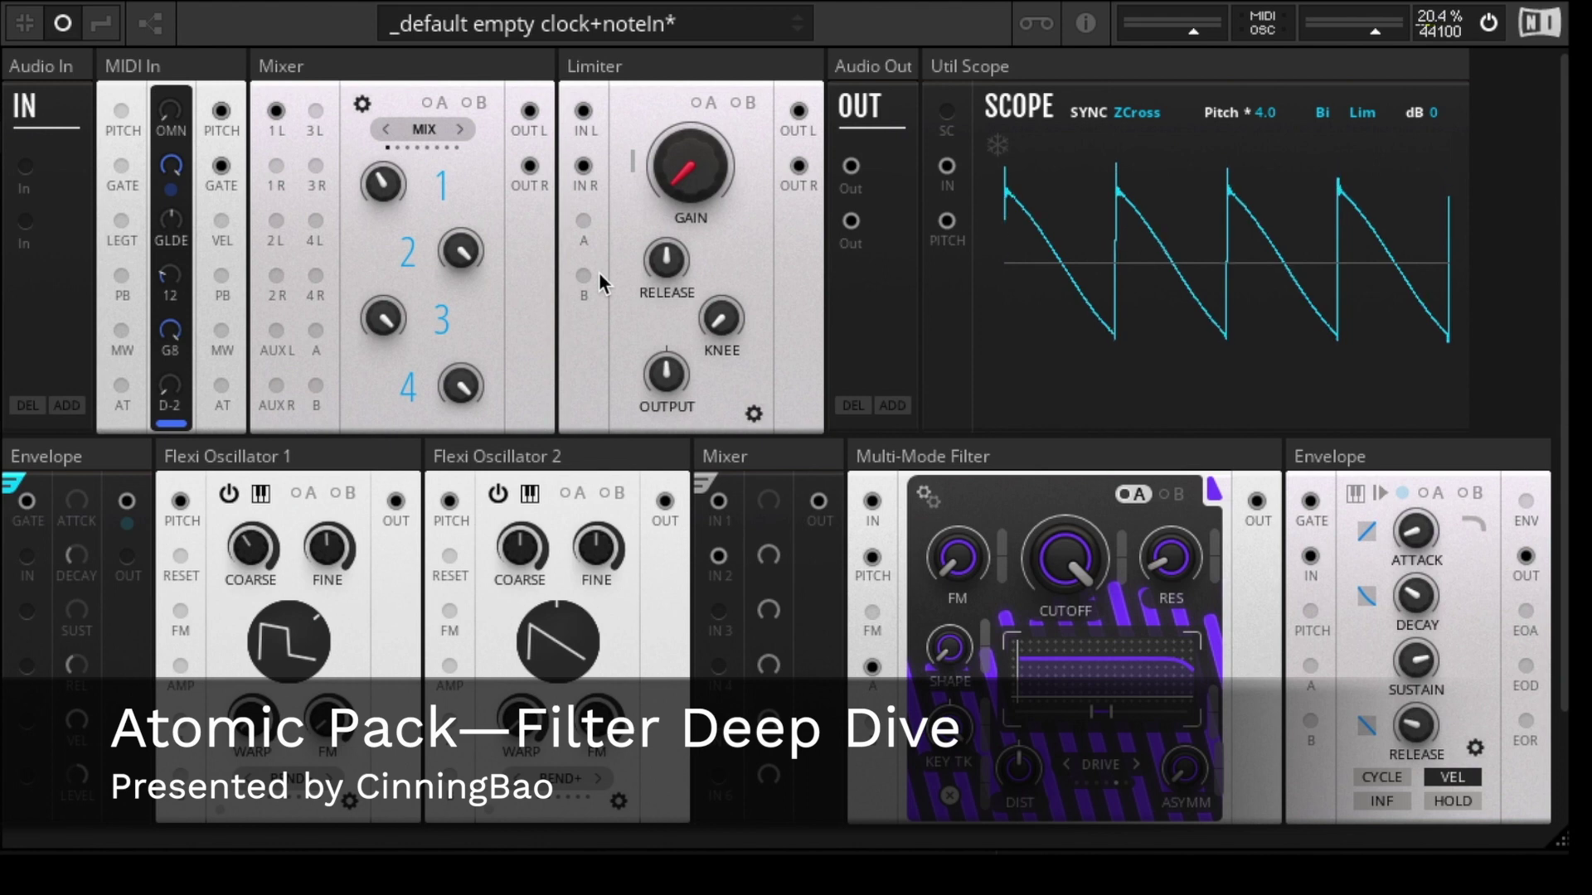
# - Try the Multi-Mode Filter's cutoff and raised resonance, and reset the resonance to its default
pyautogui.click(667, 259)
pyautogui.click(1058, 449)
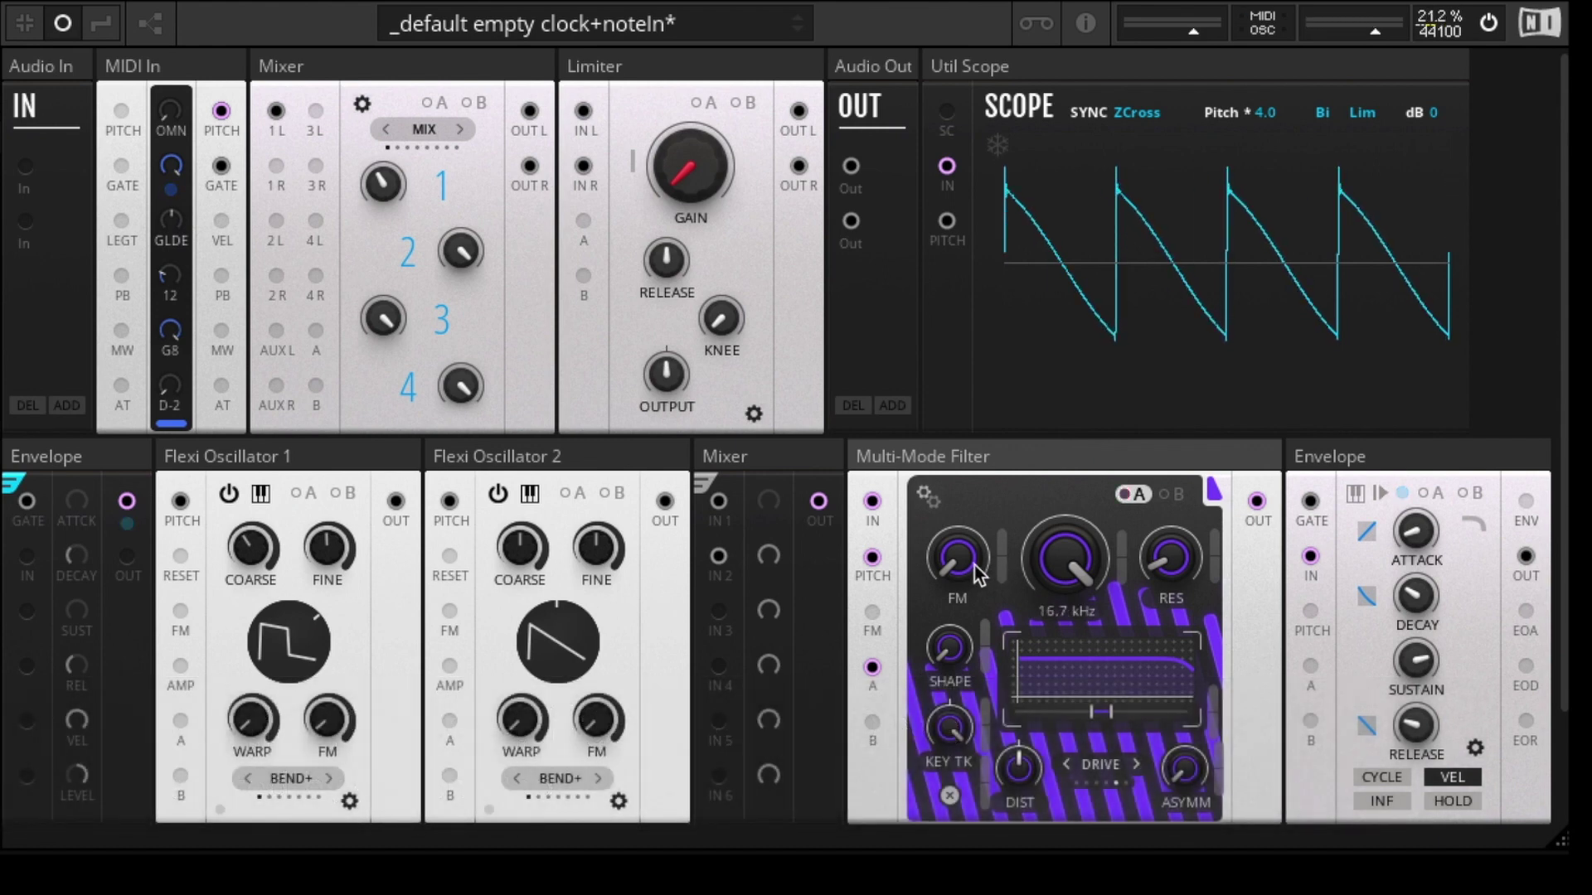
pyautogui.click(1069, 569)
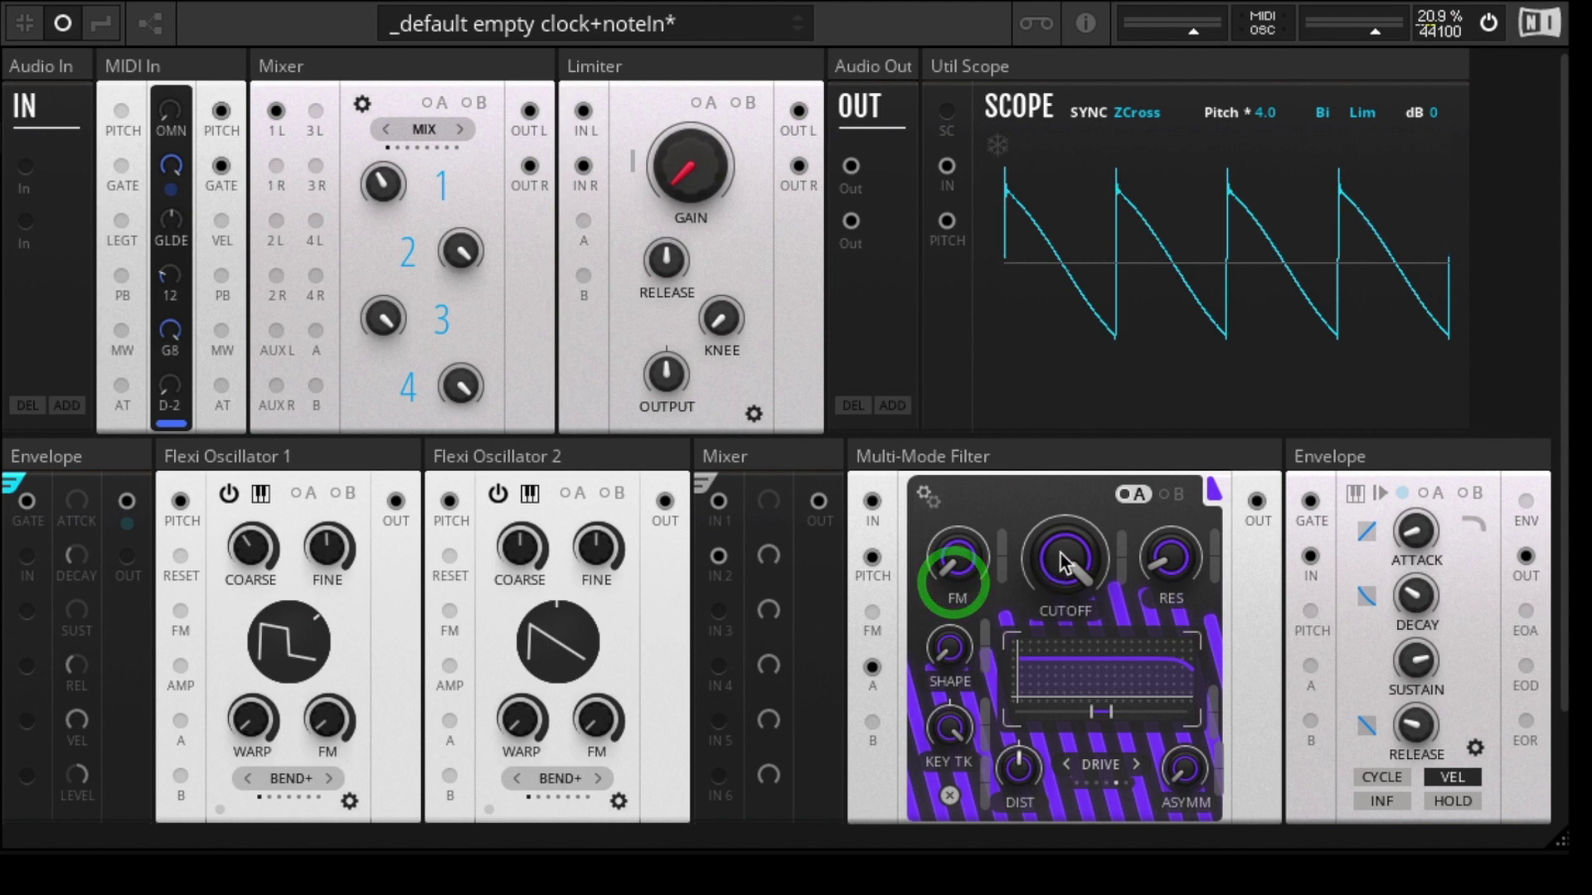
pyautogui.click(1053, 815)
pyautogui.moveTo(1067, 556); pyautogui.dragTo(1066, 500)
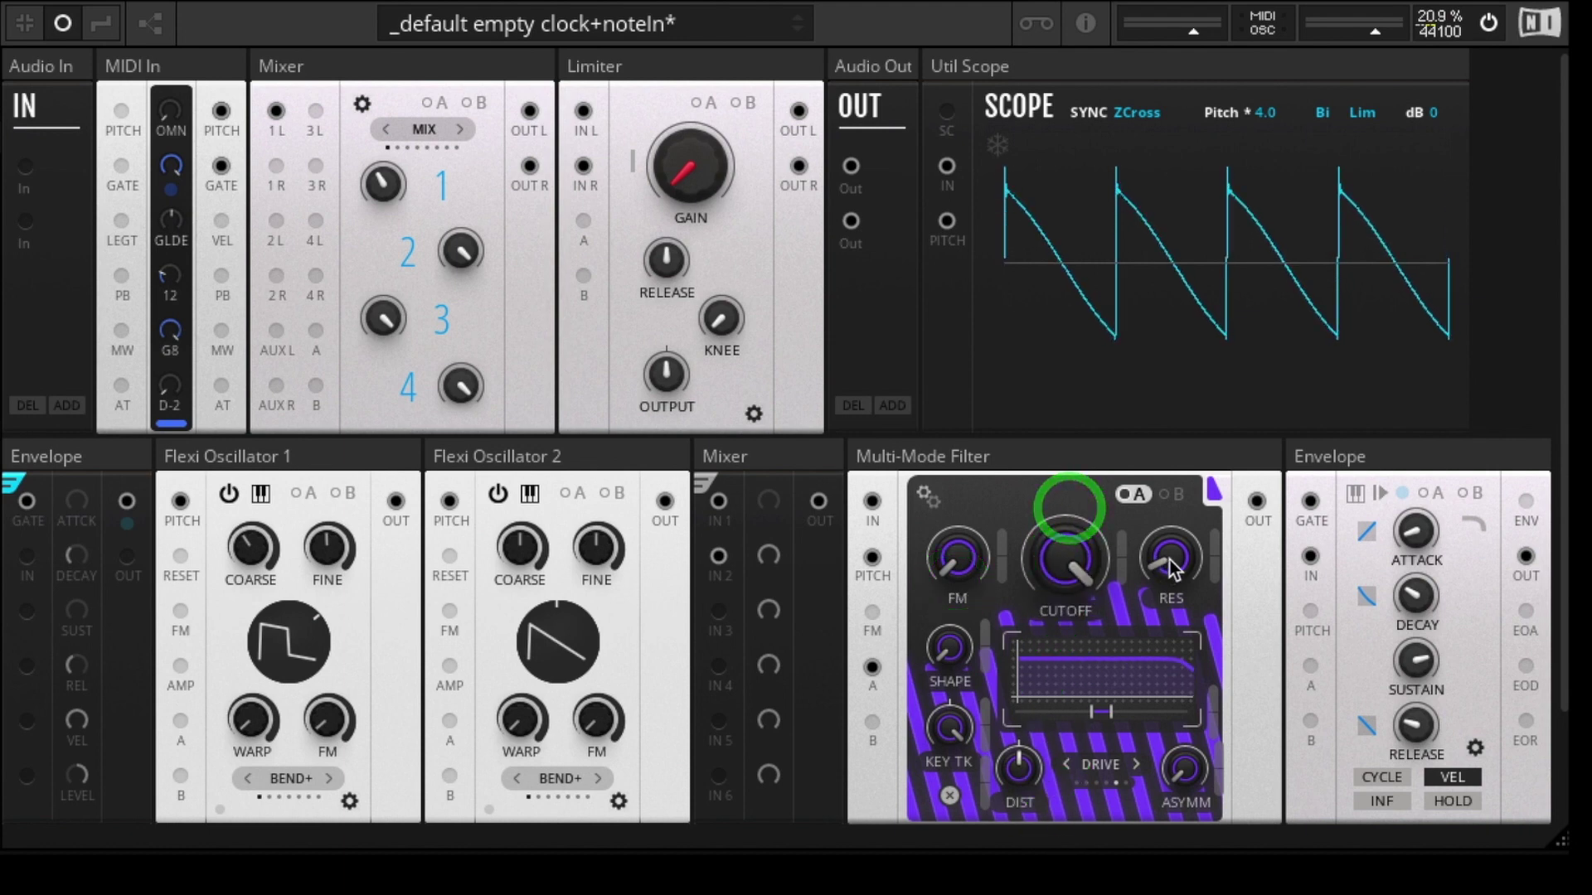
pyautogui.moveTo(1177, 568); pyautogui.dragTo(1175, 413)
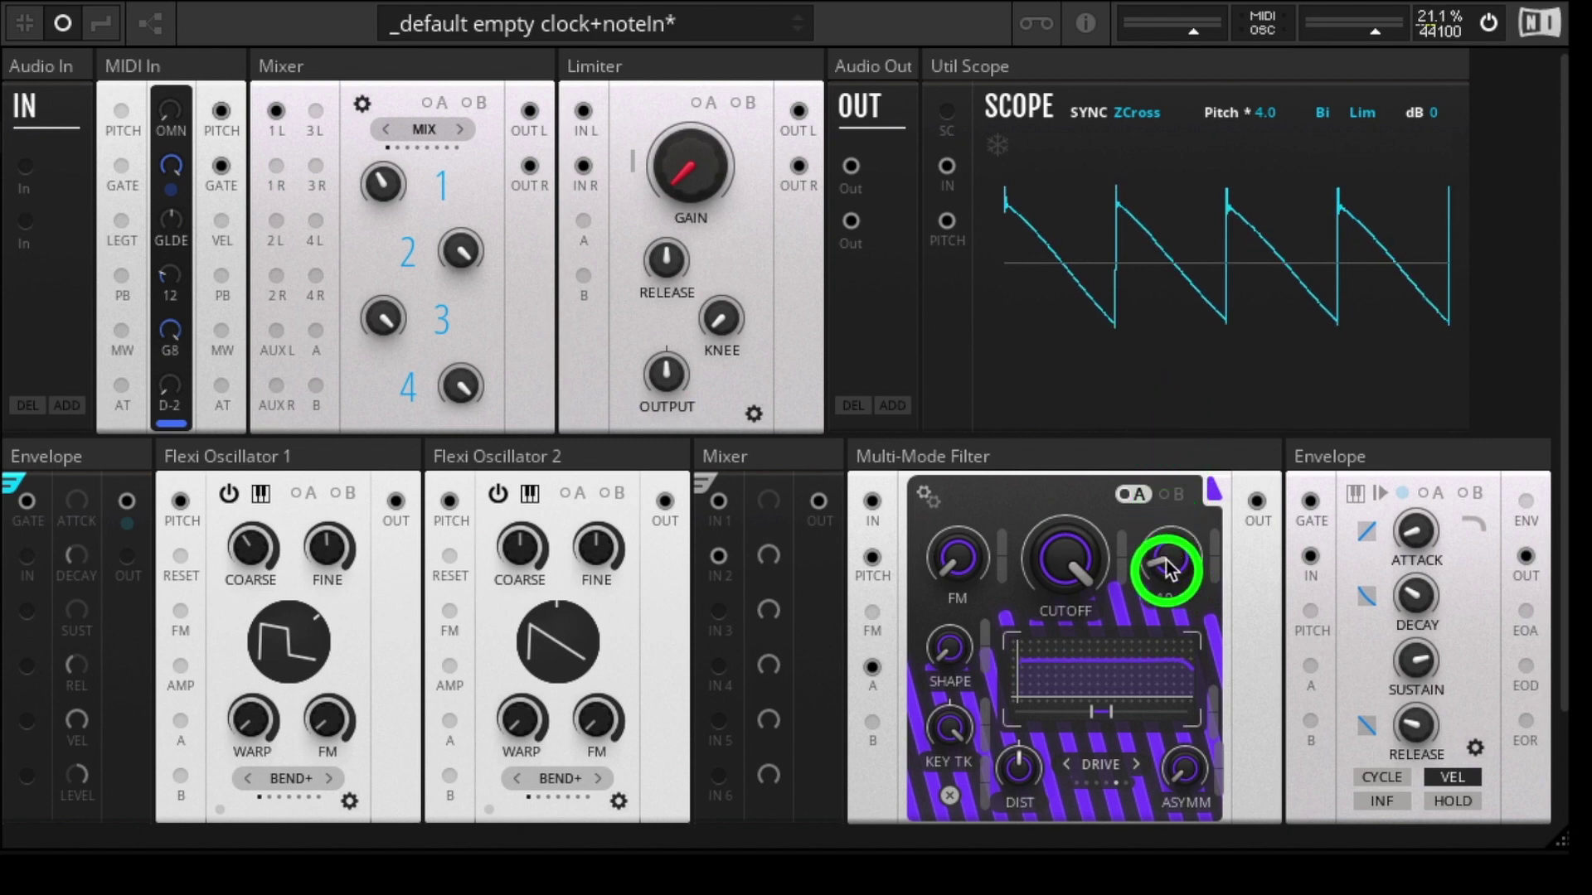
pyautogui.doubleClick(1166, 590)
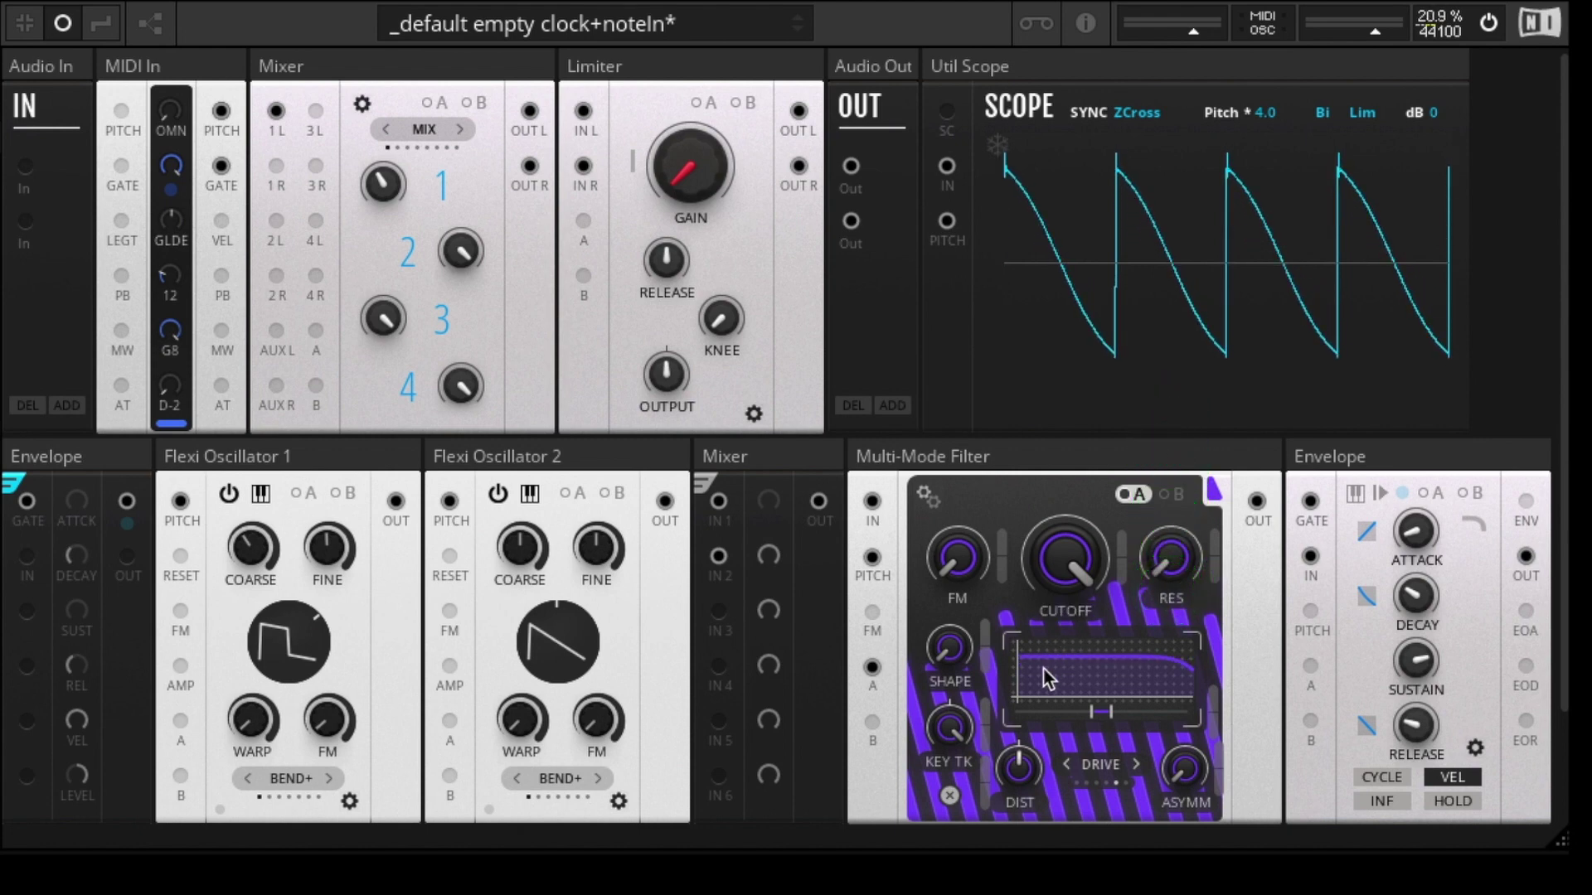
# - Sweep the Multi-Mode Filter's Shape amount up and back to minimum, checking the modes assigned on its model settings page
pyautogui.moveTo(943, 649); pyautogui.dragTo(964, 313)
pyautogui.click(926, 496)
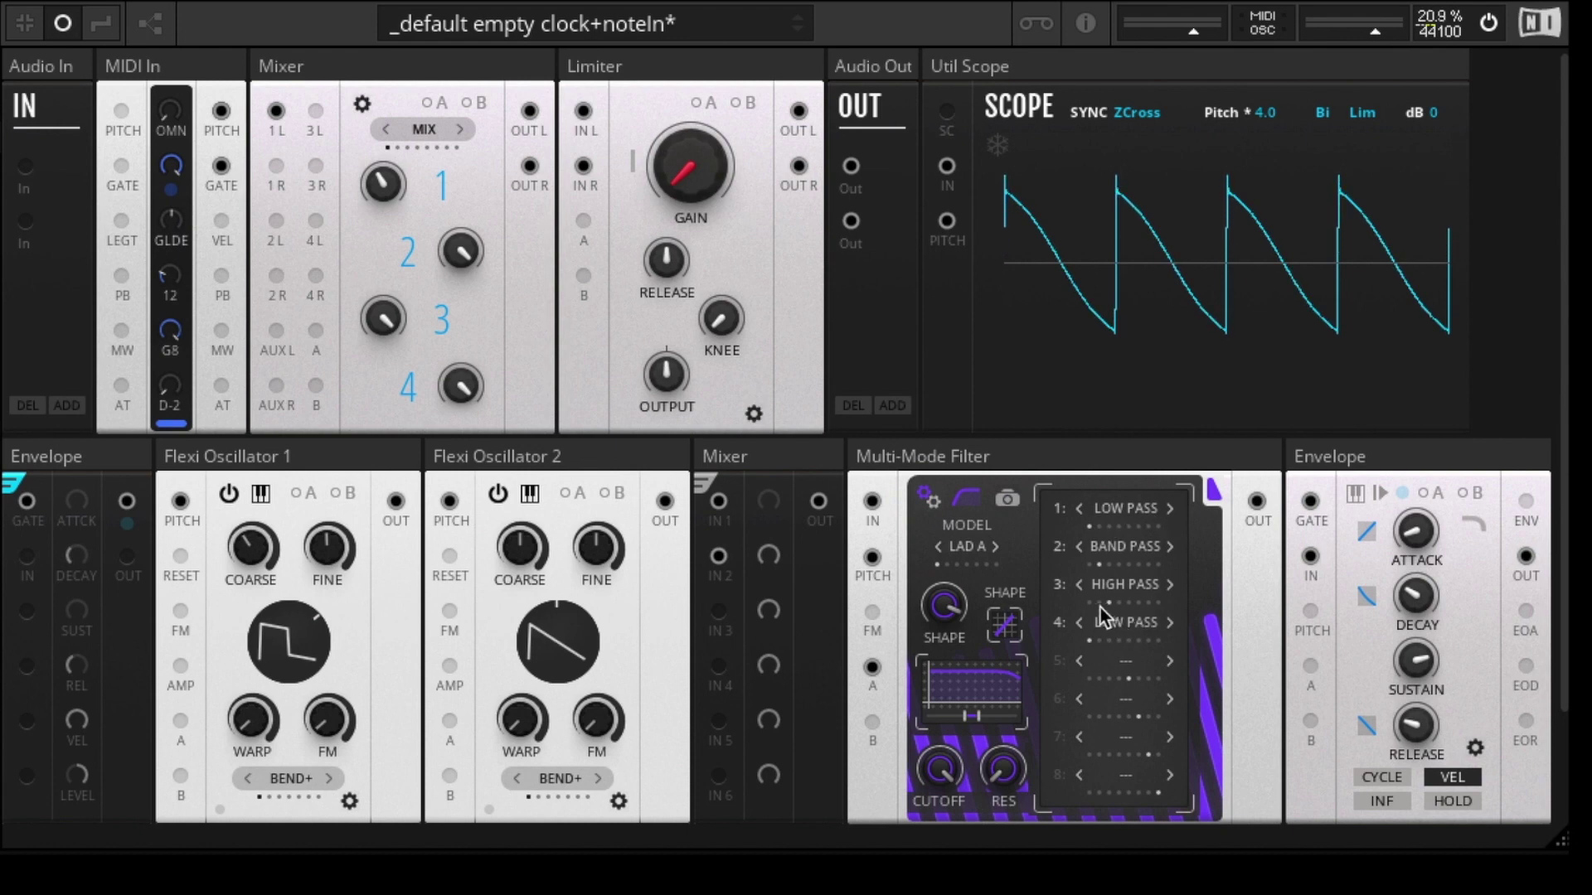
pyautogui.moveTo(942, 610); pyautogui.dragTo(948, 703)
pyautogui.moveTo(952, 580); pyautogui.dragTo(961, 670)
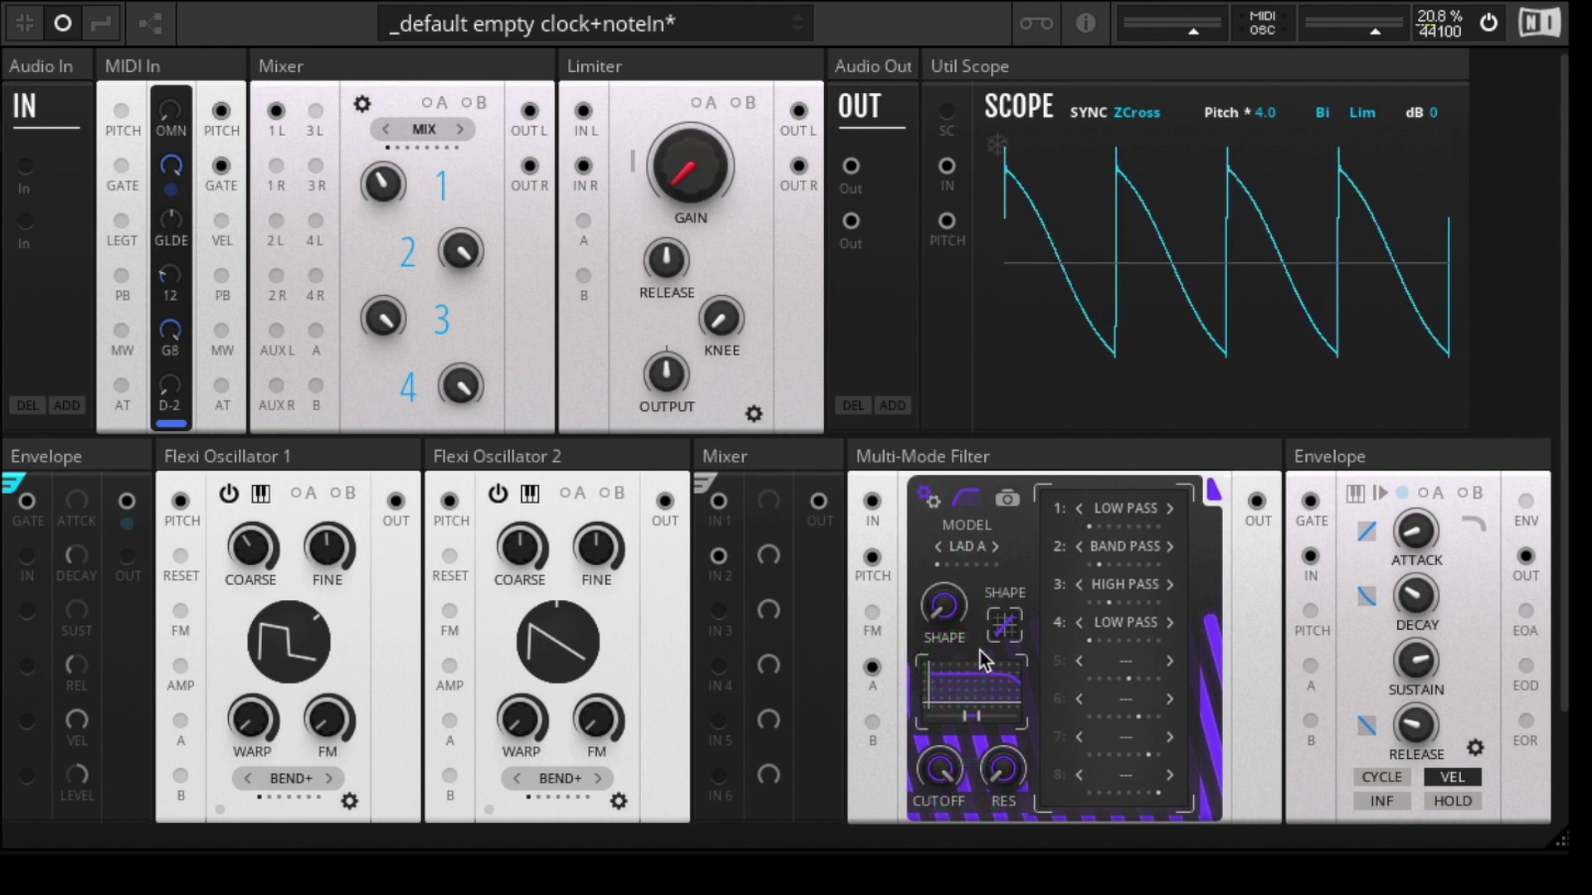
pyautogui.click(928, 498)
pyautogui.click(928, 498)
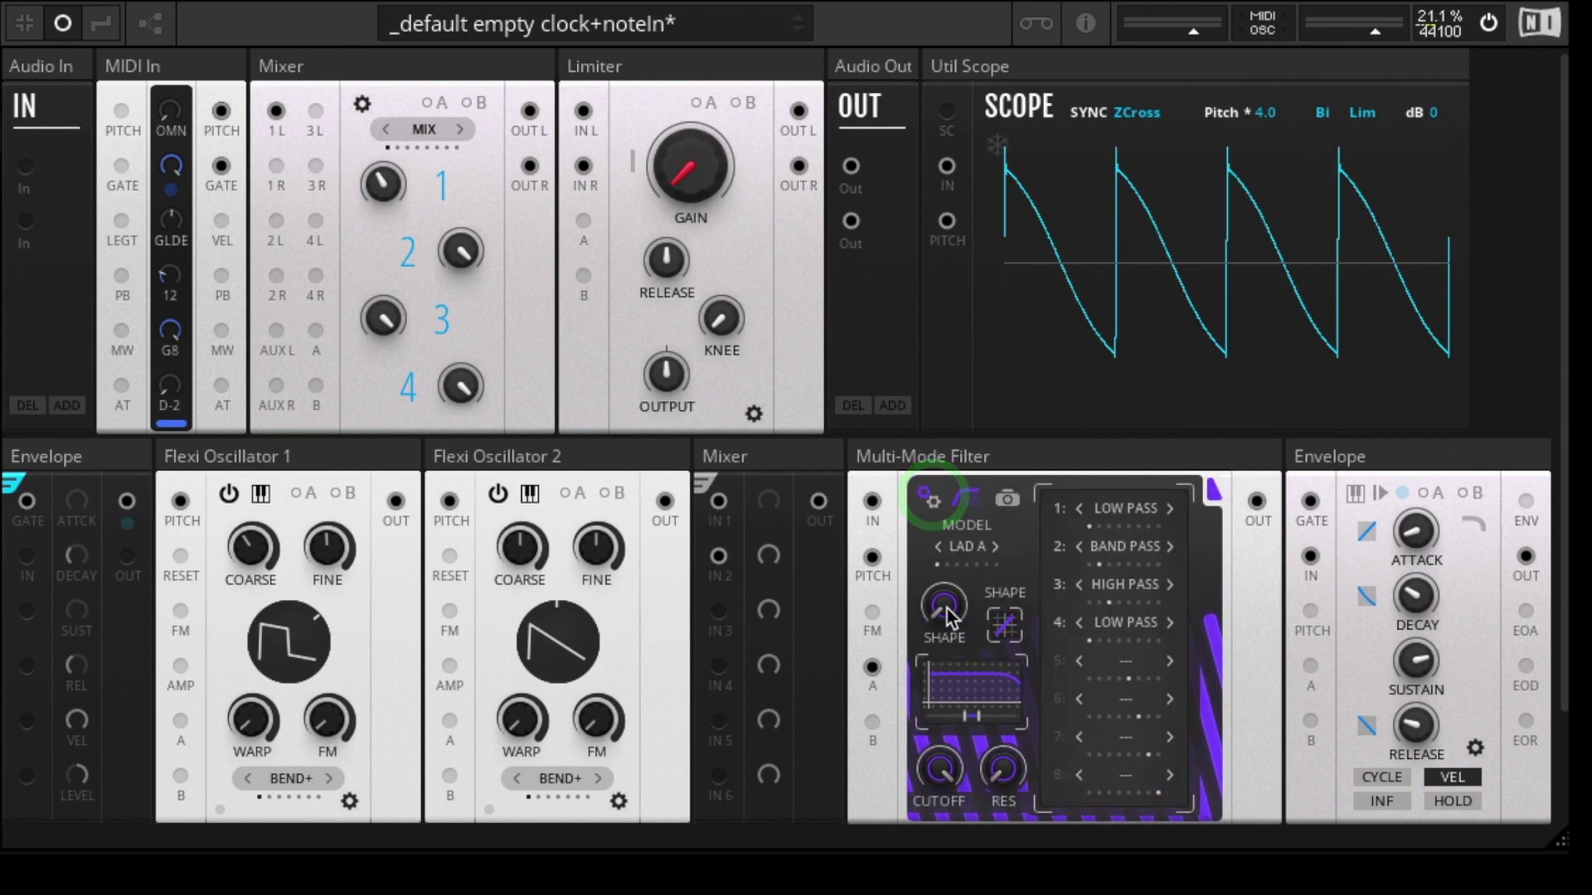
pyautogui.click(928, 498)
# - Lower the filter cutoff to about mid-range and compare the slider beneath the response curve at full and minimum width
pyautogui.moveTo(1105, 729)
pyautogui.mouseDown()
pyautogui.moveTo(1101, 414)
pyautogui.moveTo(1108, 799)
pyautogui.moveTo(1098, 456)
pyautogui.moveTo(1098, 740)
pyautogui.mouseUp()
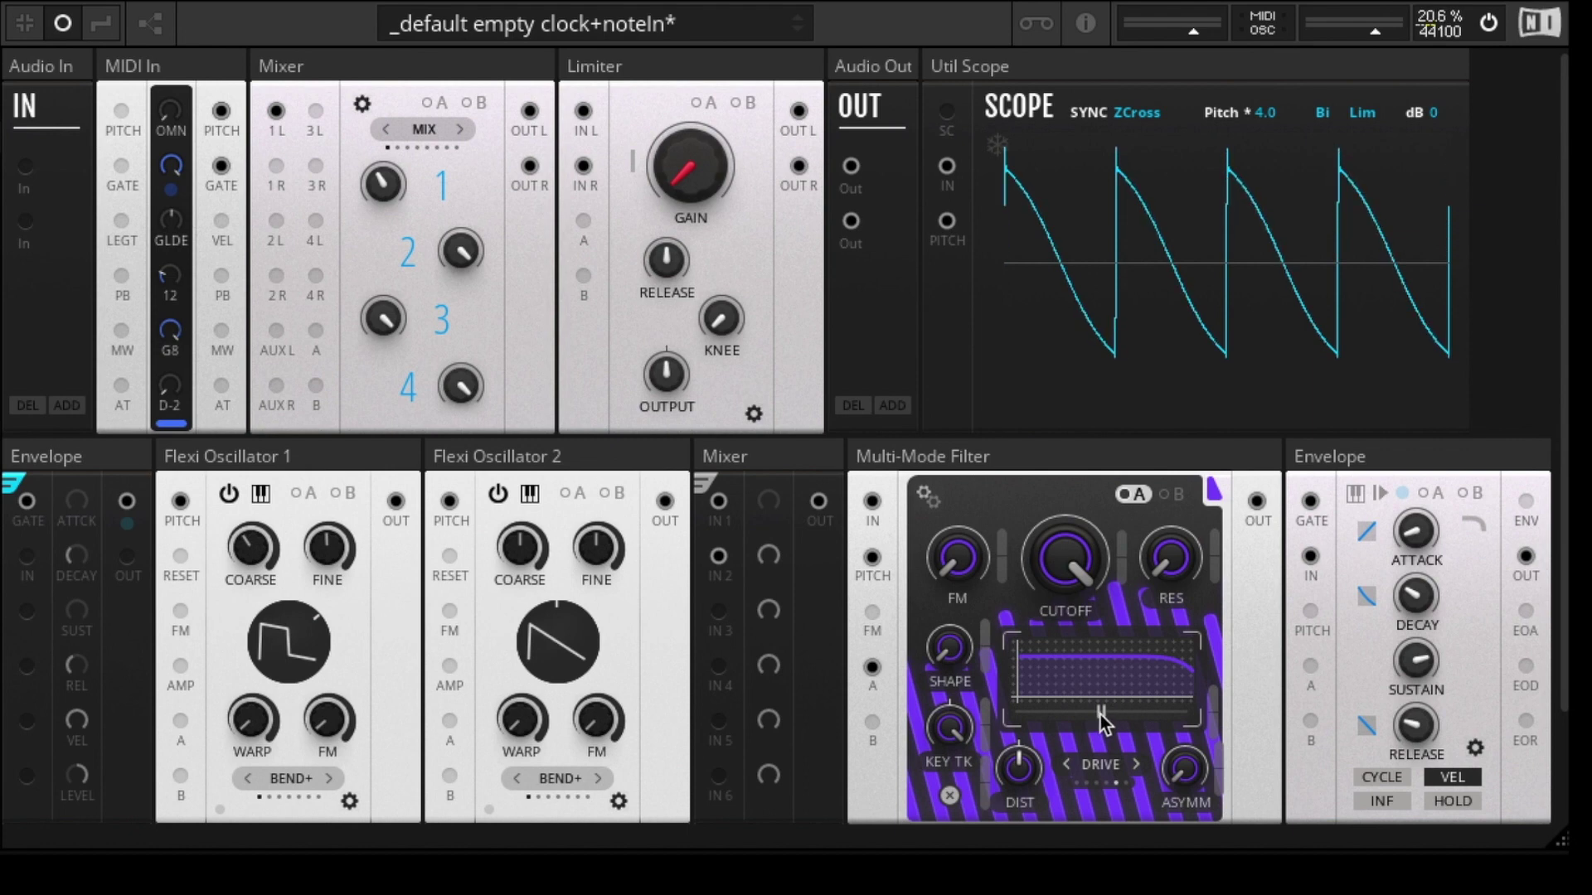
pyautogui.click(1083, 242)
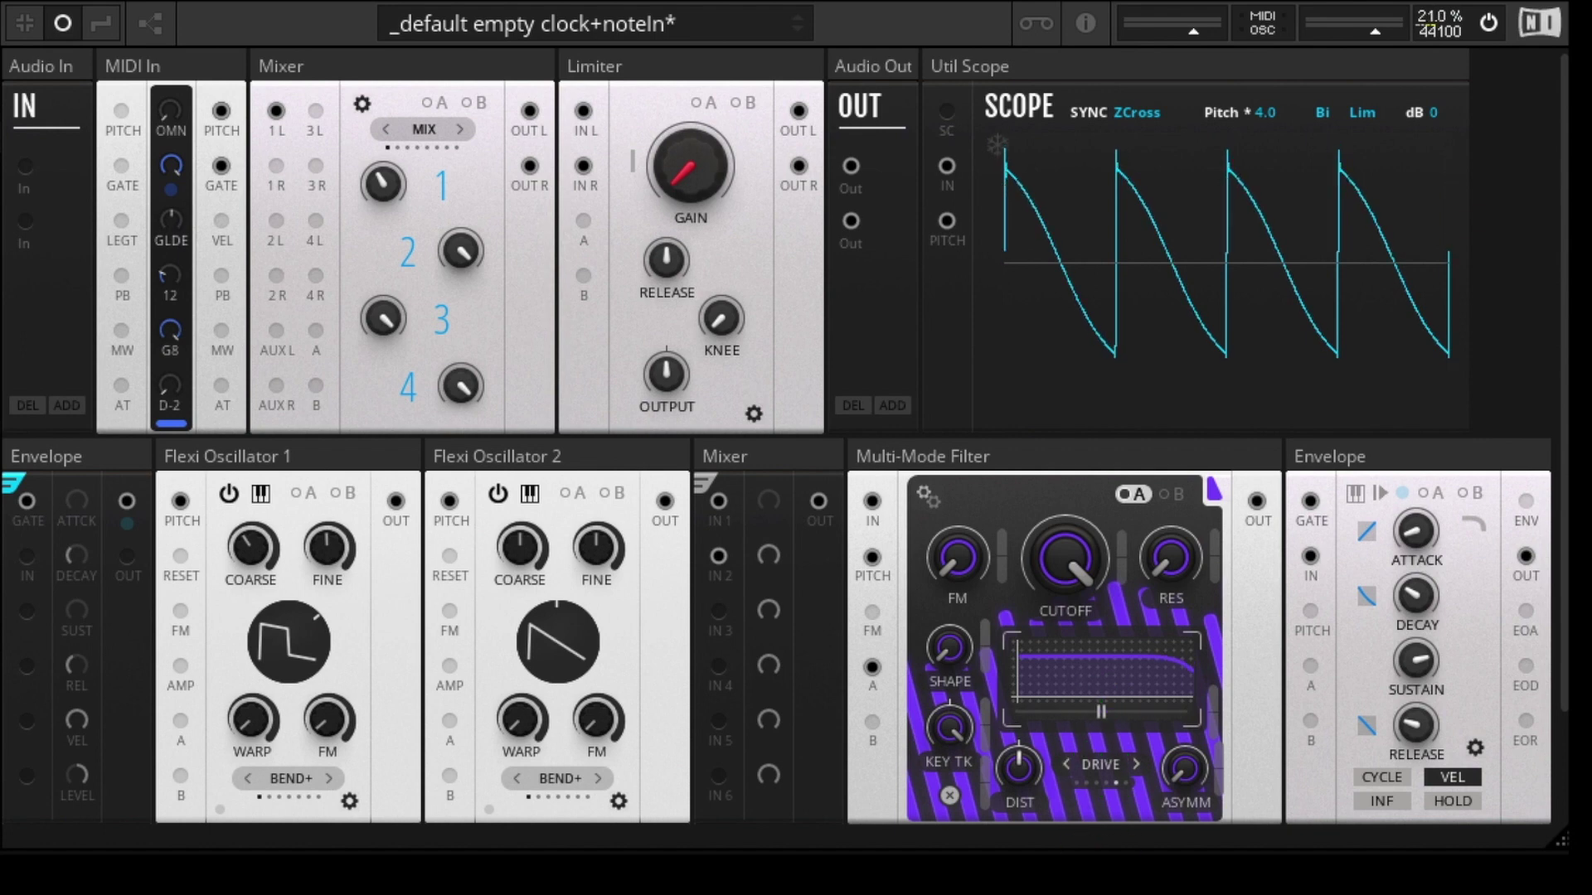
pyautogui.moveTo(1062, 557); pyautogui.dragTo(1062, 812)
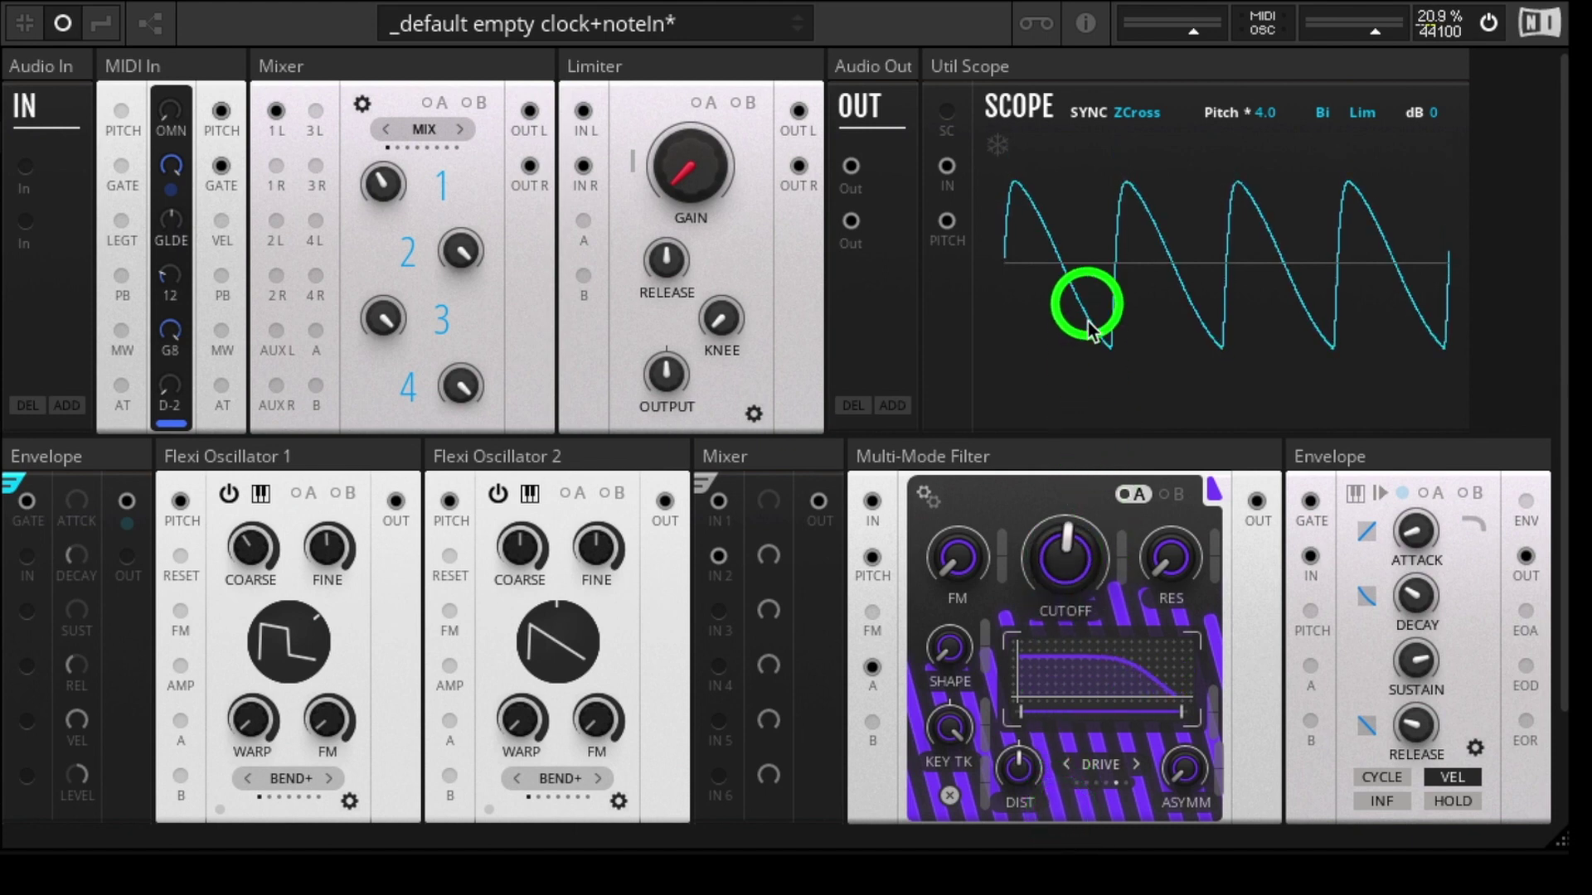
pyautogui.click(1068, 664)
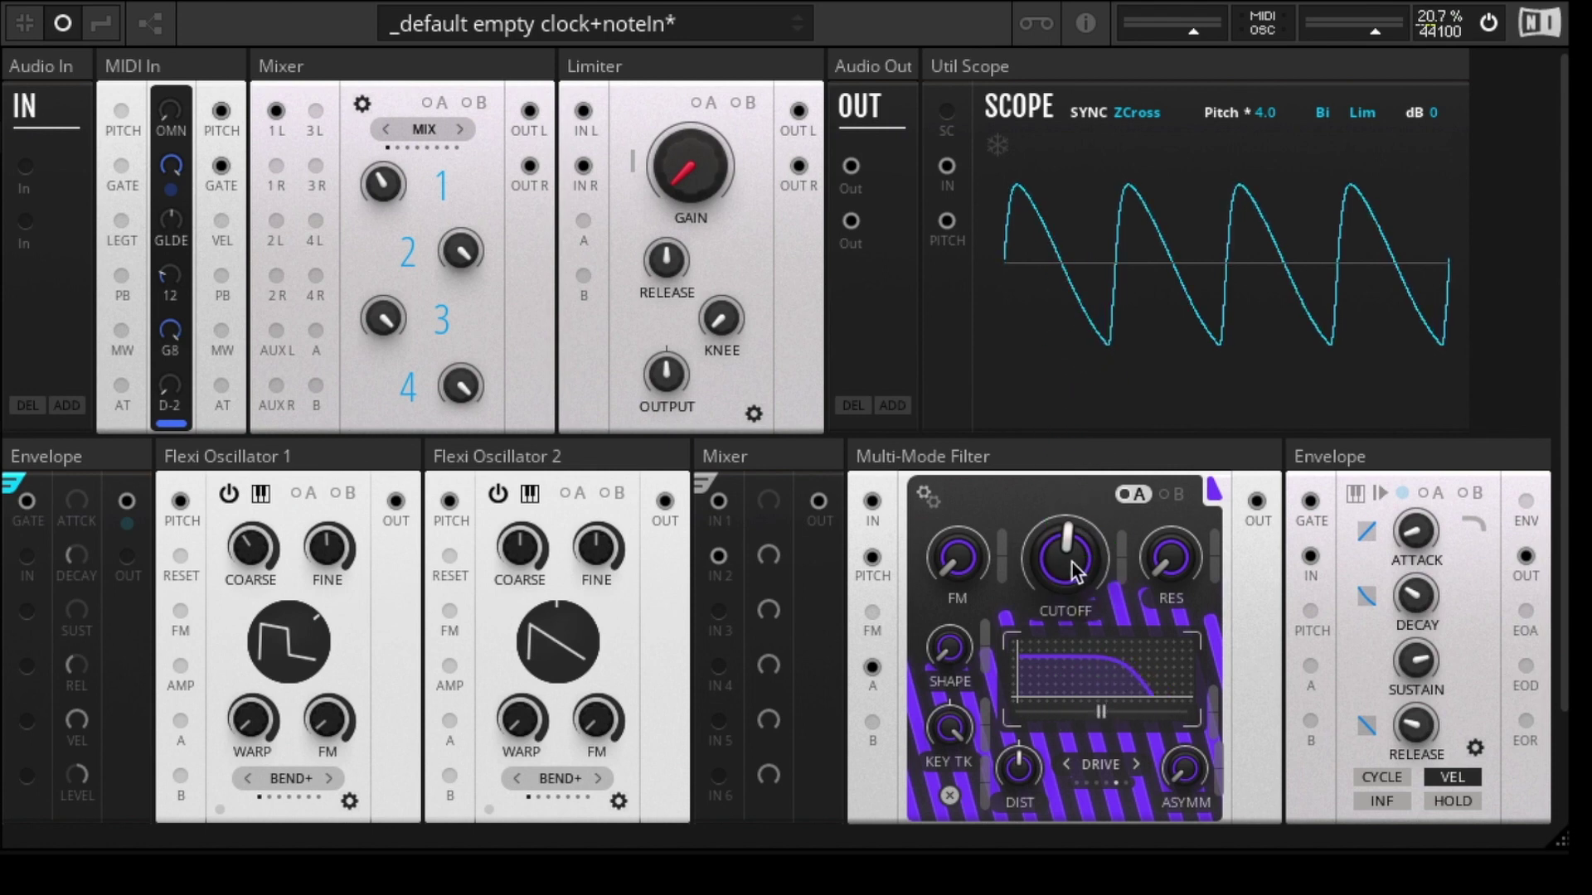
pyautogui.click(1100, 700)
pyautogui.moveTo(1103, 709); pyautogui.dragTo(1086, 229)
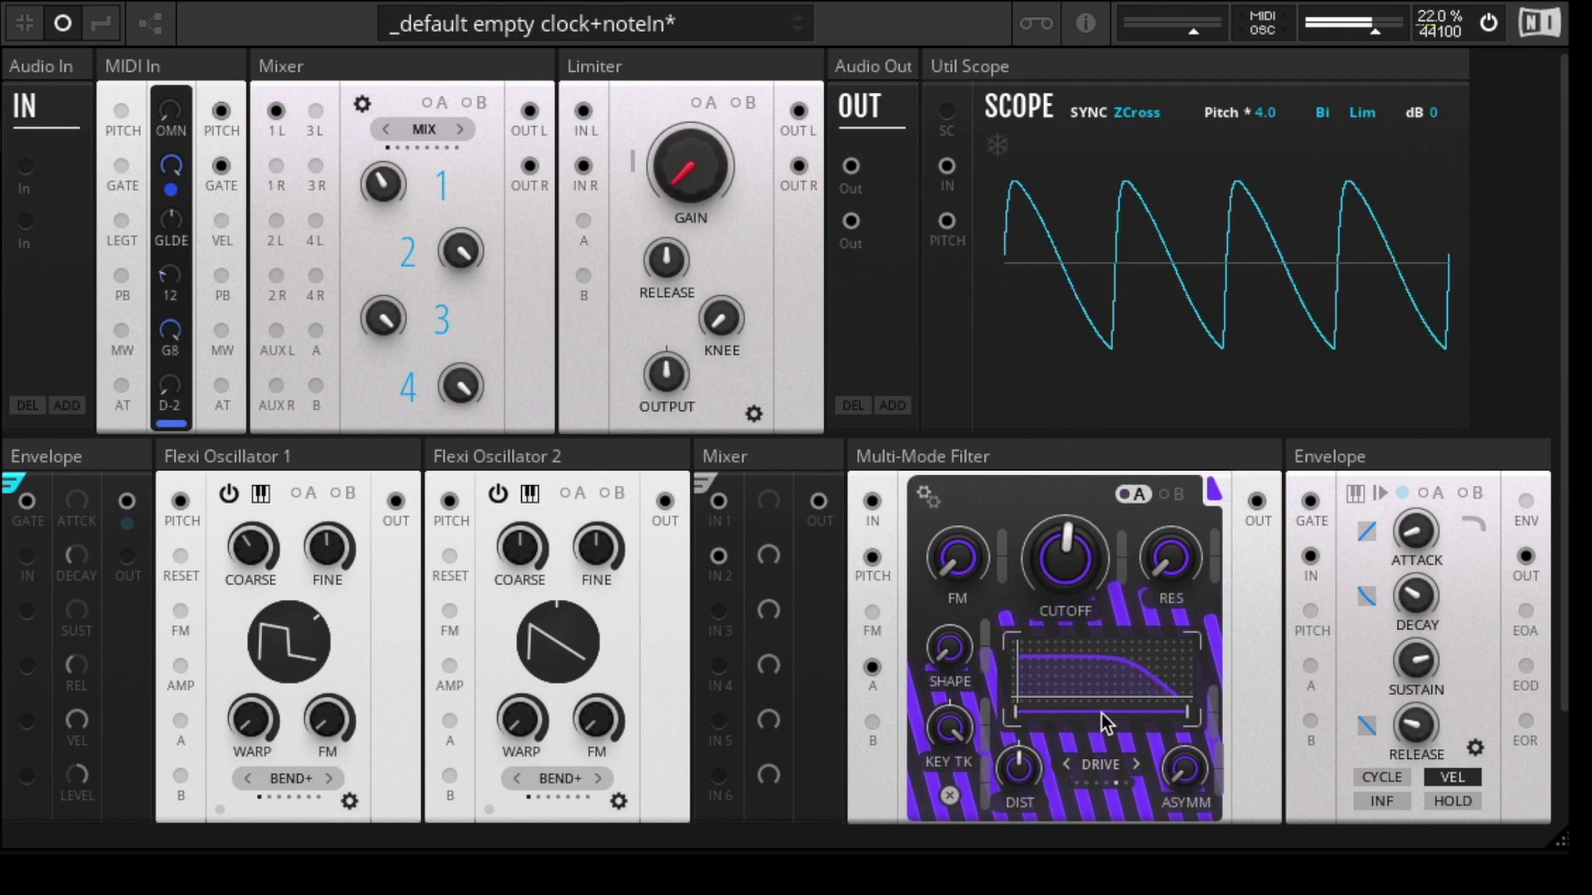
pyautogui.moveTo(1103, 723); pyautogui.dragTo(1082, 815)
# - Raise the filter resonance to about halfway, sweep the cutoff, and bring the resonance back to minimum
pyautogui.moveTo(1165, 567); pyautogui.dragTo(1165, 390)
pyautogui.moveTo(1111, 550); pyautogui.dragTo(1041, 561)
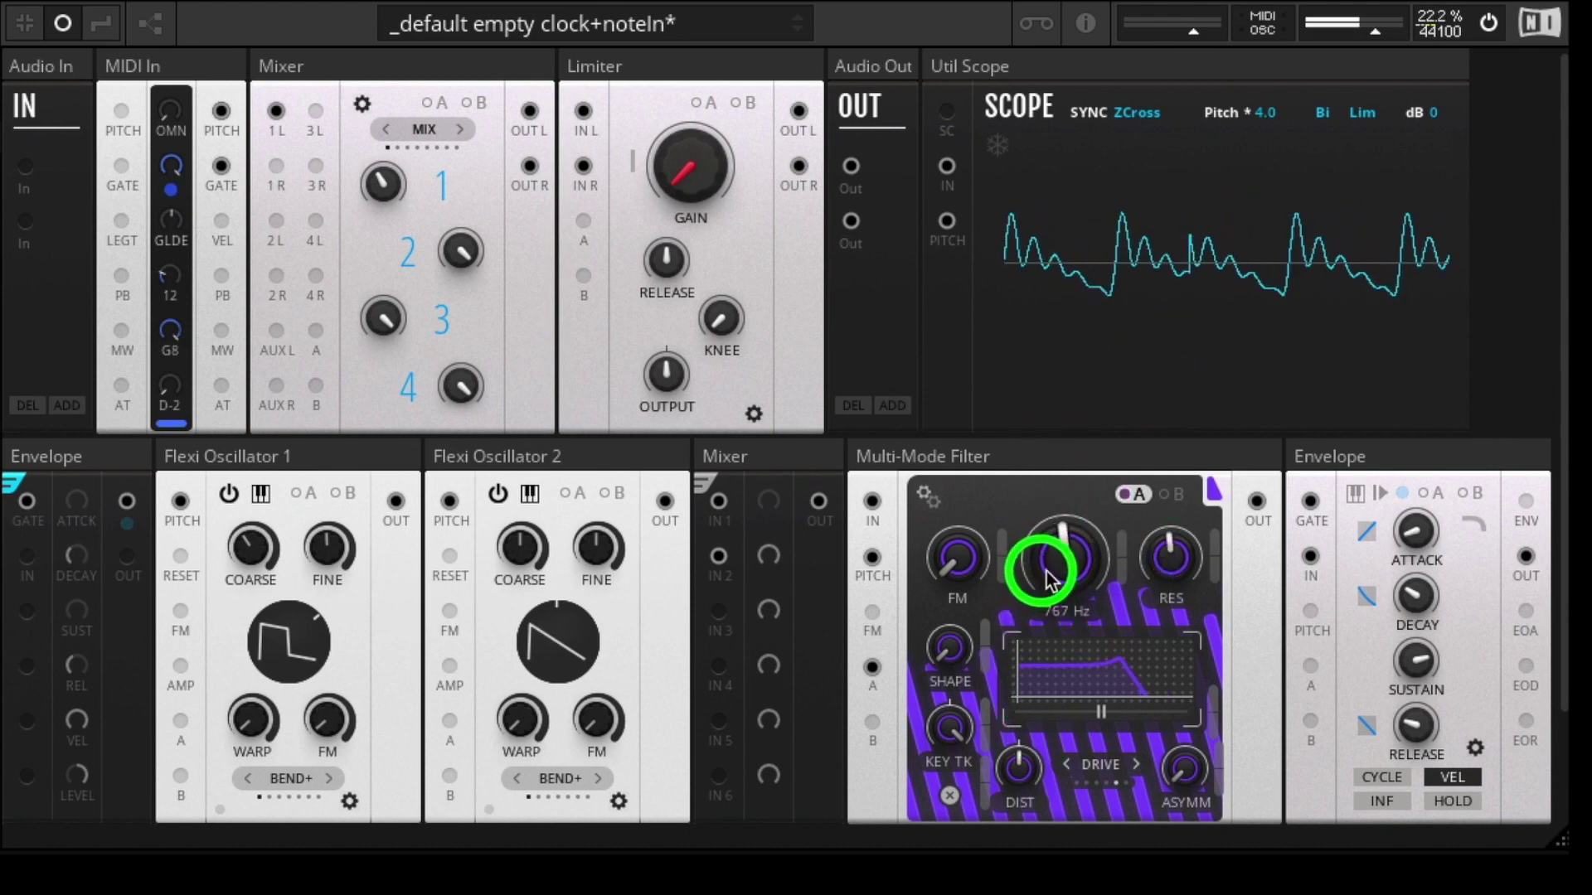
pyautogui.moveTo(1172, 550); pyautogui.dragTo(1172, 842)
pyautogui.moveTo(1084, 462); pyautogui.dragTo(1083, 415)
# - Reduce the filter's key tracking to roughly two-thirds of its range
pyautogui.click(954, 693)
pyautogui.moveTo(953, 693); pyautogui.dragTo(953, 639)
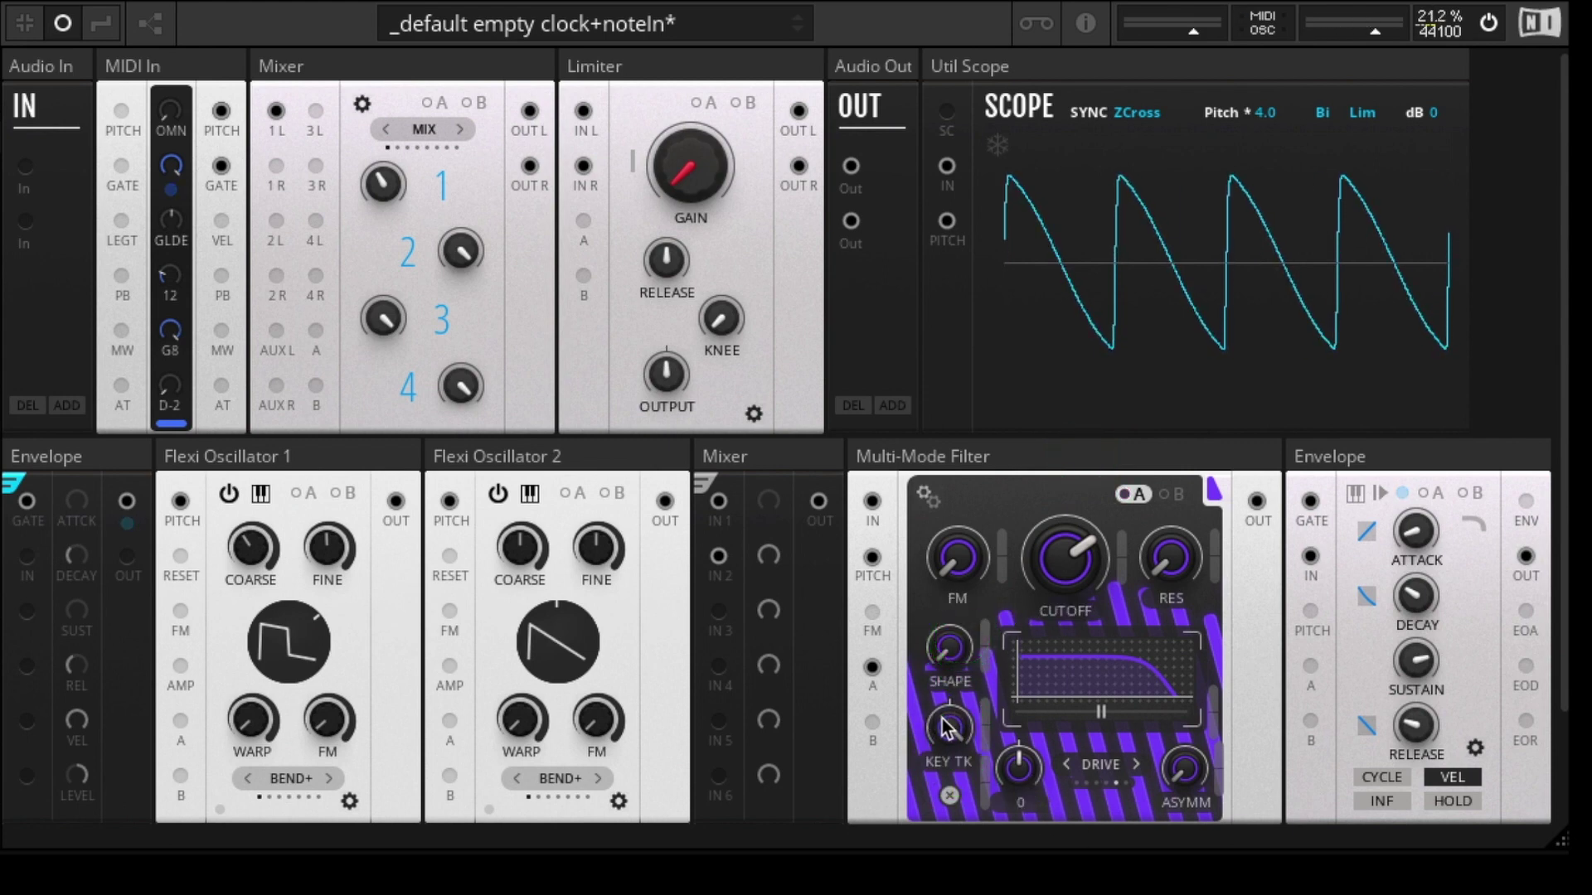
pyautogui.moveTo(949, 728)
pyautogui.mouseDown()
pyautogui.moveTo(941, 839)
pyautogui.moveTo(952, 730)
pyautogui.mouseUp()
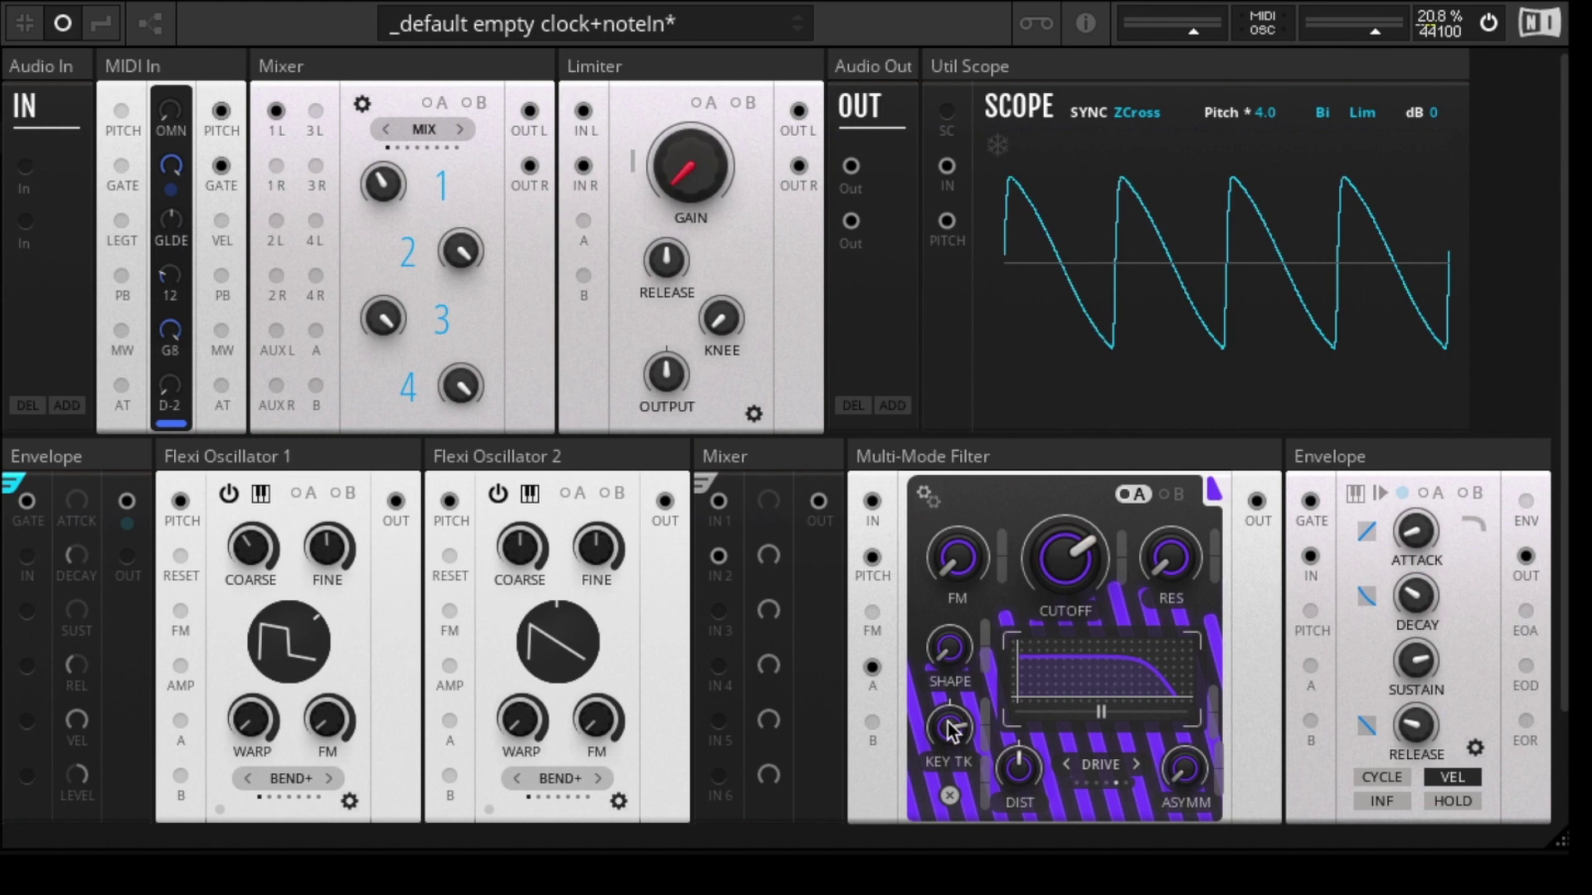
pyautogui.moveTo(959, 734)
pyautogui.mouseDown()
pyautogui.moveTo(956, 628)
pyautogui.moveTo(955, 735)
pyautogui.mouseUp()
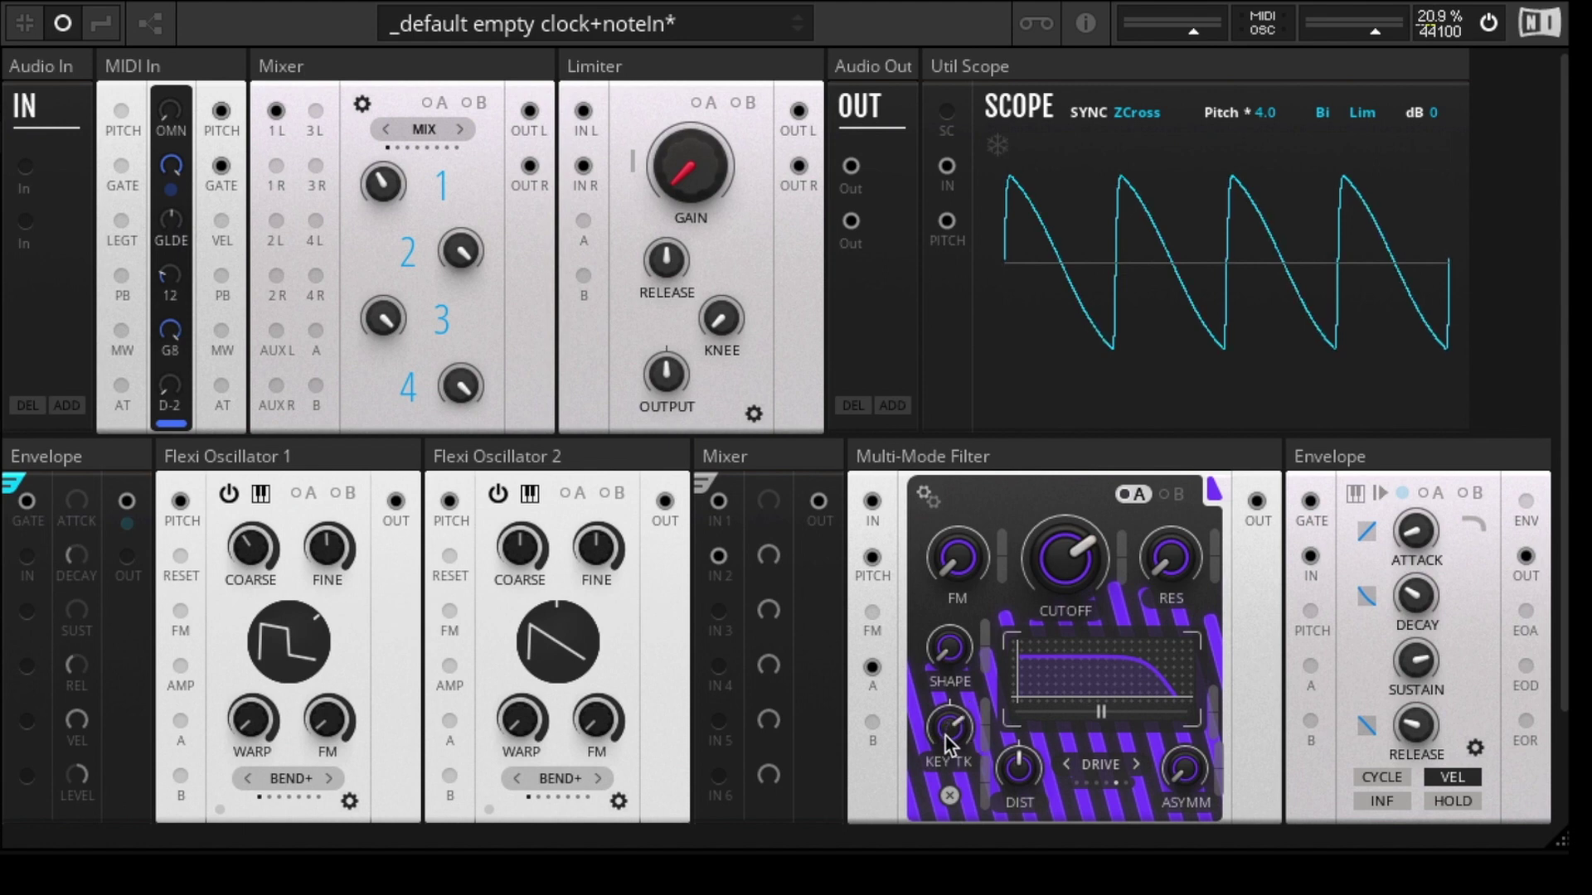
# - Audition the filter's distortion amount, switch the distortion type to SAT, and reset the amount to 0
pyautogui.moveTo(1023, 777); pyautogui.dragTo(995, 842)
pyautogui.click(1028, 775)
pyautogui.moveTo(1028, 775); pyautogui.dragTo(1053, 551)
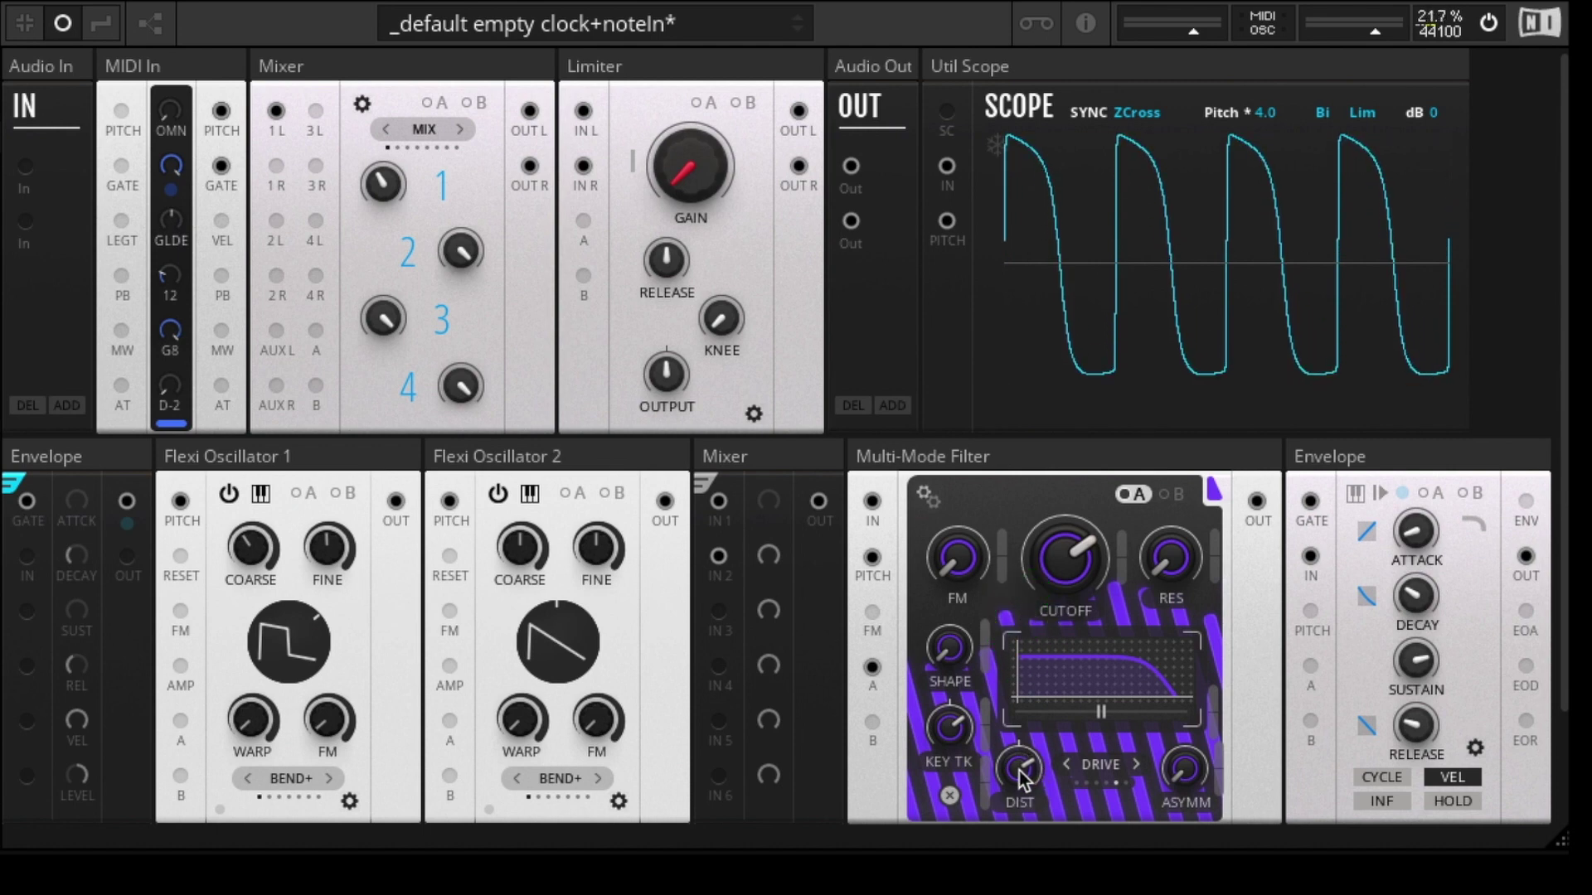
pyautogui.click(1137, 764)
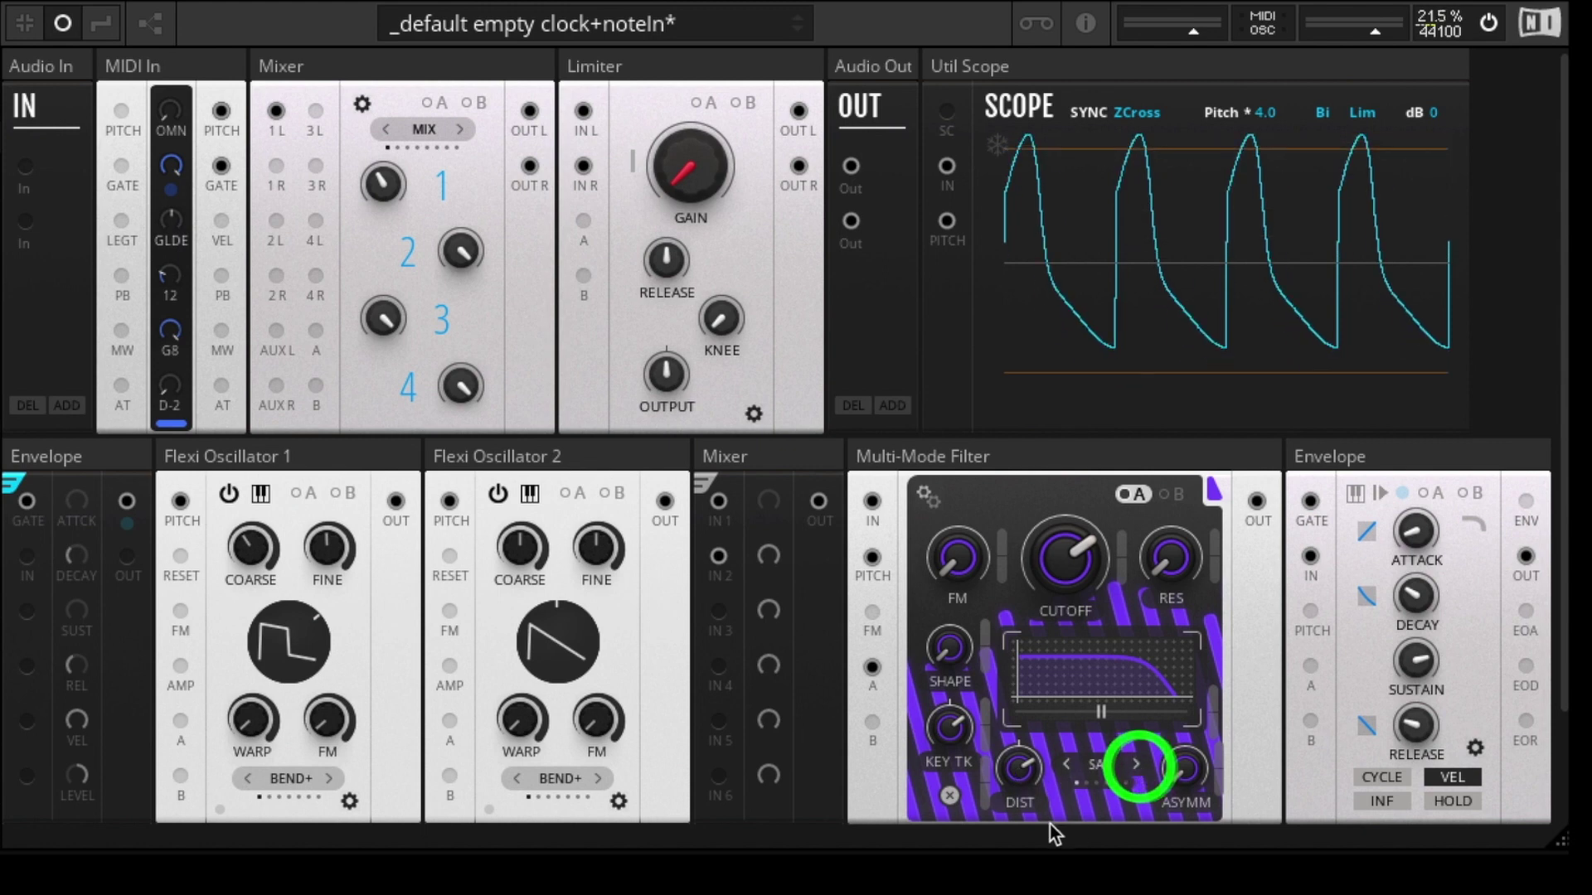
pyautogui.moveTo(1023, 777)
pyautogui.mouseDown()
pyautogui.moveTo(1018, 837)
pyautogui.moveTo(1019, 701)
pyautogui.moveTo(1013, 879)
pyautogui.moveTo(1013, 788)
pyautogui.mouseUp()
pyautogui.click(1013, 784)
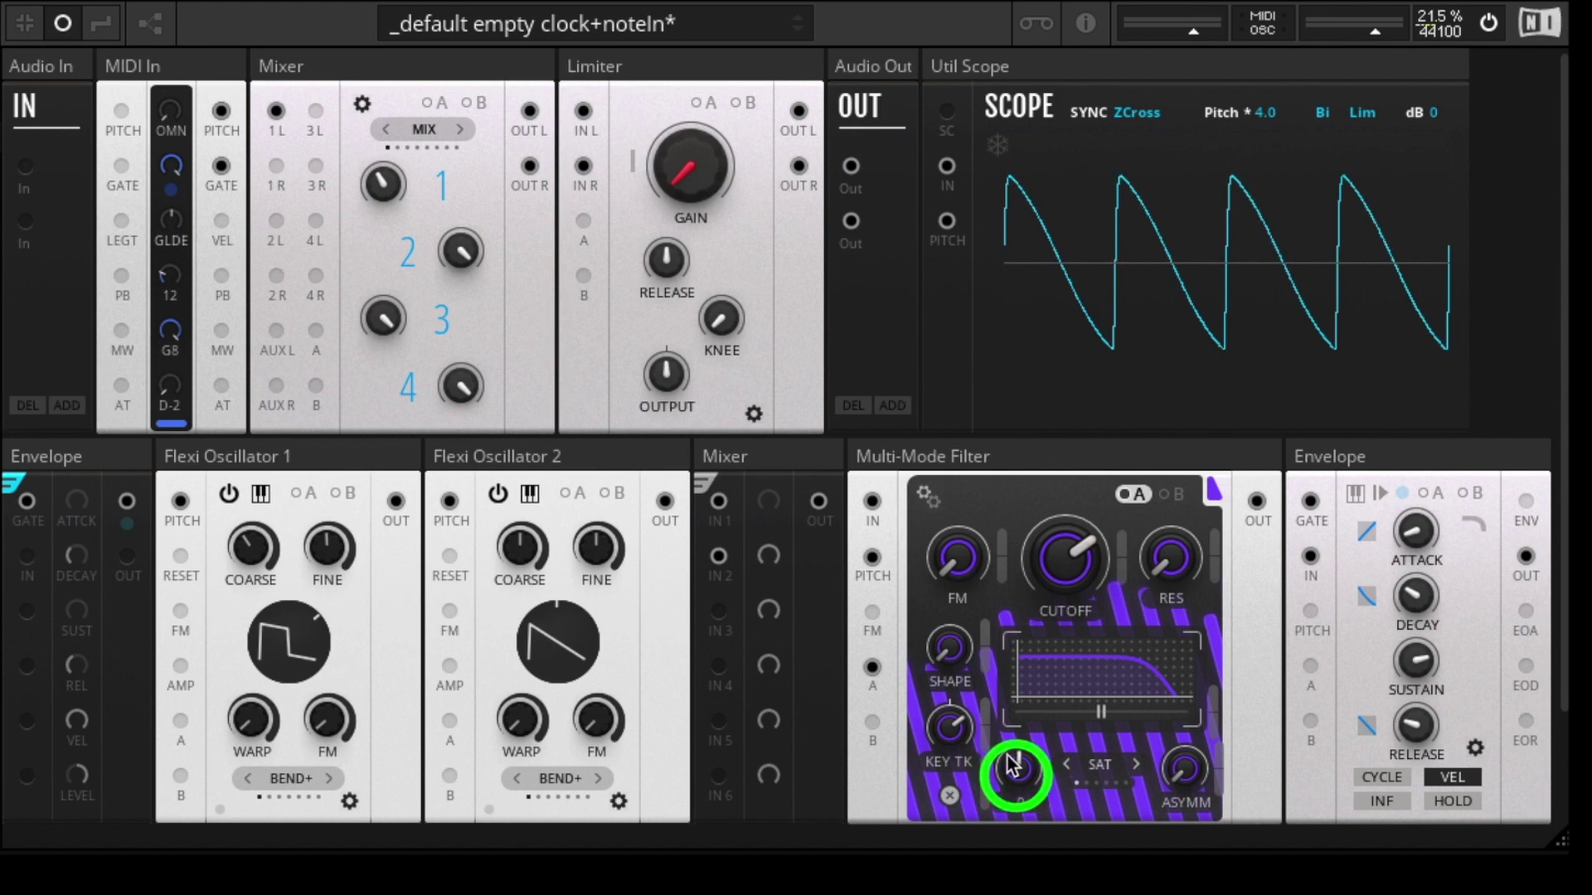
# - Raise the filter cutoff to maximum on the filter's model settings page and return to its main view
pyautogui.click(932, 495)
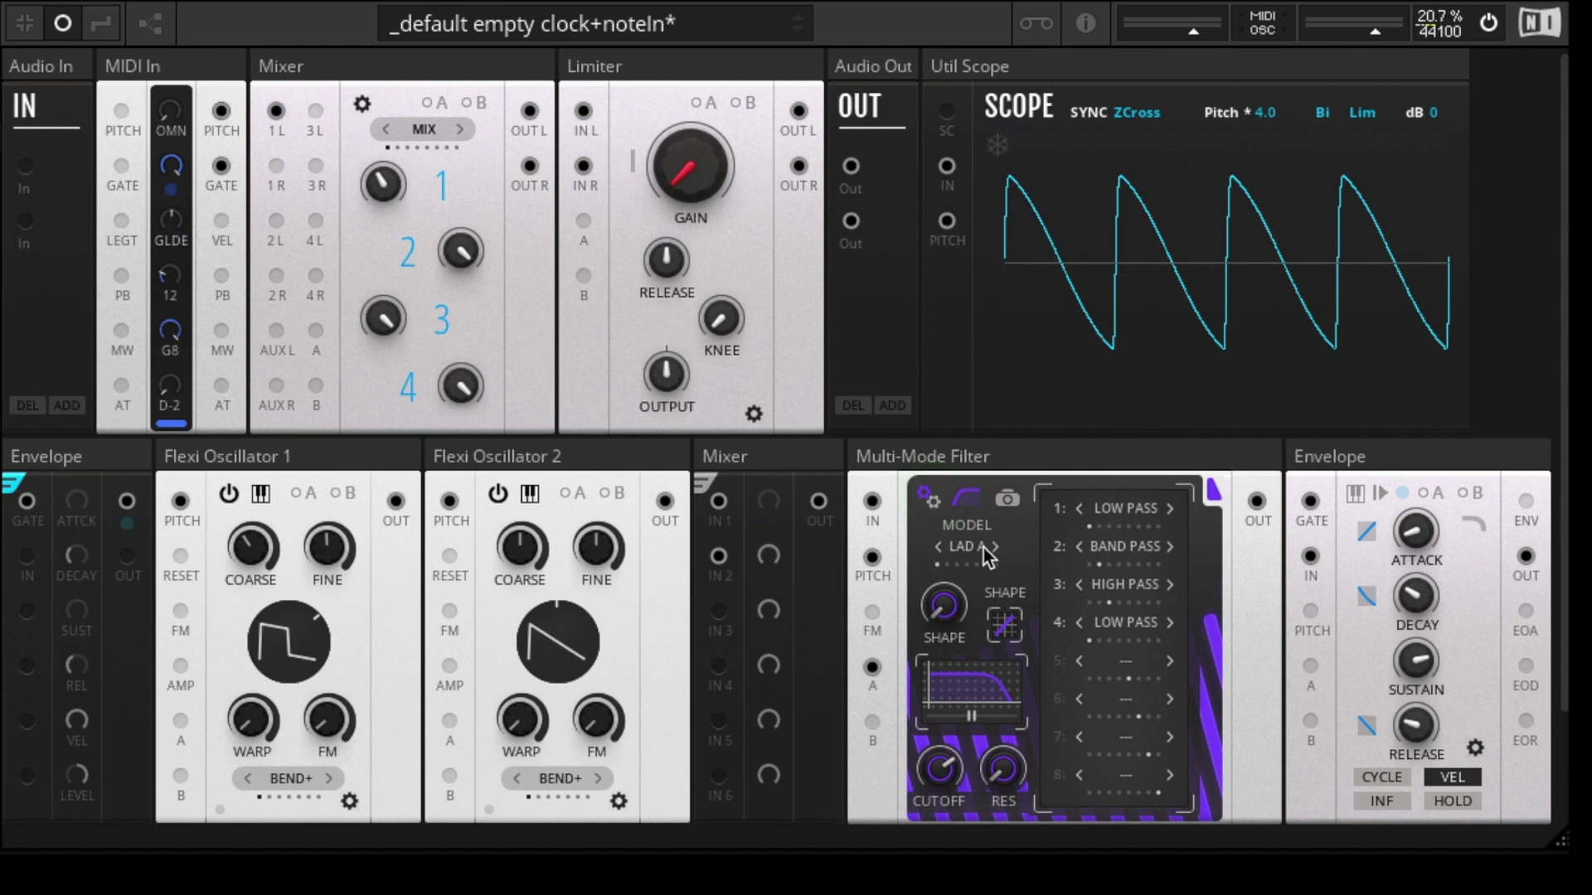
pyautogui.click(949, 767)
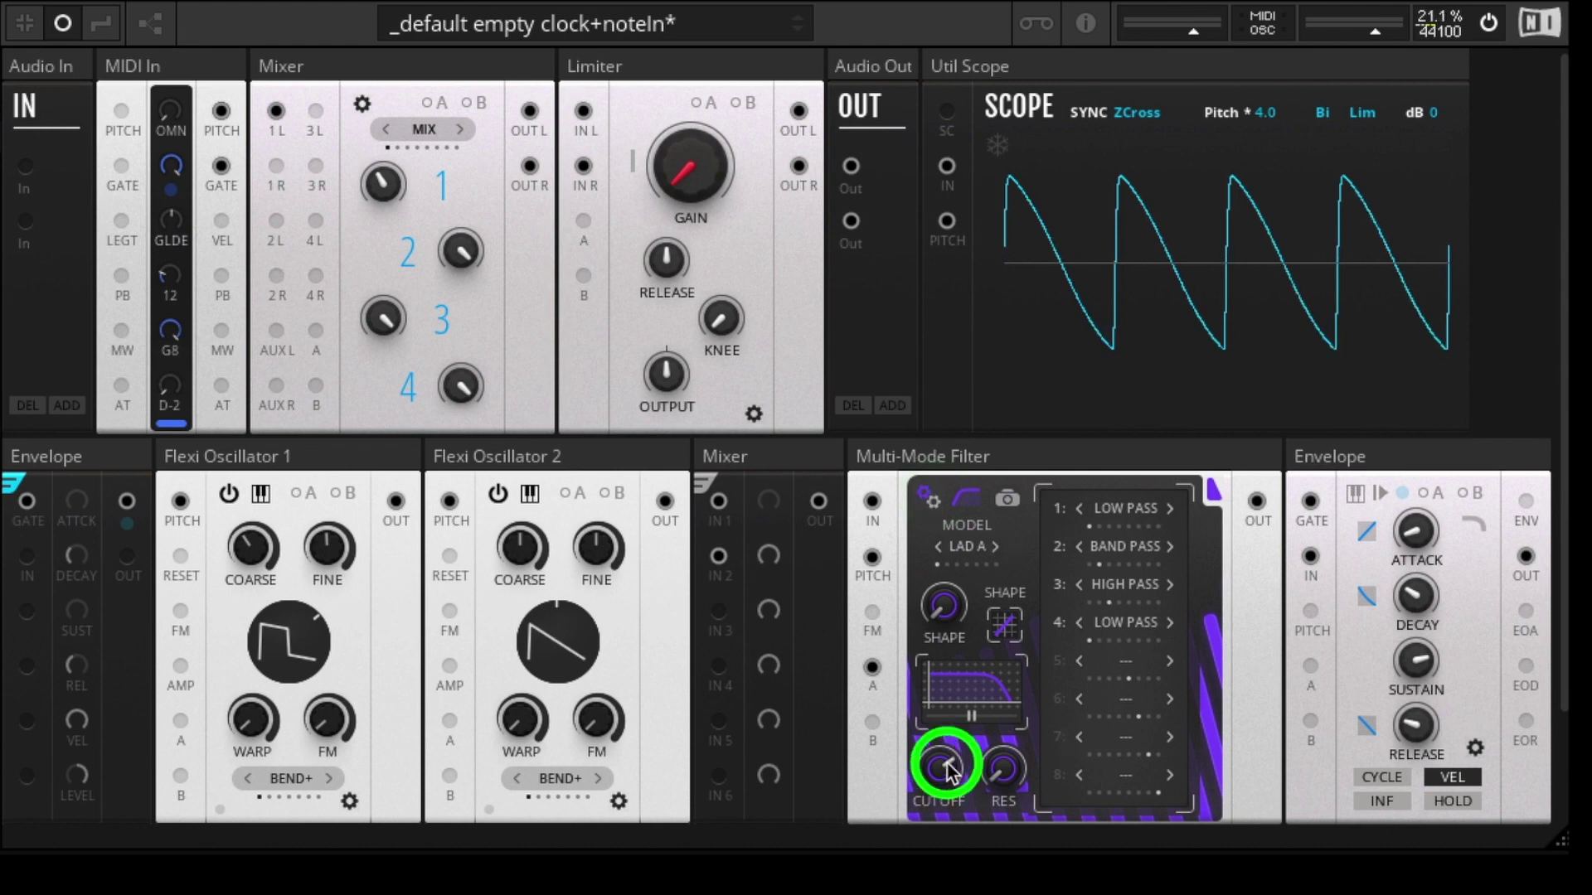
pyautogui.click(961, 557)
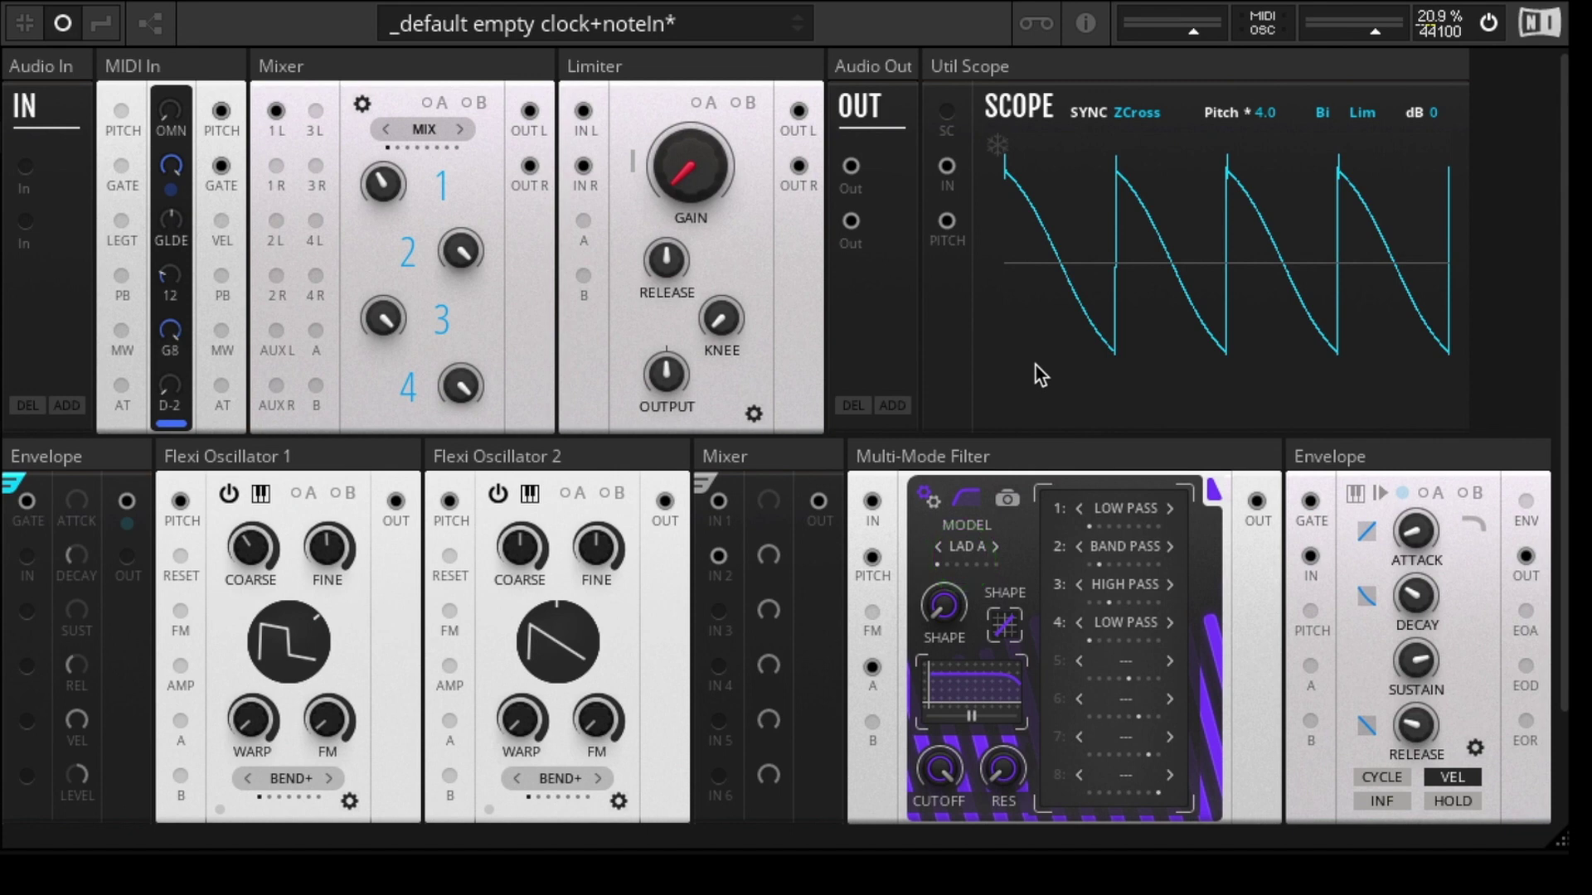
pyautogui.click(930, 501)
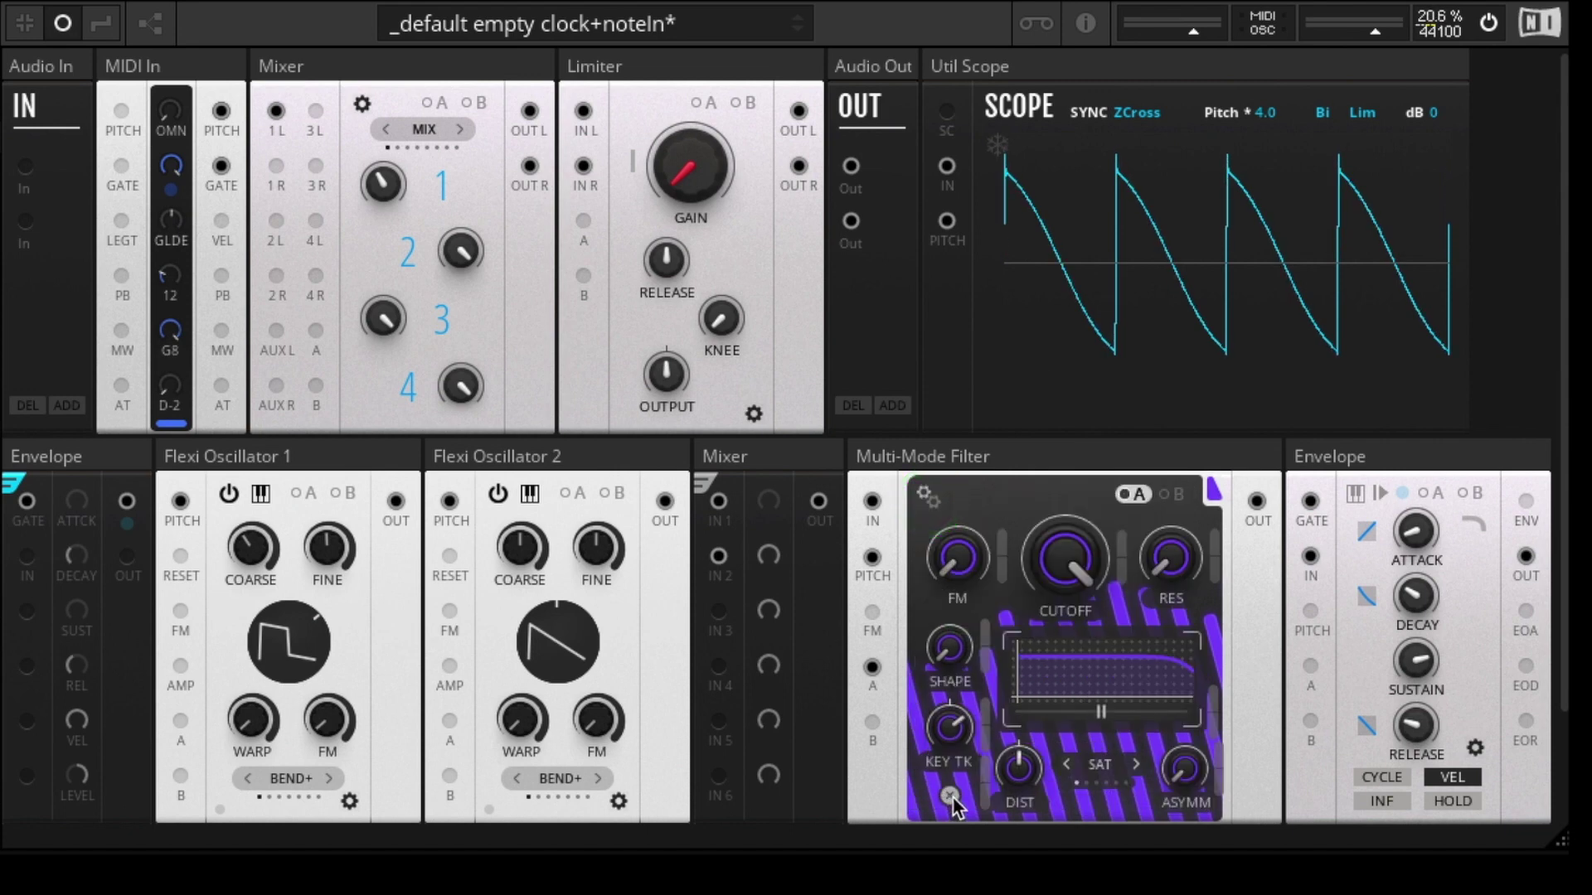
# - Compare the bypassed and active Multi-Mode Filter by toggling its bypass on and off
pyautogui.click(951, 798)
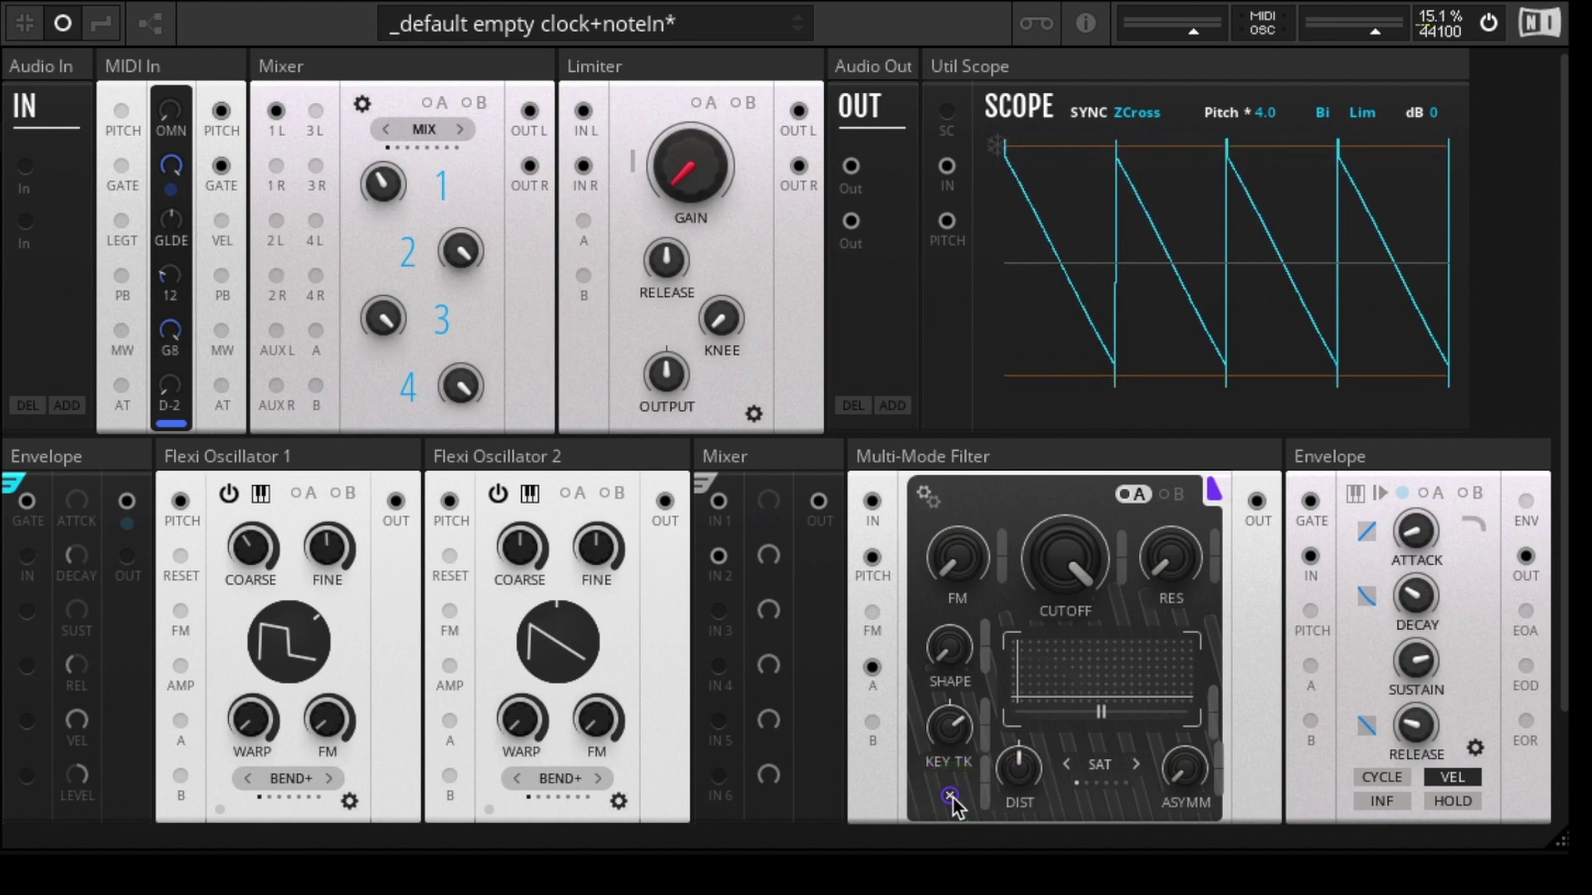
pyautogui.click(951, 798)
pyautogui.click(951, 797)
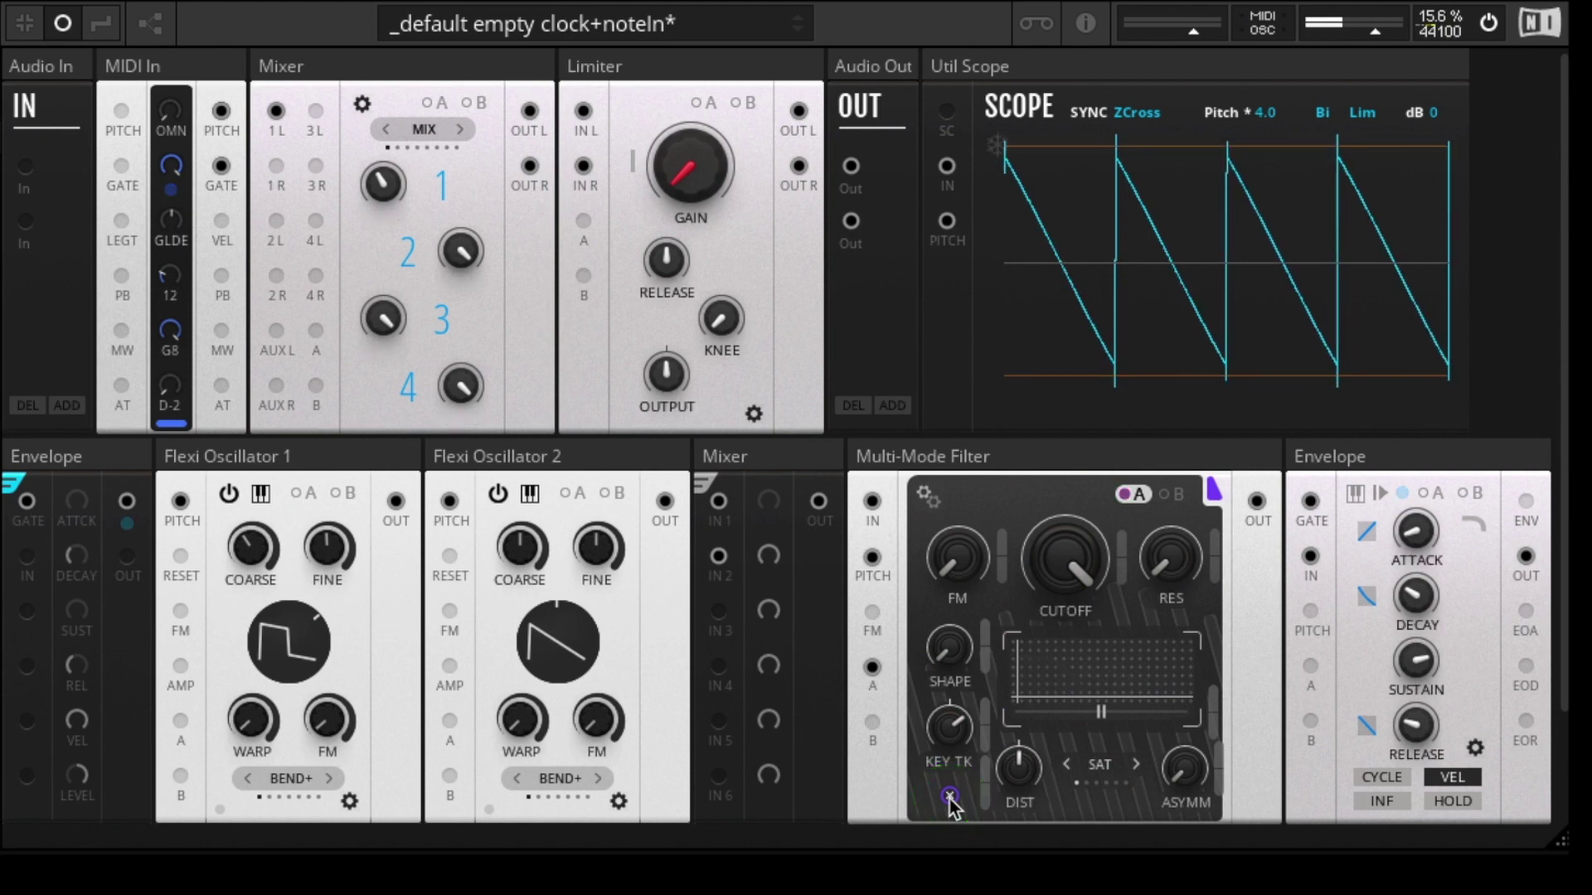
pyautogui.click(951, 798)
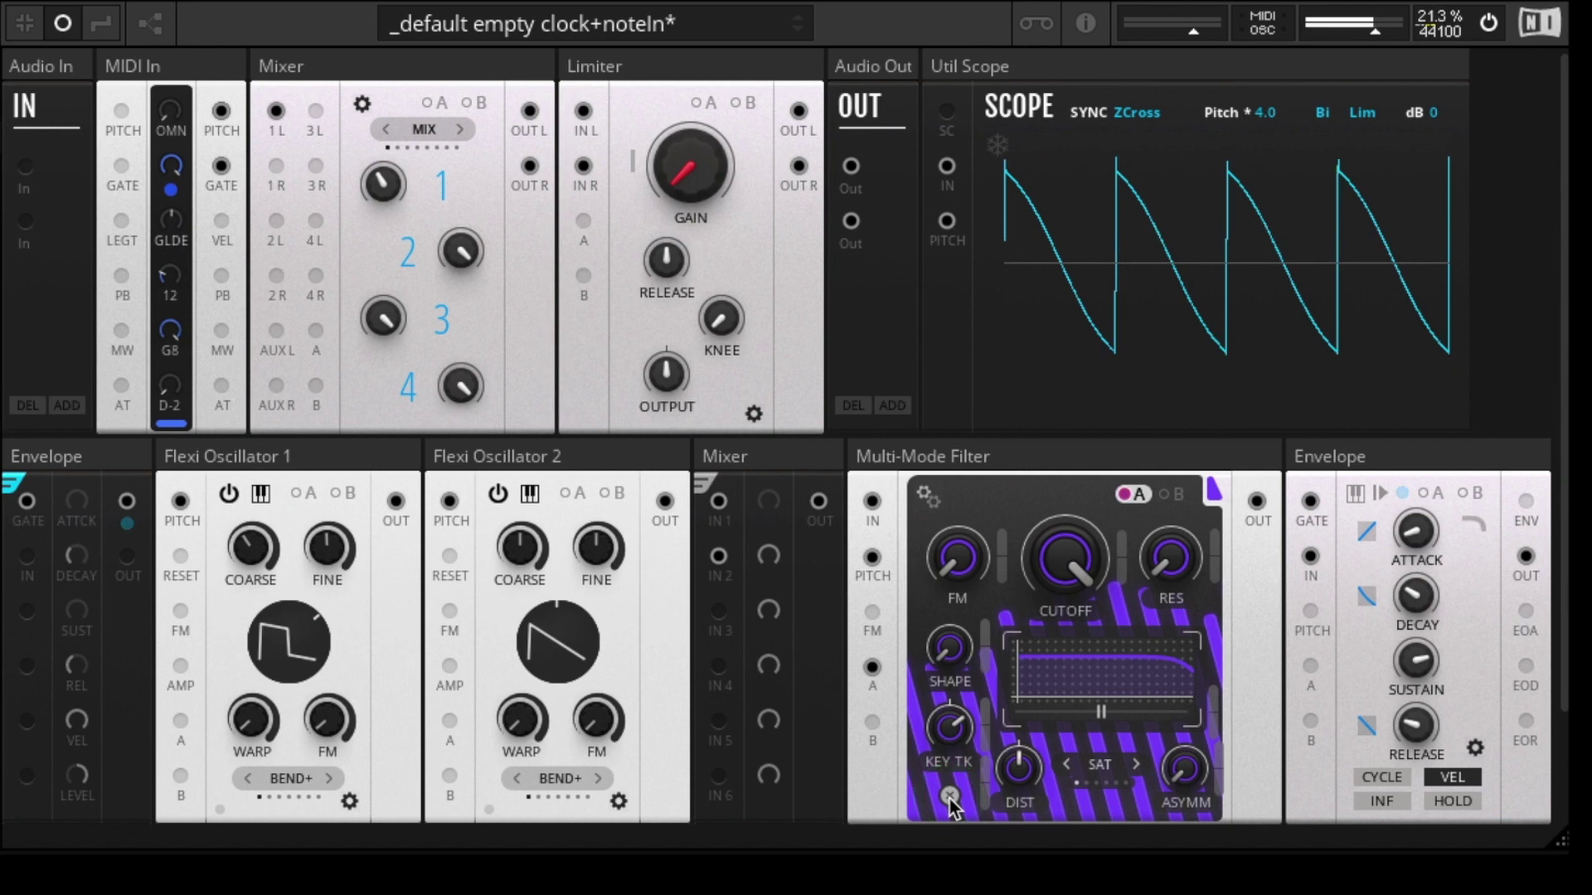
# - Widen the slider beneath the filter's response curve to its full range and compare the result against bypass
pyautogui.moveTo(1102, 711); pyautogui.dragTo(1115, 313)
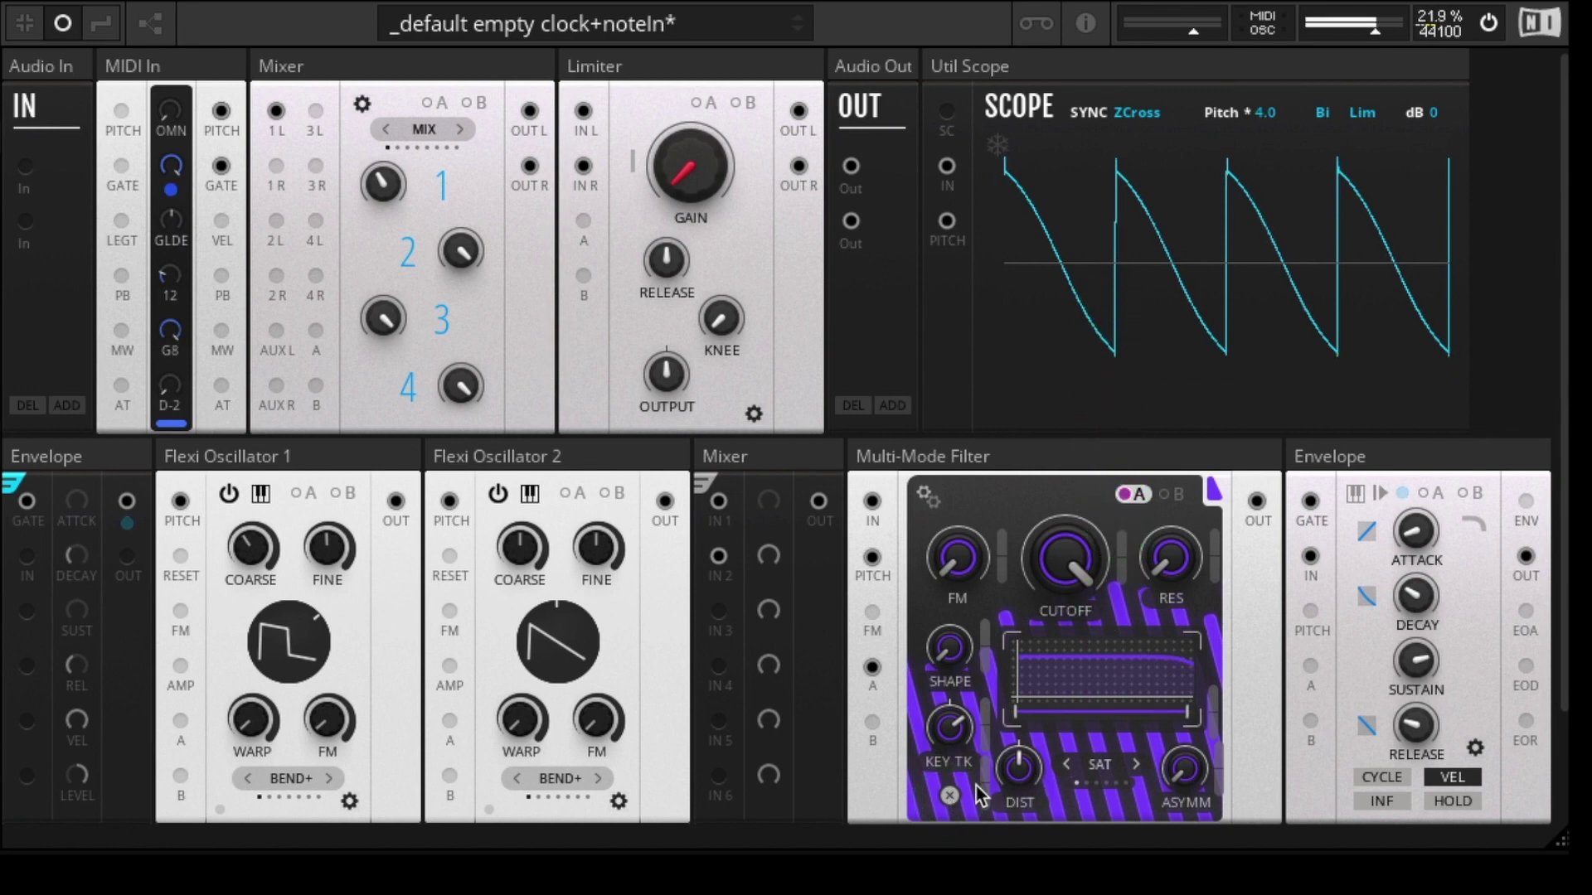
pyautogui.click(951, 796)
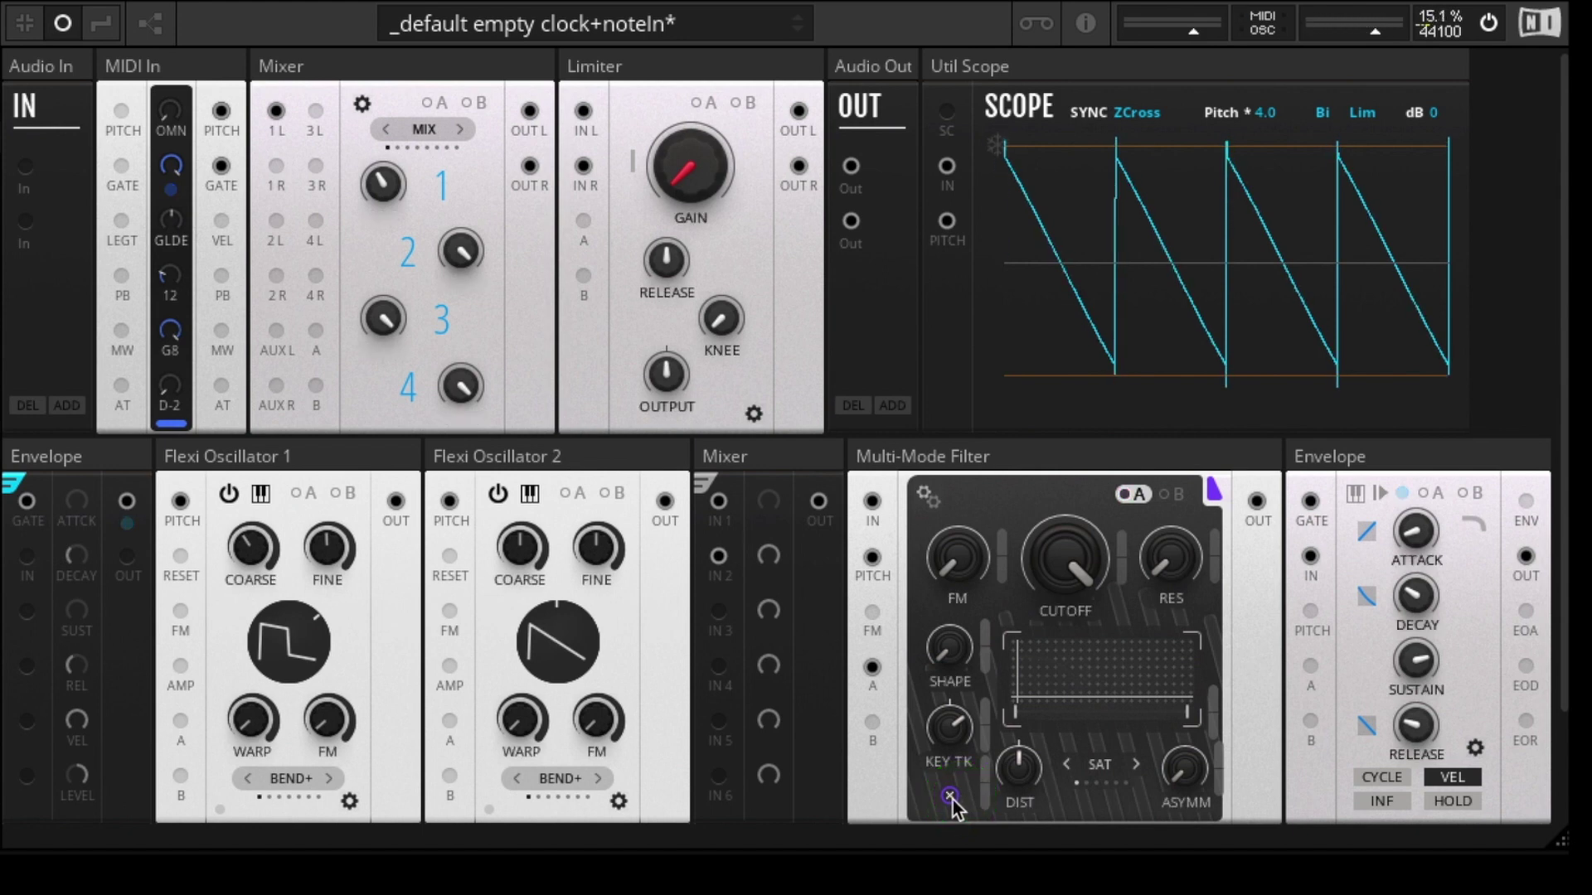
pyautogui.click(950, 796)
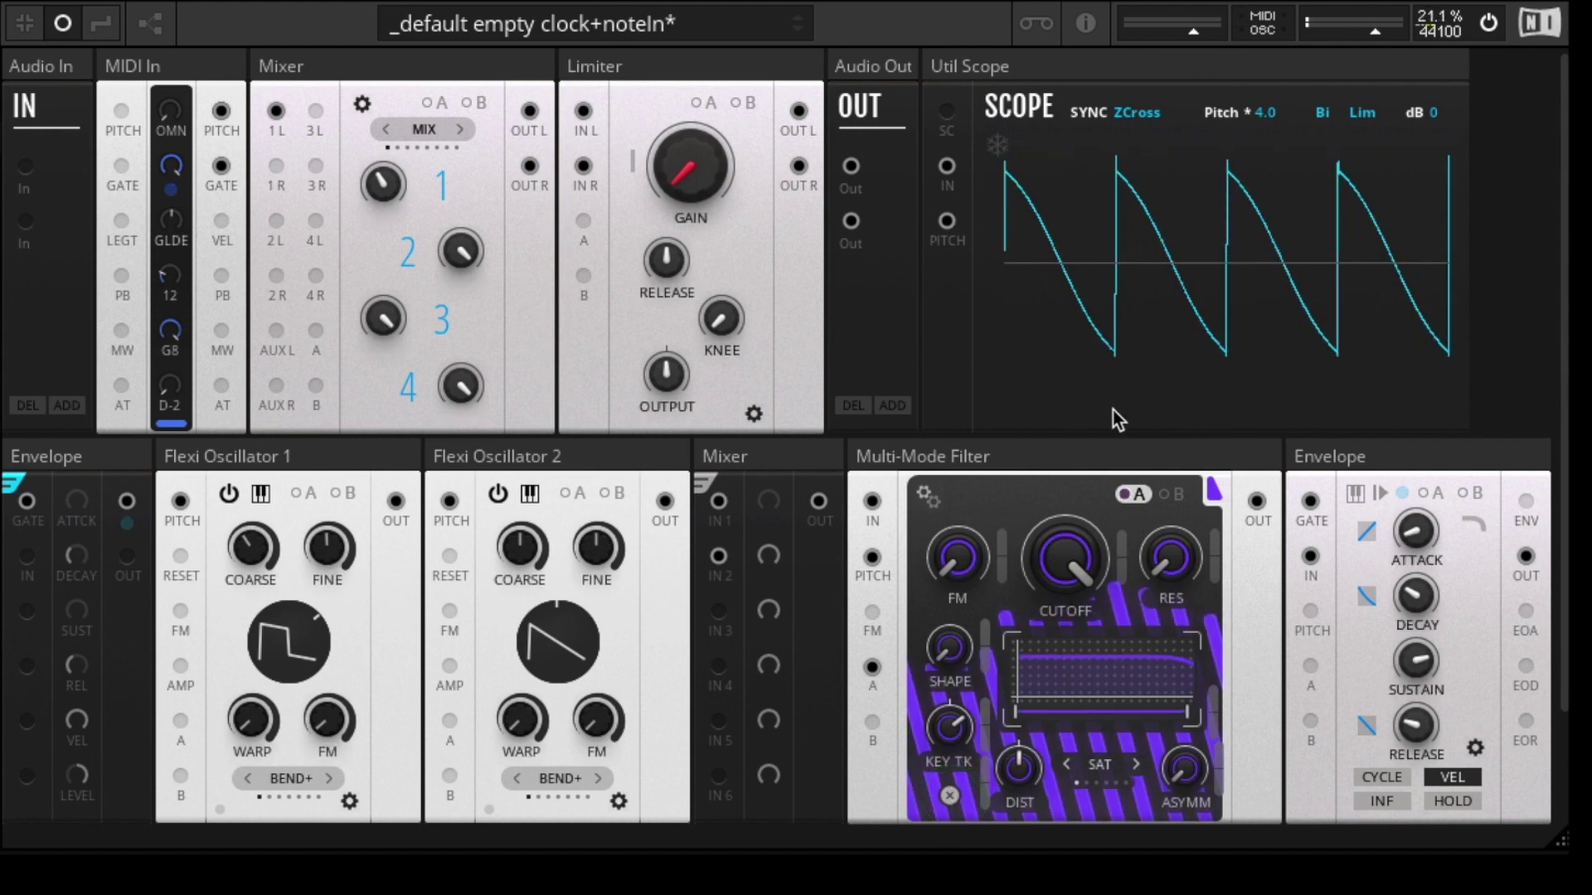
# - Open the Multi-Mode Filter's model settings page and check the resonance amount
pyautogui.click(1062, 459)
pyautogui.moveTo(1063, 619)
pyautogui.click(932, 498)
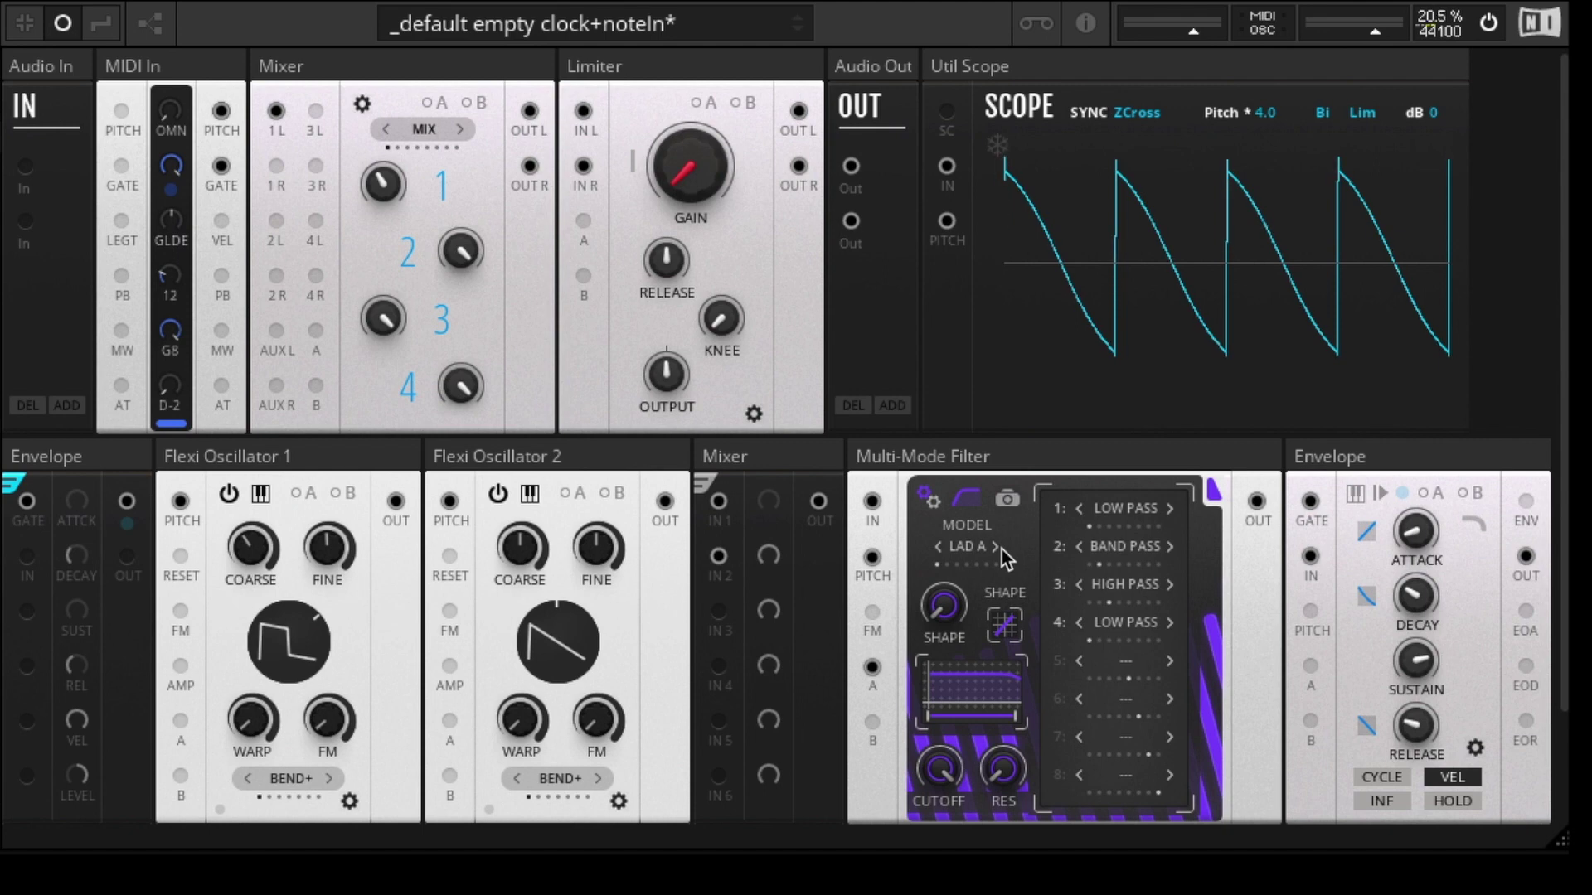
pyautogui.click(1003, 775)
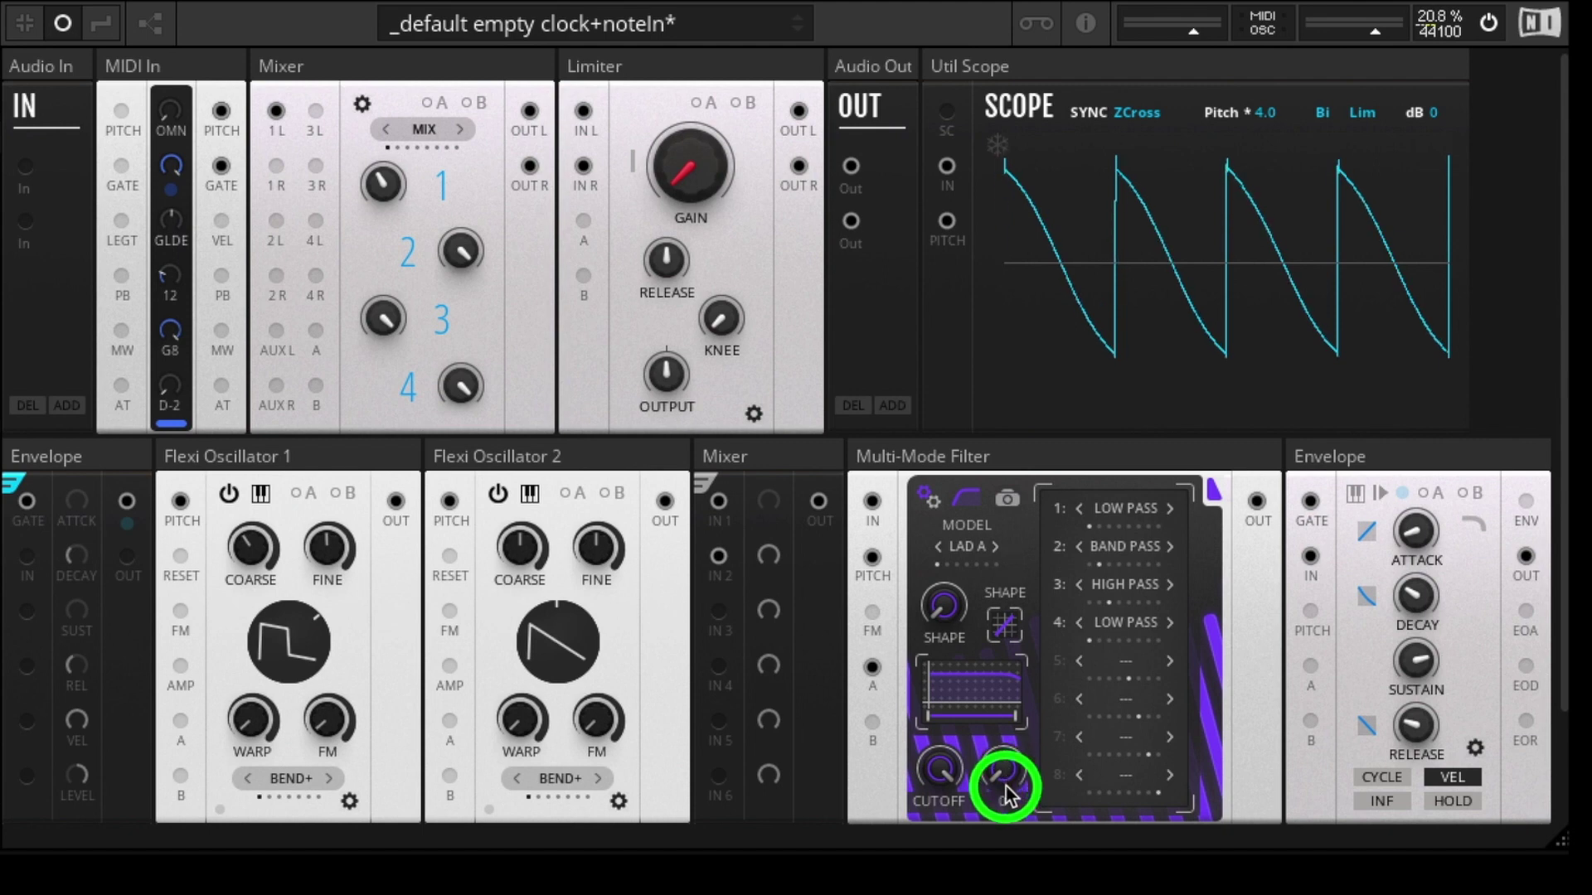
# - Try the LAD B filter model and restore LAD A
pyautogui.click(1000, 548)
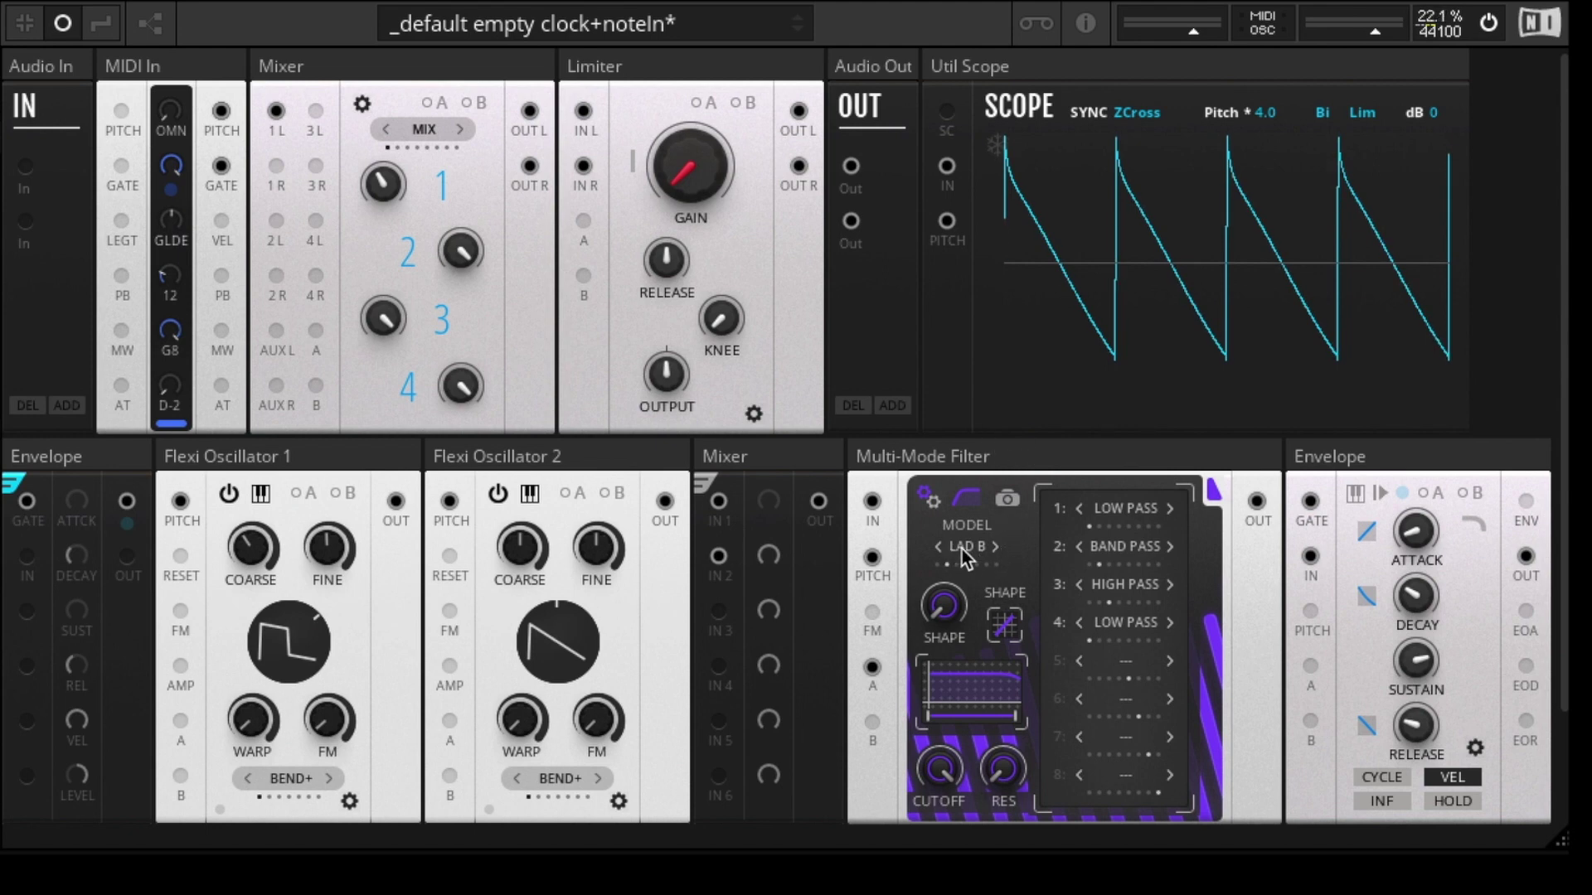
pyautogui.click(938, 546)
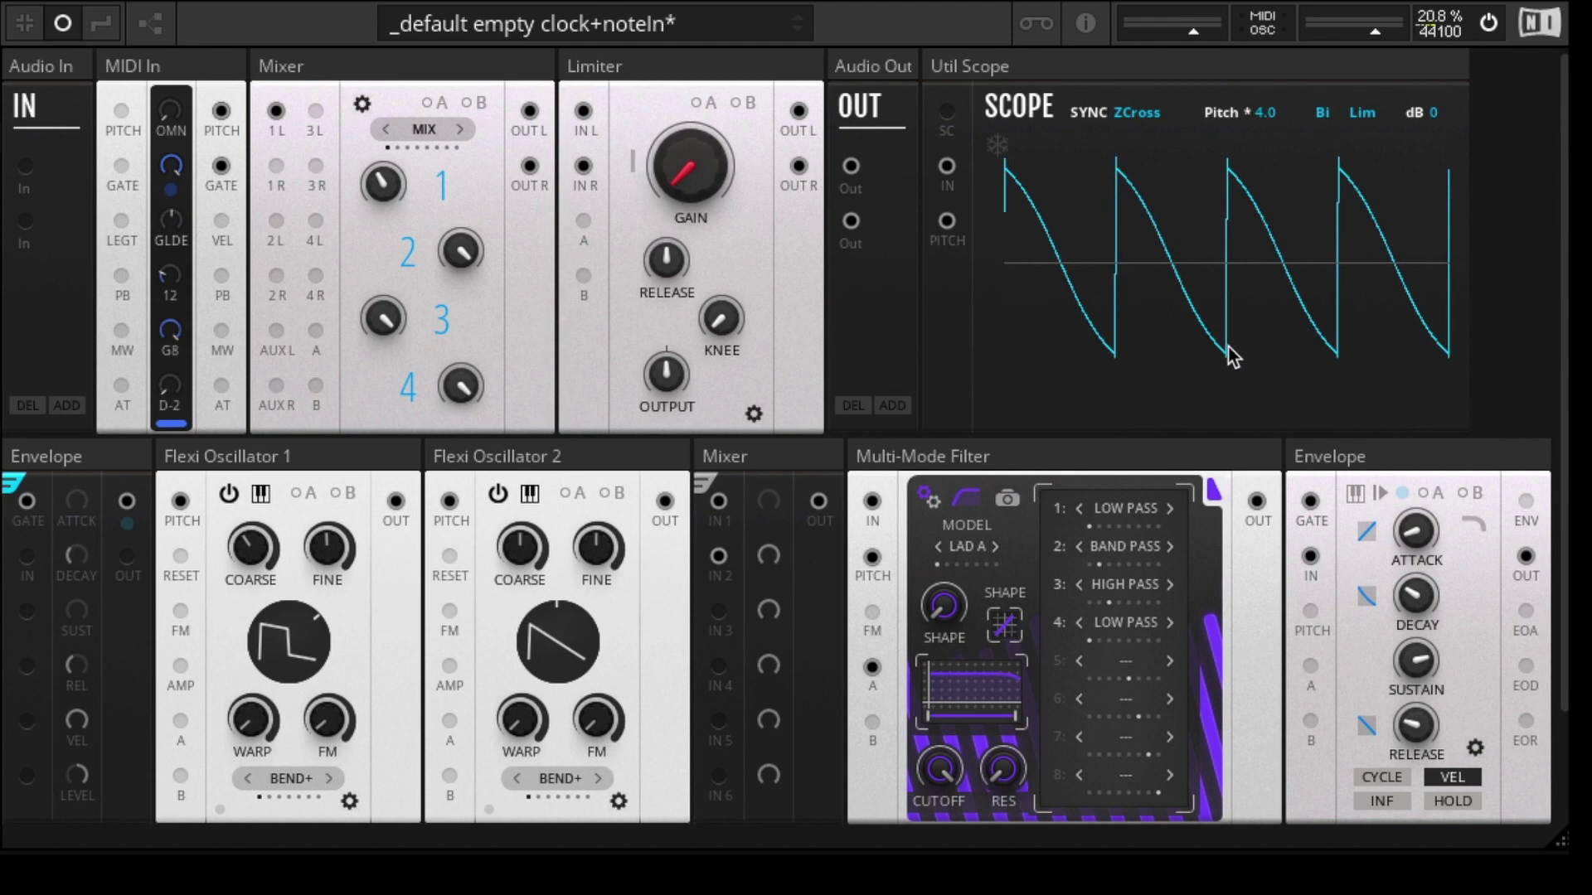
pyautogui.moveTo(928, 752)
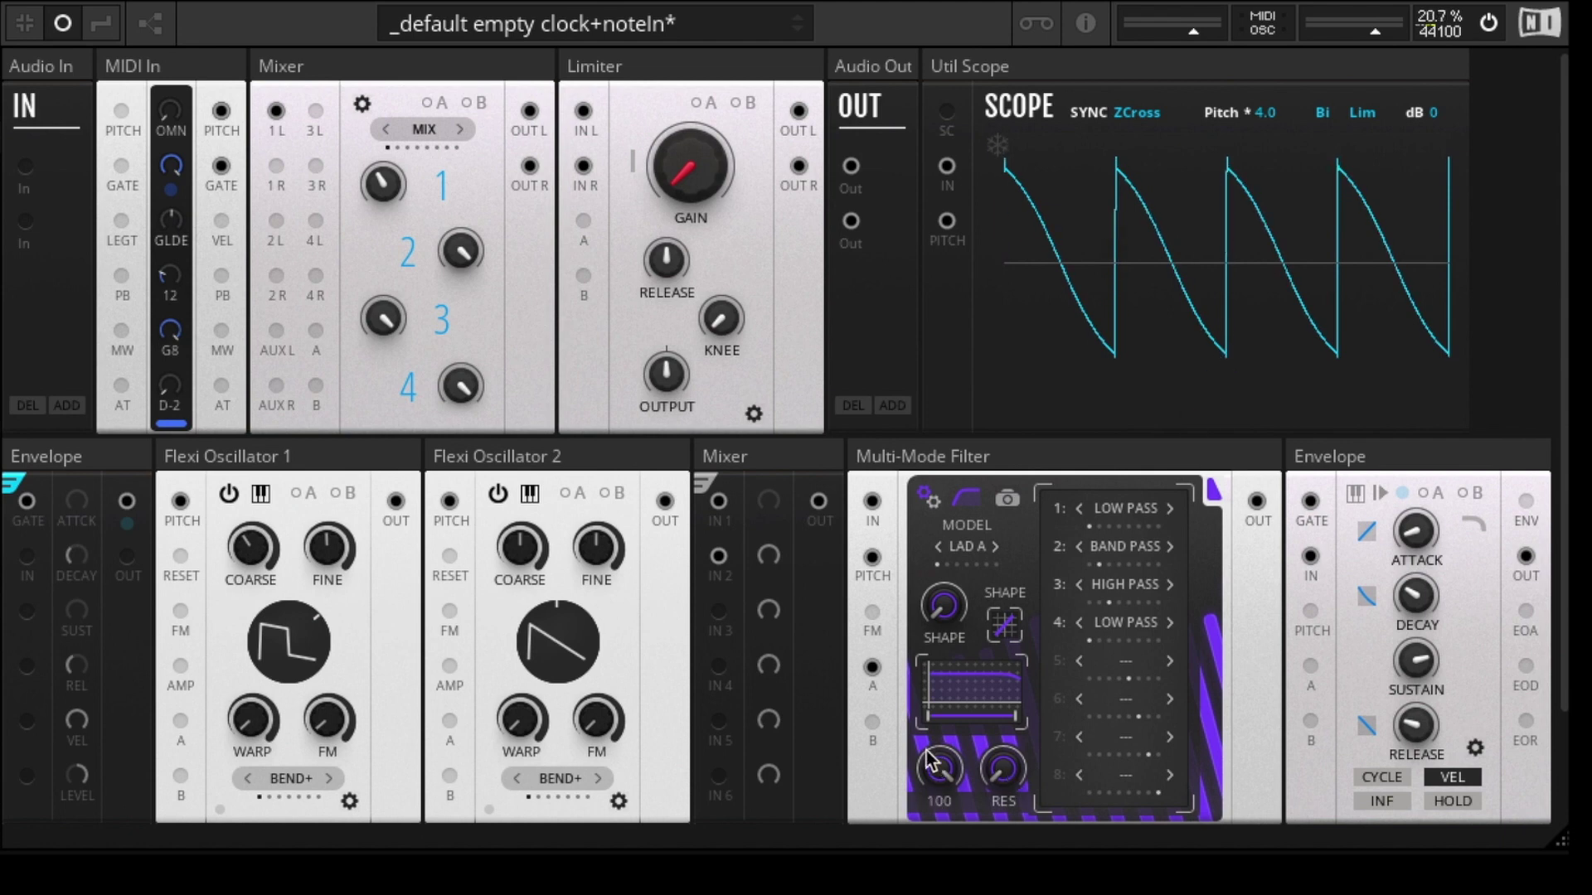
# - Return to the Multi-Mode Filter's main page and compare the bypassed signal with the LAD A model
pyautogui.click(928, 498)
pyautogui.click(950, 797)
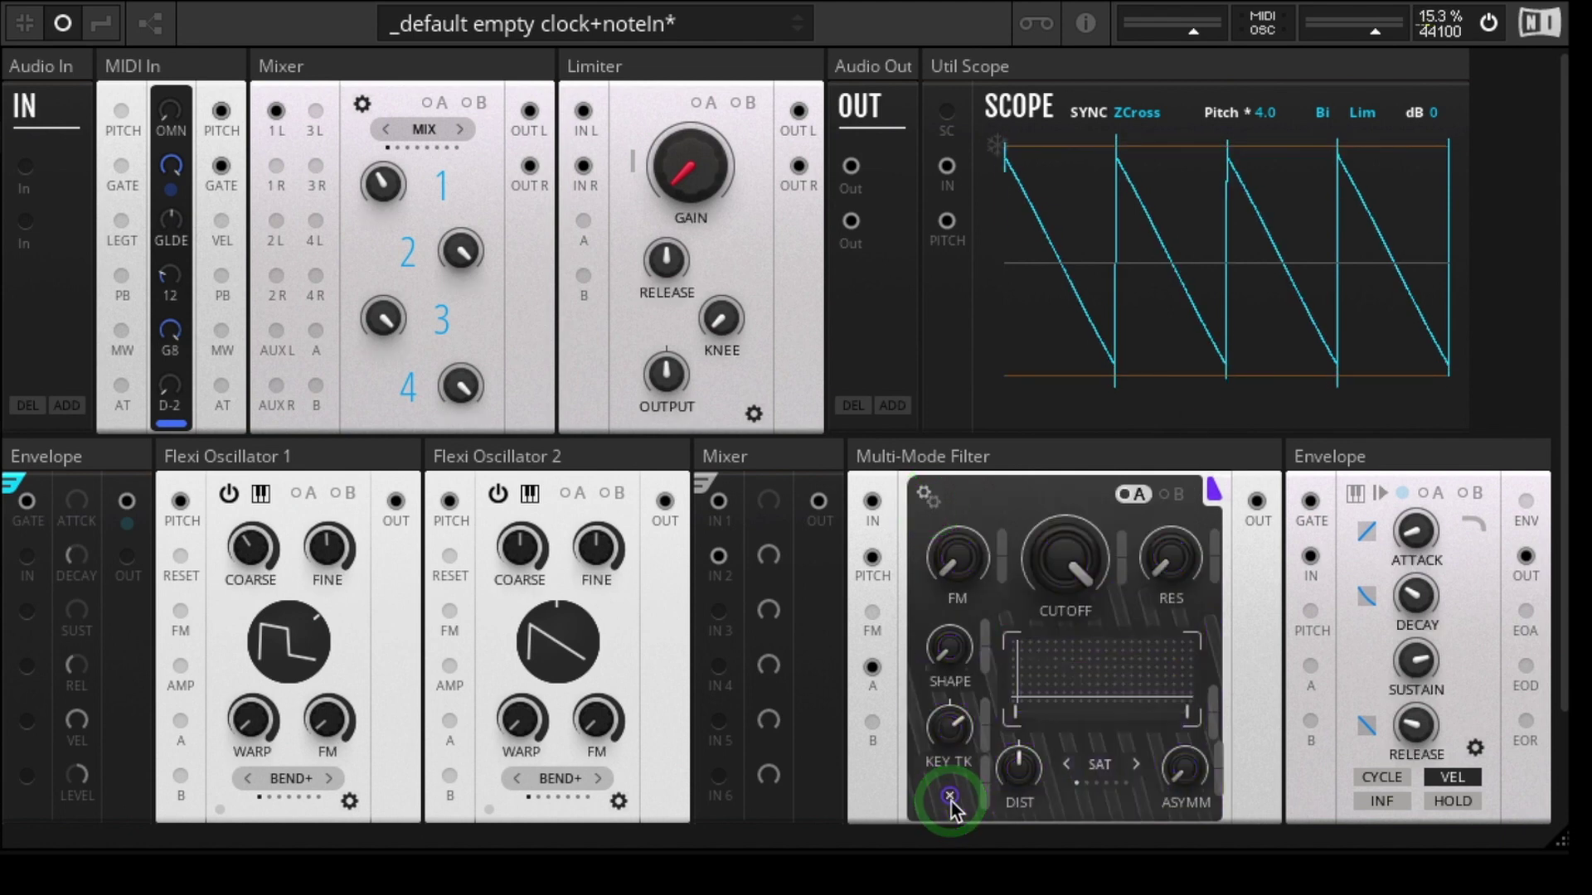
pyautogui.click(949, 797)
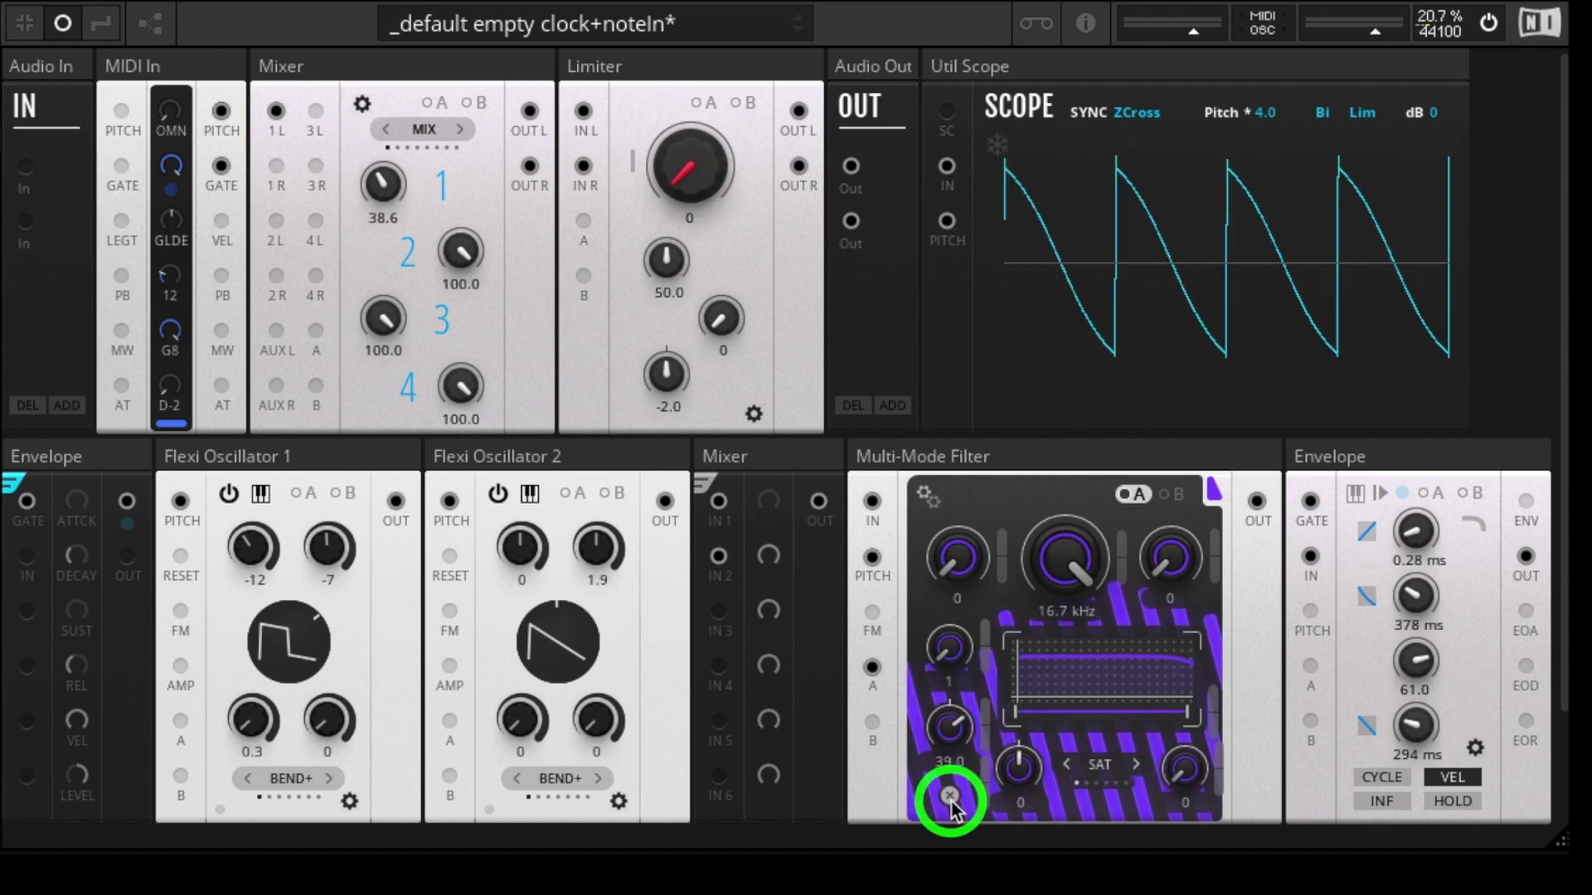
# - Reopen the filter's model settings, try LAD B against LAD A, and go back to LAD A
pyautogui.click(930, 499)
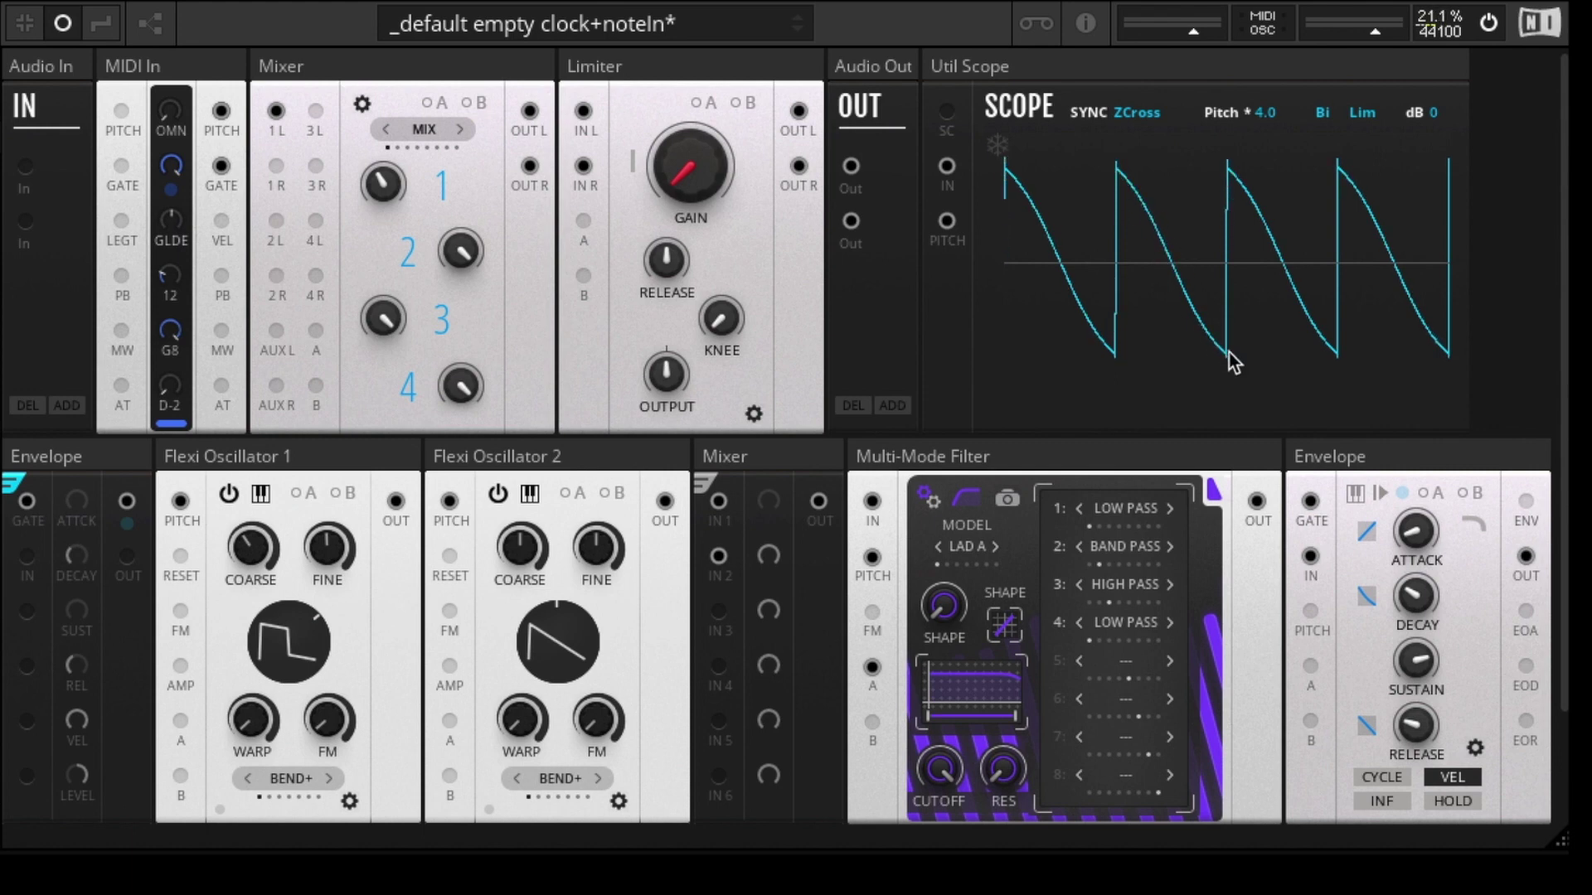
pyautogui.click(999, 549)
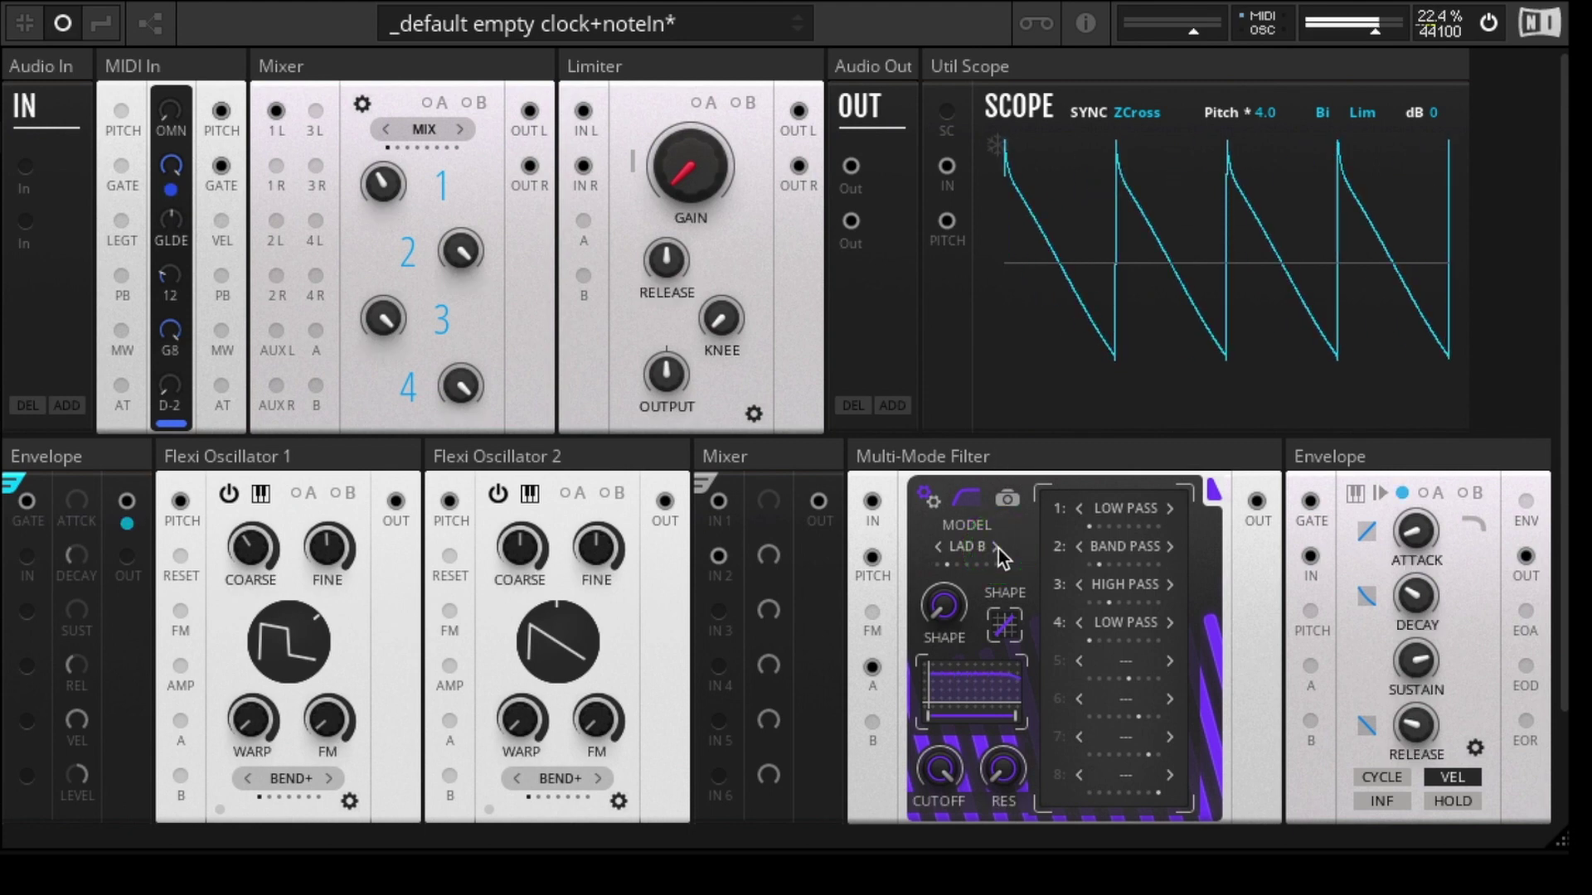
pyautogui.click(938, 549)
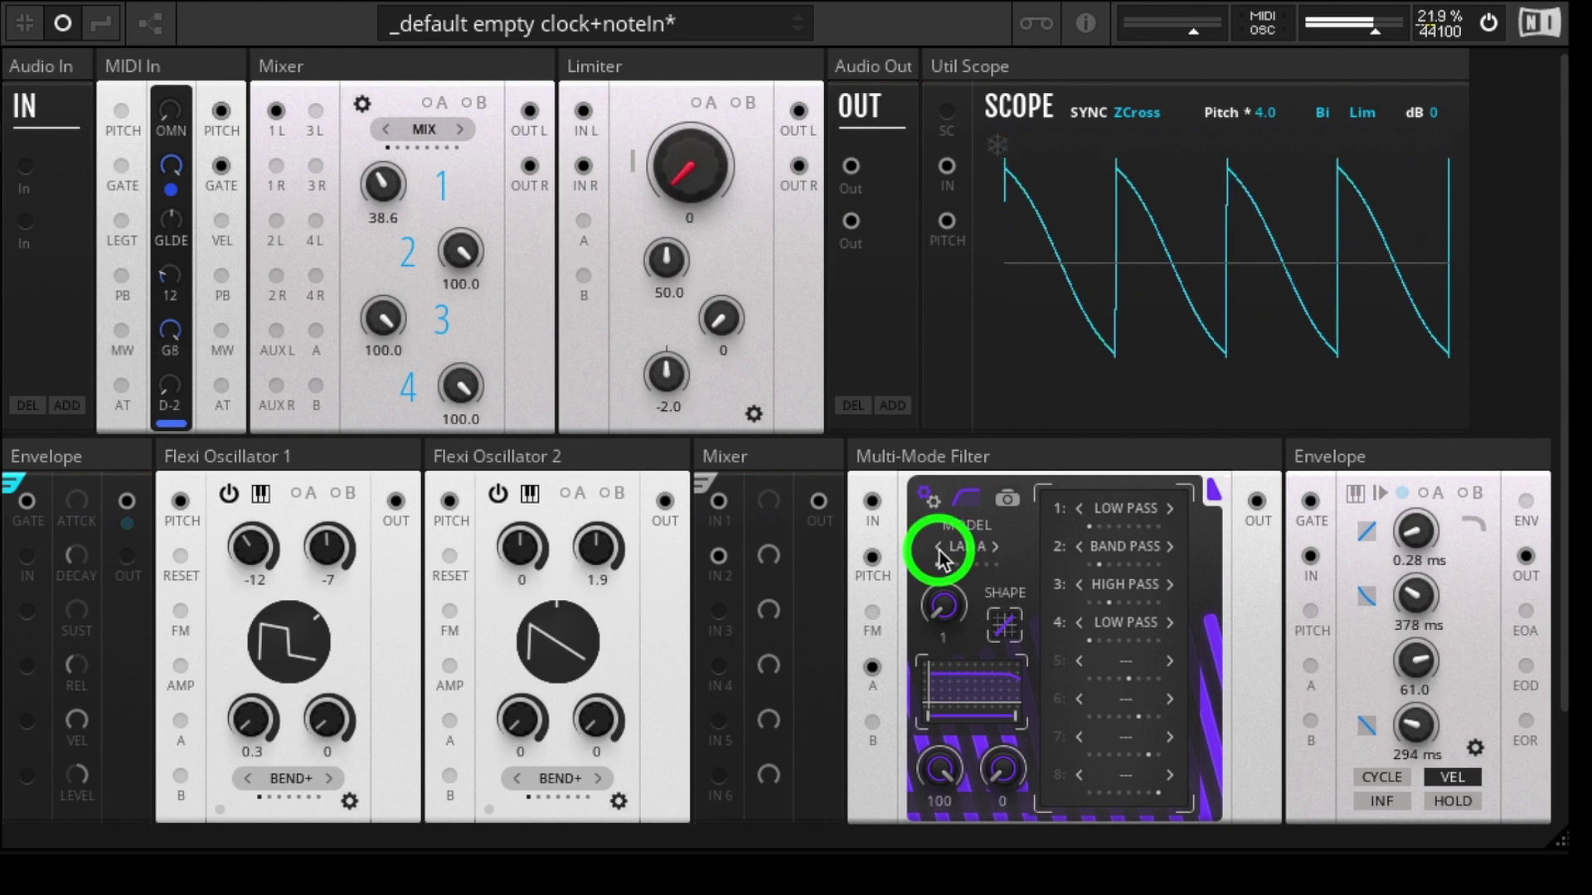
# - Advance the filter model through LAD B, LAD C and DIODE to TSK, comparing each waveform in the scope
pyautogui.click(998, 551)
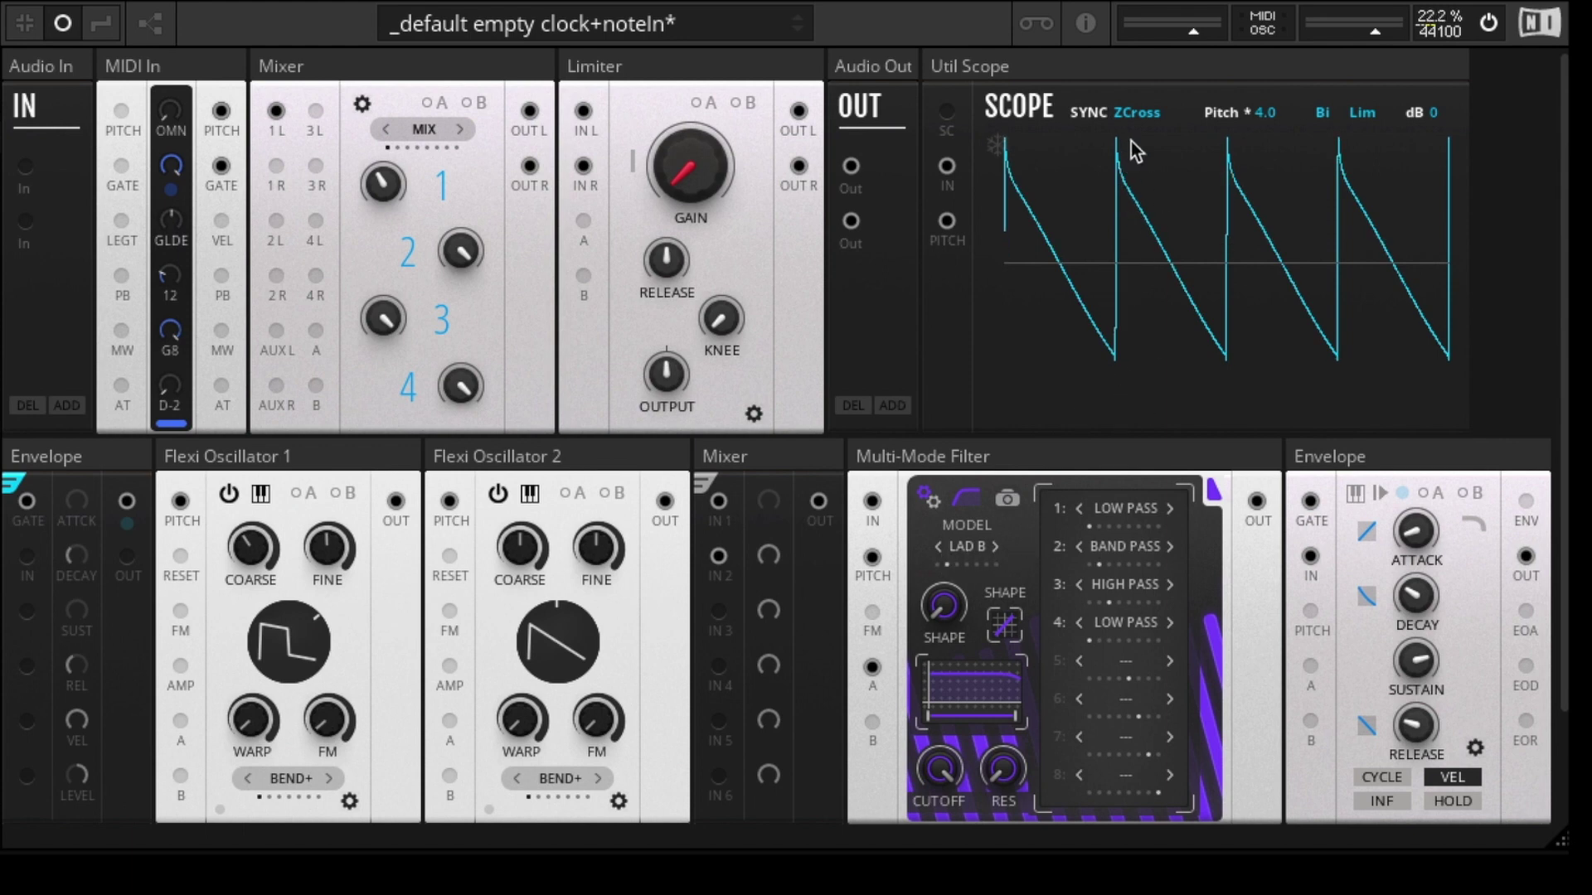
pyautogui.click(996, 549)
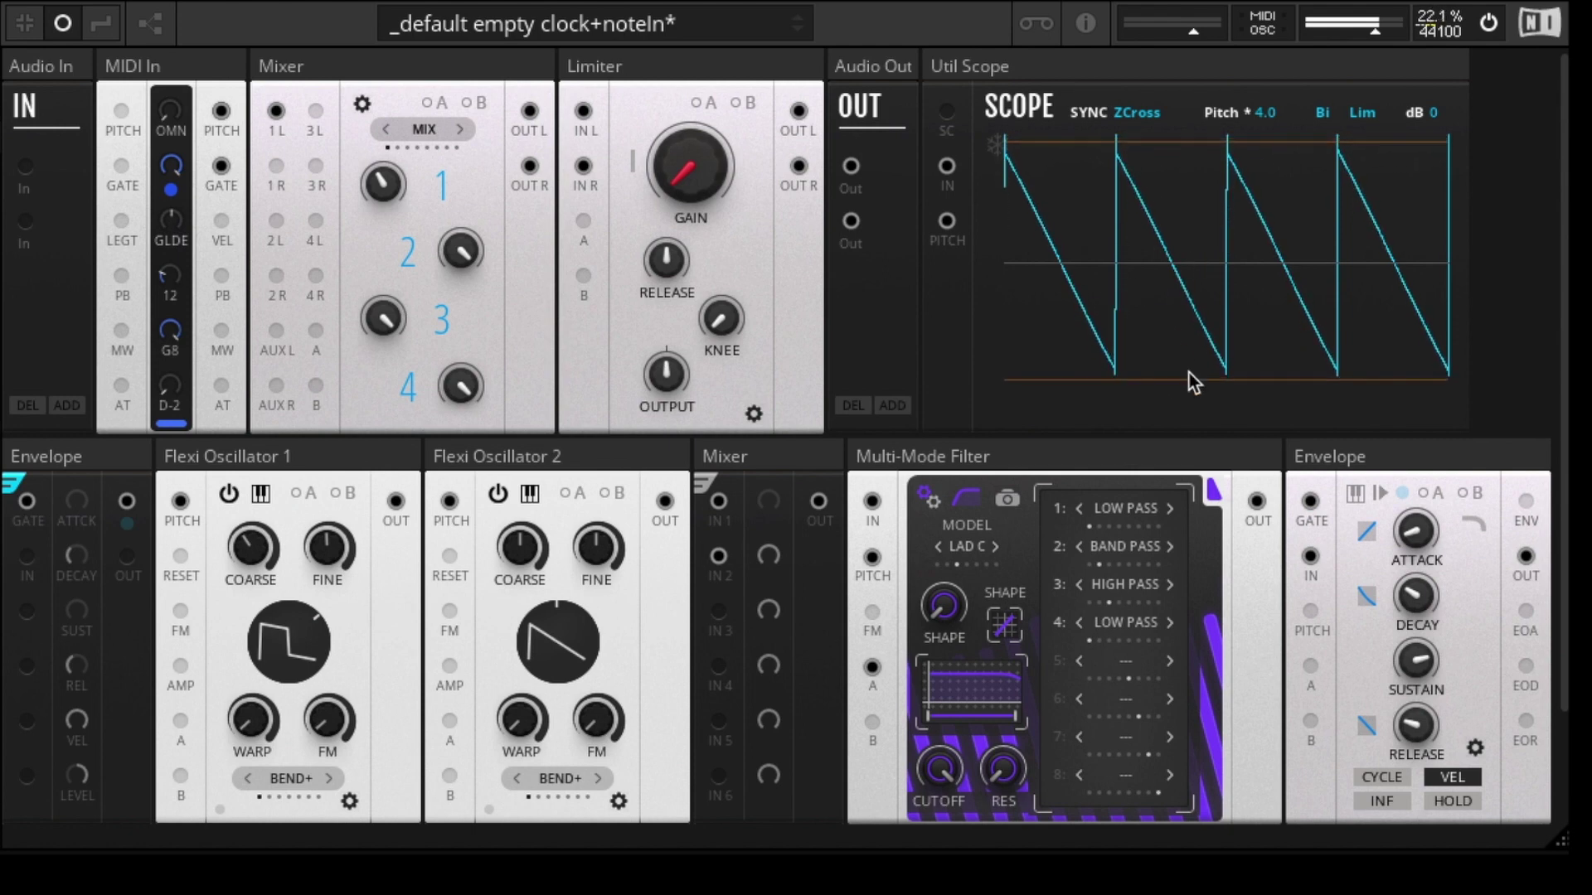
pyautogui.click(997, 548)
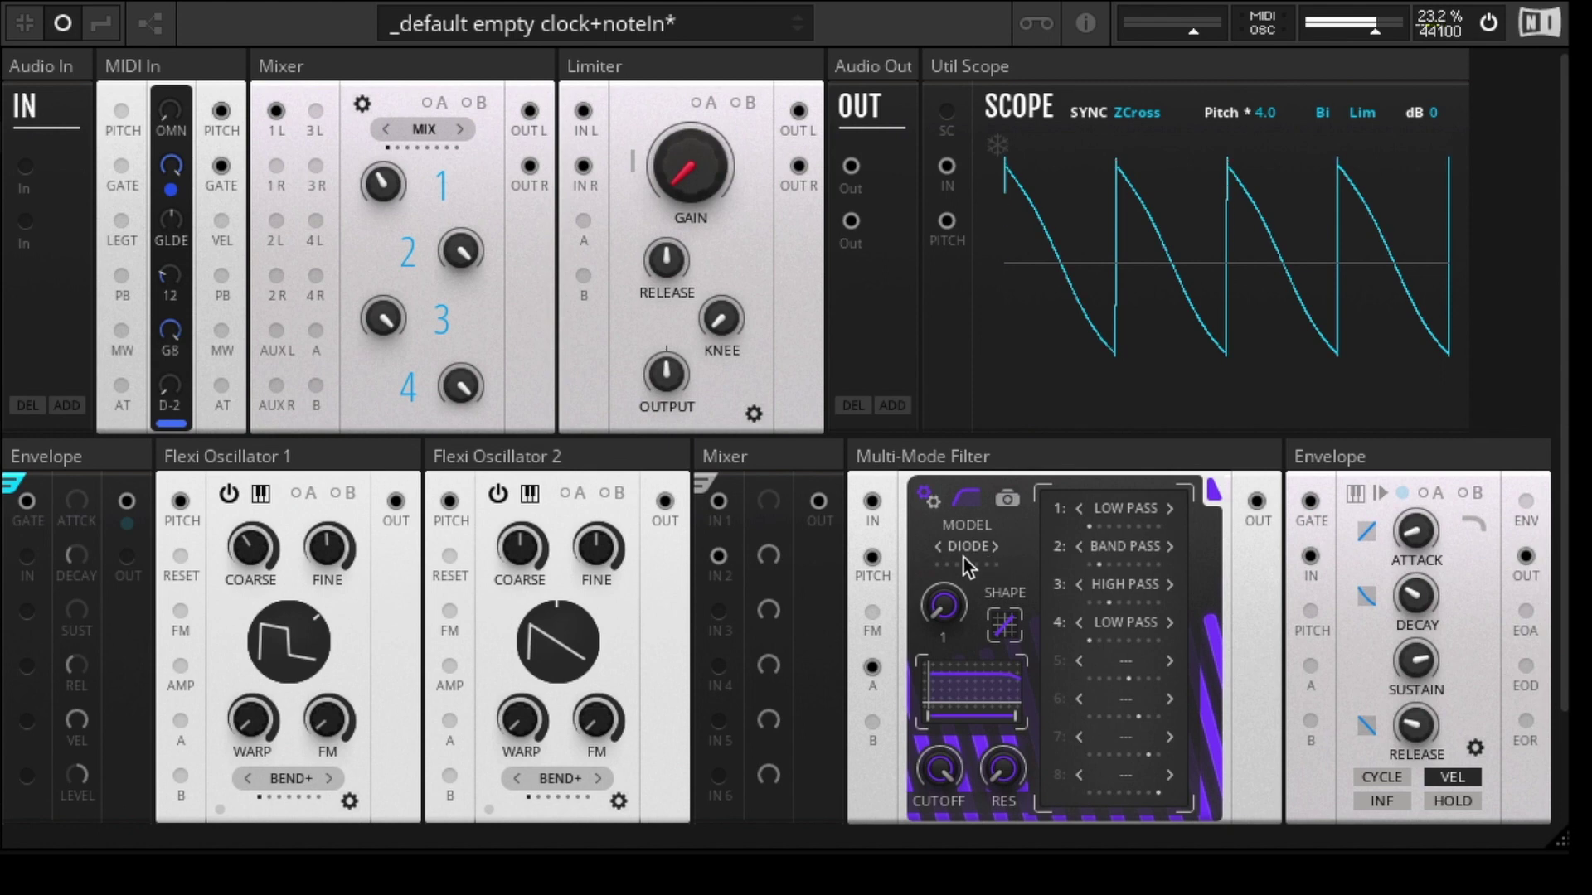
pyautogui.click(997, 547)
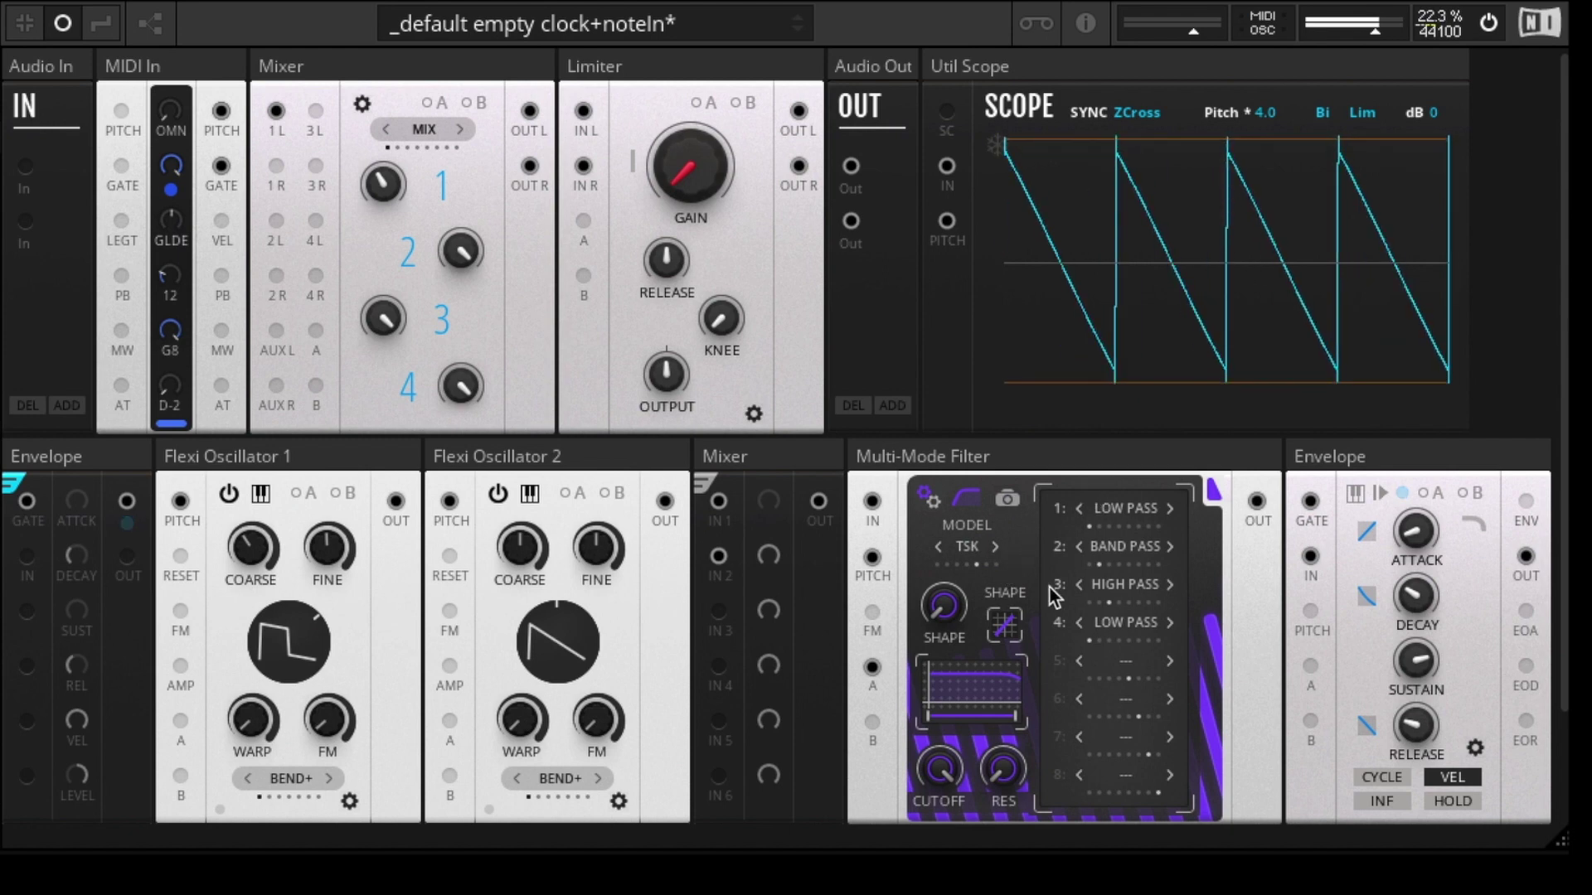
# - Compare the TSK model with the bypassed signal from the filter's main page and check the cutoff control
pyautogui.click(928, 497)
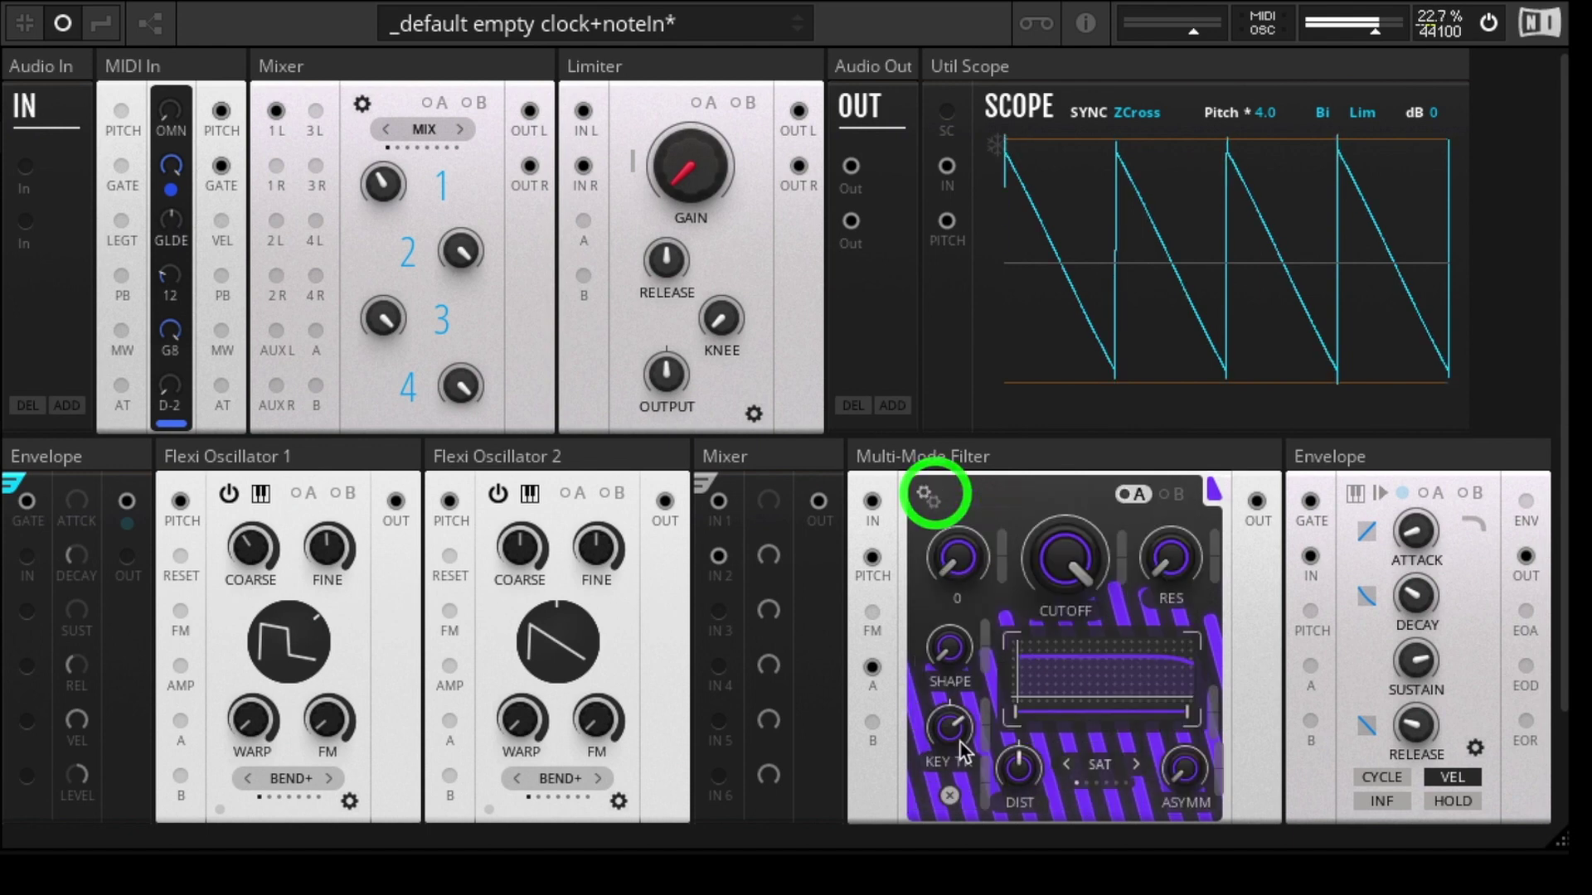
pyautogui.click(951, 795)
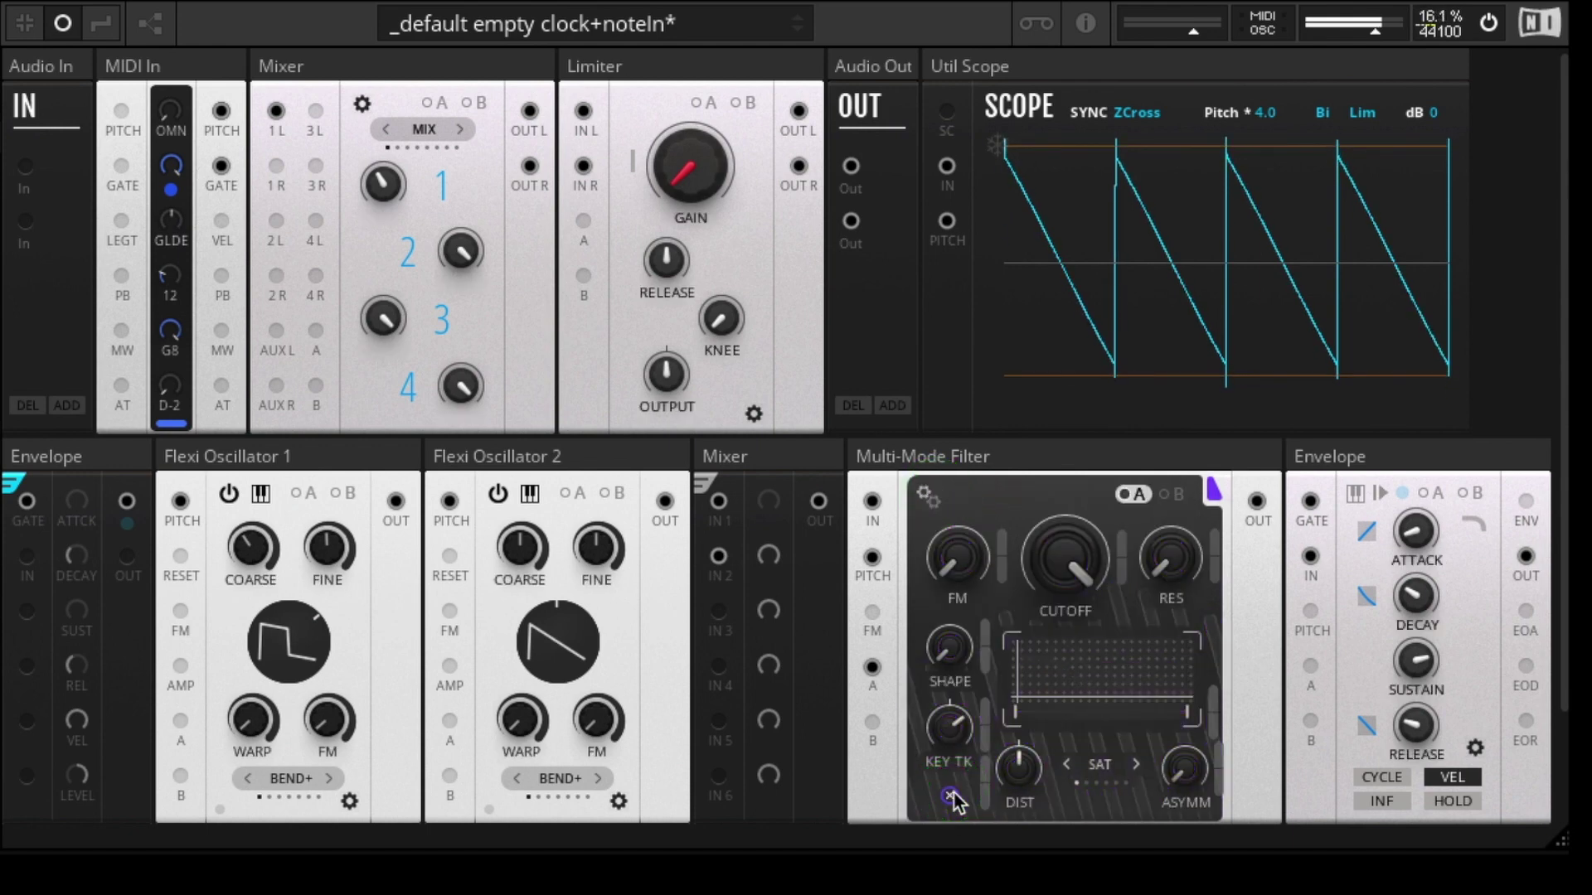
pyautogui.click(951, 795)
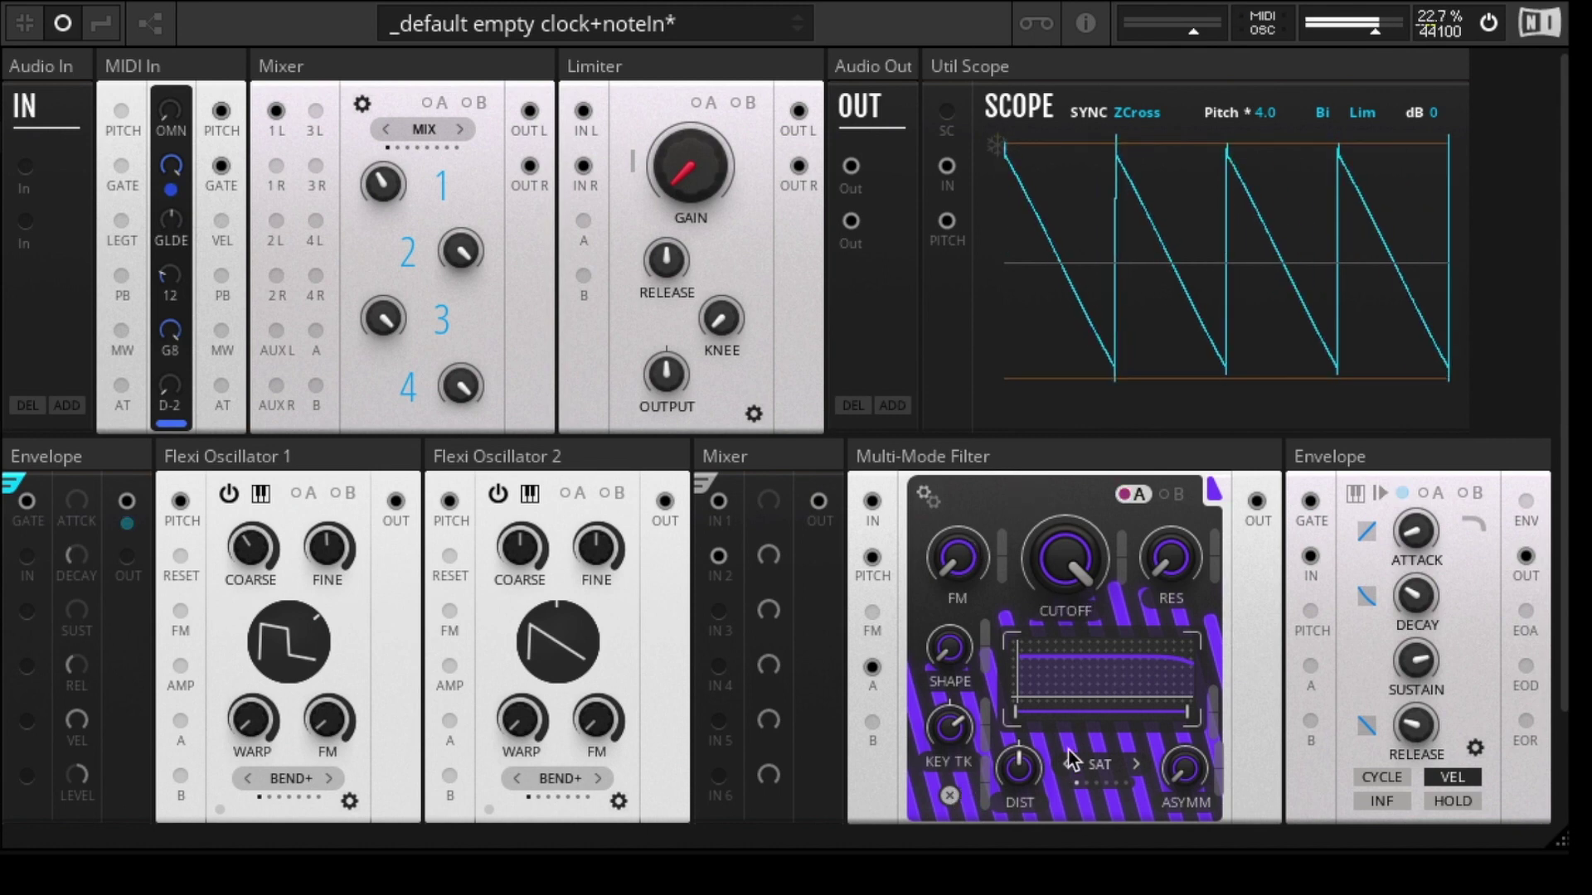
pyautogui.moveTo(1066, 556); pyautogui.dragTo(1033, 495)
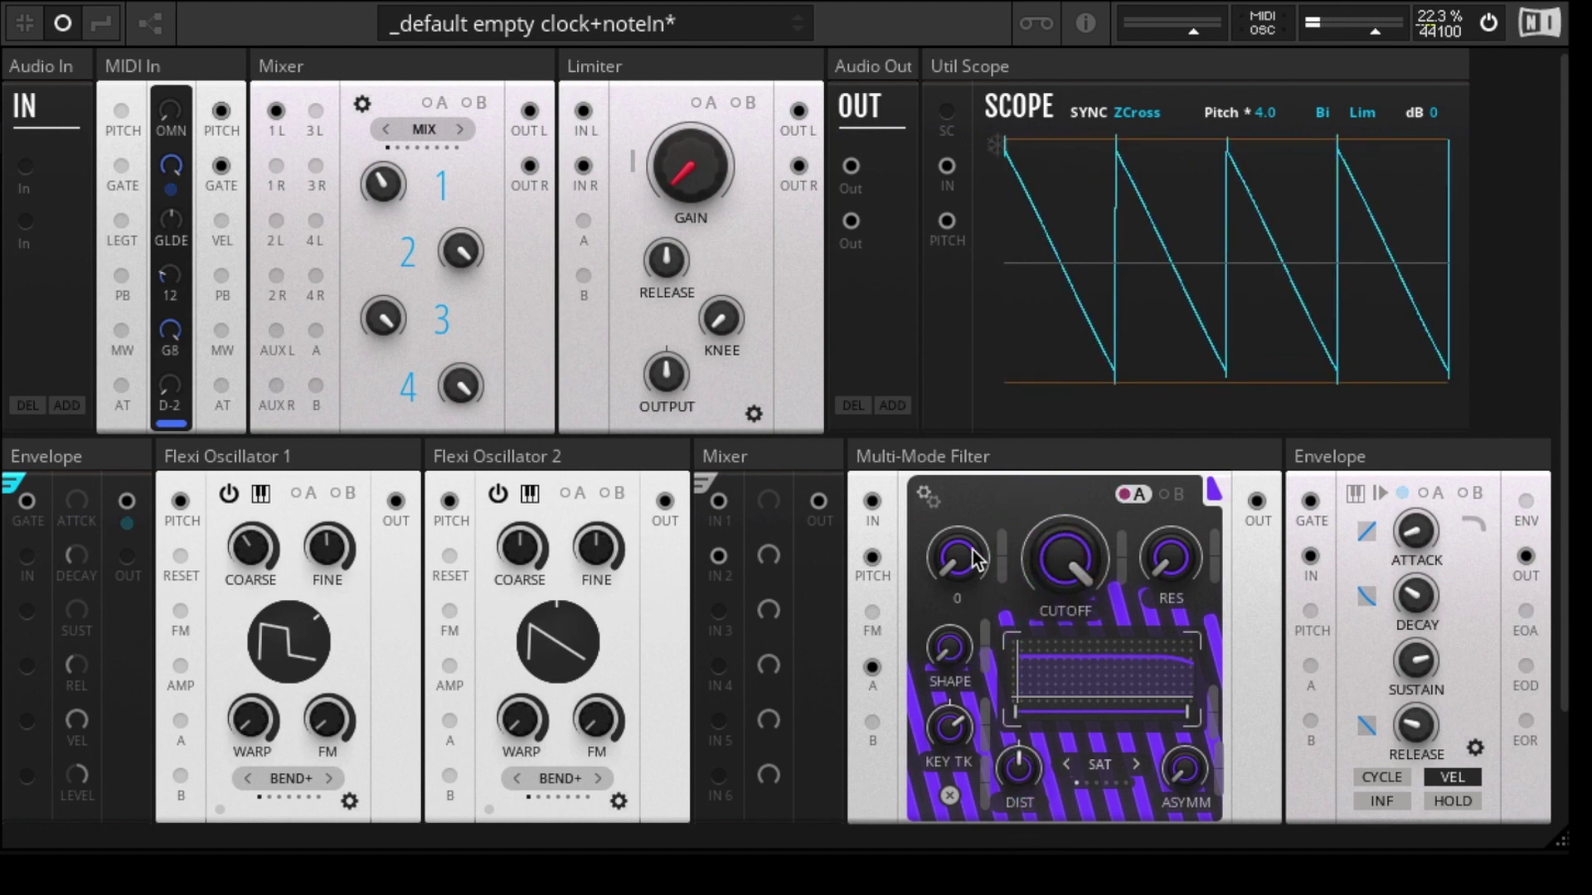
# - Reopen the model settings and try the CLEAN and DIRTY filter models, comparing their waveforms in the scope
pyautogui.click(928, 498)
pyautogui.click(998, 549)
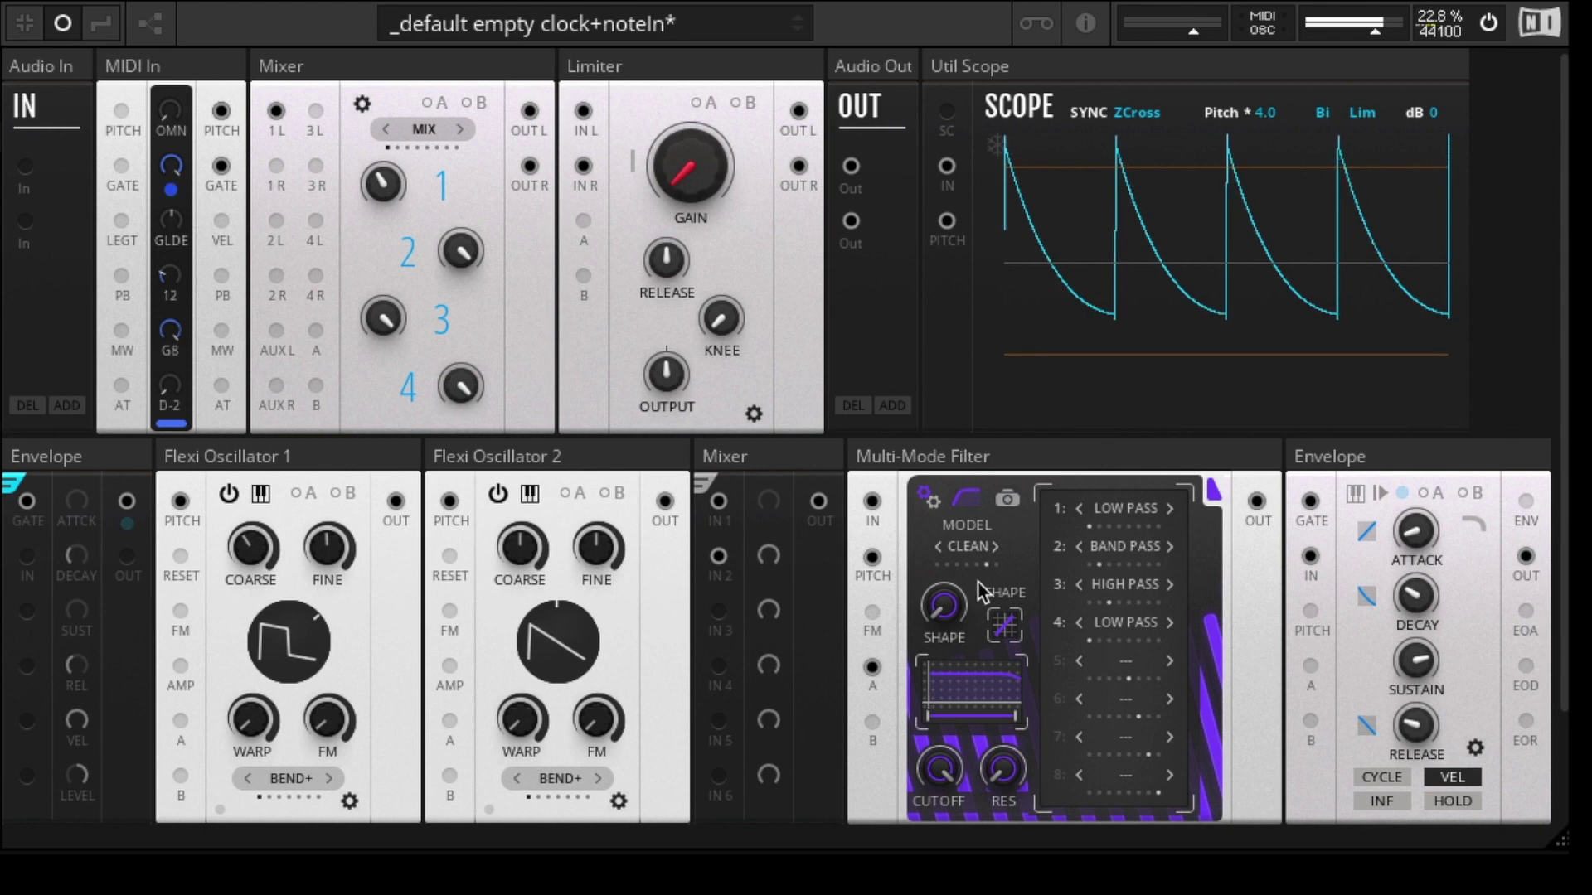
pyautogui.click(995, 547)
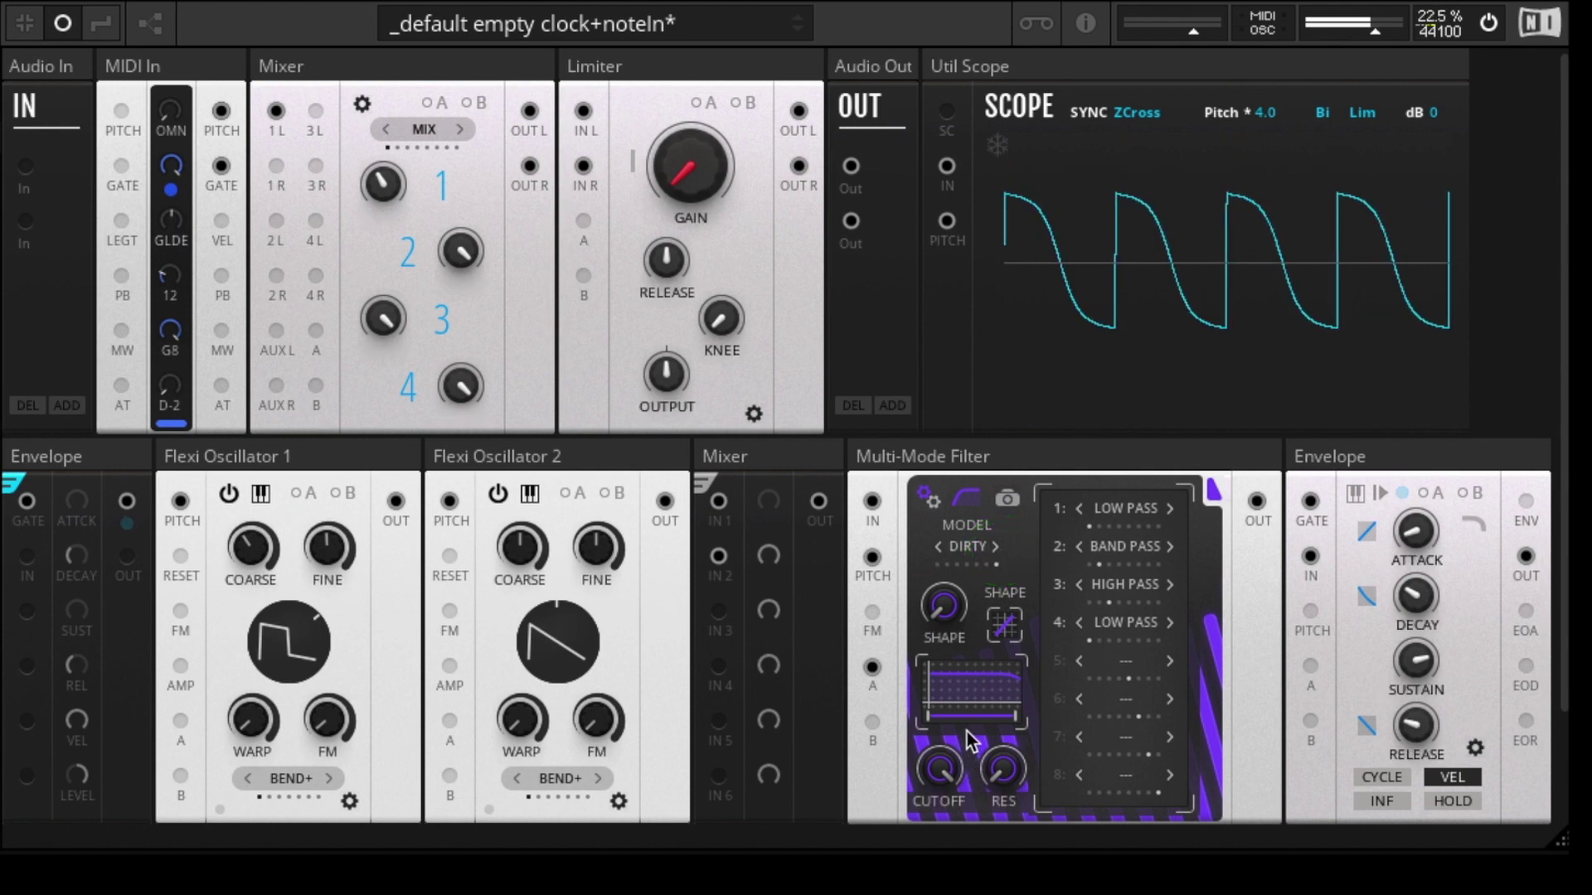
# - Check the distortion and asymmetry controls on the filter's main page and return to the model settings
pyautogui.click(929, 497)
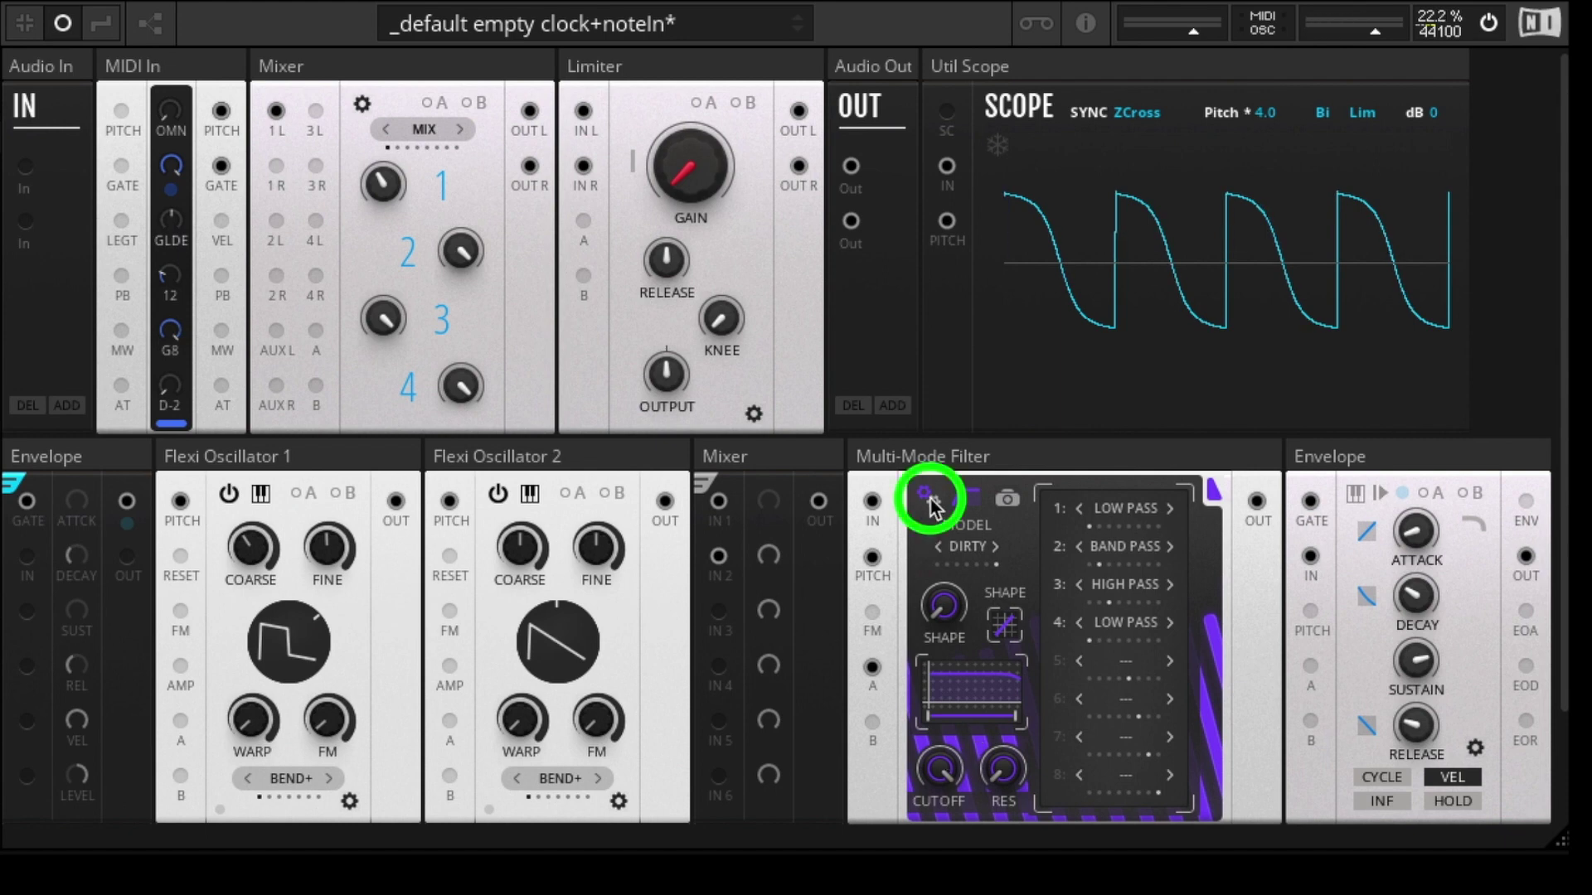
pyautogui.click(1021, 765)
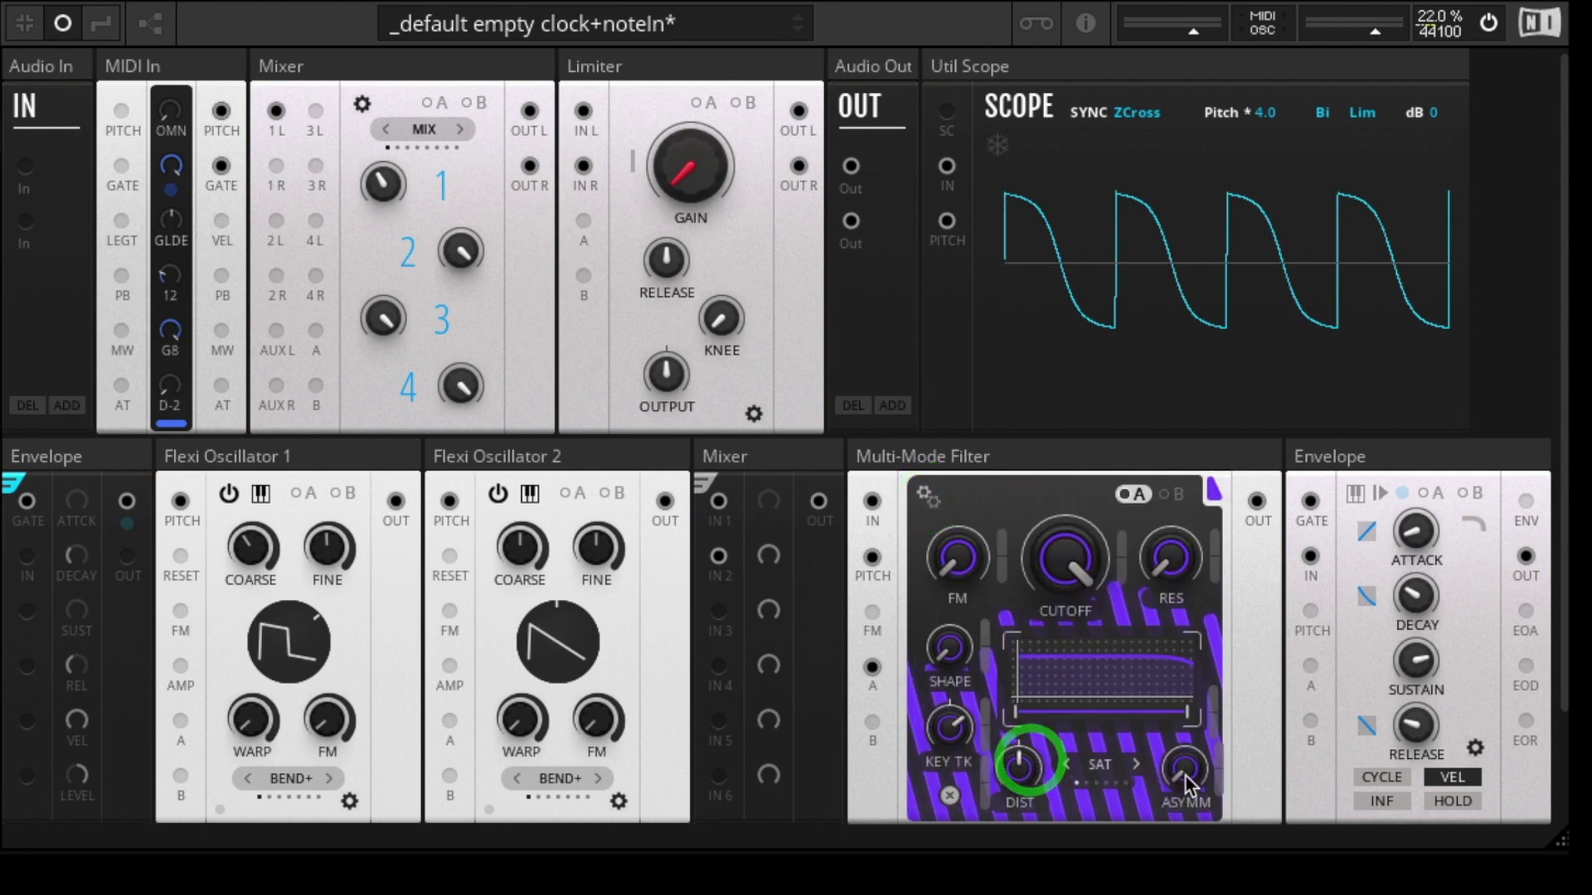
pyautogui.click(929, 497)
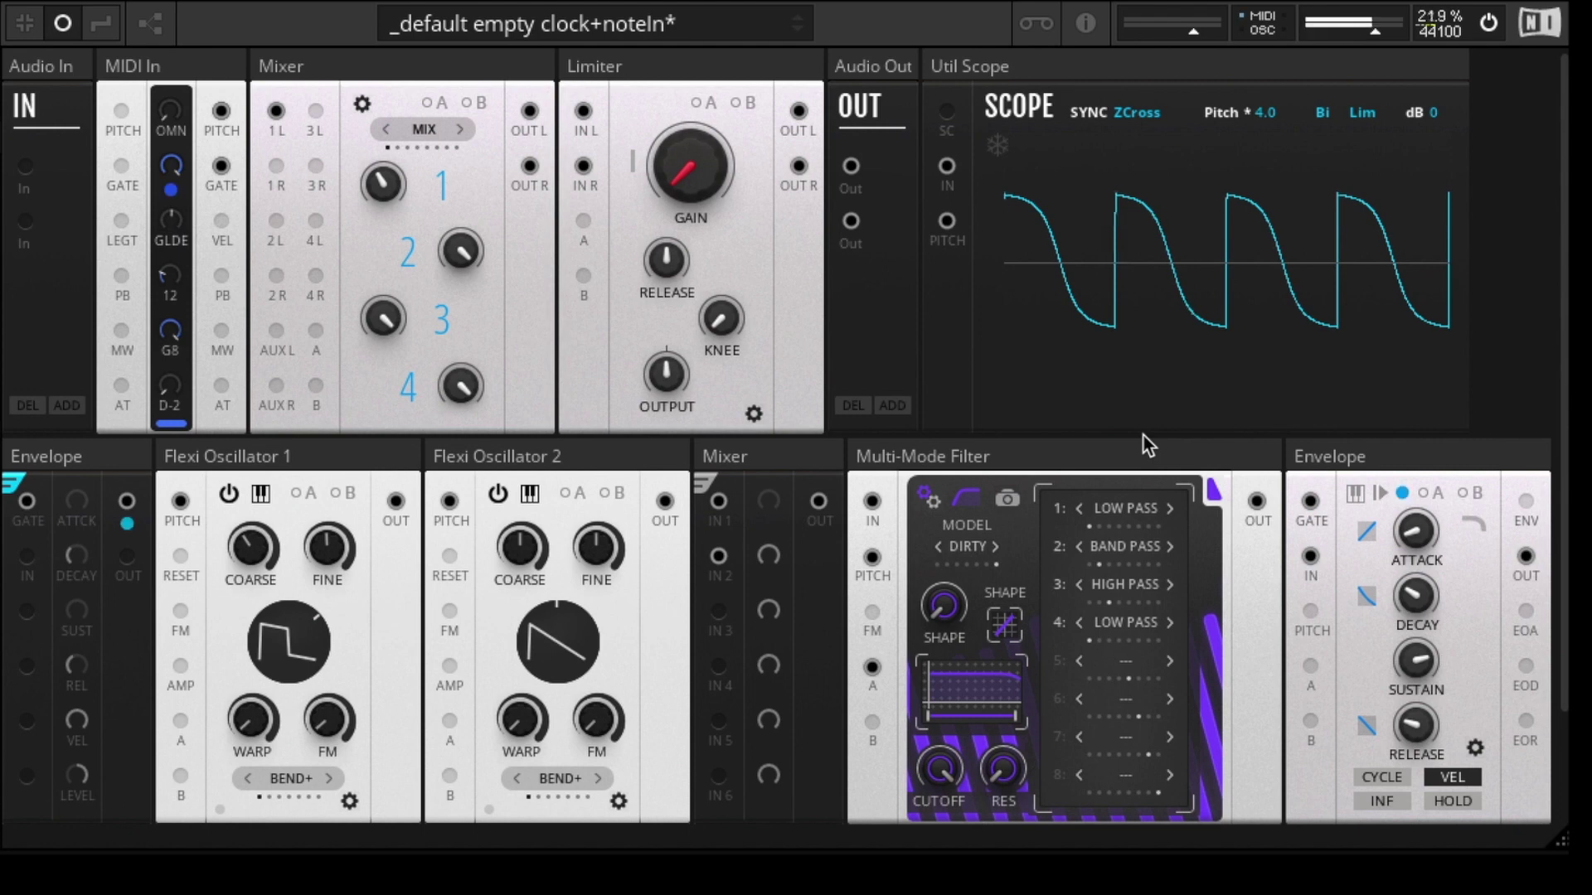
# - Sweep the DIRTY model's cutoff down to about 6.4 and back up to 100
pyautogui.click(930, 819)
pyautogui.moveTo(930, 819); pyautogui.dragTo(931, 859)
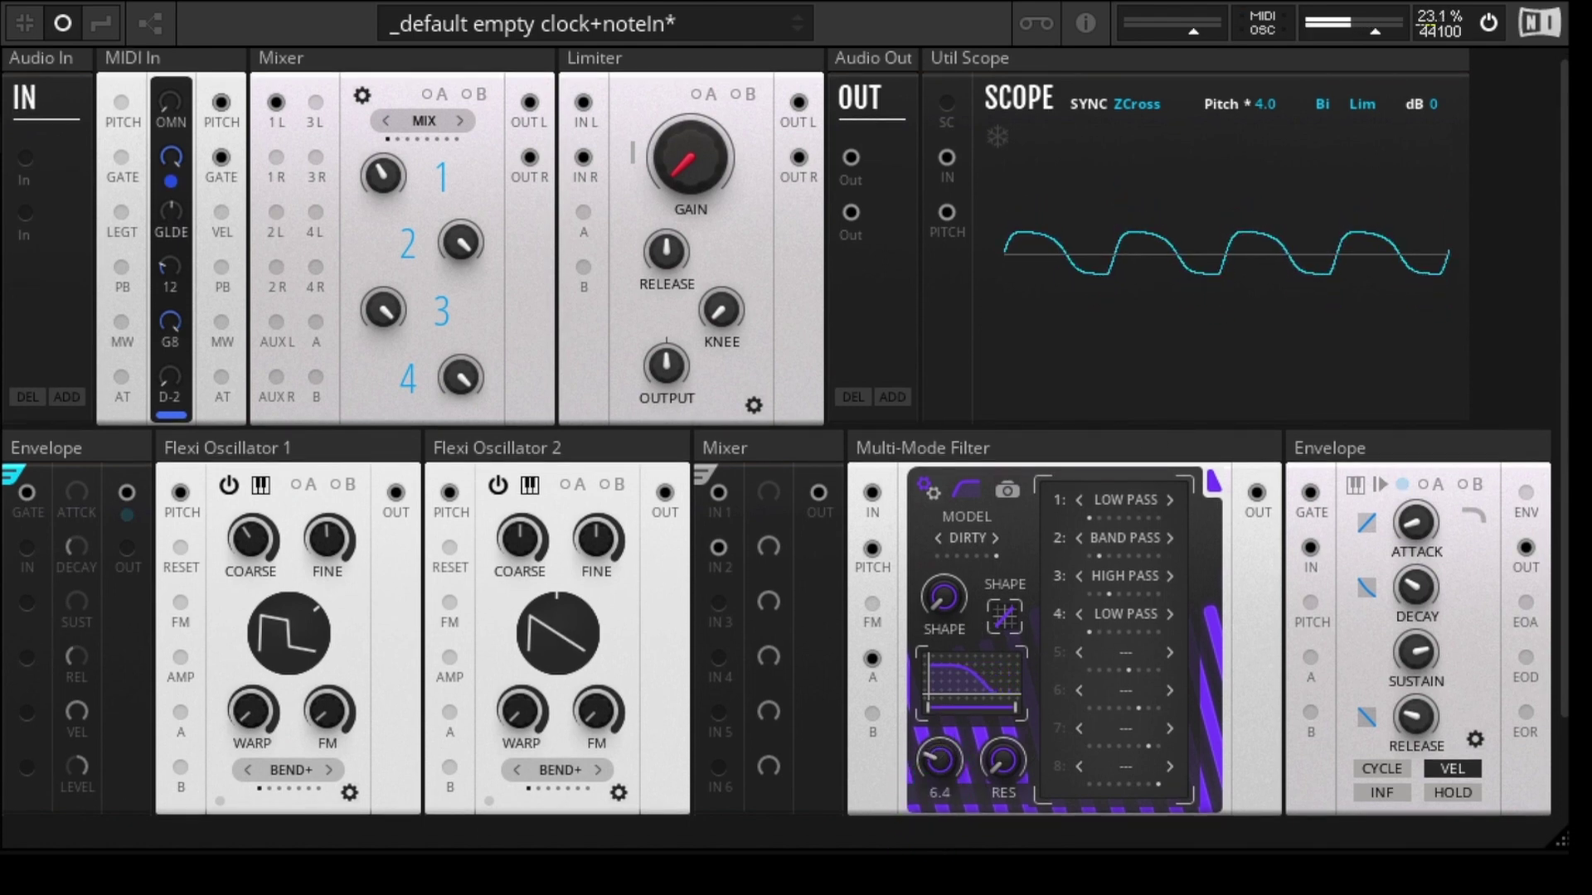
pyautogui.moveTo(912, 821); pyautogui.dragTo(918, 699)
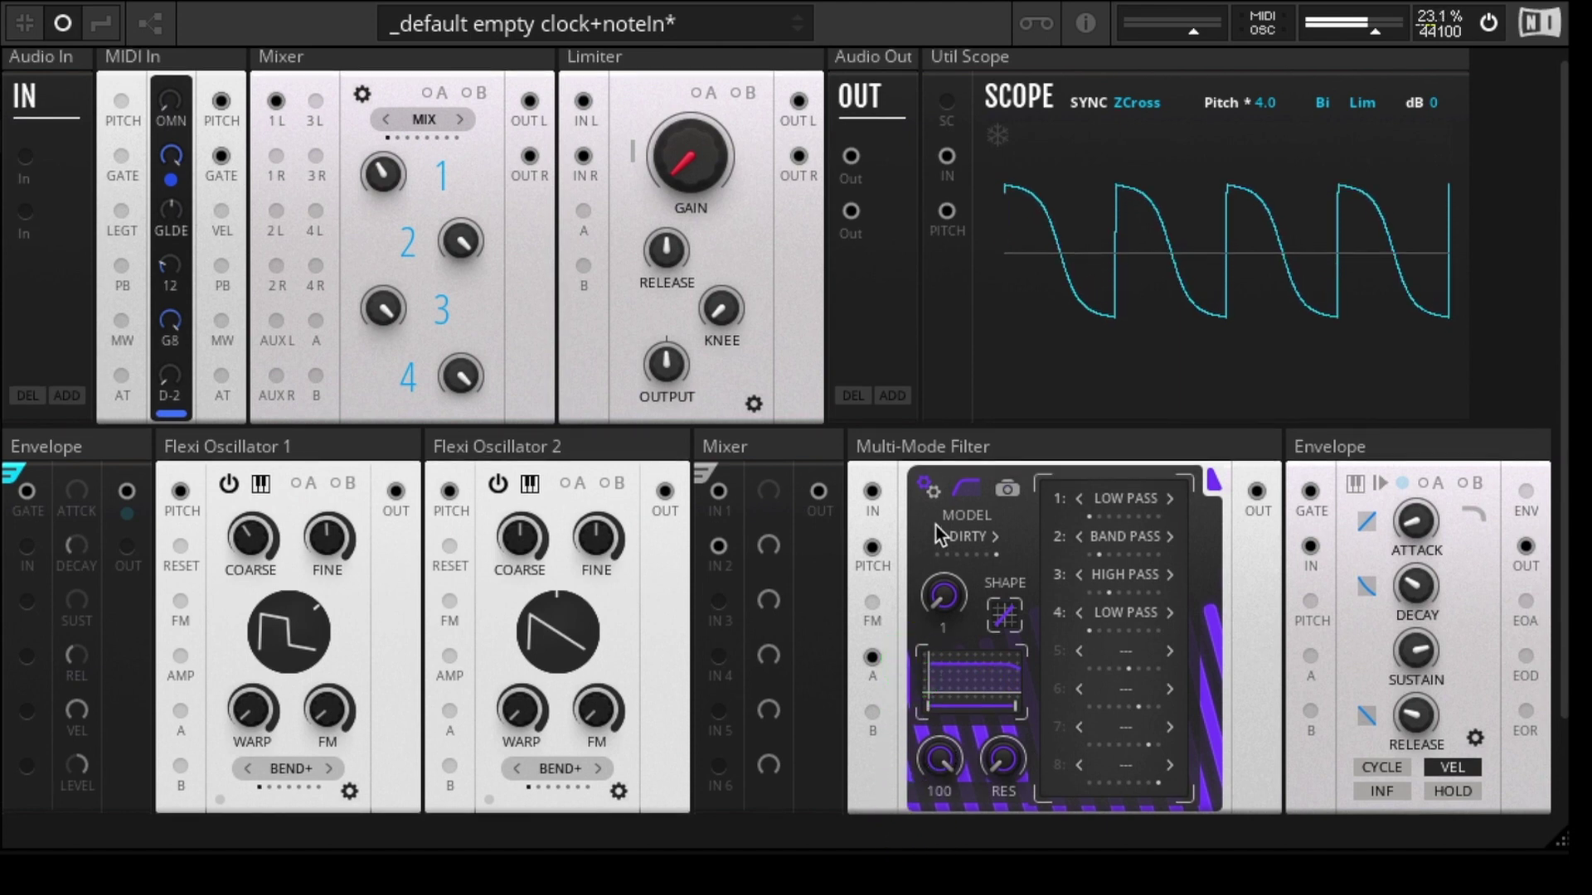
# - Change the filter model to LAD A and on to LAD C, switching the curve-shaped option above the model name off and back on
pyautogui.click(996, 537)
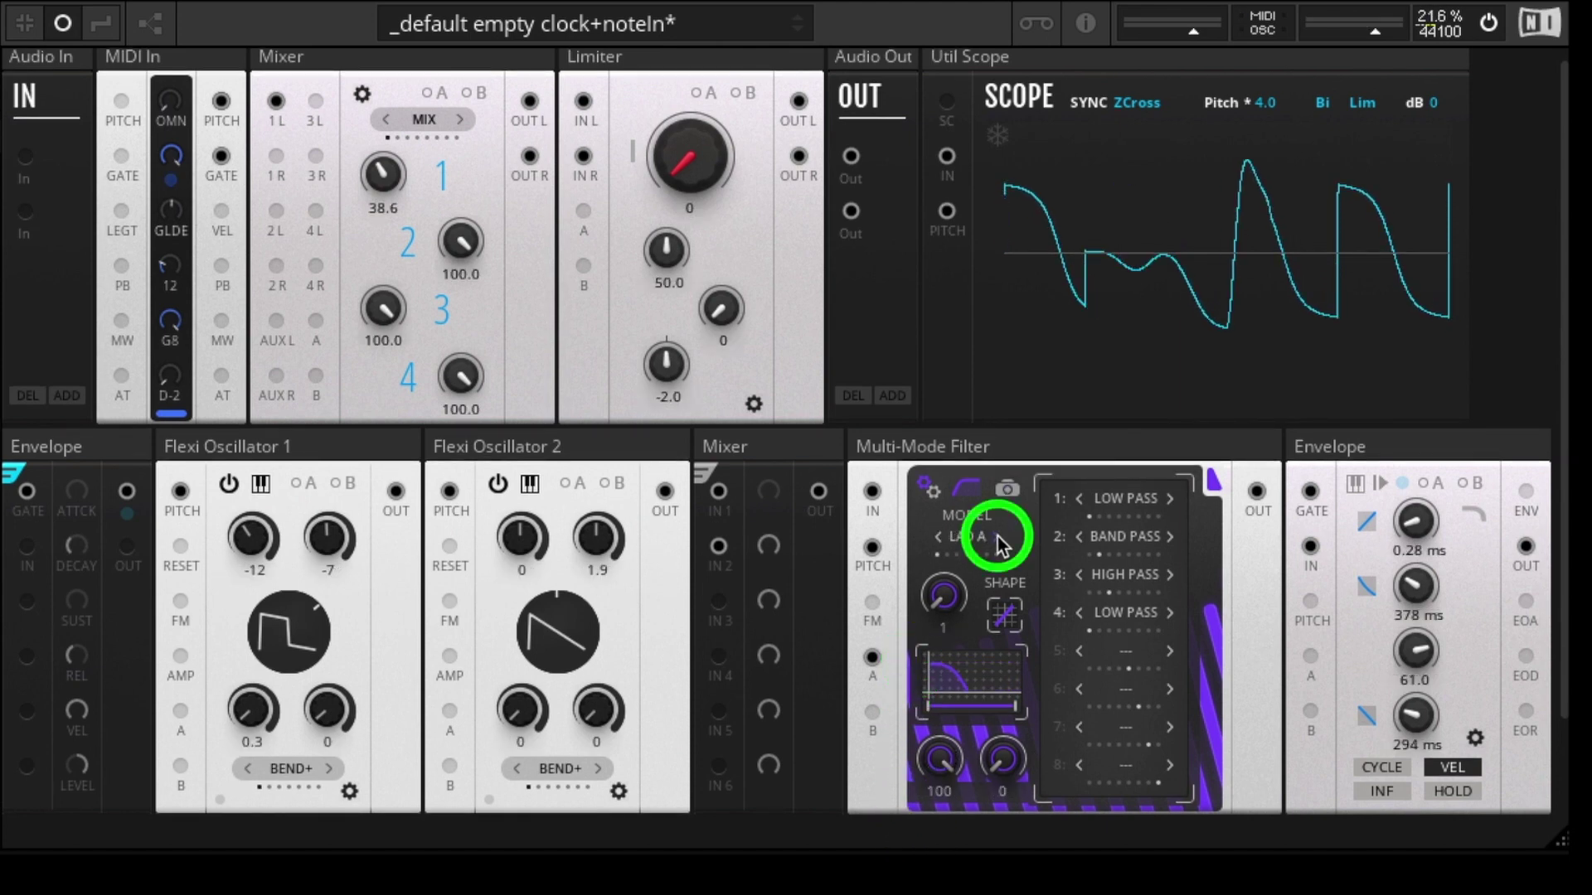
pyautogui.click(969, 490)
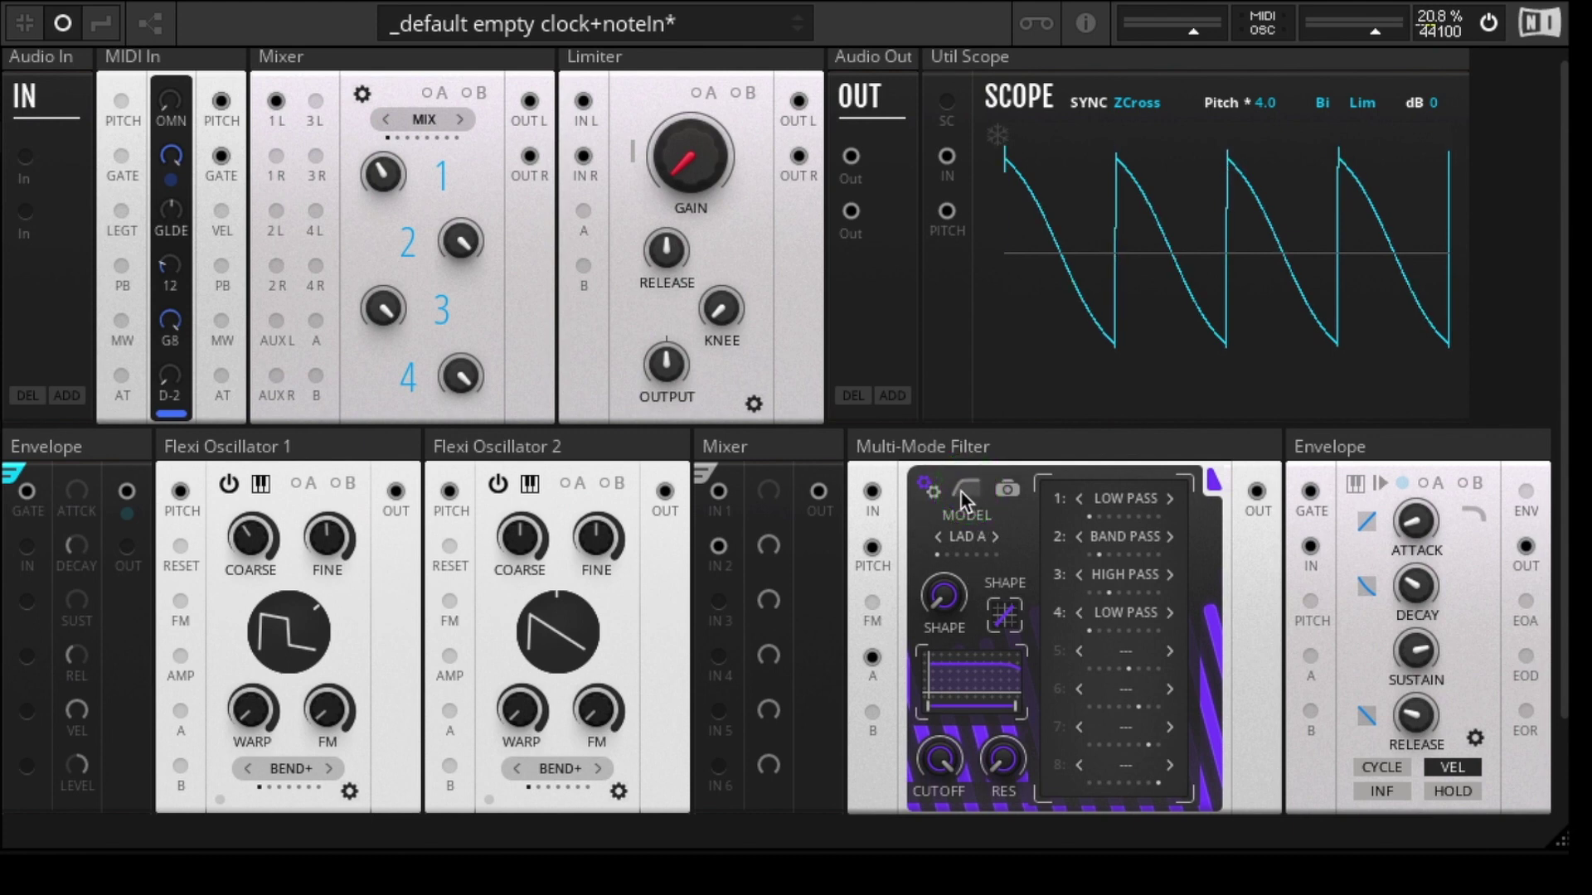
pyautogui.click(997, 537)
pyautogui.click(996, 538)
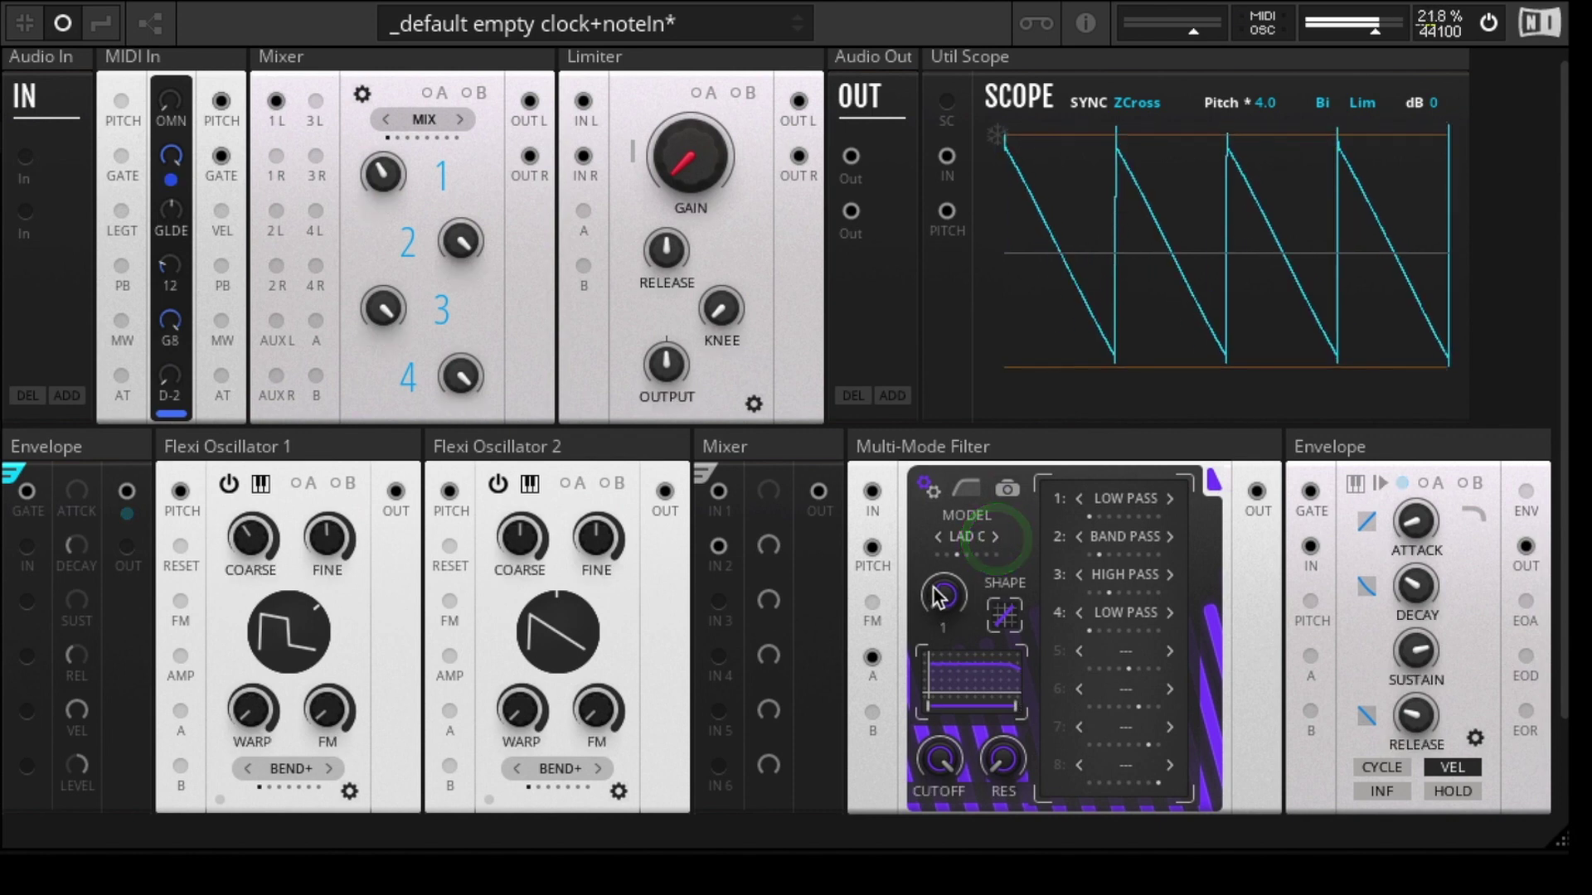
pyautogui.click(966, 489)
# - Lower the LAD C filter's cutoff to about 13.4 and raise its resonance to about 31.6
pyautogui.click(944, 597)
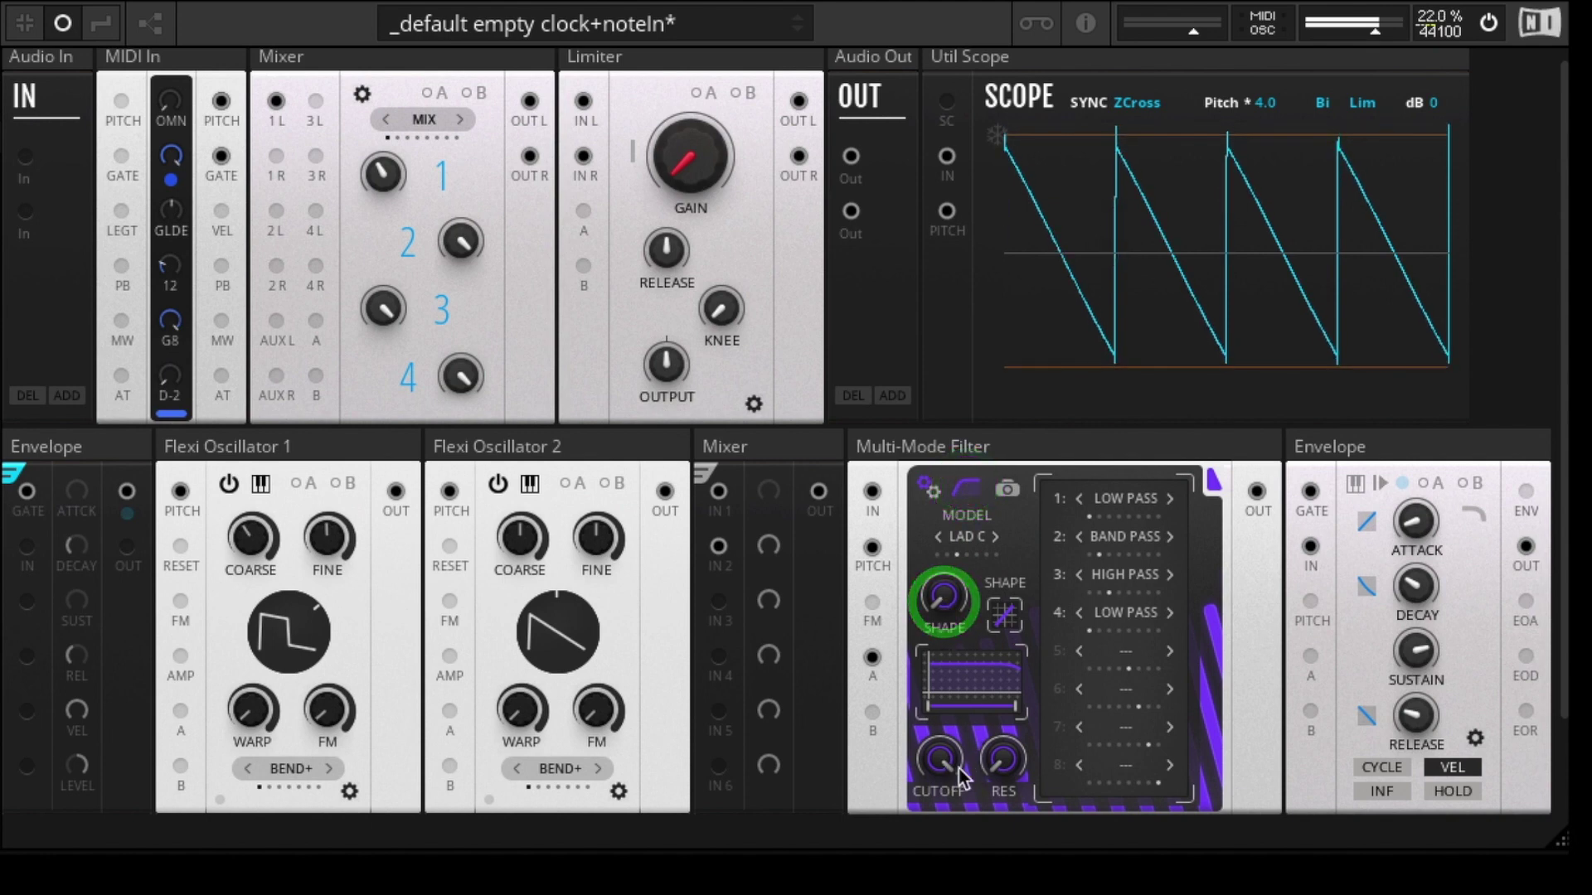
pyautogui.click(1006, 564)
pyautogui.moveTo(939, 759); pyautogui.dragTo(939, 738)
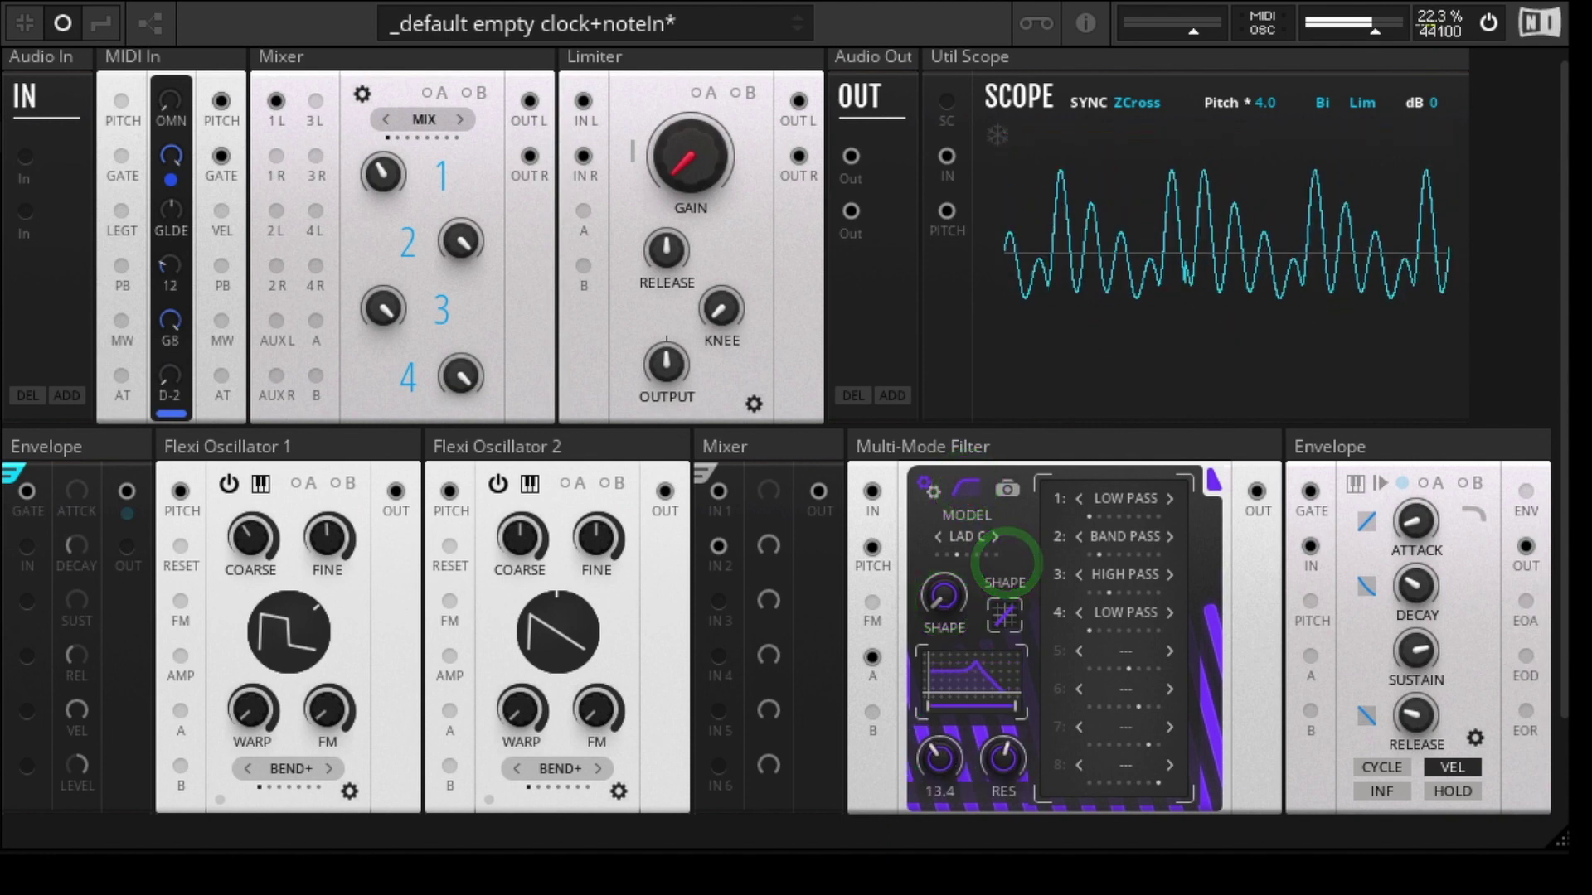
# - Toggle the curve-shaped option above the model name repeatedly to compare its effect on the resonant LAD C waveform
pyautogui.click(968, 491)
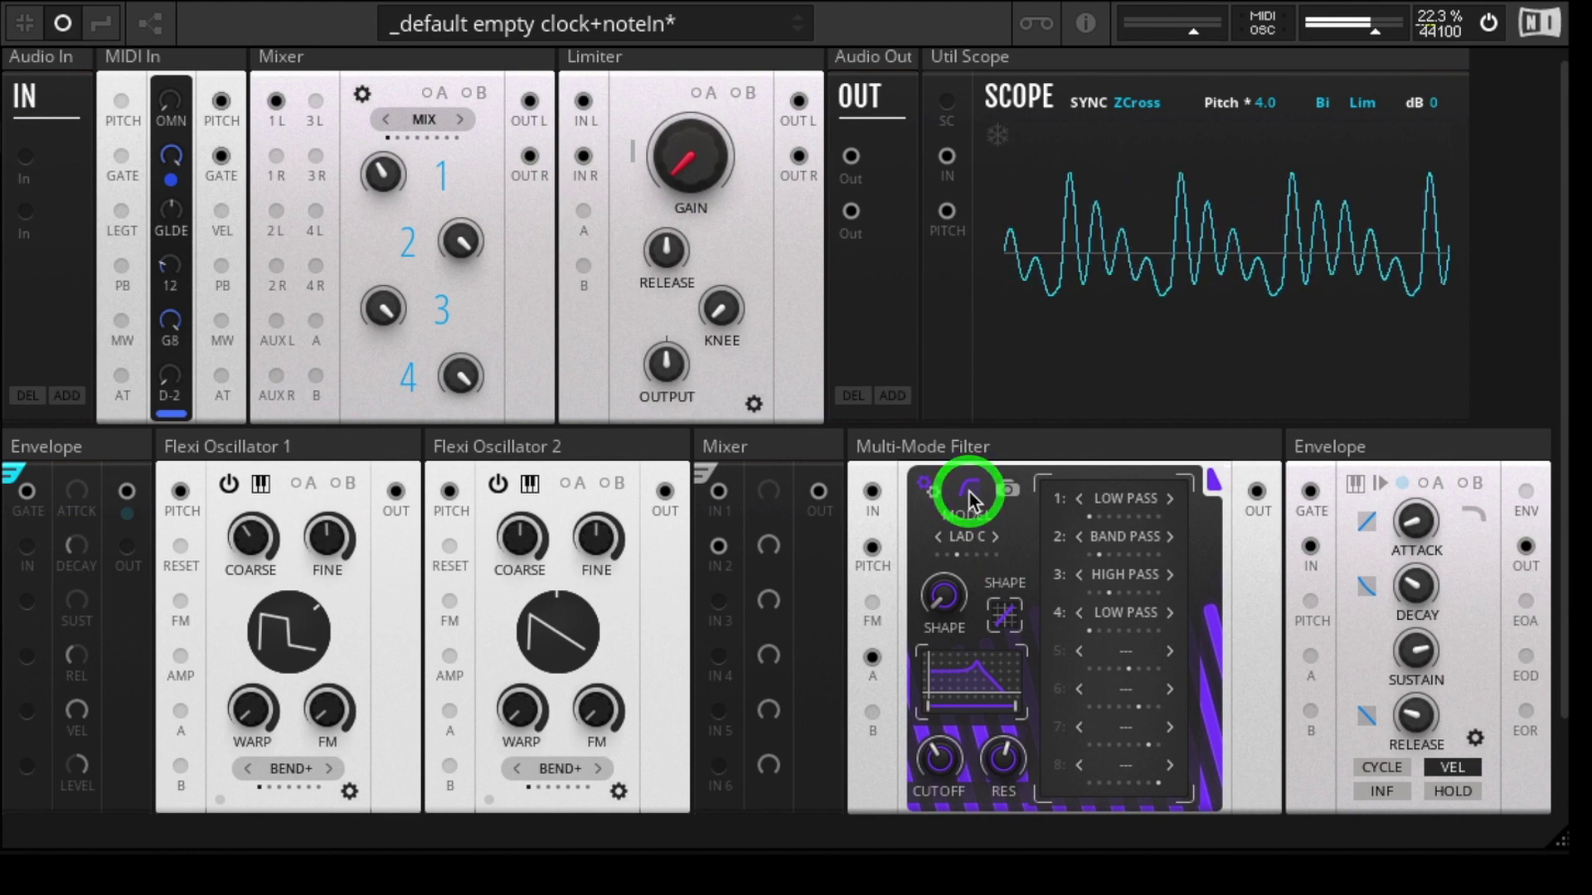
pyautogui.click(970, 491)
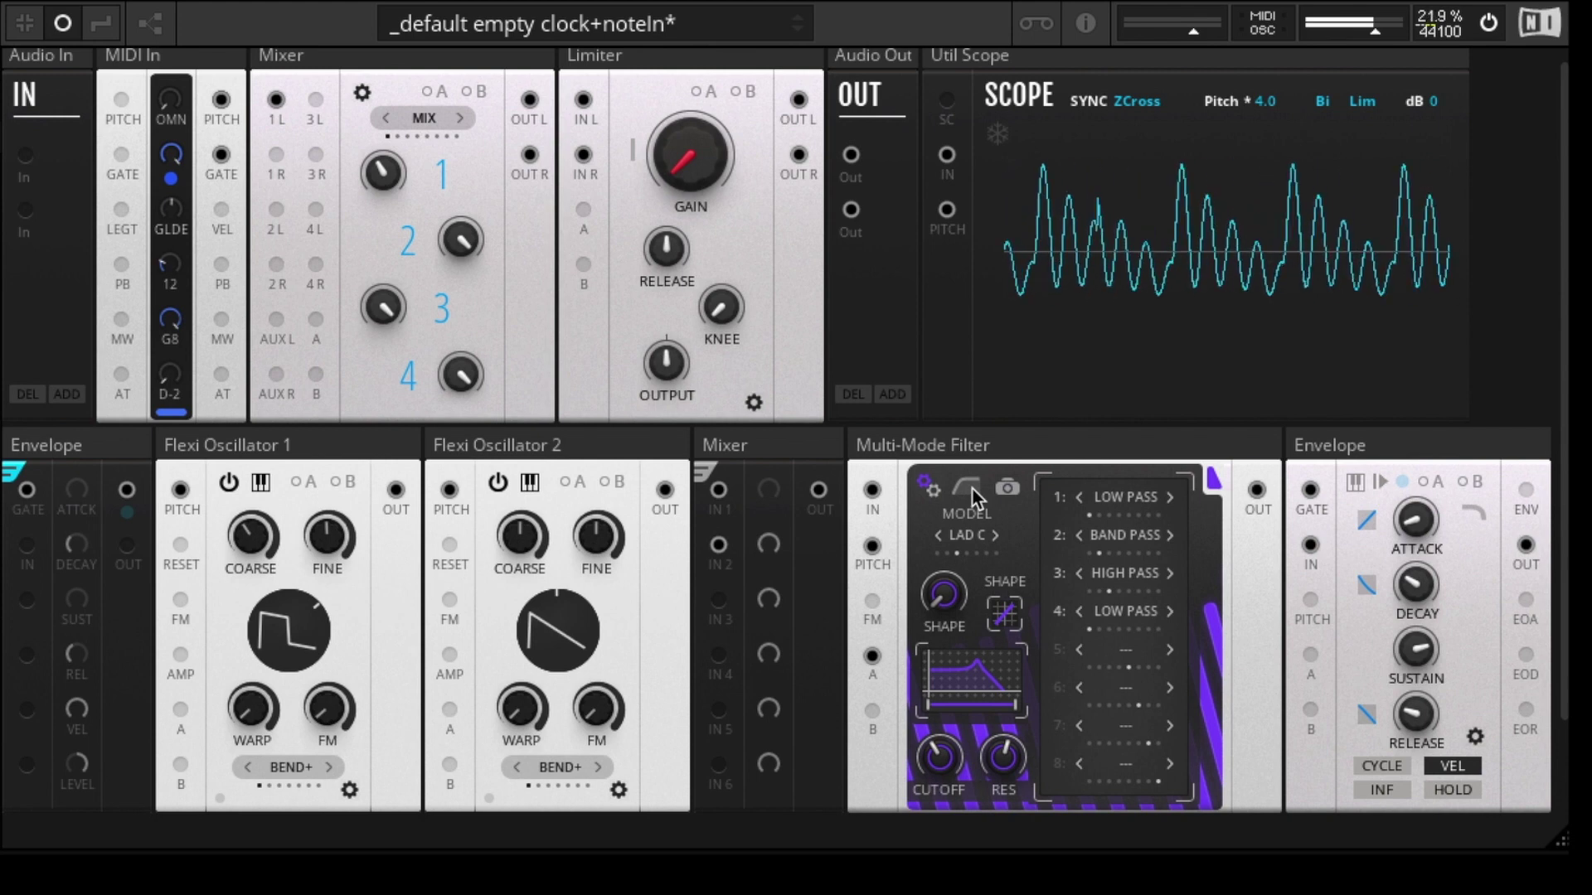
pyautogui.click(975, 499)
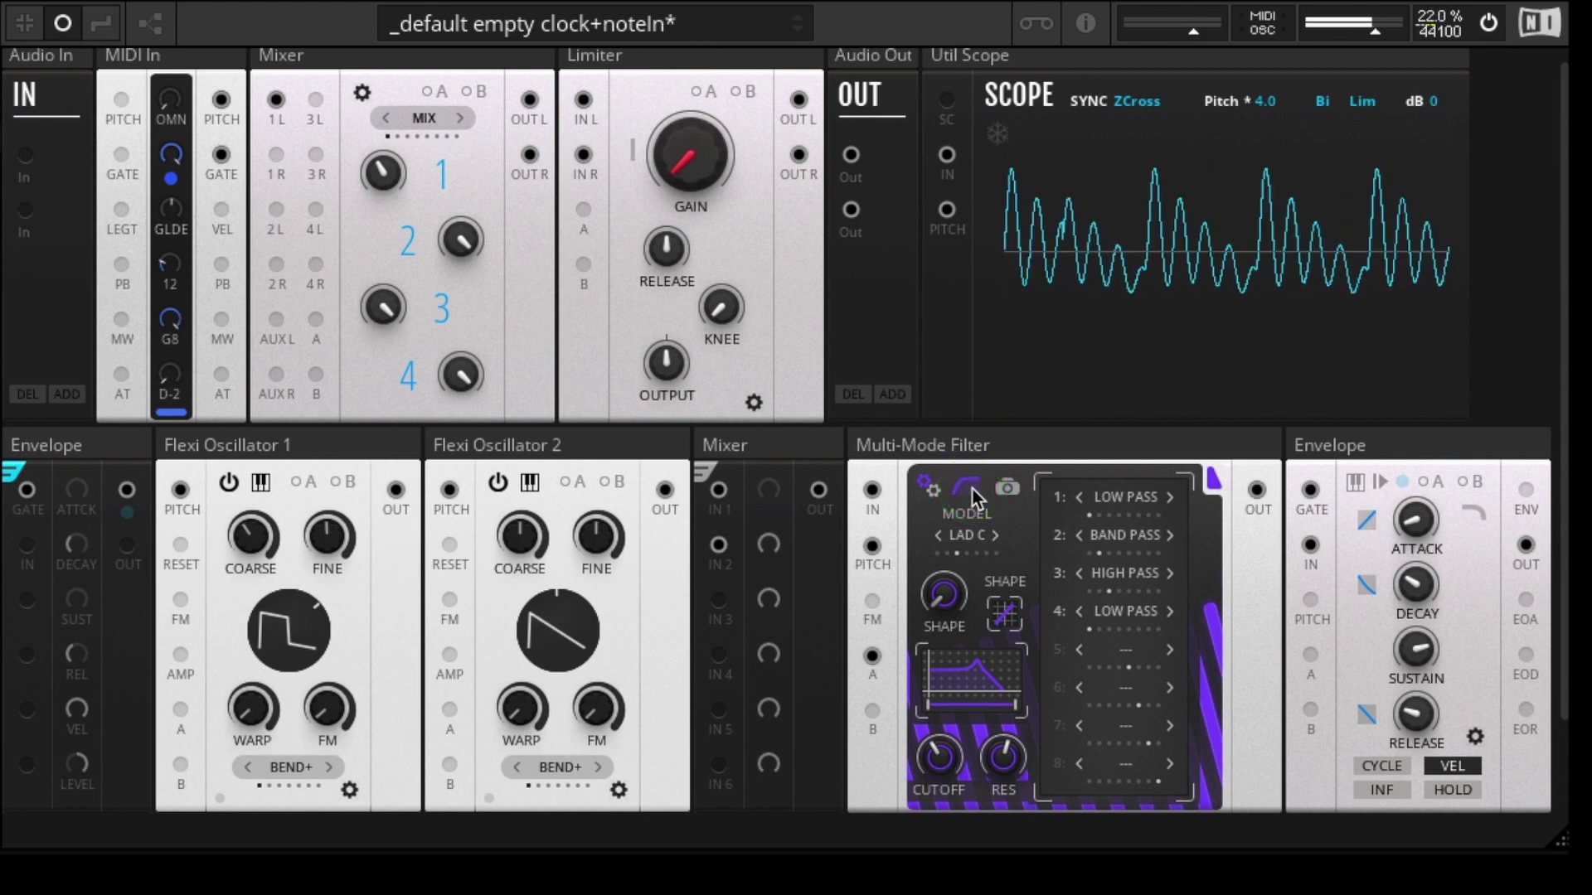
pyautogui.click(976, 498)
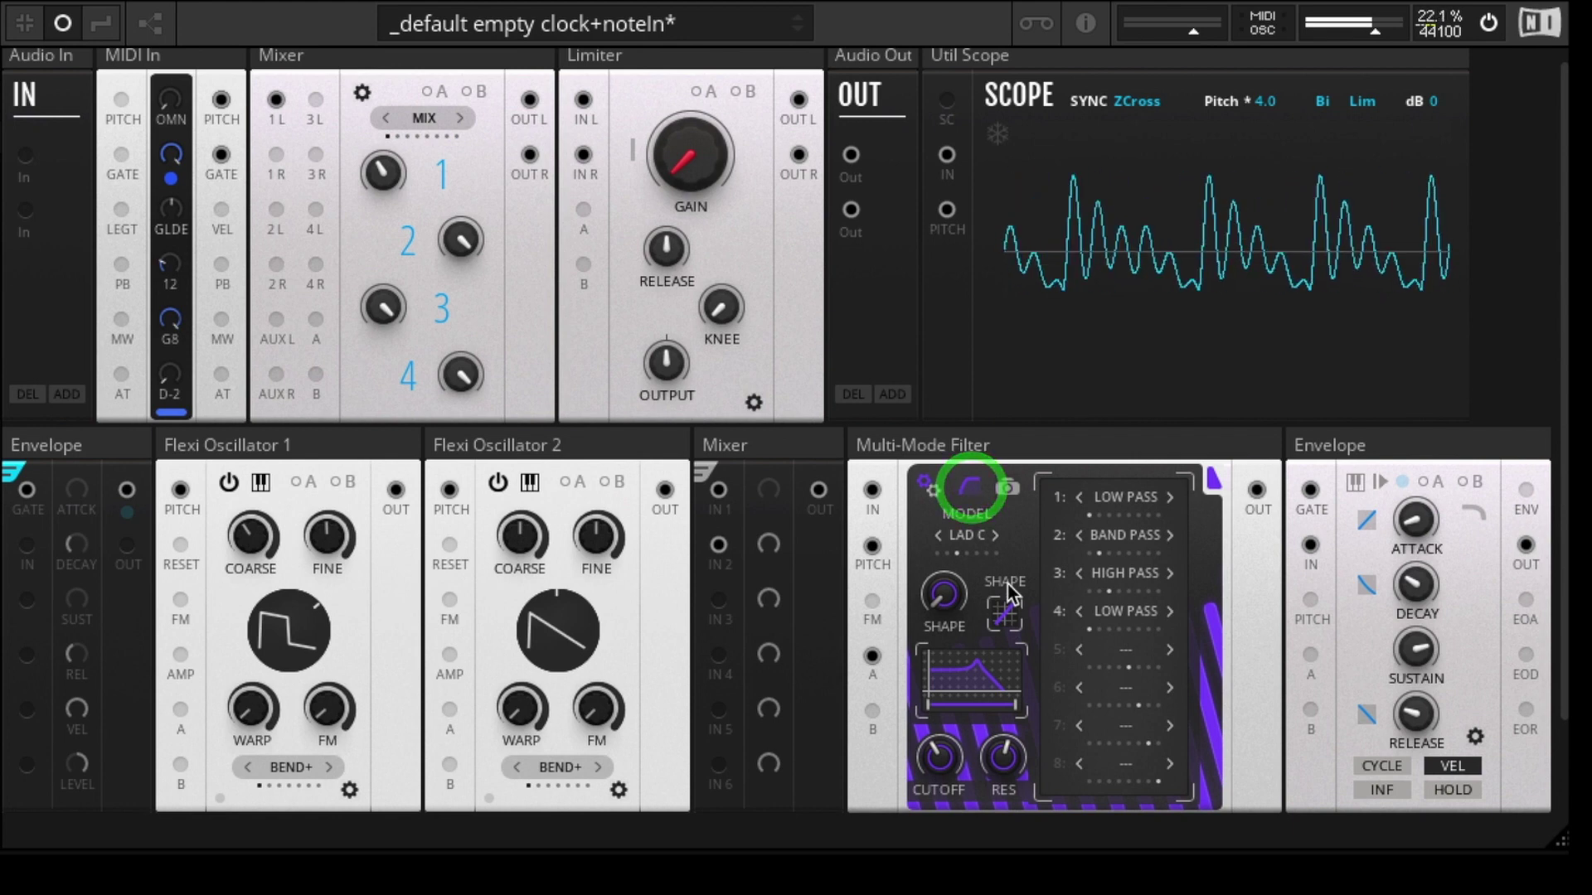
pyautogui.click(973, 496)
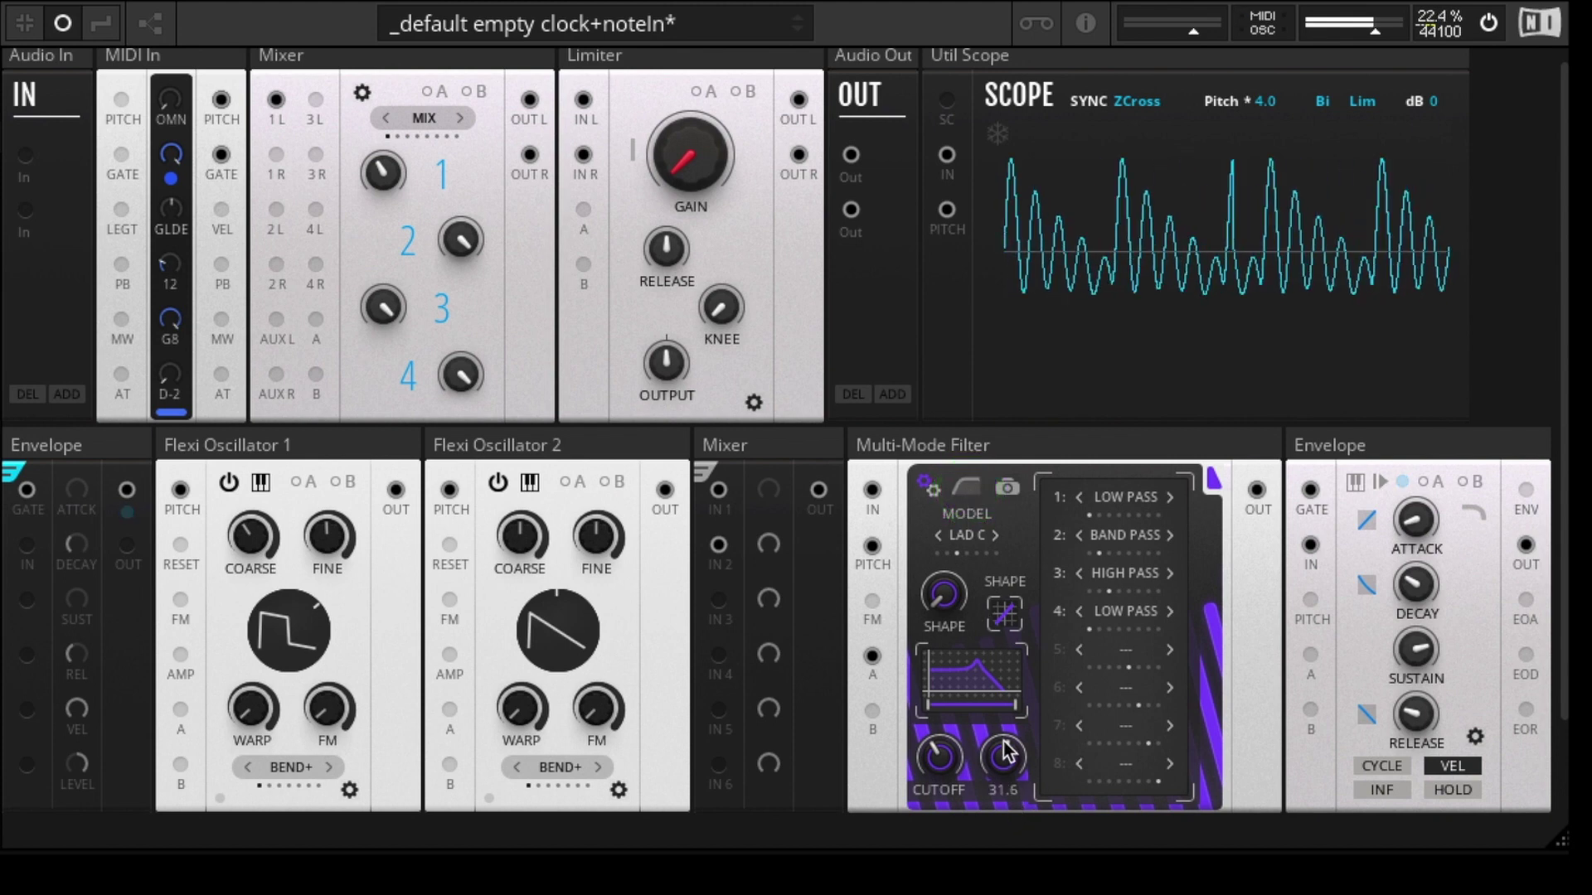
# - Raise the filter's resonance to 49.9 and compare the waveform with the curve-shaped option off and on, leaving it on
pyautogui.click(1001, 679)
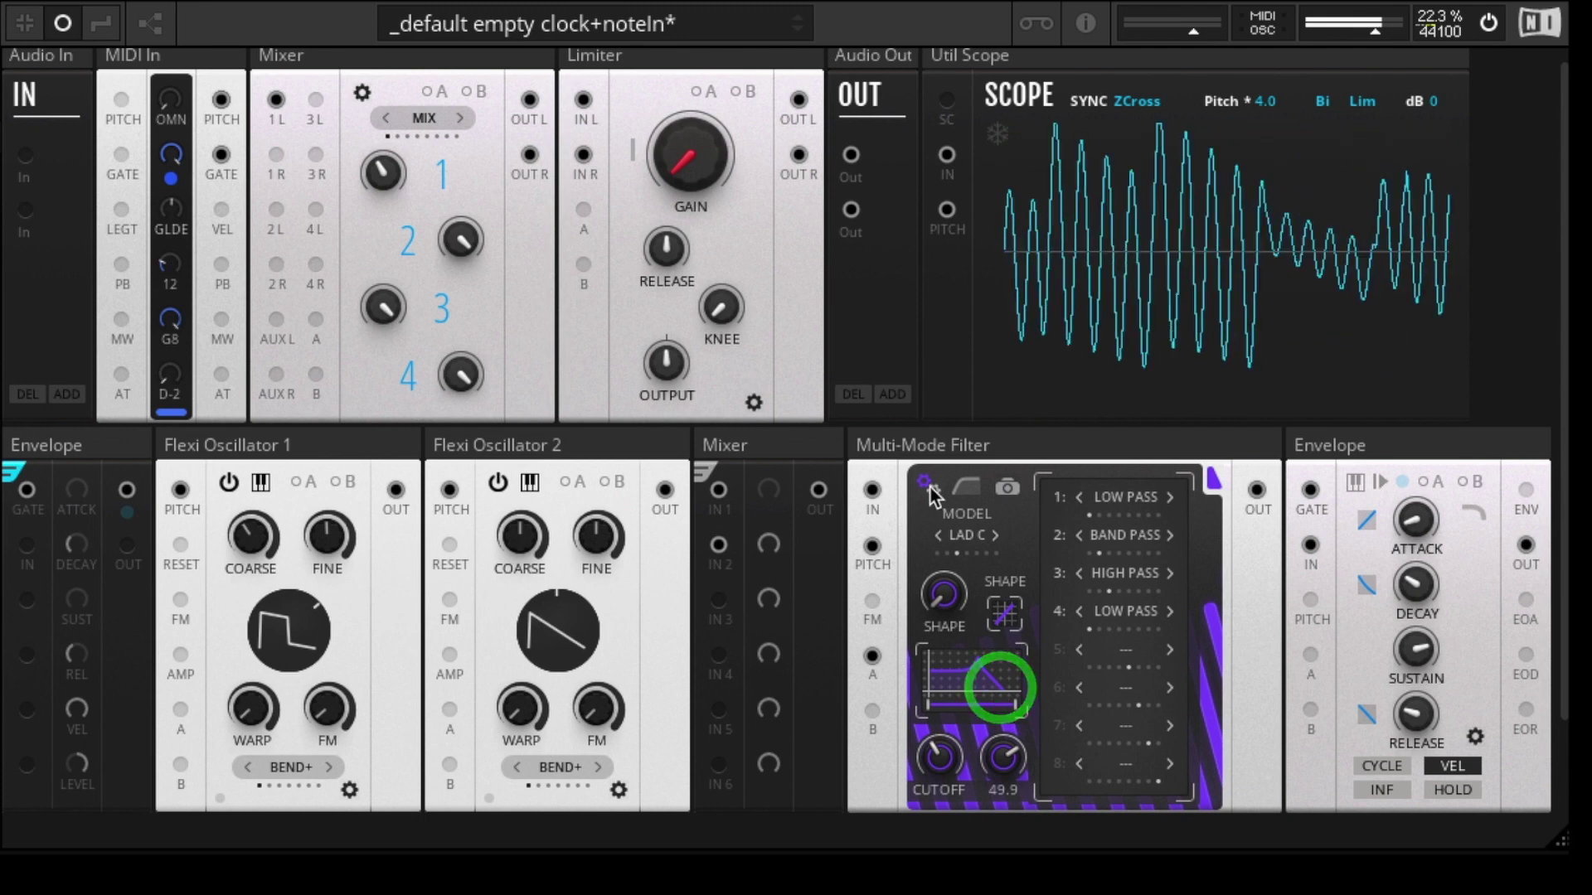
pyautogui.click(971, 493)
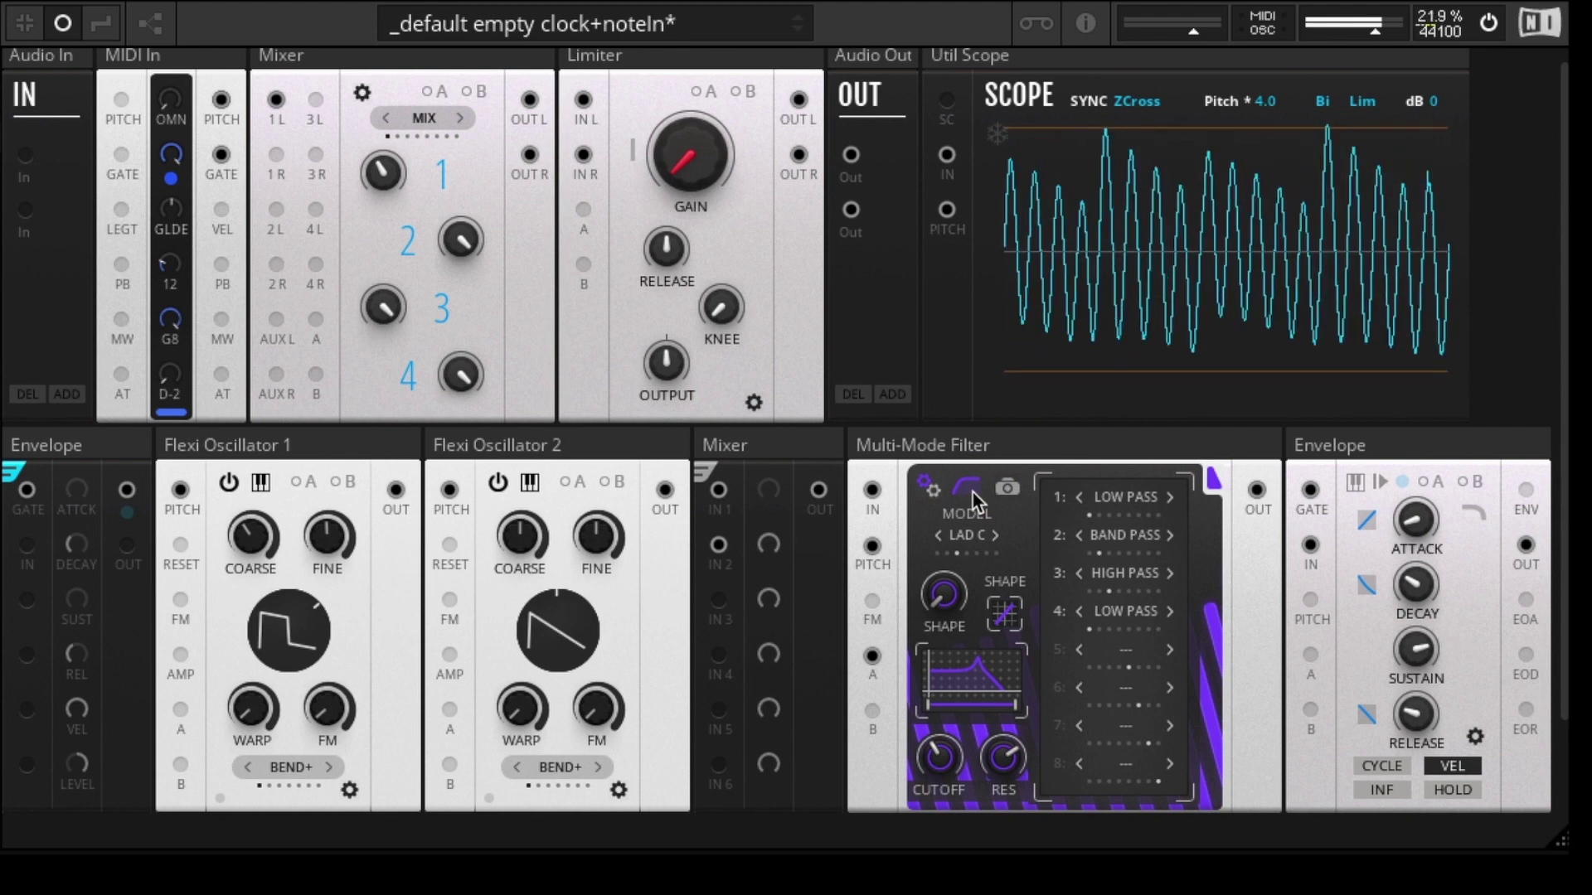
pyautogui.click(972, 496)
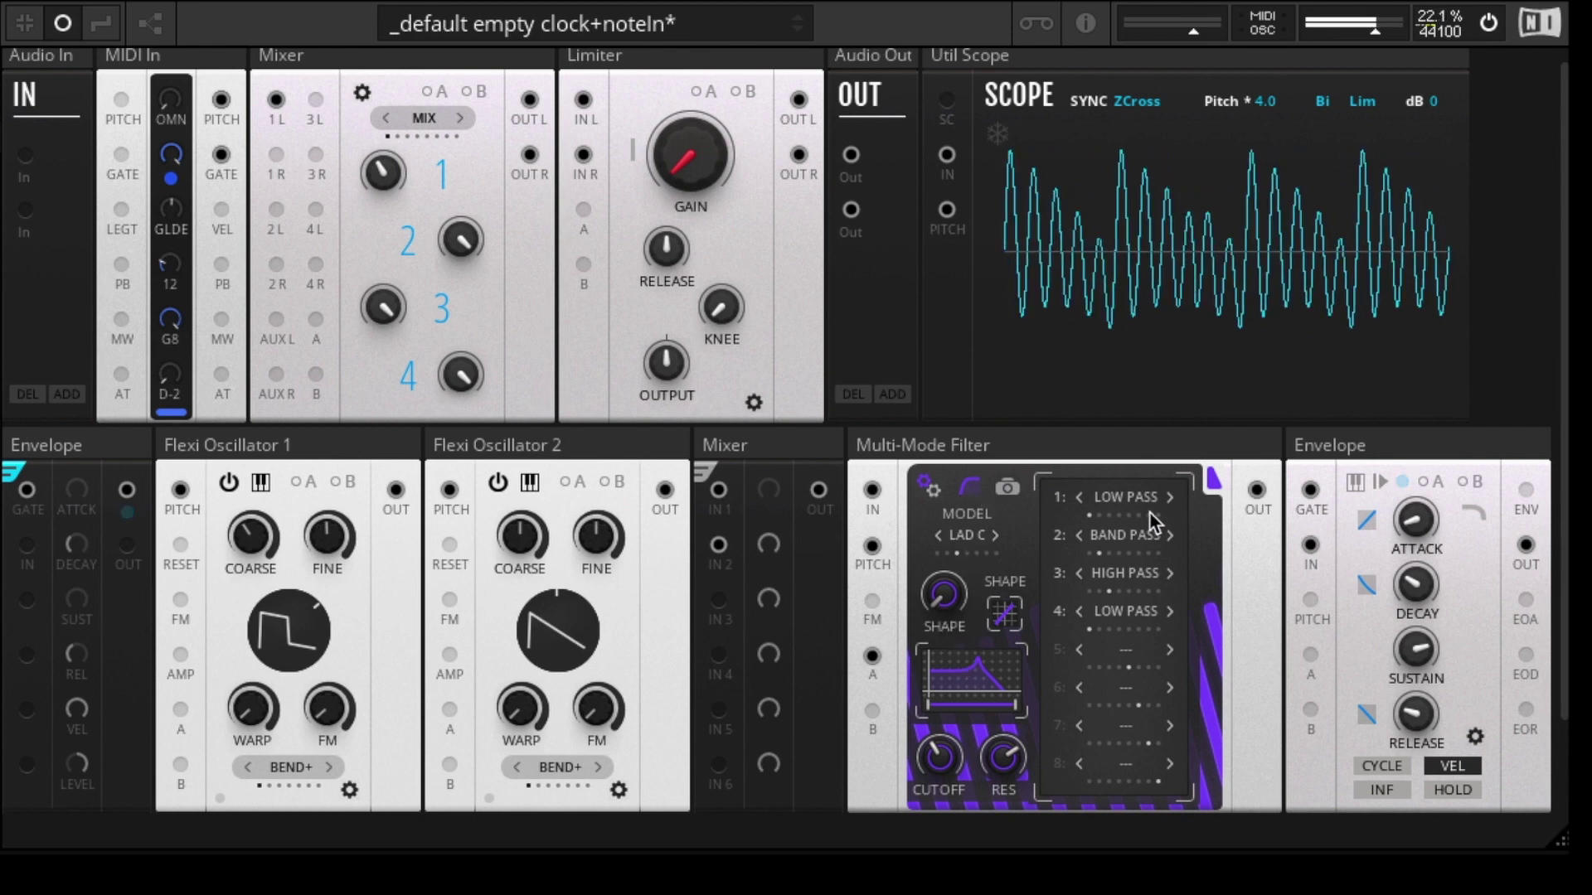
pyautogui.click(975, 492)
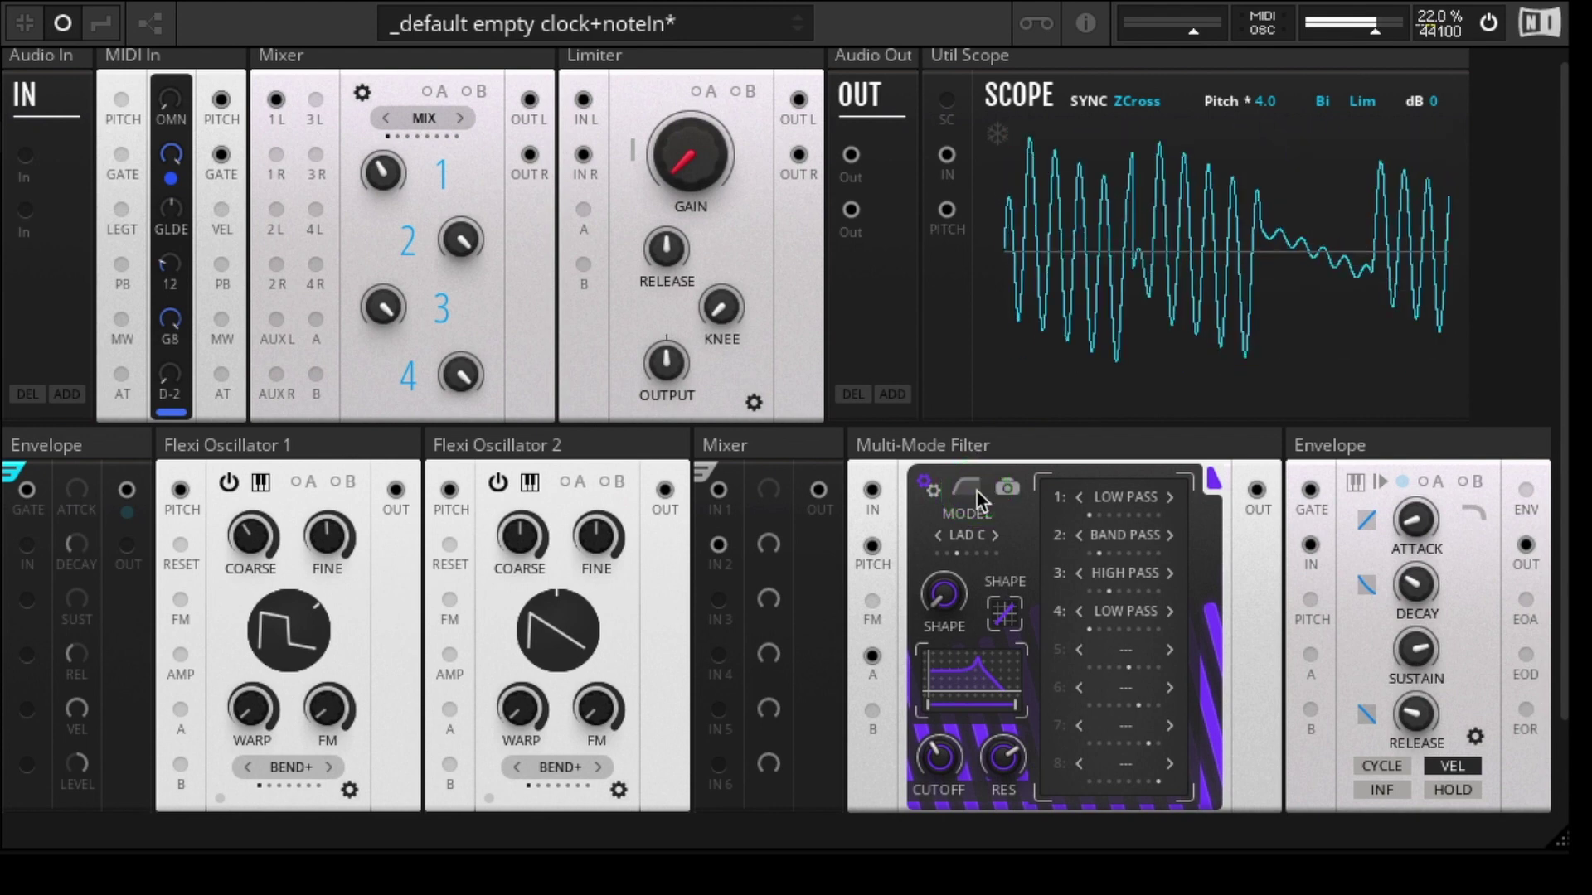
pyautogui.click(977, 494)
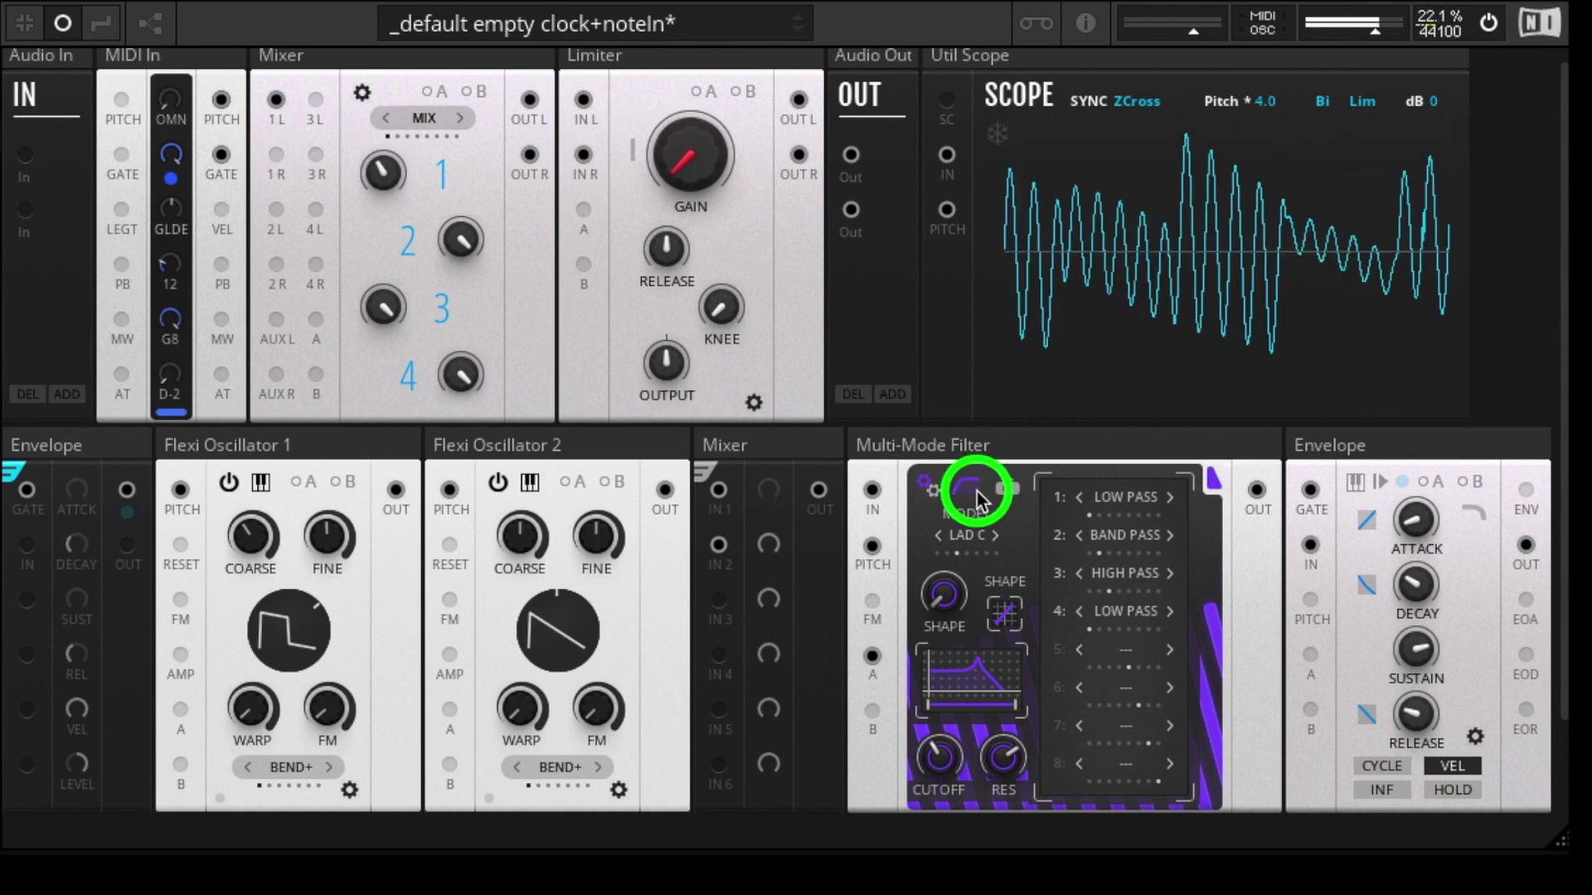
# - Compare the LAD C waveform with the curve-shaped option off and on, leave it on, and raise the resonance further
pyautogui.click(977, 495)
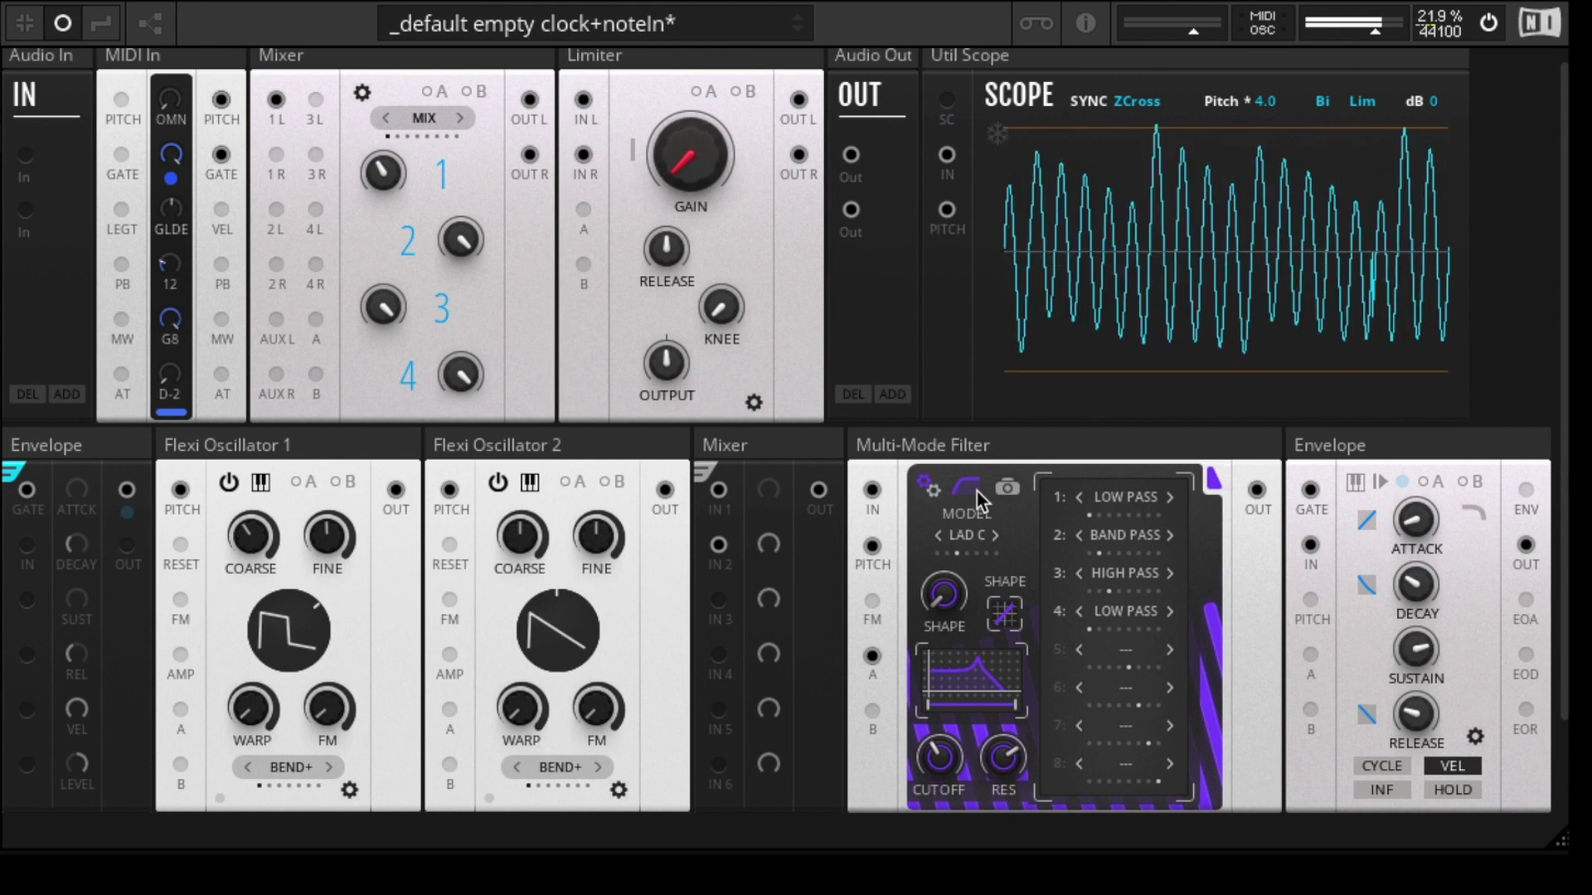
pyautogui.click(945, 756)
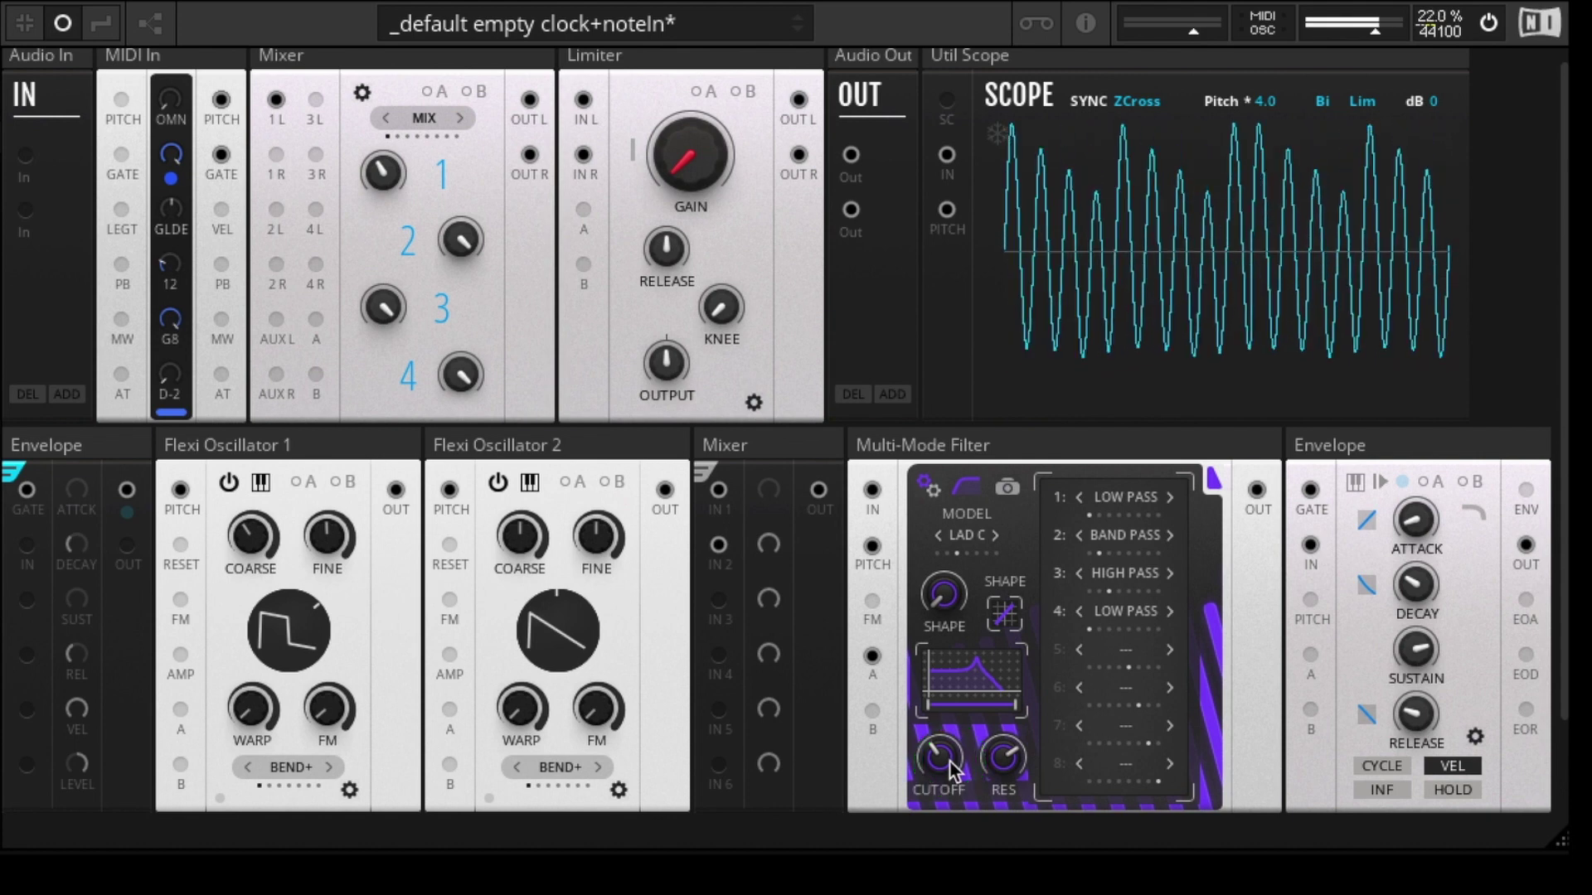
pyautogui.click(975, 497)
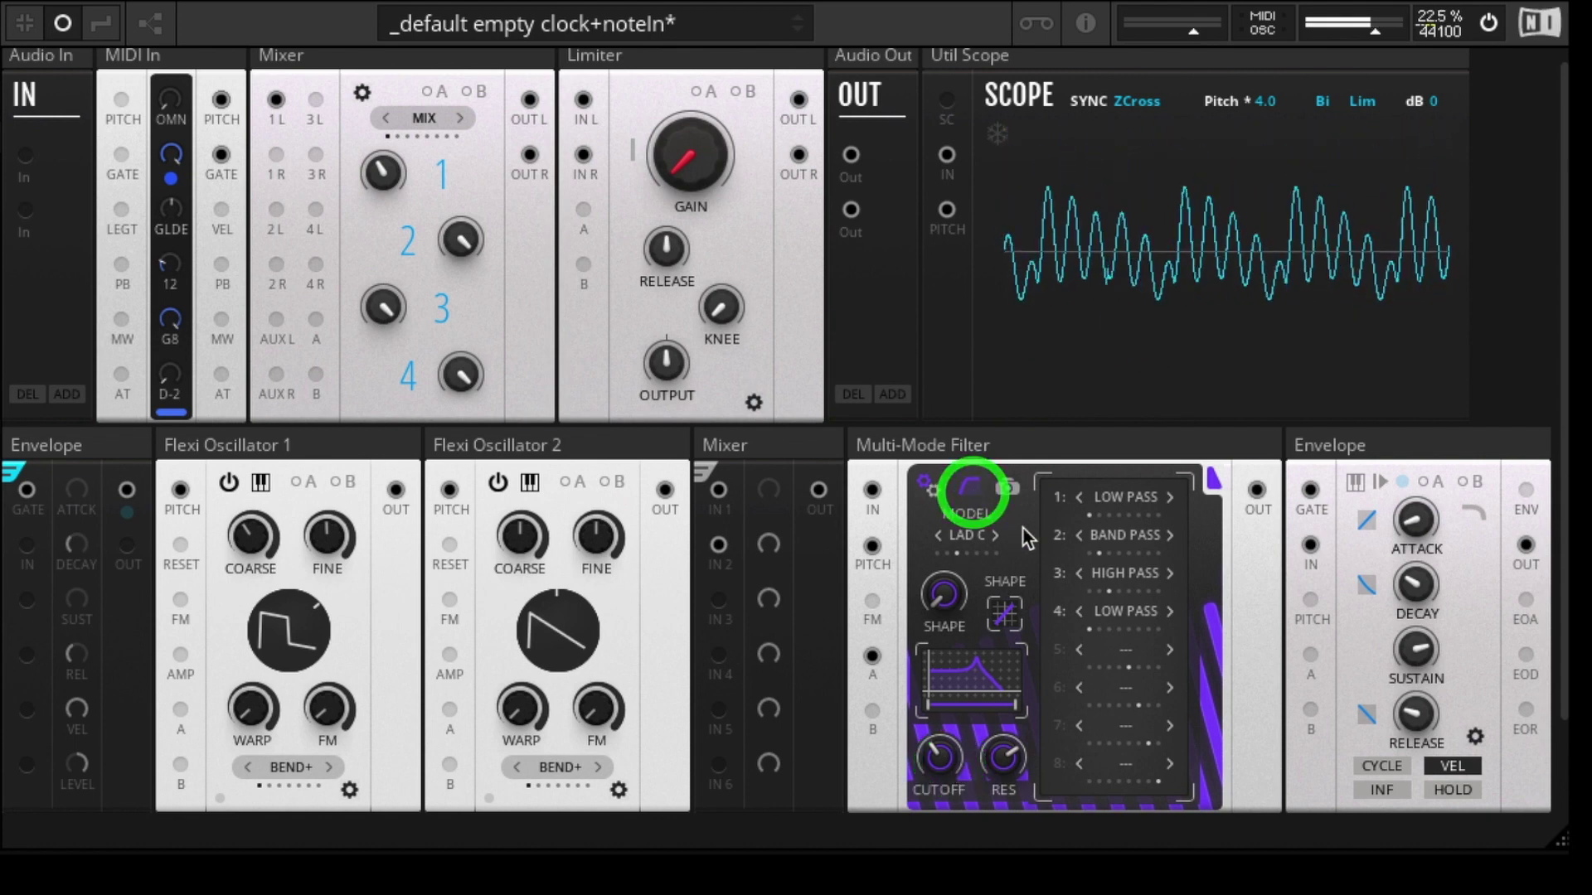
pyautogui.click(974, 498)
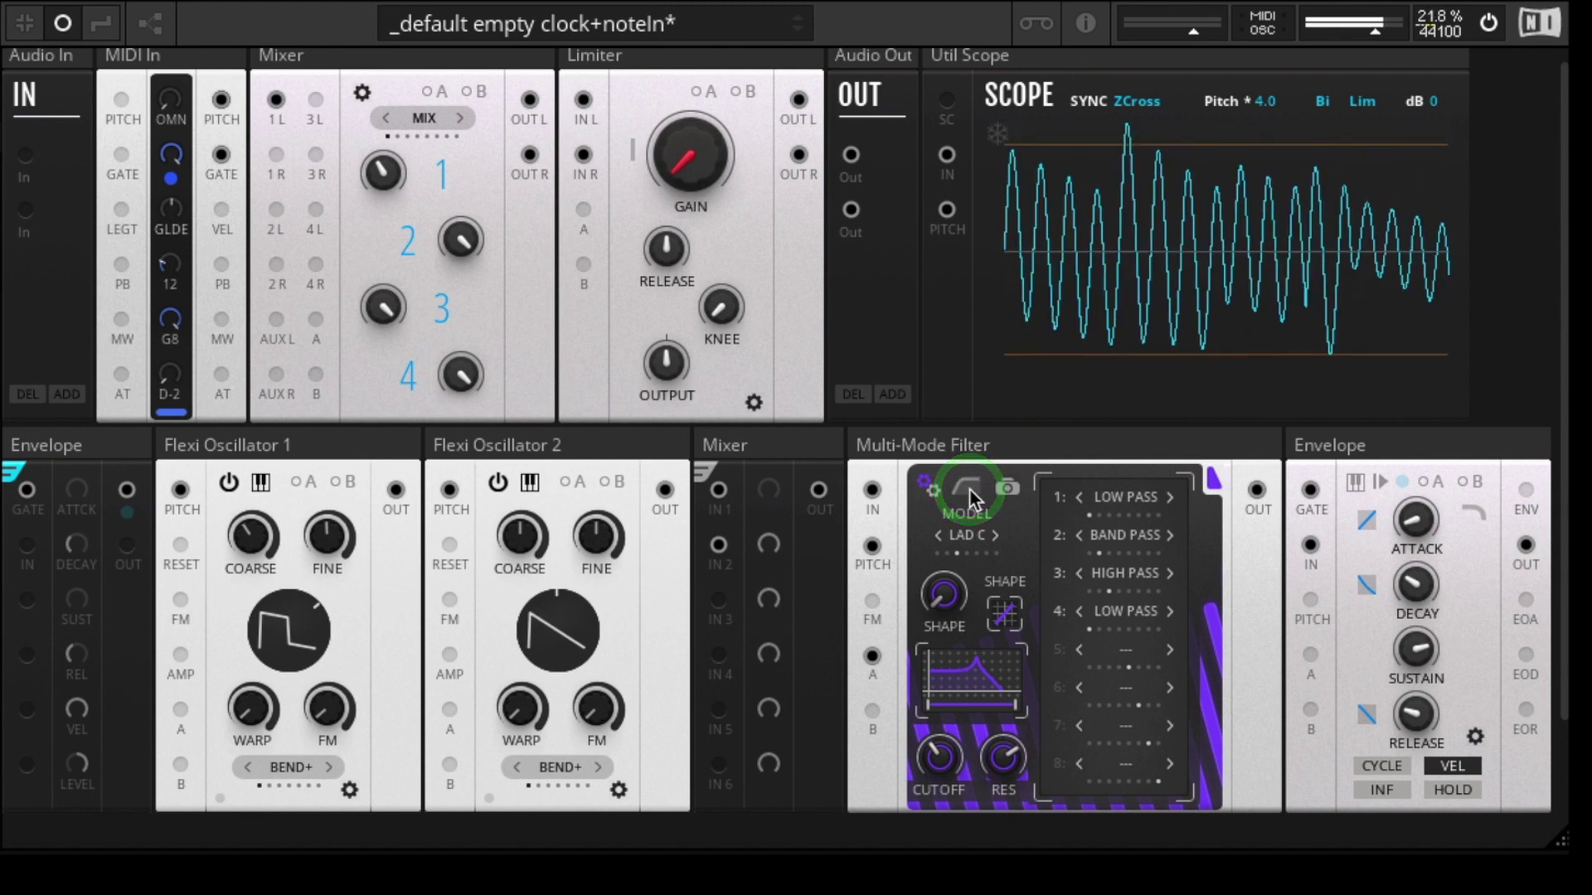
pyautogui.click(974, 498)
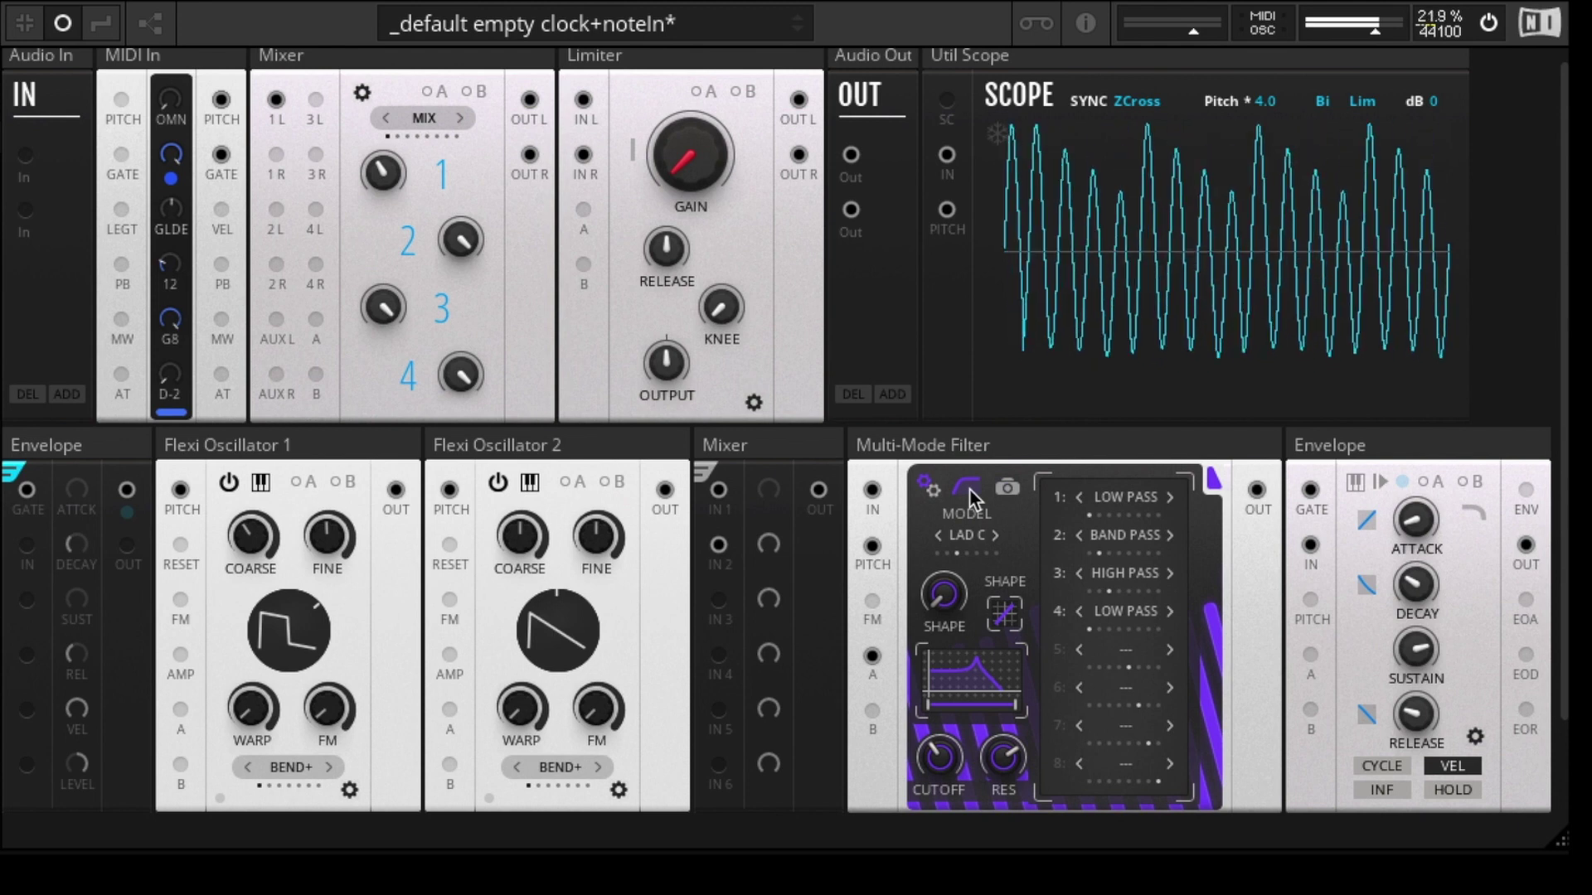
pyautogui.click(975, 497)
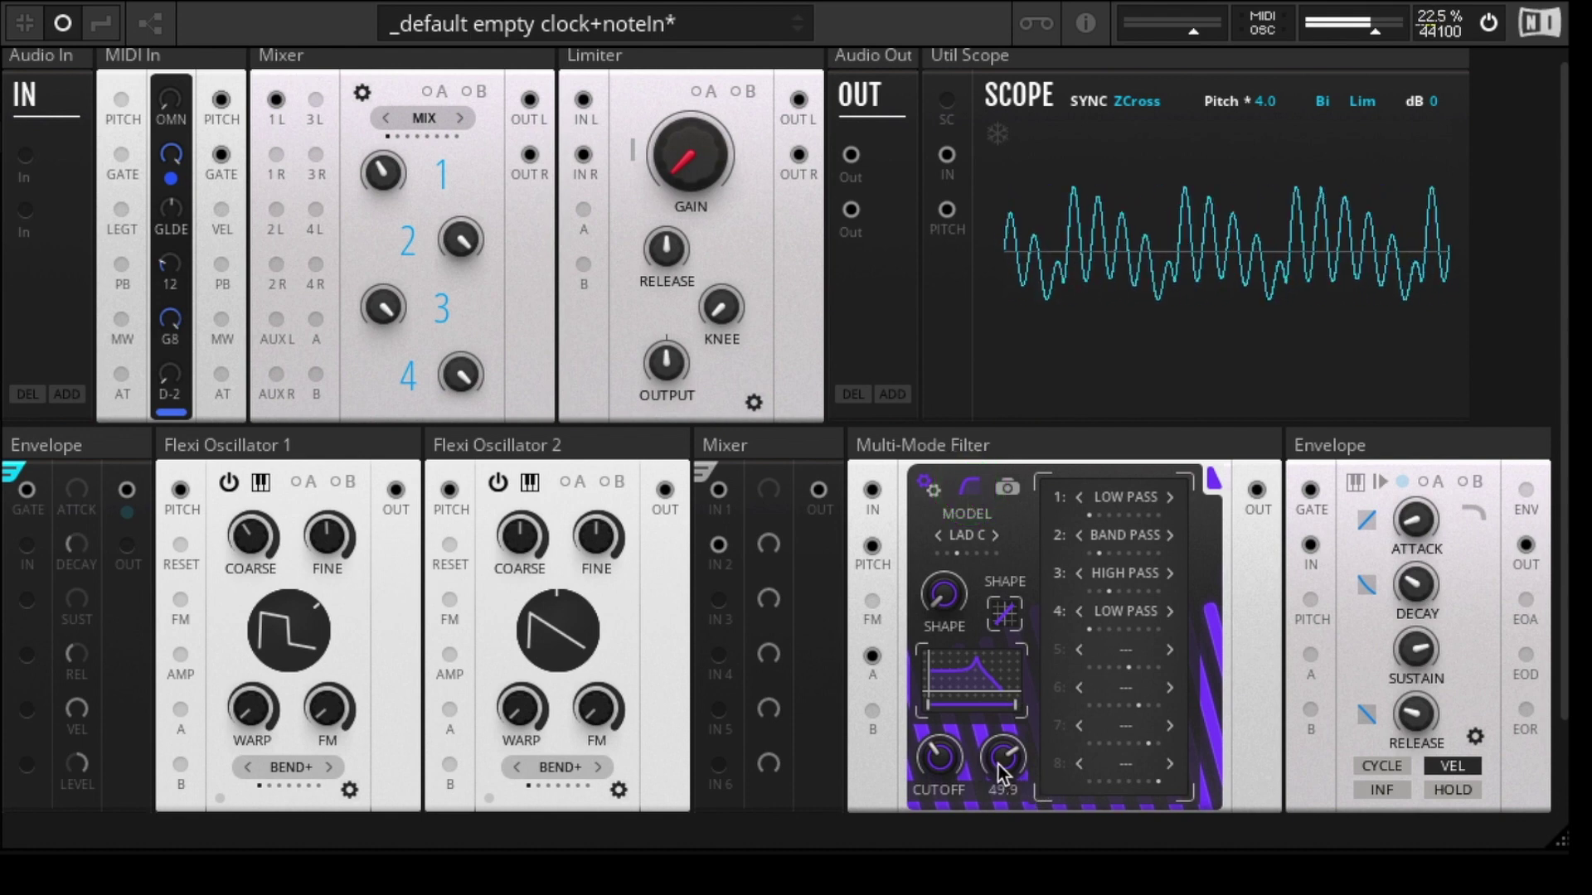
pyautogui.moveTo(998, 764); pyautogui.dragTo(1003, 753)
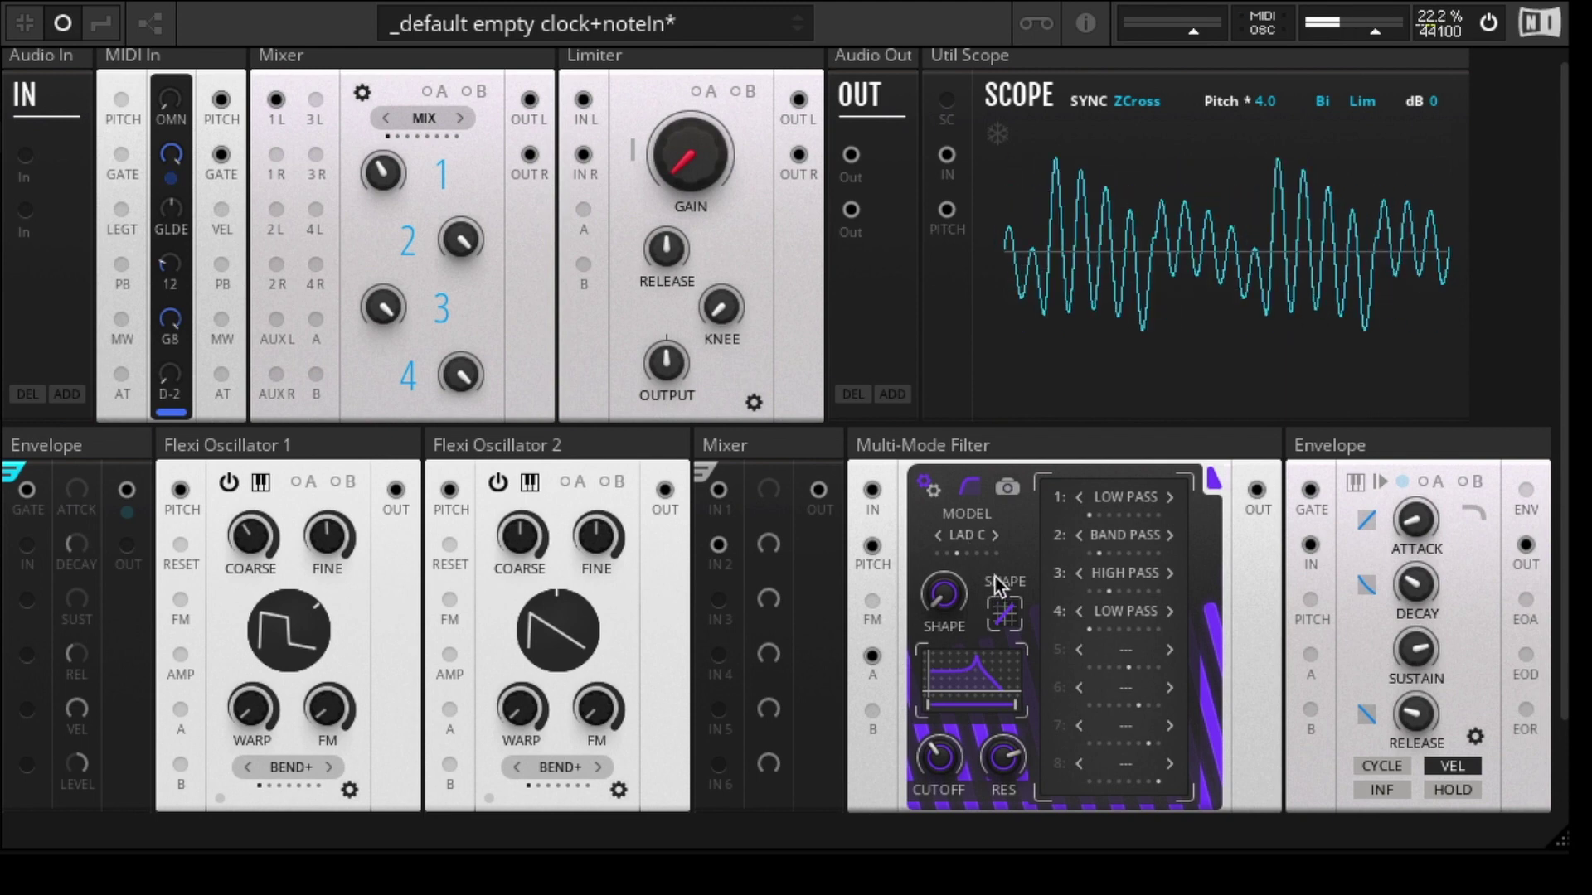
# - Switch the filter model to DIODE, sweep the cutoff up to 26.5 and back to about 16.5, and readjust the resonance
pyautogui.click(997, 536)
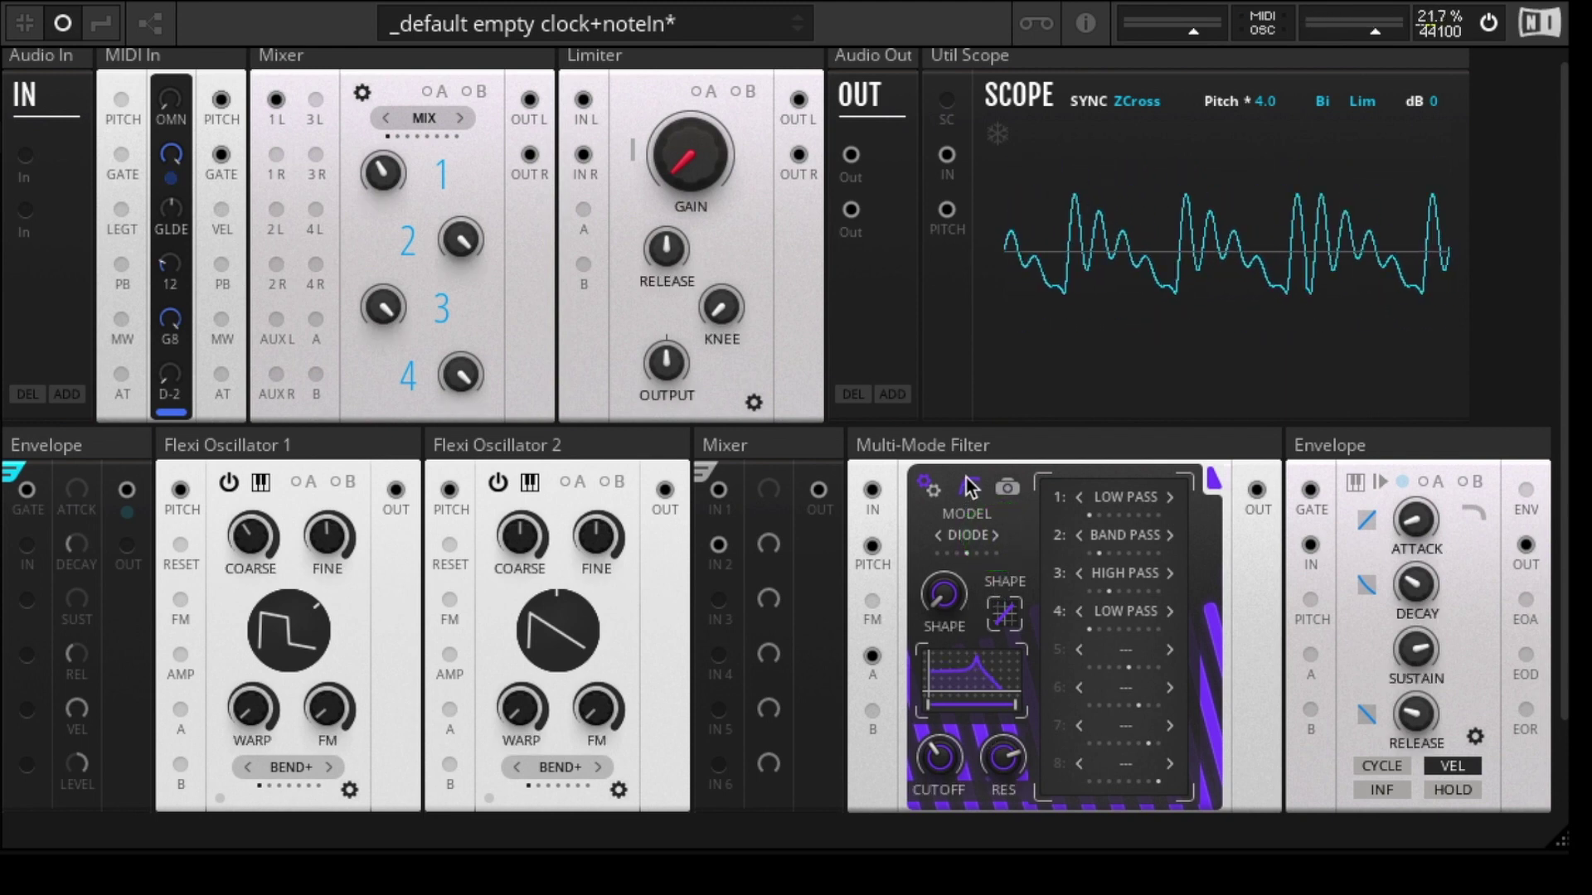
pyautogui.moveTo(1001, 786); pyautogui.dragTo(1012, 825)
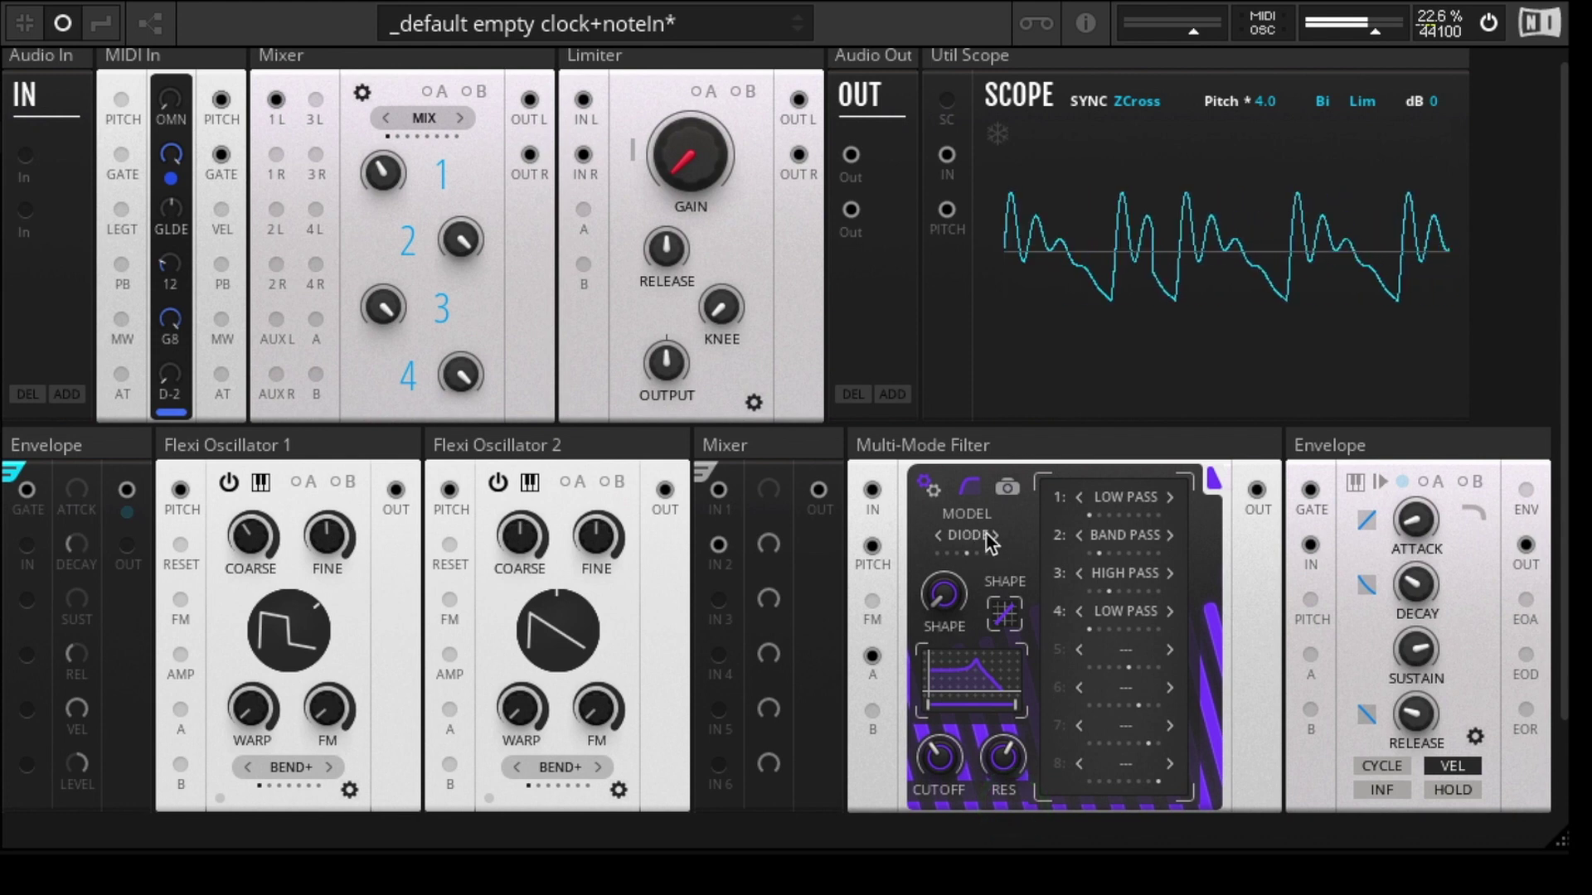
pyautogui.moveTo(939, 756); pyautogui.dragTo(941, 707)
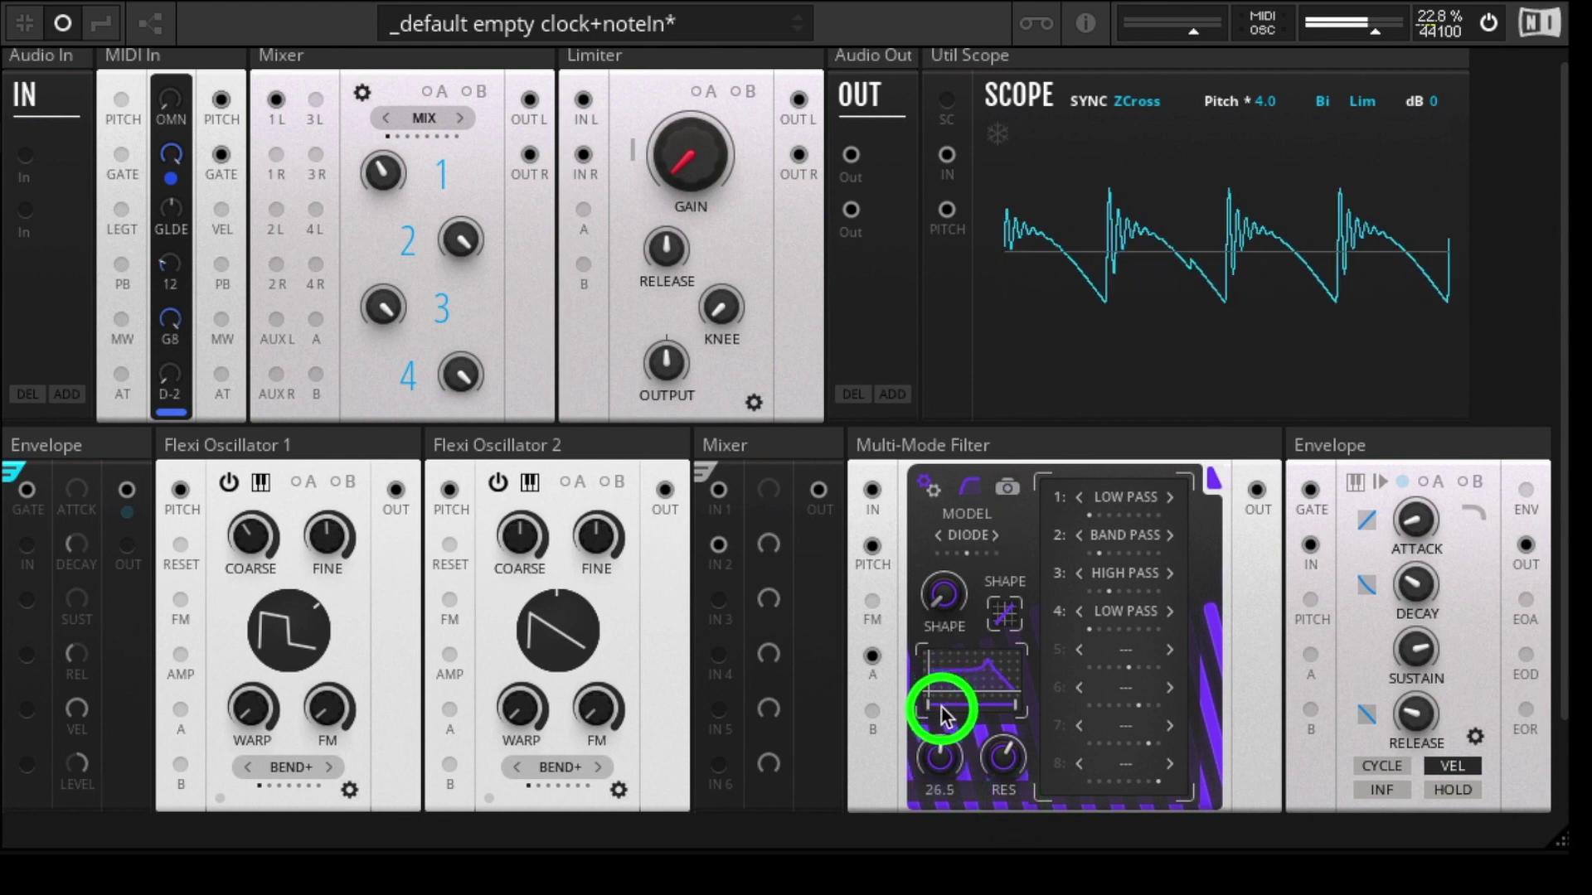
pyautogui.moveTo(1004, 756); pyautogui.dragTo(939, 800)
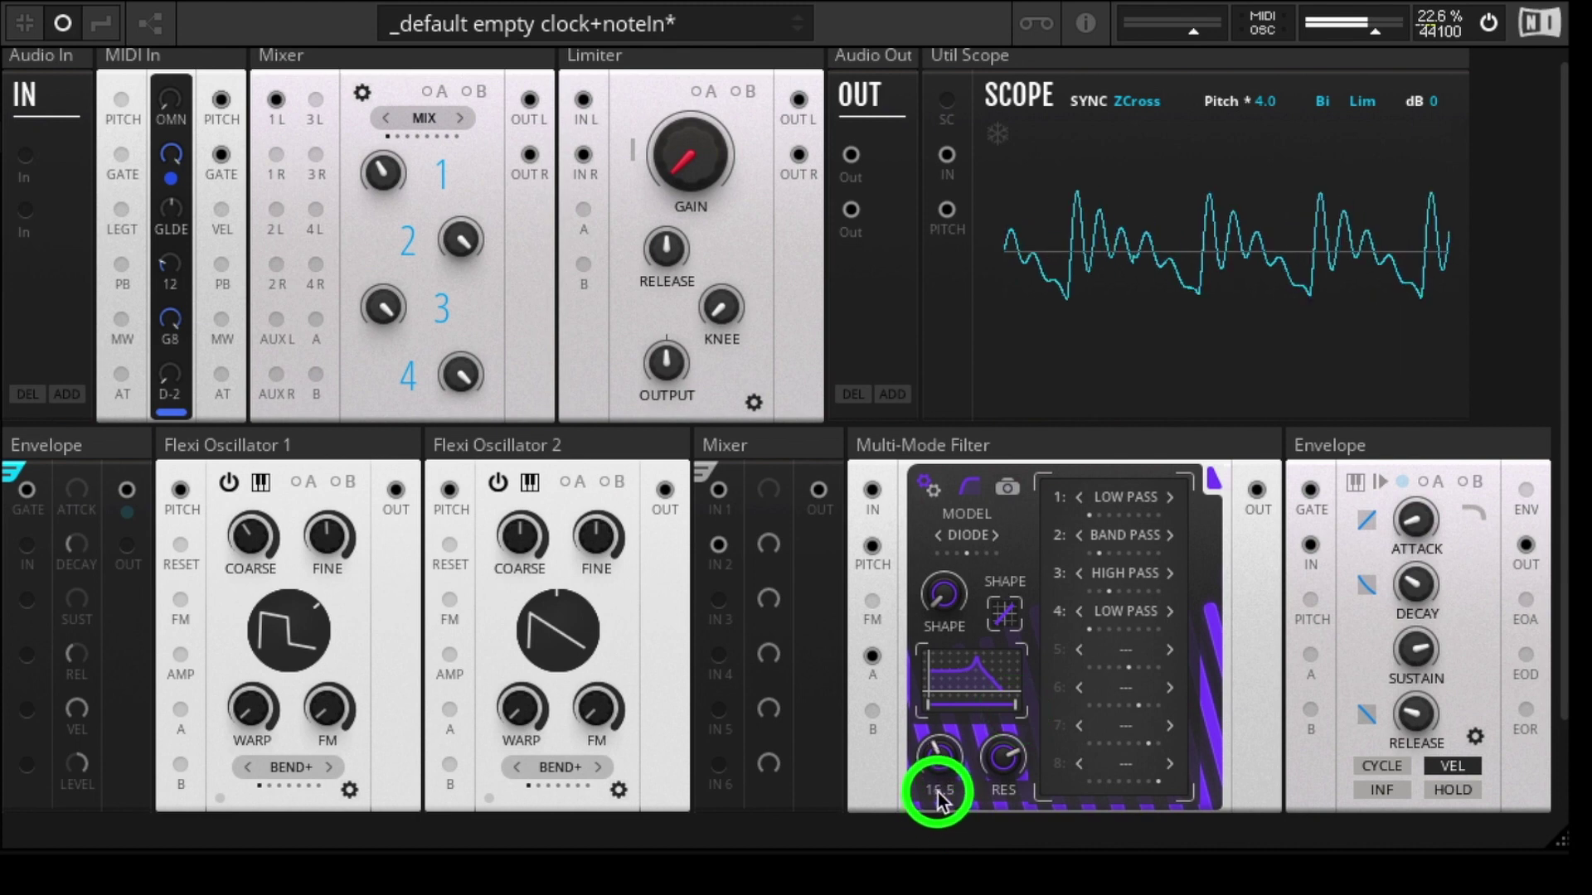
# - Compare the DIODE waveform with the curve-shaped option off and on, leave it on, and set the resonance to 54.5
pyautogui.click(968, 489)
pyautogui.click(970, 491)
pyautogui.click(970, 491)
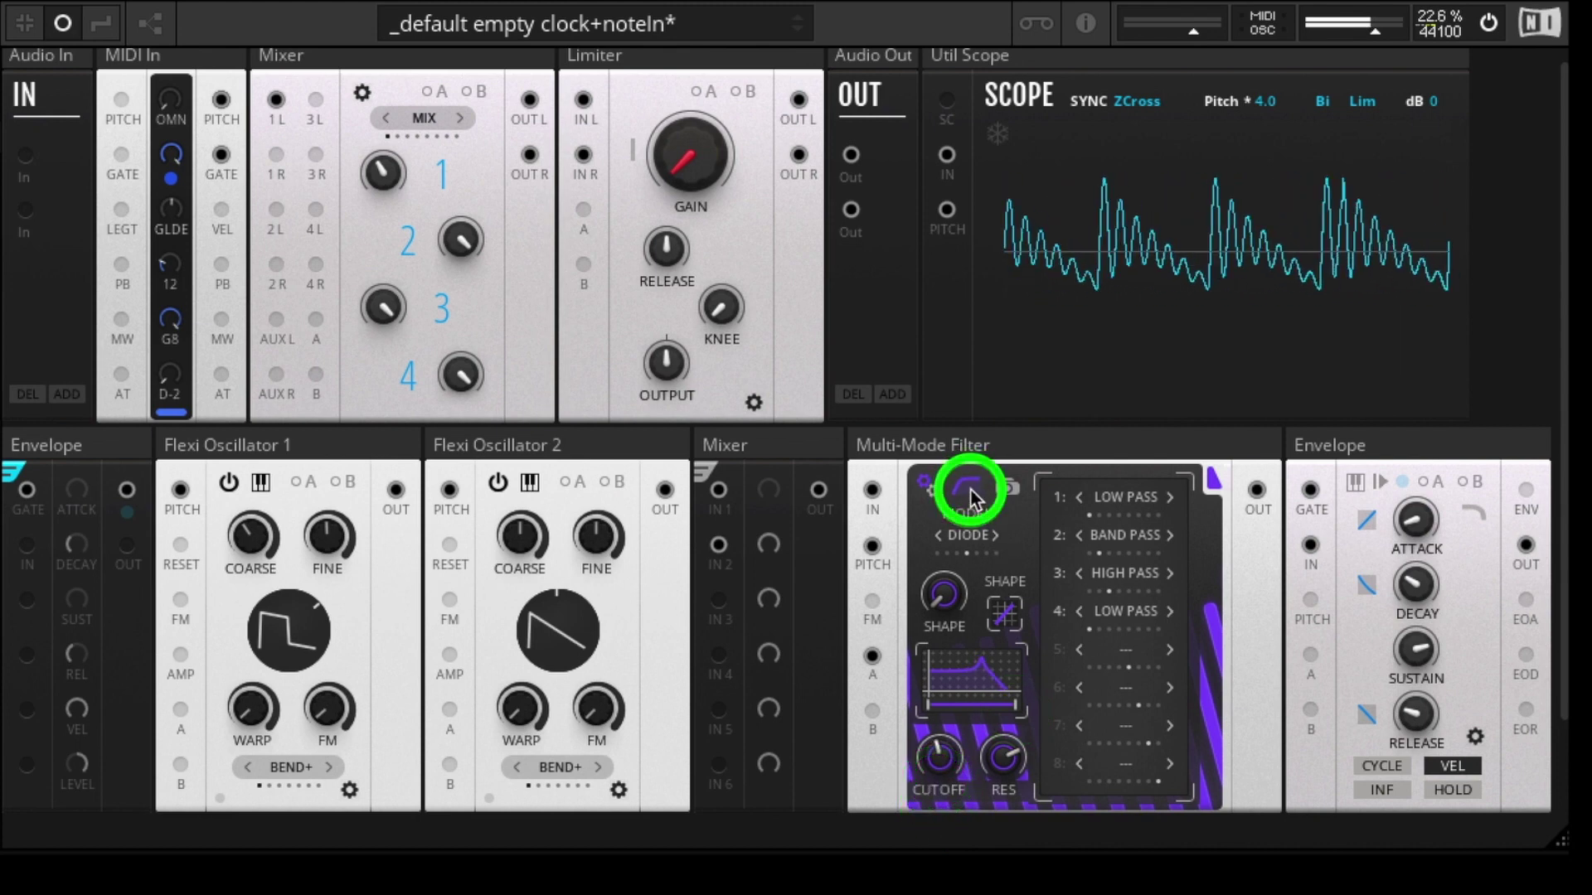
pyautogui.click(972, 496)
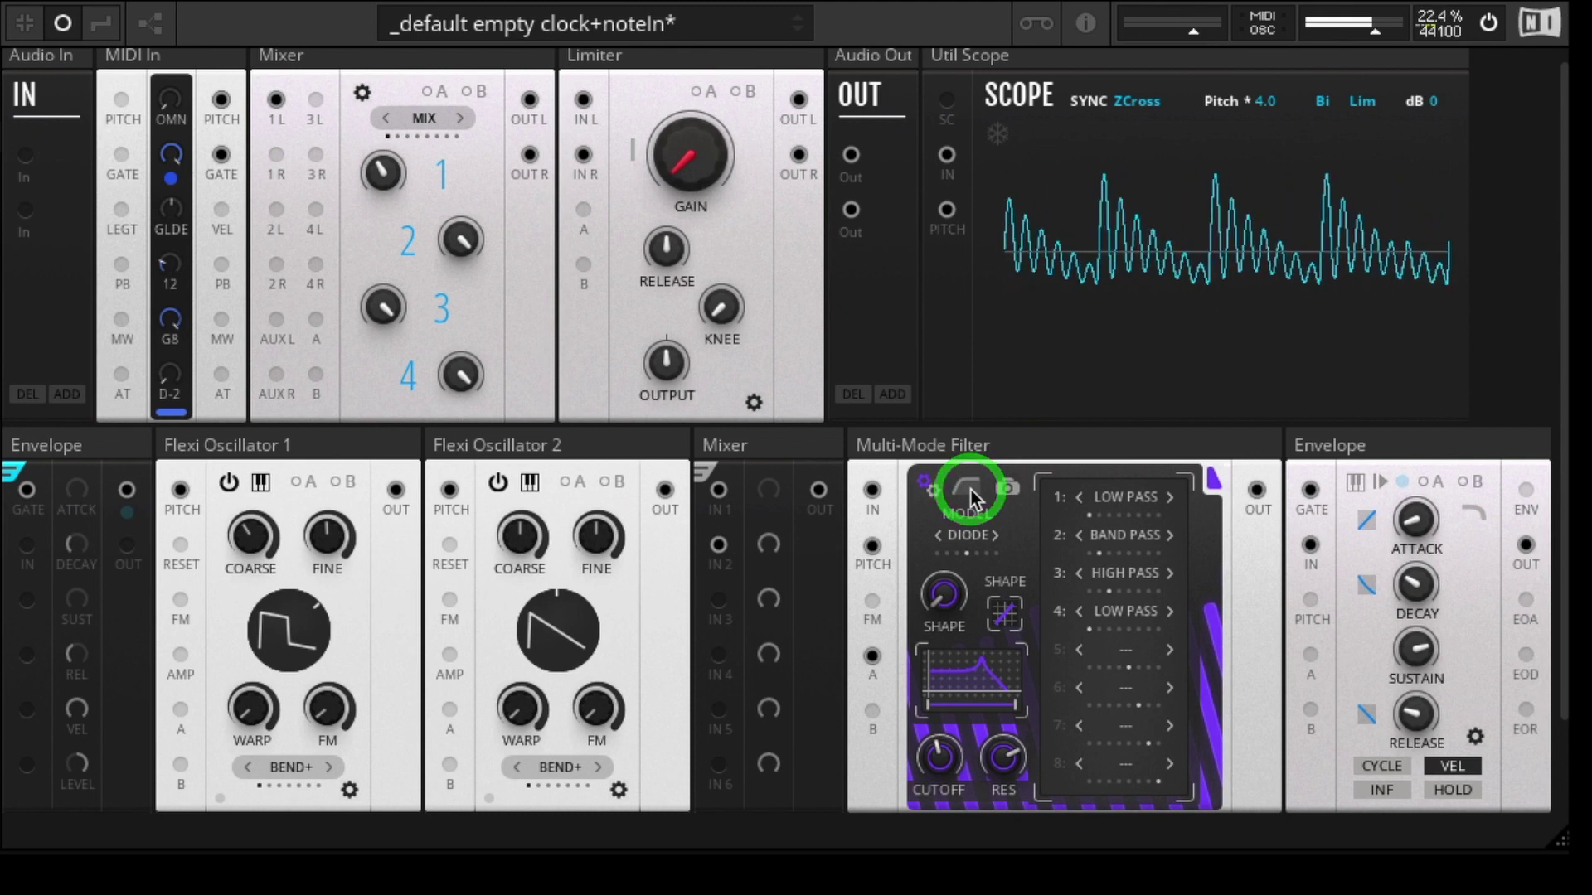
pyautogui.click(972, 496)
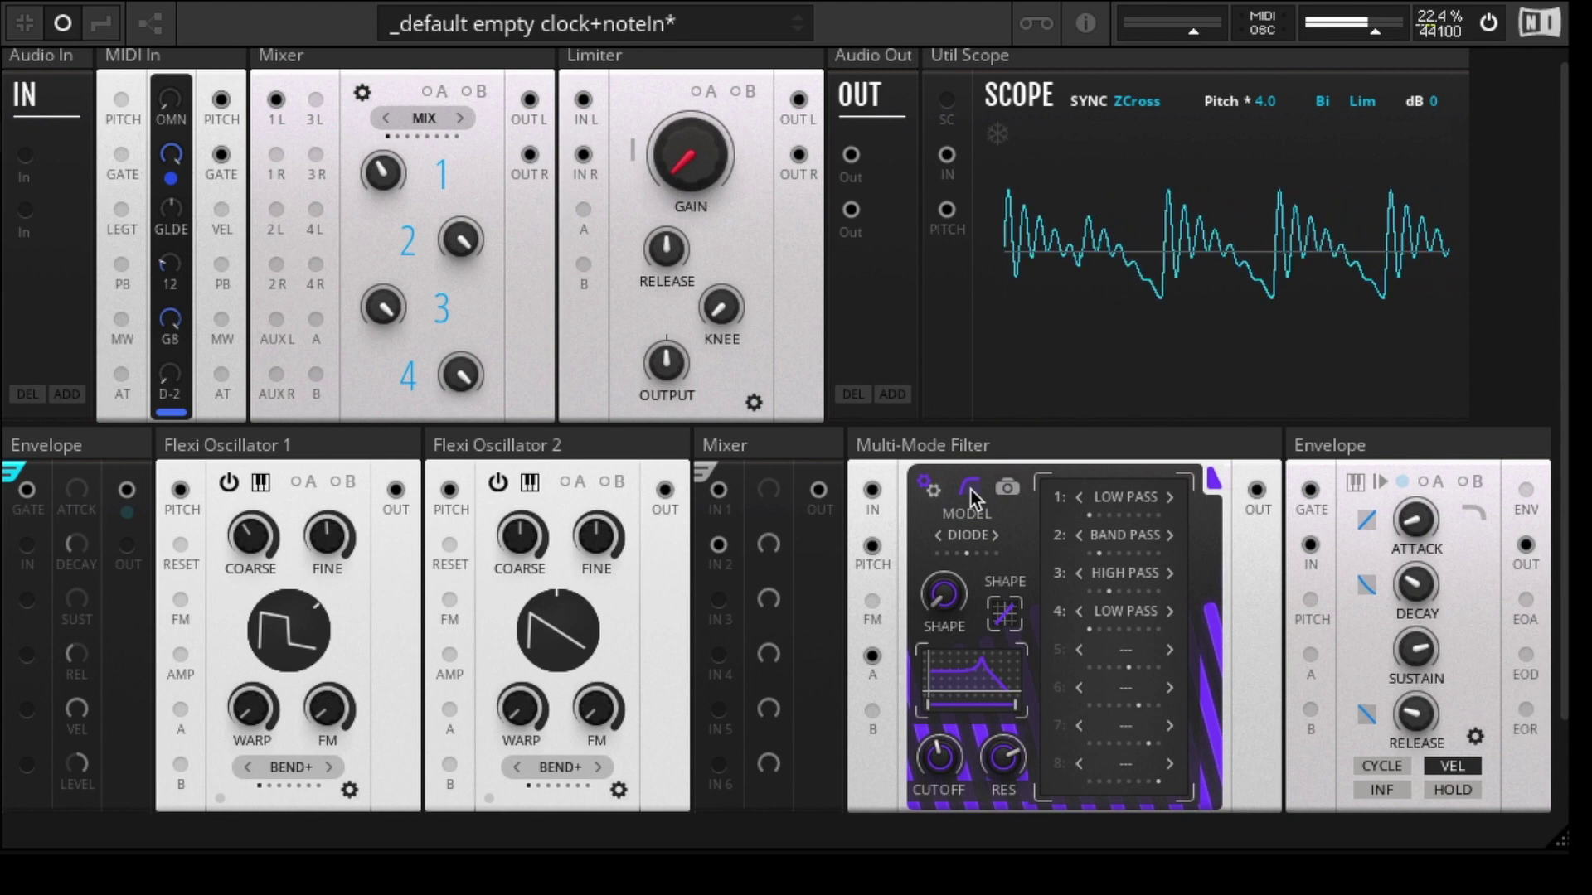
pyautogui.moveTo(1013, 761); pyautogui.dragTo(1006, 812)
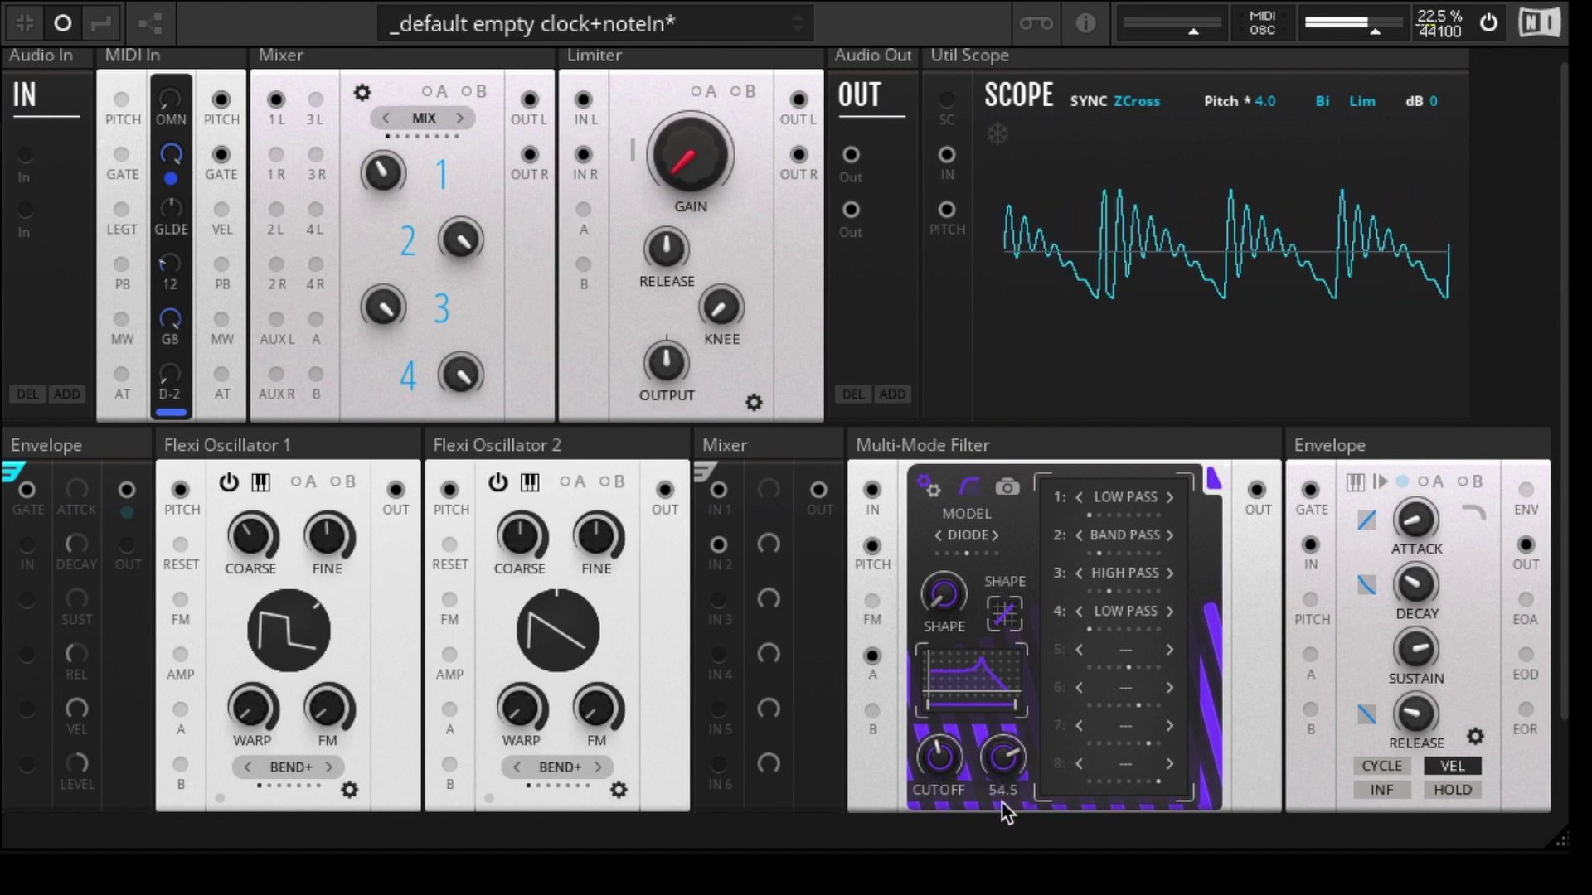
# - Switch the filter model to TSK, toggle the curve-shaped option, and sweep the cutoff down and back up to 10.7
pyautogui.click(995, 534)
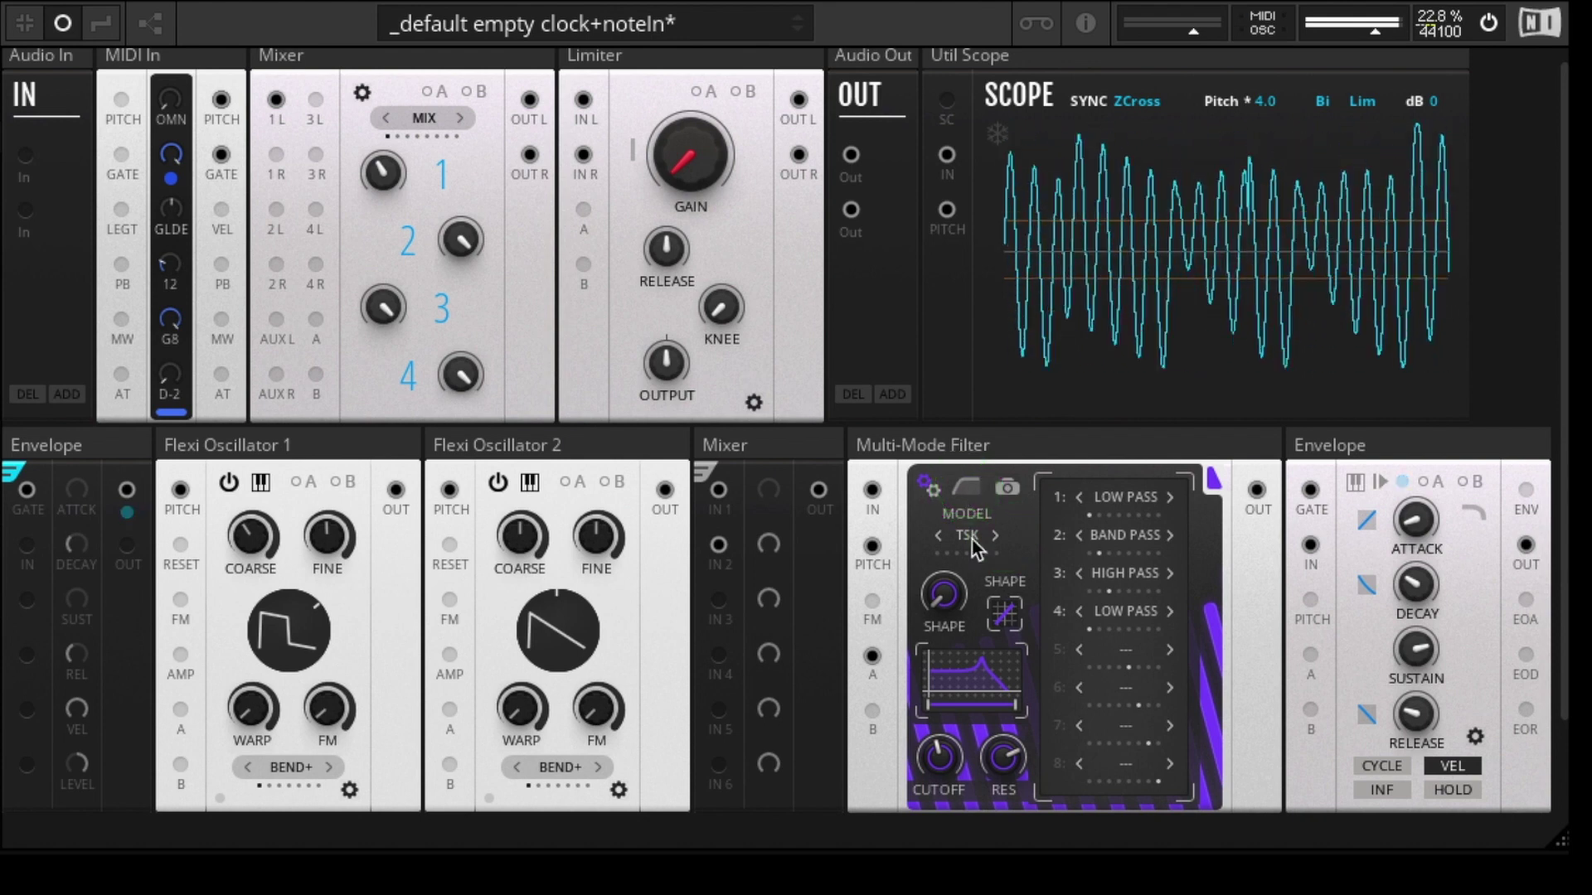
pyautogui.moveTo(929, 819); pyautogui.dragTo(923, 838)
pyautogui.click(968, 489)
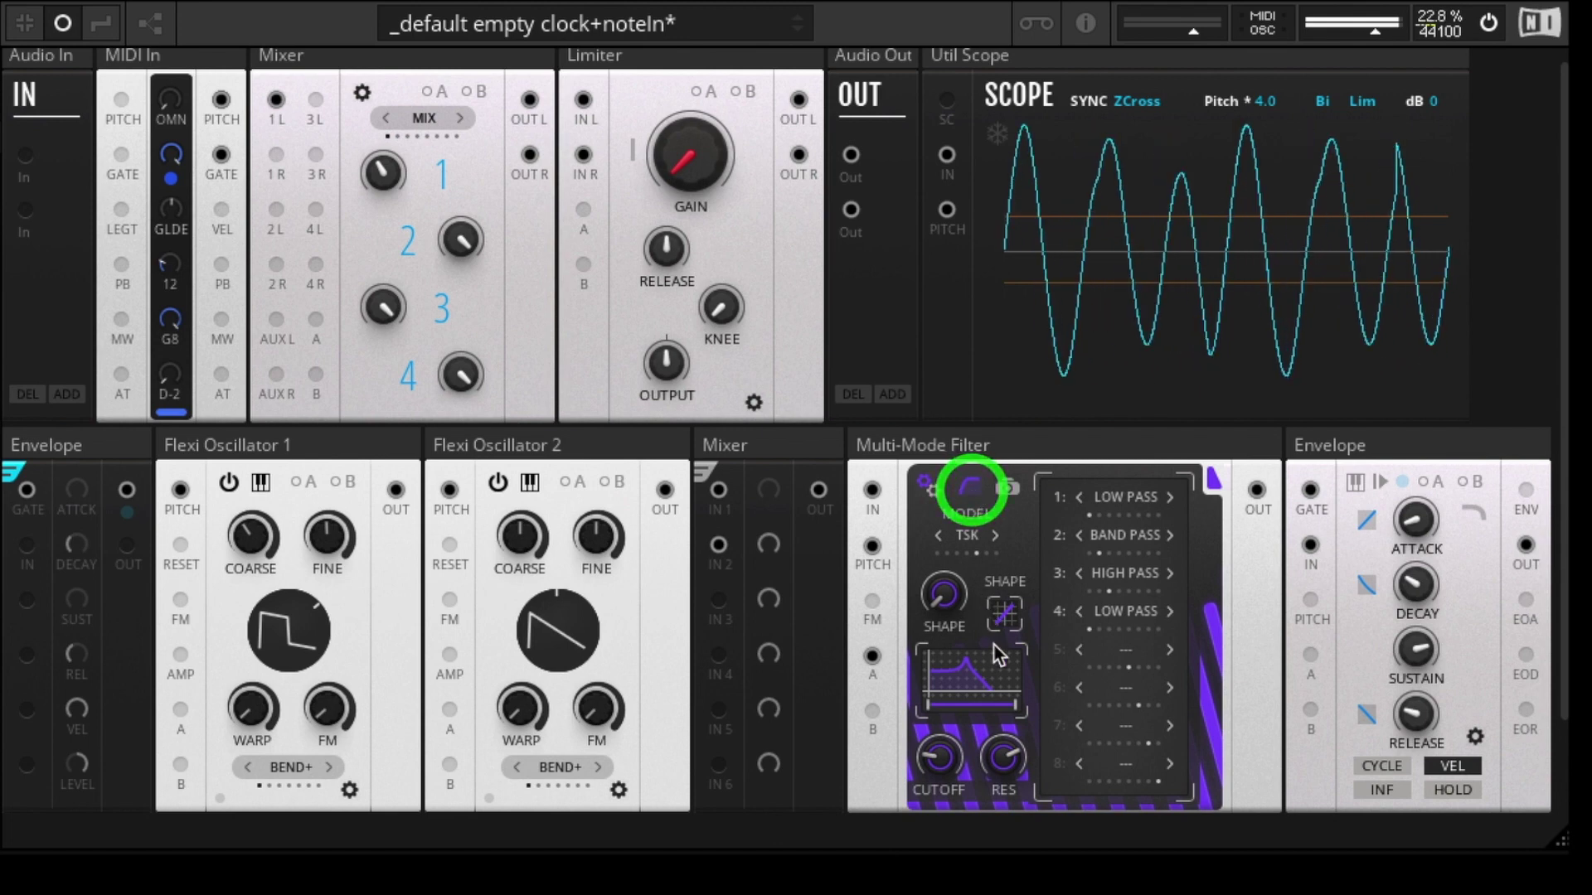
pyautogui.moveTo(939, 757); pyautogui.dragTo(949, 713)
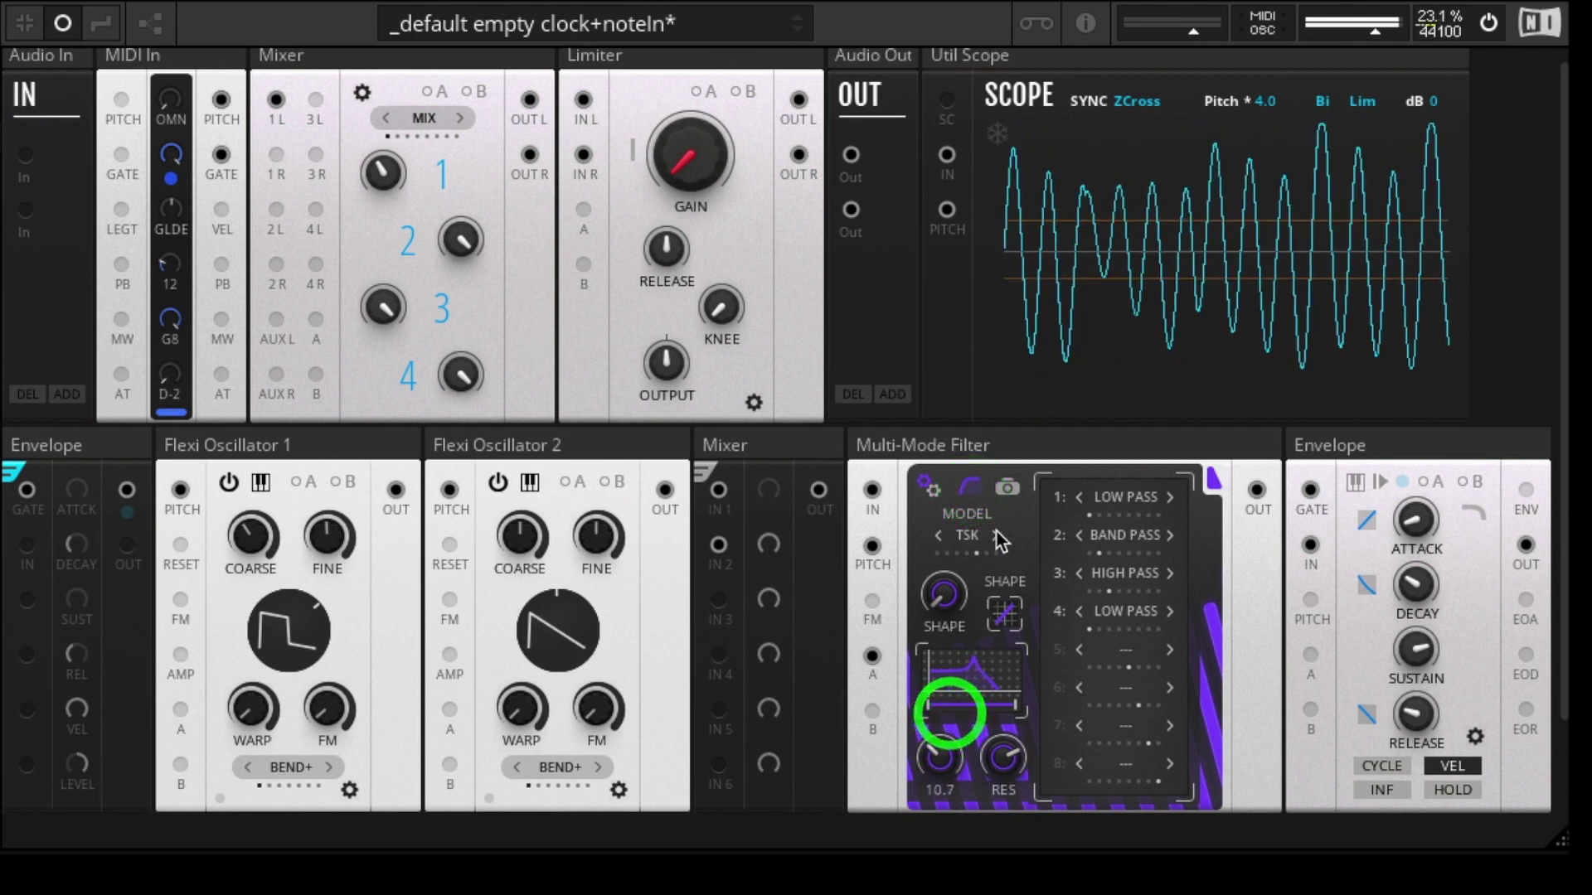
# - Raise the TSK filter's resonance to 66.6 and compare the waveform with the curve-shaped option off and on
pyautogui.click(971, 489)
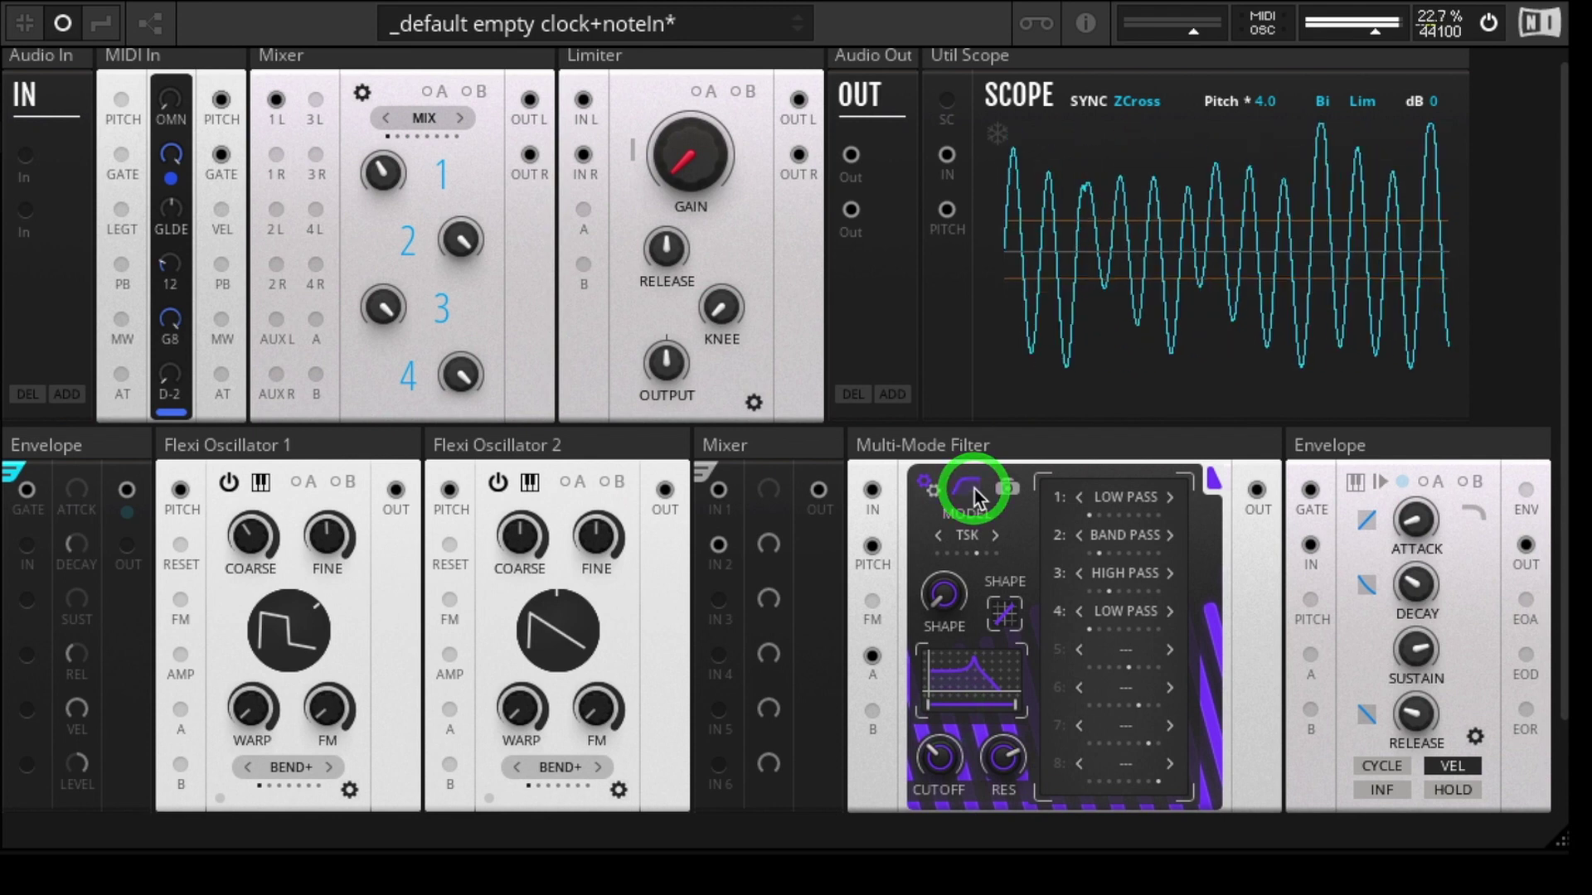
pyautogui.moveTo(1005, 750); pyautogui.dragTo(1013, 736)
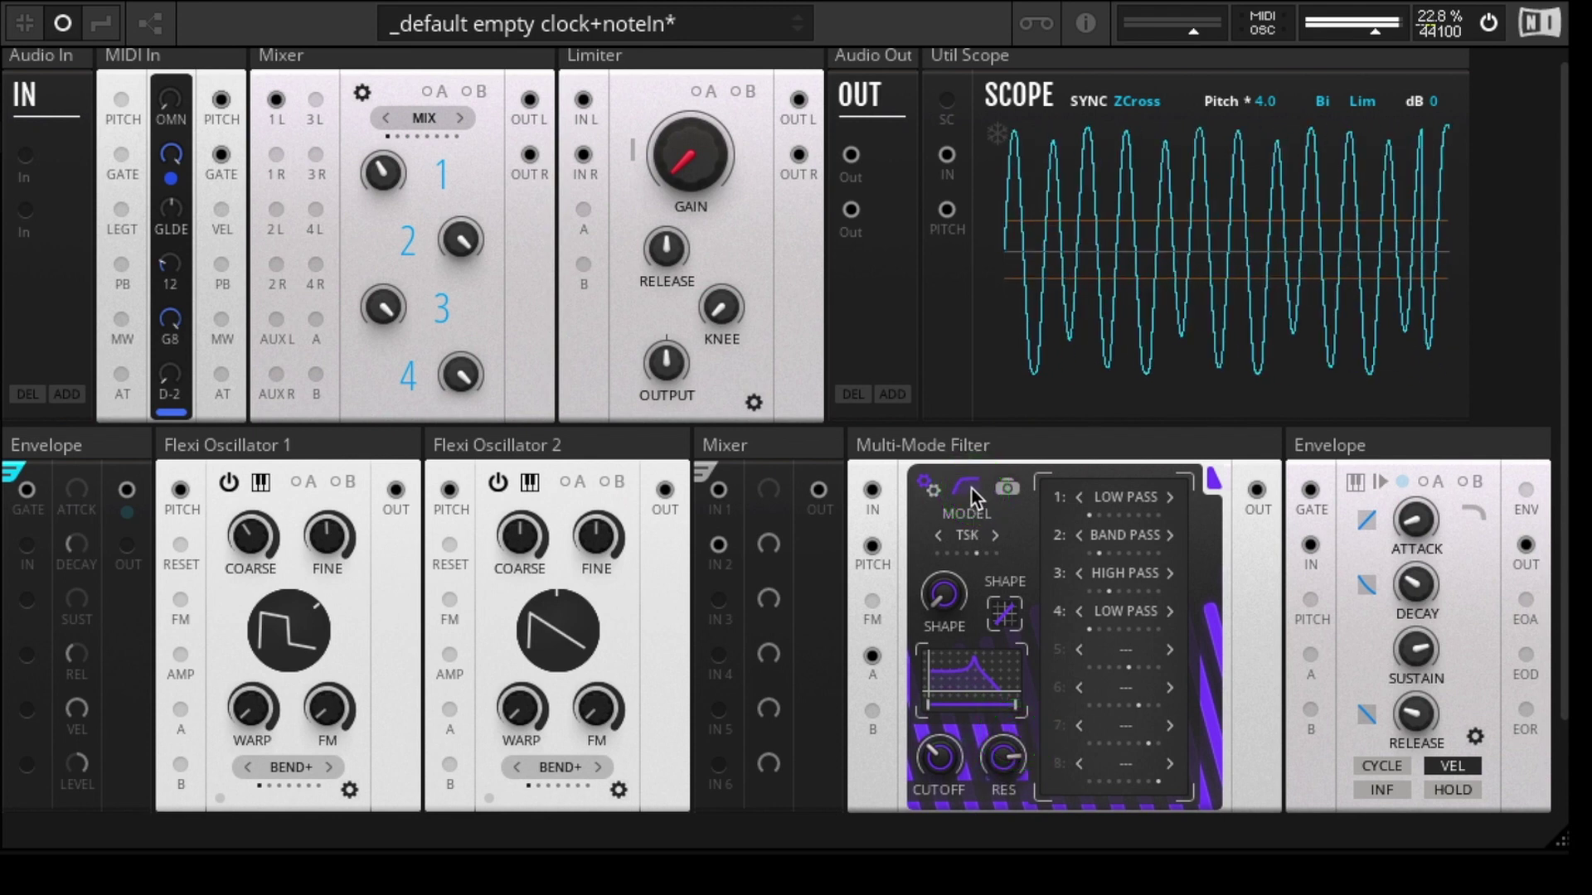
pyautogui.click(972, 489)
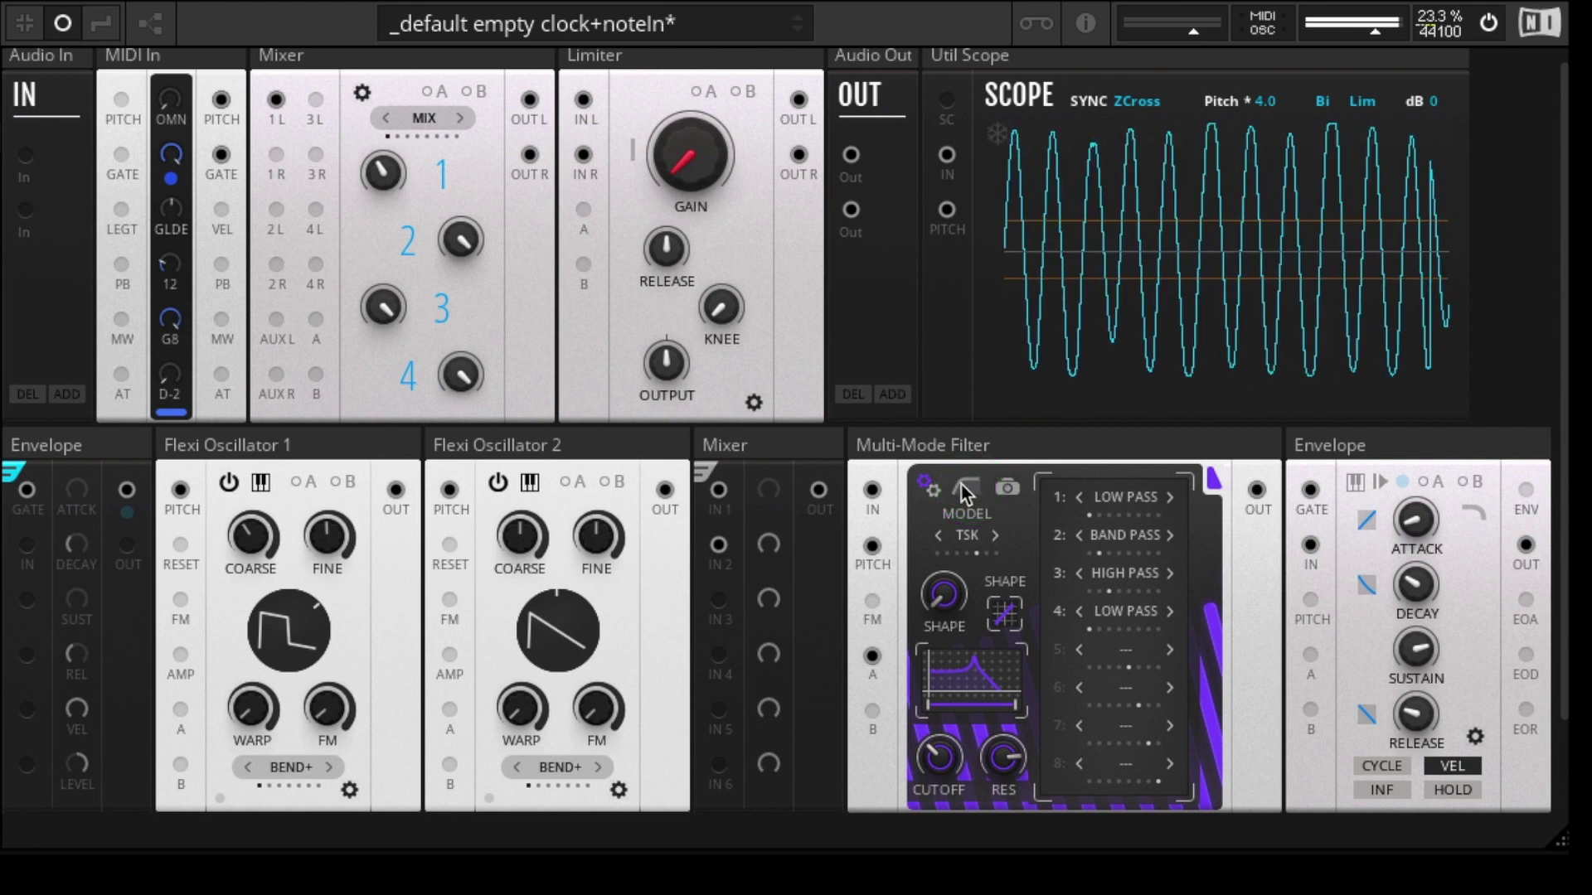
# - Switch the filter model to CLEAN, set the cutoff to about 11.2 with higher resonance, and toggle the curve-shaped option to compare
pyautogui.click(997, 534)
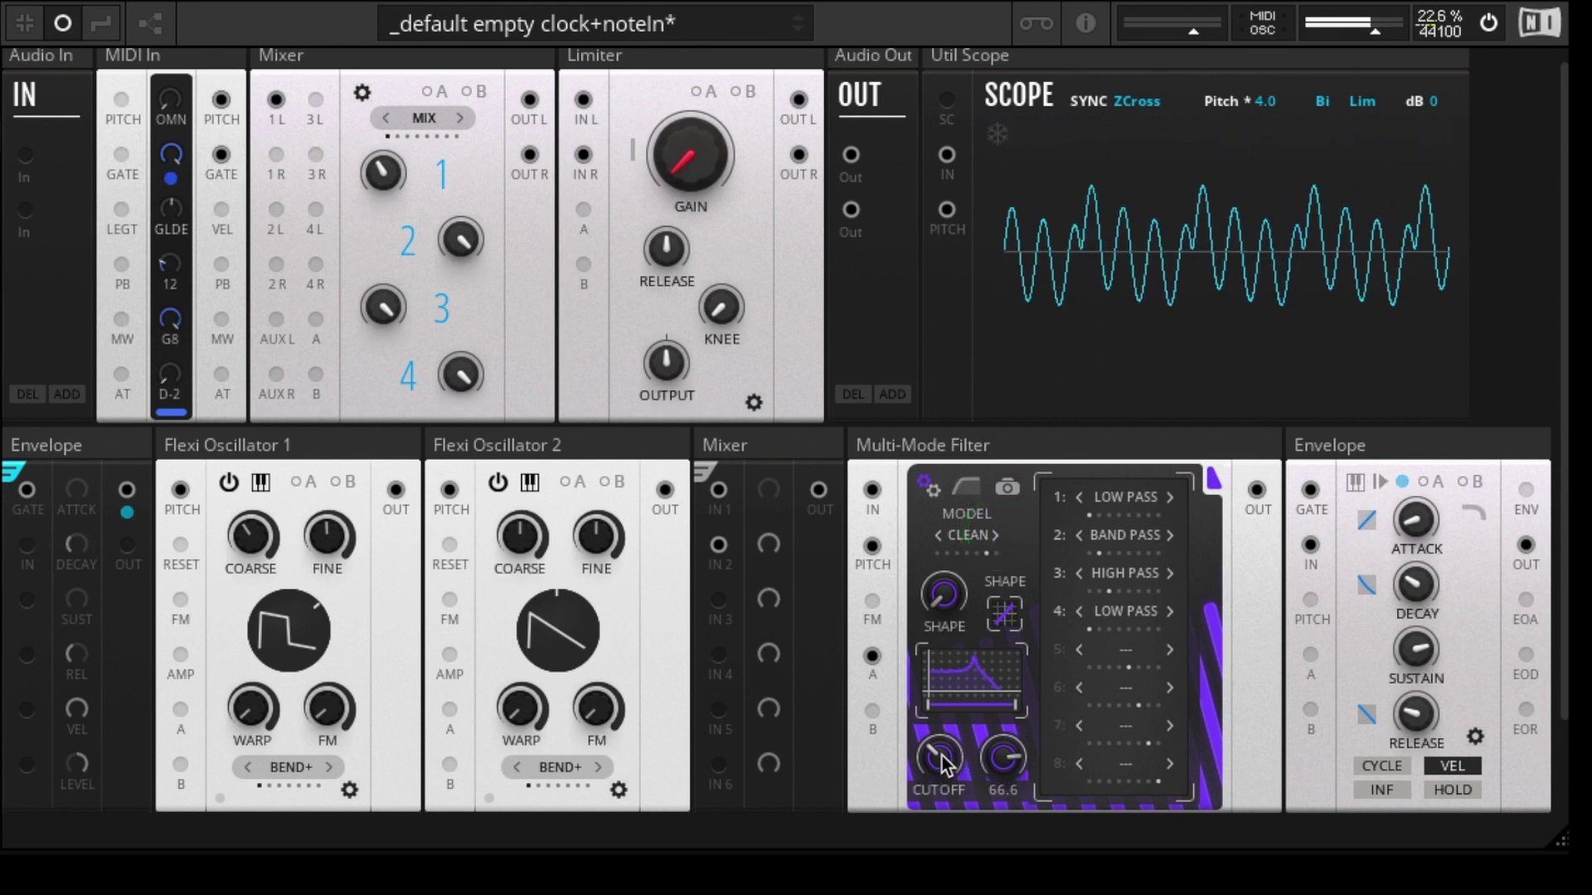
pyautogui.click(969, 487)
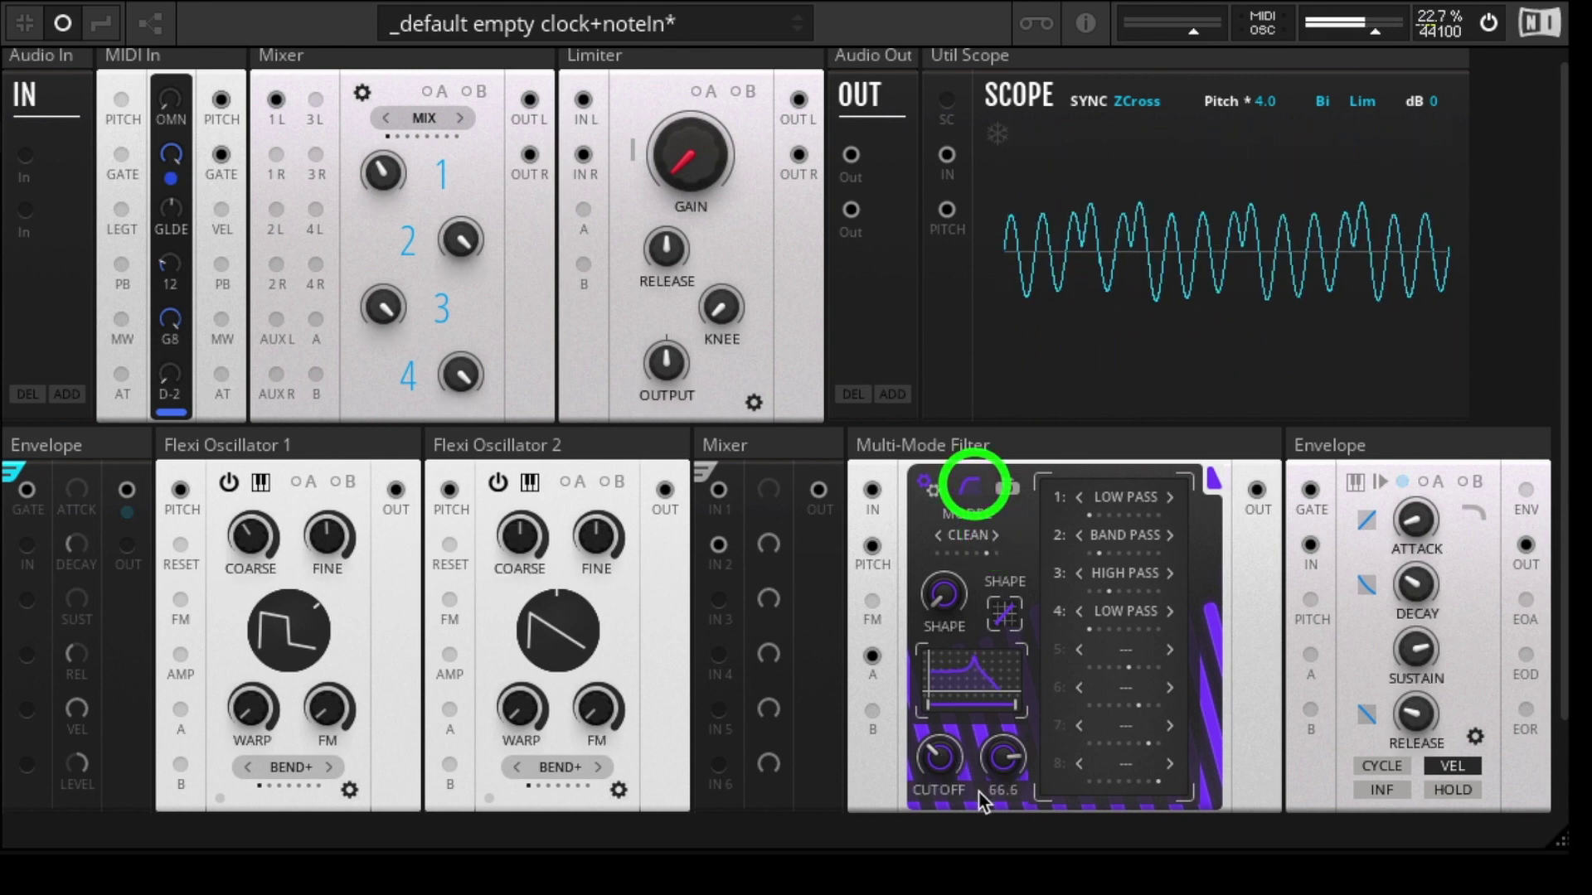
pyautogui.moveTo(943, 769); pyautogui.dragTo(937, 808)
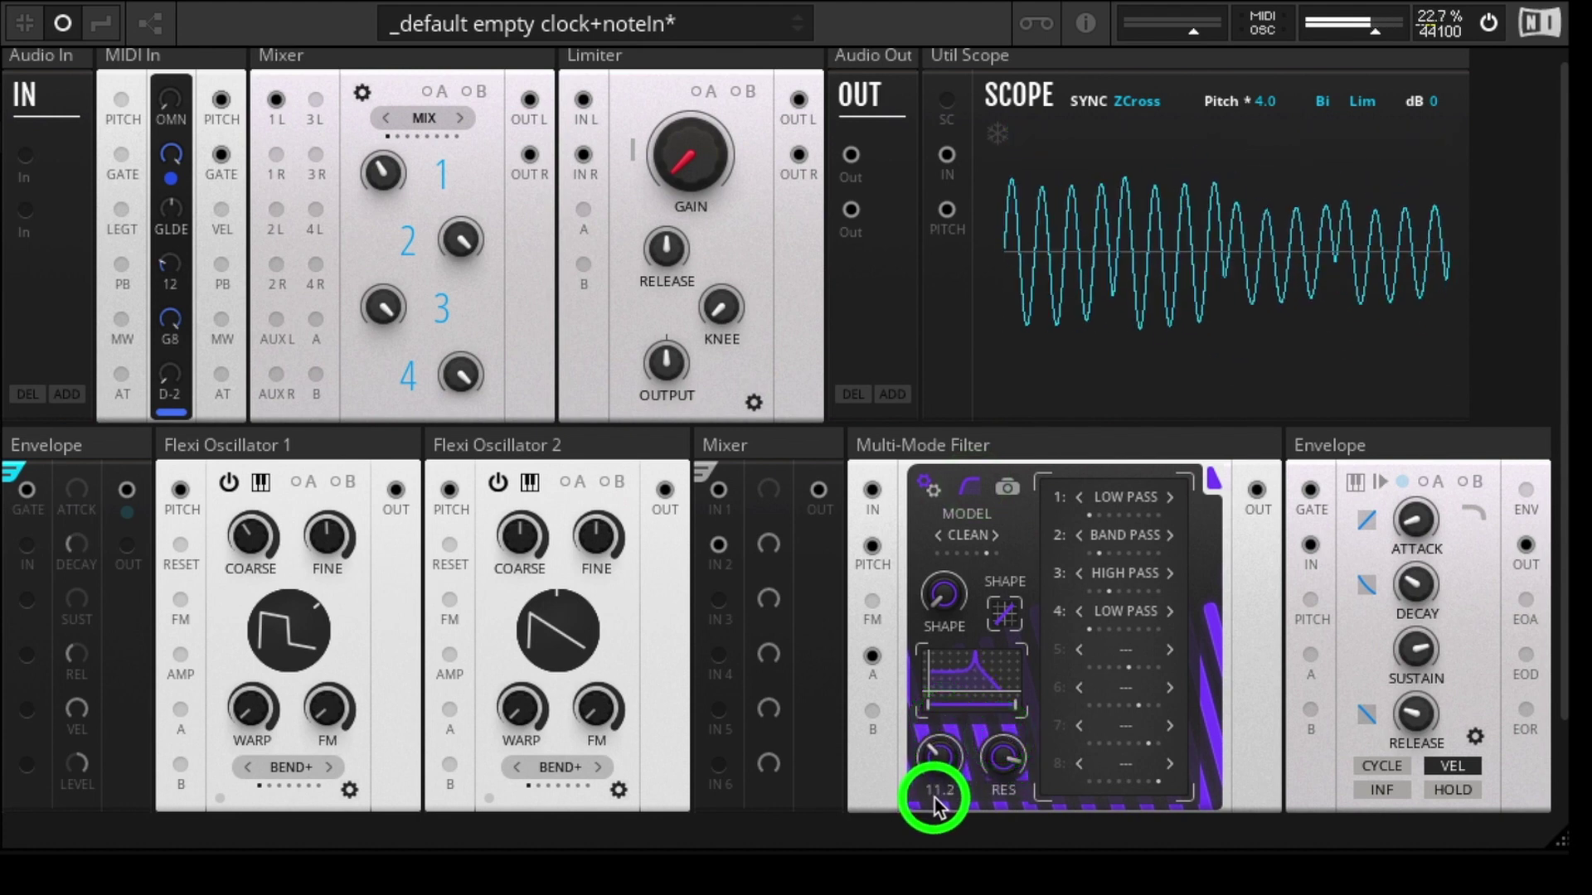
pyautogui.click(970, 489)
pyautogui.click(973, 488)
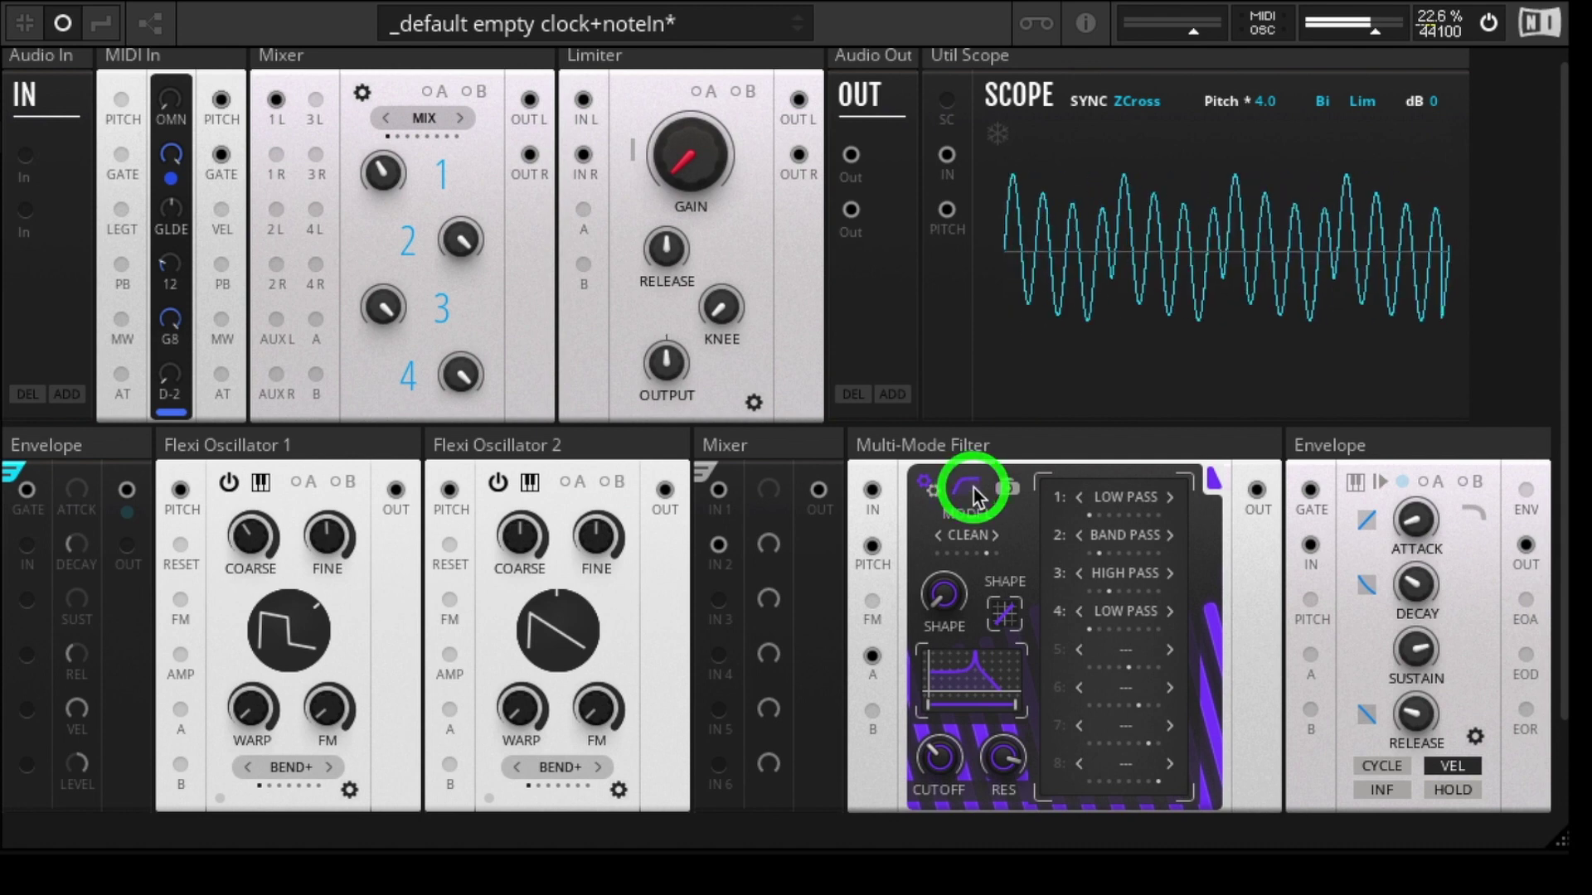
# - Switch the filter model to DIRTY and adjust it to a cutoff of about 37.1 and a resonance of 80
pyautogui.click(996, 535)
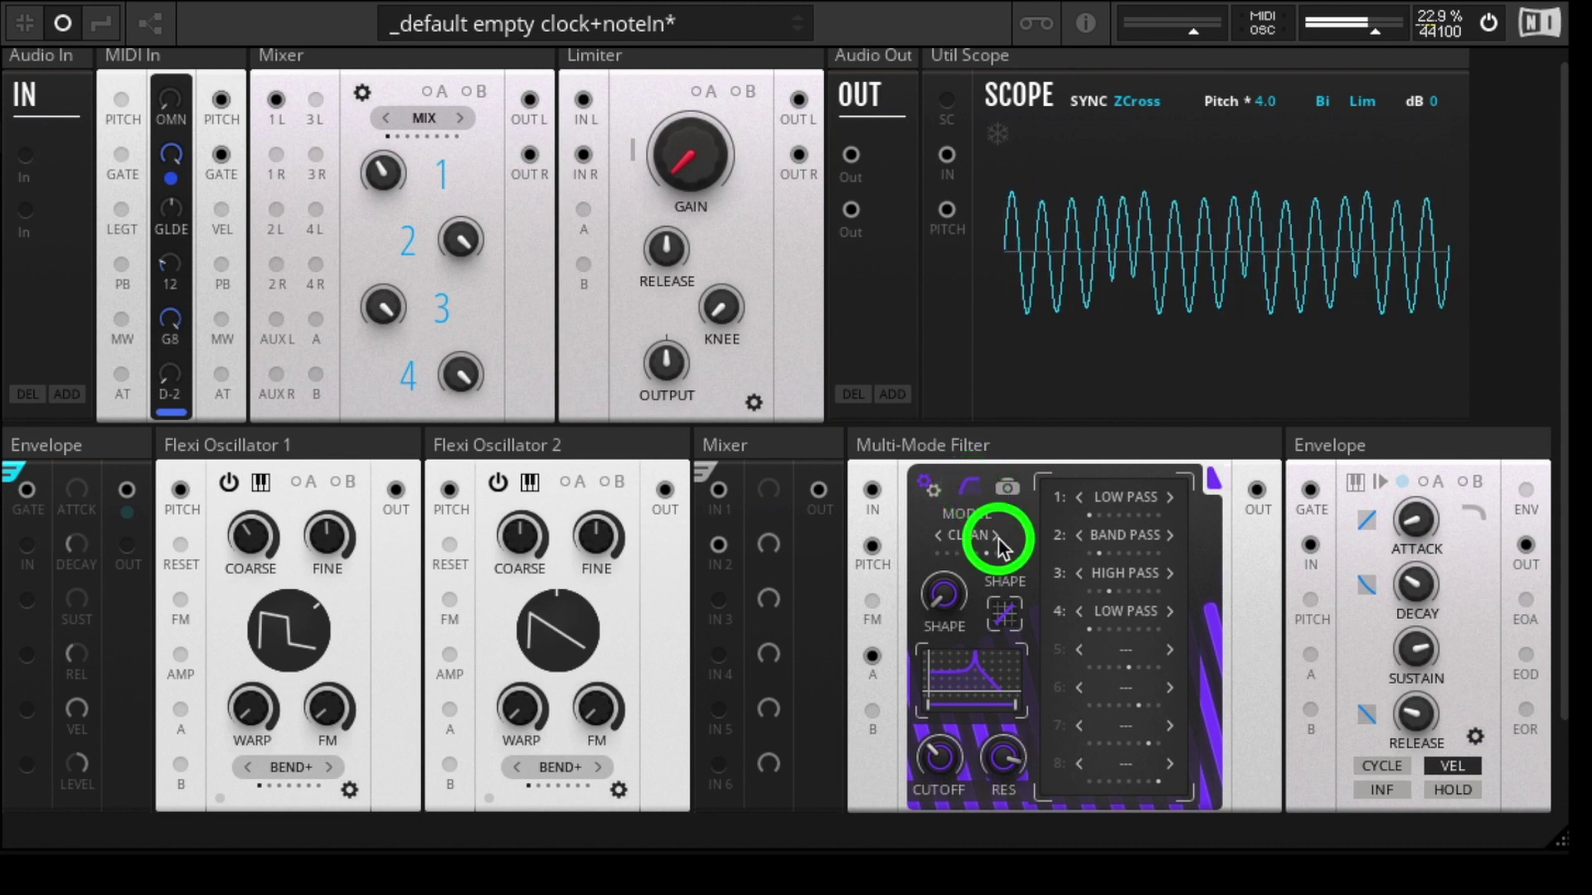
pyautogui.moveTo(1003, 759); pyautogui.dragTo(1006, 818)
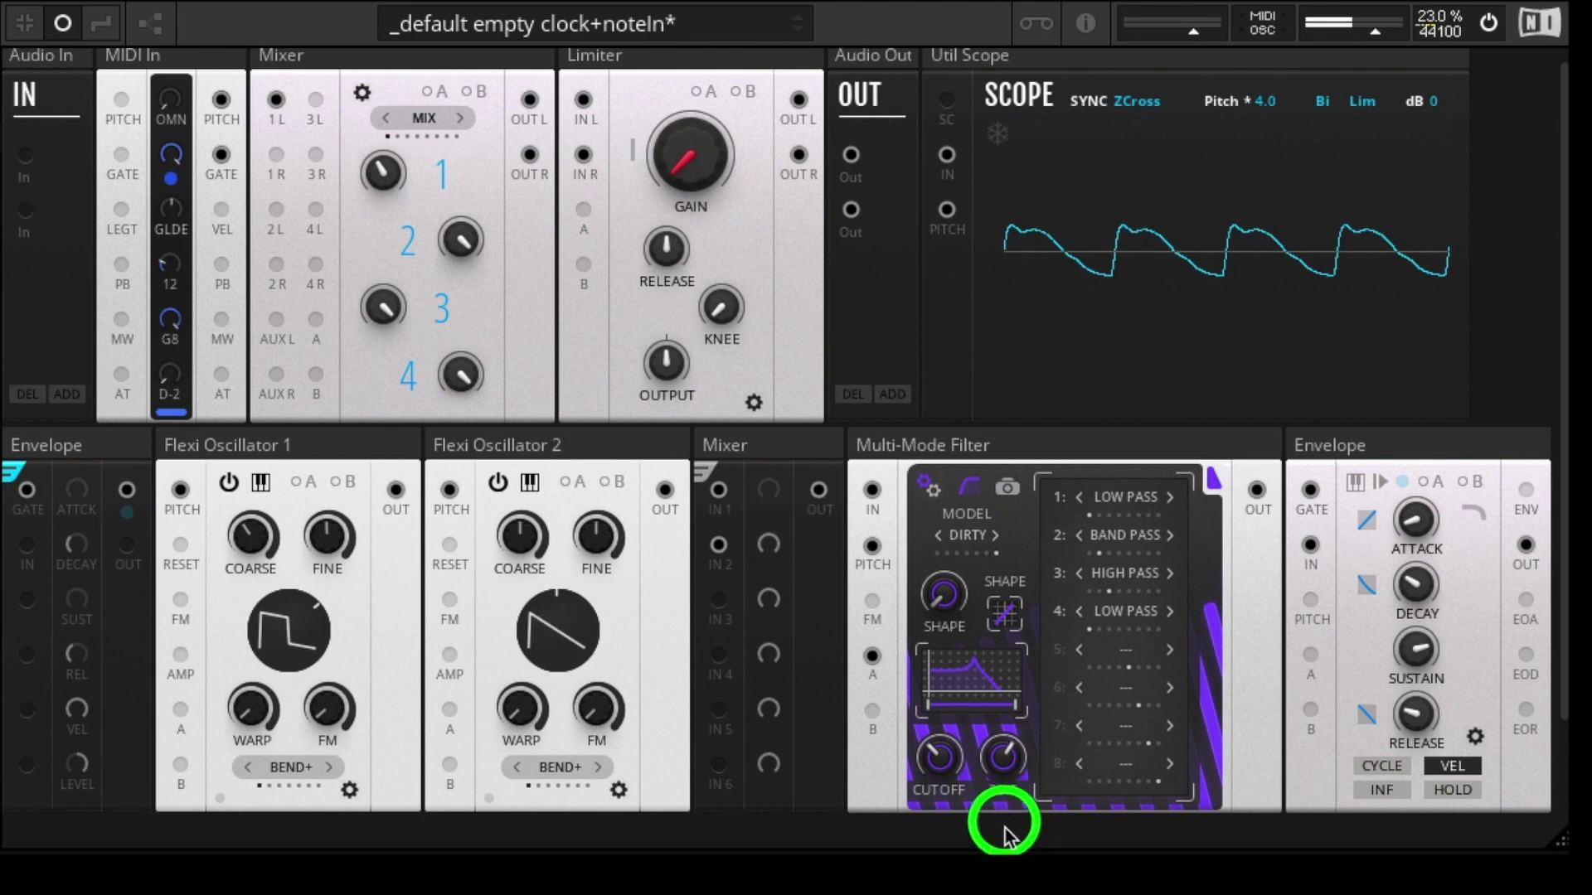
pyautogui.moveTo(939, 756); pyautogui.dragTo(959, 754)
pyautogui.click(942, 635)
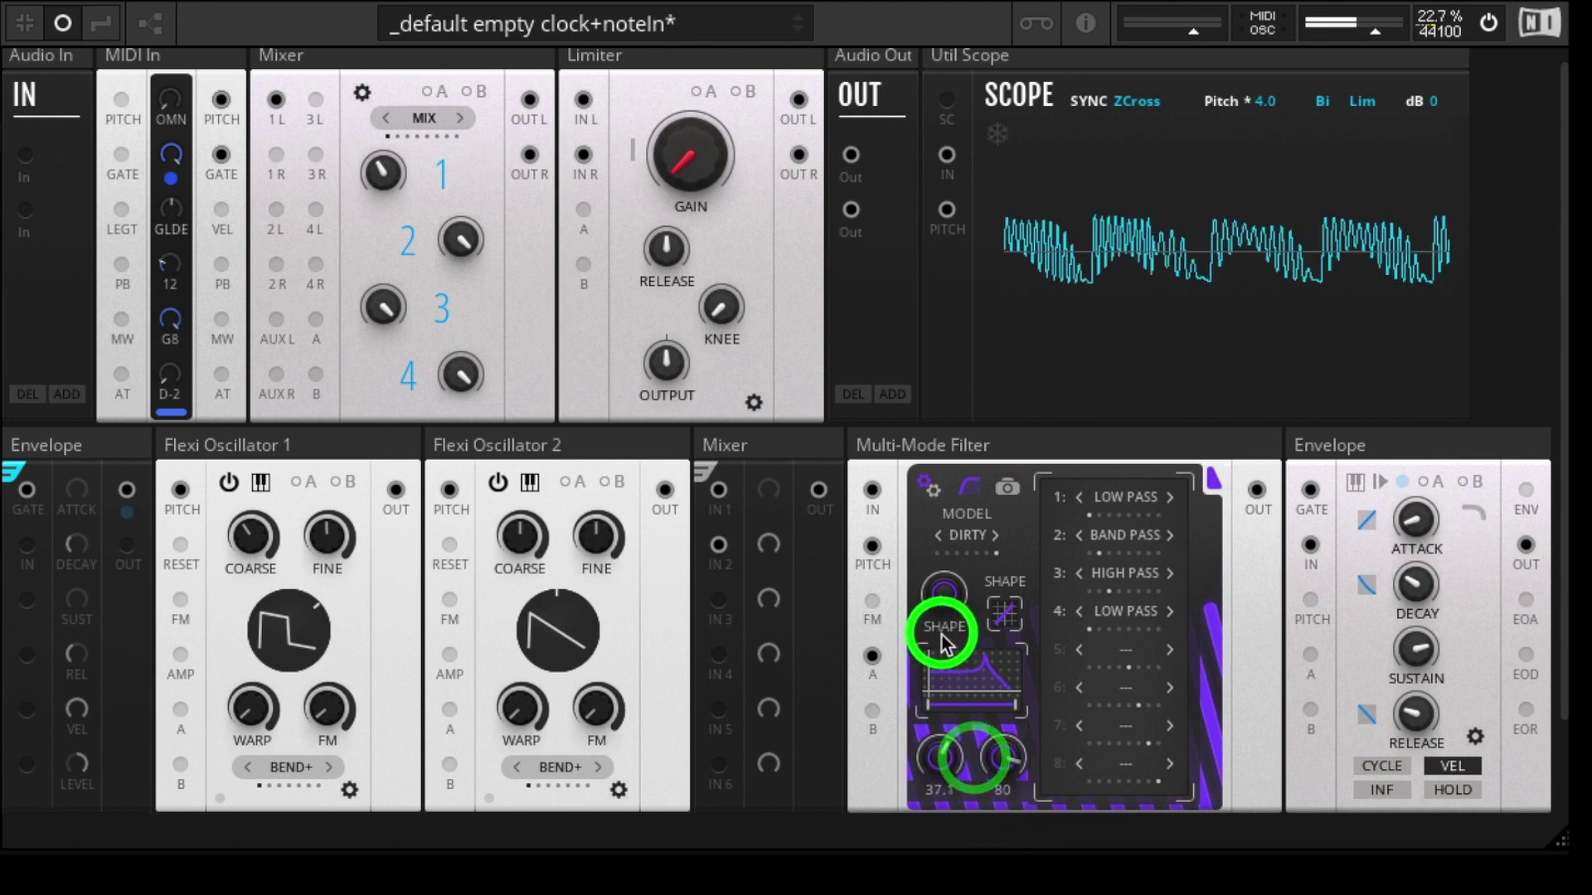
# - Toggle the curve-shaped option repeatedly to compare its effect on the DIRTY filter's waveform in the scope
pyautogui.click(969, 489)
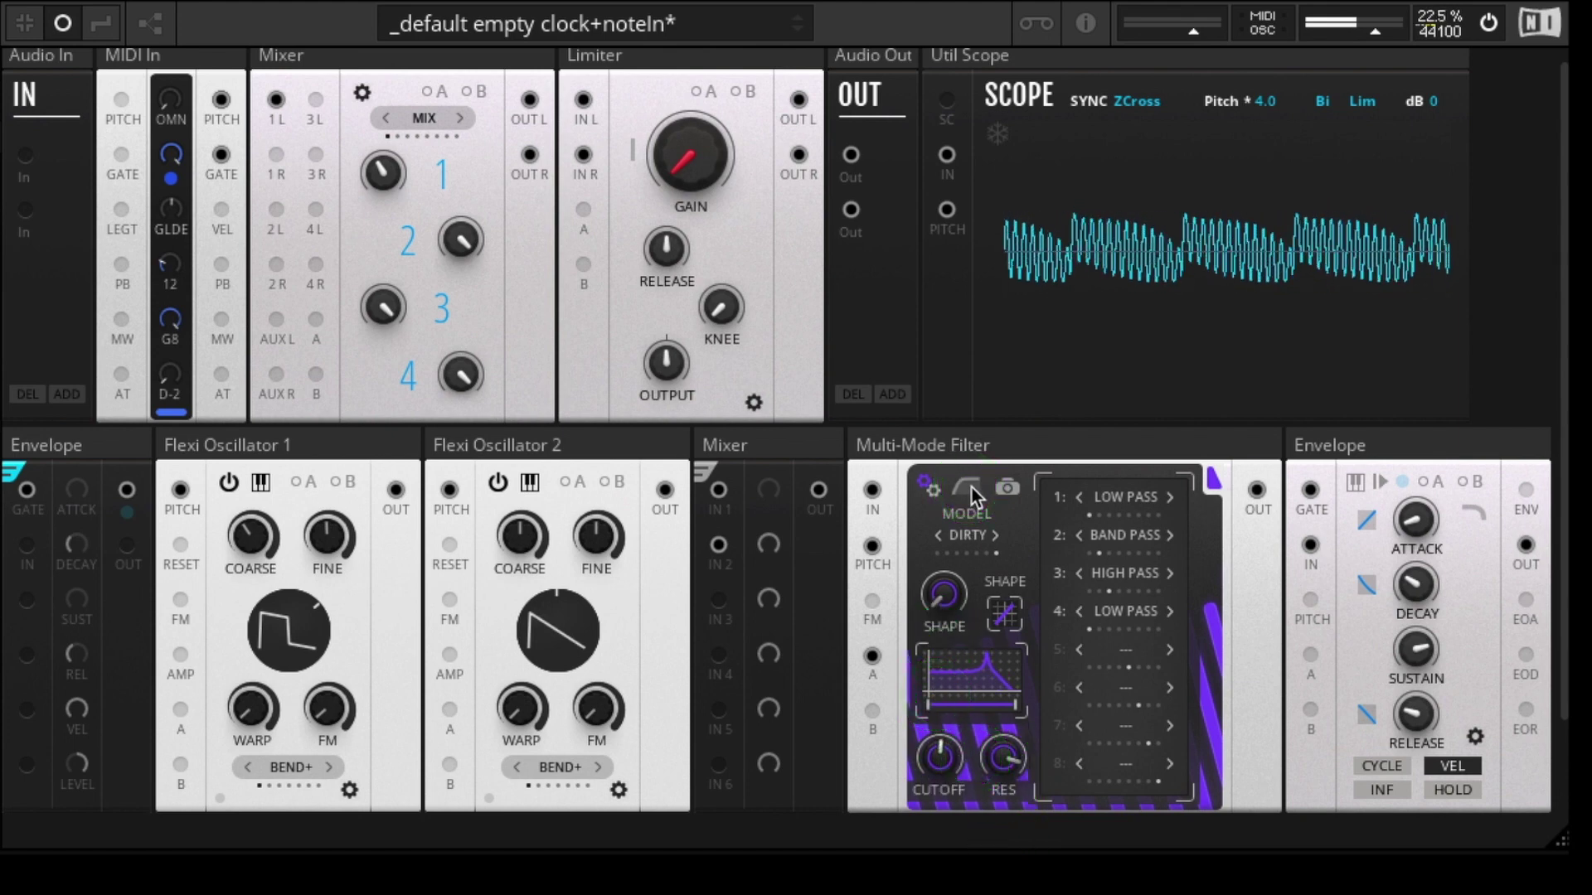
pyautogui.click(971, 487)
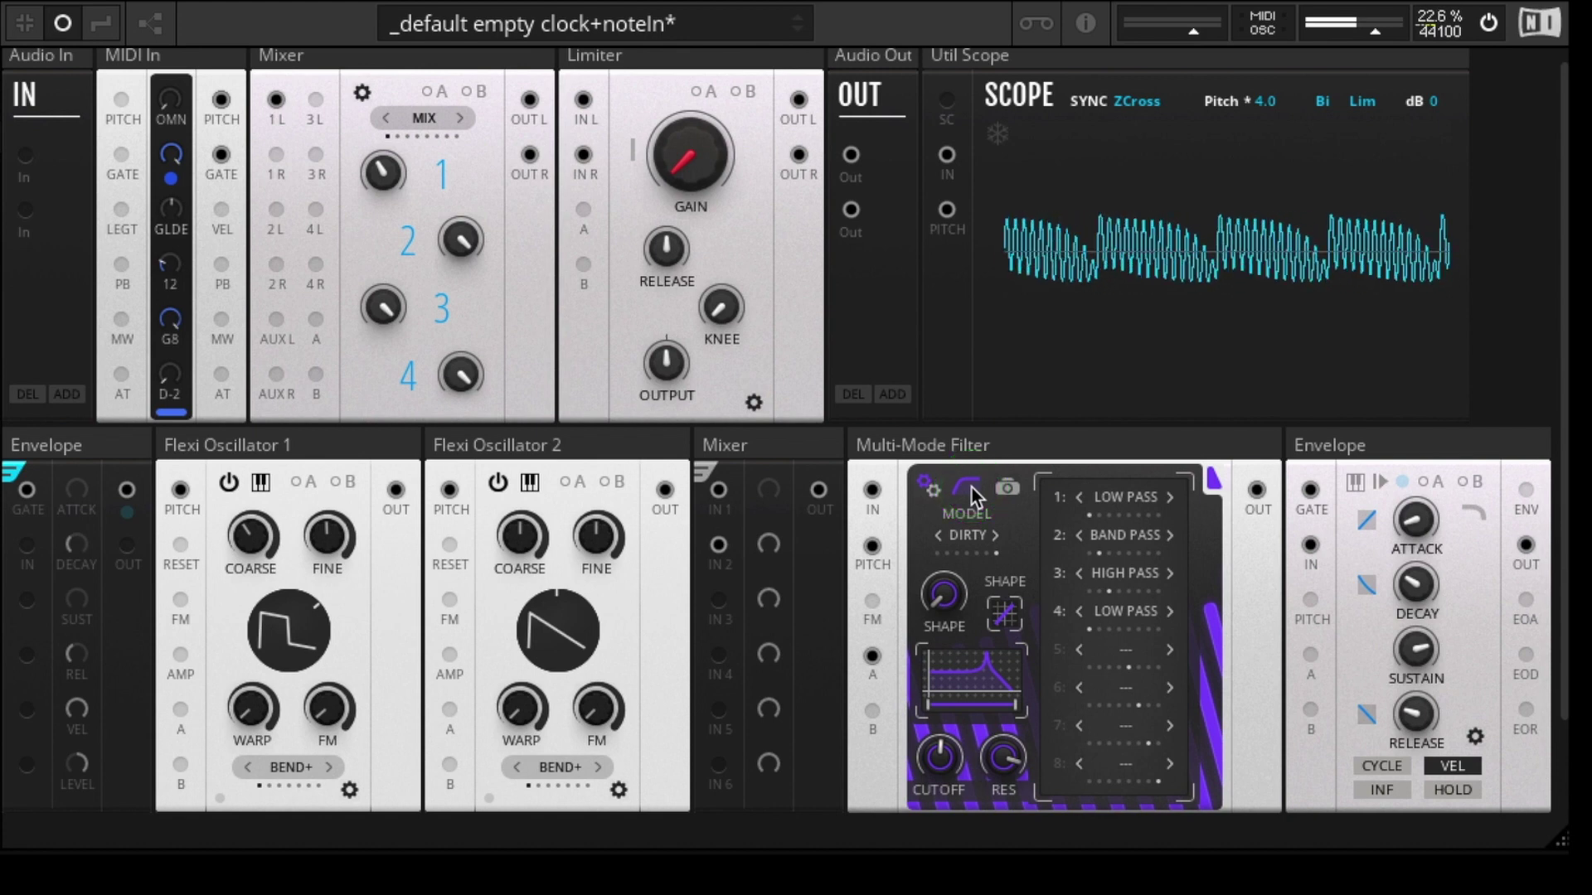
pyautogui.click(972, 488)
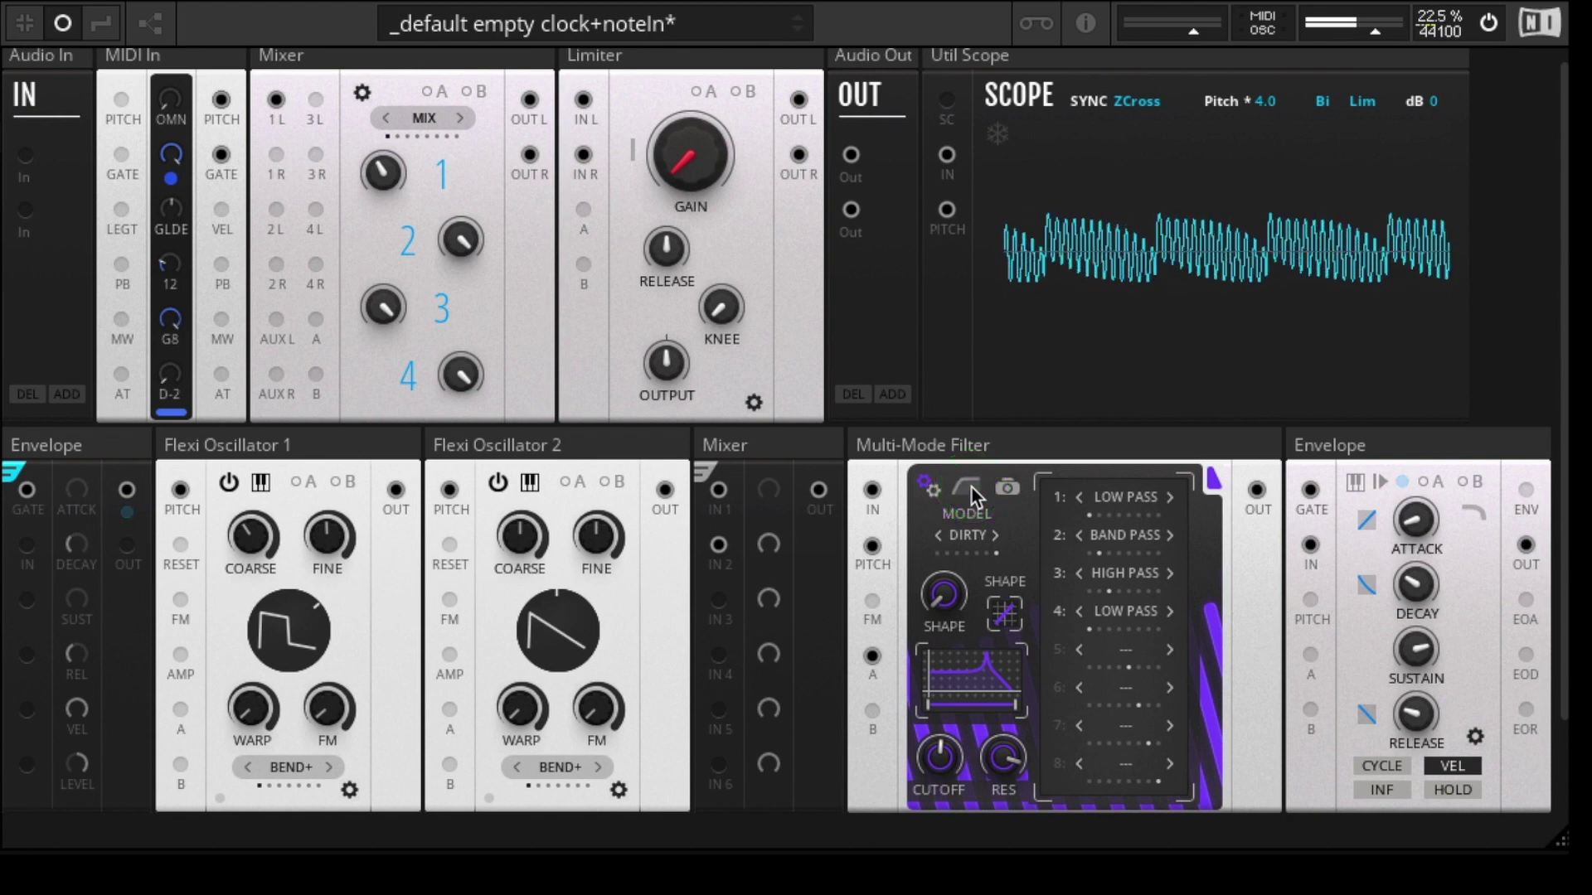
pyautogui.click(972, 488)
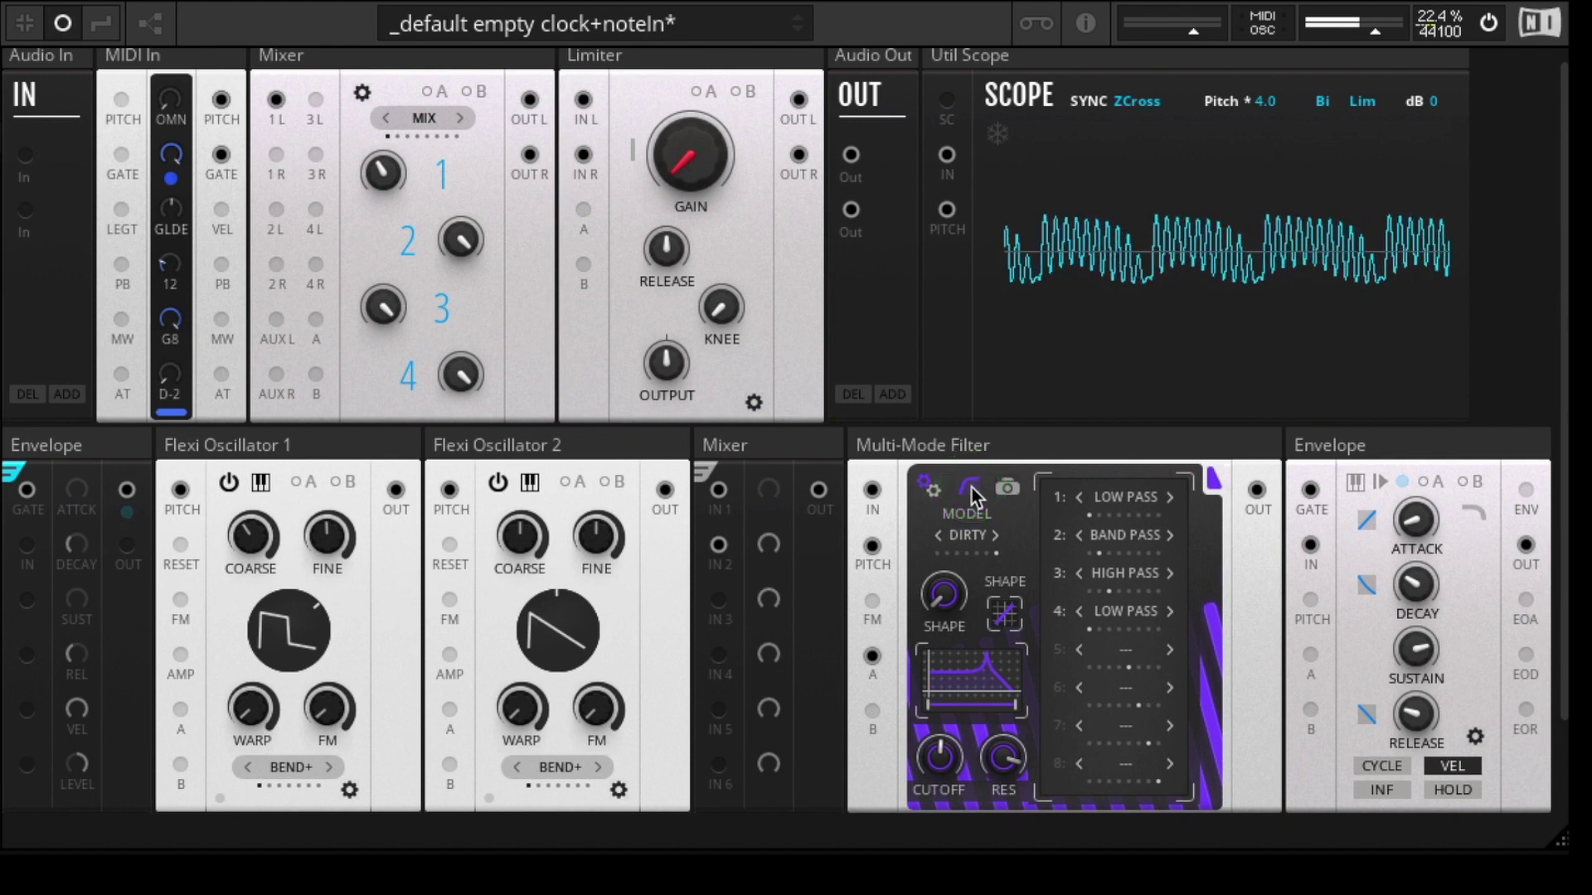
# - Lower the DIRTY filter's resonance to its minimum and raise its cutoff to its maximum
pyautogui.moveTo(998, 780); pyautogui.dragTo(997, 829)
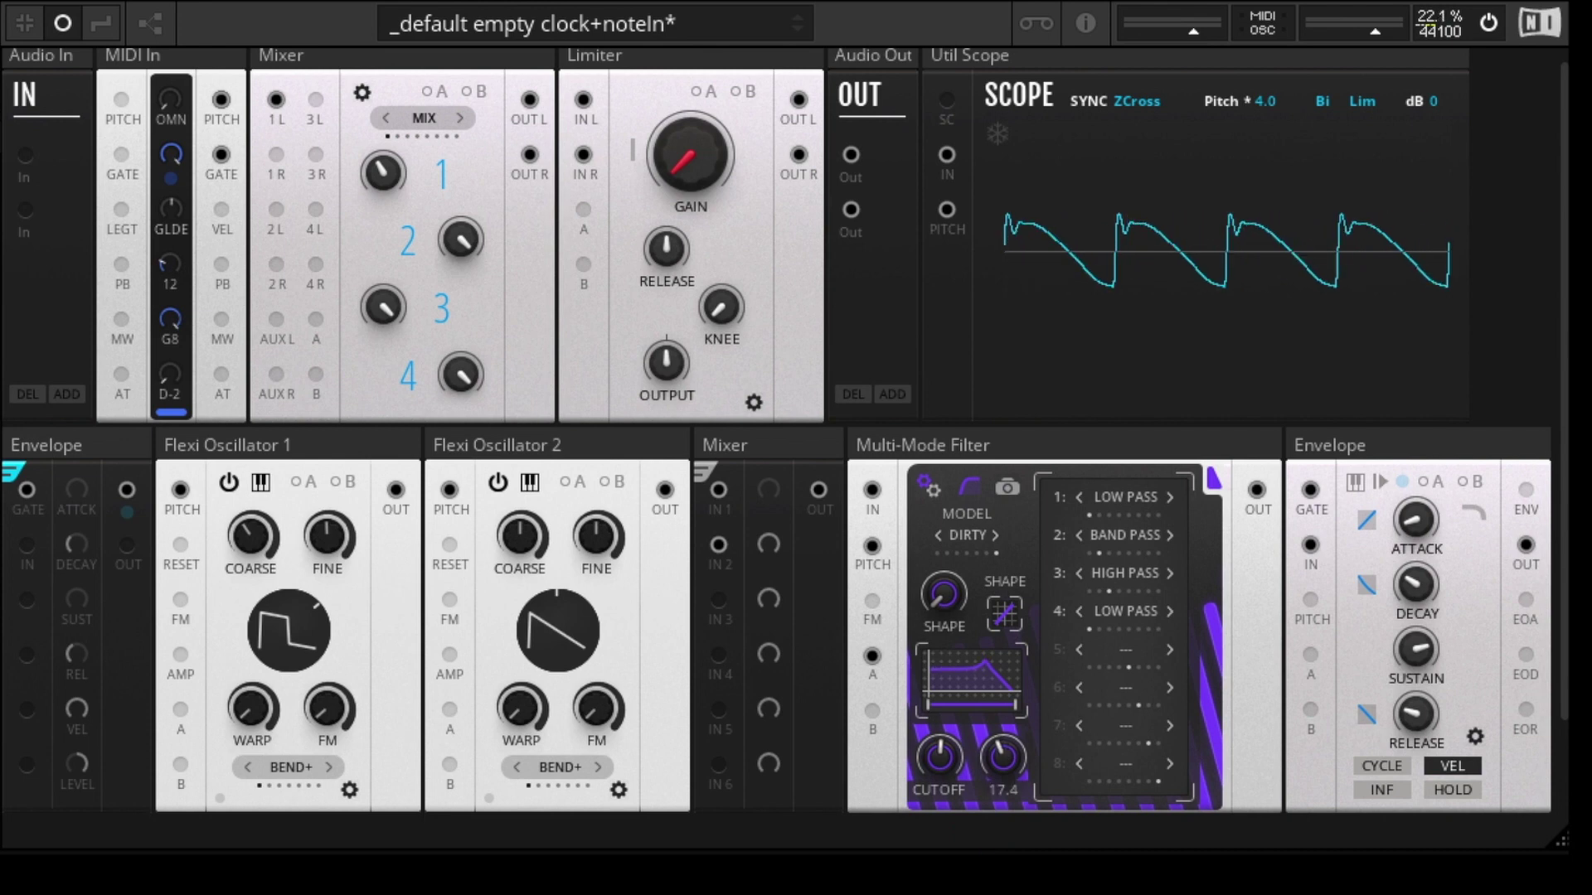
pyautogui.moveTo(945, 650); pyautogui.dragTo(958, 659)
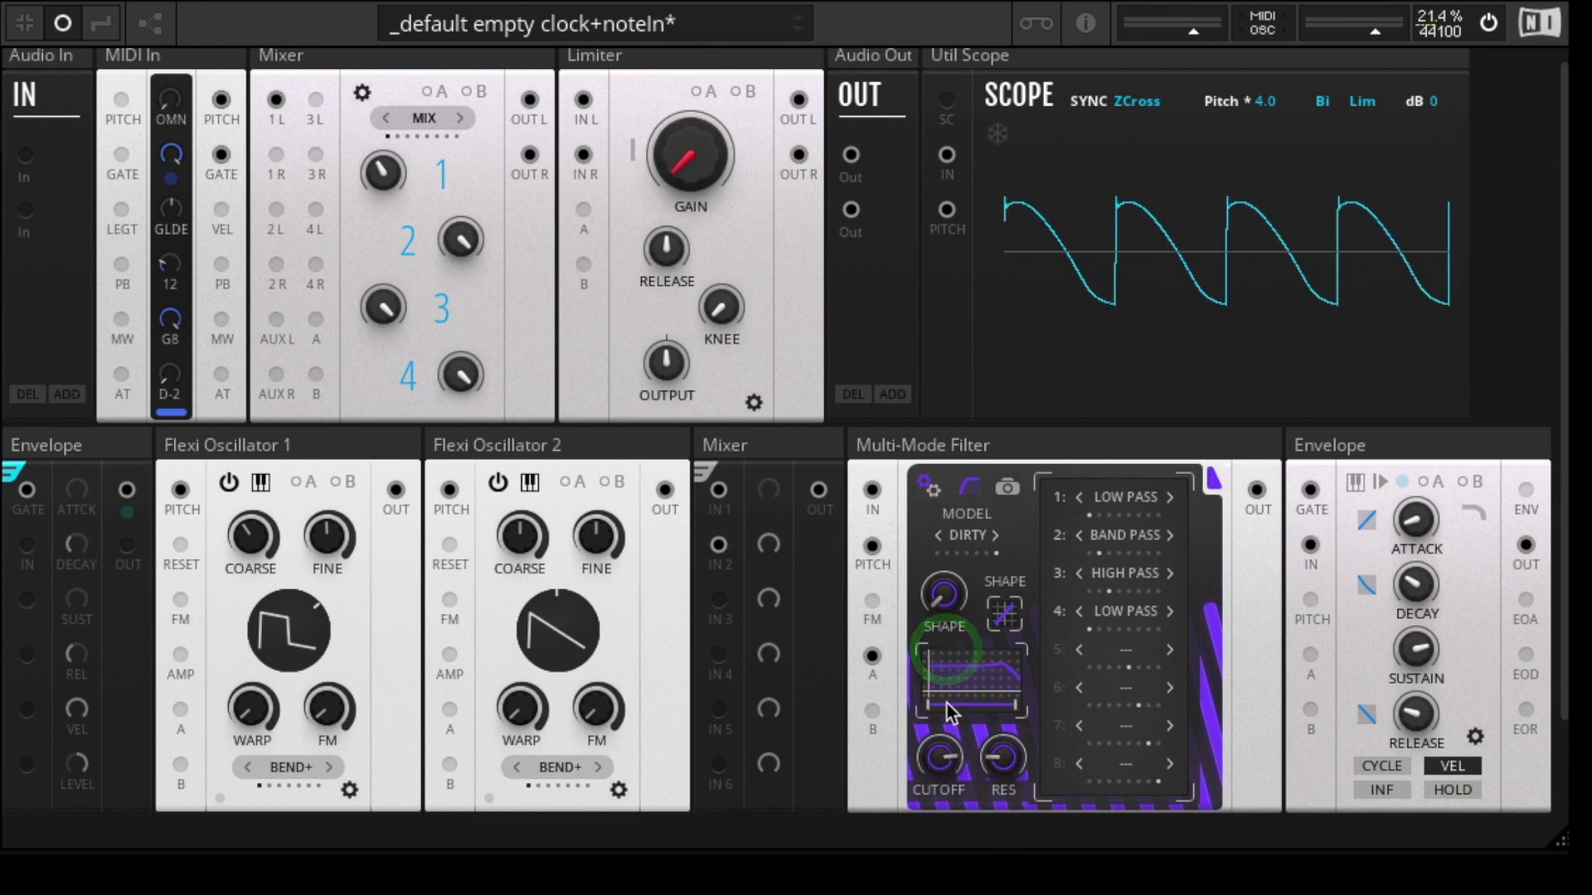
pyautogui.moveTo(941, 758); pyautogui.dragTo(941, 709)
pyautogui.moveTo(1001, 758); pyautogui.dragTo(1001, 829)
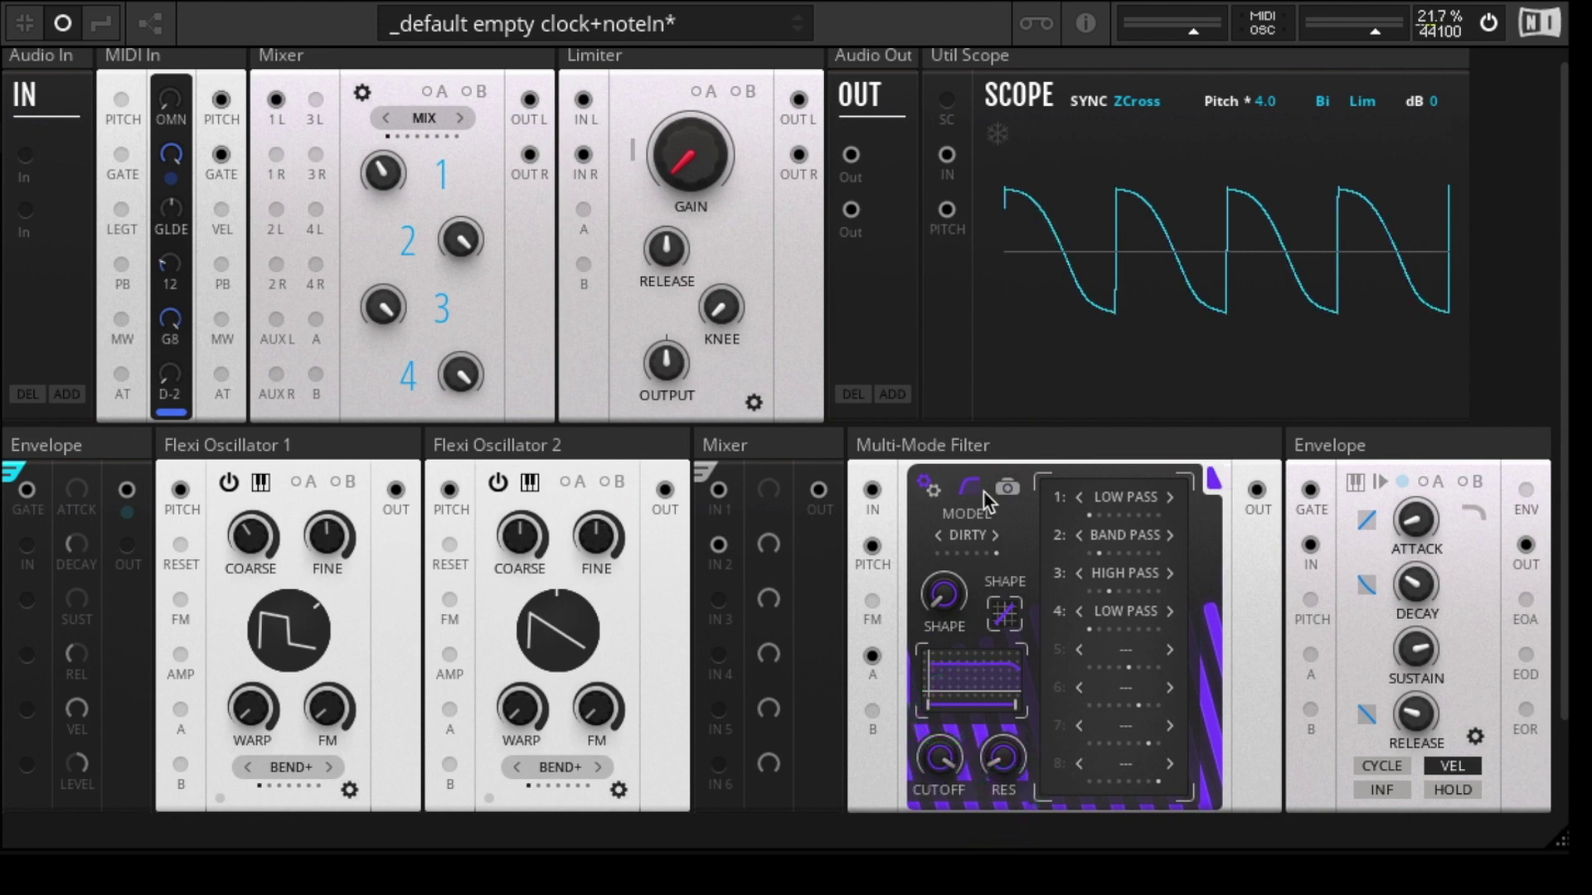
# - Switch the filter model to LAD A, lower the cutoff to about 1.09 kHz and sweep the SAT distortion amount into negative values
pyautogui.click(996, 535)
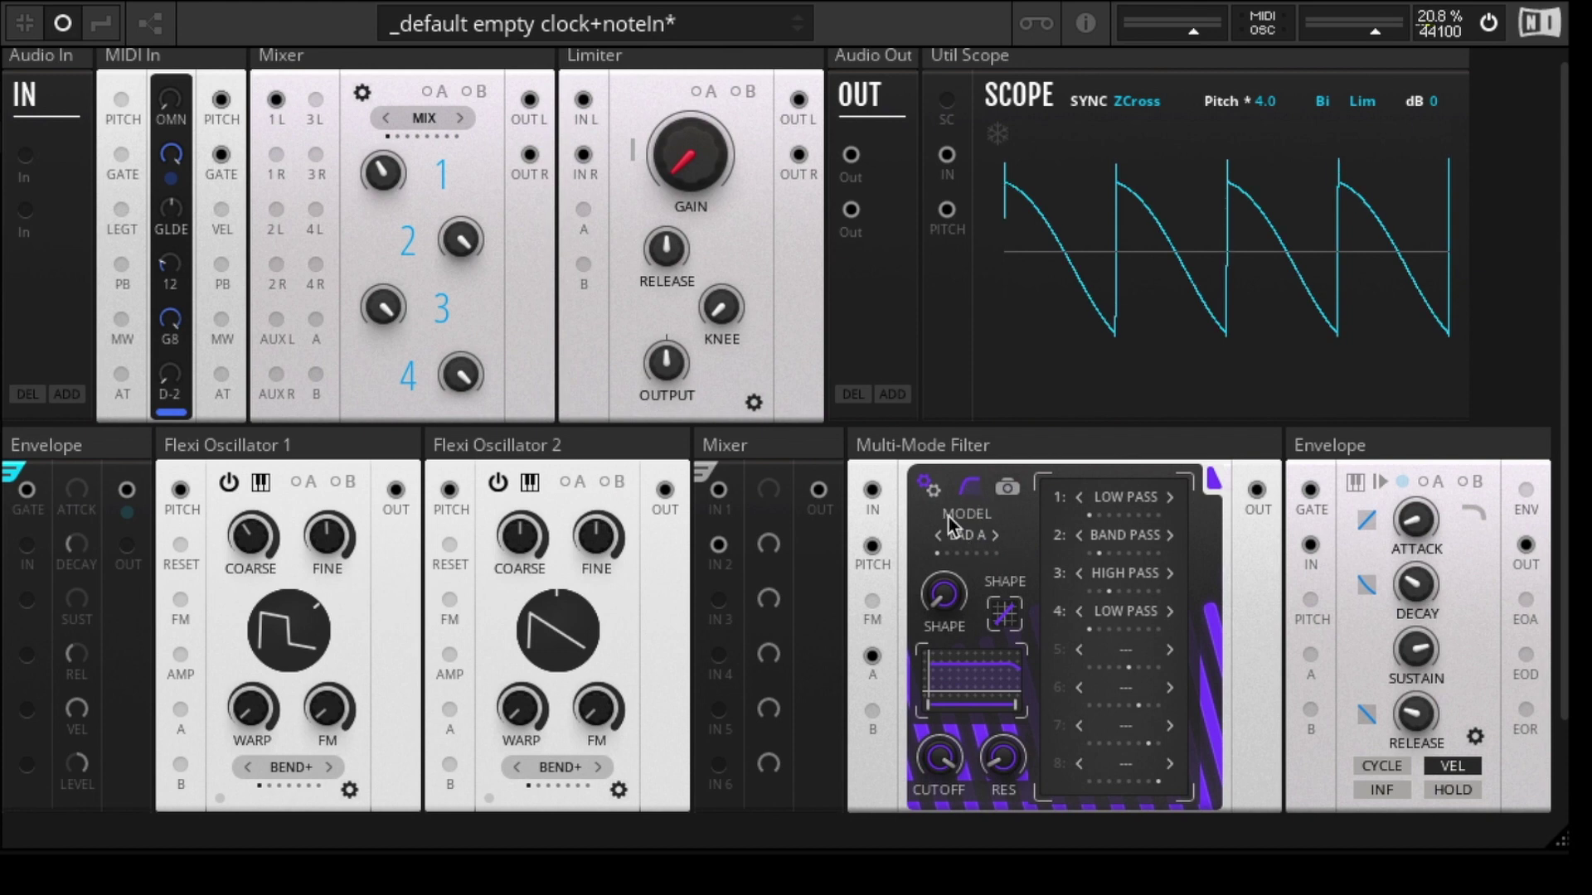
pyautogui.click(932, 489)
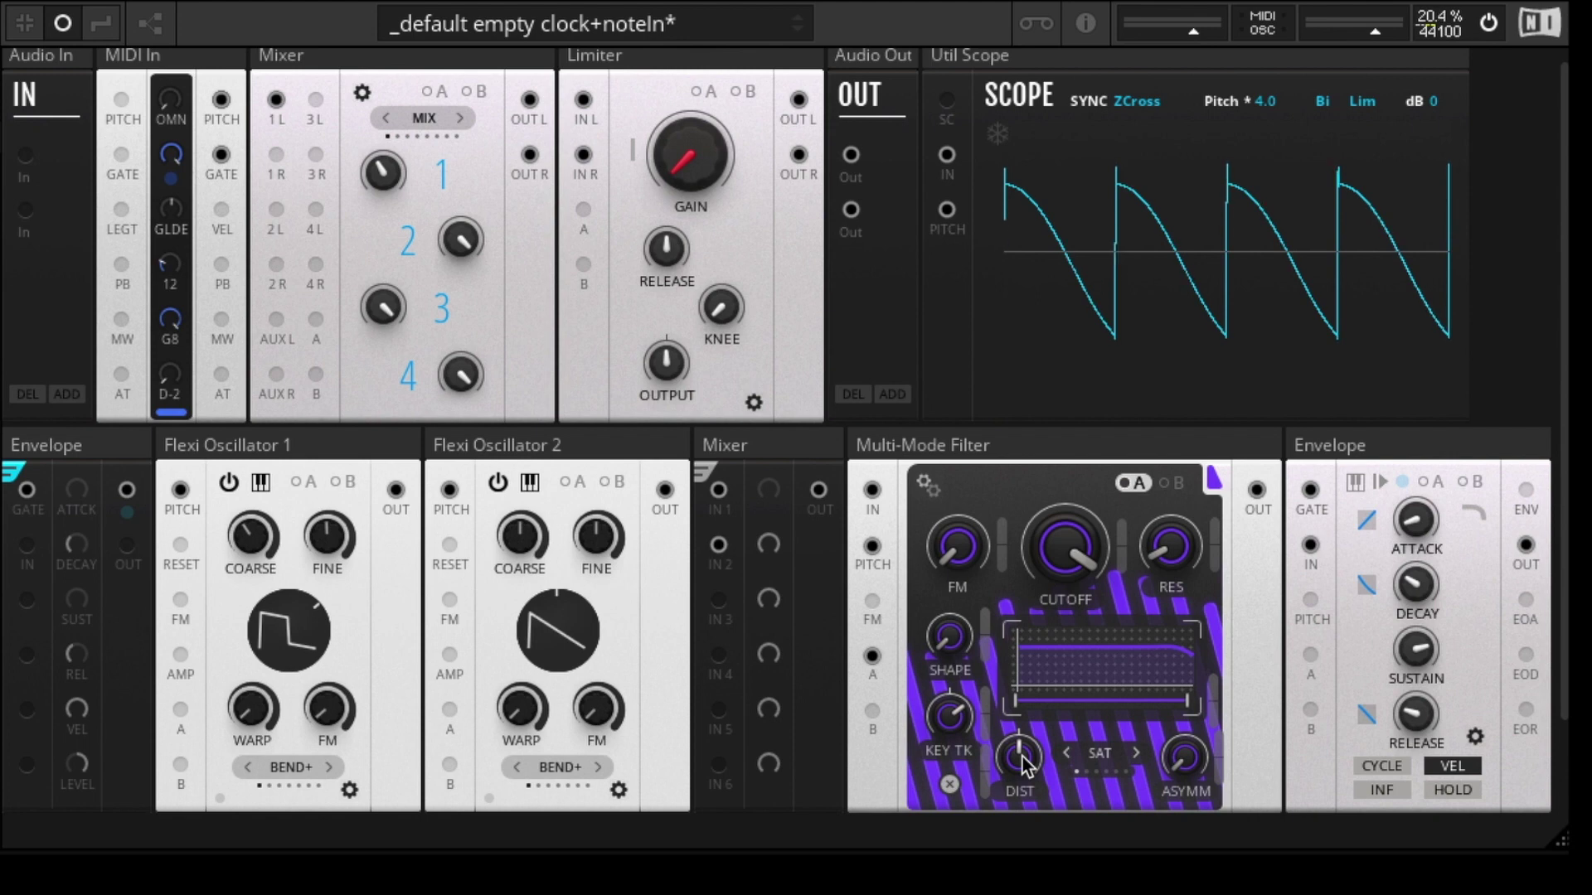
pyautogui.moveTo(1026, 767); pyautogui.dragTo(1024, 813)
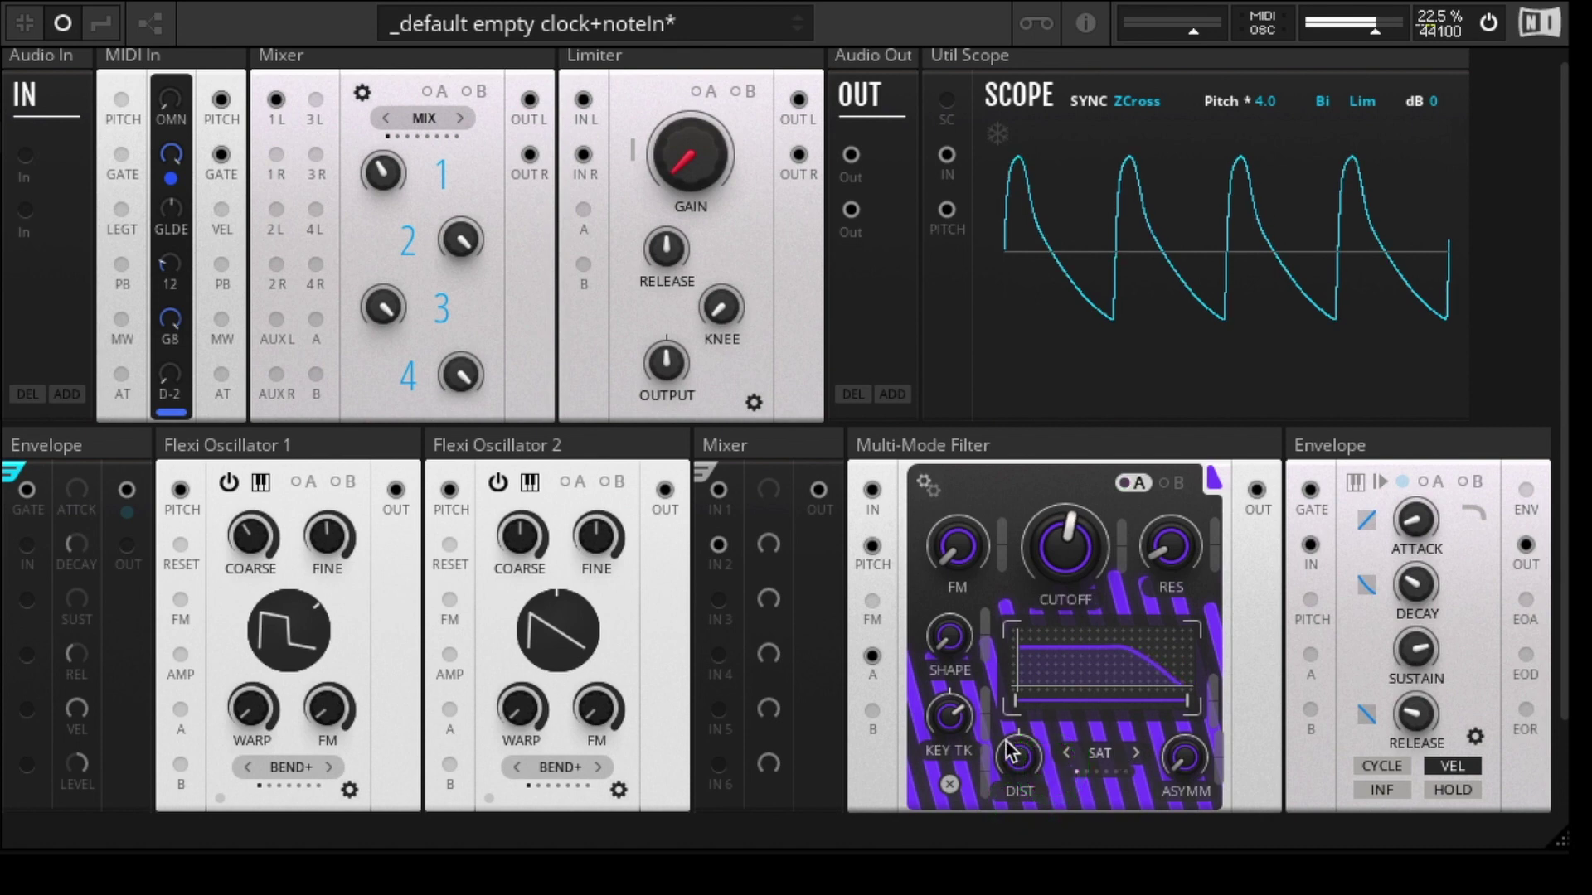
pyautogui.moveTo(1012, 753); pyautogui.dragTo(1024, 787)
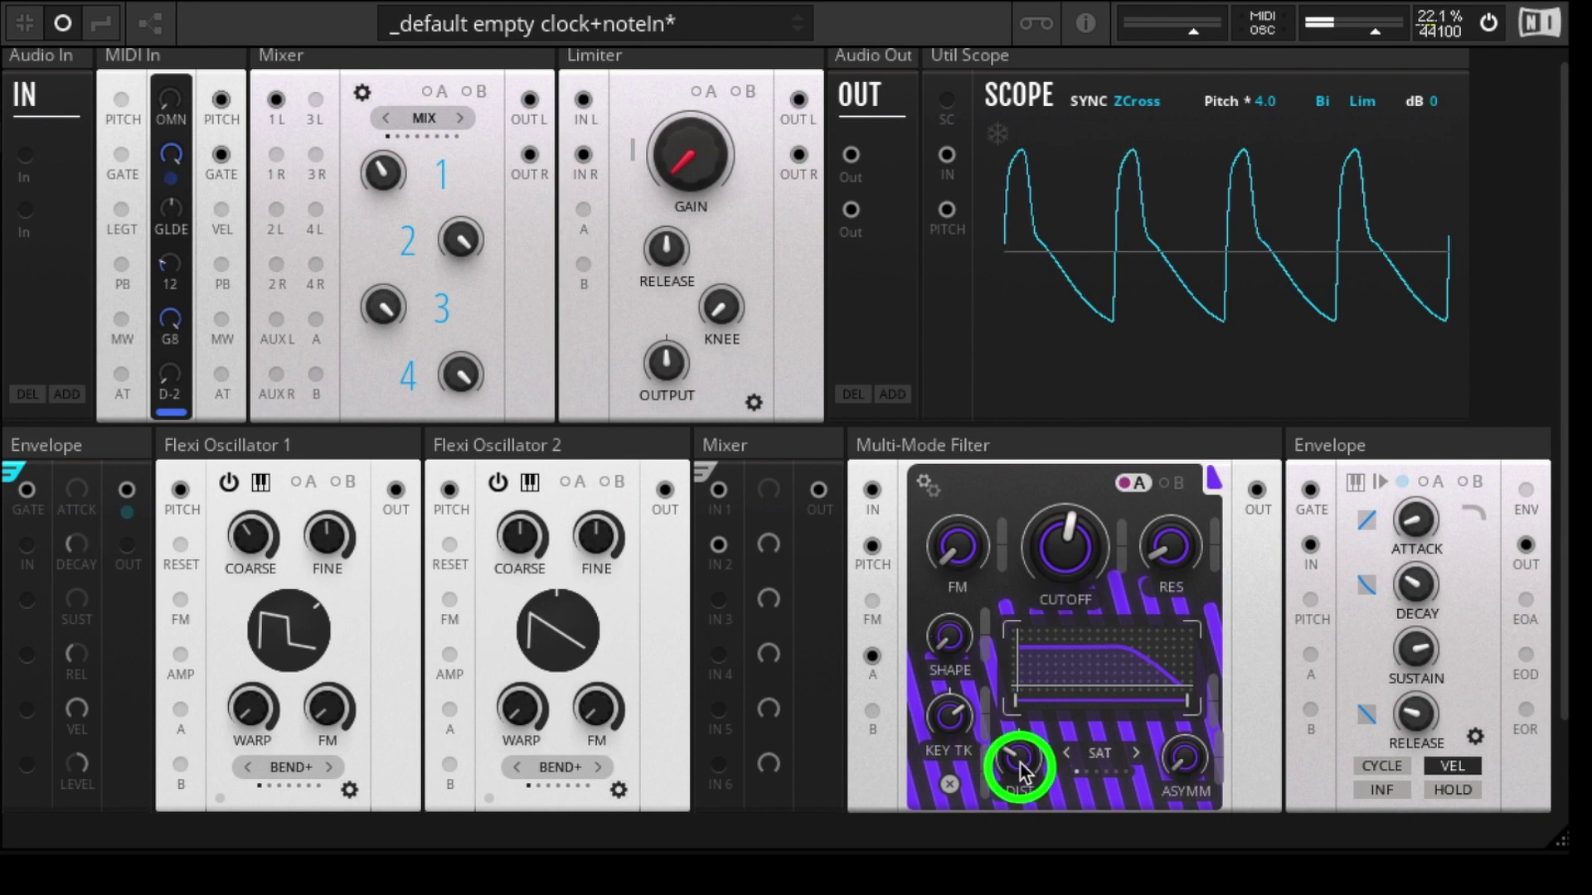
pyautogui.moveTo(1020, 763); pyautogui.dragTo(1023, 703)
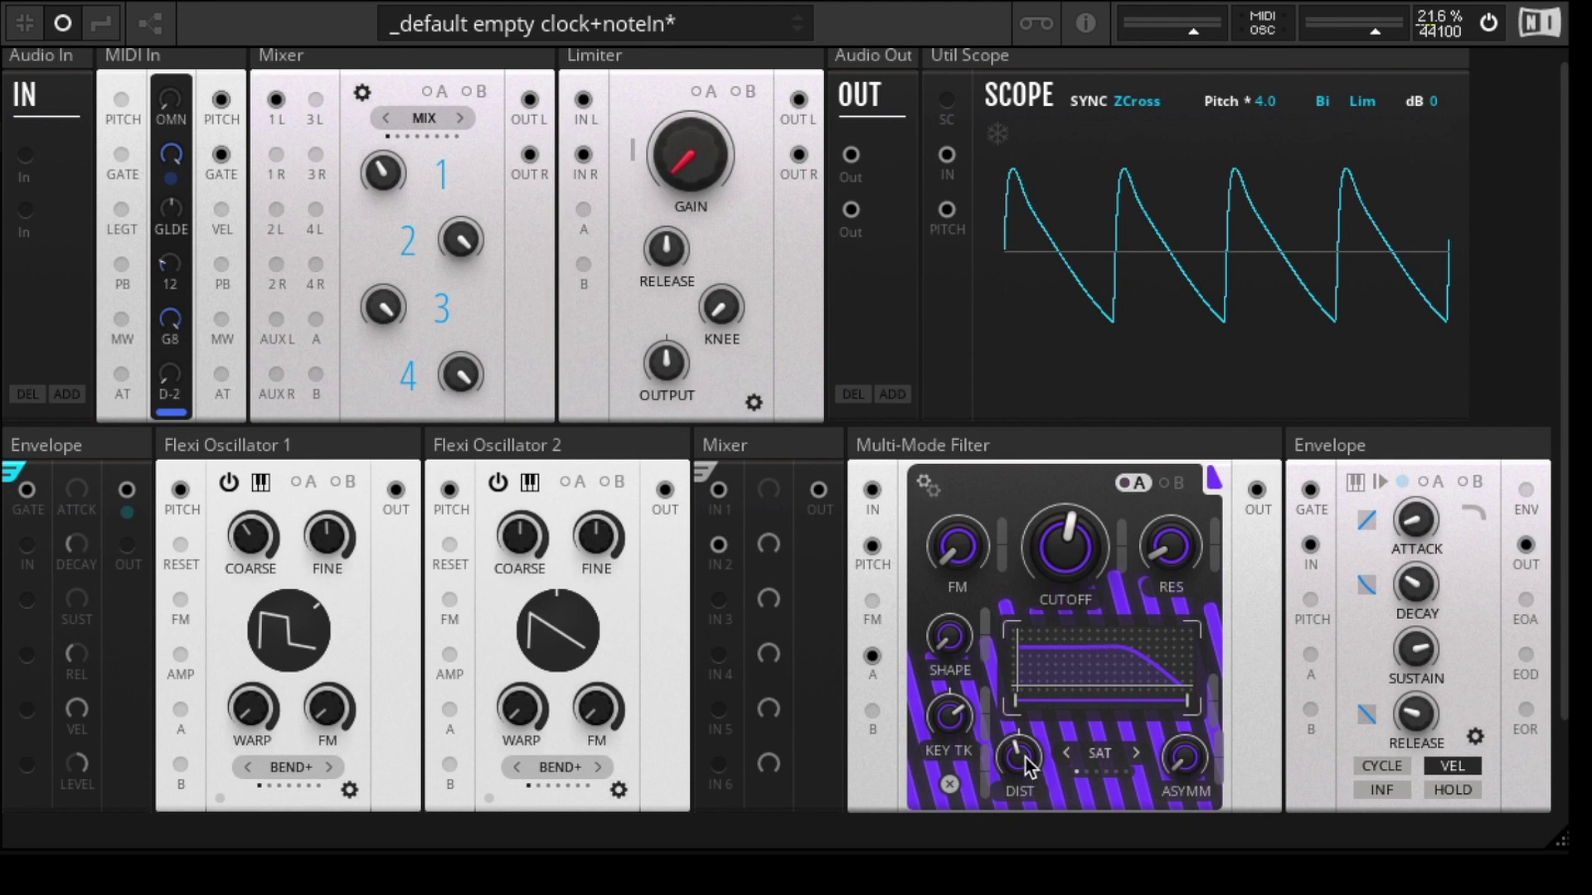
pyautogui.moveTo(1025, 758); pyautogui.dragTo(1018, 829)
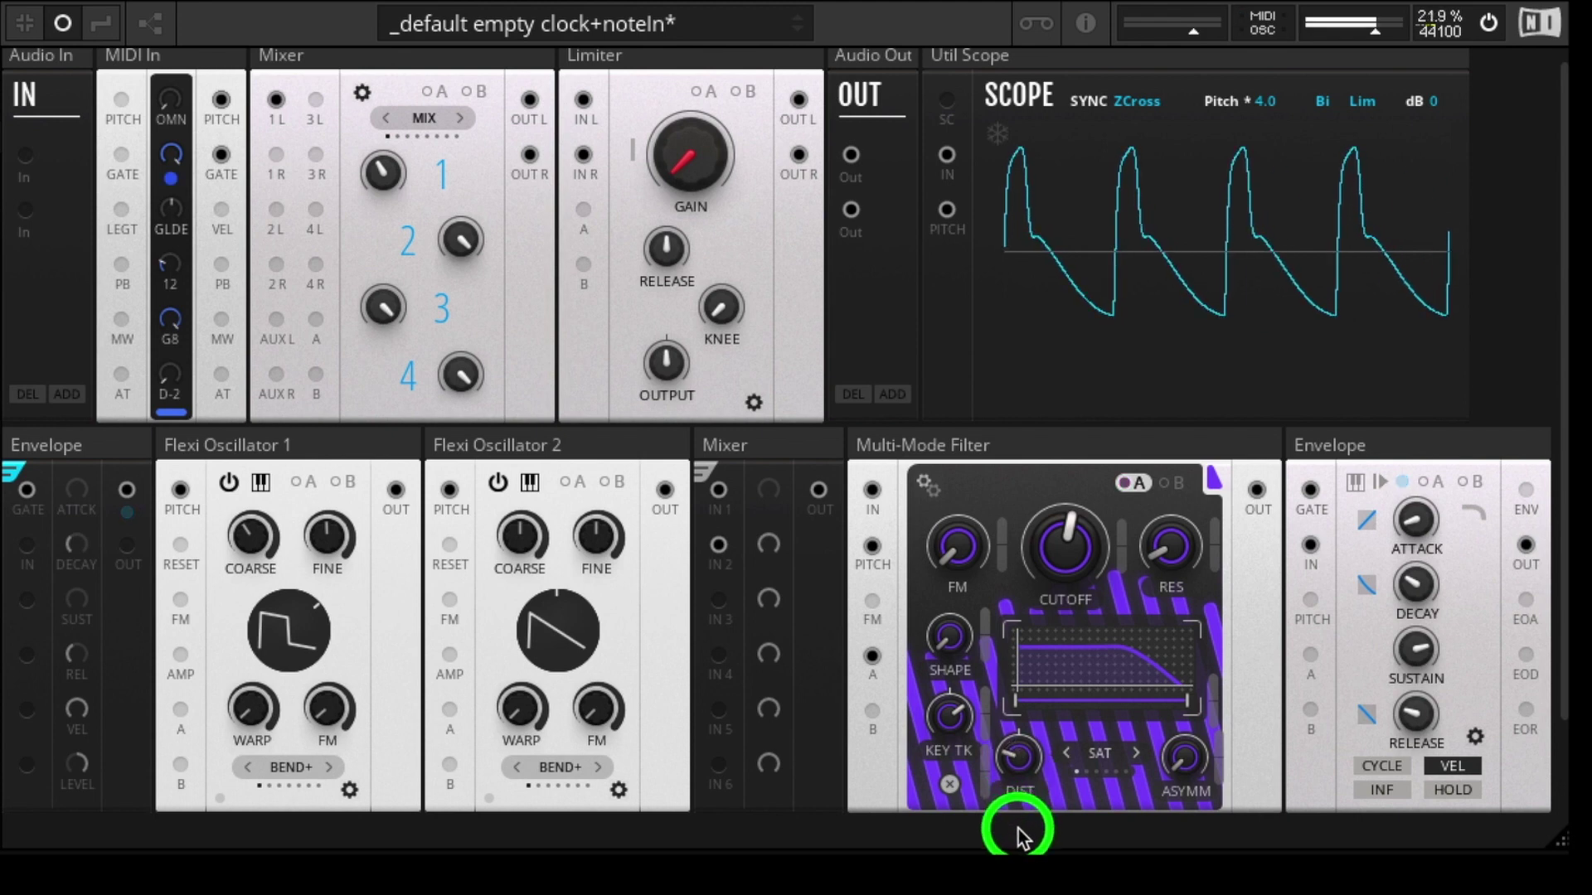
# - Raise the filter's cutoff close to its maximum and lower the distortion amount further into negative values
pyautogui.moveTo(1065, 547)
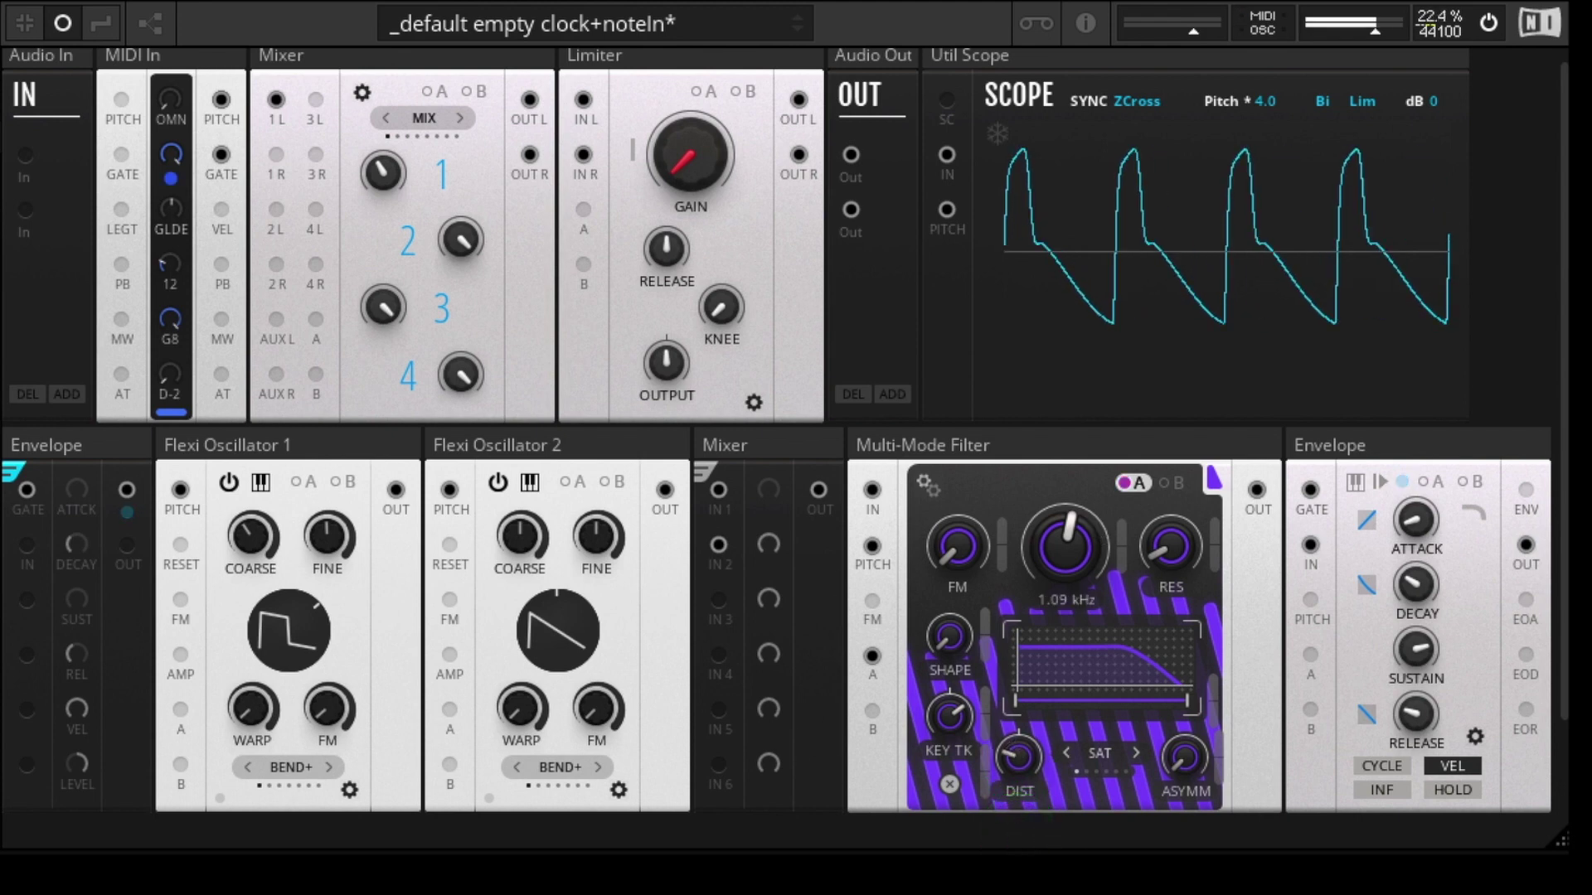
pyautogui.moveTo(1062, 531); pyautogui.dragTo(1087, 371)
pyautogui.moveTo(1018, 758); pyautogui.dragTo(1015, 814)
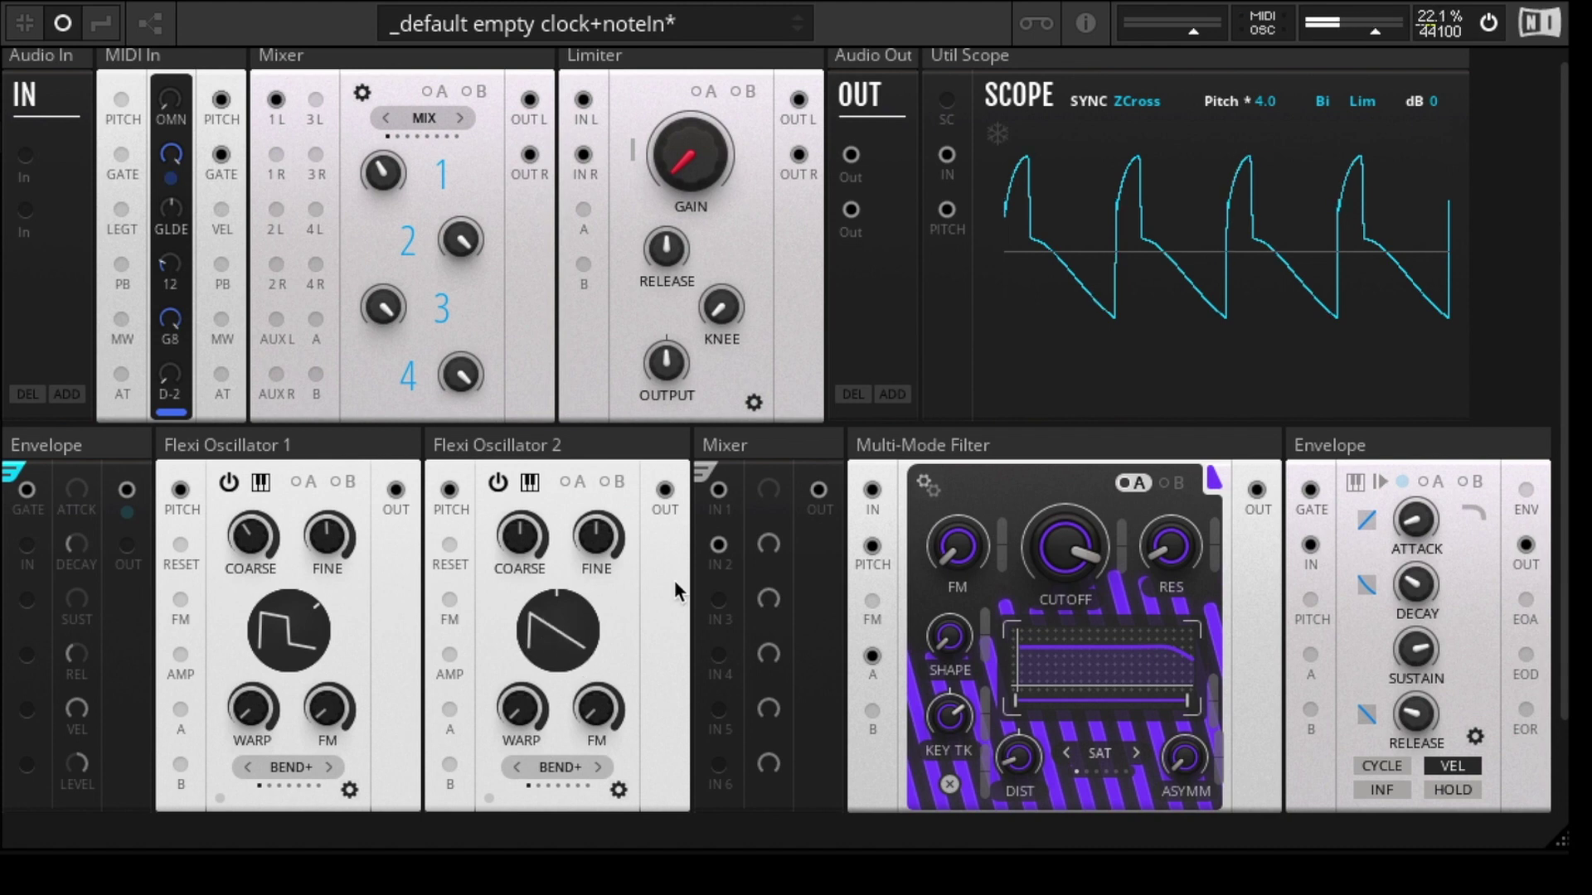
# - Raise the mixer's first input to blend in Flexi Oscillator 1, and set Flexi Oscillator 2's fine tuning to 1.9
pyautogui.moveTo(767, 499); pyautogui.dragTo(793, 237)
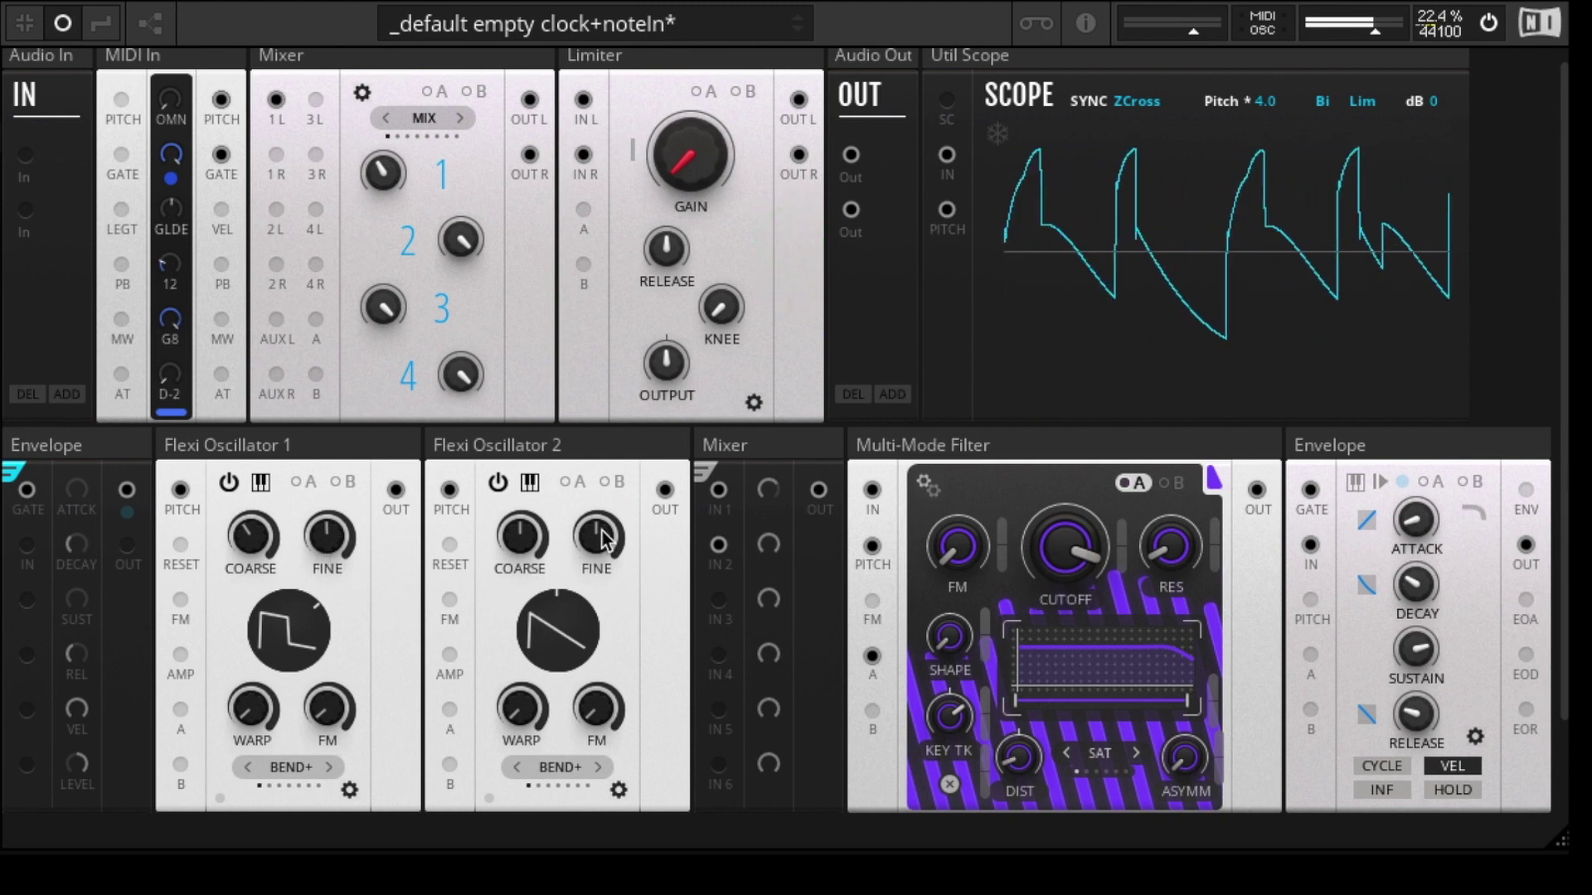
pyautogui.moveTo(599, 537); pyautogui.dragTo(609, 539)
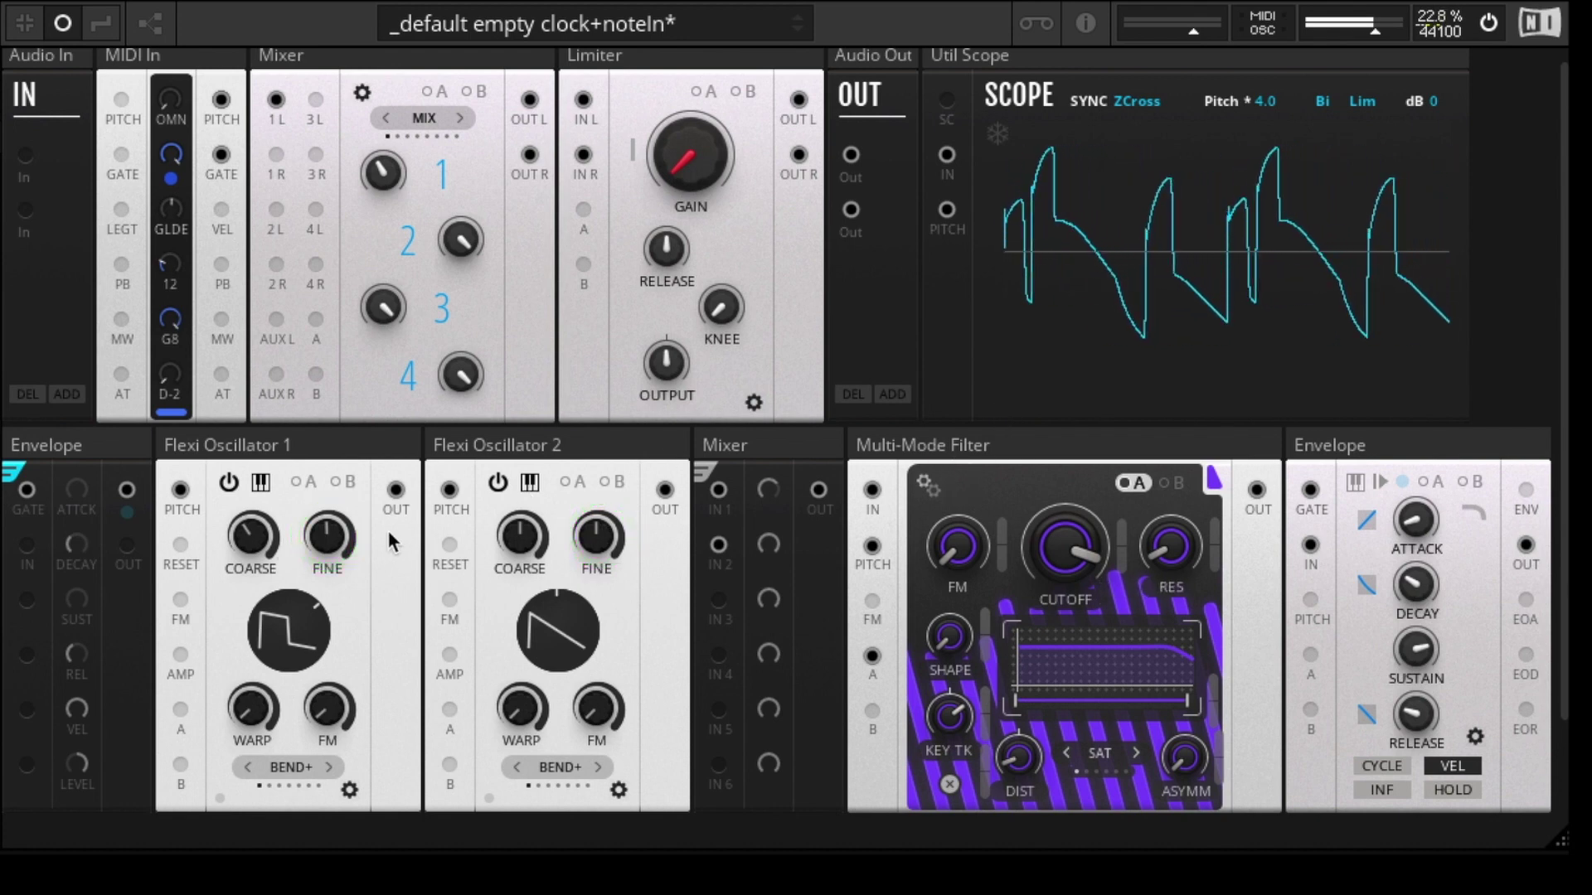
pyautogui.click(608, 543)
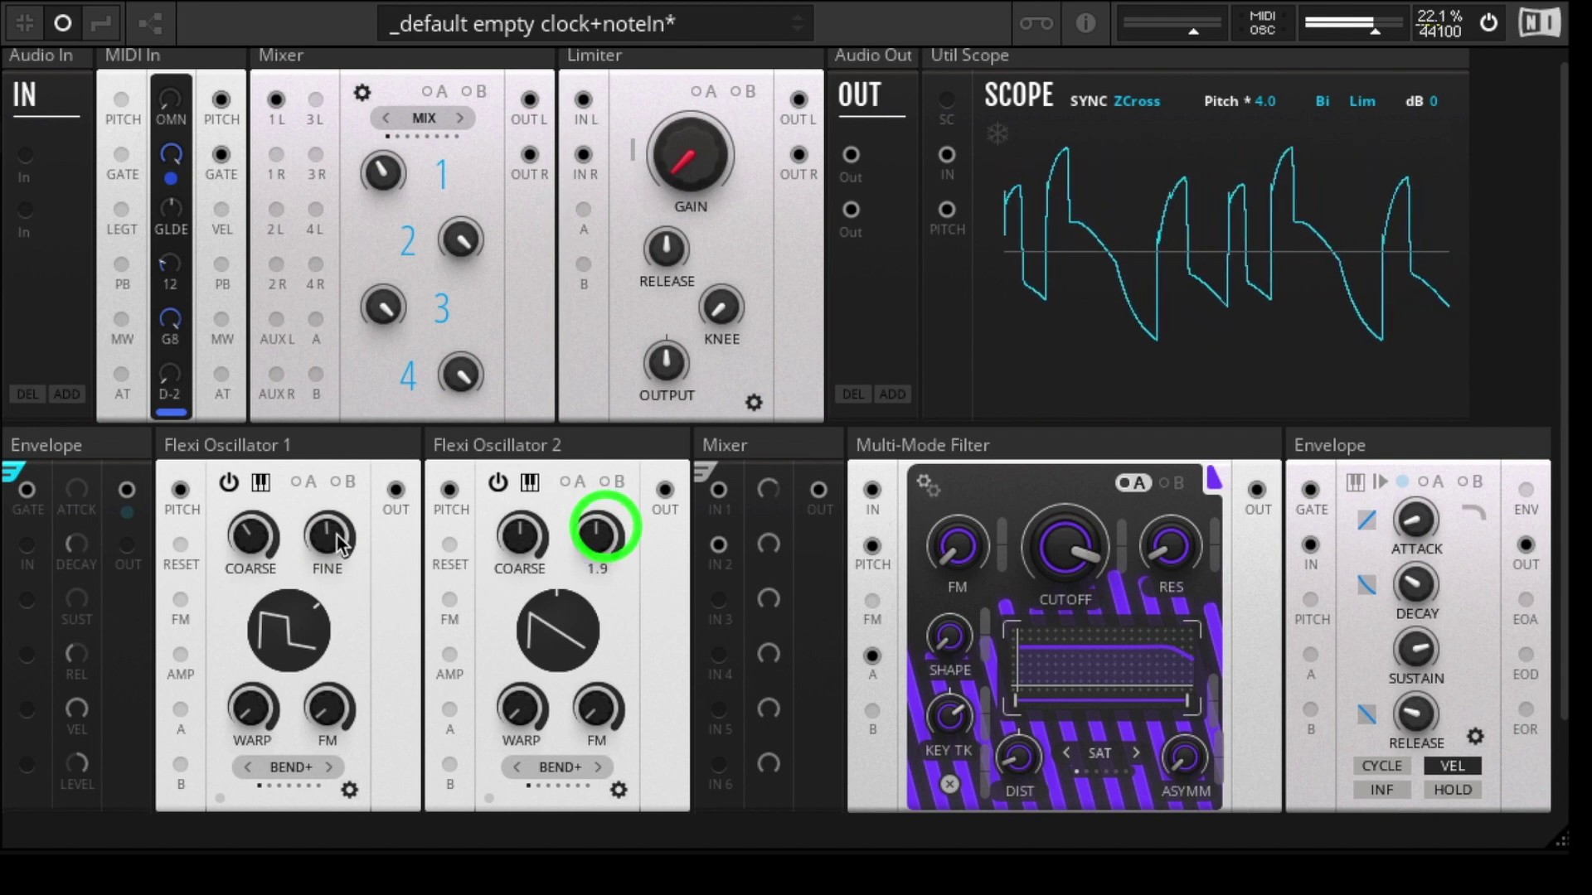
# - Lower the filter cutoff to about 1.06 kHz and sweep the distortion asymmetry up to about 63.5, leaving it at about 7.6
pyautogui.moveTo(1064, 559); pyautogui.dragTo(1021, 779)
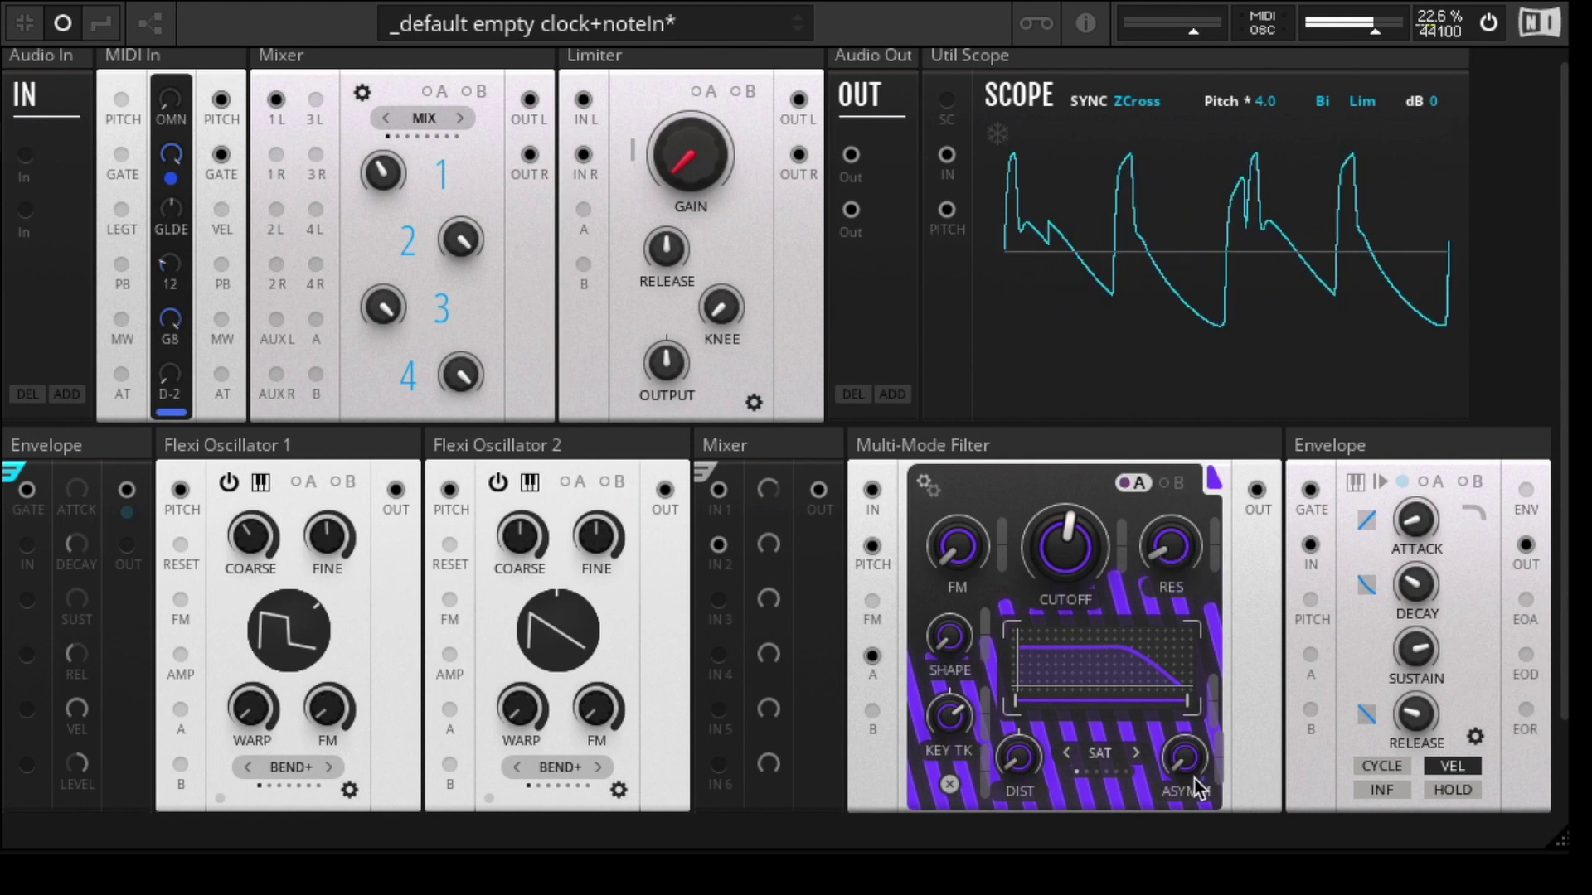
pyautogui.moveTo(1195, 780); pyautogui.dragTo(1198, 555)
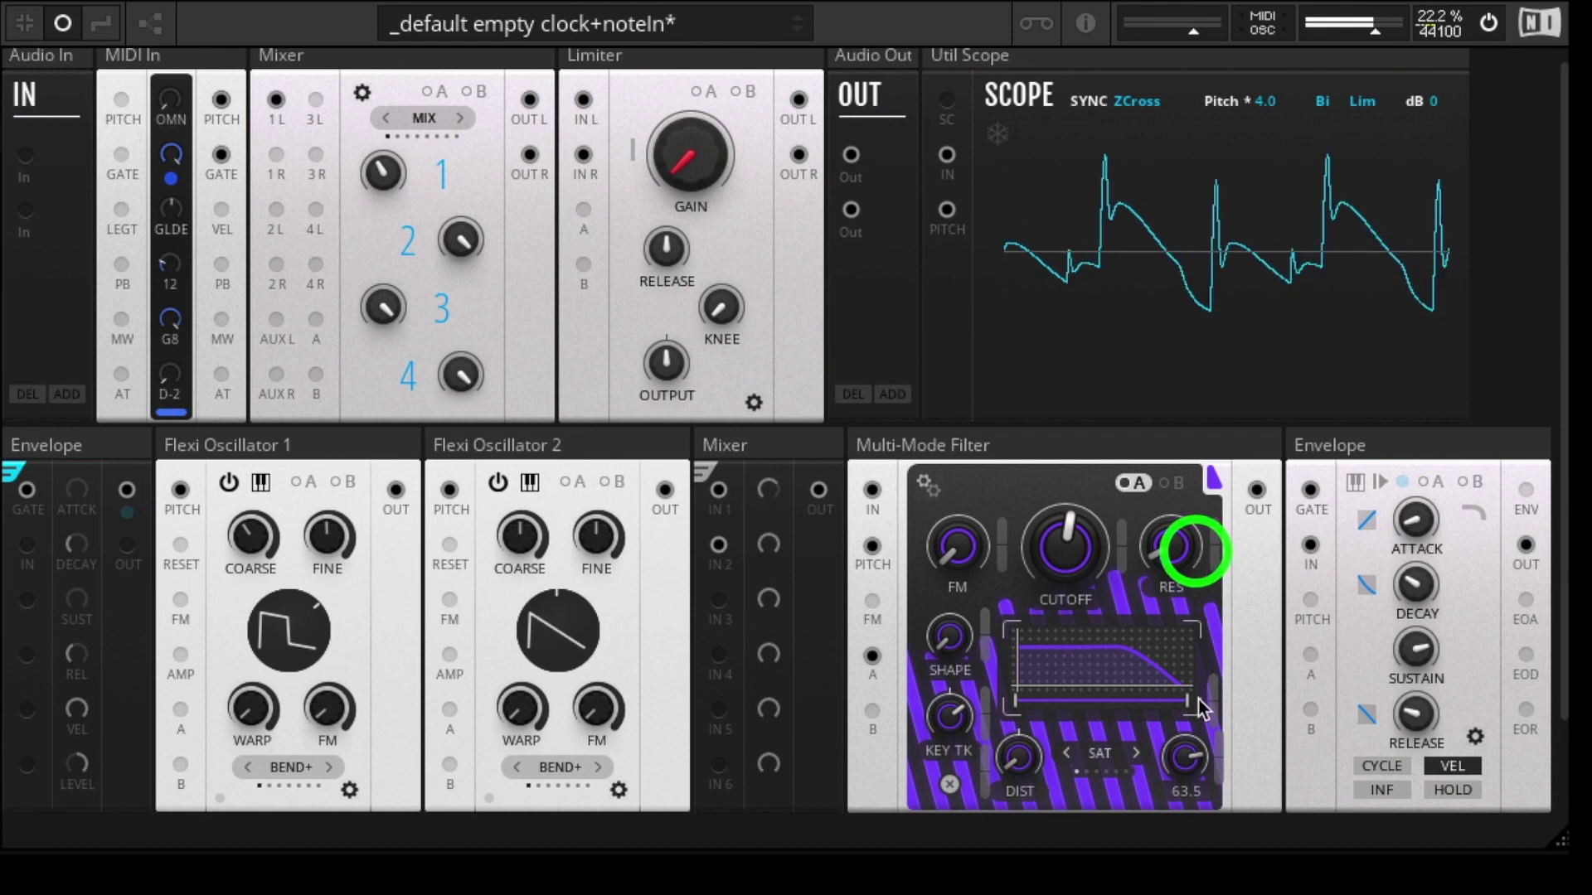
pyautogui.moveTo(1191, 767); pyautogui.dragTo(1184, 829)
pyautogui.click(1186, 767)
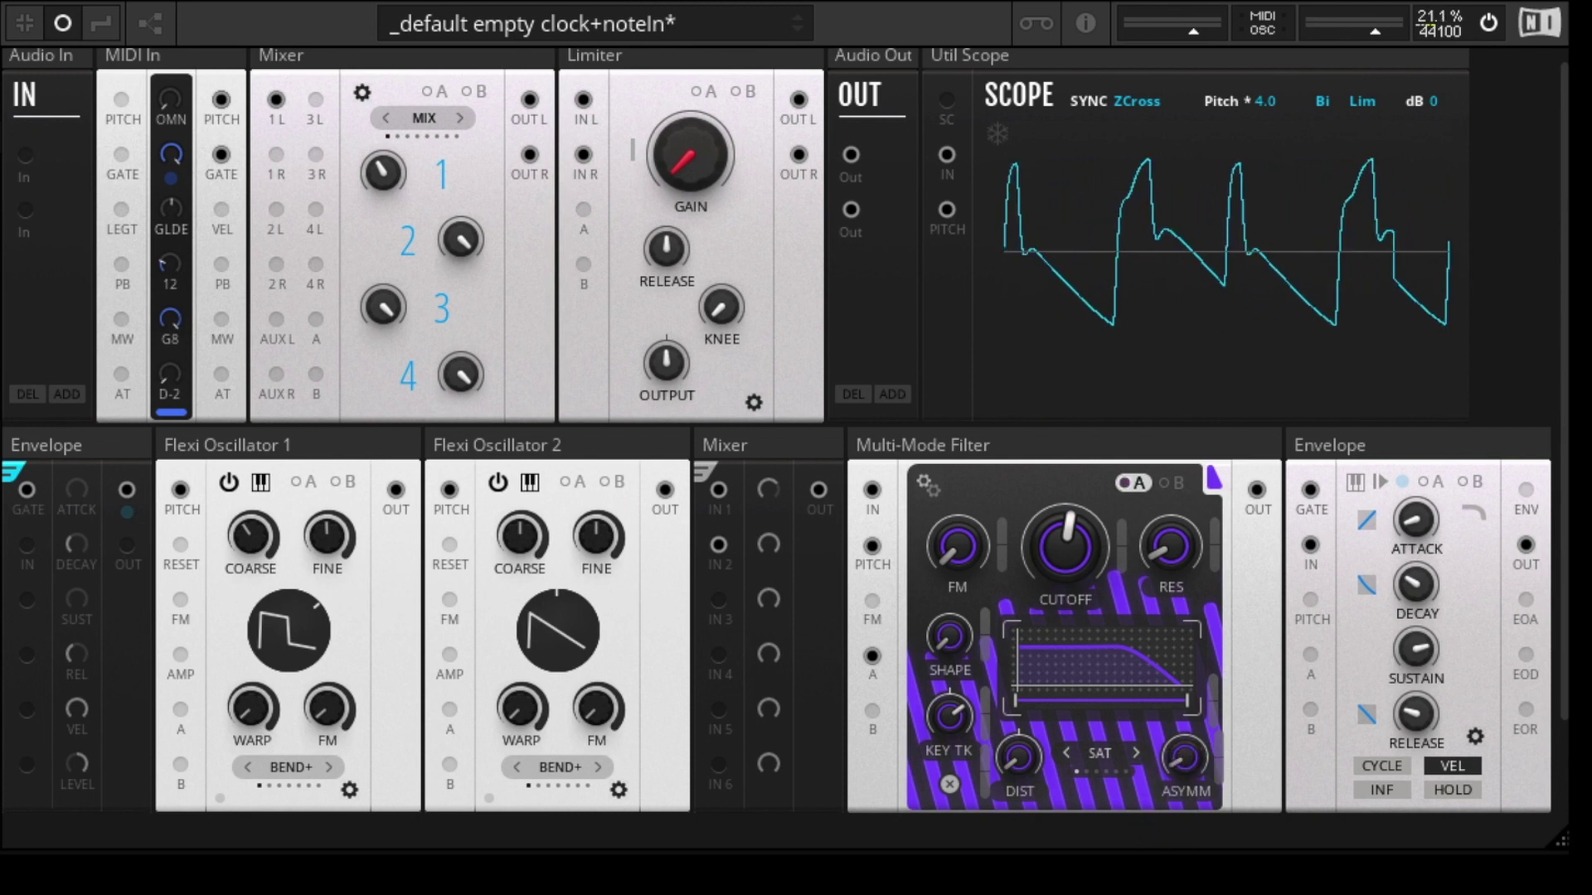
pyautogui.moveTo(1176, 752)
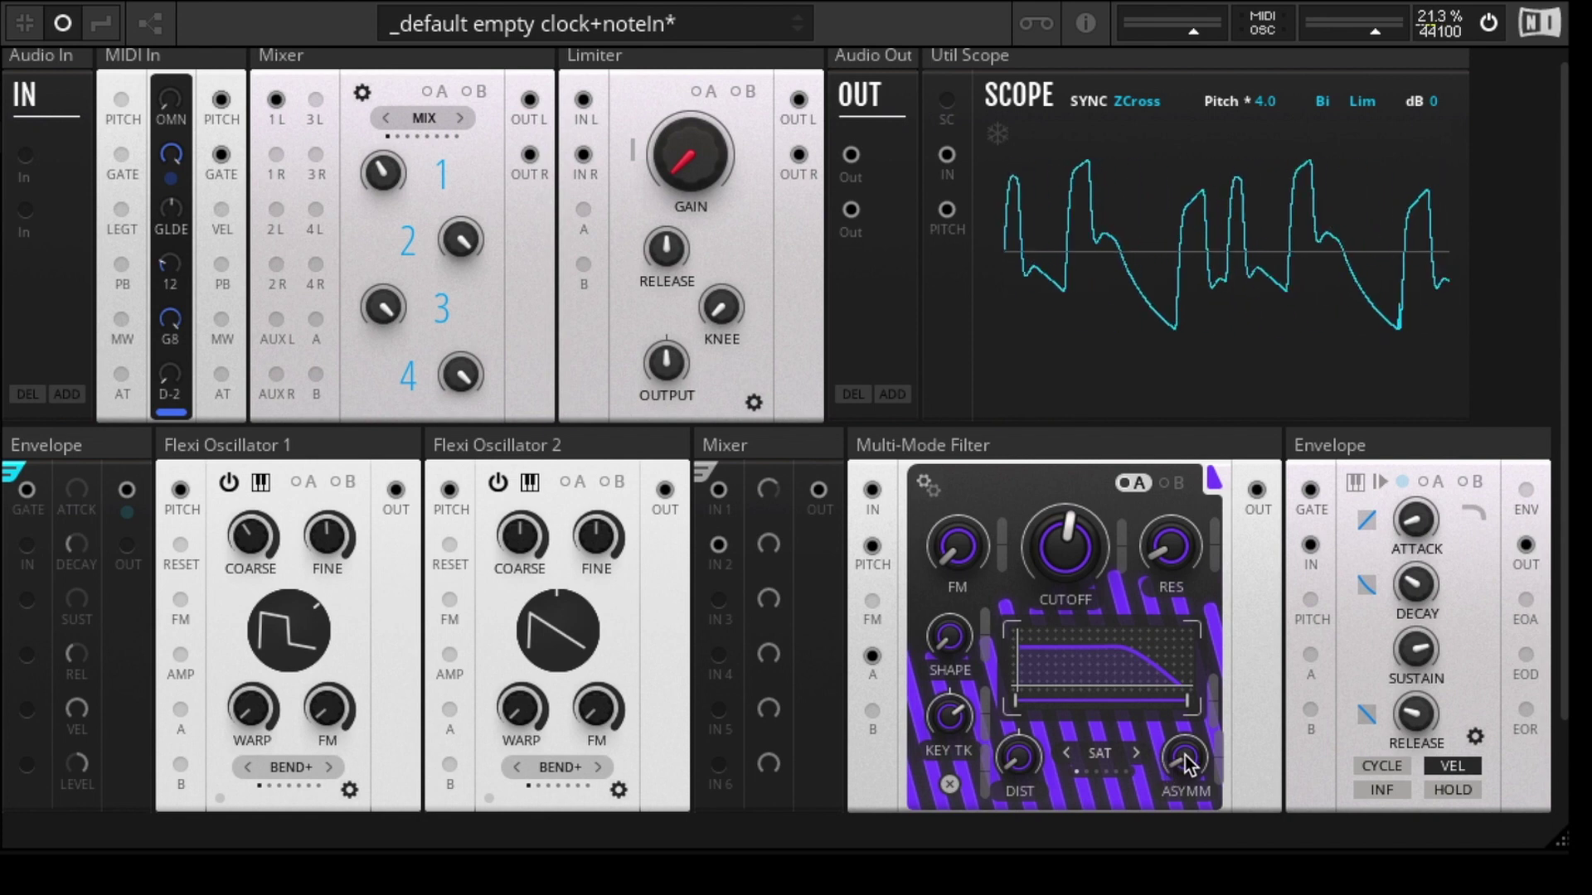
pyautogui.moveTo(1186, 761); pyautogui.dragTo(1191, 678)
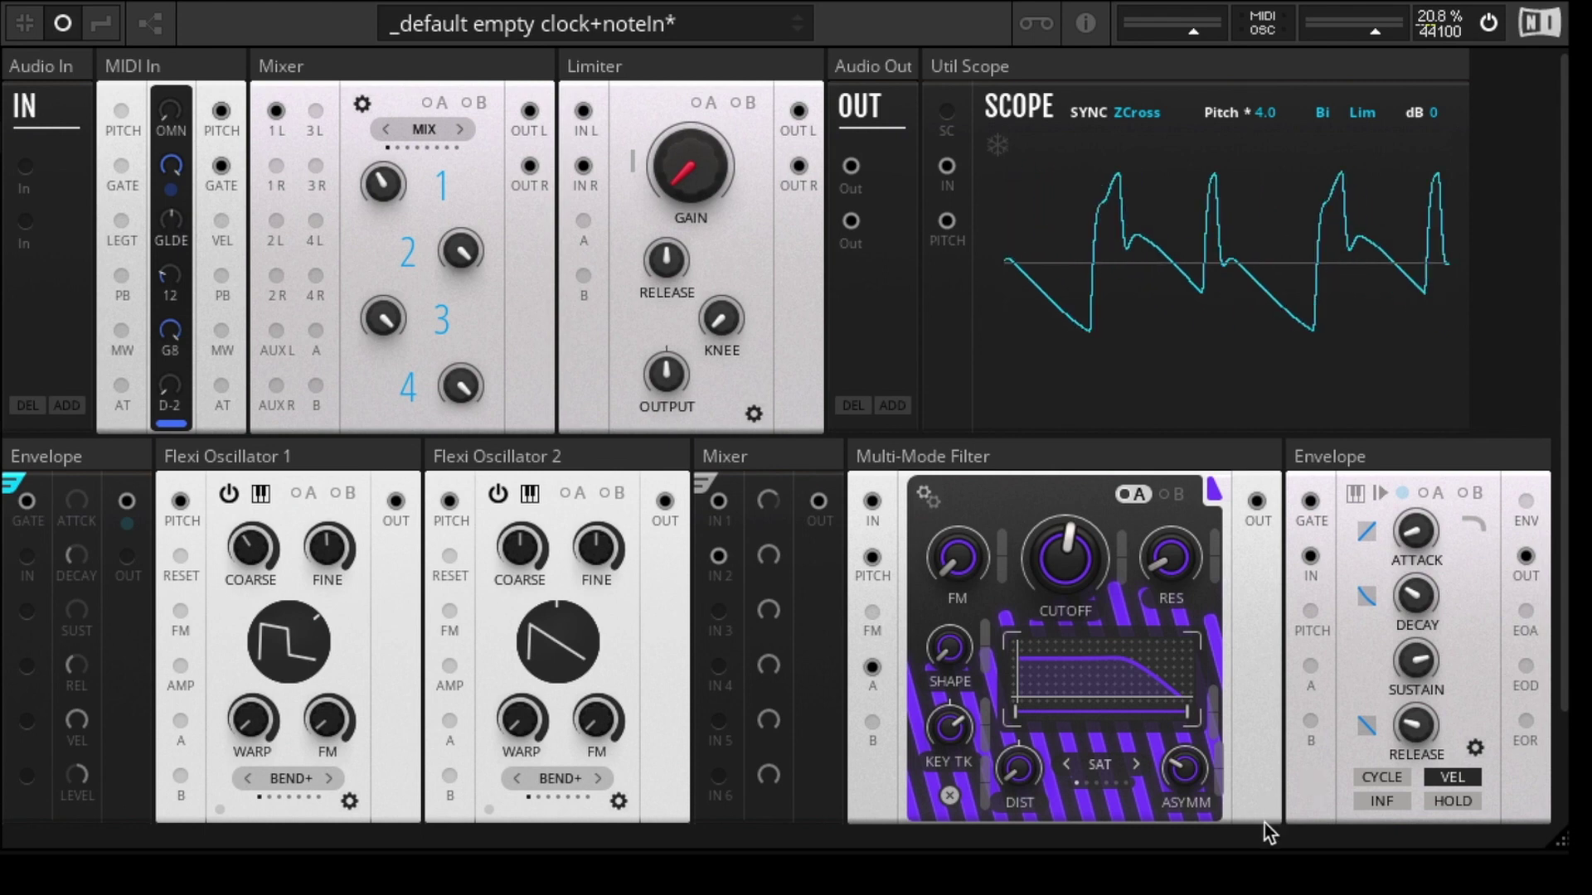
pyautogui.moveTo(1184, 779)
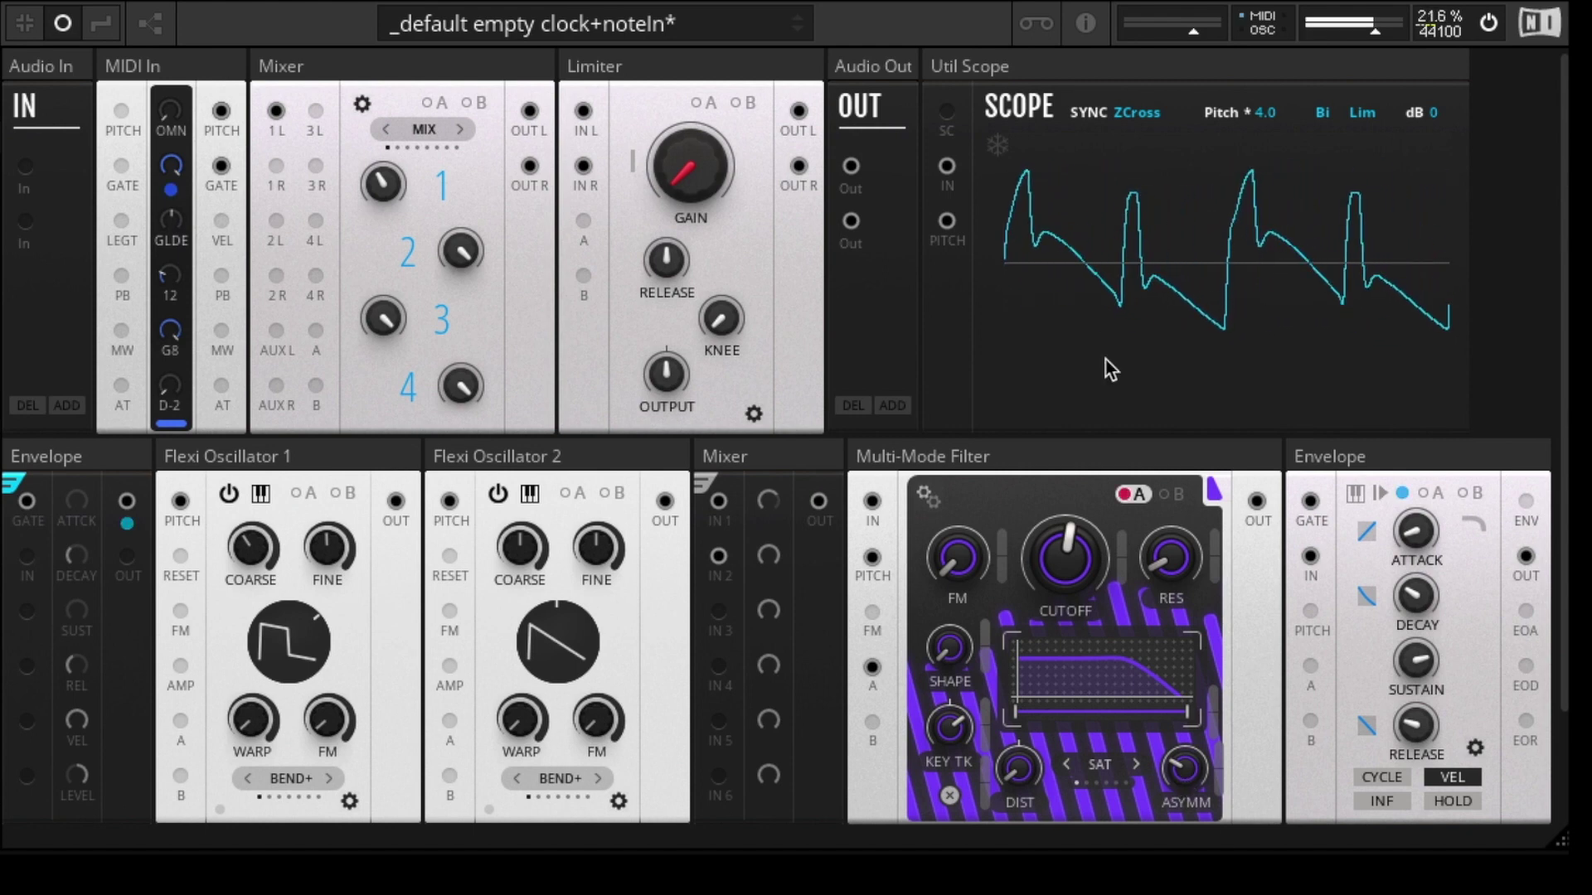
# - Bypass the filter, silence the mixer's first input to examine the raw sawtooth in the scope, and re-enable the filter
pyautogui.click(948, 798)
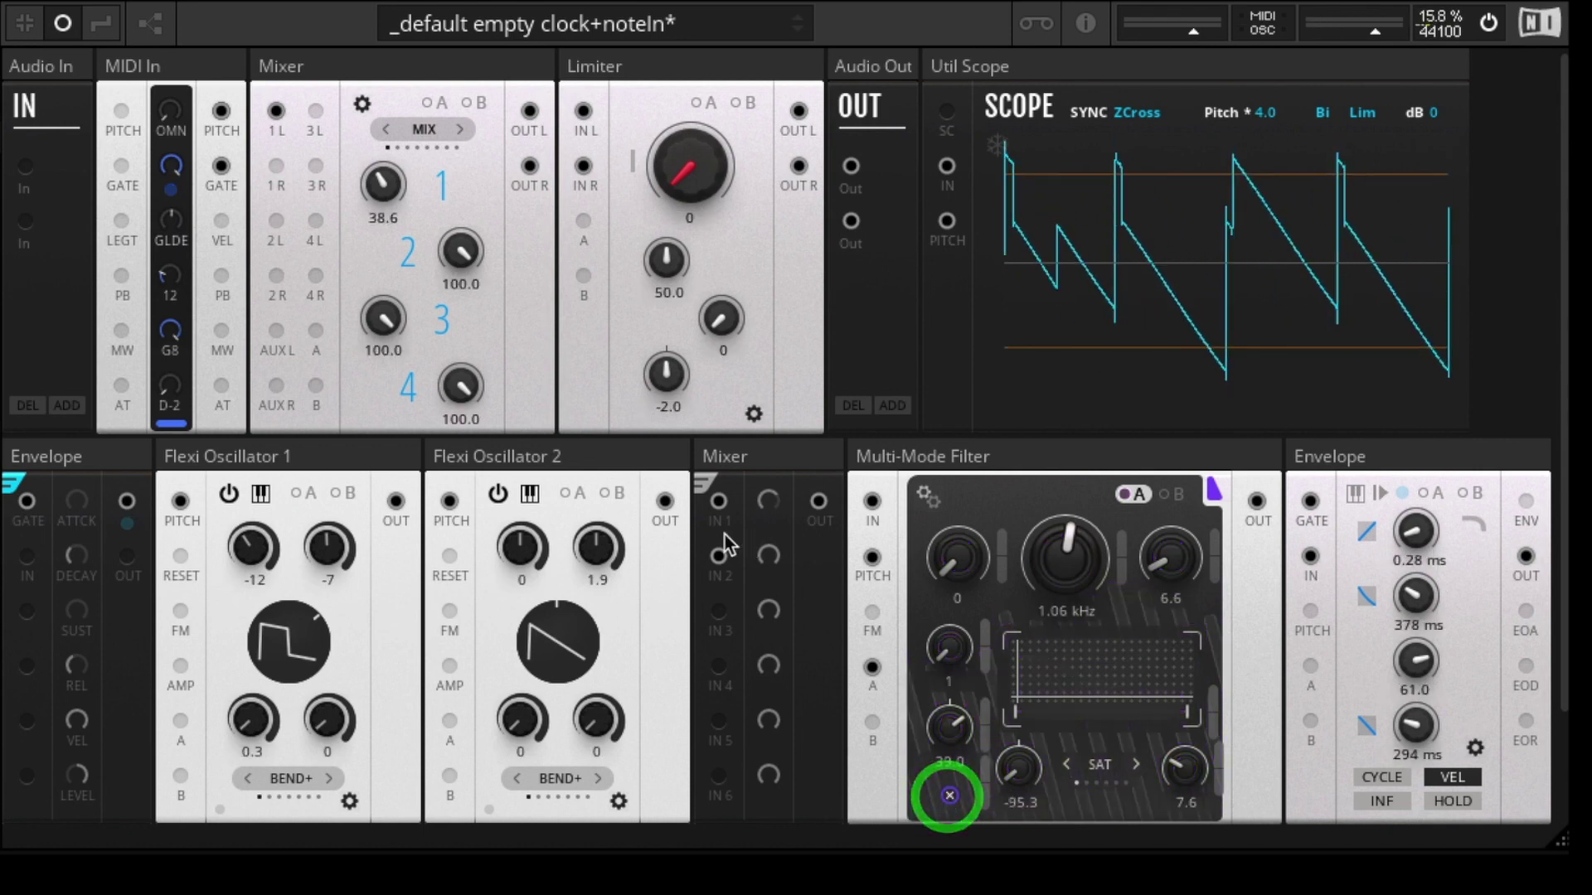
pyautogui.click(769, 535)
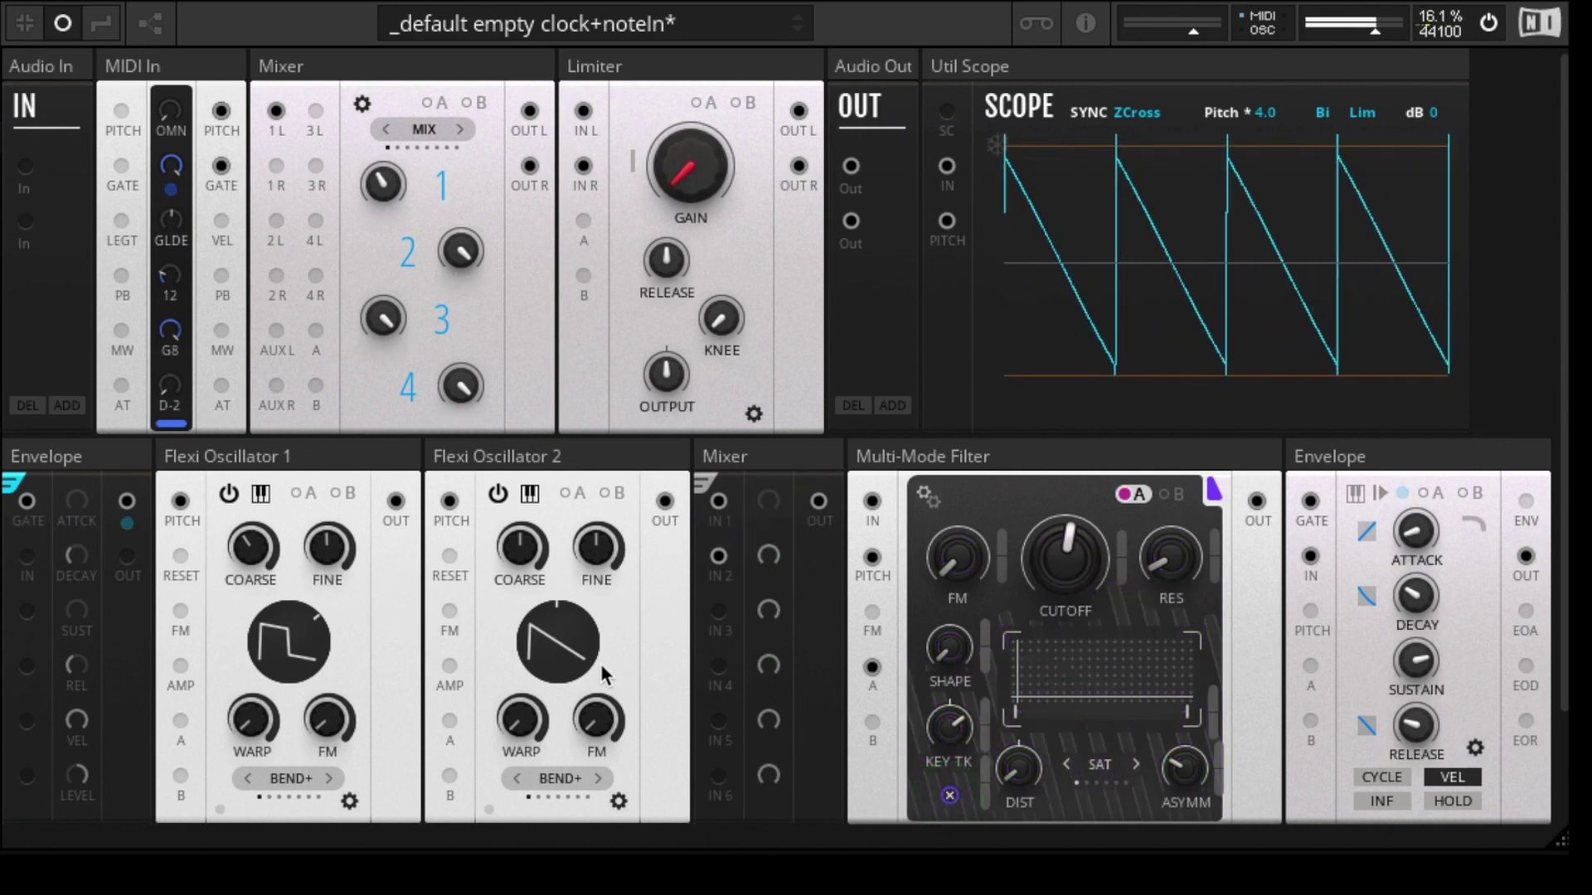
pyautogui.moveTo(571, 668); pyautogui.dragTo(603, 490)
pyautogui.moveTo(601, 489); pyautogui.dragTo(594, 661)
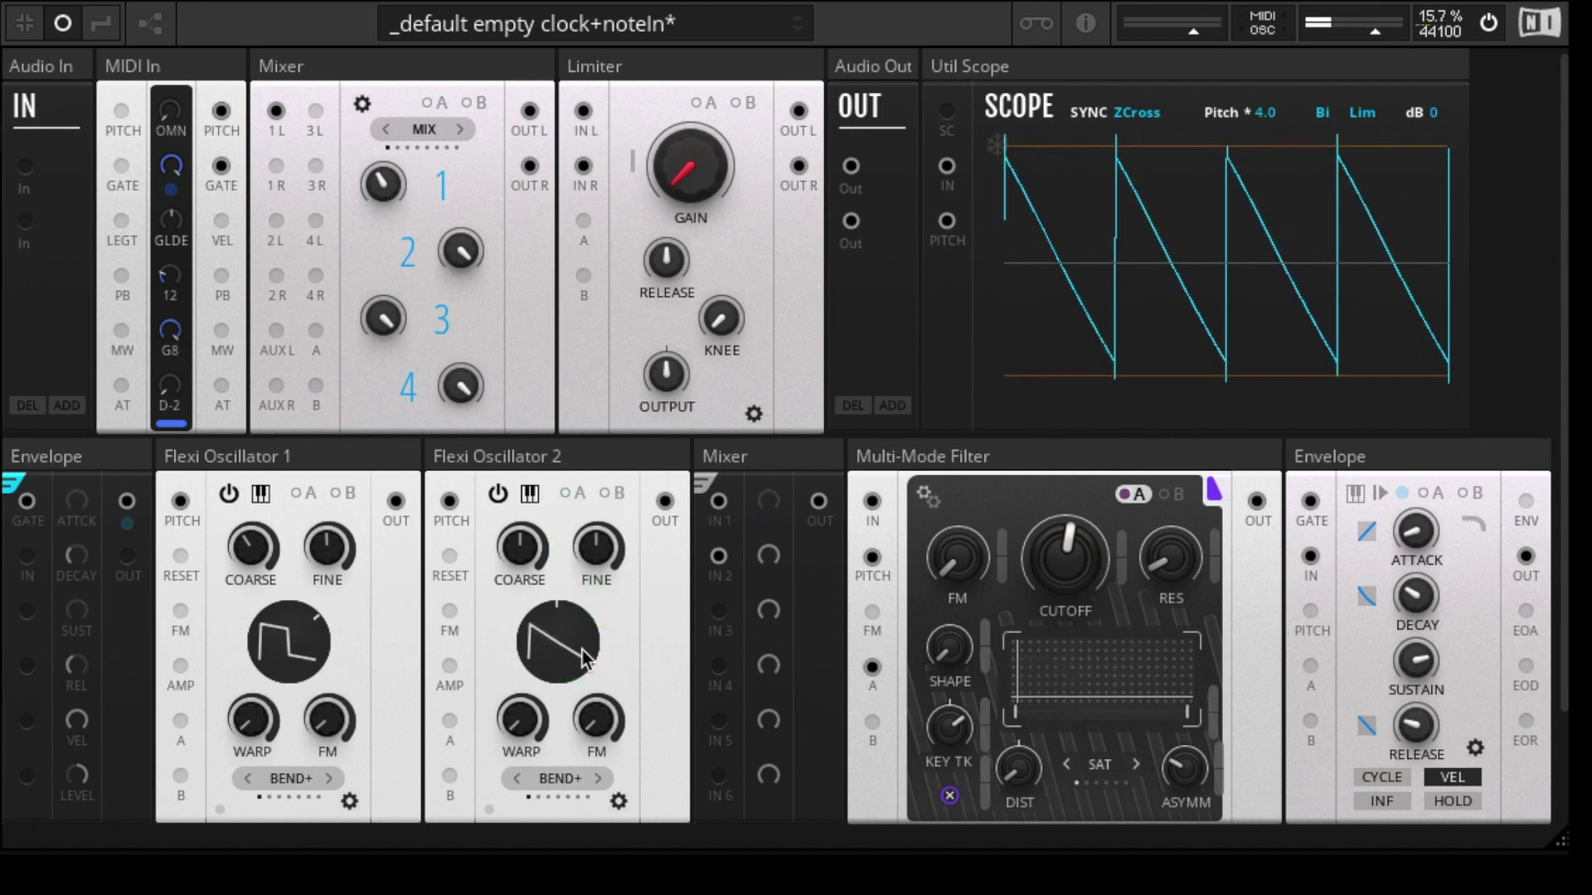
pyautogui.click(950, 796)
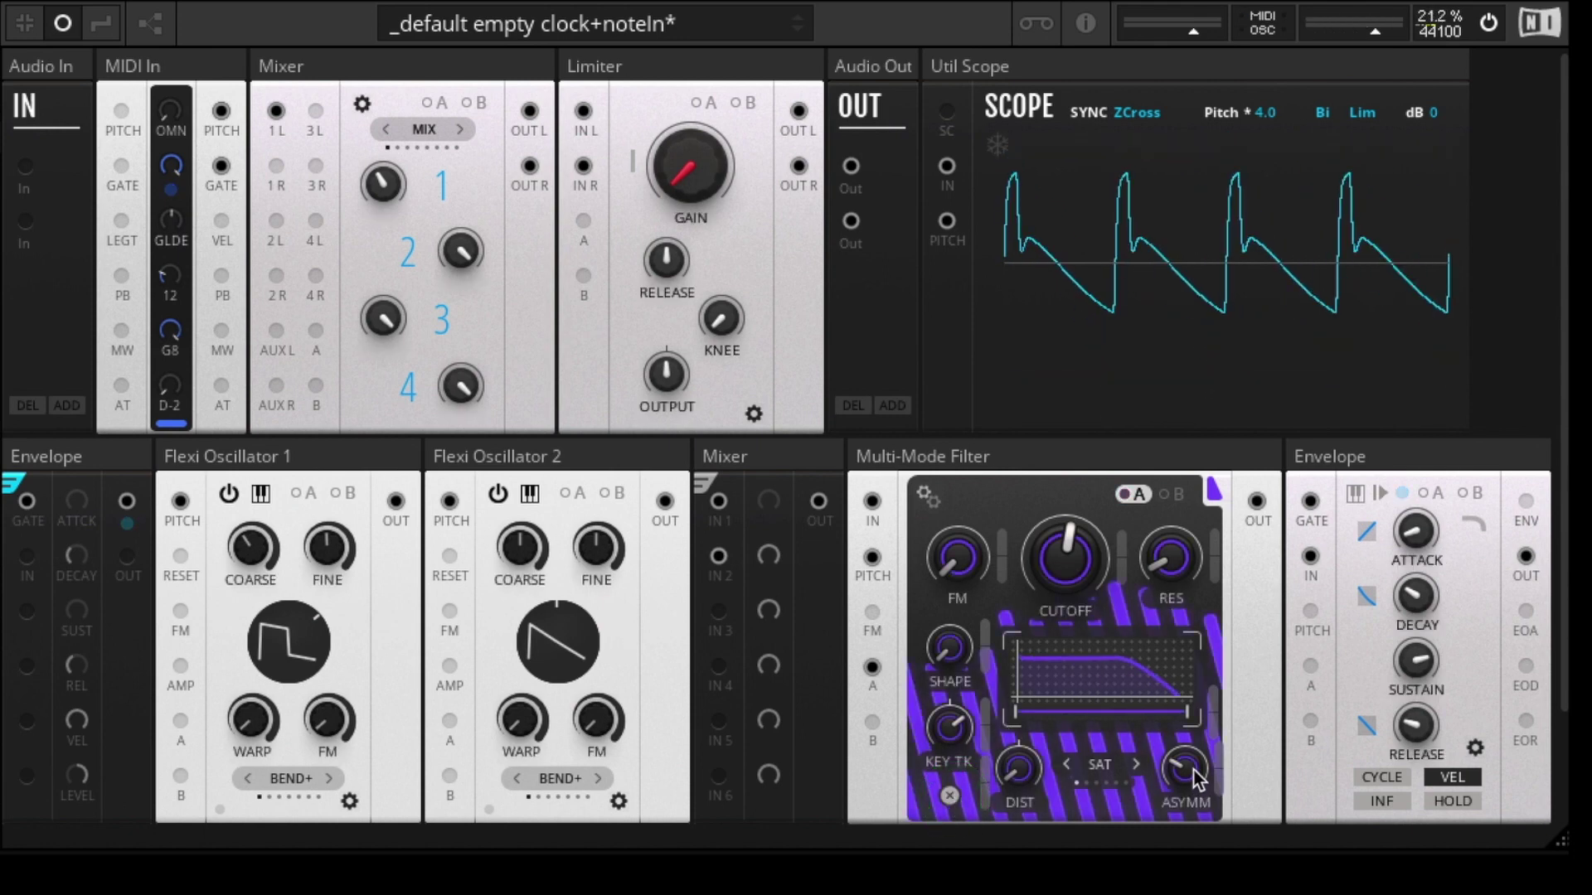
# - Try the distortion amount with the asymmetry at about 1 and 52.7, ending with negative distortion and the asymmetry reset to 0
pyautogui.moveTo(1192, 769); pyautogui.dragTo(1191, 804)
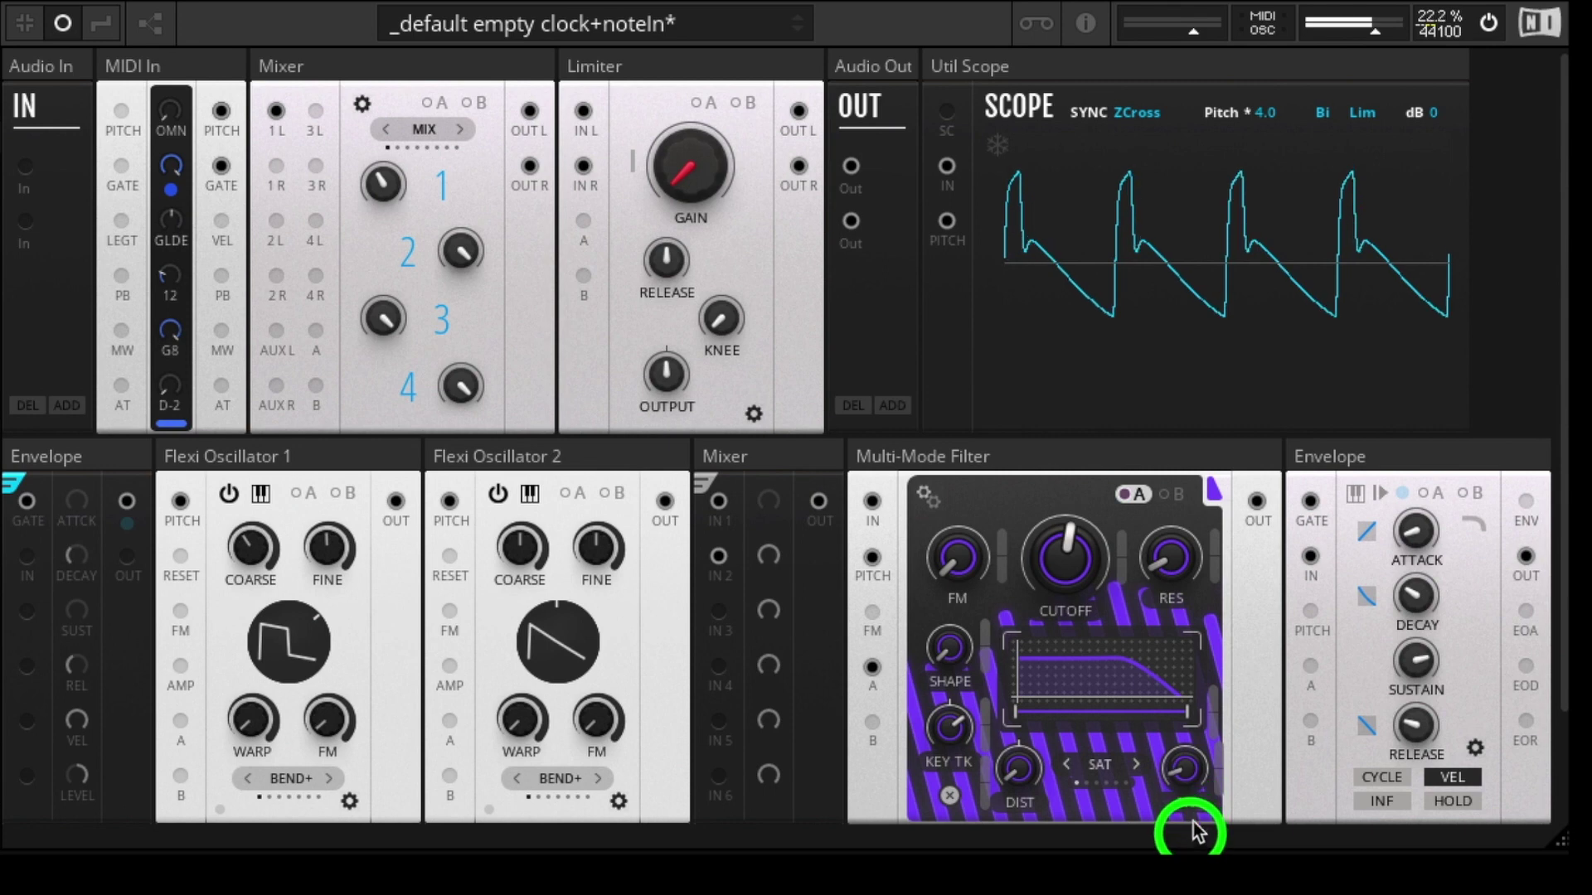
pyautogui.moveTo(1032, 780); pyautogui.dragTo(1046, 628)
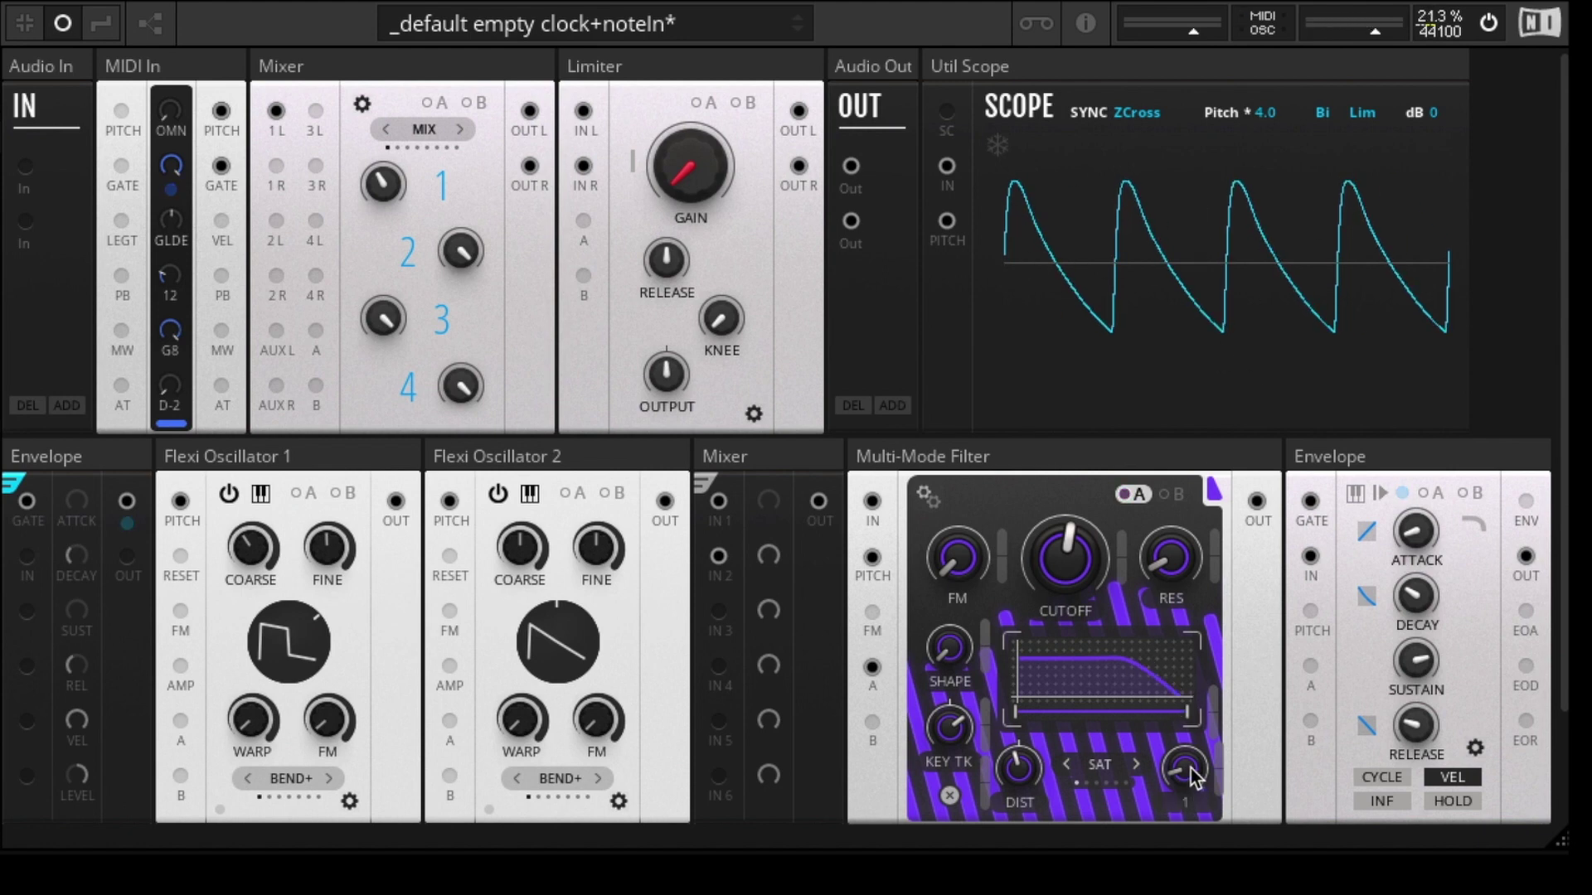
pyautogui.moveTo(1192, 775); pyautogui.dragTo(1184, 549)
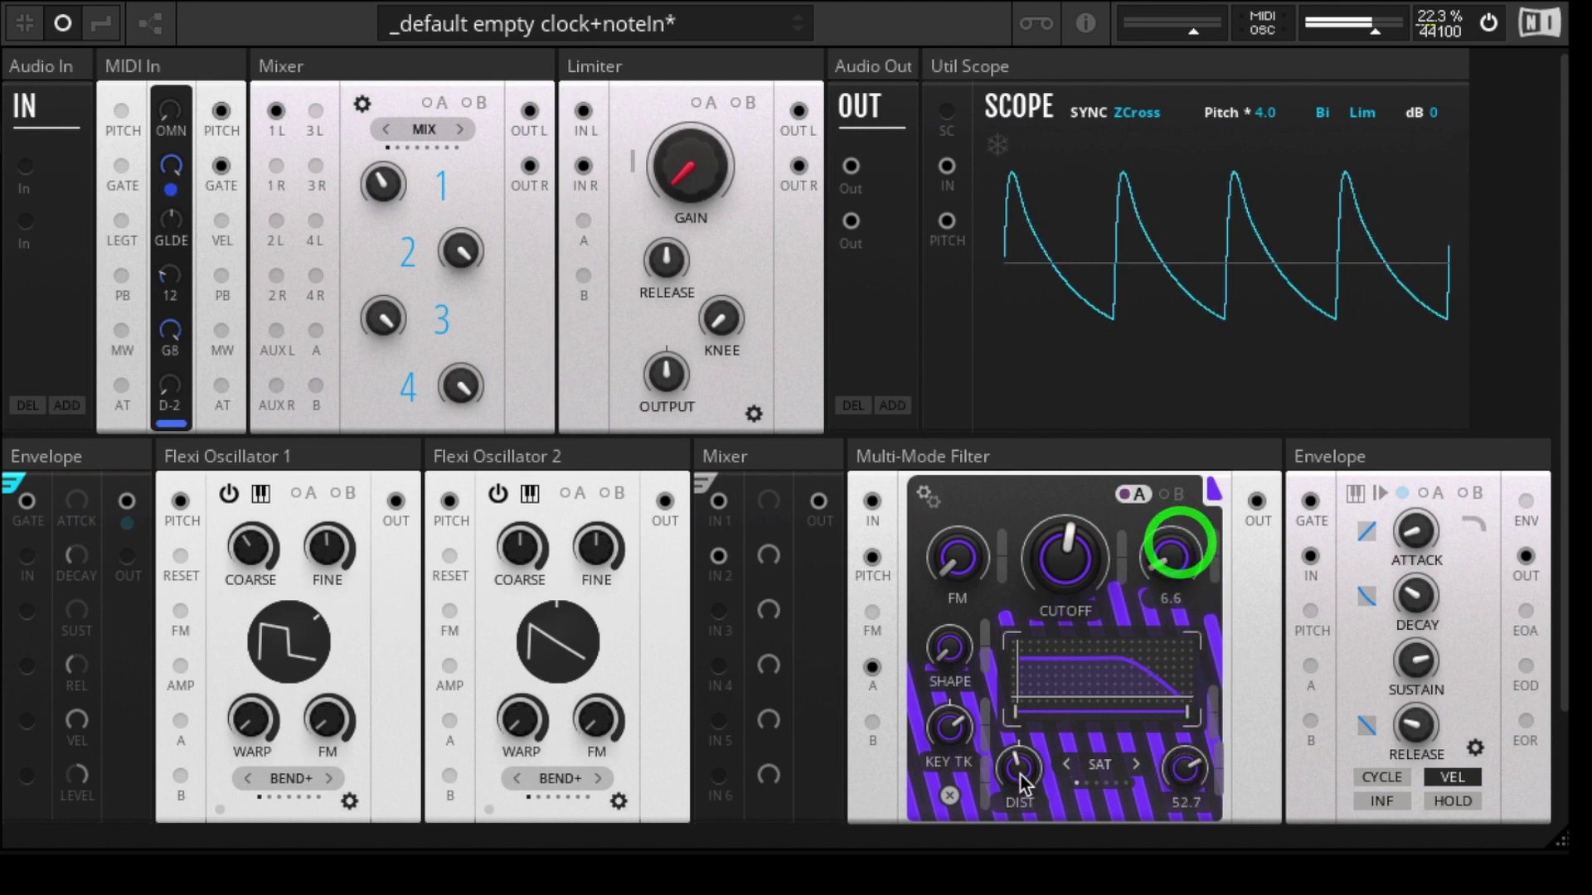
pyautogui.moveTo(1026, 786); pyautogui.dragTo(1024, 853)
pyautogui.doubleClick(1194, 767)
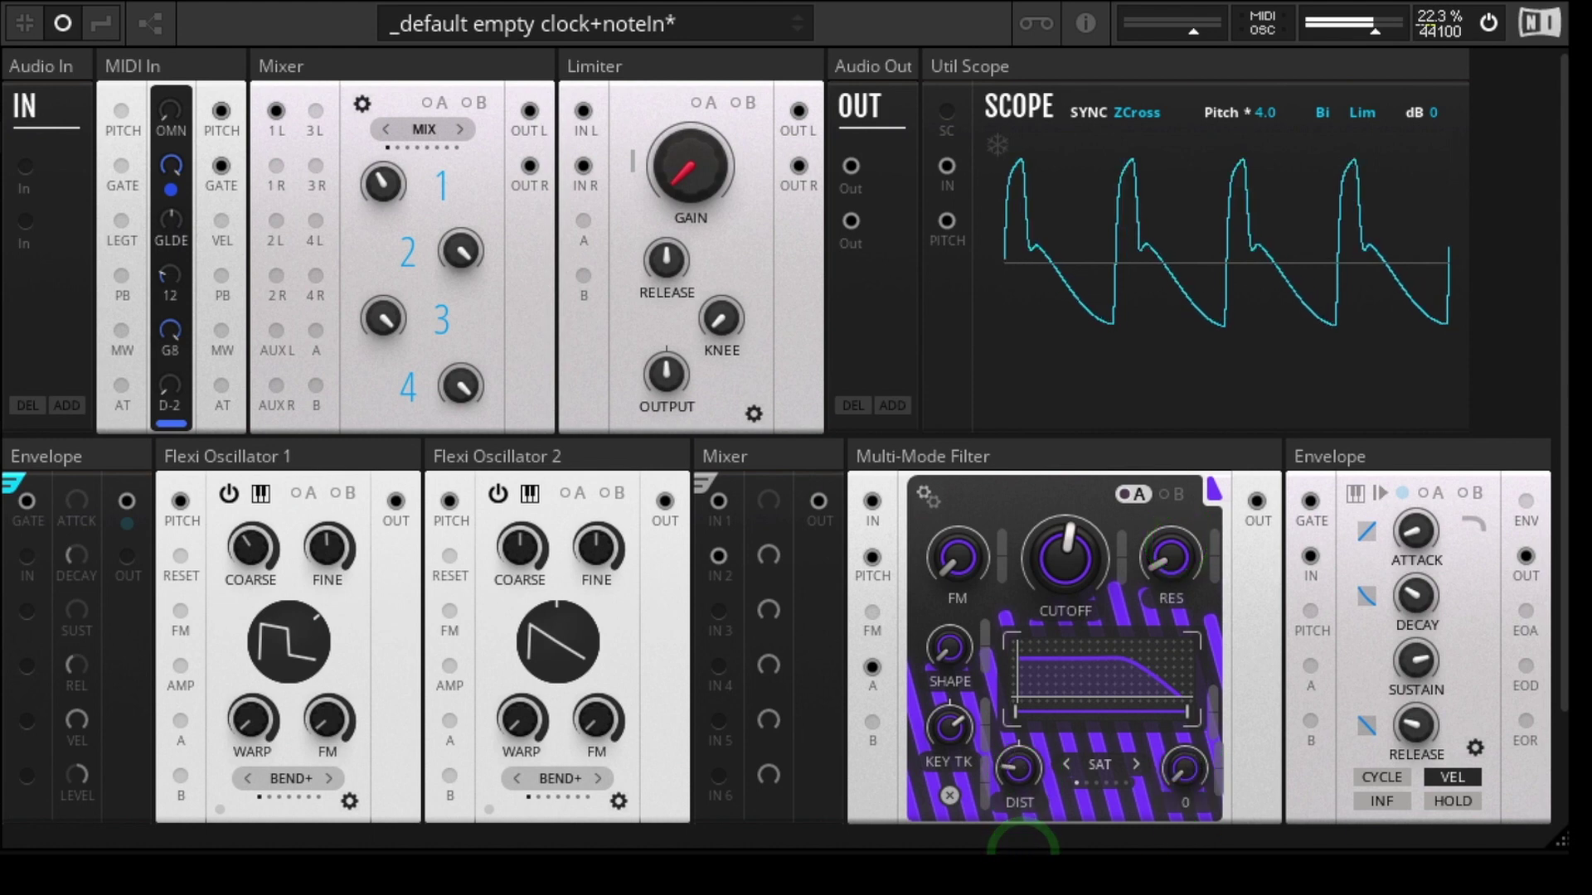
# - Compare the sound with the filter bypassed, and bring Flexi Oscillator 1 back at a mixer level of 43 with a squarer pulse waveform
pyautogui.click(950, 797)
pyautogui.click(950, 797)
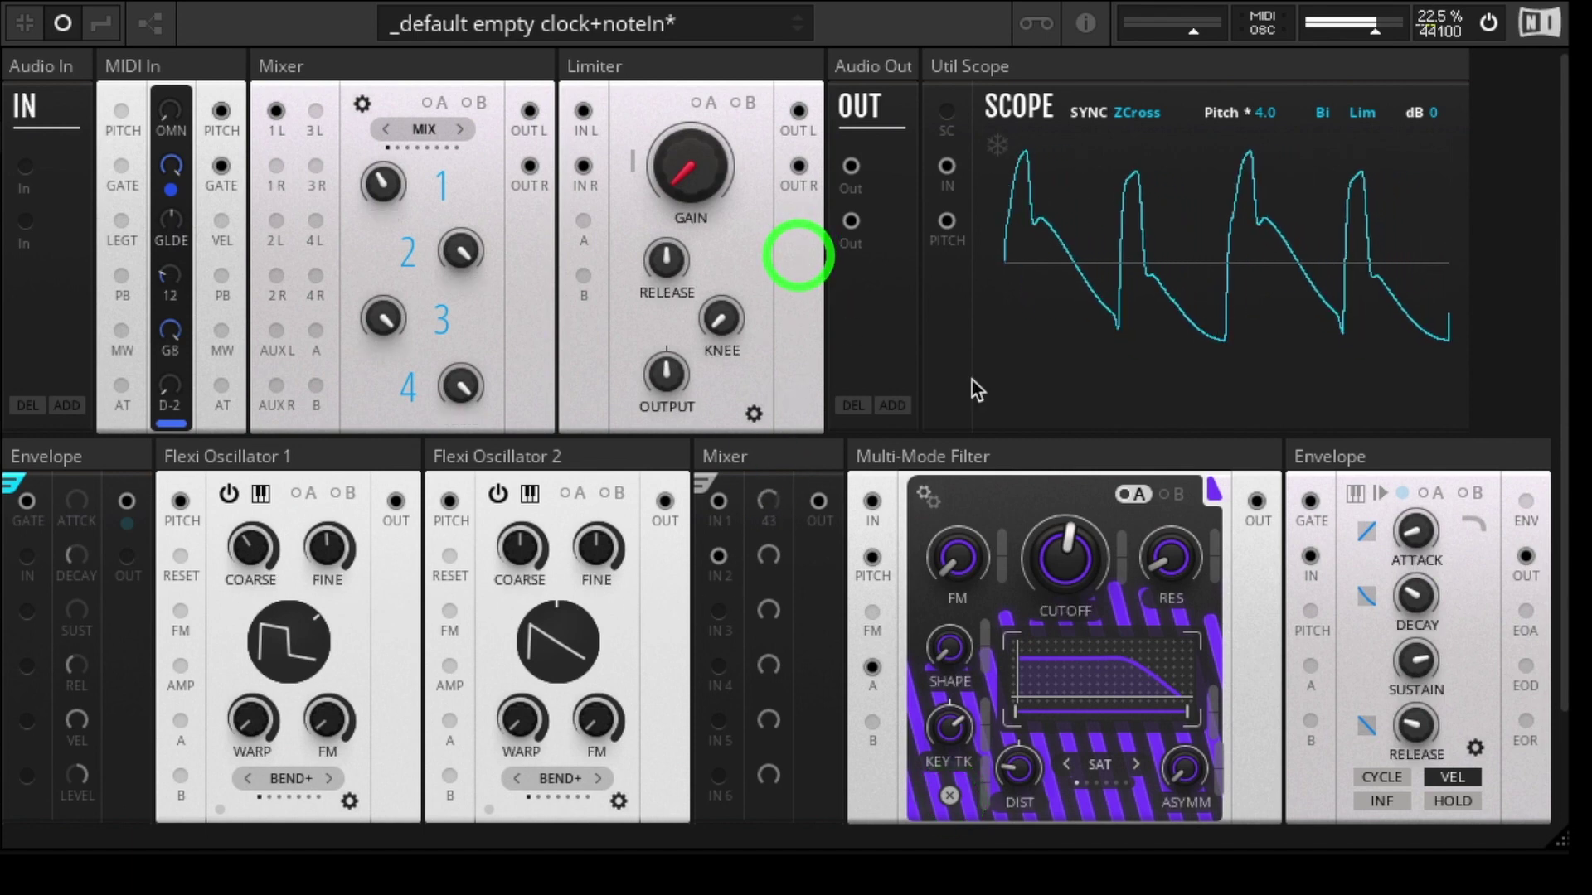
pyautogui.moveTo(325, 571)
pyautogui.mouseDown()
pyautogui.moveTo(336, 635)
pyautogui.moveTo(228, 643)
pyautogui.moveTo(245, 675)
pyautogui.mouseUp()
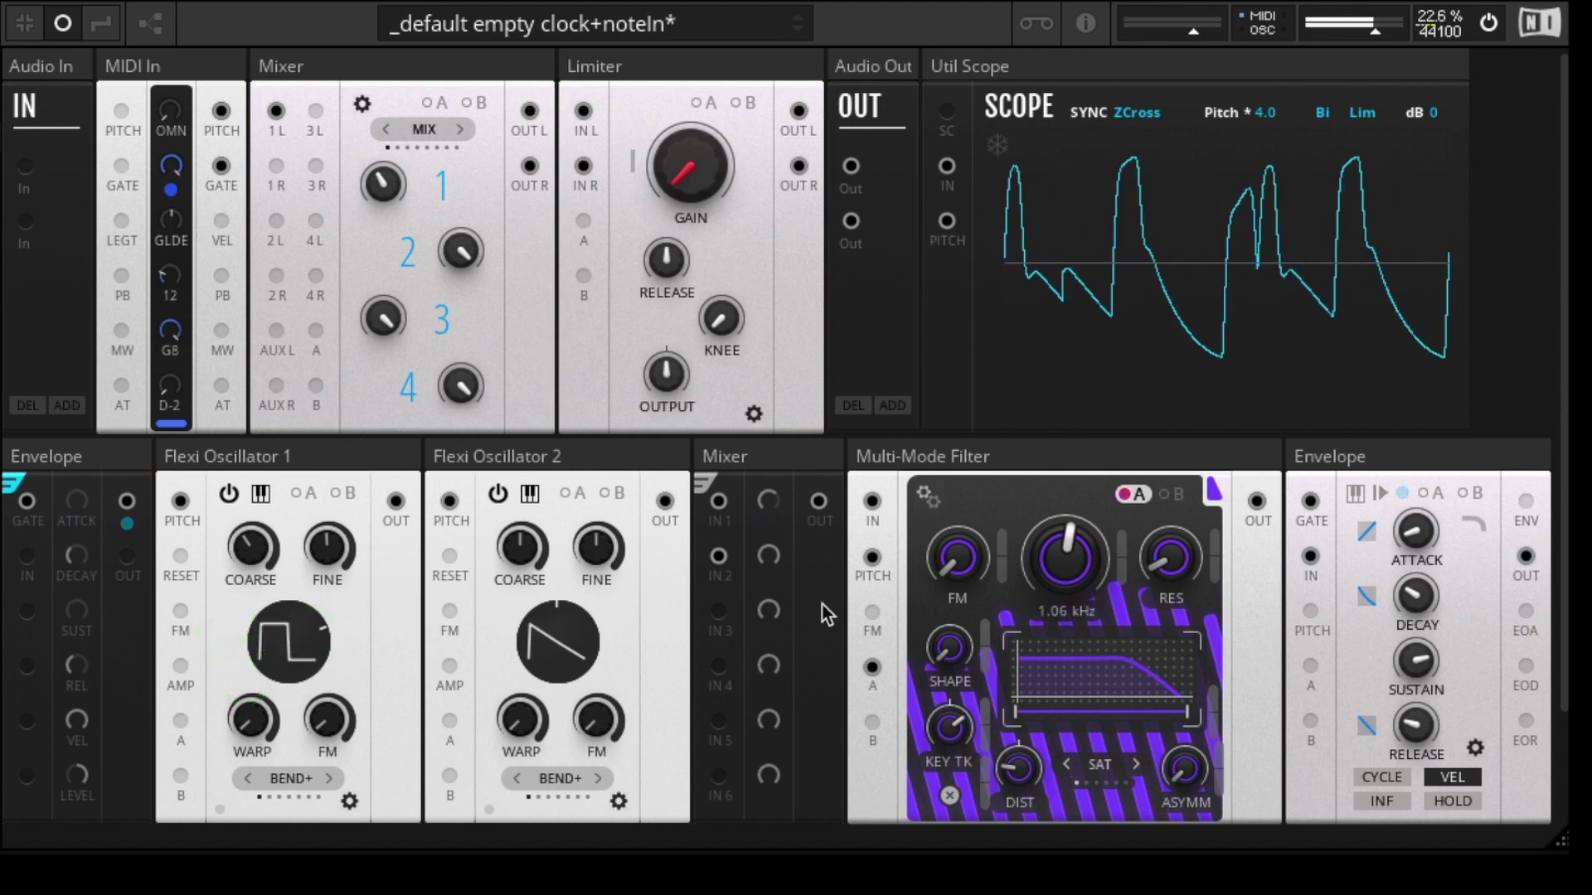
pyautogui.moveTo(759, 657)
pyautogui.mouseDown()
pyautogui.moveTo(748, 720)
pyautogui.moveTo(757, 596)
pyautogui.mouseUp()
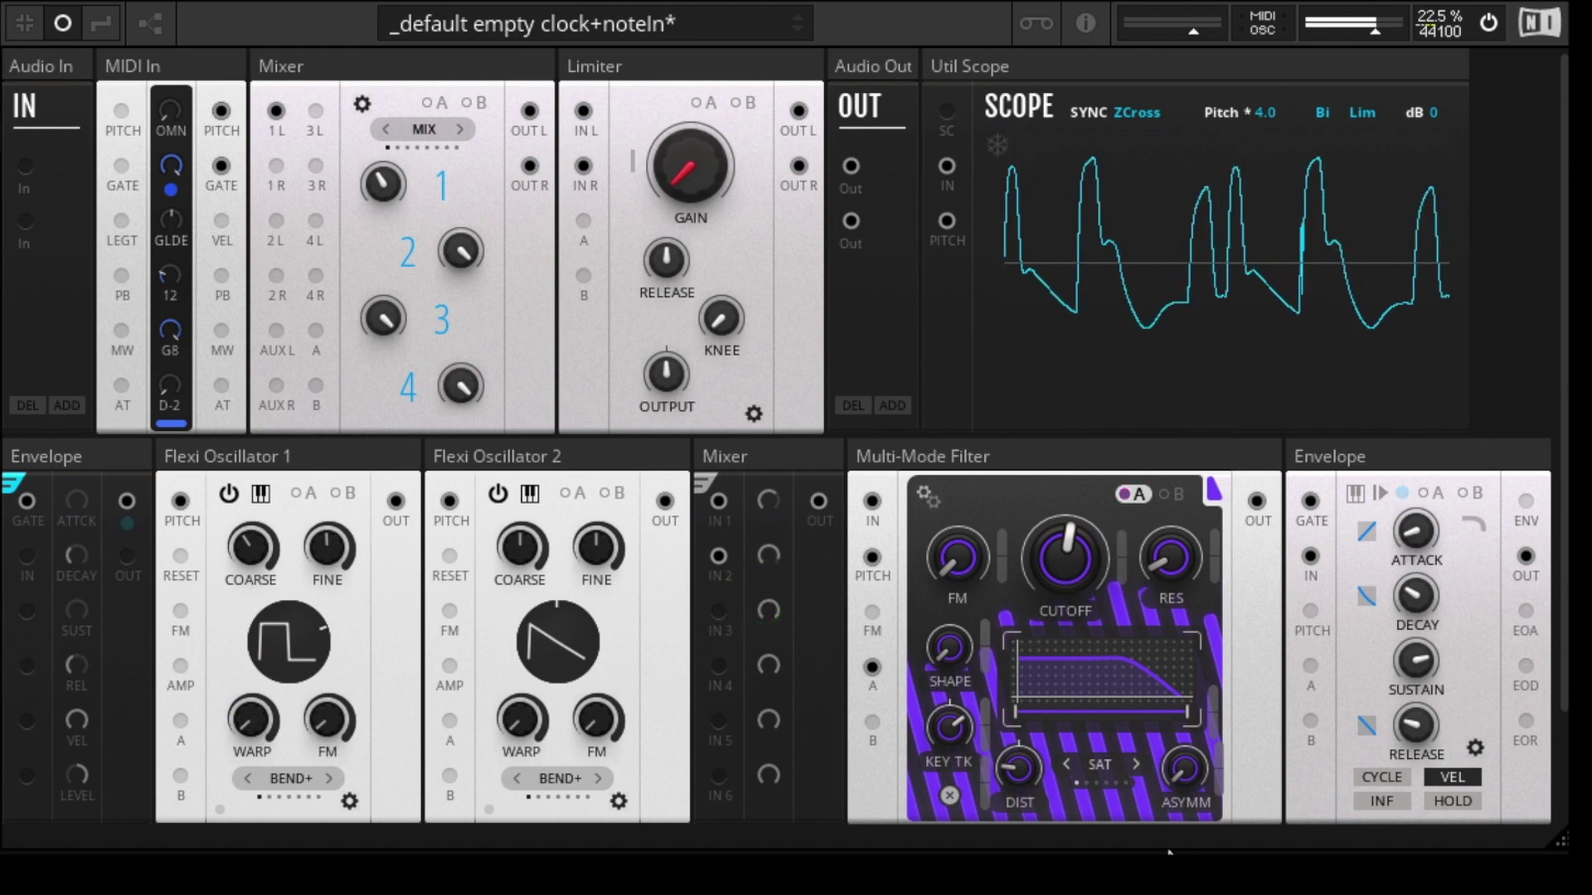
# - Sweep the filter's distortion amount upward, reset it to 0, and lower it to about -72.6 to compare both oscillators' combined waveform
pyautogui.moveTo(1027, 775); pyautogui.dragTo(1036, 685)
pyautogui.doubleClick(1028, 761)
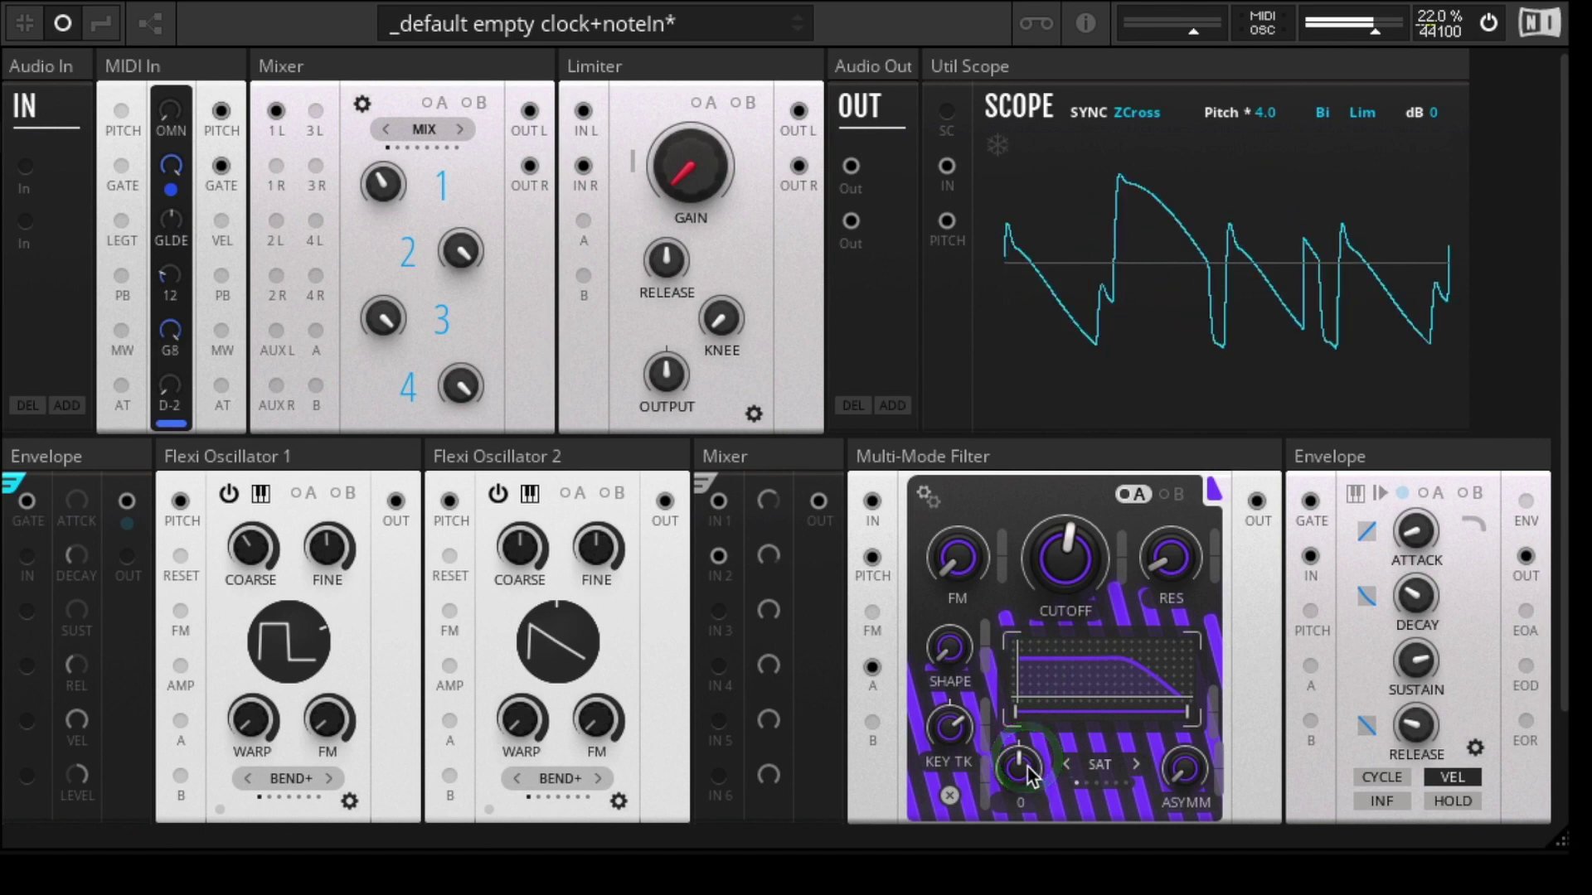
pyautogui.click(1023, 801)
pyautogui.moveTo(1024, 801); pyautogui.dragTo(1015, 858)
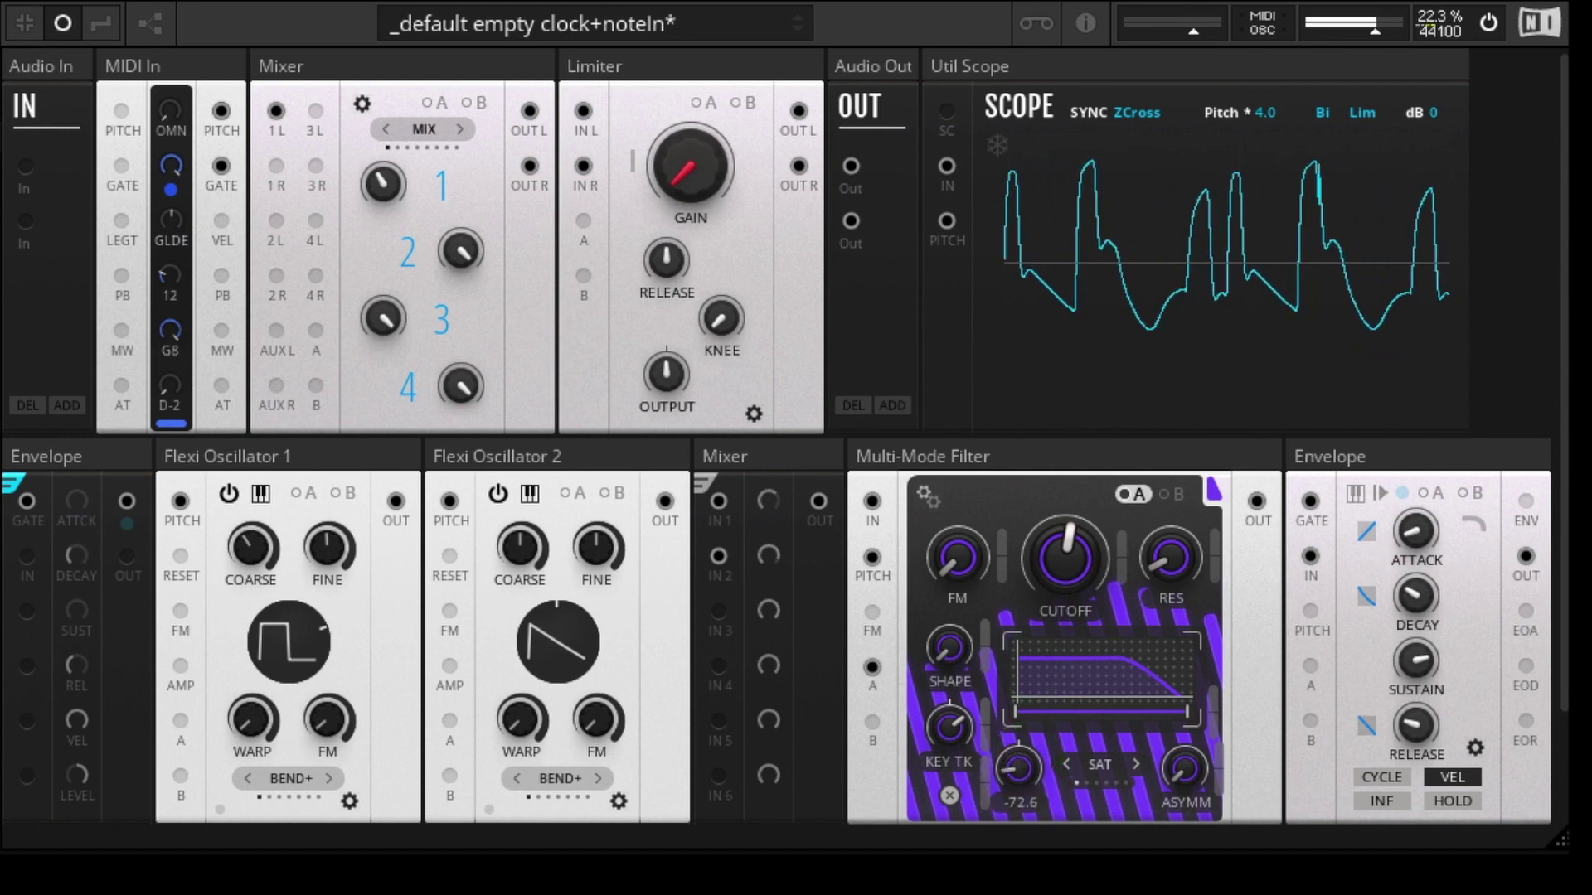
pyautogui.click(1183, 811)
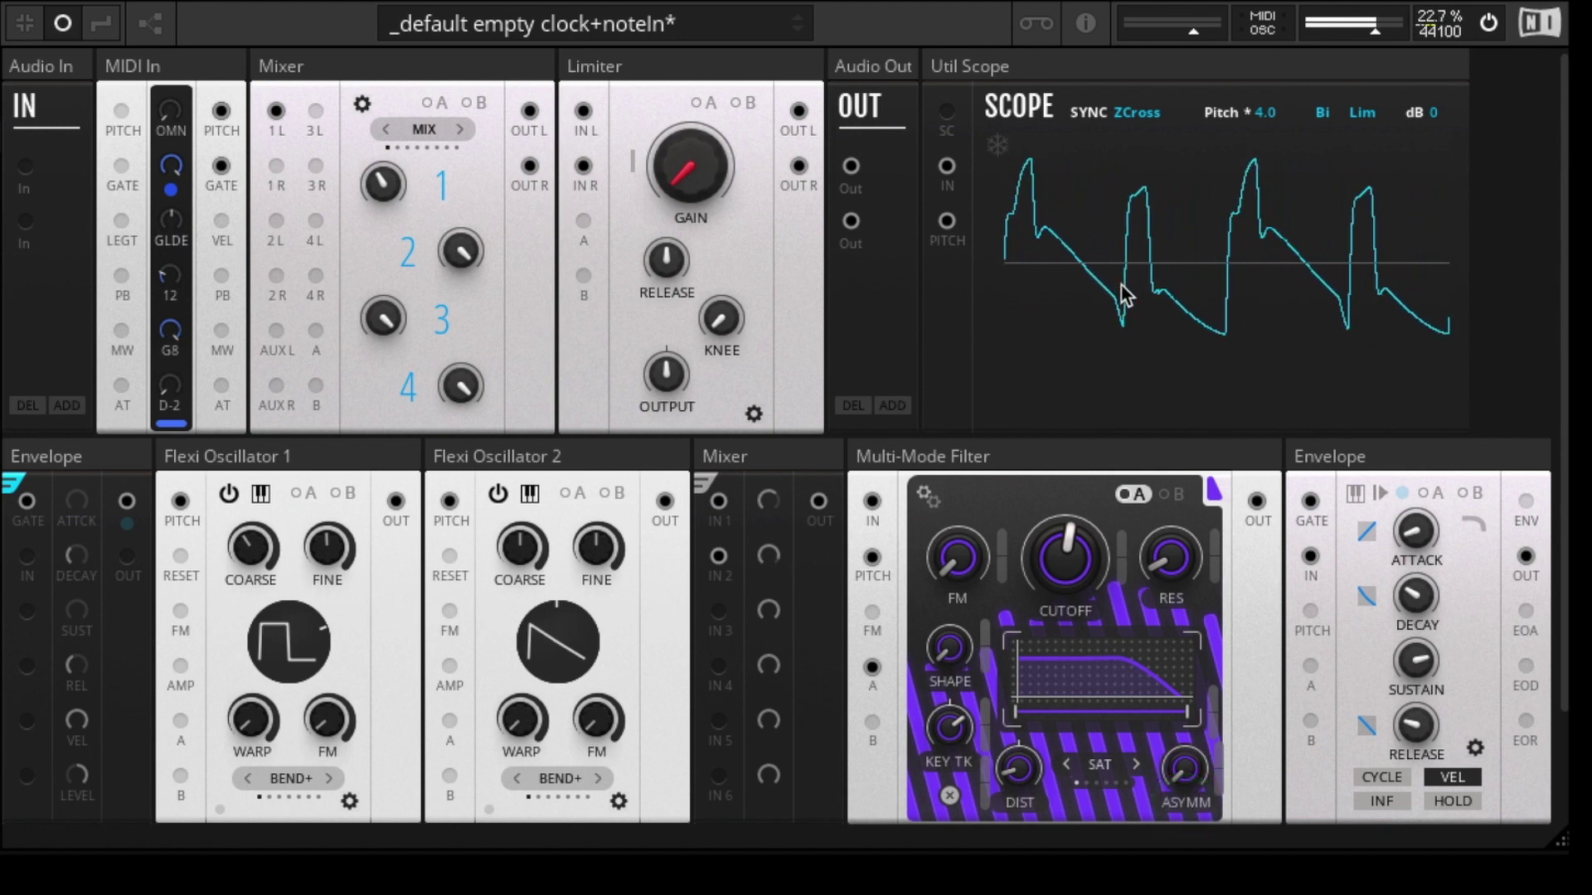
# - Switch the filter's distortion type to CLIP and sweep the asymmetry repeatedly, raising it to about its maximum
pyautogui.click(1071, 765)
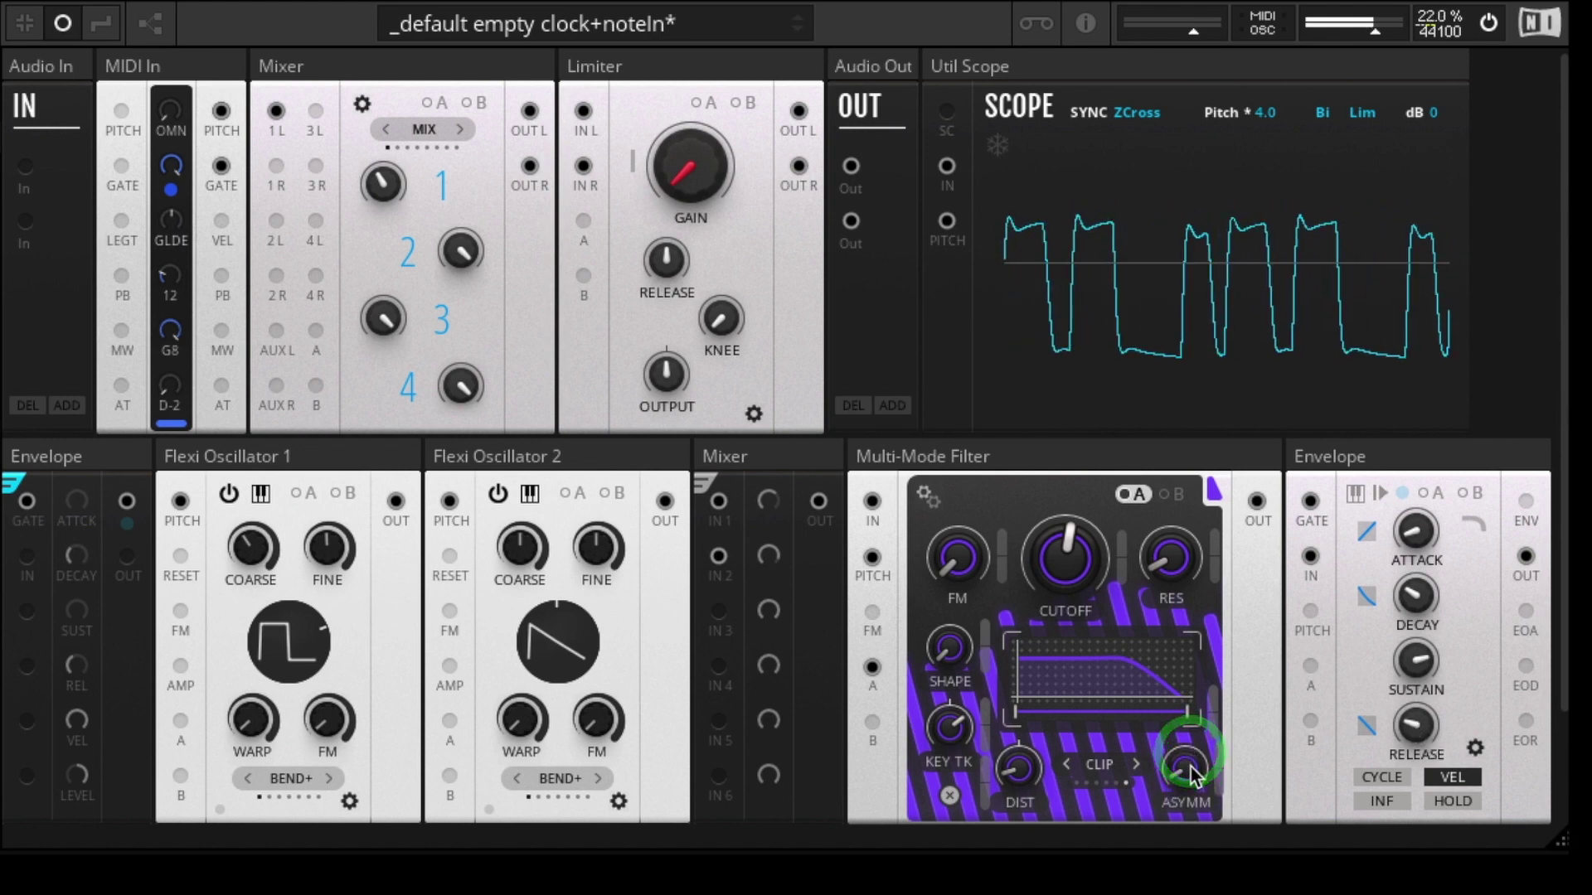
pyautogui.moveTo(1189, 768); pyautogui.dragTo(1194, 622)
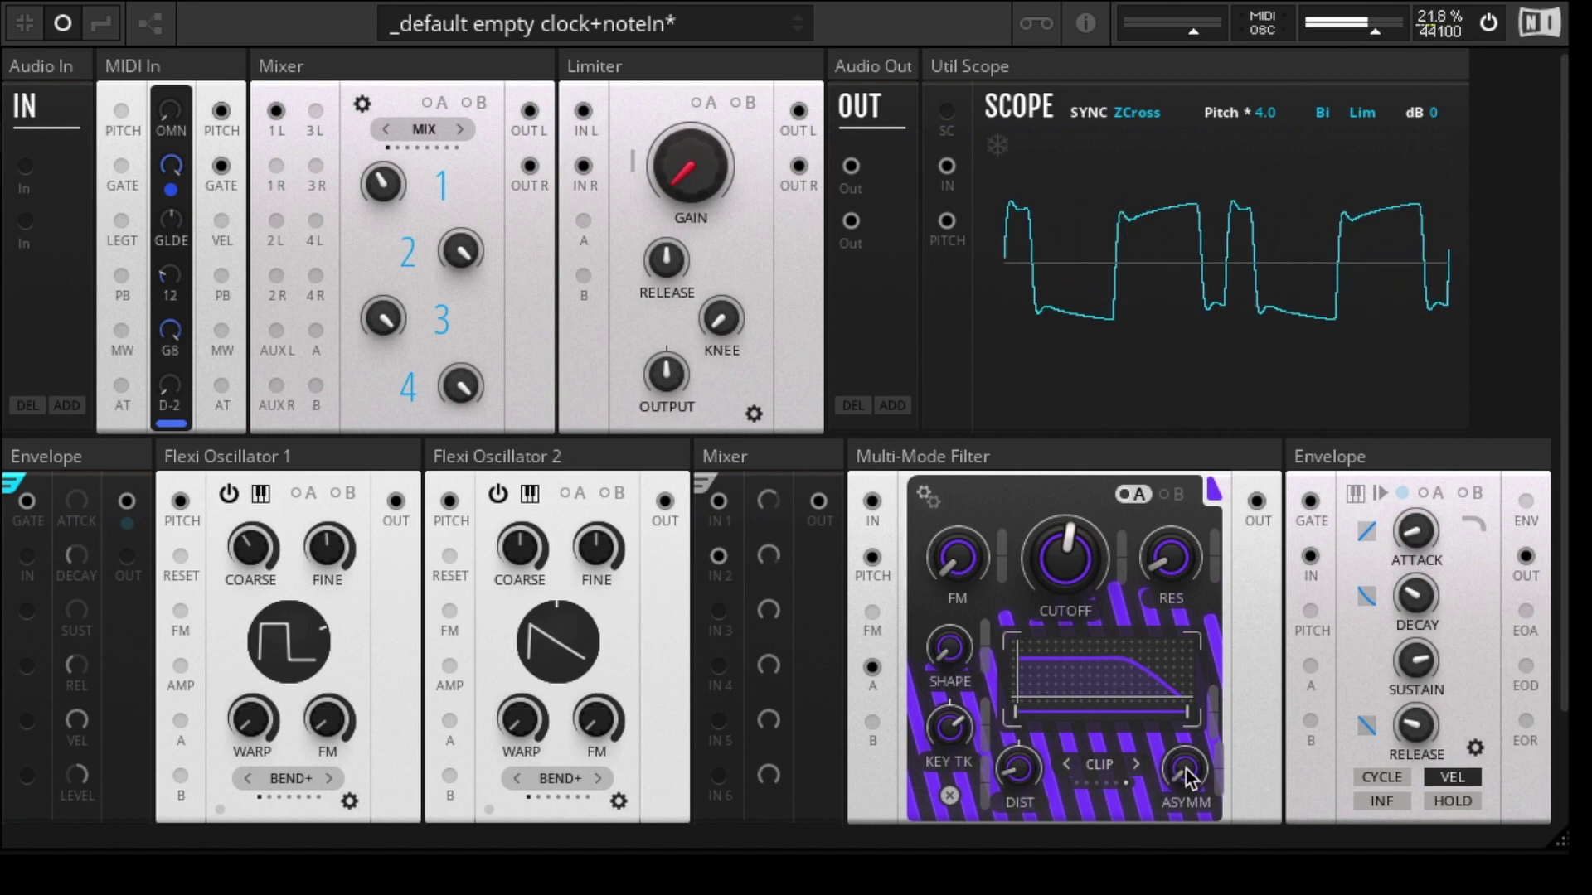
pyautogui.moveTo(1182, 773); pyautogui.dragTo(1191, 645)
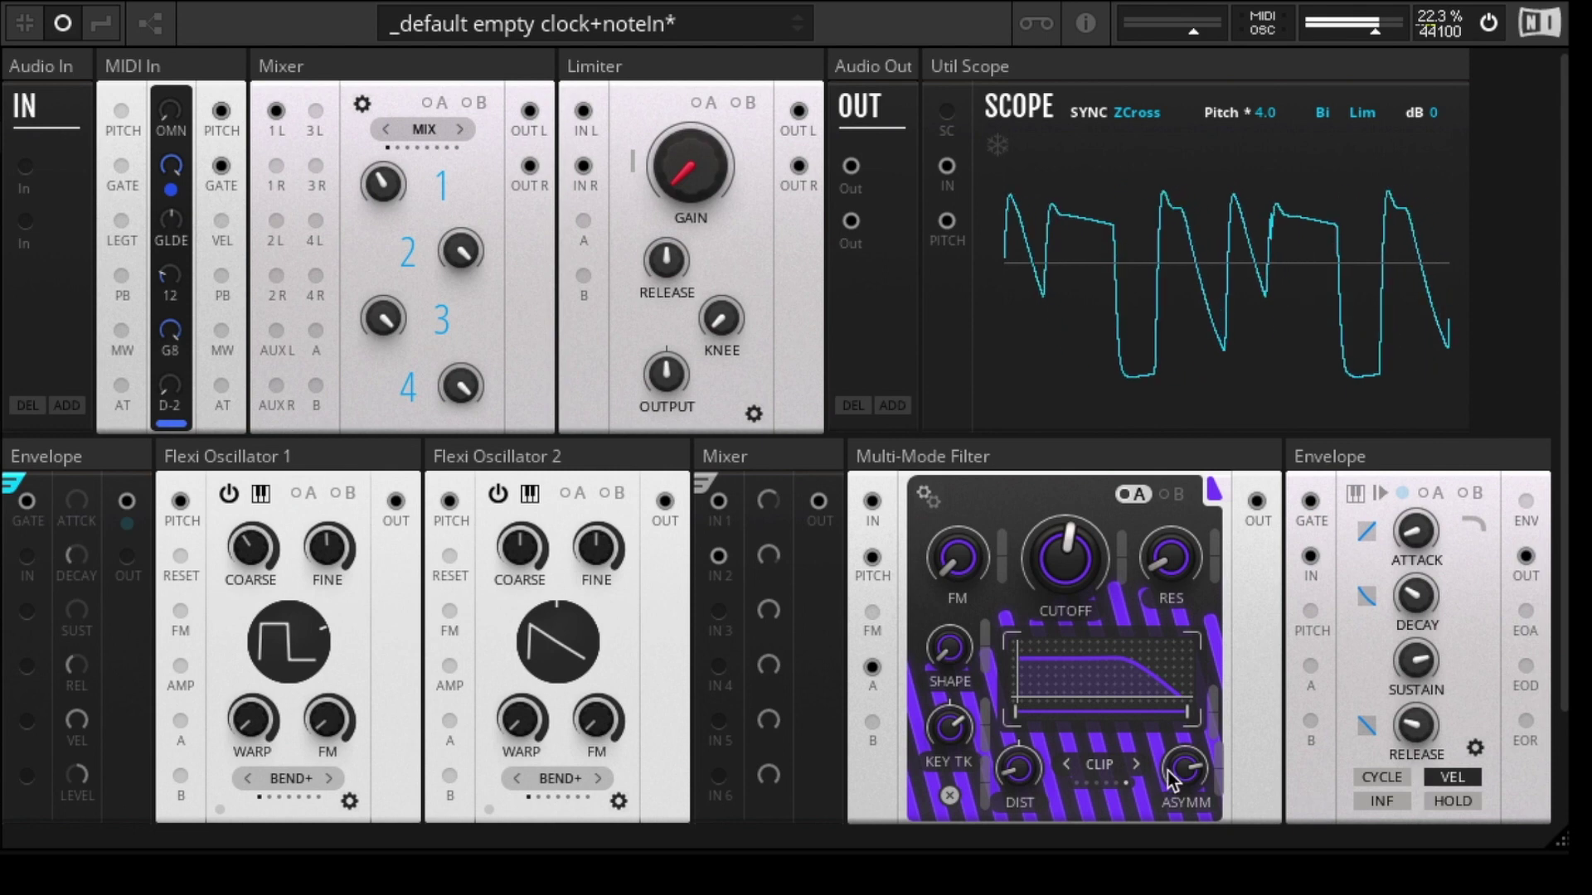
pyautogui.moveTo(1186, 754); pyautogui.dragTo(1187, 721)
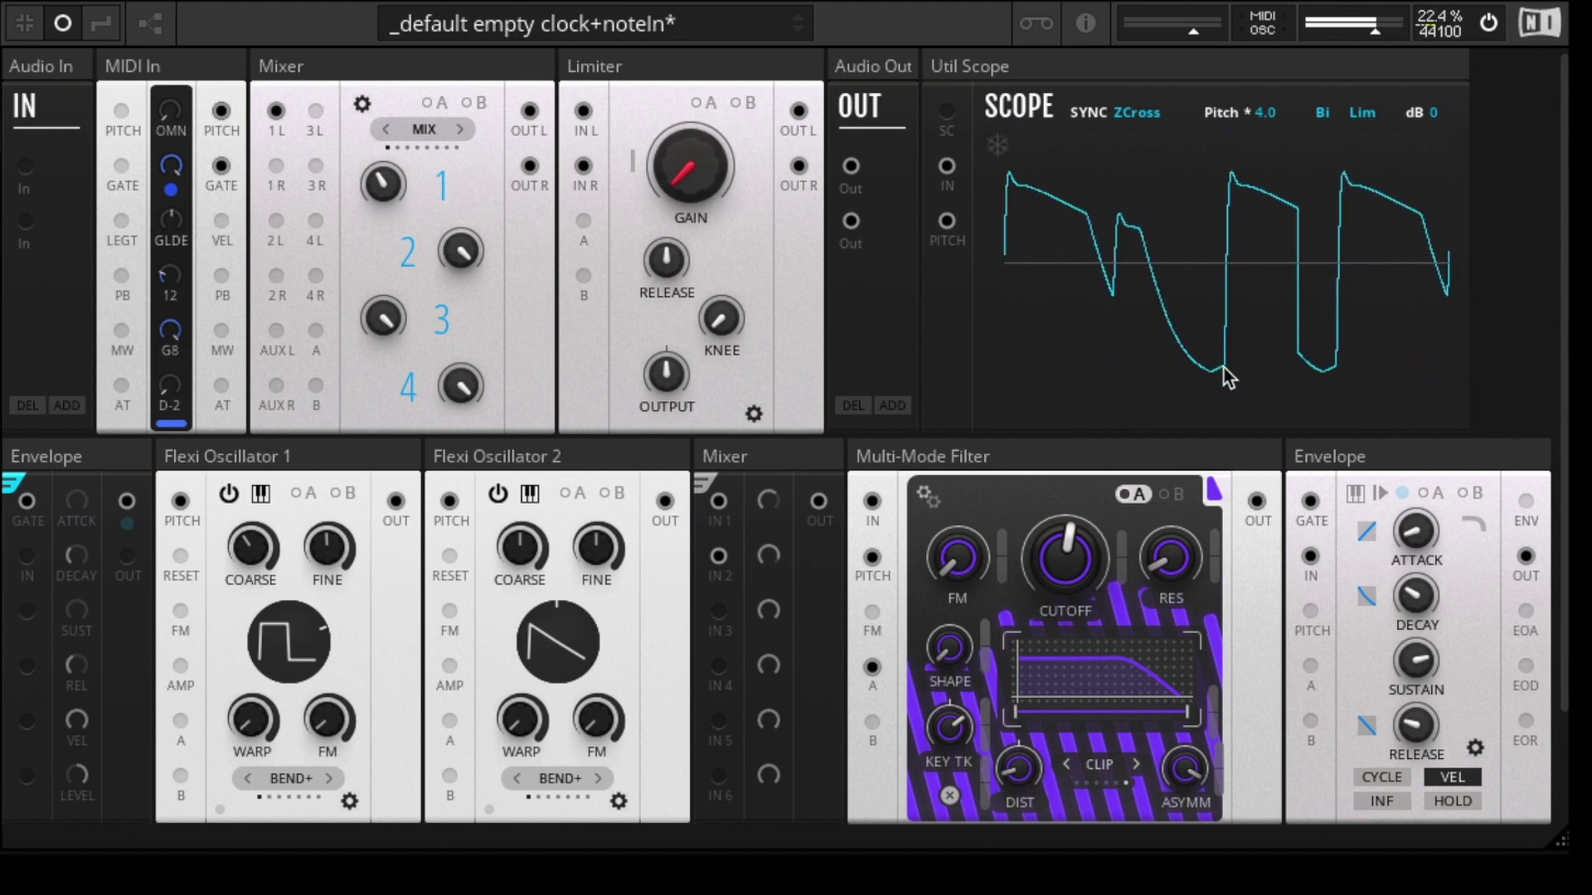
# - With the CLIP type, try the filter's asymmetry at about 80.7 and 100 and its distortion amount at about -79.6
pyautogui.moveTo(1182, 777)
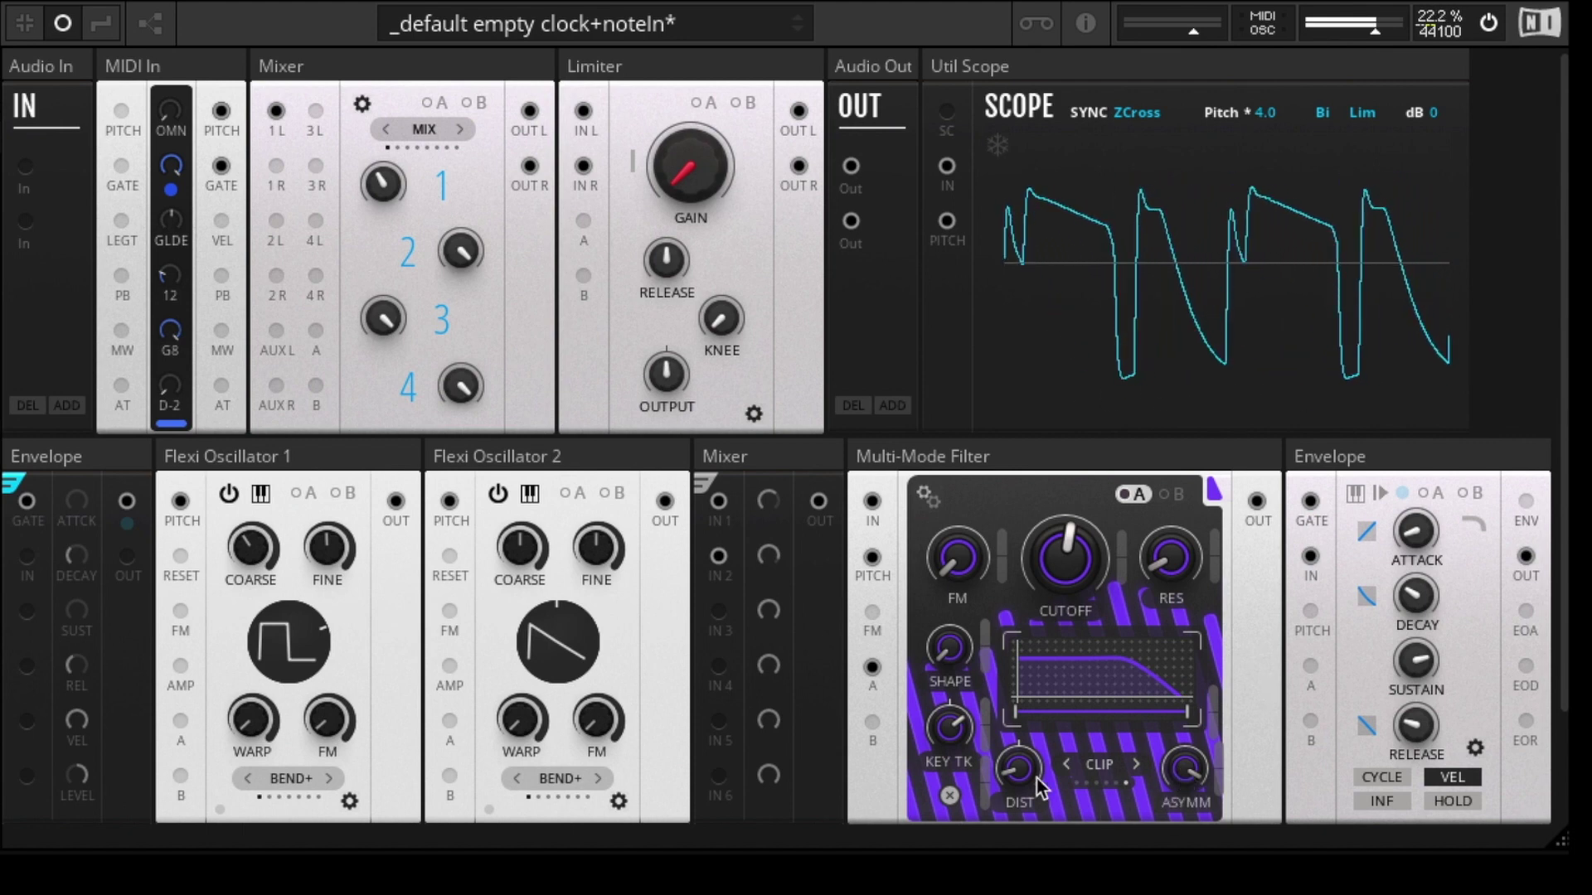
pyautogui.moveTo(1181, 778); pyautogui.dragTo(1136, 786)
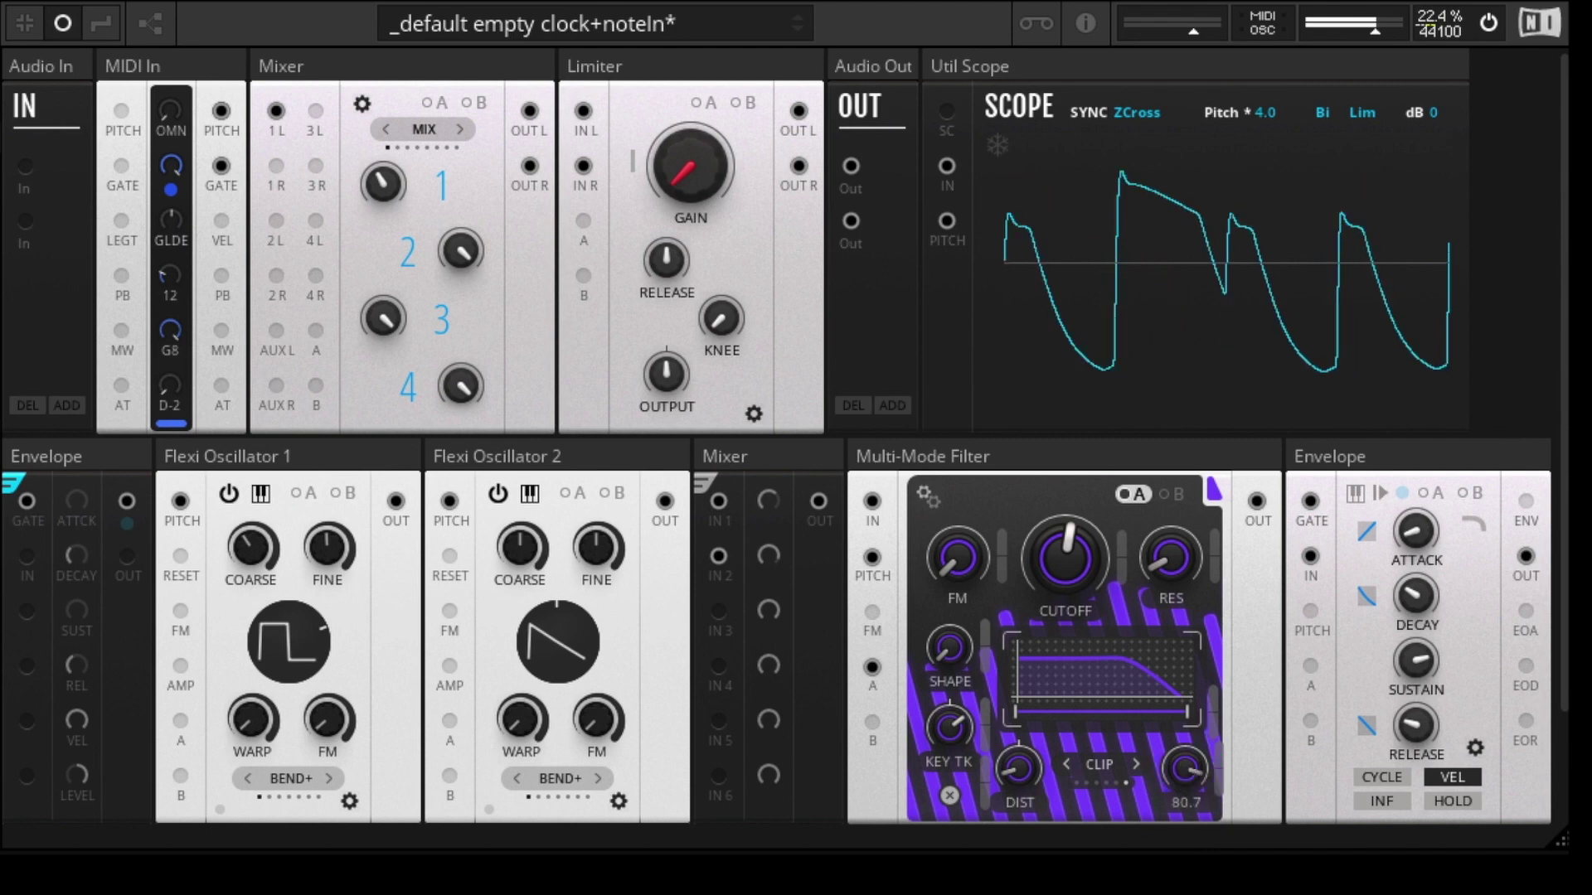
pyautogui.click(1208, 213)
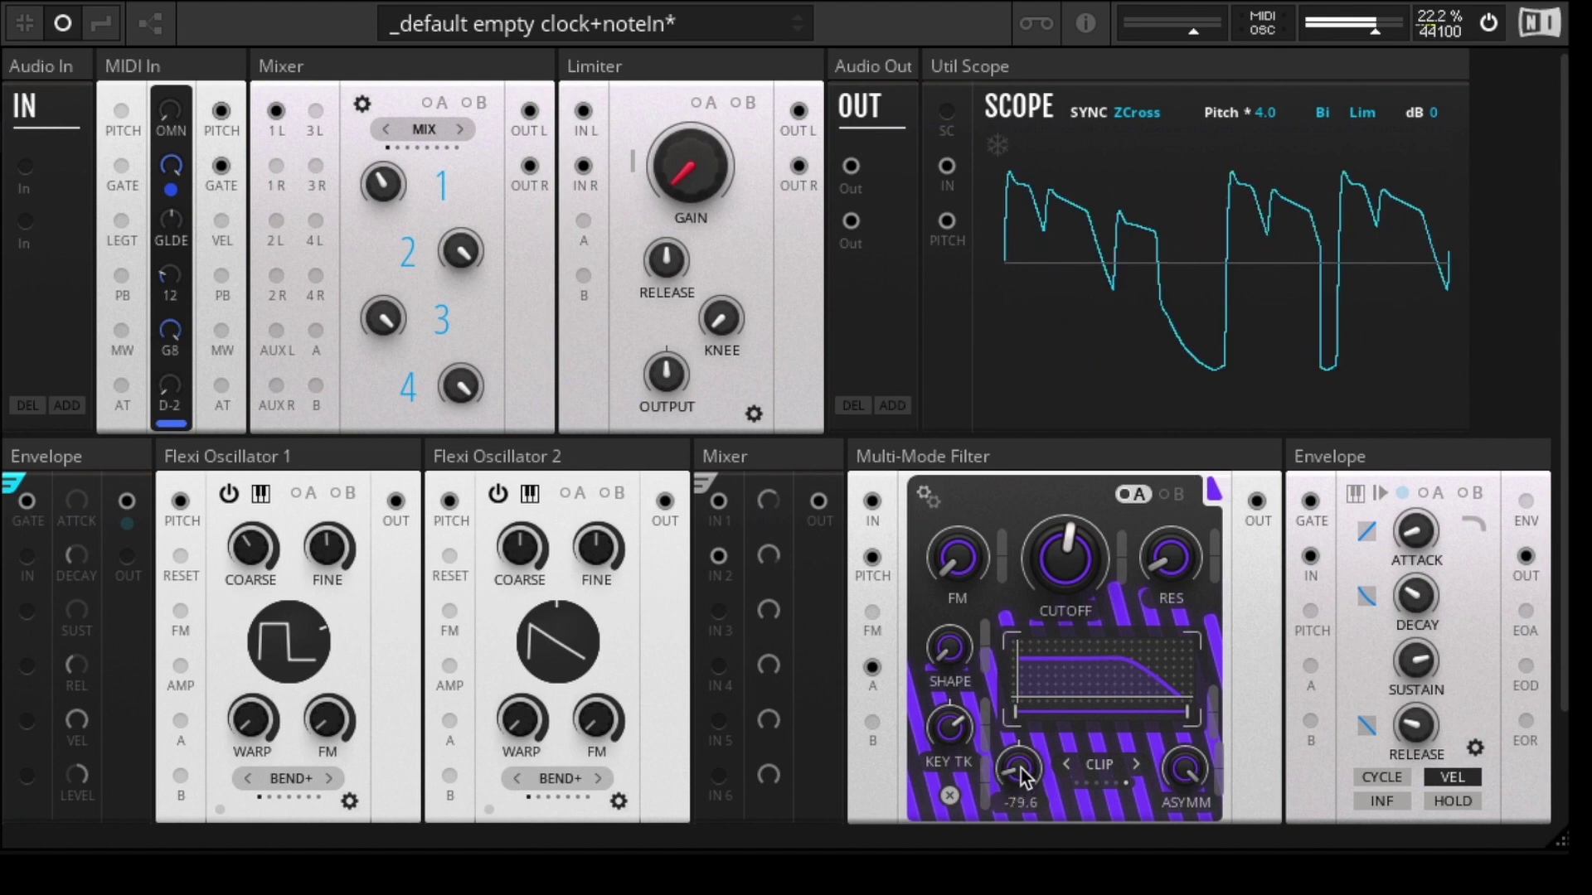
# - Switch the filter's distortion type to SINE and sweep the asymmetry down through about 20.5 and back up
pyautogui.click(1136, 764)
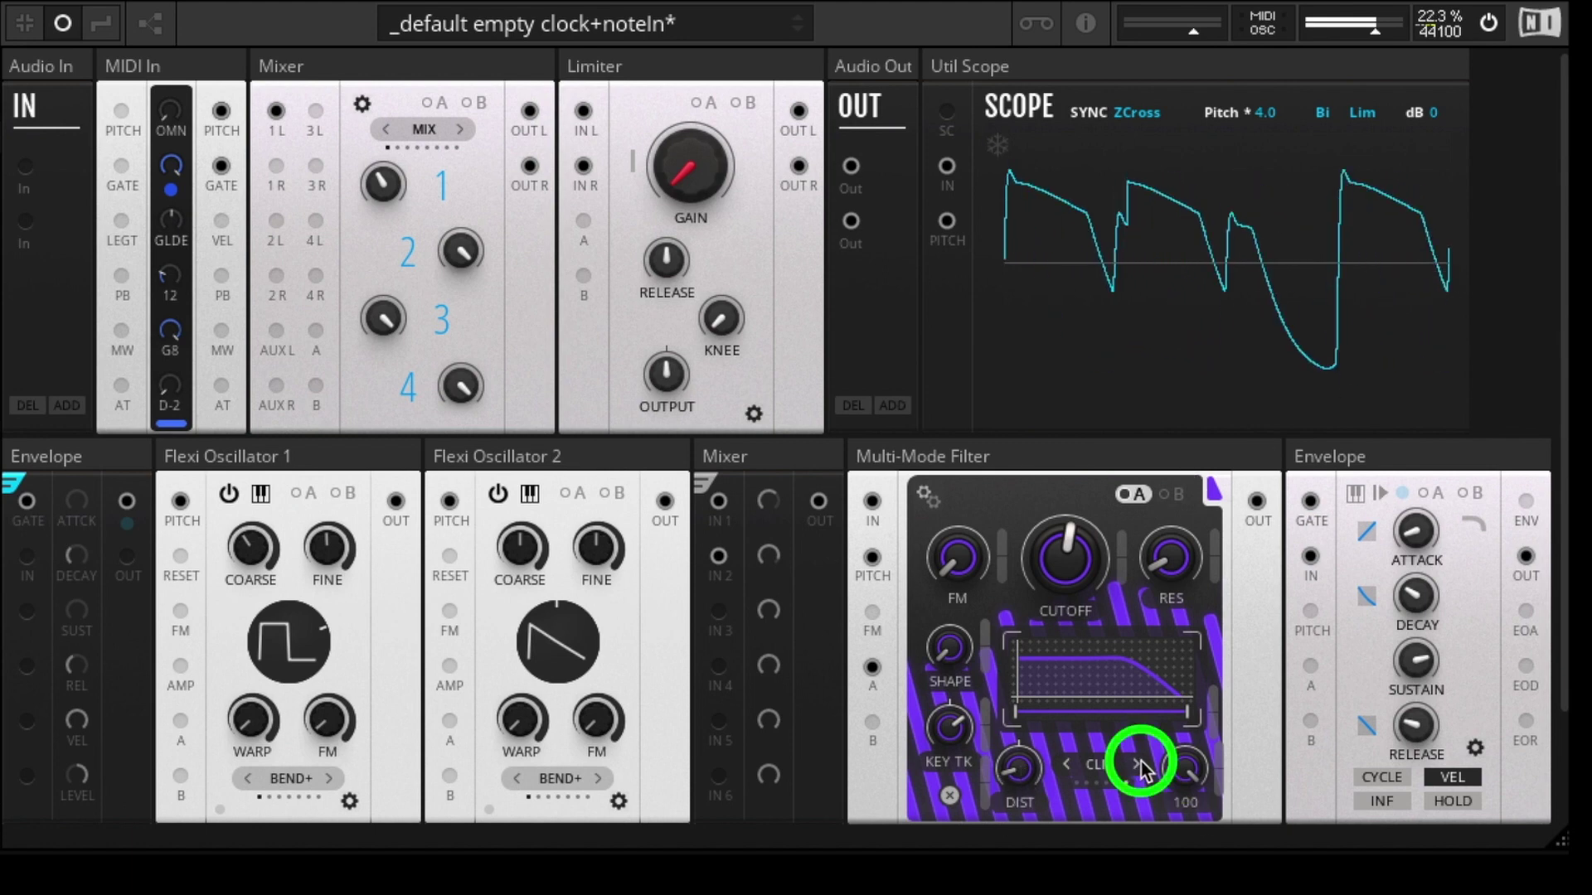
pyautogui.moveTo(1191, 777); pyautogui.dragTo(1187, 686)
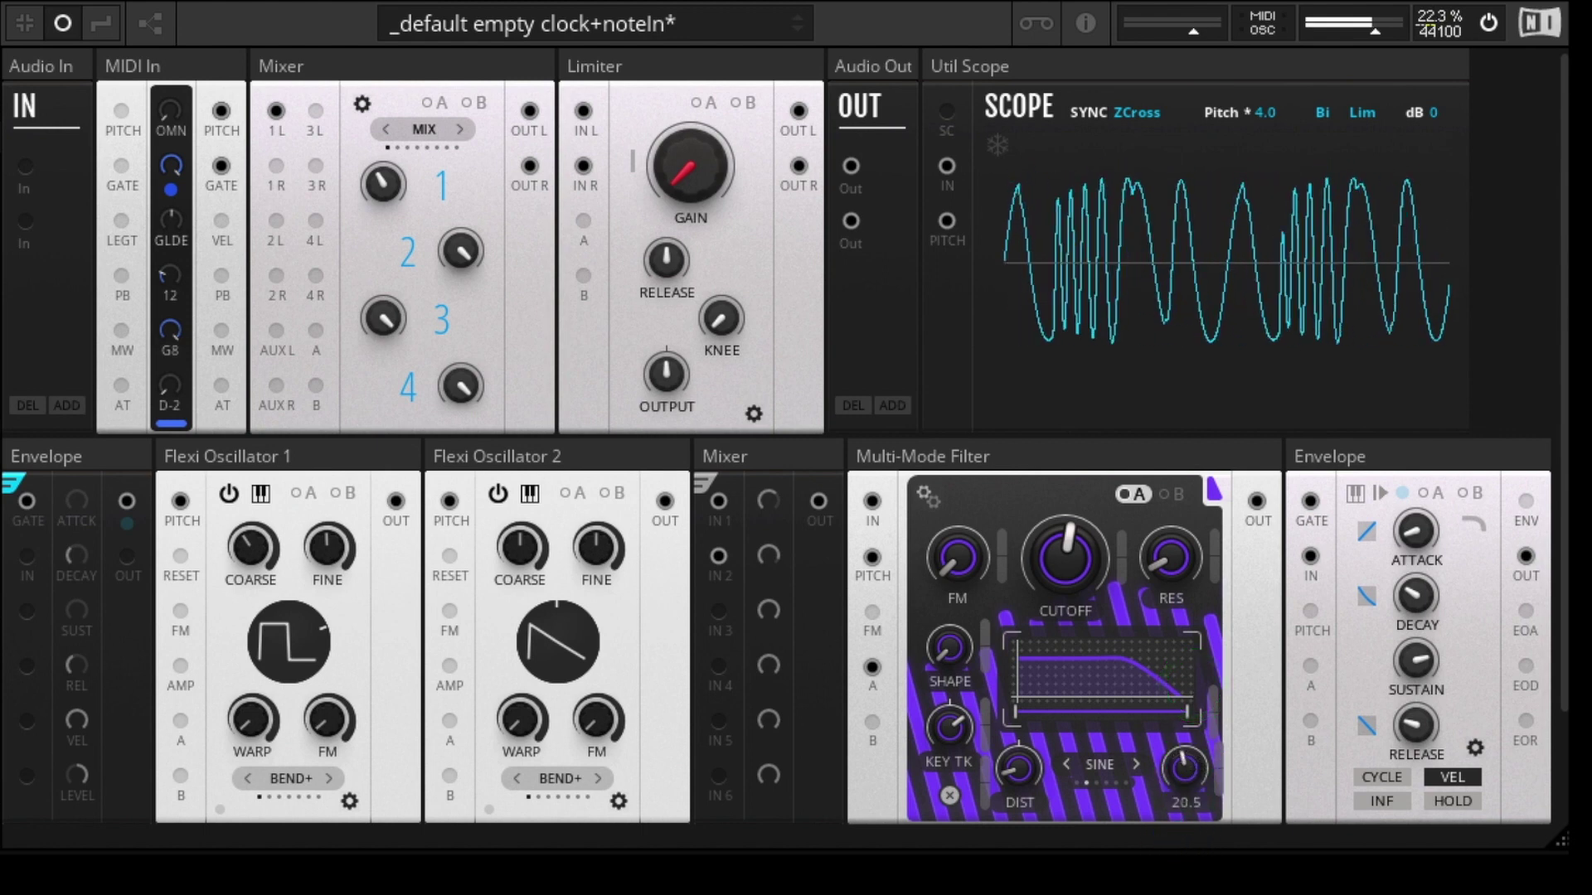
pyautogui.moveTo(1188, 770); pyautogui.dragTo(1137, 838)
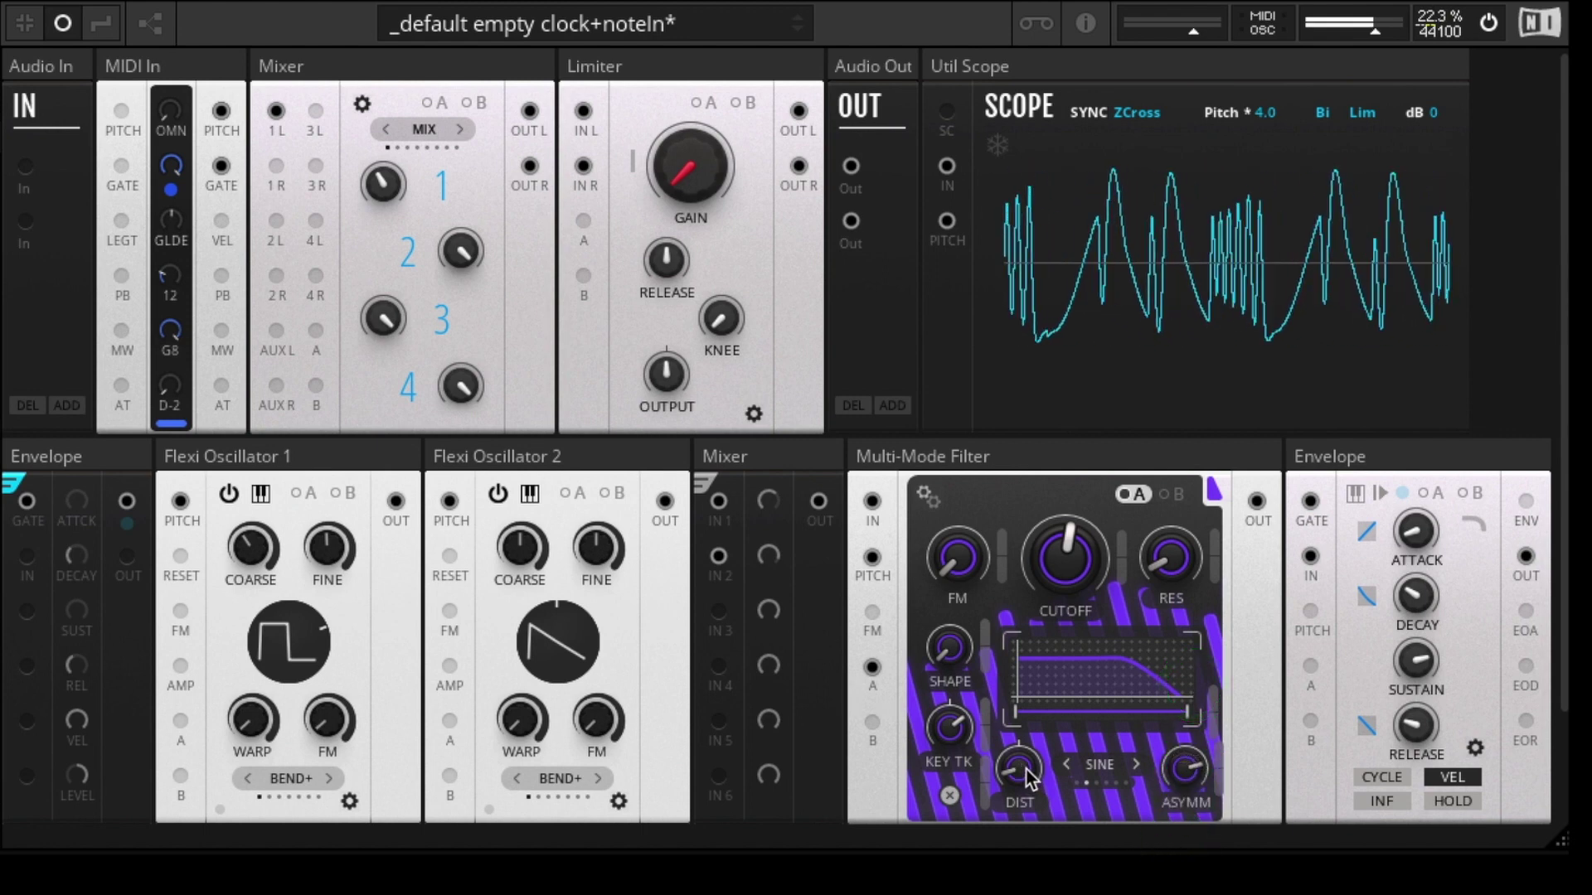
# - Switch the distortion type to SINEX10, lower the asymmetry to 0, and set the distortion amount to about -23.4
pyautogui.moveTo(1139, 767); pyautogui.dragTo(1067, 788)
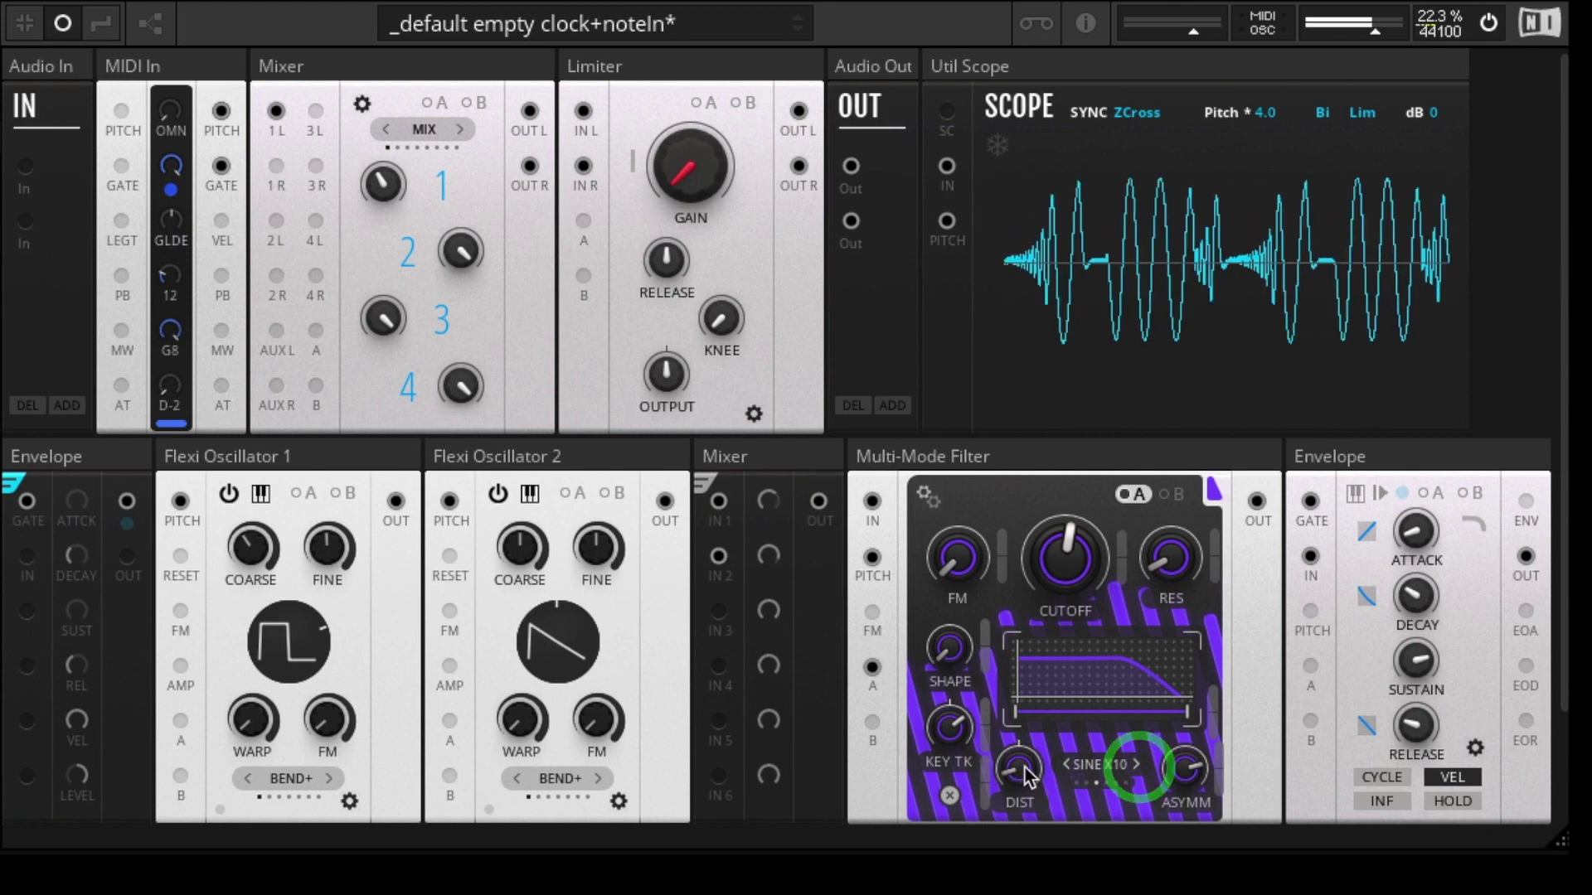
pyautogui.click(1187, 783)
pyautogui.moveTo(1187, 786); pyautogui.dragTo(1180, 868)
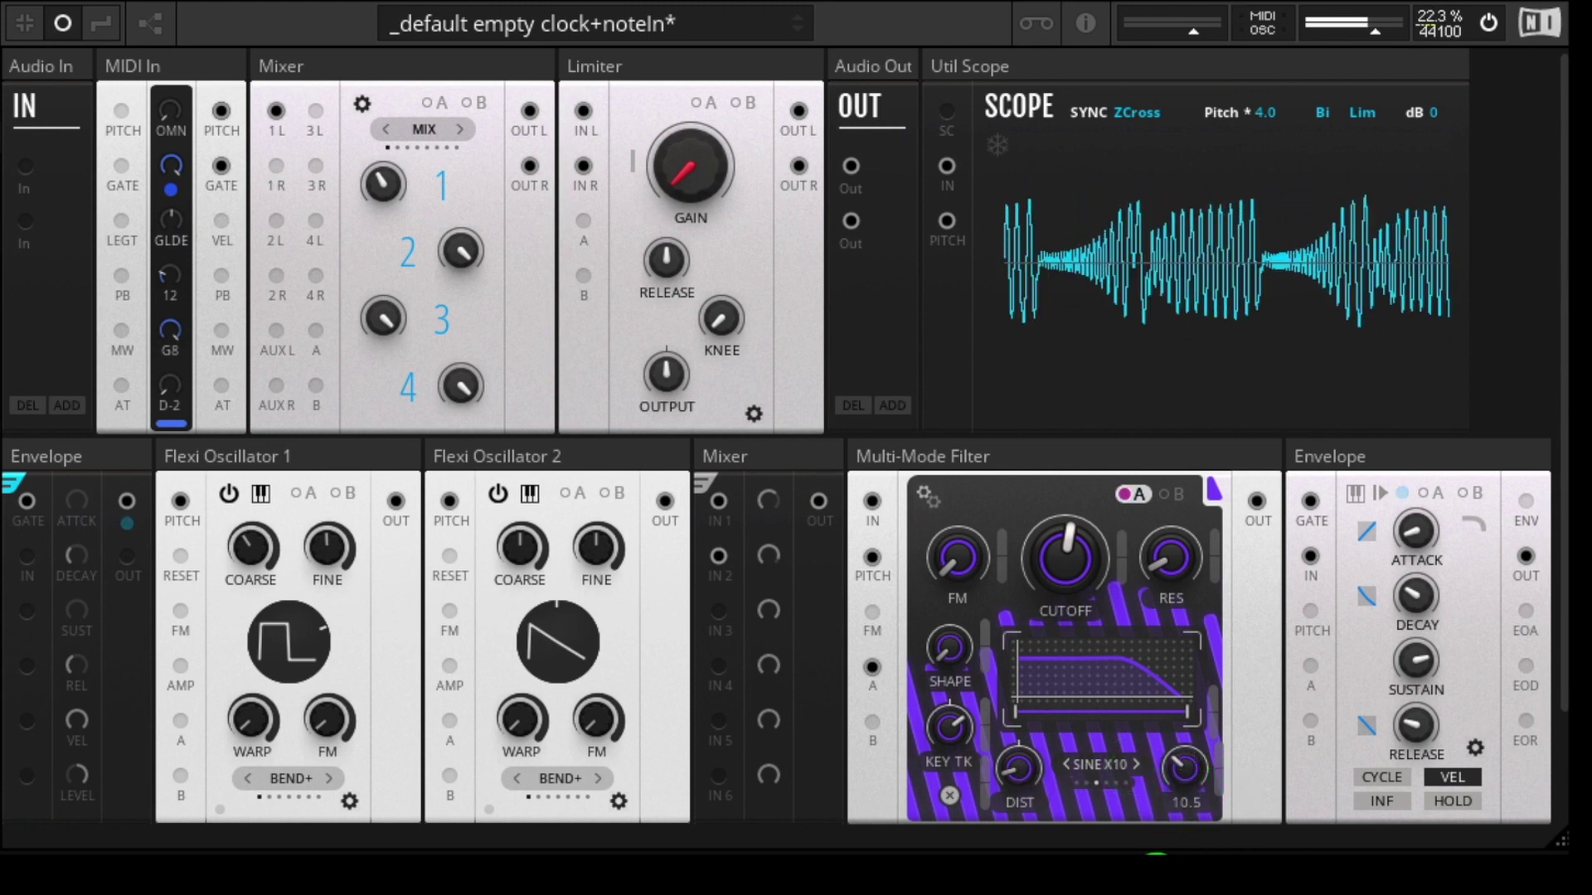
pyautogui.moveTo(1157, 796); pyautogui.dragTo(1156, 817)
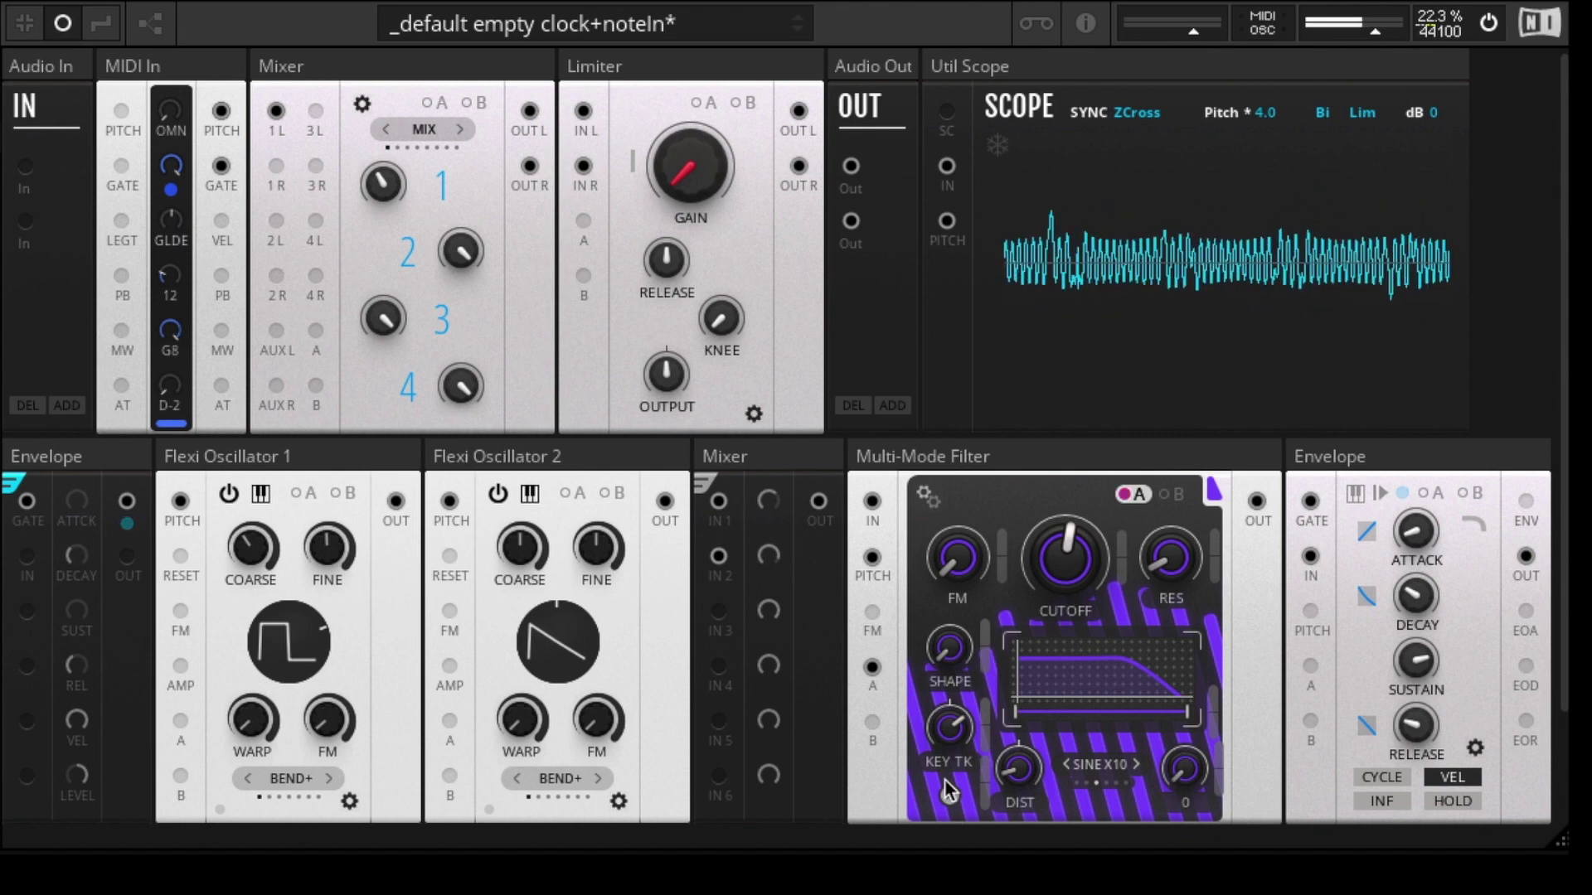
pyautogui.moveTo(1024, 750); pyautogui.dragTo(1024, 668)
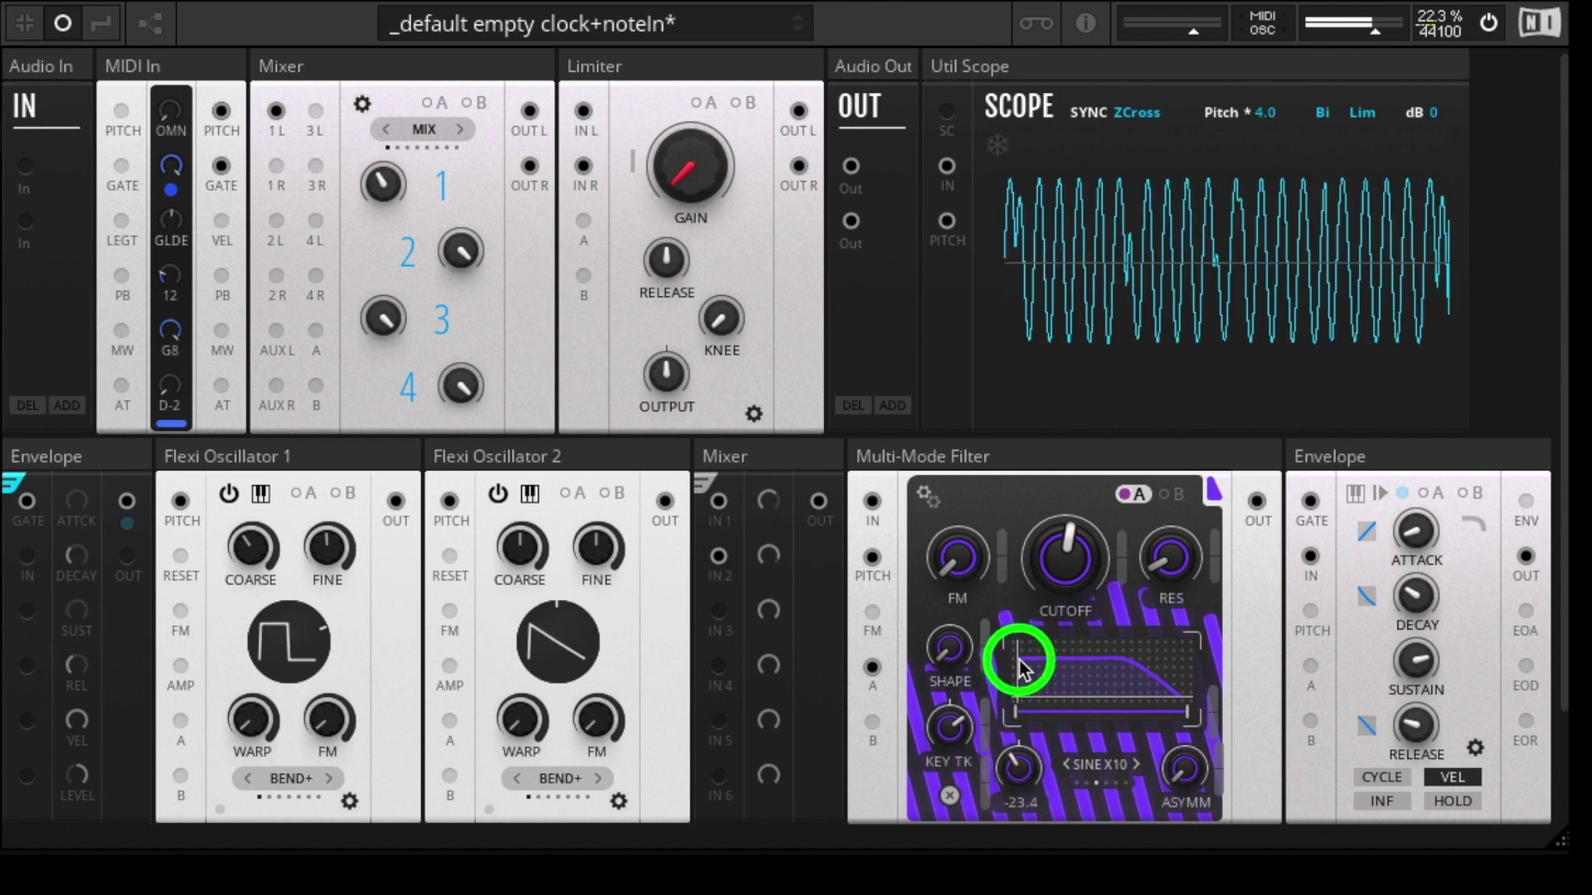
pyautogui.moveTo(1019, 775); pyautogui.dragTo(1024, 791)
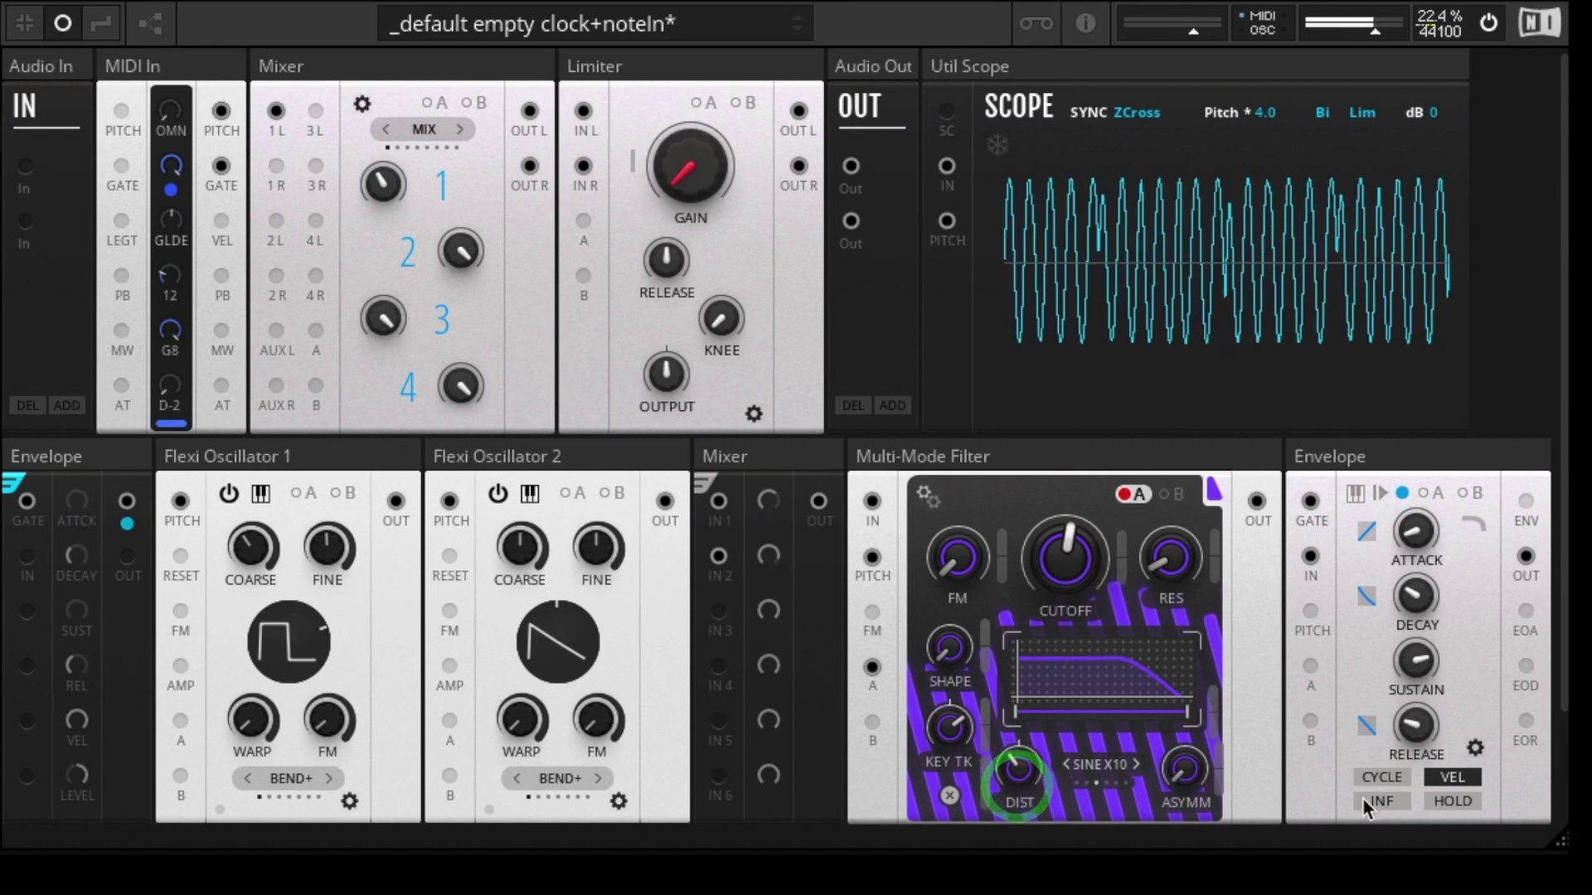
# - Sweep the asymmetry with SINEX10 distortion through about 11.8 and 70.5, and bring it back down
pyautogui.moveTo(1188, 776); pyautogui.dragTo(1194, 811)
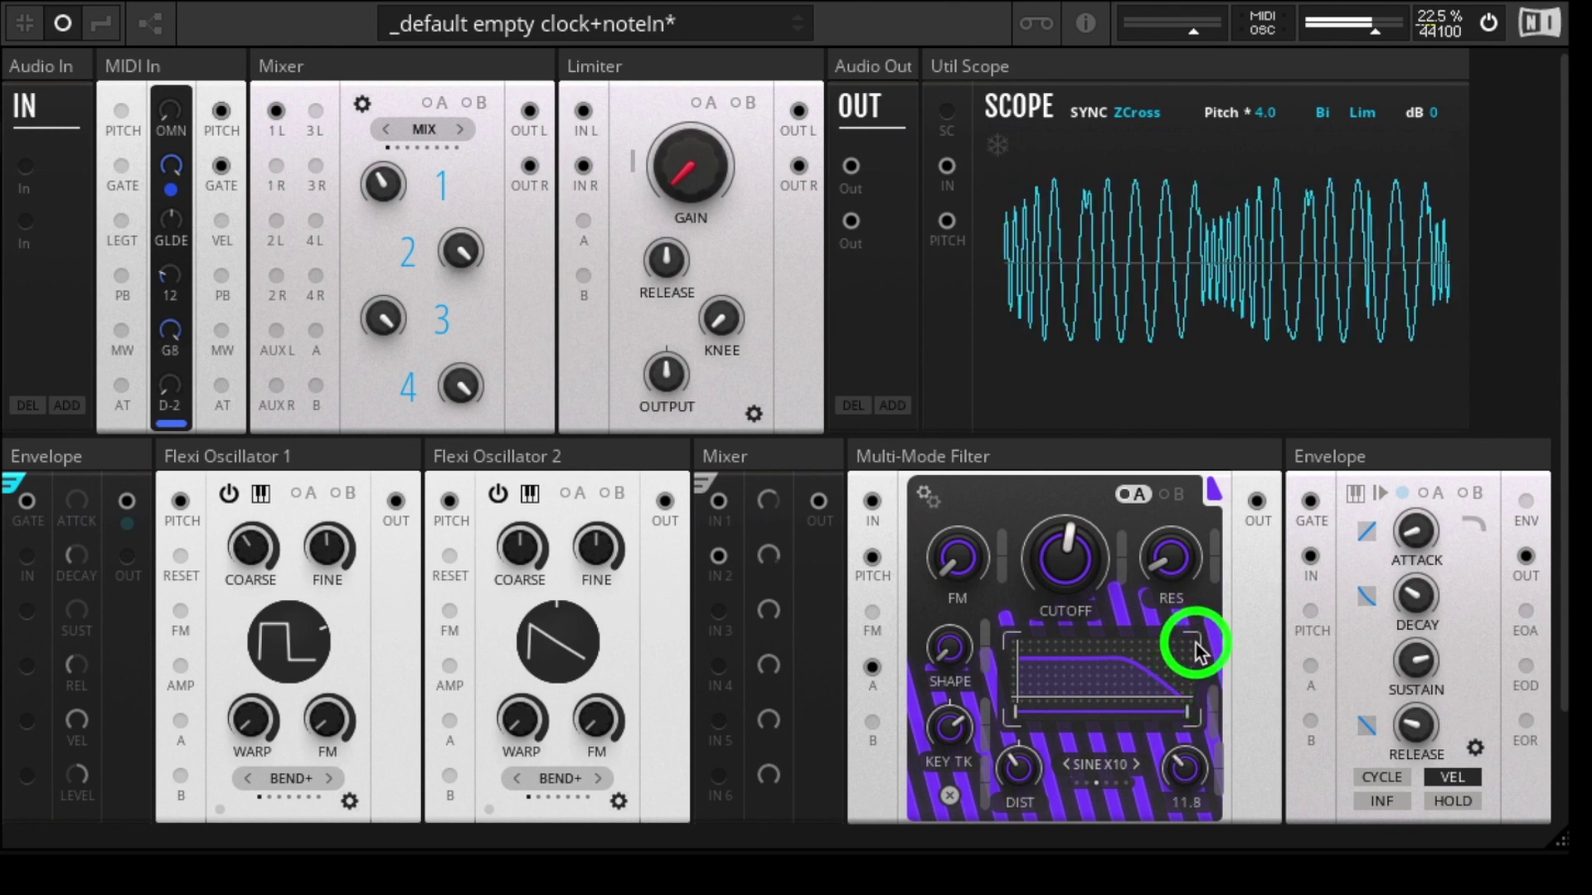
pyautogui.click(1190, 782)
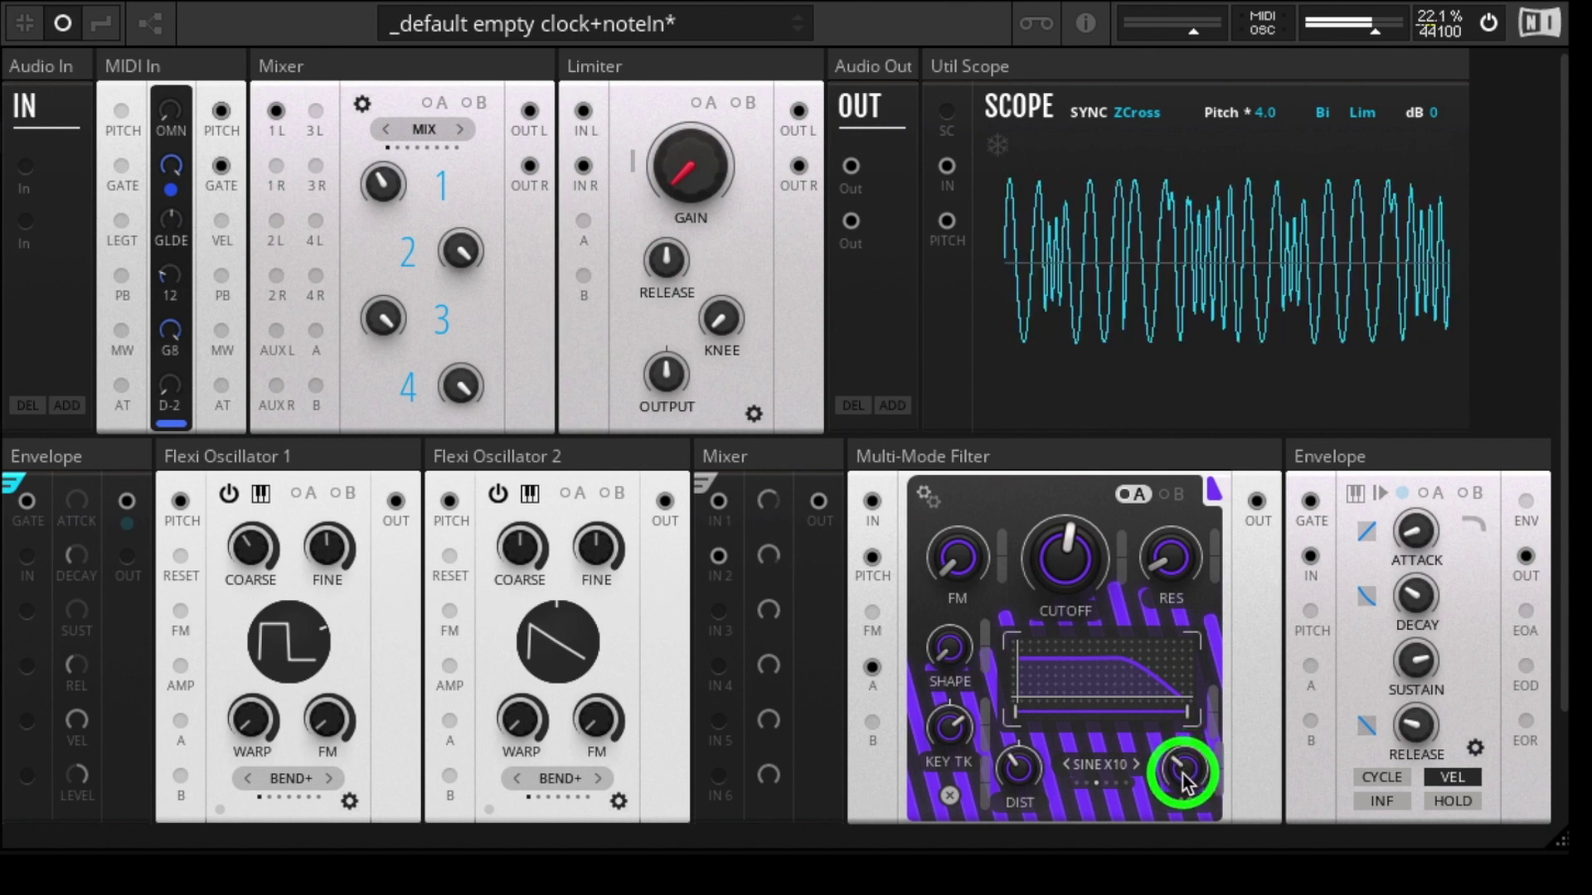
pyautogui.moveTo(1190, 782); pyautogui.dragTo(1195, 750)
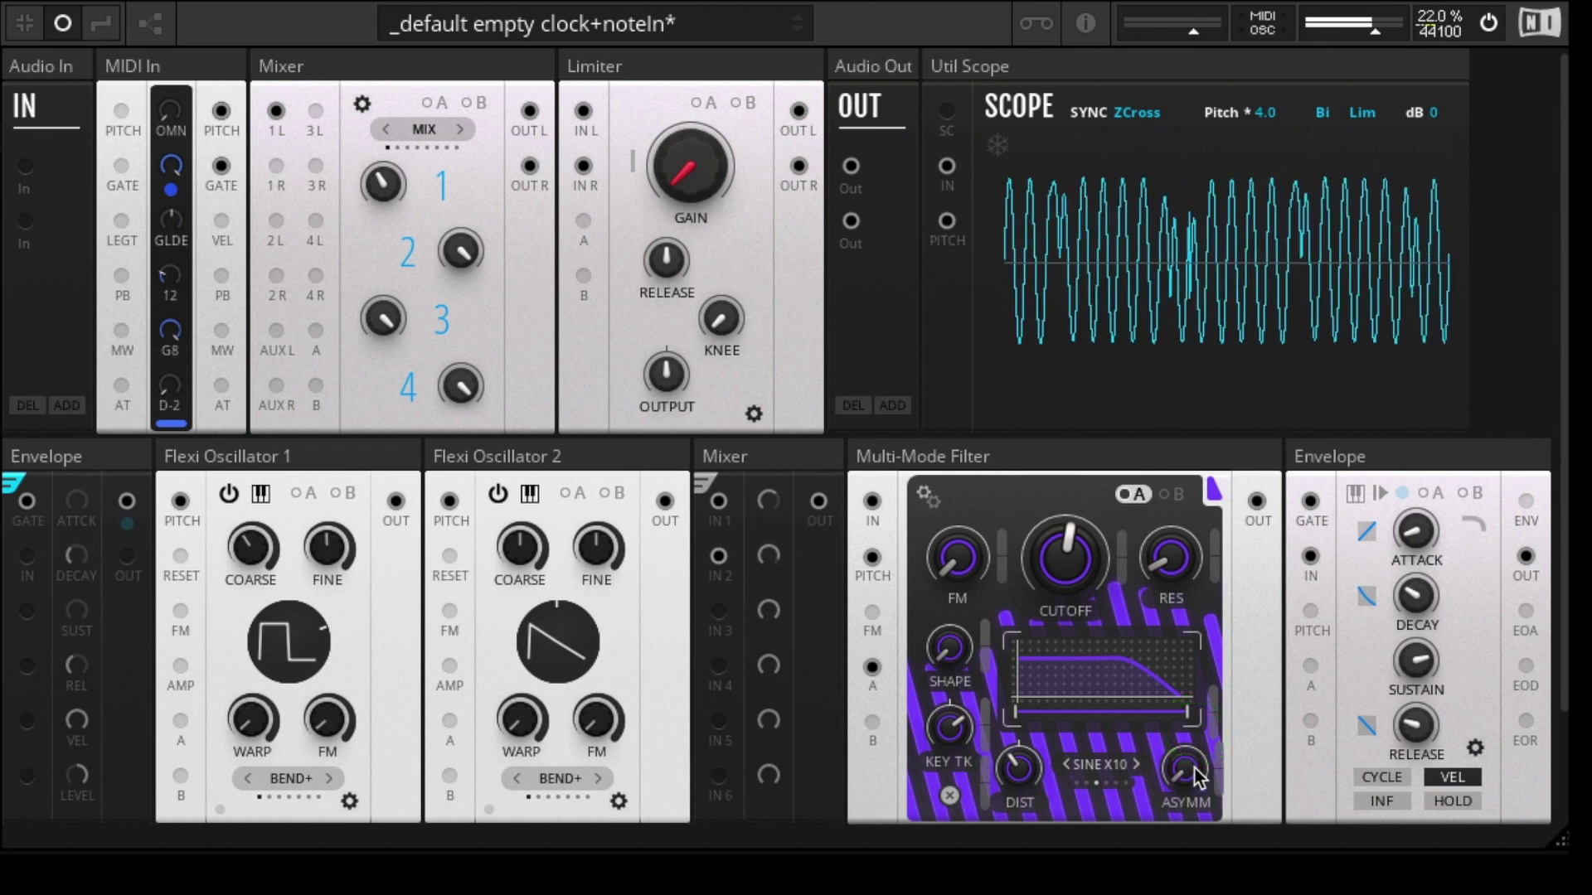
pyautogui.moveTo(1195, 771); pyautogui.dragTo(1196, 629)
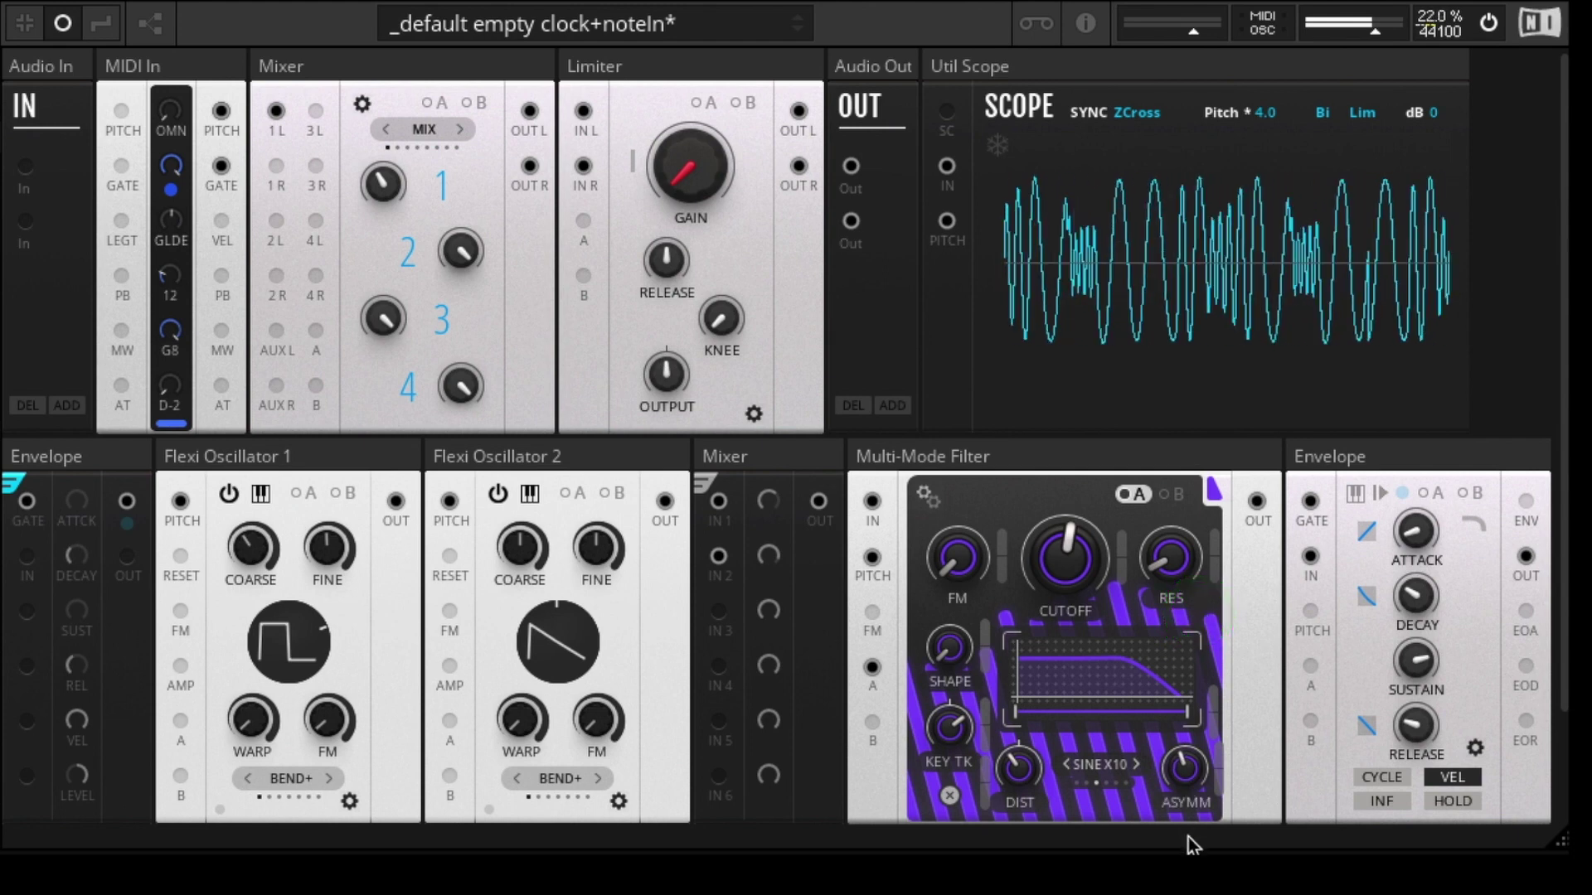
pyautogui.moveTo(1196, 776); pyautogui.dragTo(1201, 726)
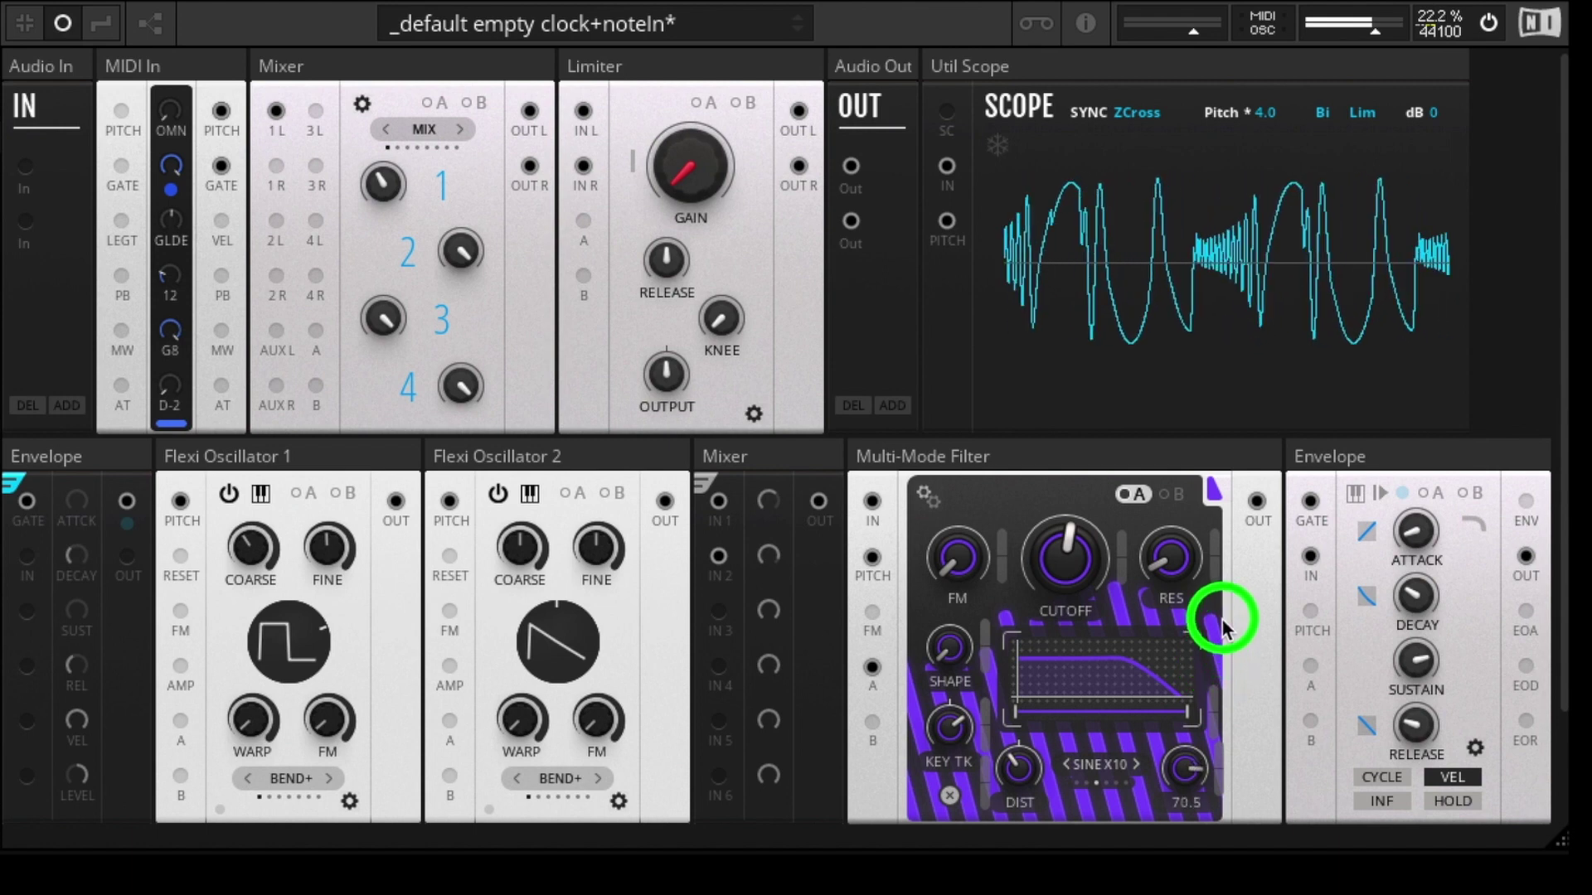
pyautogui.moveTo(1229, 595); pyautogui.dragTo(1222, 753)
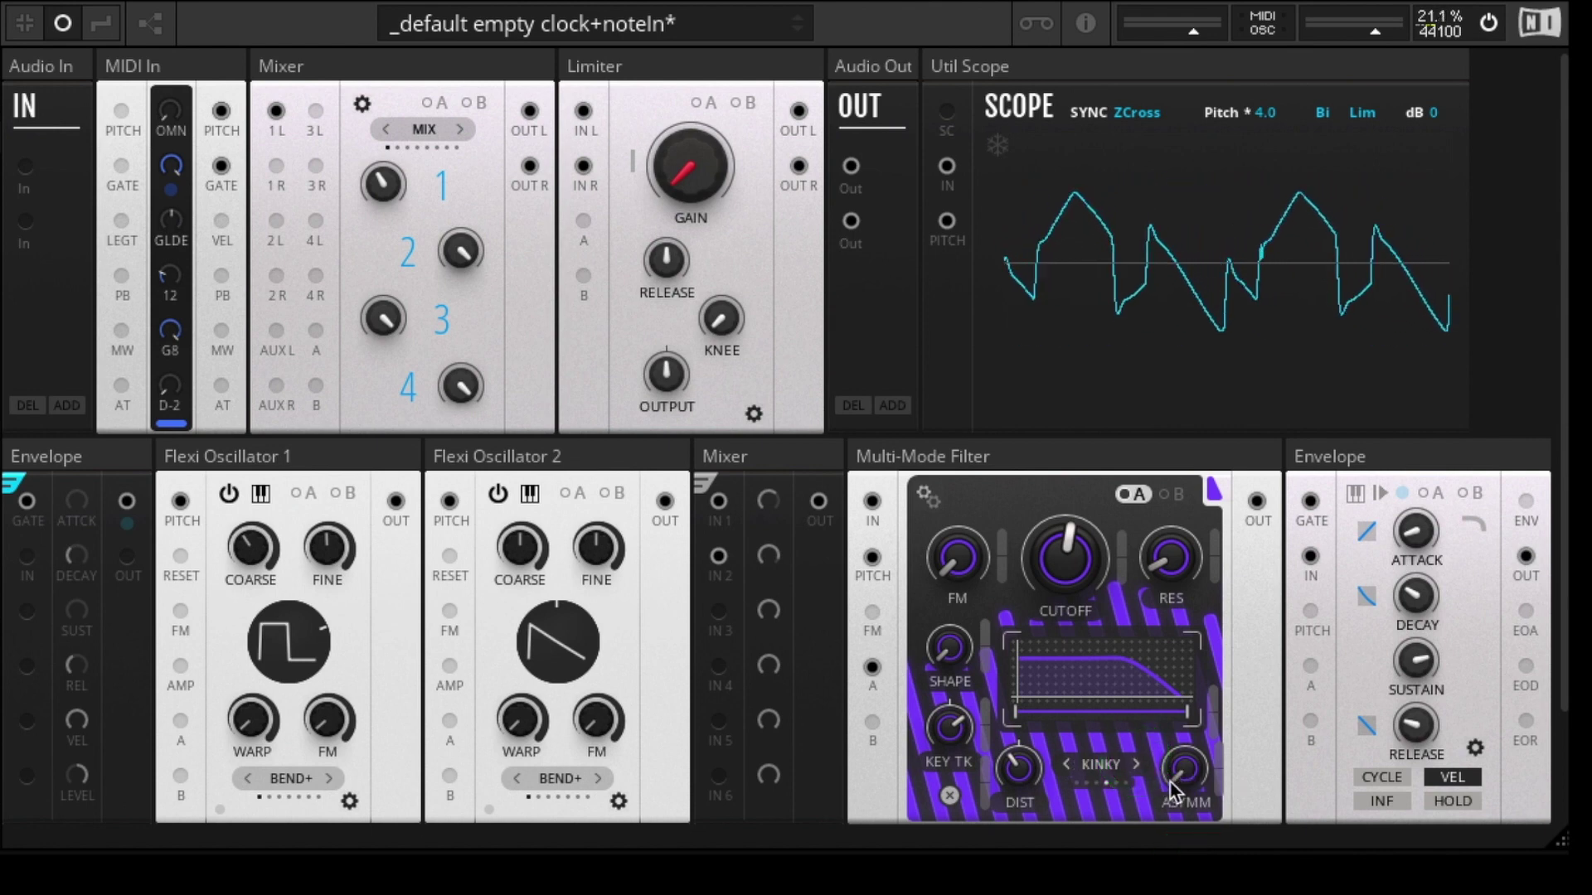
# - With the KINKY distortion type, raise the distortion amount to about 41.4 and the asymmetry to about 43.5
pyautogui.moveTo(1183, 771); pyautogui.dragTo(1178, 800)
pyautogui.moveTo(1013, 803); pyautogui.dragTo(1028, 664)
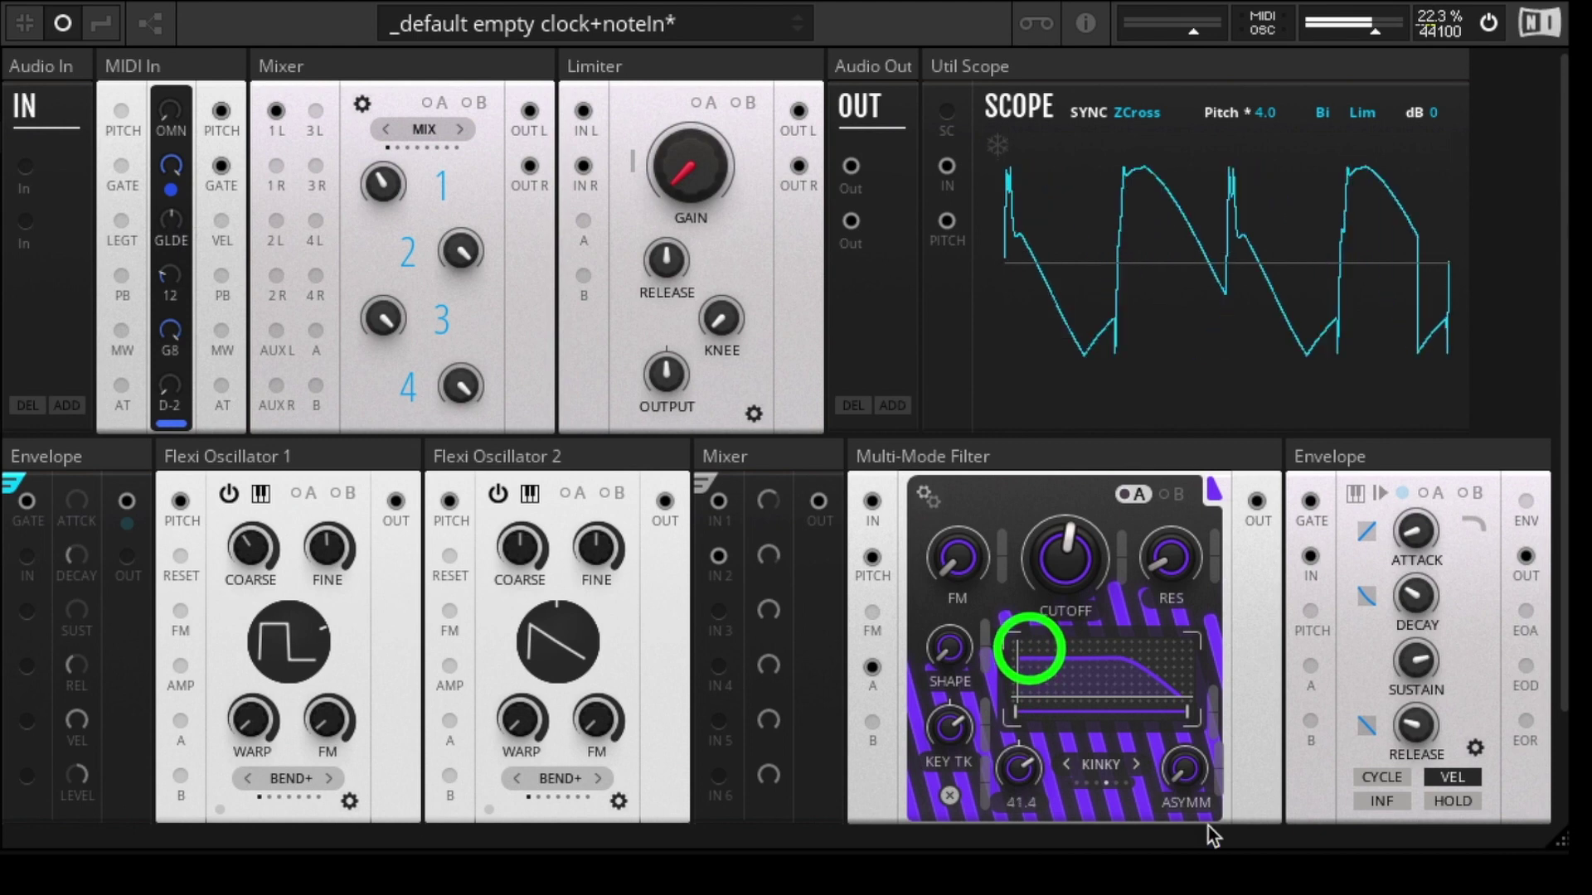
pyautogui.moveTo(1187, 779); pyautogui.dragTo(1227, 530)
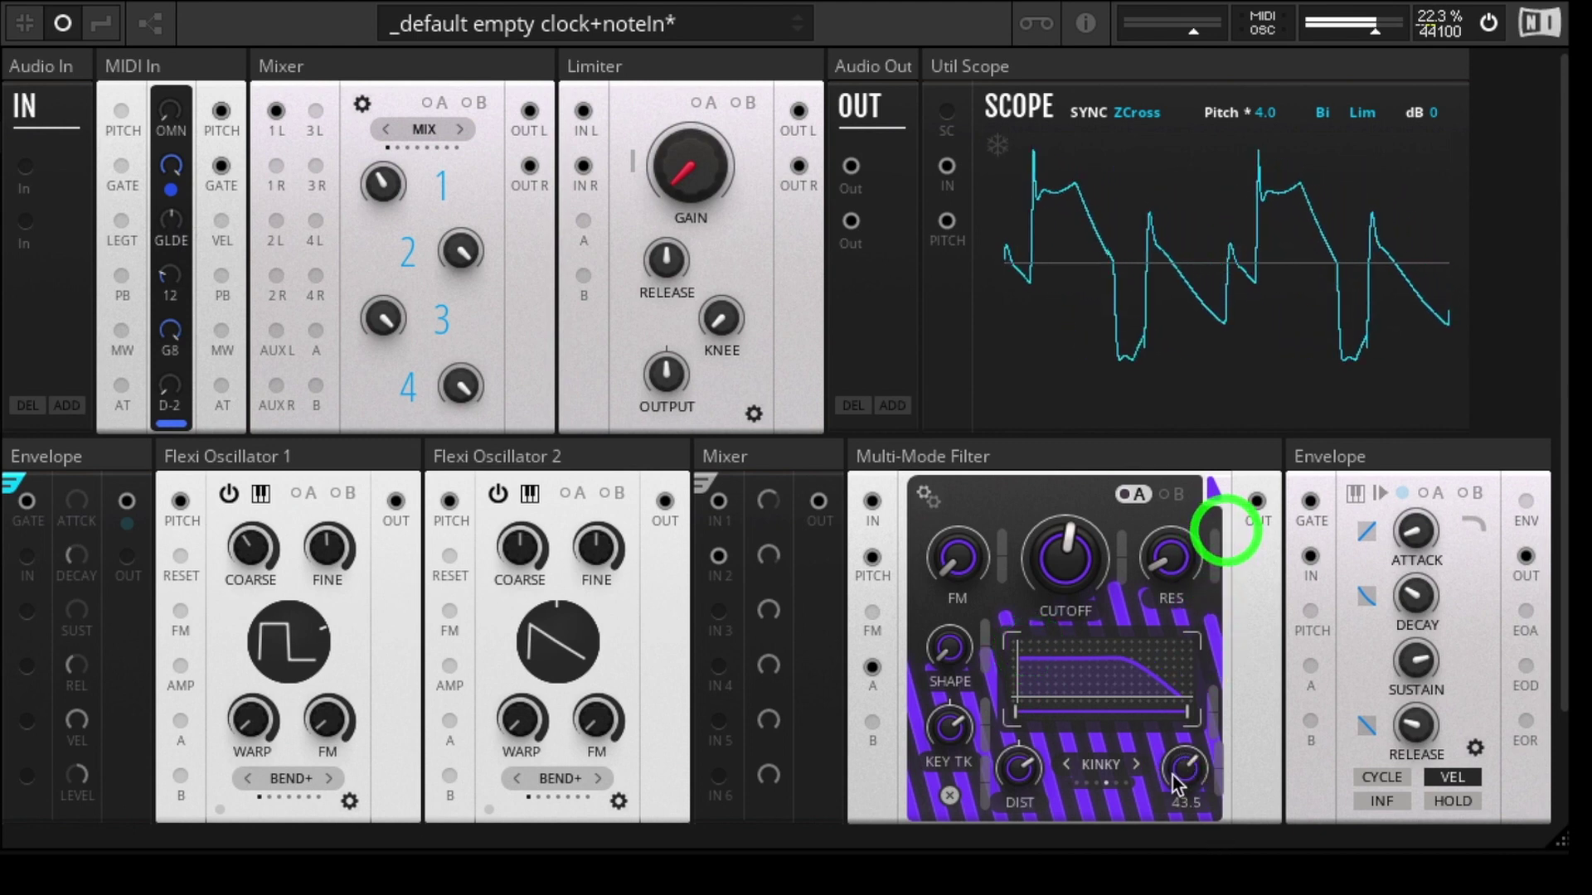
# - Switch the distortion type to DRIVE, lower the asymmetry to 0, and raise it to about its maximum
pyautogui.click(1138, 767)
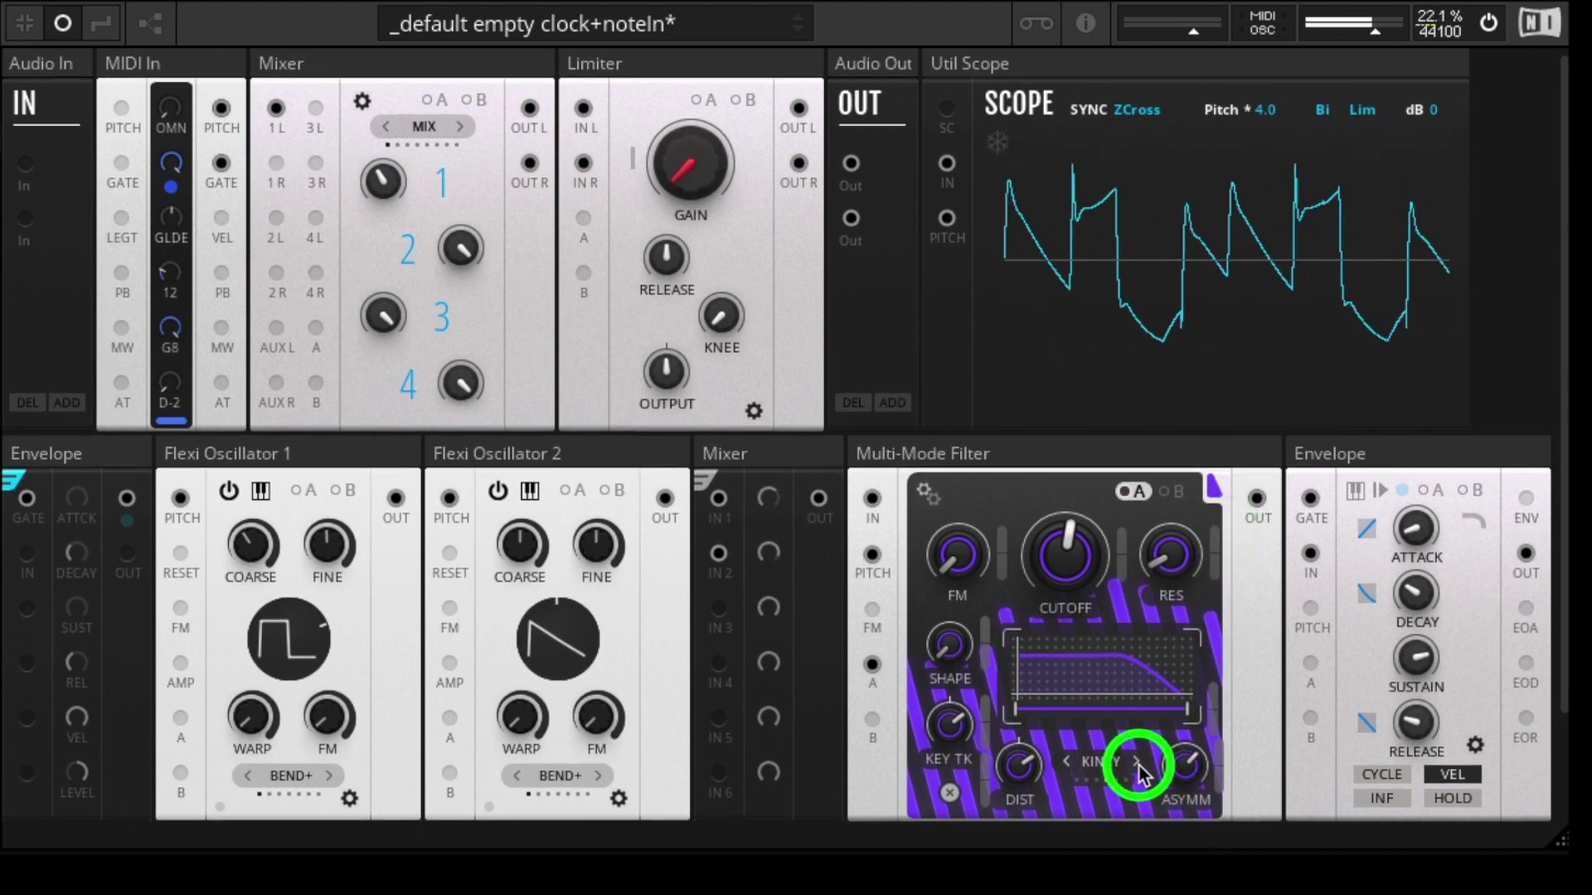
pyautogui.moveTo(1196, 770); pyautogui.dragTo(1195, 830)
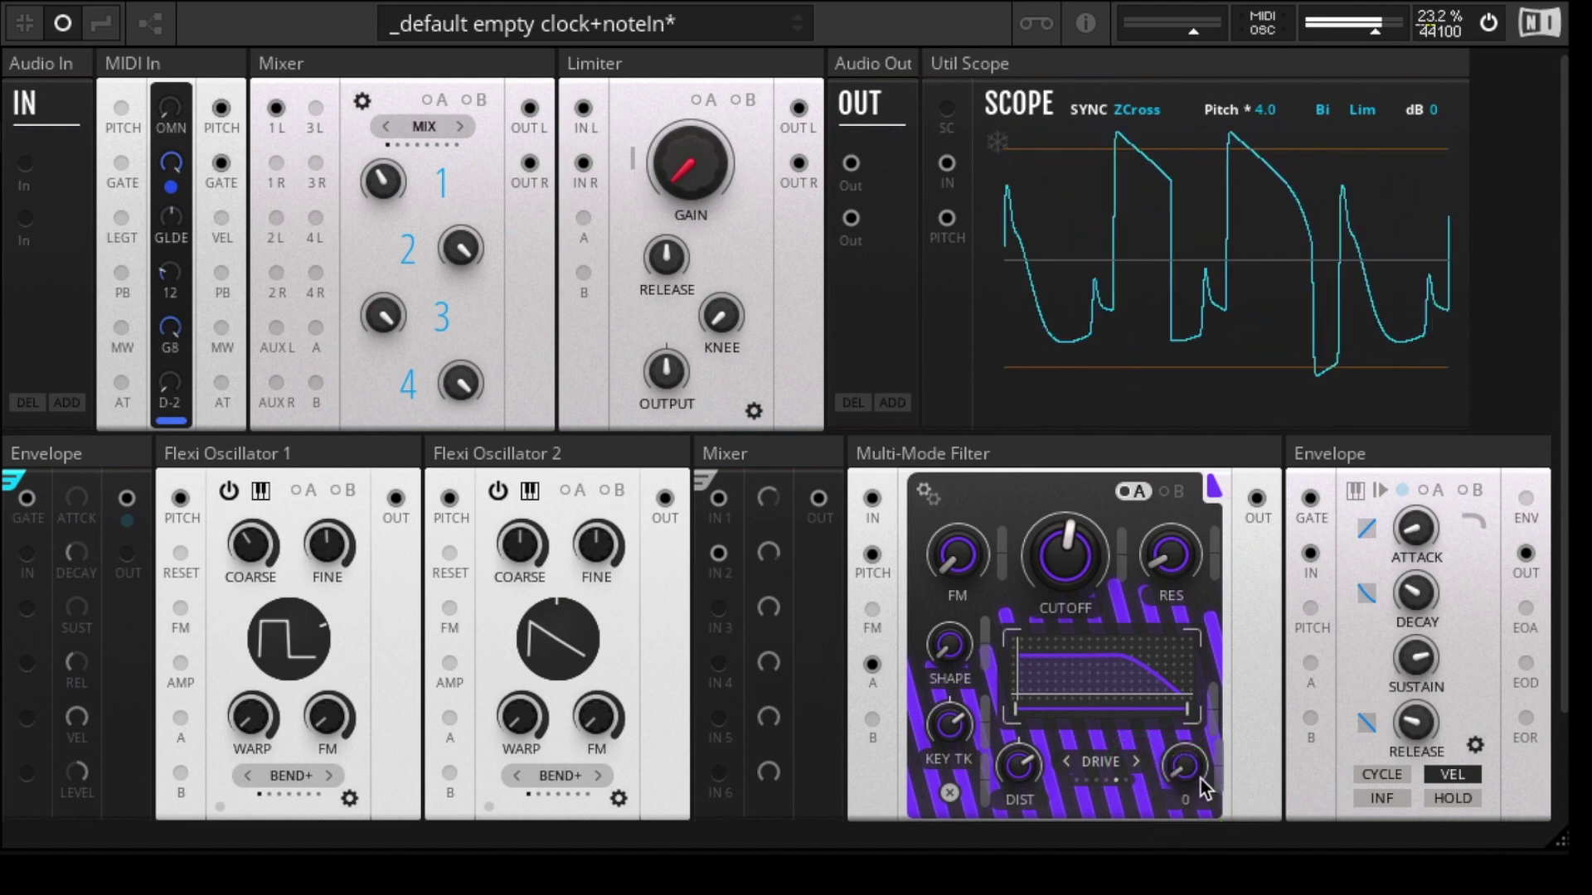
pyautogui.moveTo(1195, 770); pyautogui.dragTo(1167, 382)
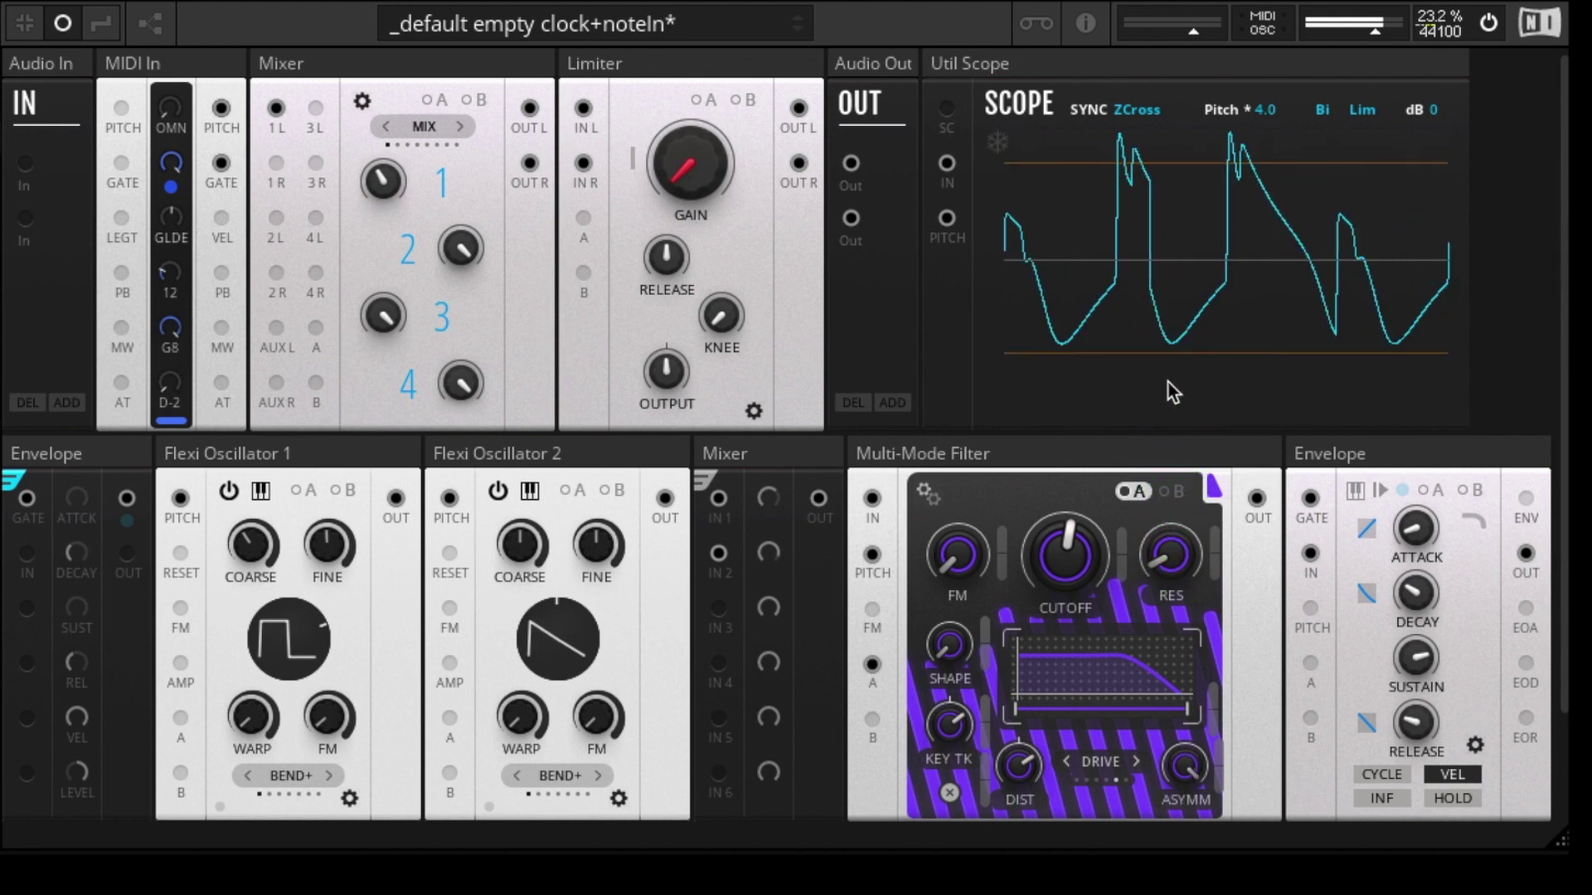
# - Switch the distortion type back to SINE, reset the asymmetry to 0, sweep it upward, and return it to 0
pyautogui.click(1136, 761)
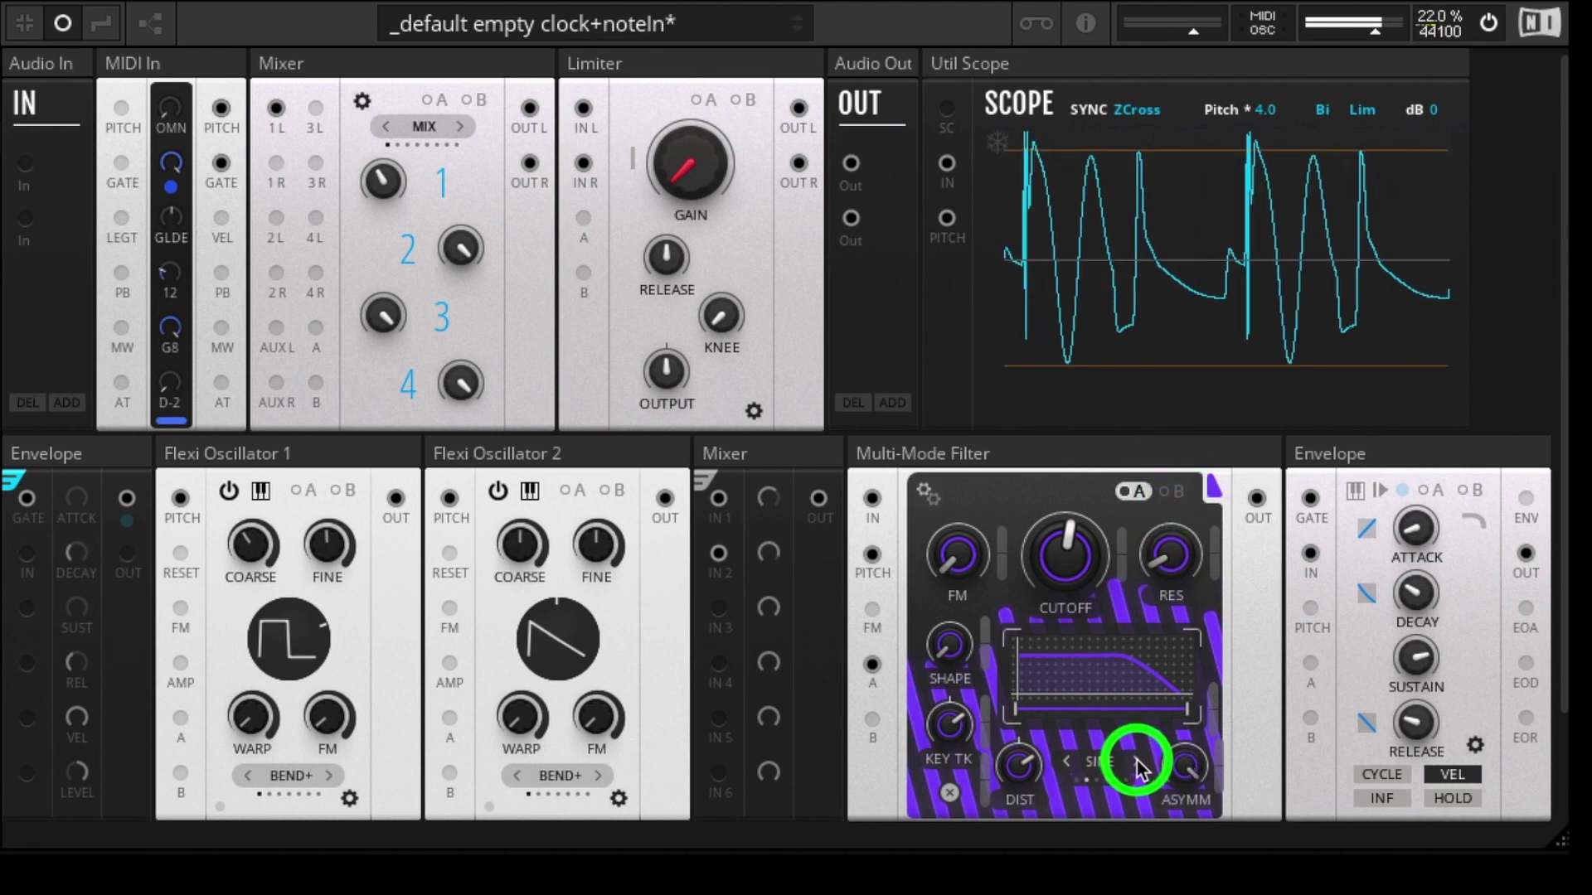
pyautogui.doubleClick(1192, 764)
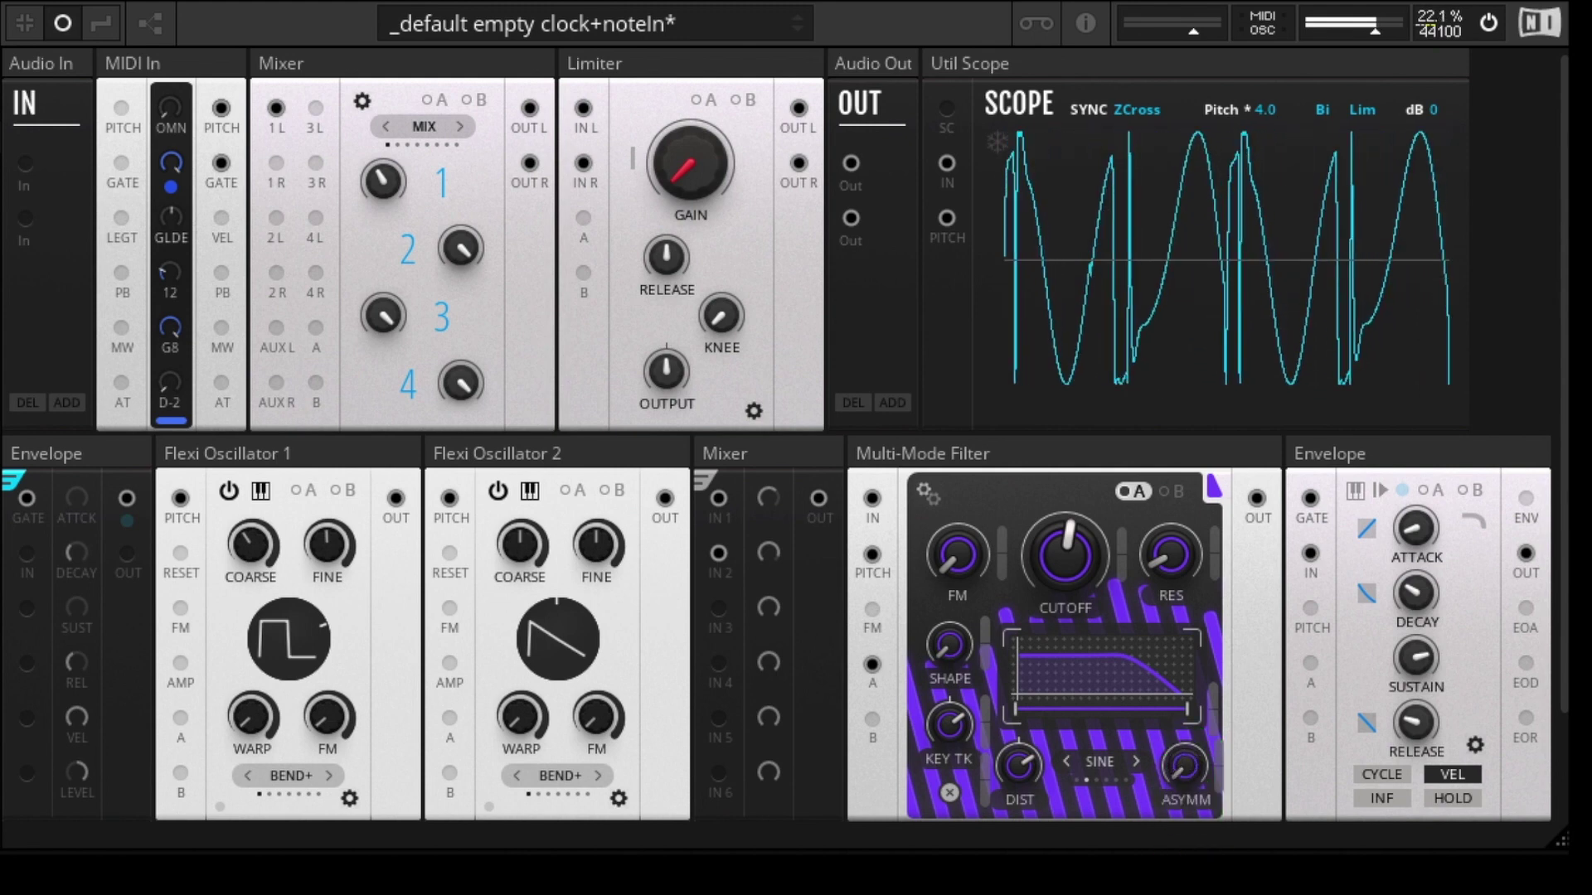
pyautogui.moveTo(1191, 784)
pyautogui.moveTo(1190, 776); pyautogui.dragTo(1179, 454)
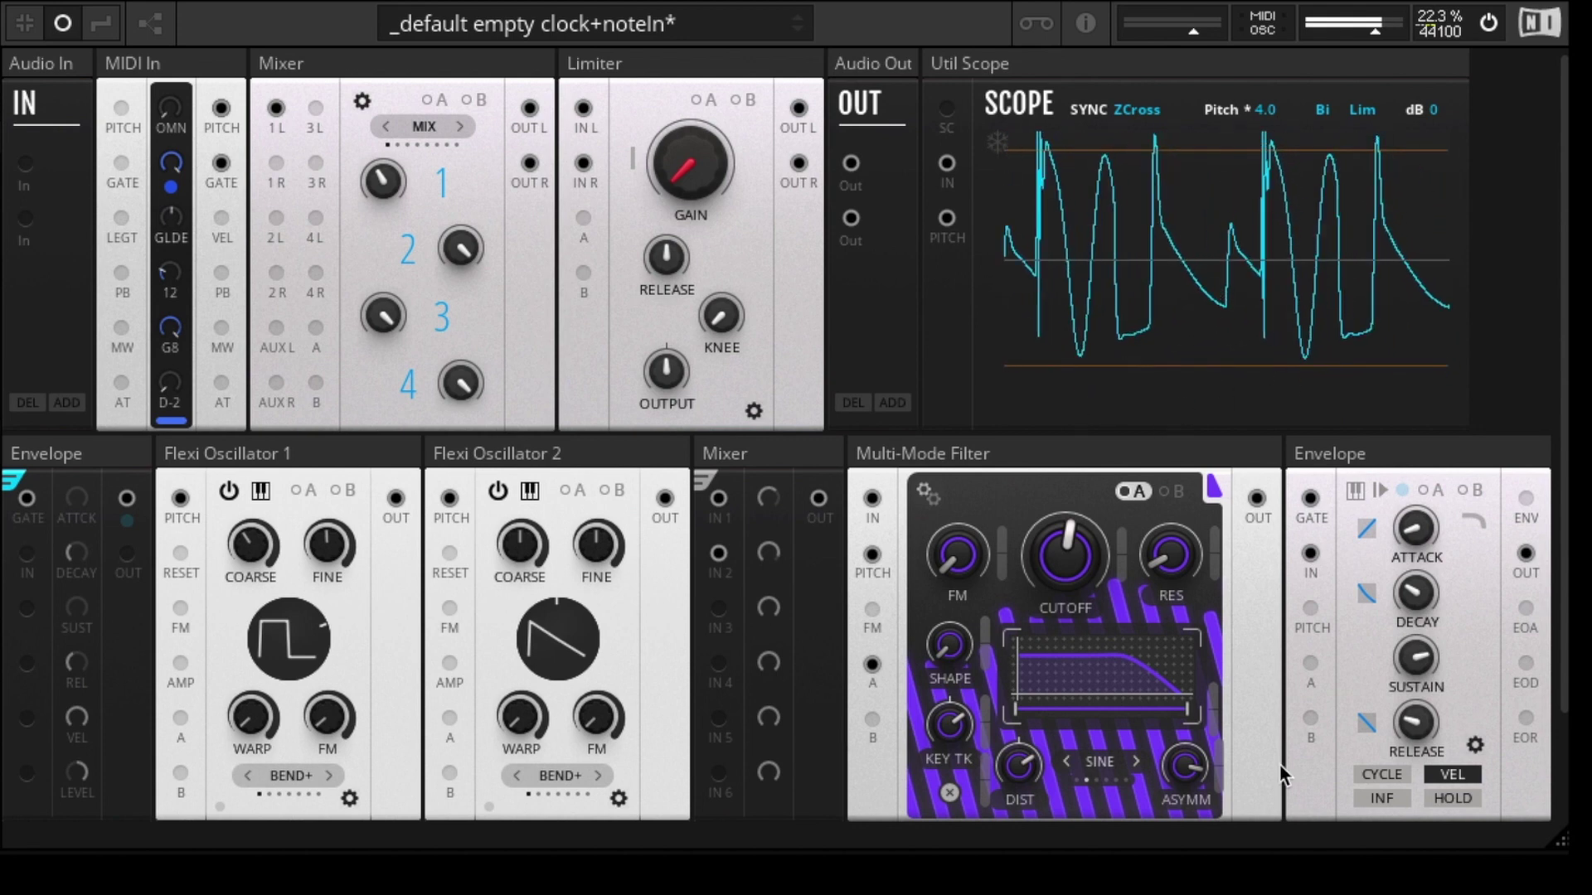
pyautogui.moveTo(1194, 771)
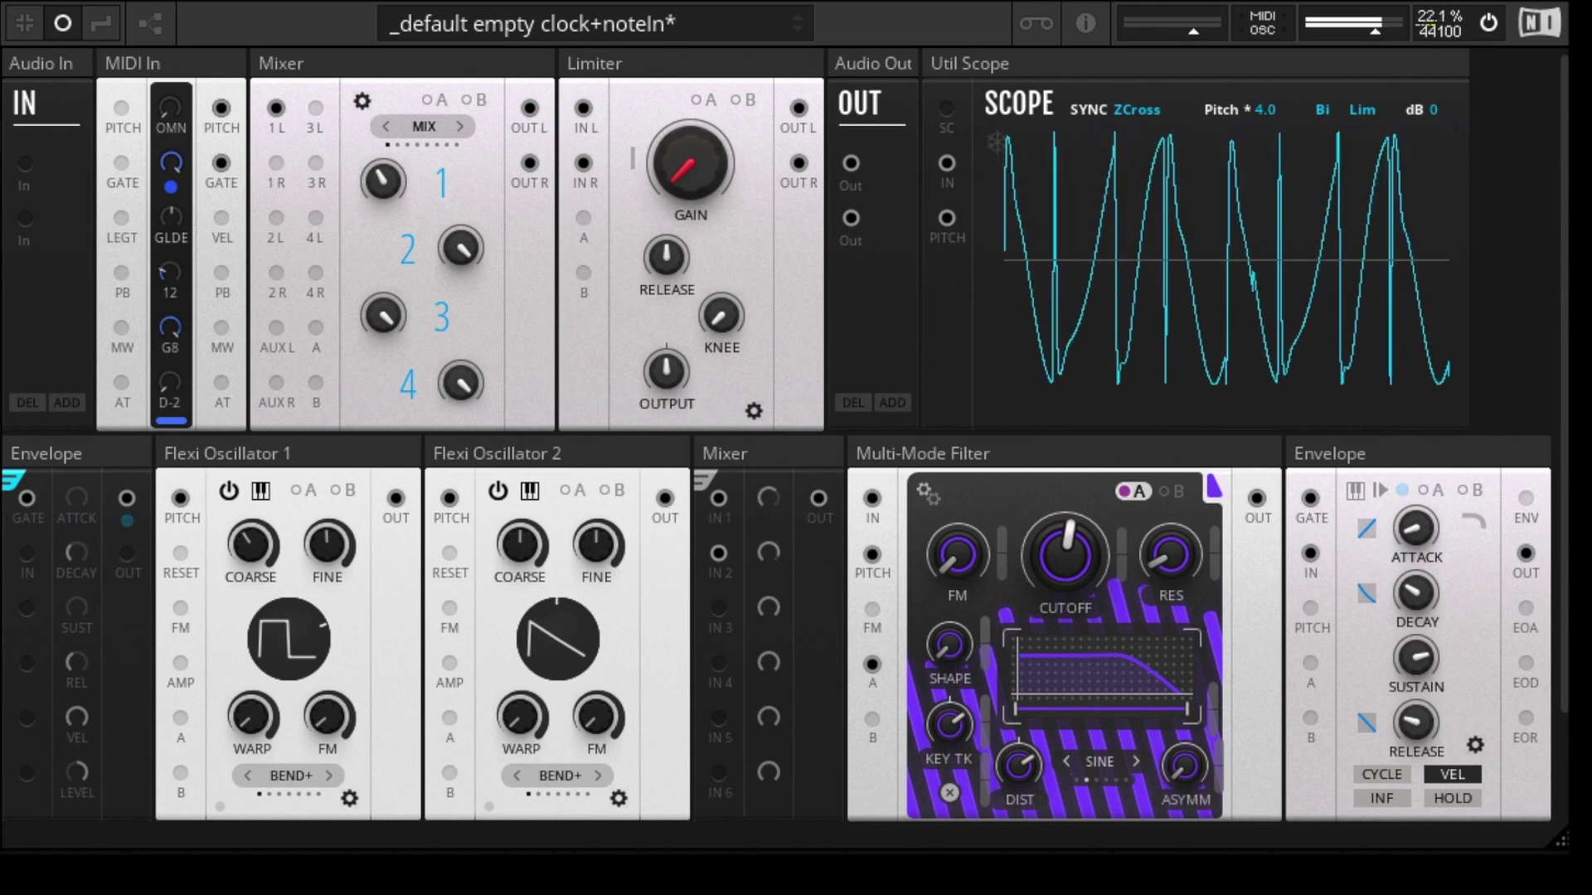
pyautogui.moveTo(520, 718)
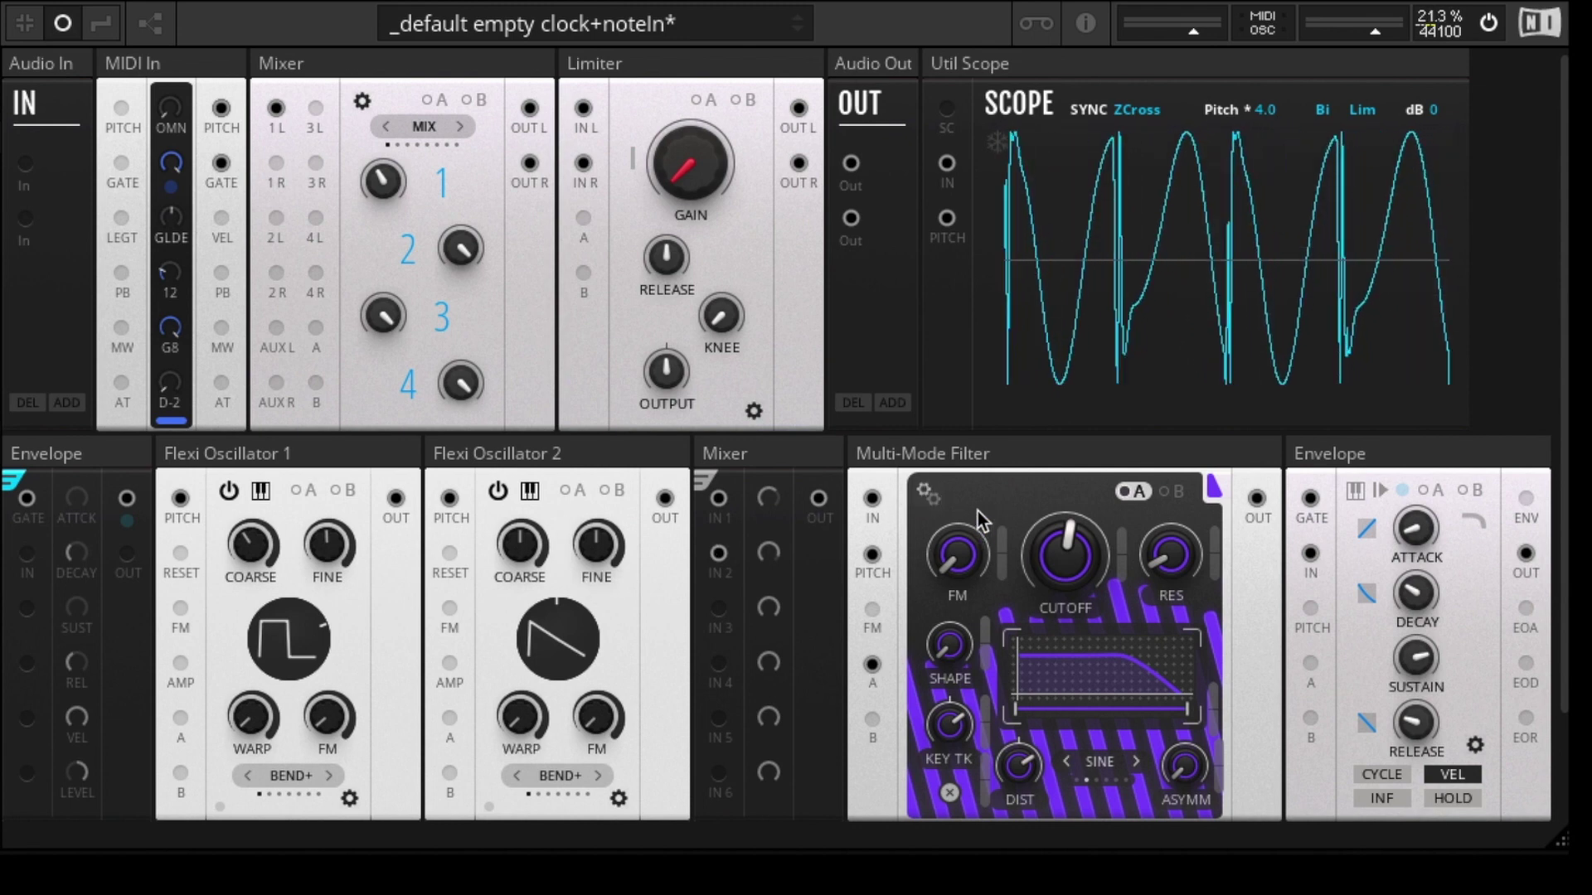
# - Examine the cable connections of the Multi-Mode Filter and of the Flexi Oscillator feeding it
pyautogui.click(954, 466)
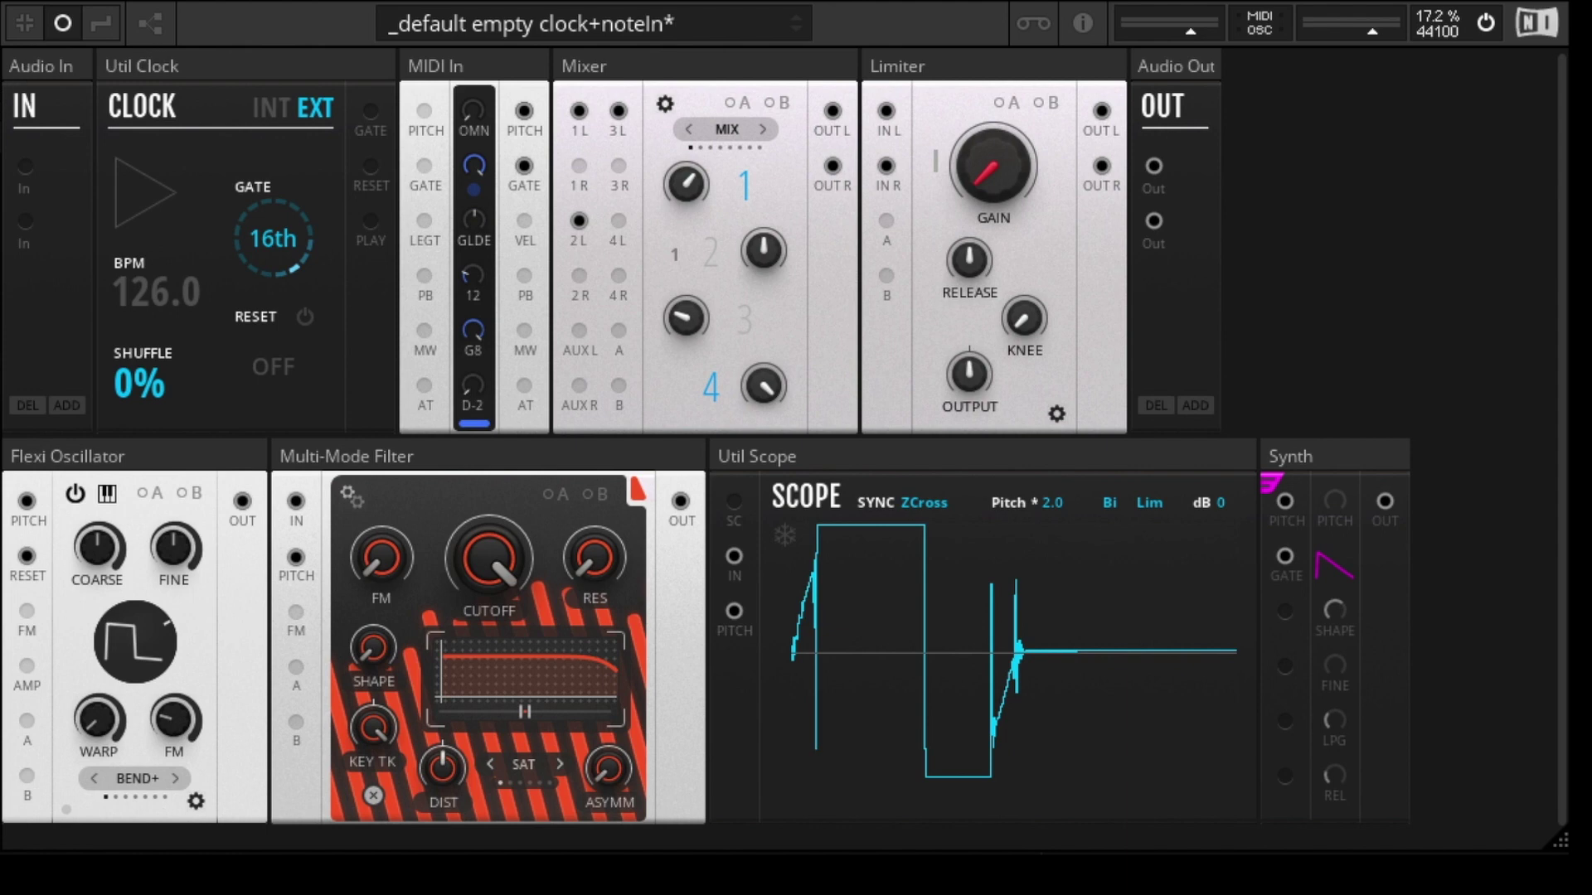
pyautogui.click(529, 460)
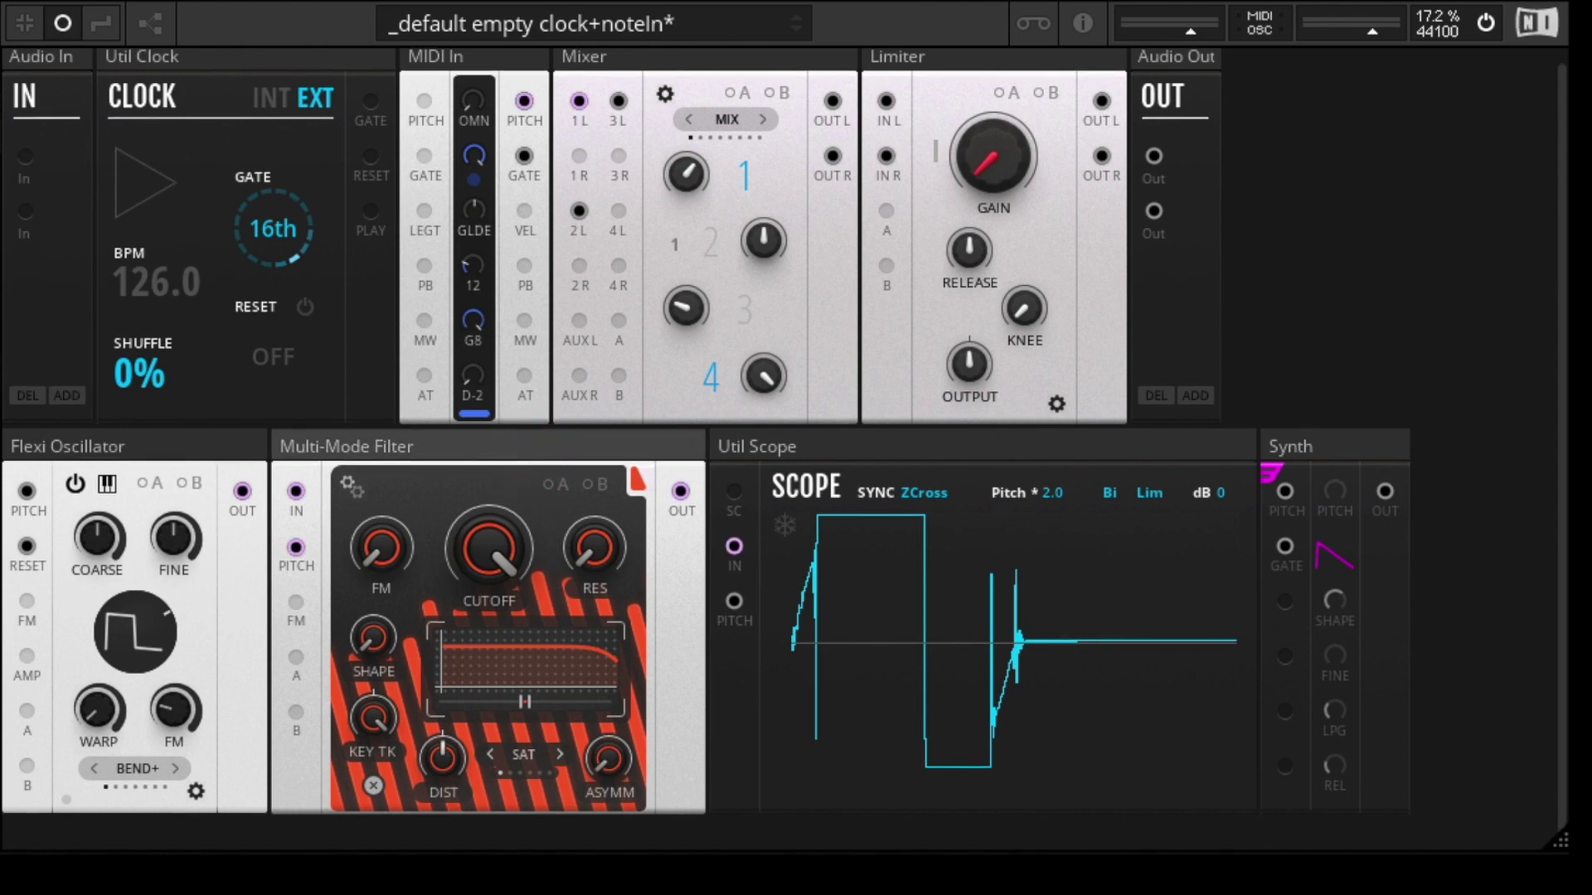
pyautogui.click(193, 451)
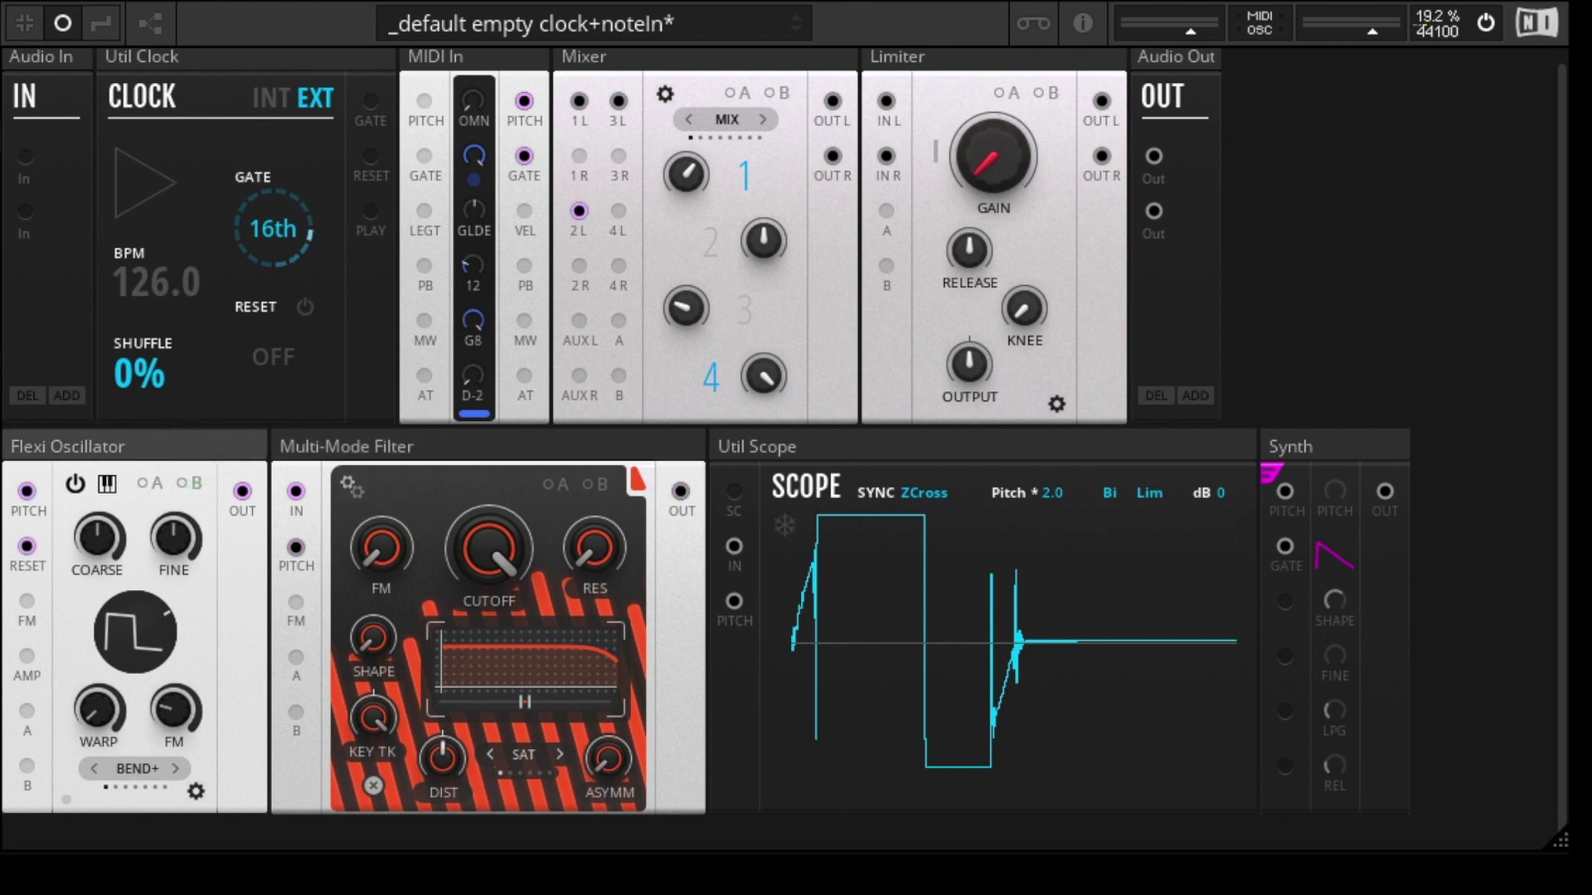
# - Bypass the Multi-Mode Filter and slightly lower the Flexi Oscillator's FM amount to see the unfiltered waveform
pyautogui.click(373, 785)
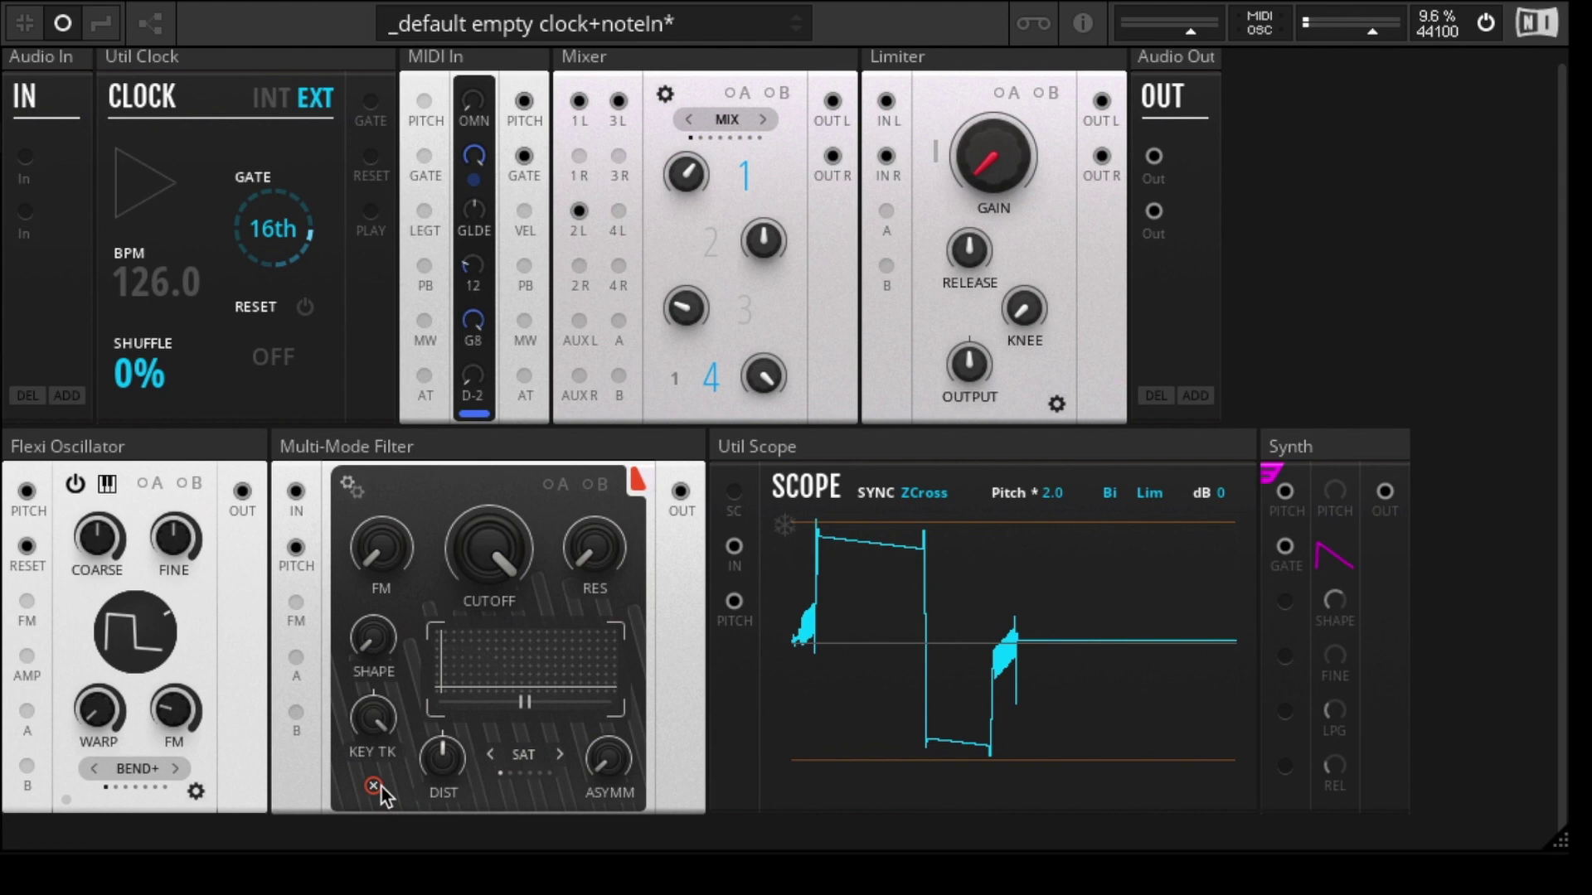
pyautogui.moveTo(174, 711)
pyautogui.mouseDown()
pyautogui.moveTo(171, 757)
pyautogui.moveTo(165, 726)
pyautogui.mouseUp()
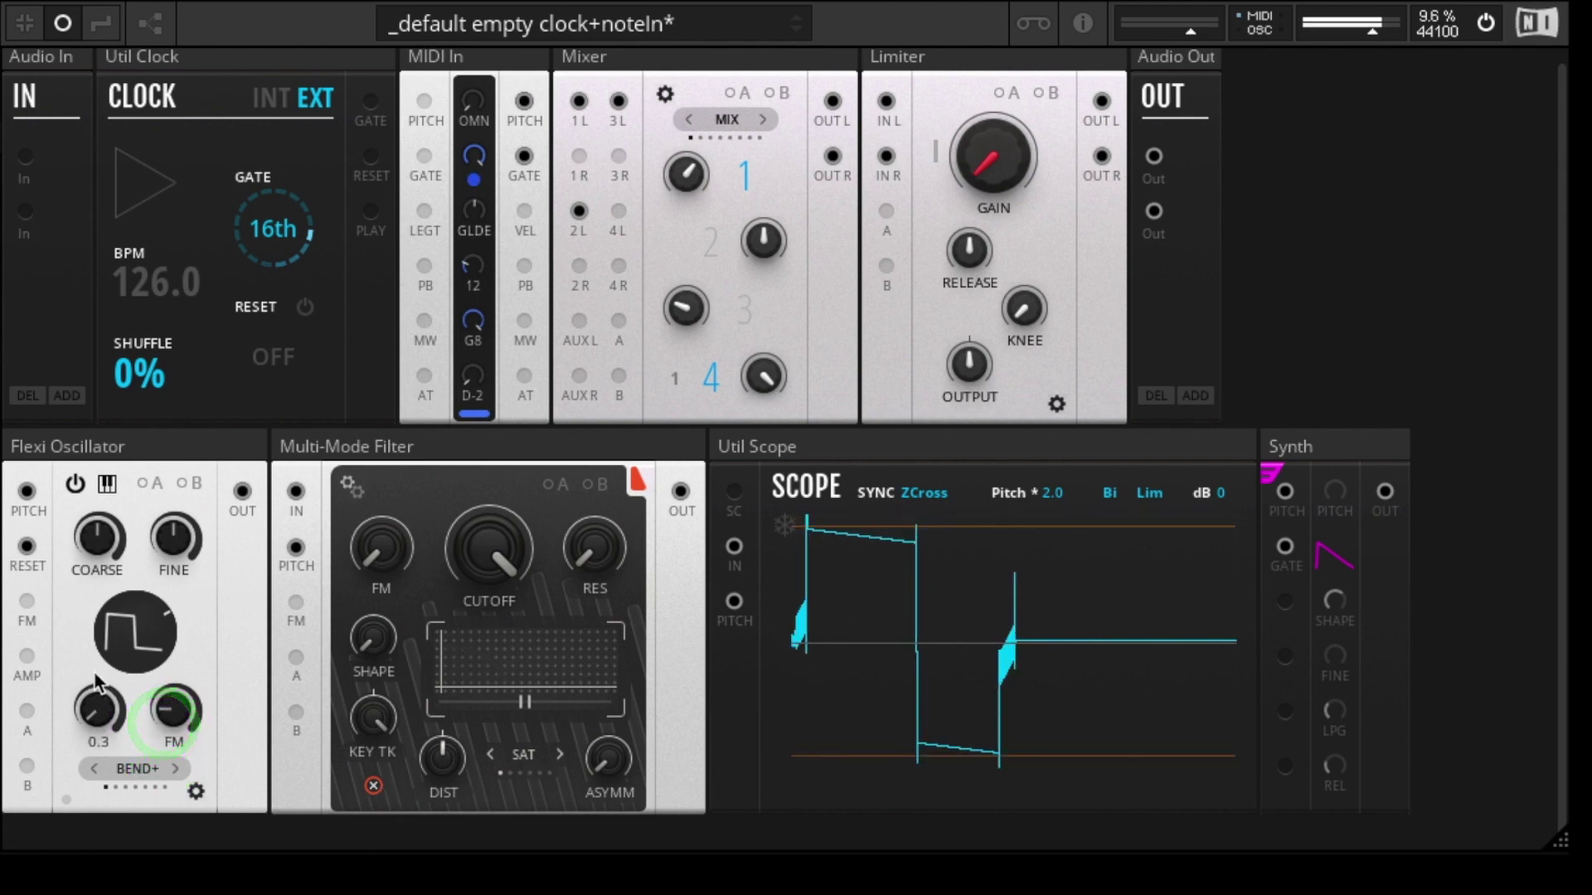
# - Check the connections of the Flexi Oscillator, Util Scope and Multi-Mode Filter, and switch the filter back on
pyautogui.click(93, 443)
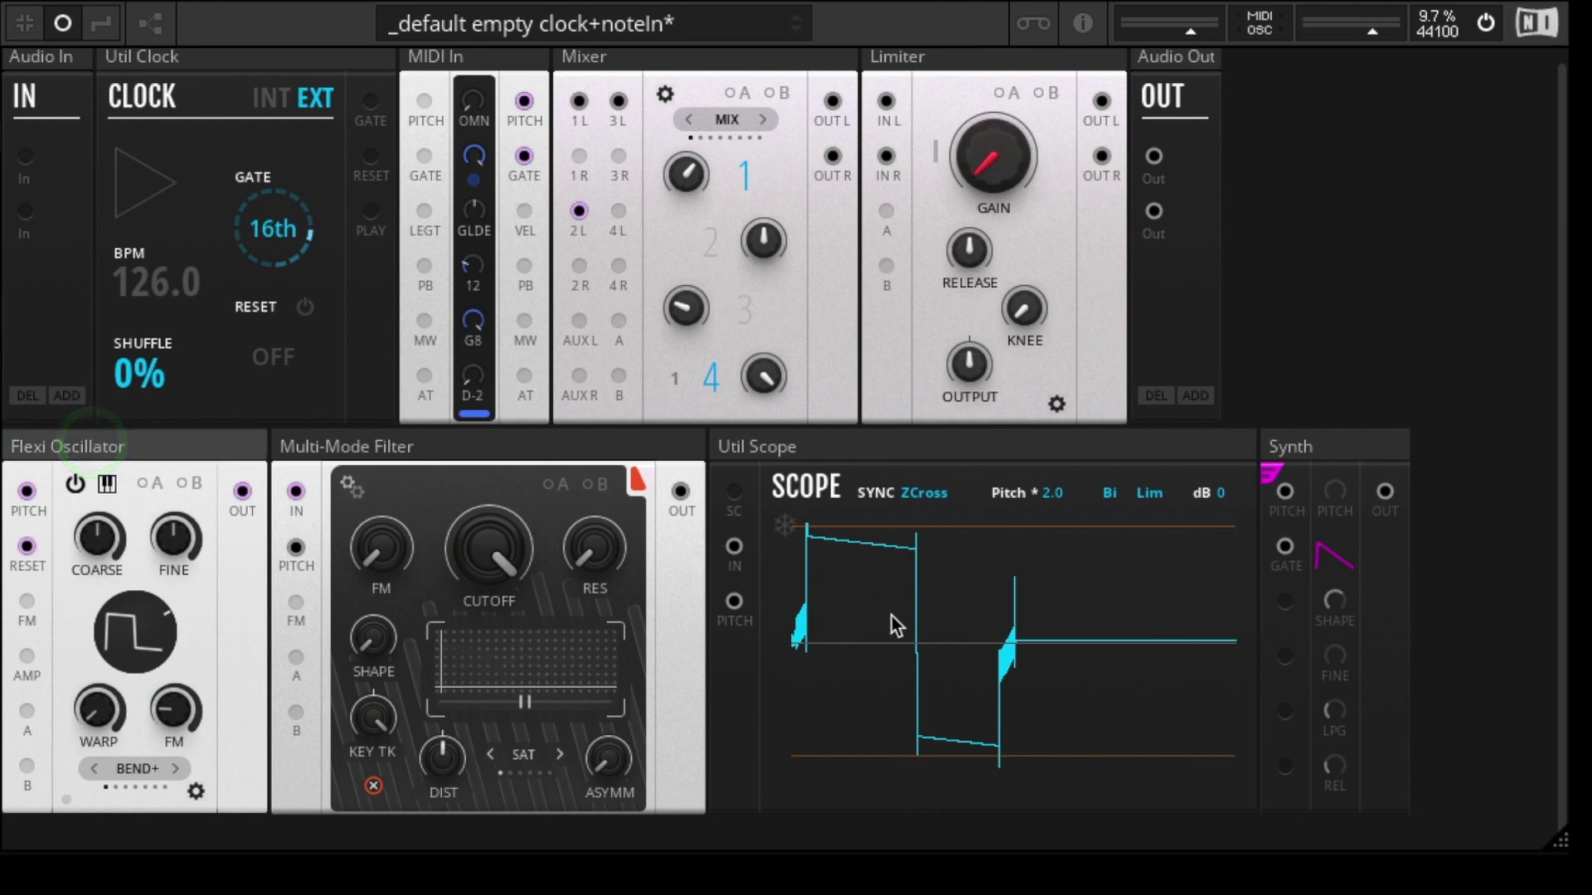
pyautogui.click(890, 443)
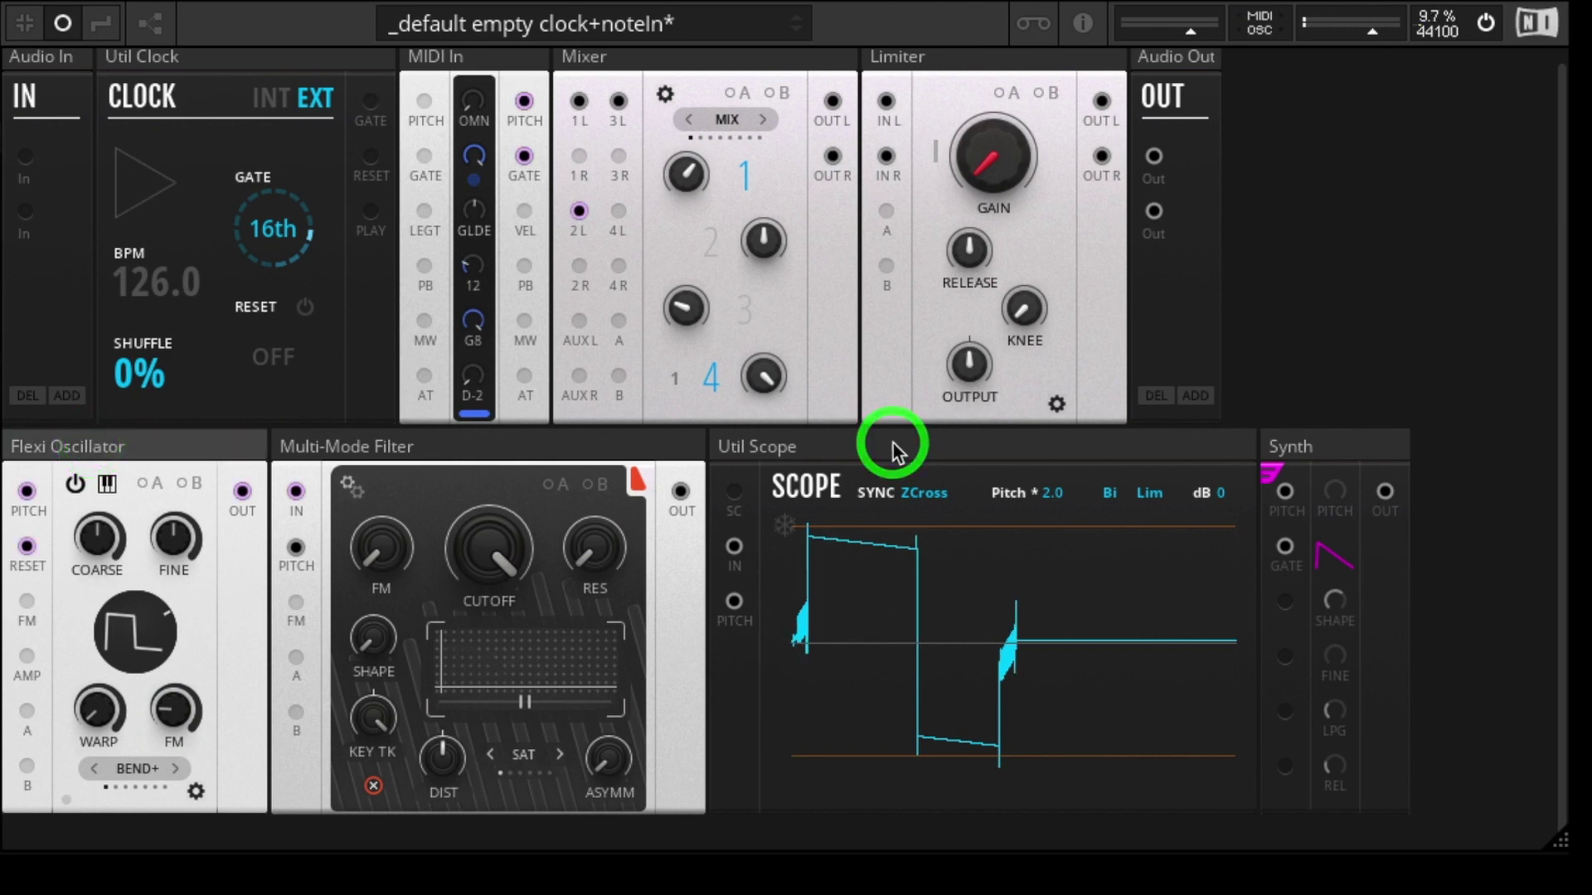
pyautogui.click(526, 448)
pyautogui.click(373, 785)
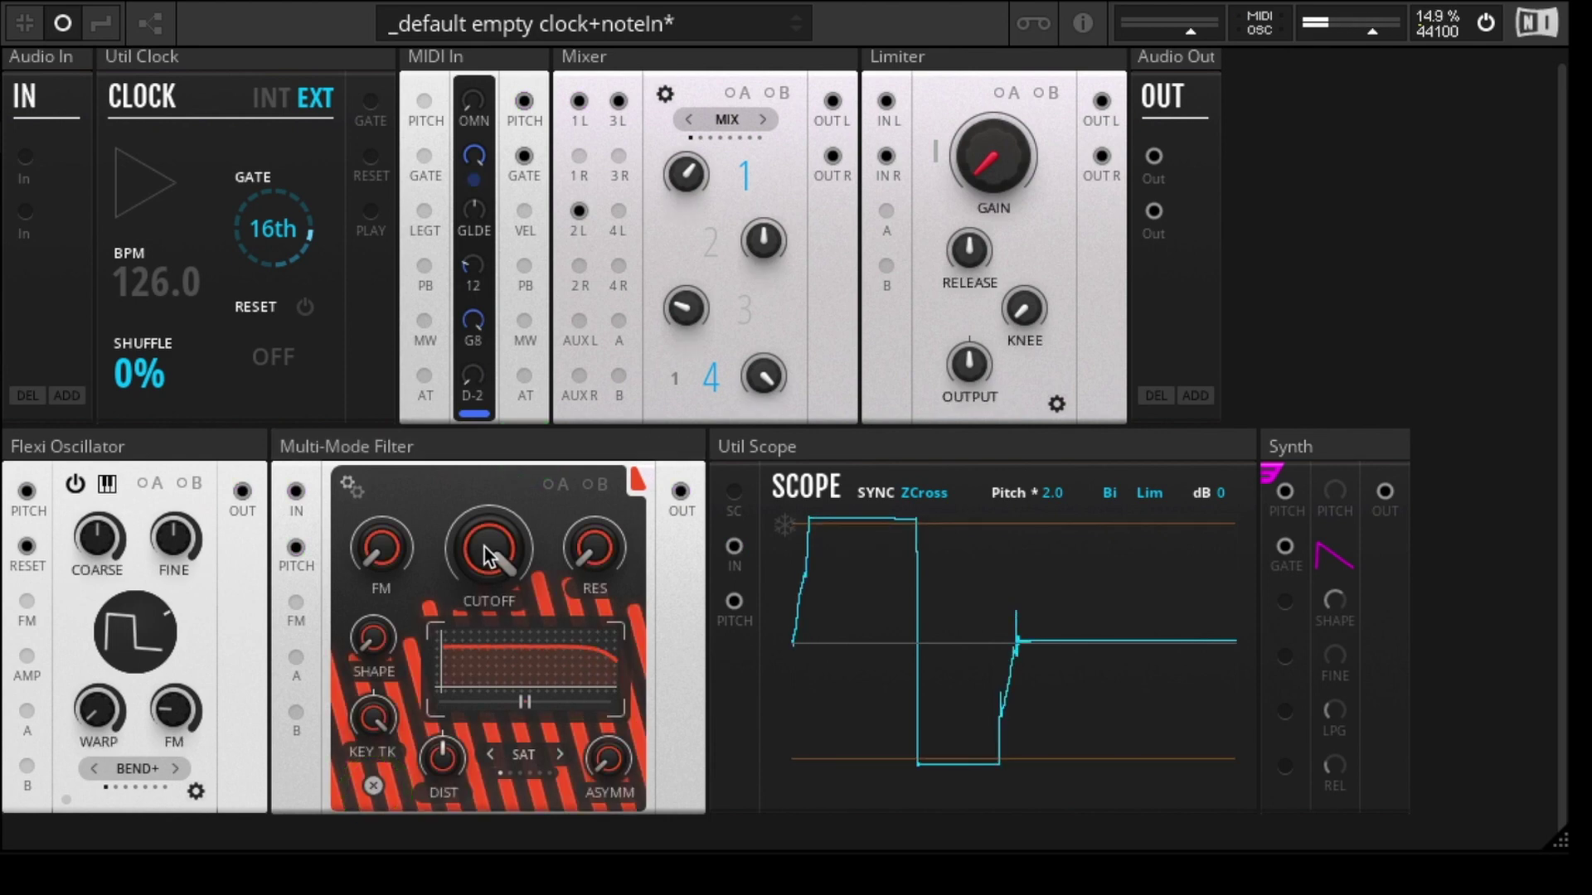
# - Lower the Multi-Mode Filter's cutoff in stages and raise its resonance to about 35.5 to hear the filtered pulse wave
pyautogui.moveTo(487, 545); pyautogui.dragTo(478, 787)
pyautogui.moveTo(591, 534); pyautogui.dragTo(580, 430)
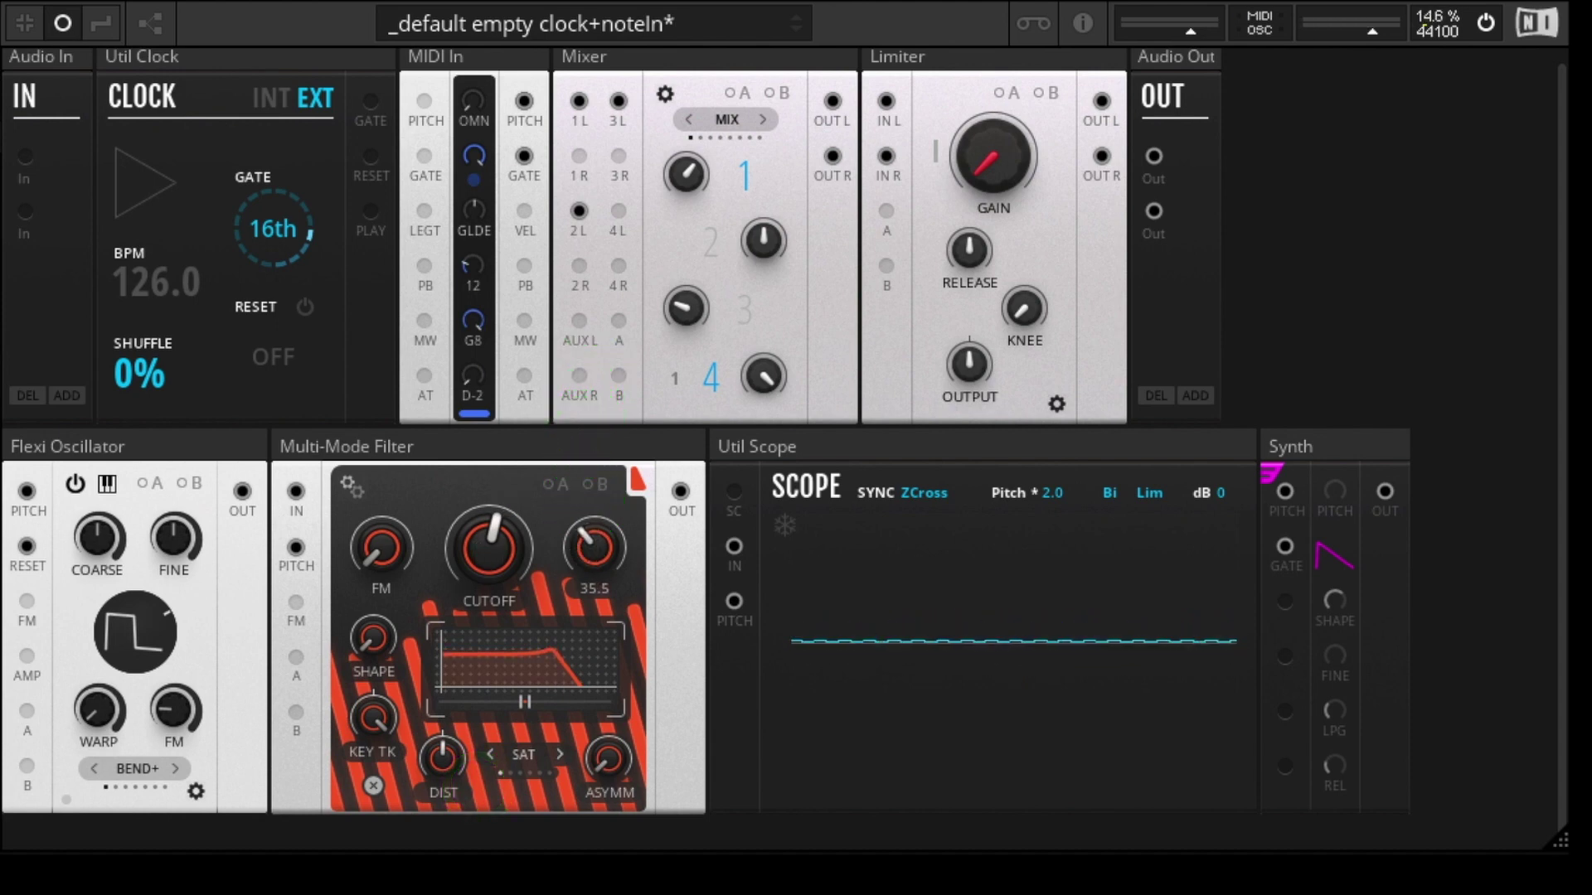
pyautogui.moveTo(474, 570)
pyautogui.moveTo(426, 713)
pyautogui.moveTo(486, 588)
pyautogui.mouseDown()
pyautogui.moveTo(489, 688)
pyautogui.moveTo(490, 598)
pyautogui.mouseUp()
pyautogui.click(589, 543)
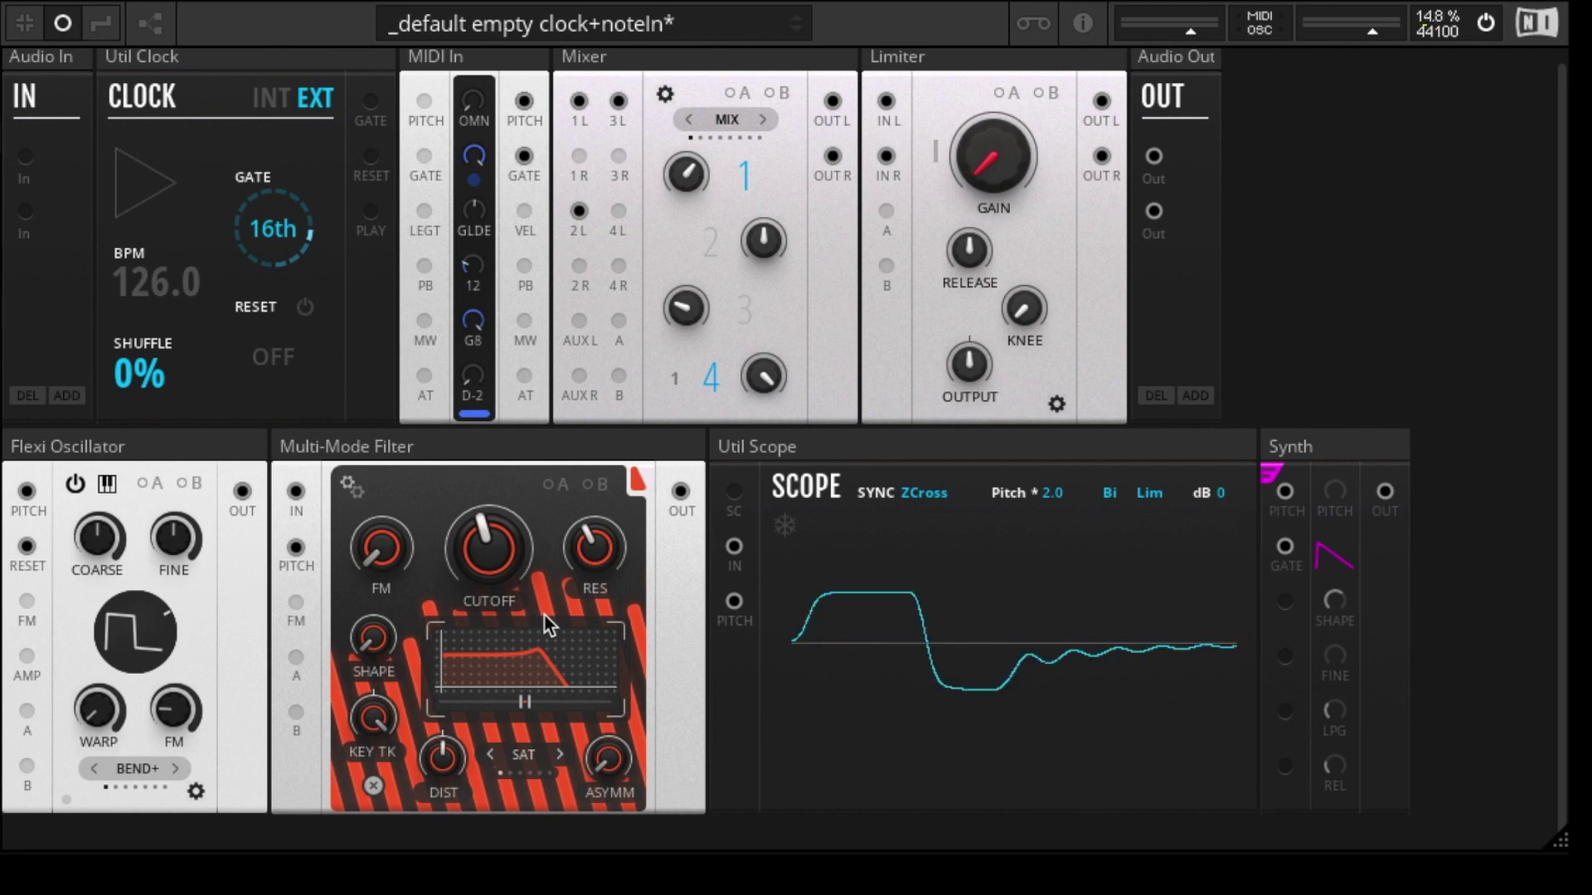
pyautogui.scroll(1, 544, 615)
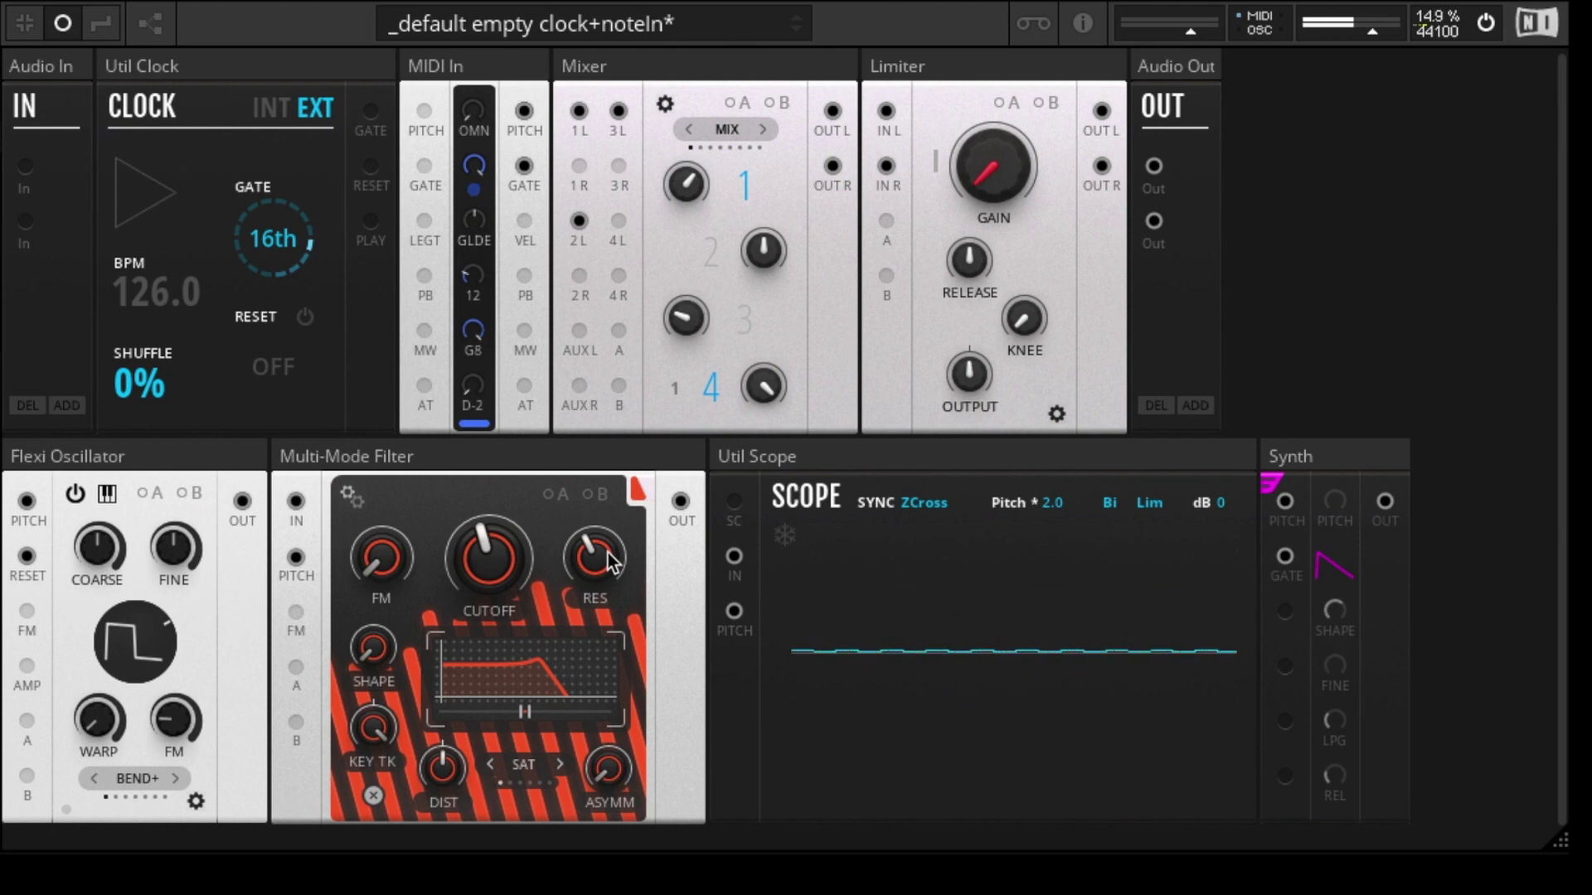
# - Switch the filter model to LAD A in the Multi-Mode Filter's advanced settings and raise the resonance to about 54.5
pyautogui.click(350, 496)
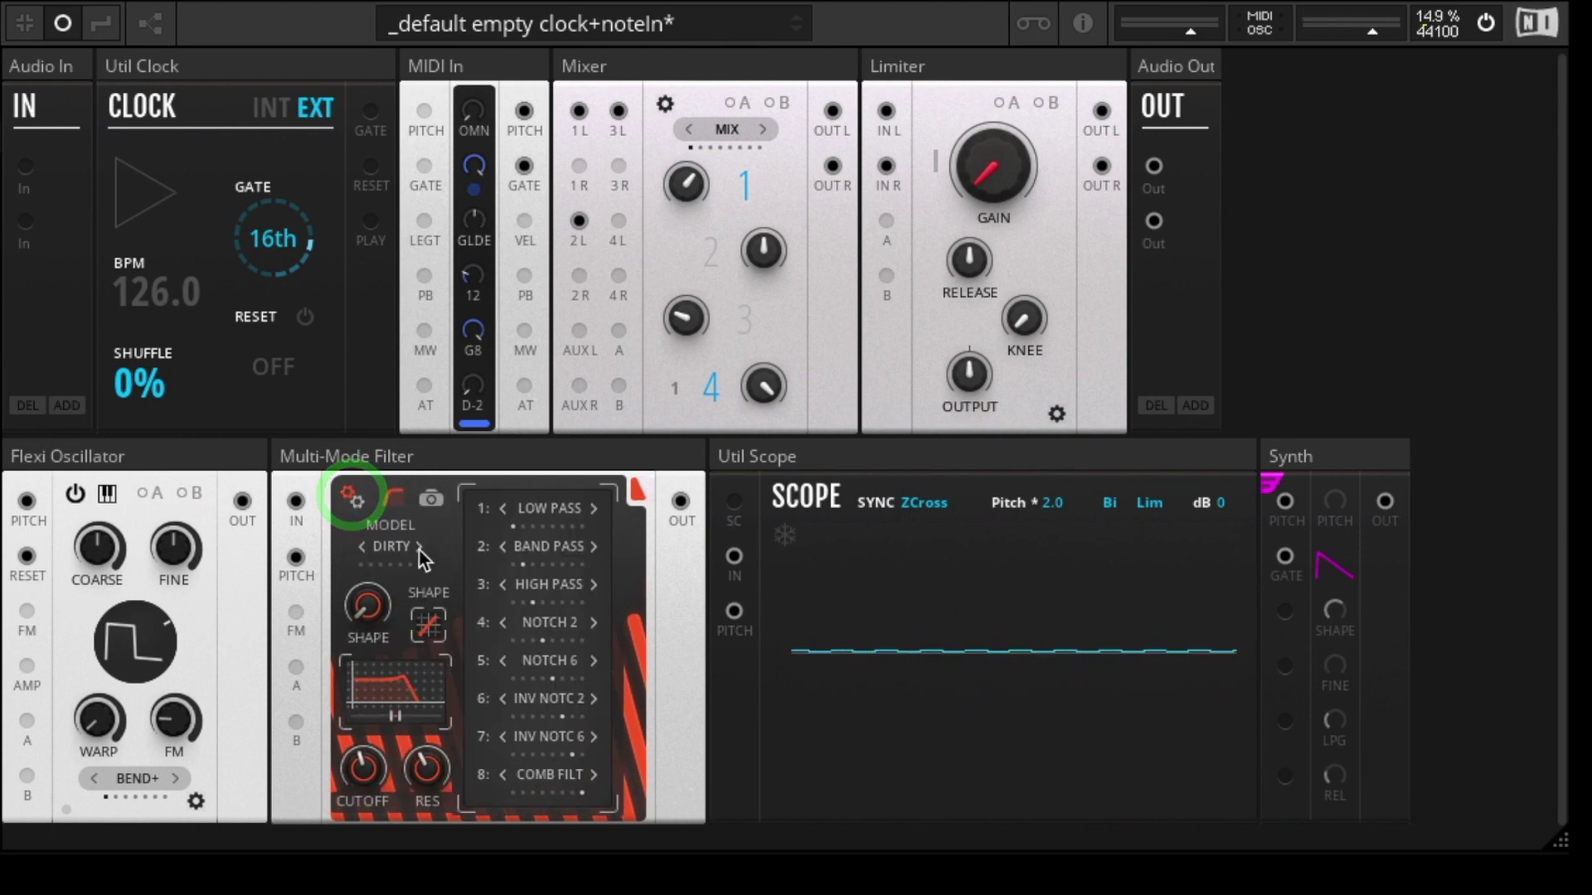
pyautogui.click(418, 547)
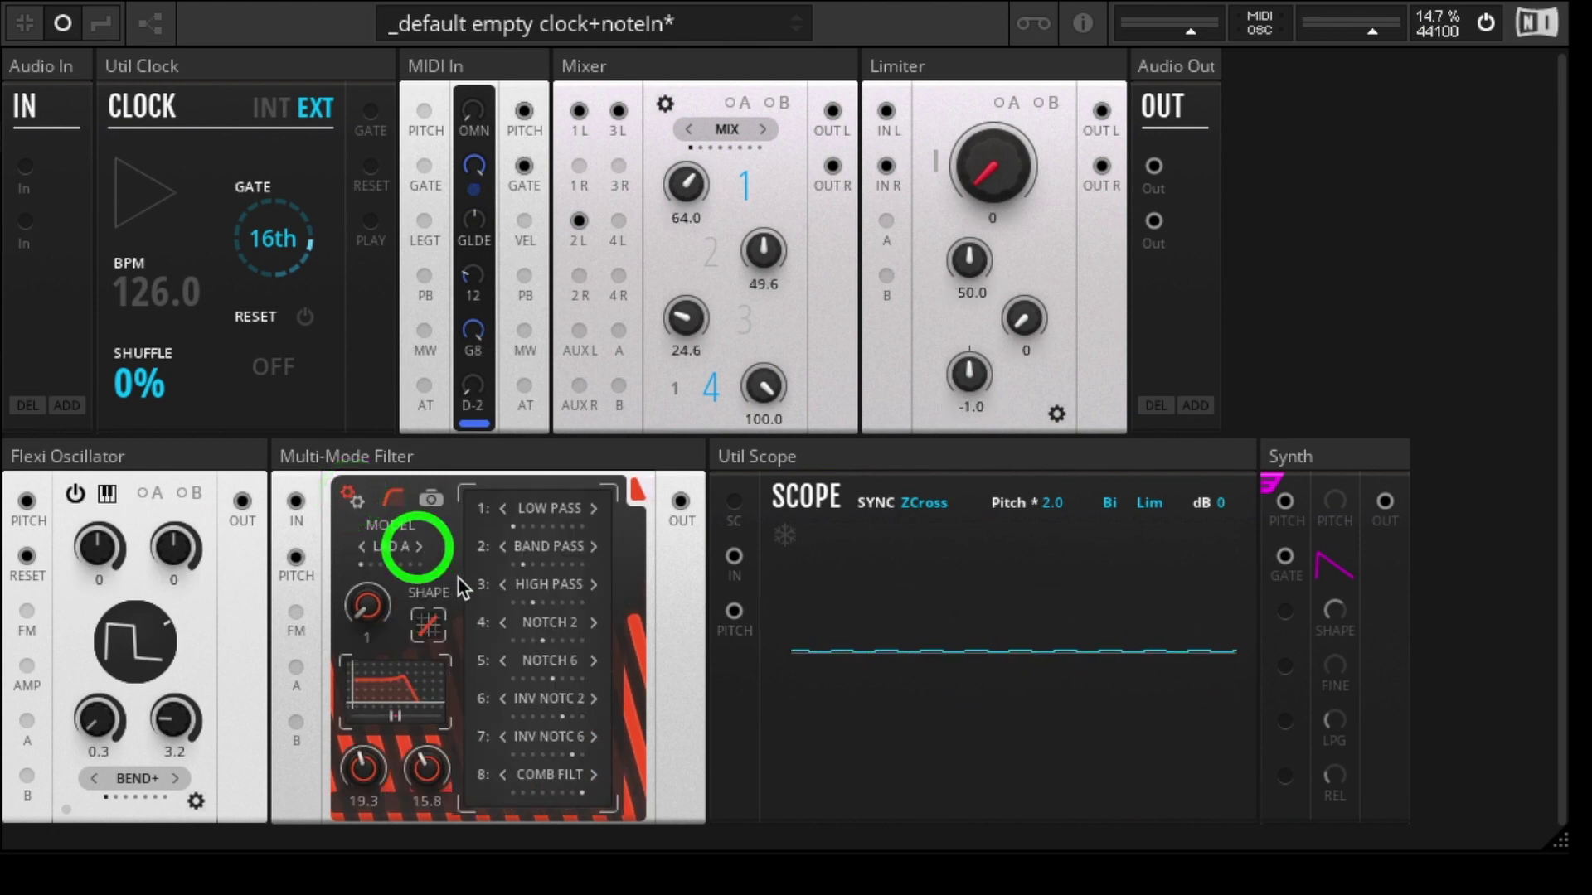
pyautogui.click(396, 500)
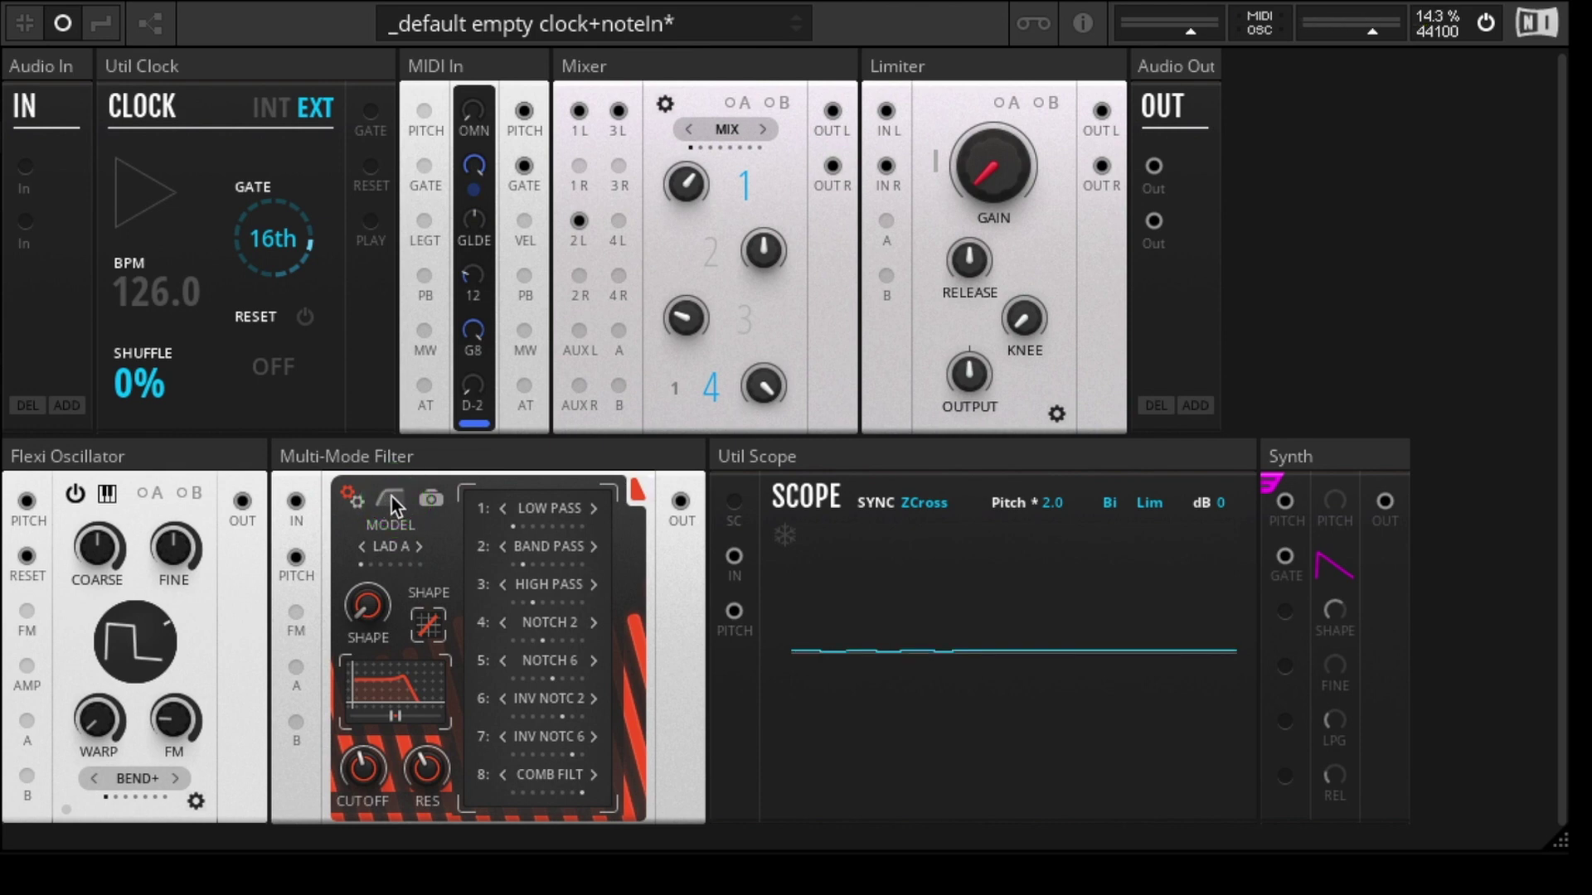
pyautogui.moveTo(436, 777); pyautogui.dragTo(449, 655)
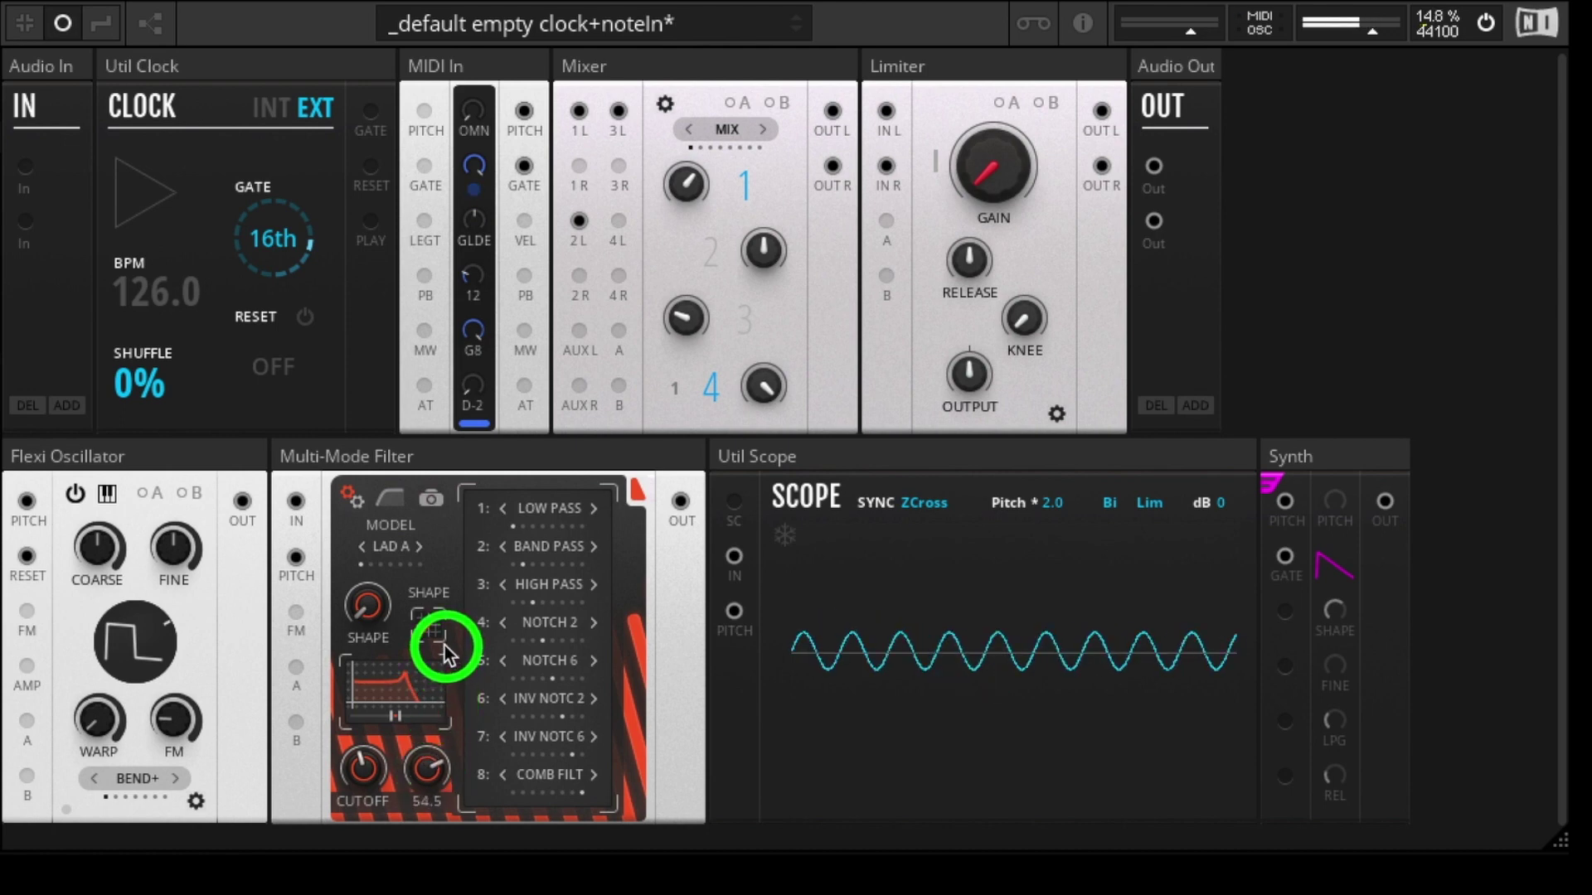
# - Lower the filter's cutoff slightly and set the resonance to about 42.5, returning to the filter's main view
pyautogui.click(402, 501)
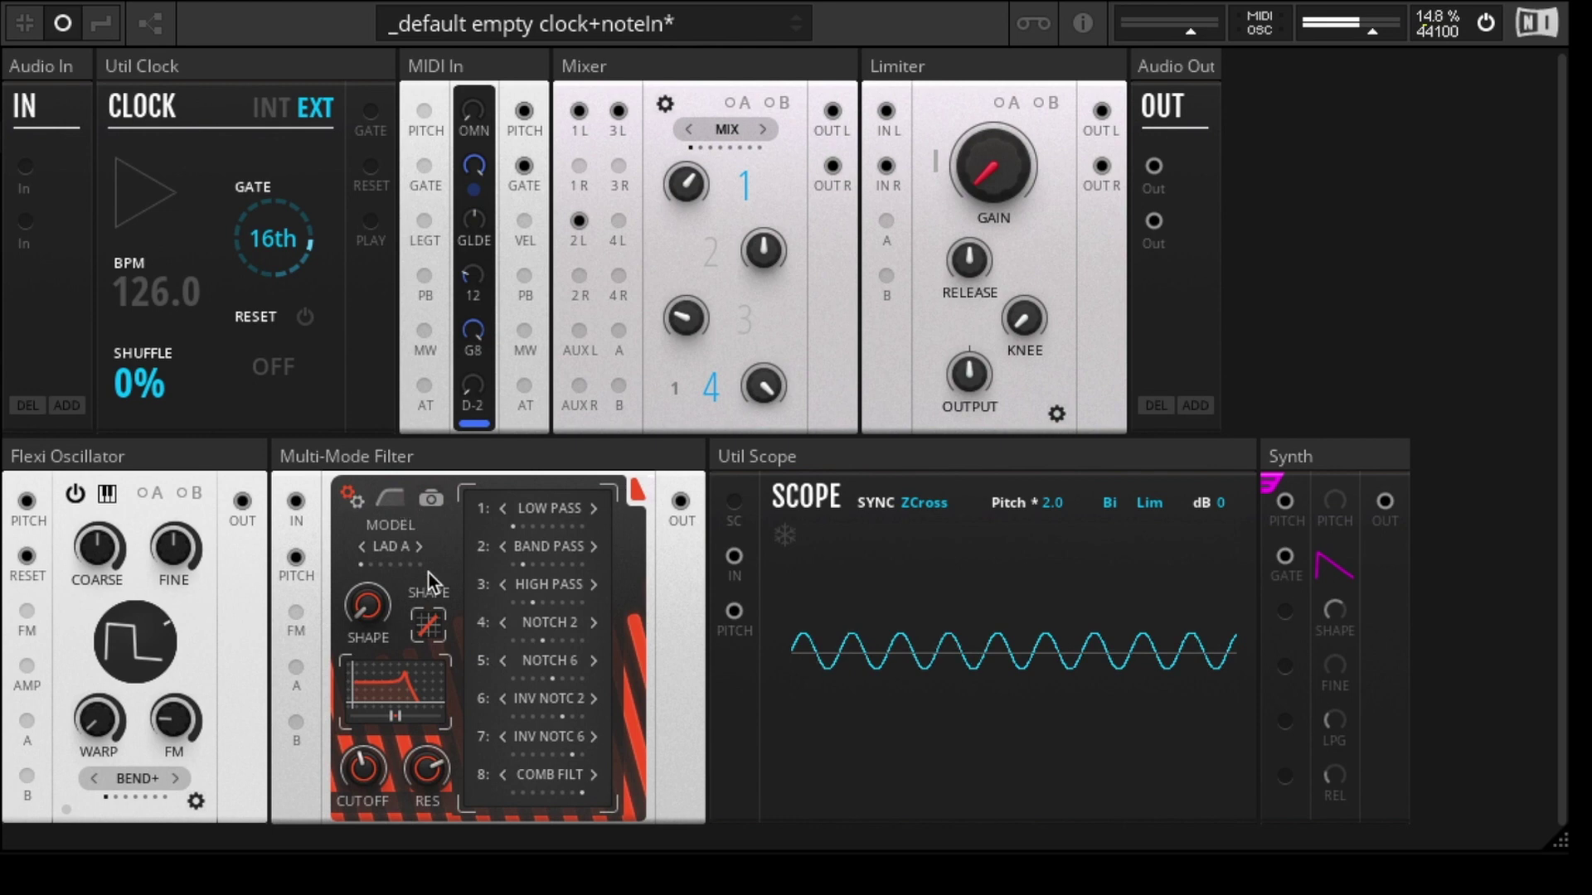
pyautogui.moveTo(365, 766); pyautogui.dragTo(431, 808)
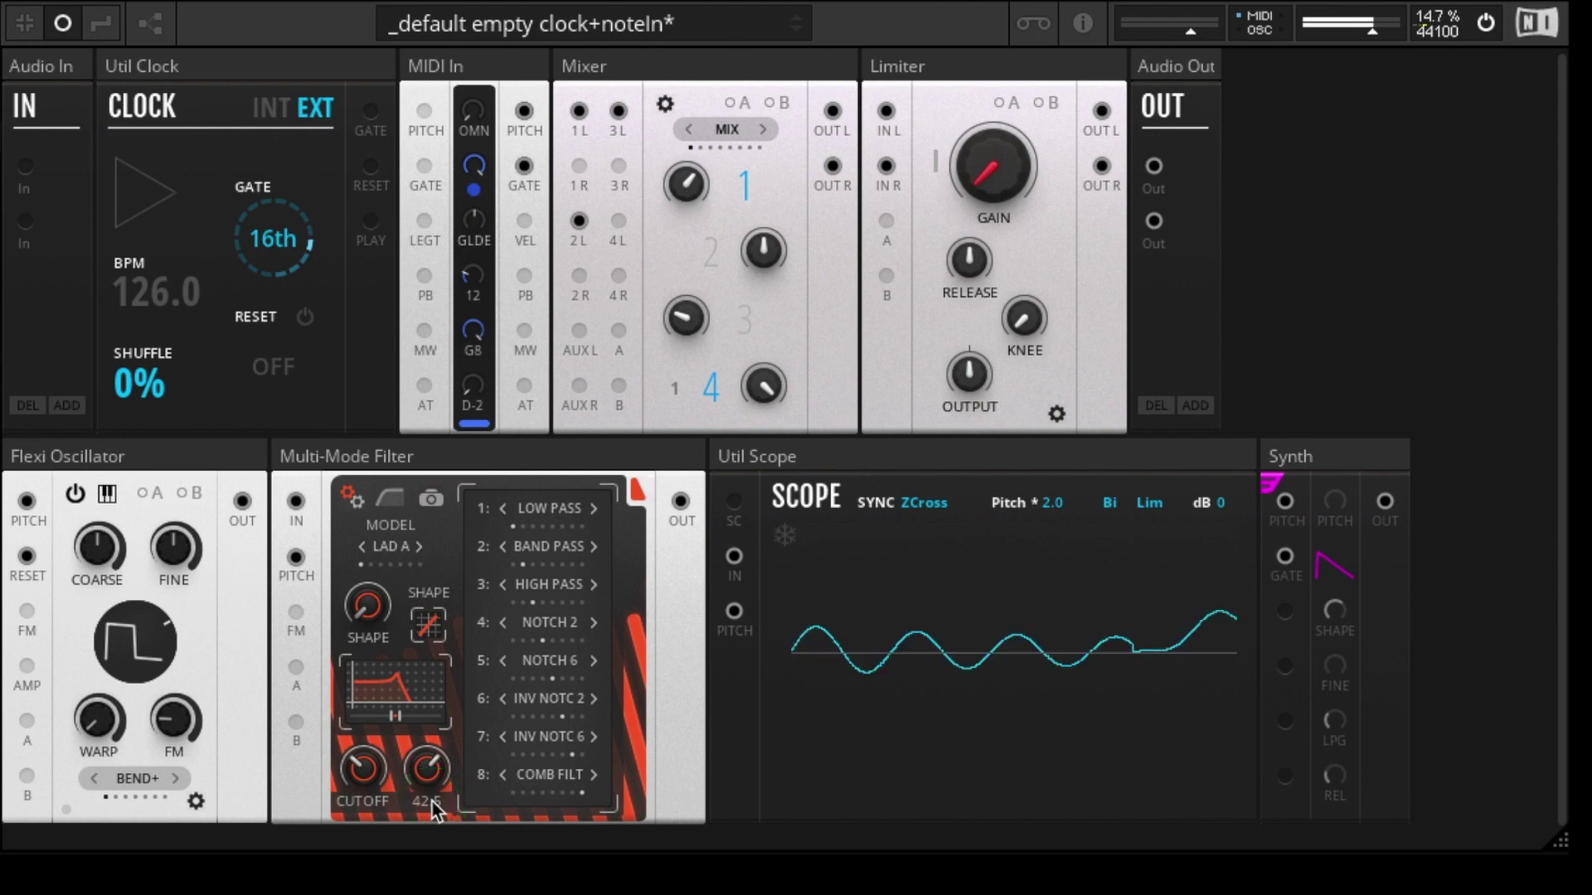
pyautogui.click(351, 497)
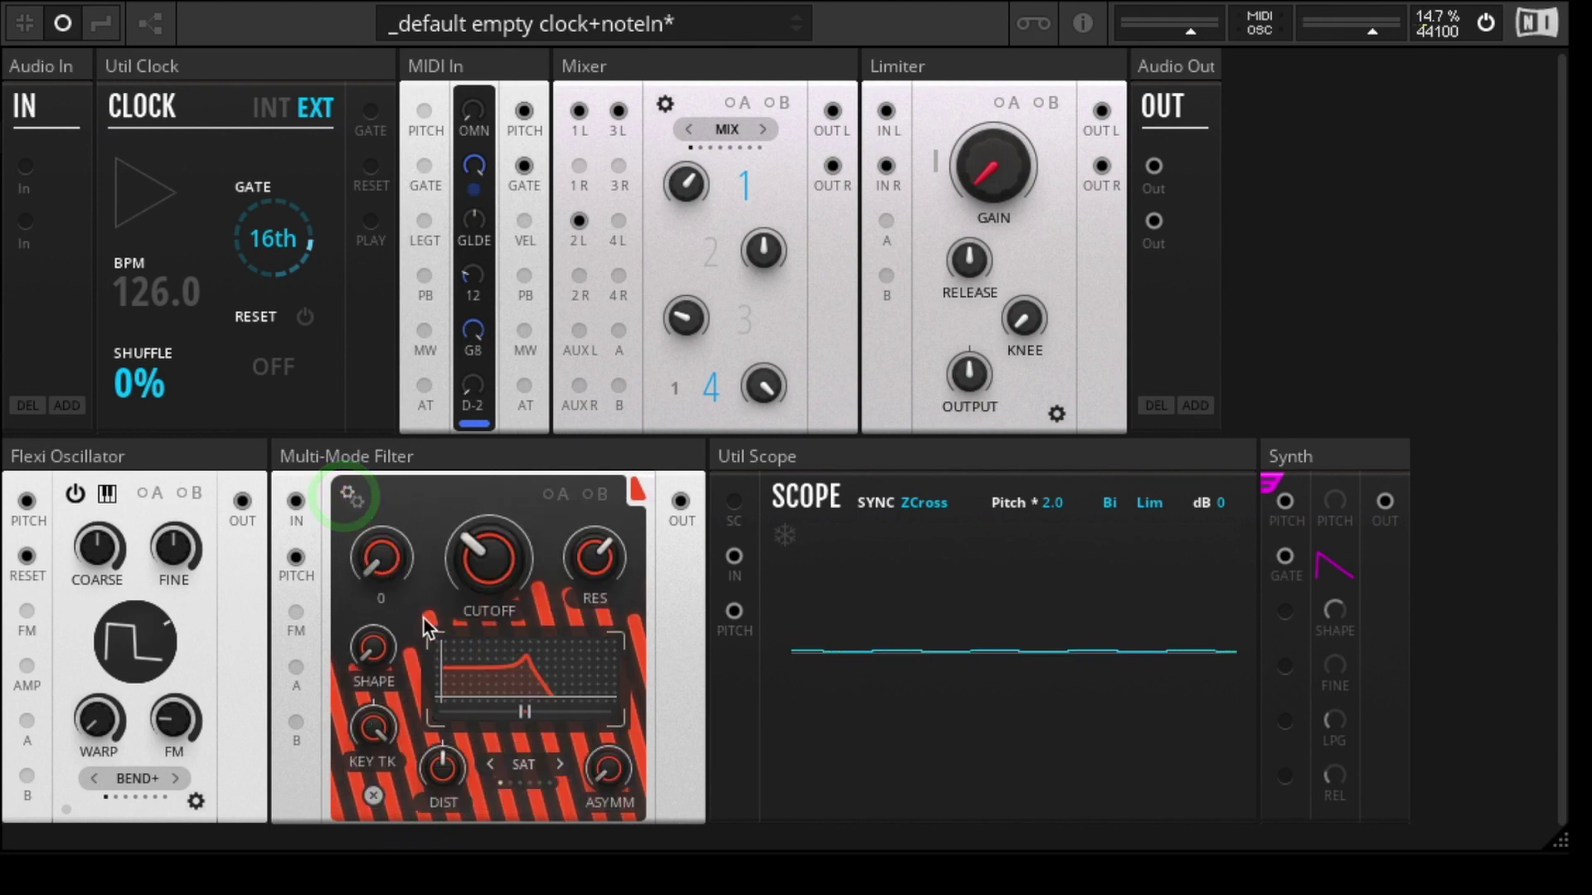
# - Reopen the filter's advanced settings and step the model through LAD B to LAD C
pyautogui.click(362, 499)
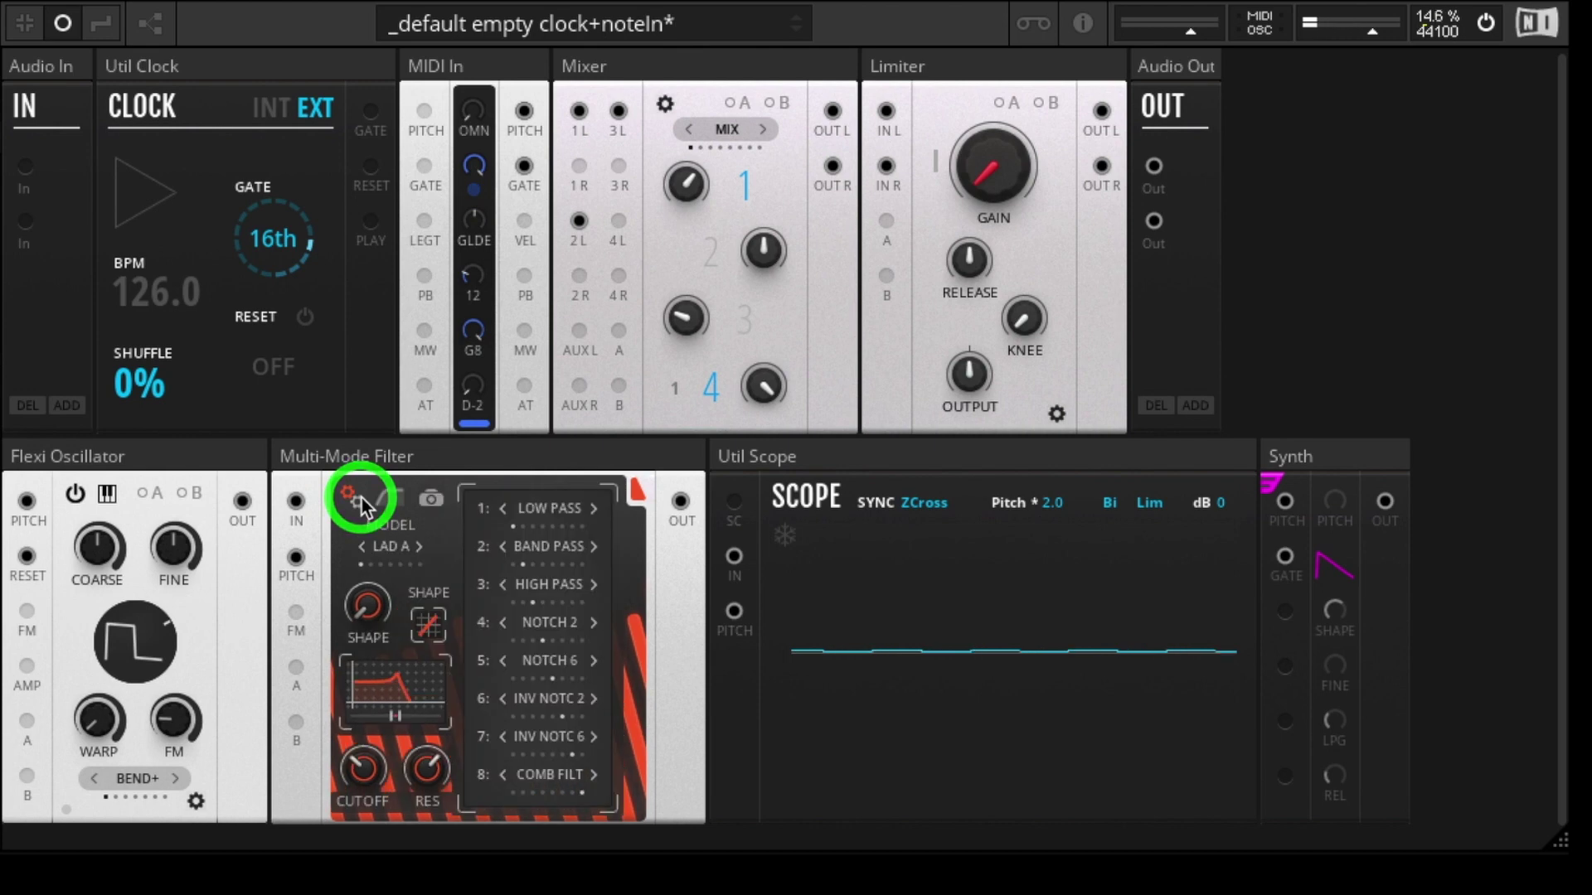
pyautogui.click(422, 548)
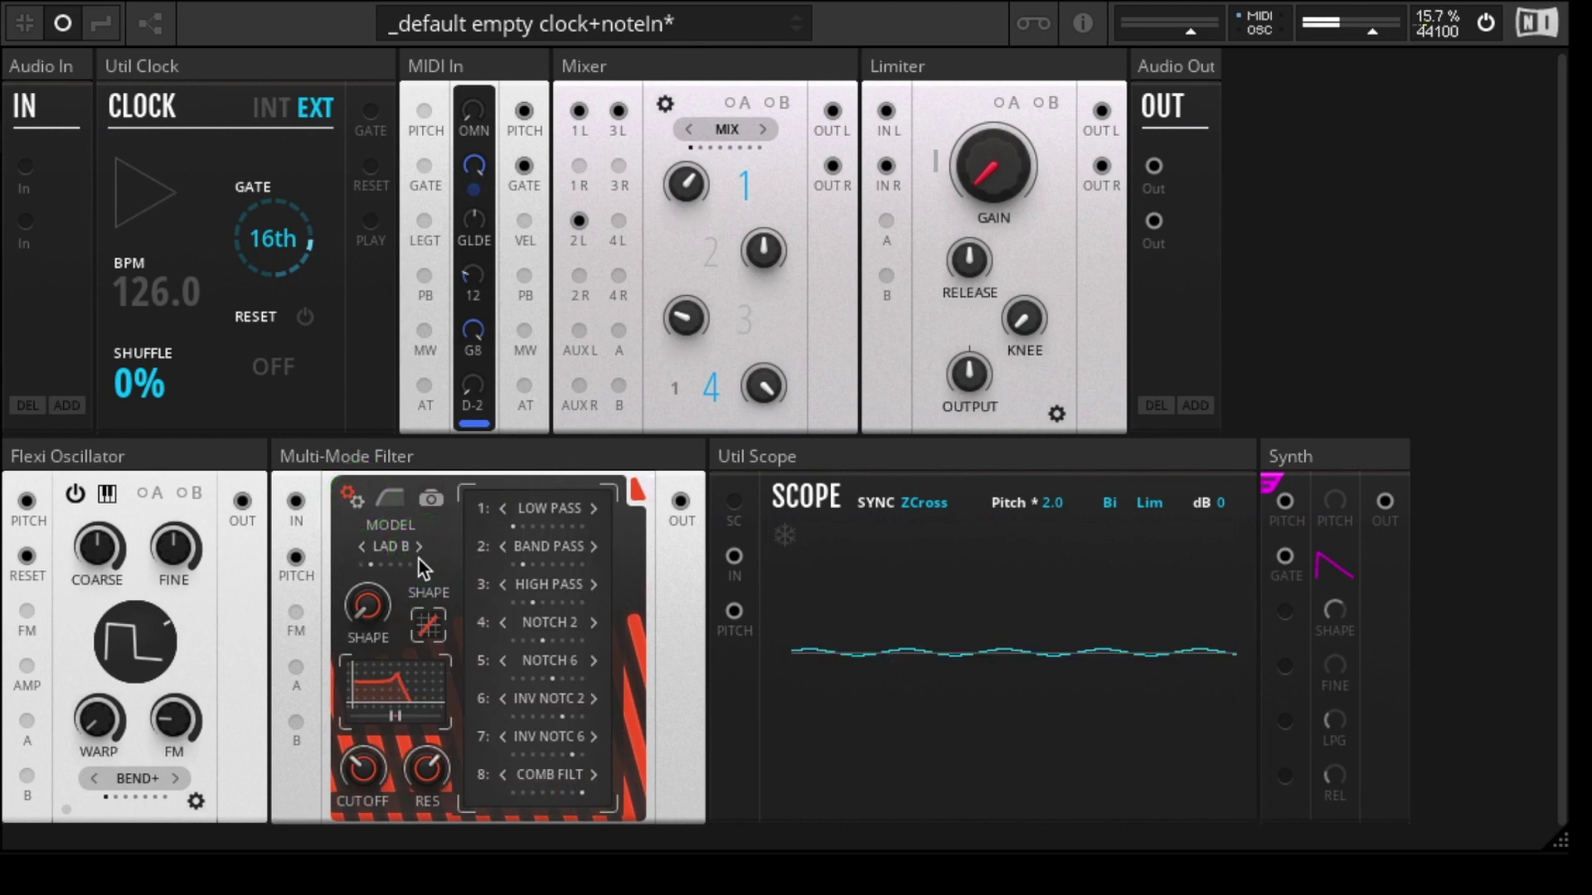
pyautogui.click(423, 549)
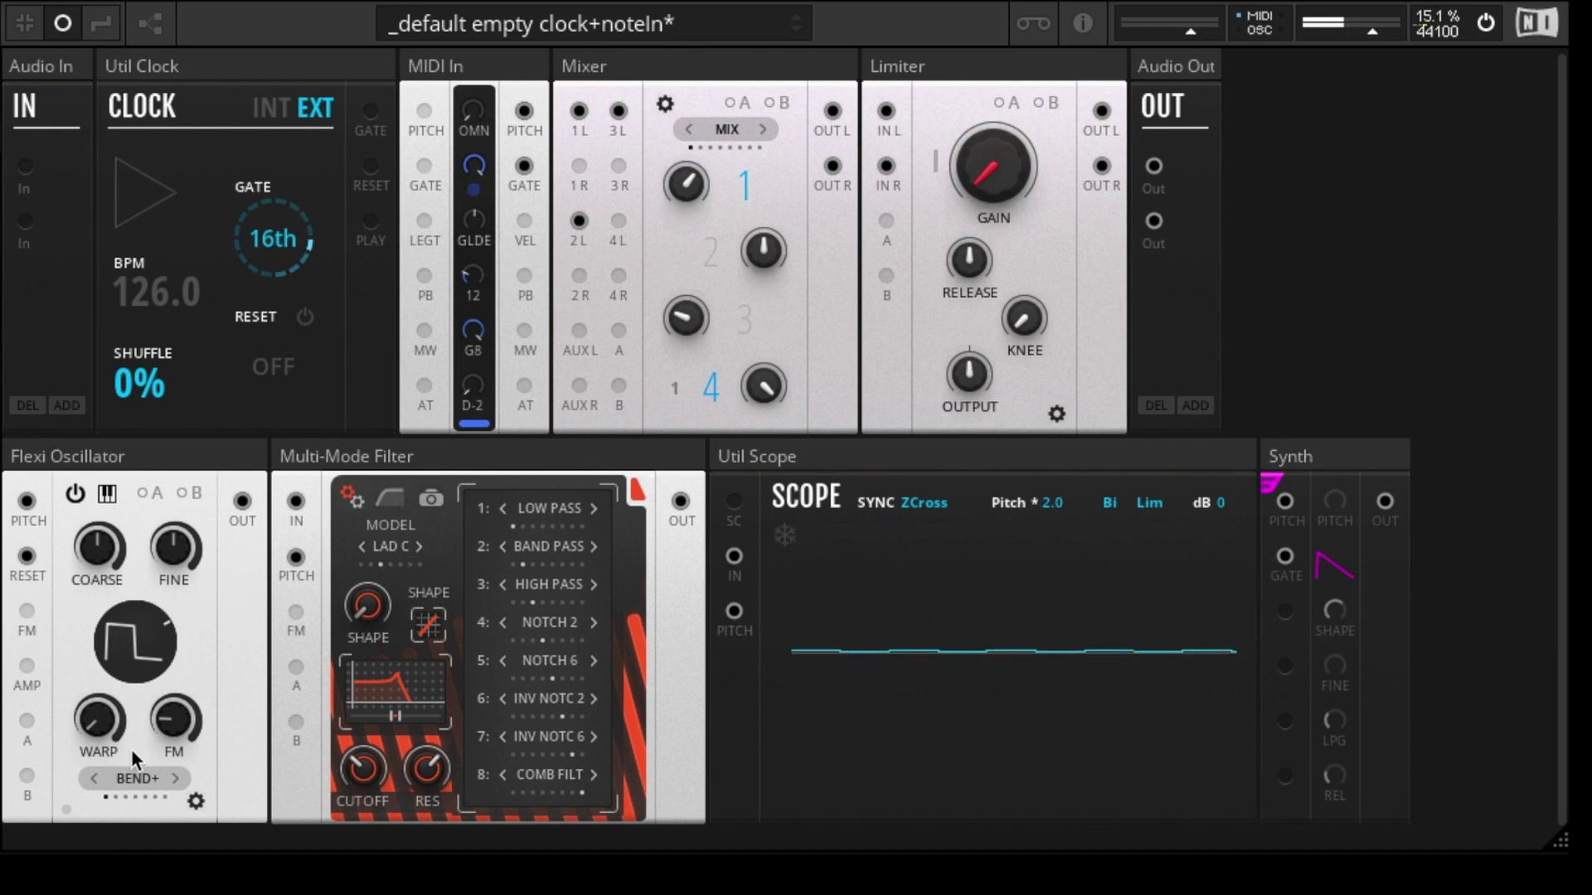
# - Set the Flexi Oscillator's FM and warp to 0 and move its waveform through triangle and sine to a sawtooth-like shape
pyautogui.moveTo(95, 716)
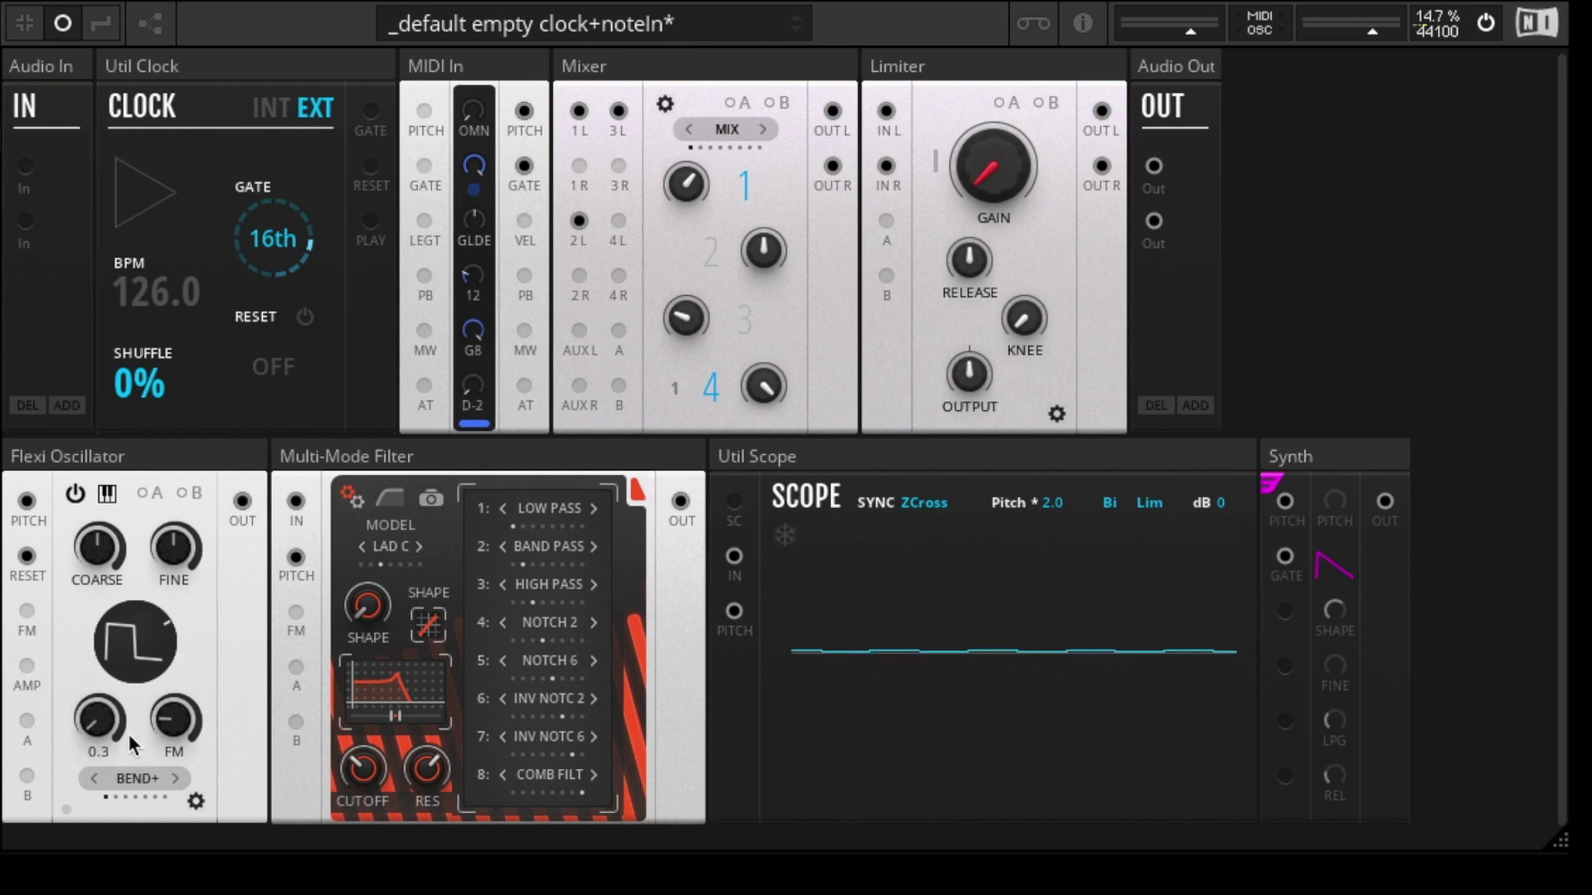
pyautogui.moveTo(135, 675); pyautogui.dragTo(136, 820)
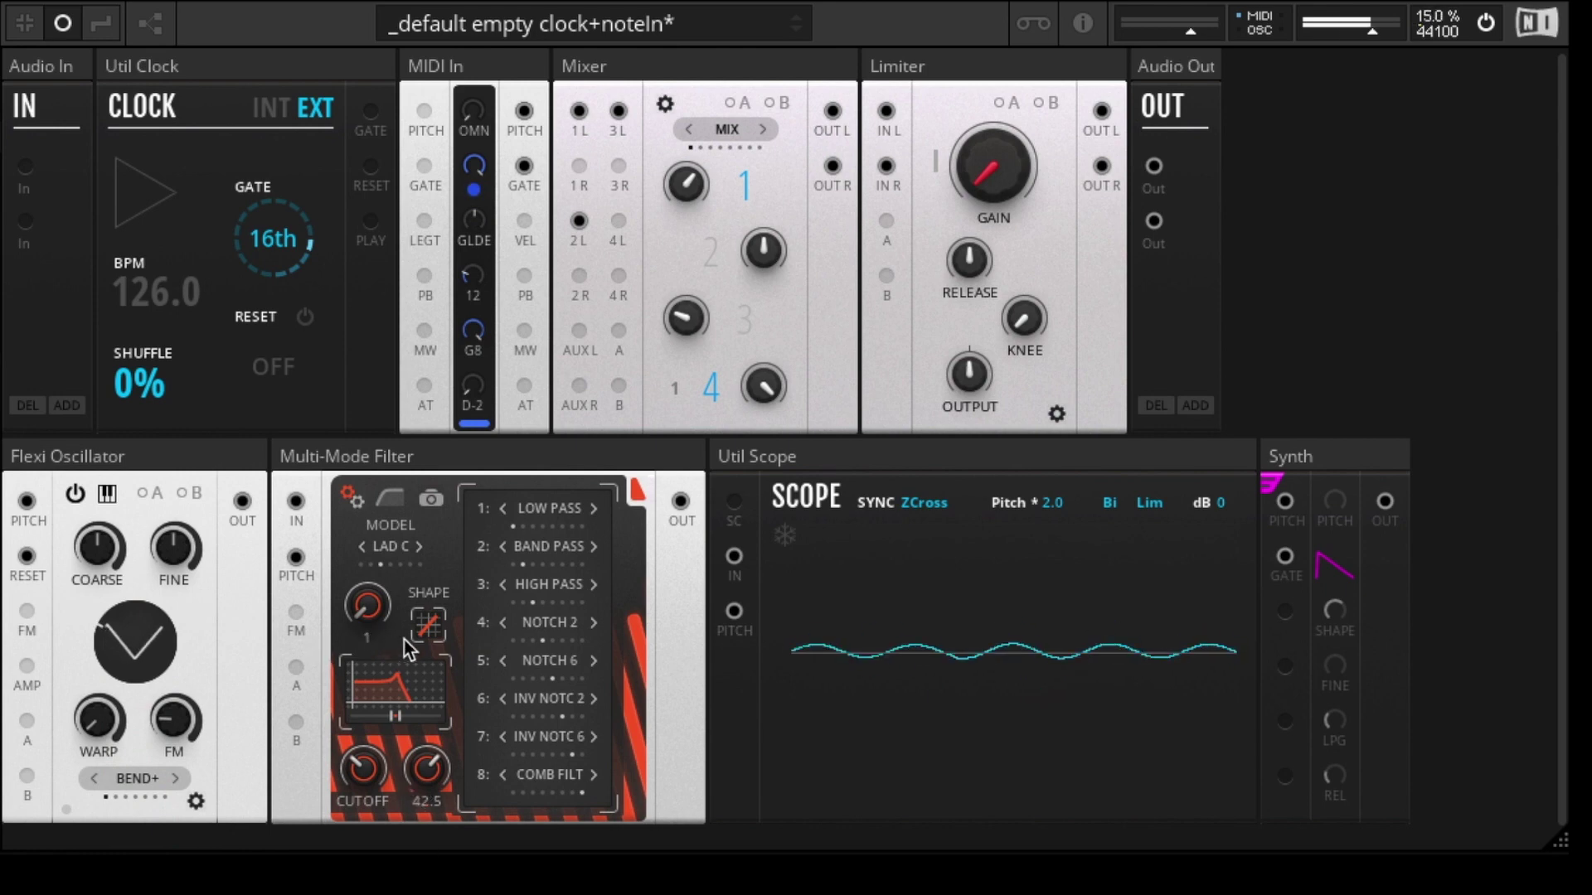
pyautogui.click(170, 825)
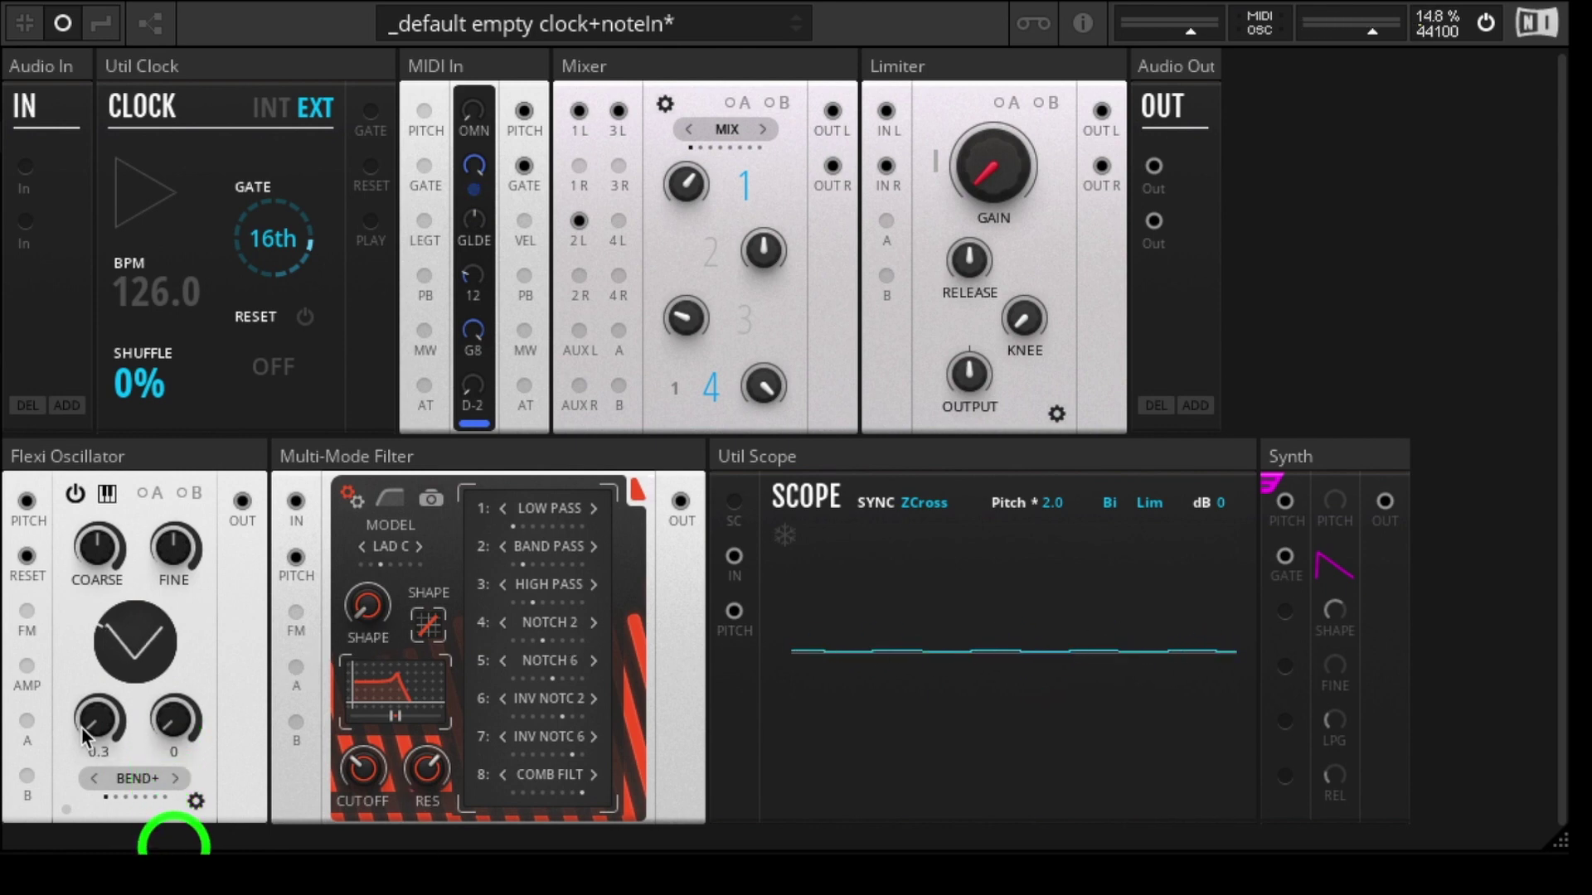
pyautogui.click(93, 817)
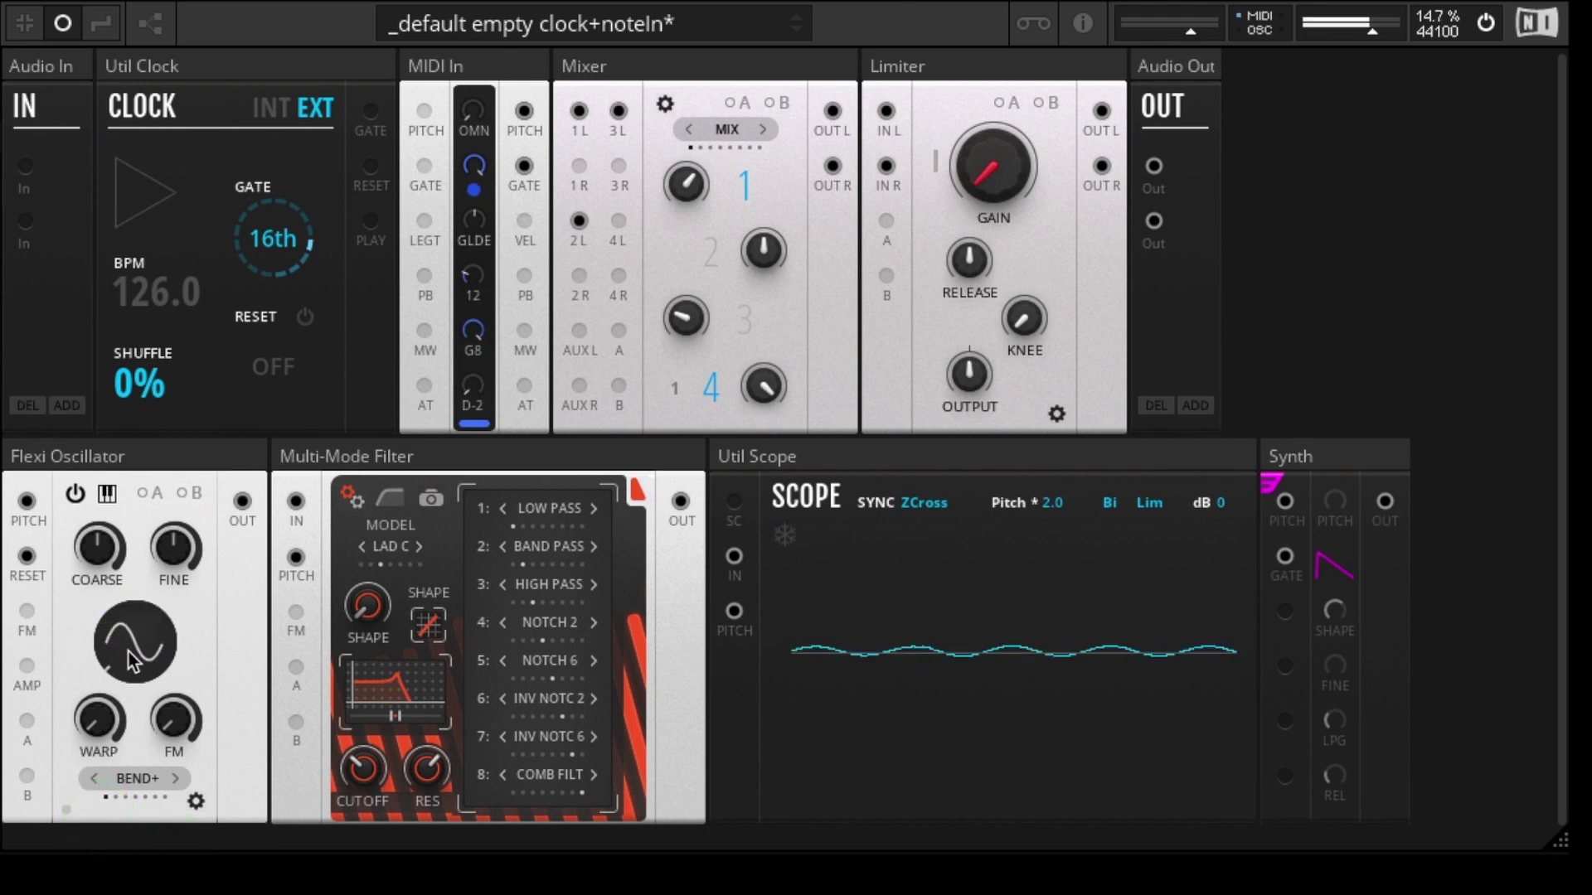
pyautogui.moveTo(158, 291)
pyautogui.mouseDown()
pyautogui.moveTo(170, 66)
pyautogui.moveTo(158, 312)
pyautogui.mouseUp()
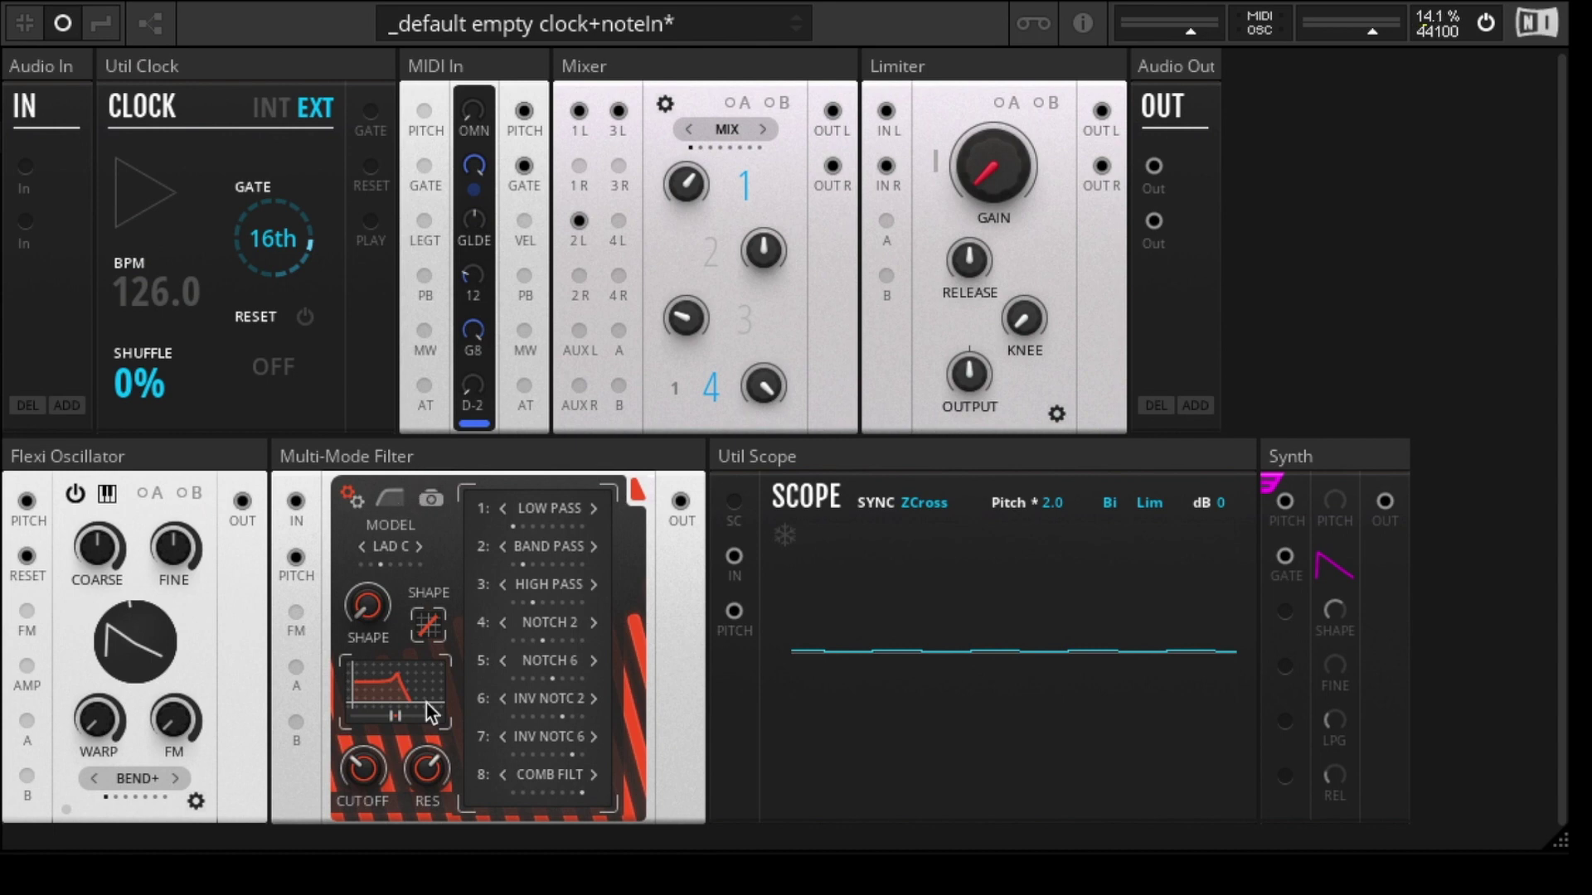
# - Widen the spread handles beneath the filter's response curve, and lower the cutoff to about 5.6 while adjusting the resonance
pyautogui.moveTo(432, 776); pyautogui.dragTo(434, 777)
pyautogui.moveTo(396, 719)
pyautogui.mouseDown()
pyautogui.moveTo(409, 431)
pyautogui.moveTo(396, 724)
pyautogui.mouseUp()
pyautogui.click(387, 738)
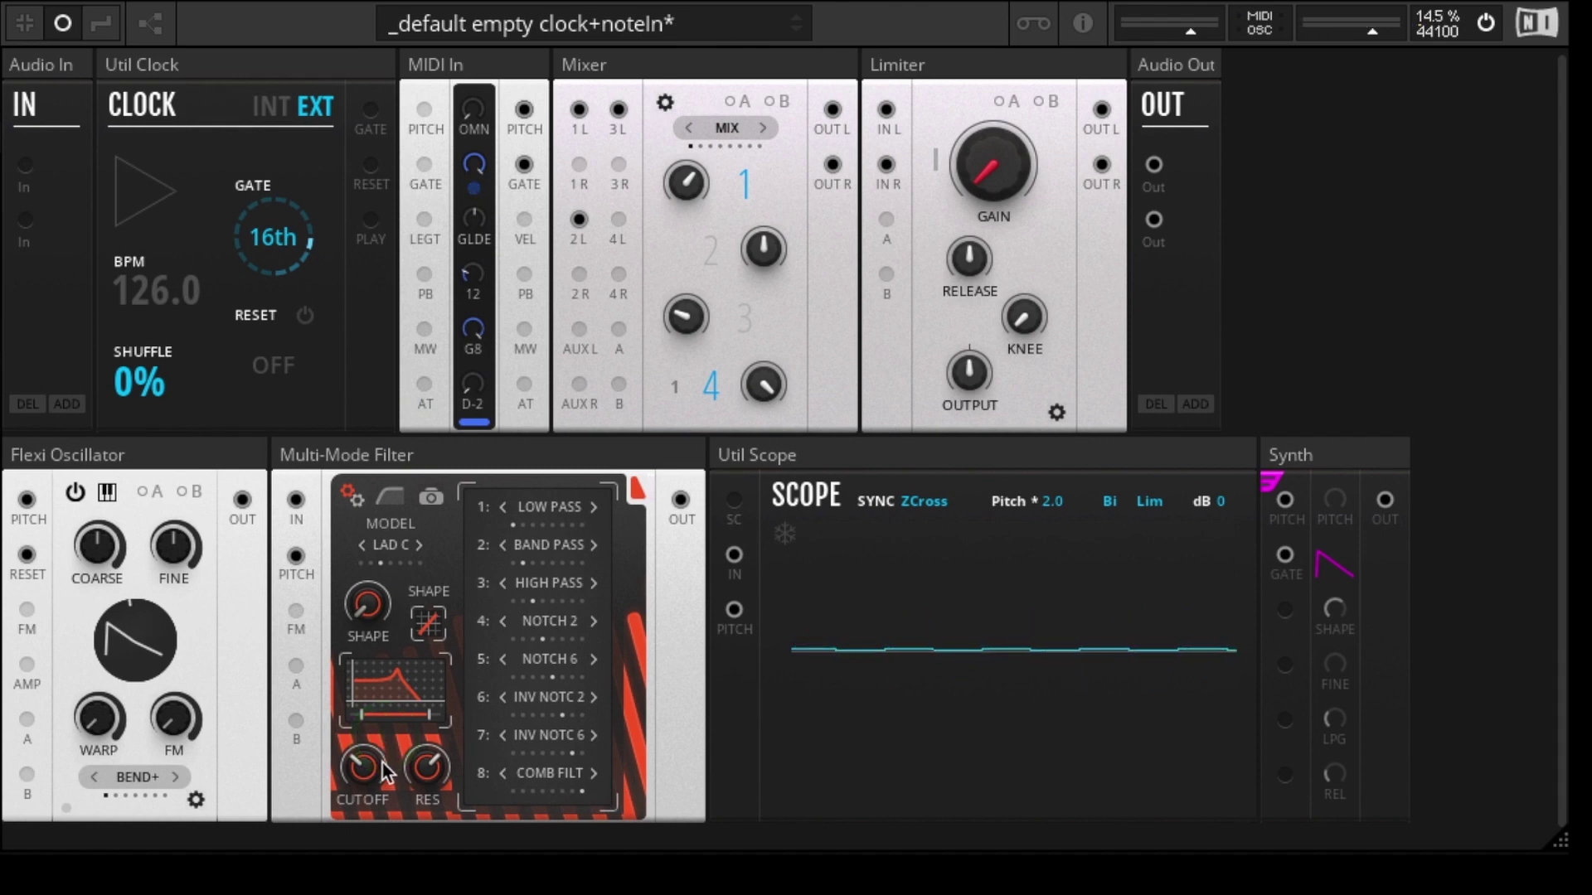
pyautogui.moveTo(367, 794); pyautogui.dragTo(435, 763)
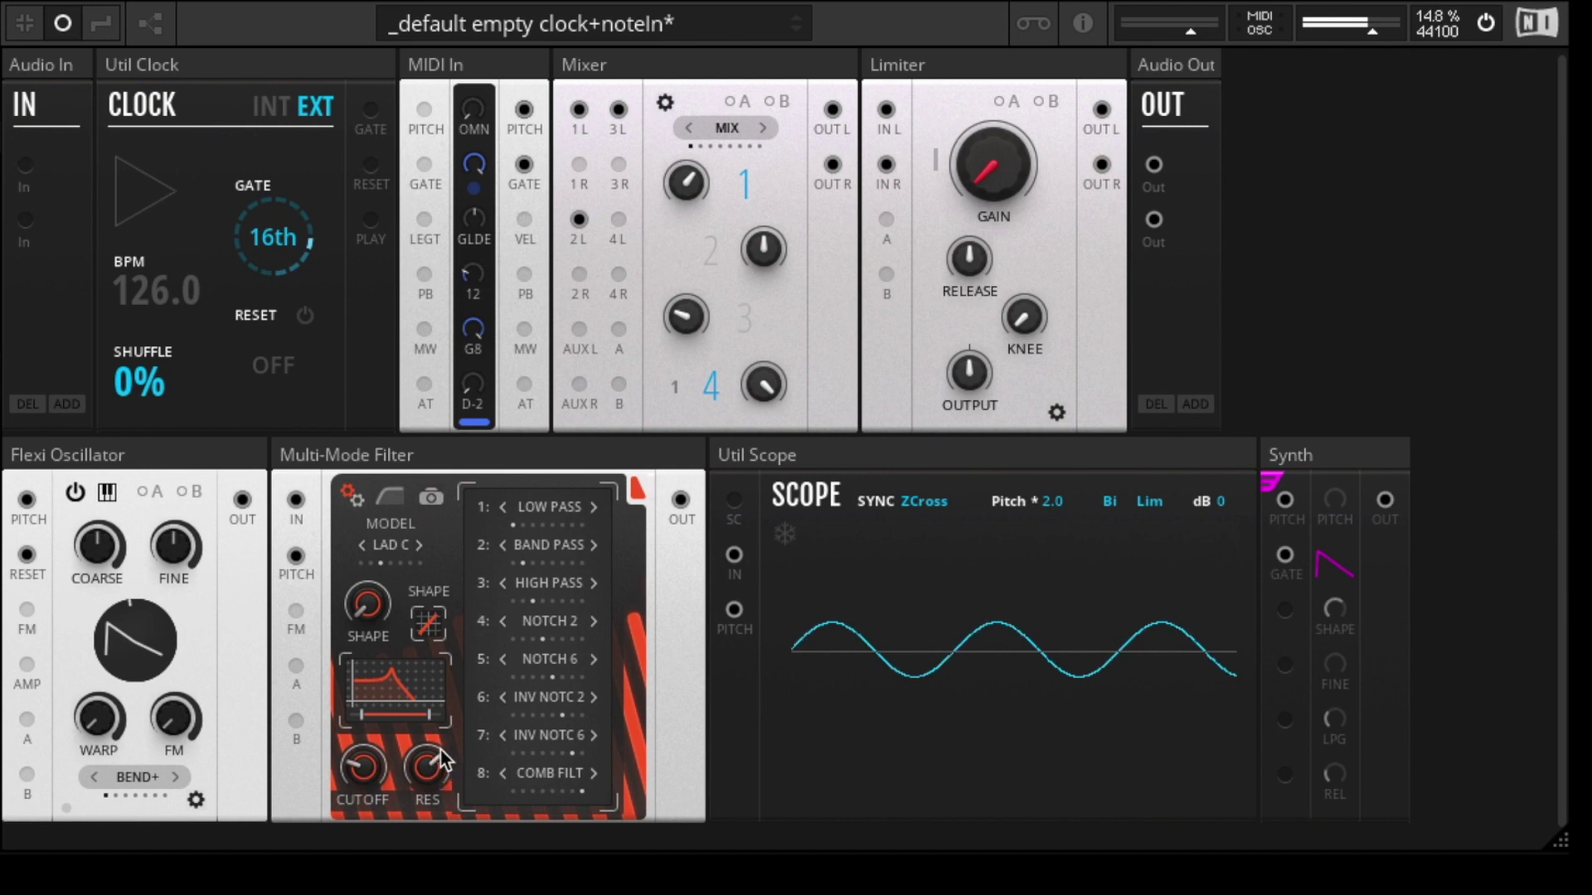
pyautogui.moveTo(433, 775)
pyautogui.mouseDown()
pyautogui.moveTo(427, 740)
pyautogui.moveTo(420, 795)
pyautogui.moveTo(419, 739)
pyautogui.moveTo(426, 771)
pyautogui.mouseUp()
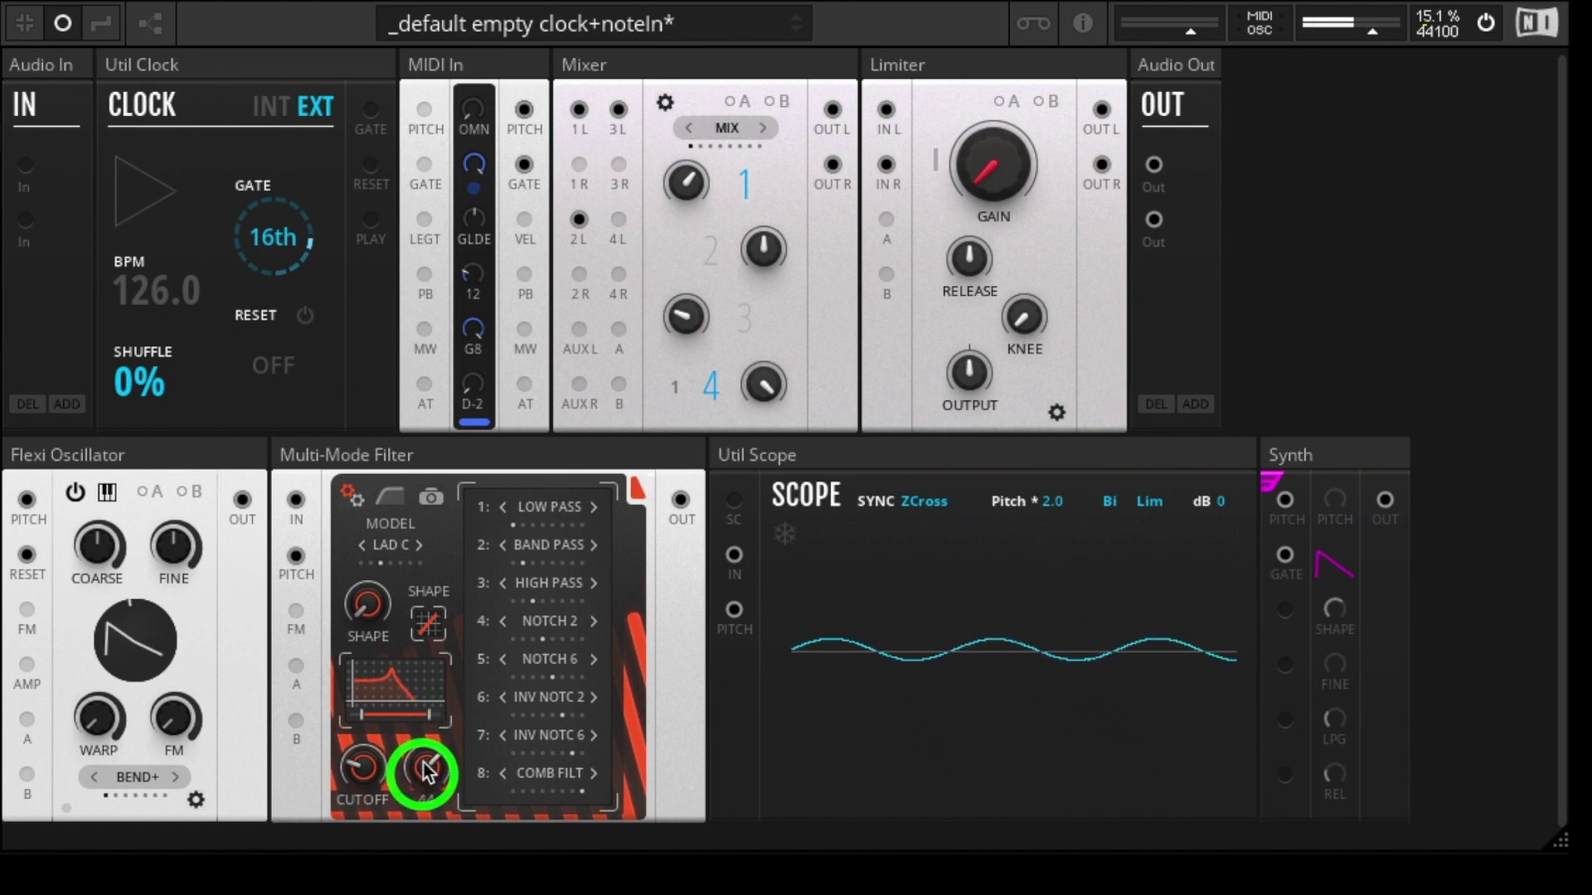
# - Try the TSK, CLEAN and DIRTY filter models in turn while sweeping the resonance up to about 97.6 and back down
pyautogui.click(419, 545)
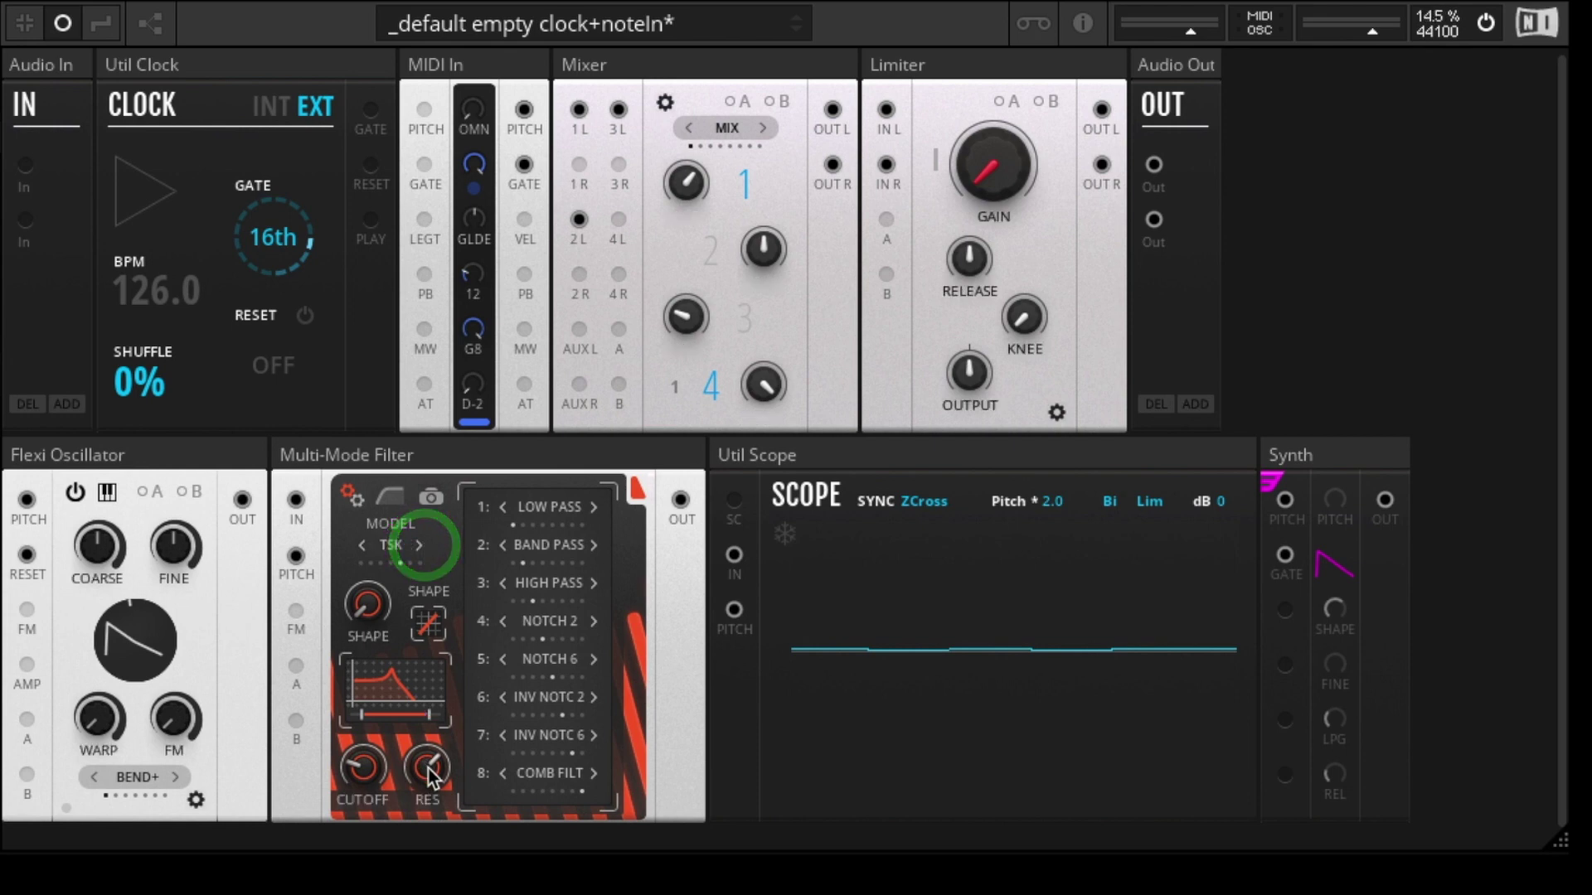
pyautogui.moveTo(425, 770); pyautogui.dragTo(419, 643)
pyautogui.click(420, 545)
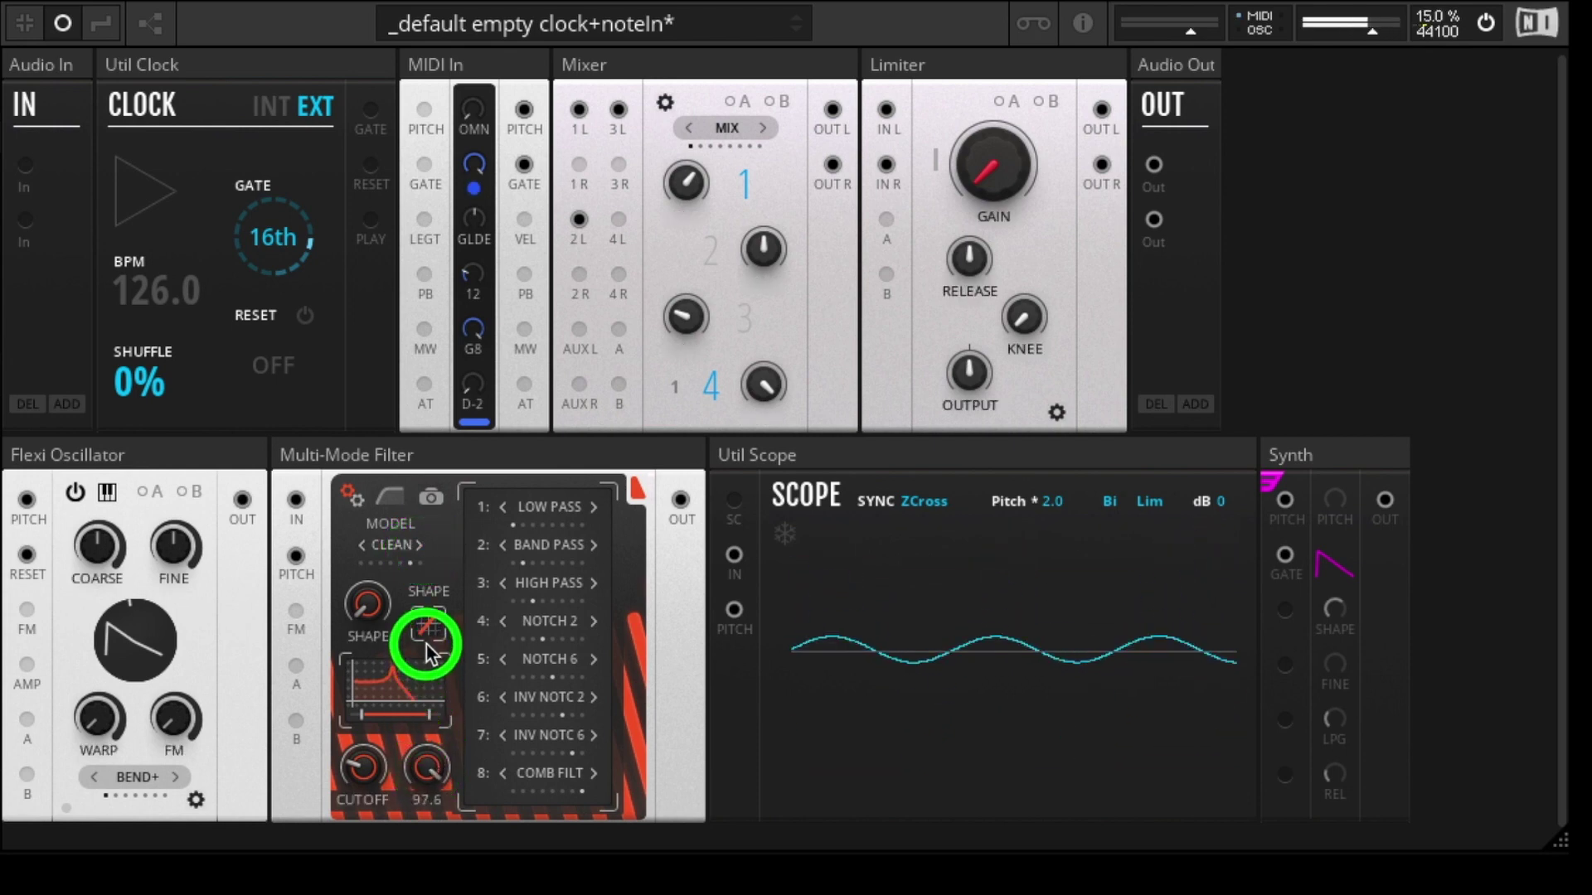
pyautogui.click(419, 545)
pyautogui.click(420, 842)
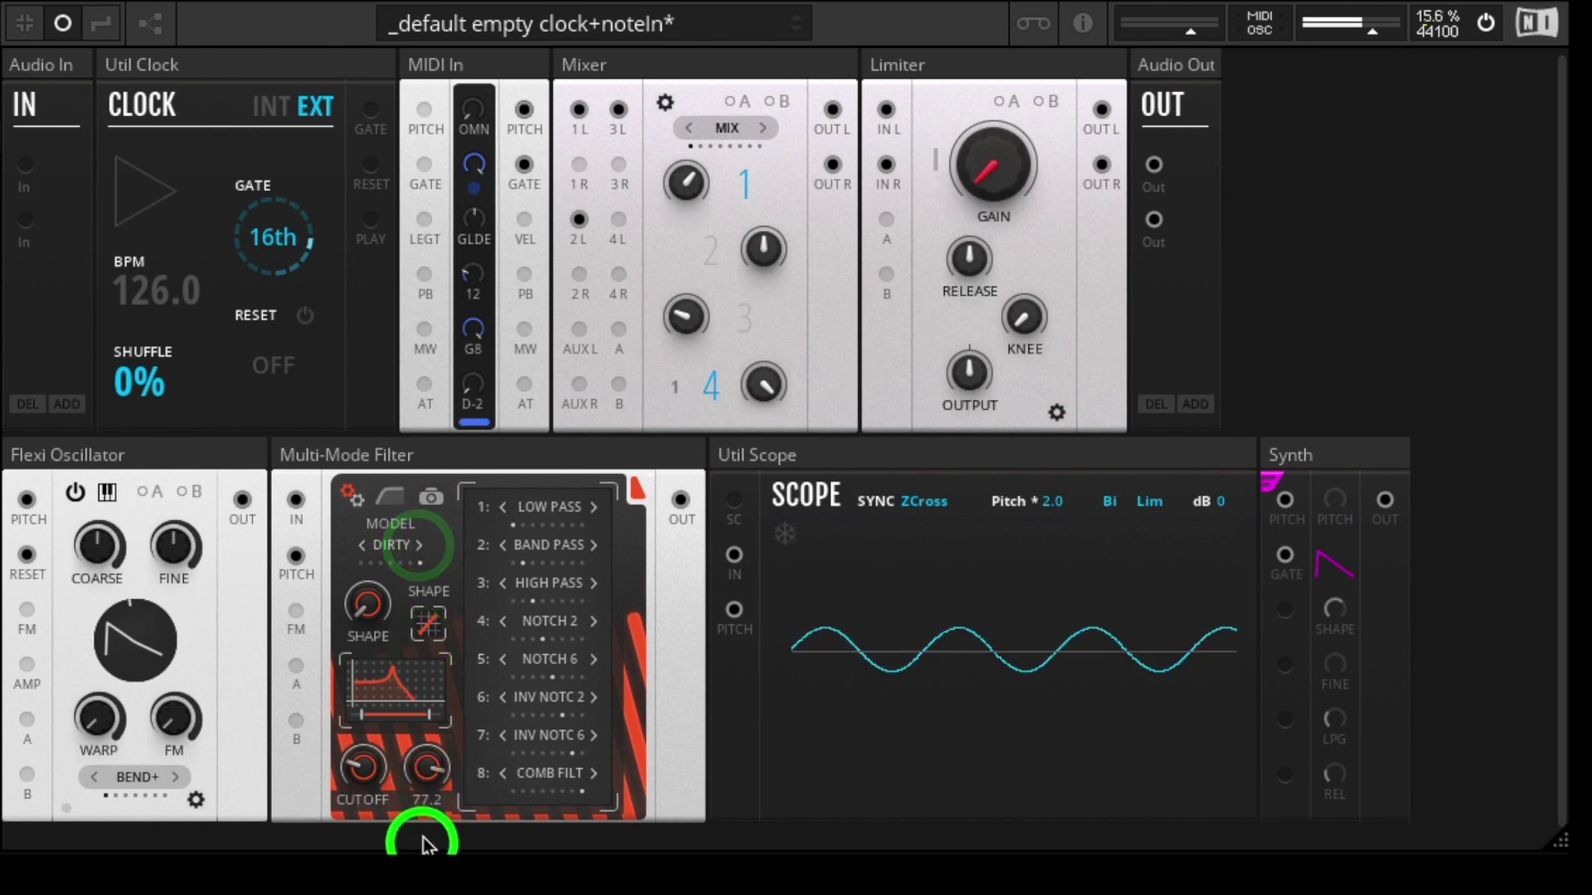
# - Raise the resonance to 100 and try the LAD A model, returning to LAD C with a moderate resonance
pyautogui.click(427, 775)
pyautogui.click(427, 808)
pyautogui.moveTo(430, 803); pyautogui.dragTo(419, 754)
pyautogui.click(422, 545)
pyautogui.click(421, 545)
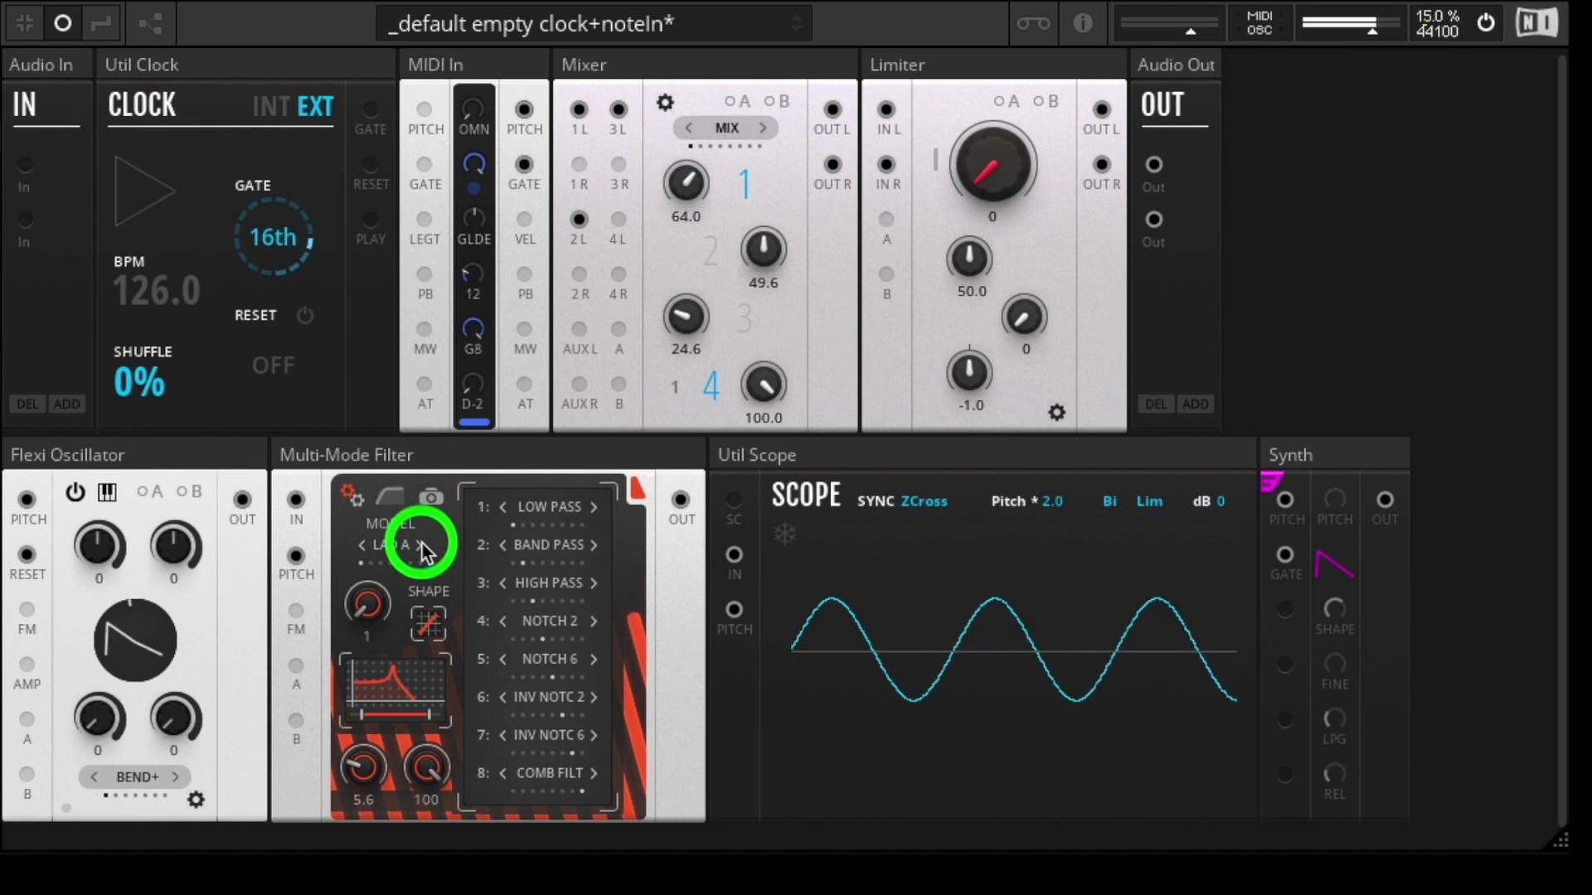
pyautogui.click(421, 545)
pyautogui.moveTo(414, 847)
pyautogui.mouseDown()
pyautogui.moveTo(420, 835)
pyautogui.moveTo(417, 857)
pyautogui.mouseUp()
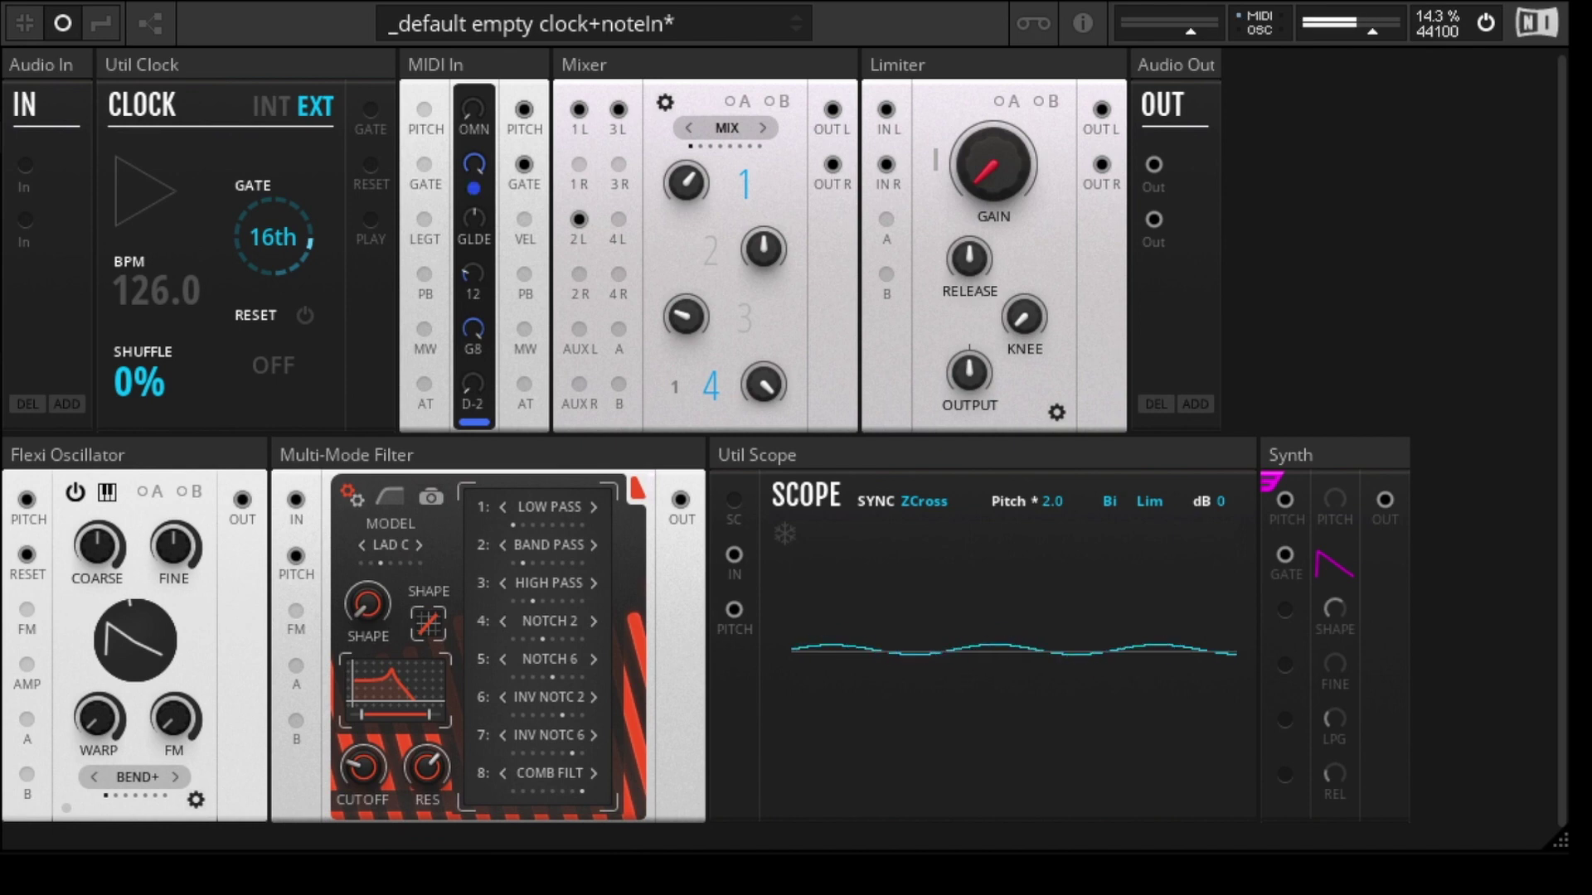
# - Change the Flexi Oscillator's waveform to the triangle shape and raise its warp
pyautogui.moveTo(191, 821)
pyautogui.mouseDown()
pyautogui.moveTo(150, 829)
pyautogui.moveTo(151, 811)
pyautogui.moveTo(211, 801)
pyautogui.mouseUp()
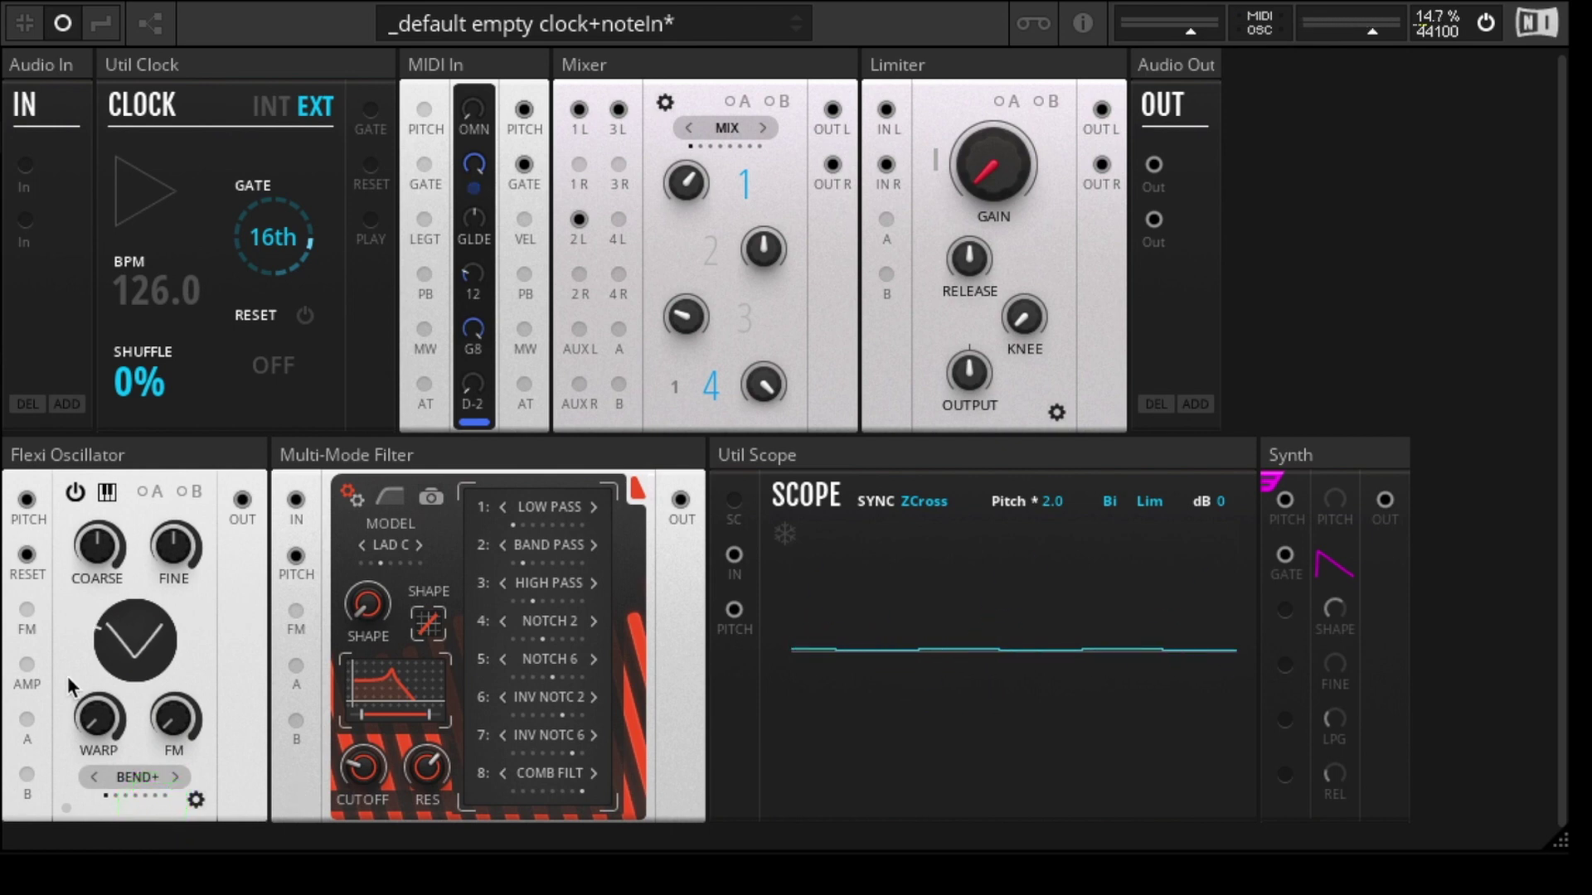
pyautogui.moveTo(92, 718); pyautogui.dragTo(132, 771)
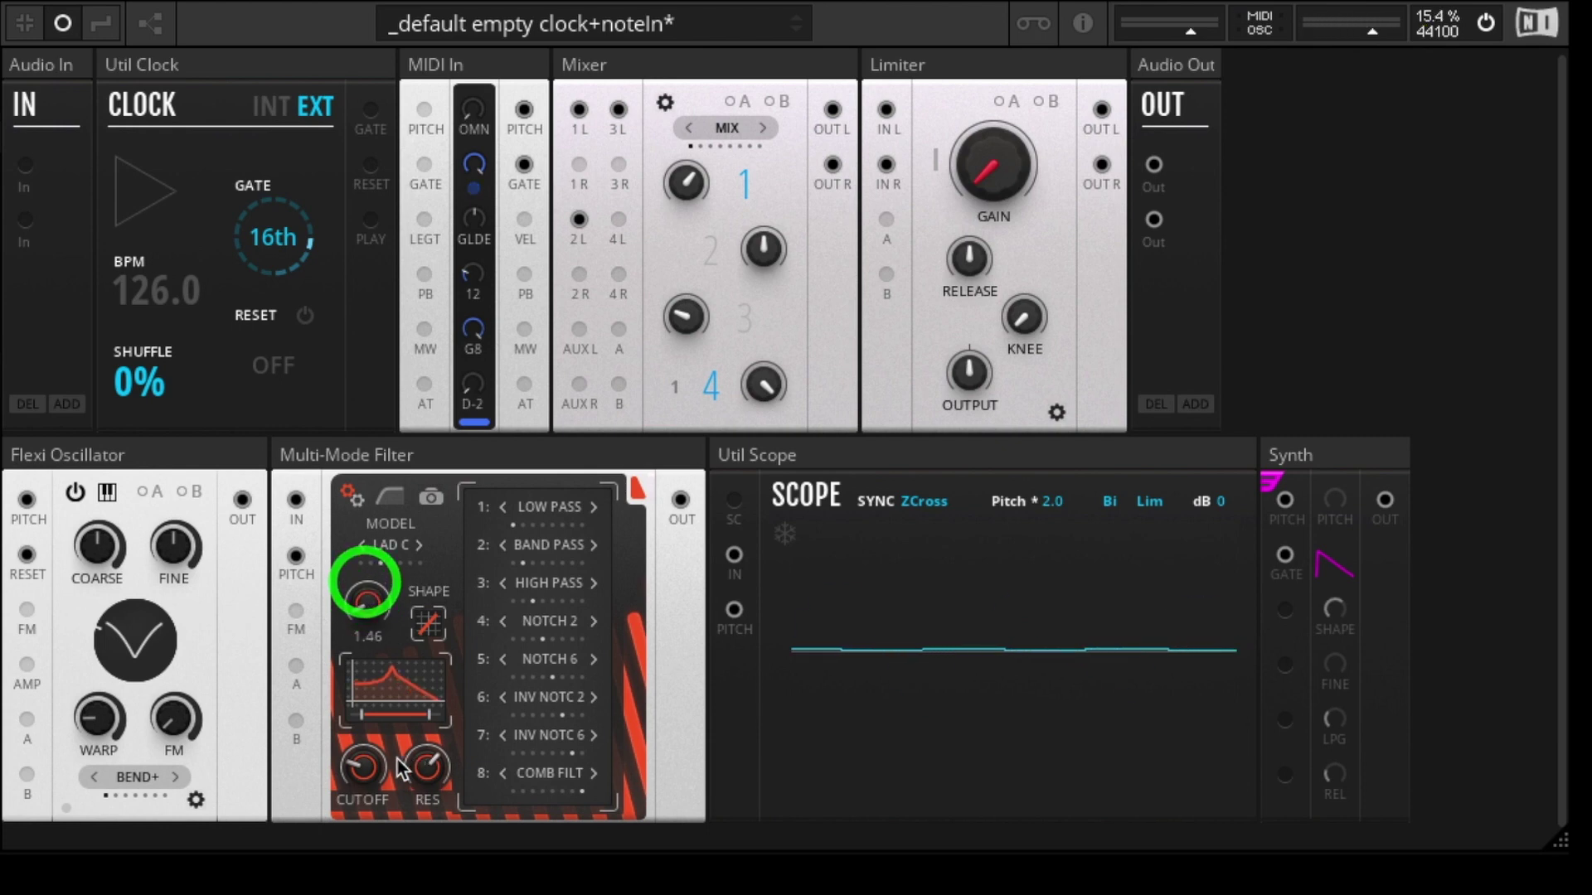
# - Return to the filter's main view, raise its shape to 2, and narrow the spread beneath the response curve
pyautogui.click(352, 496)
pyautogui.moveTo(370, 655)
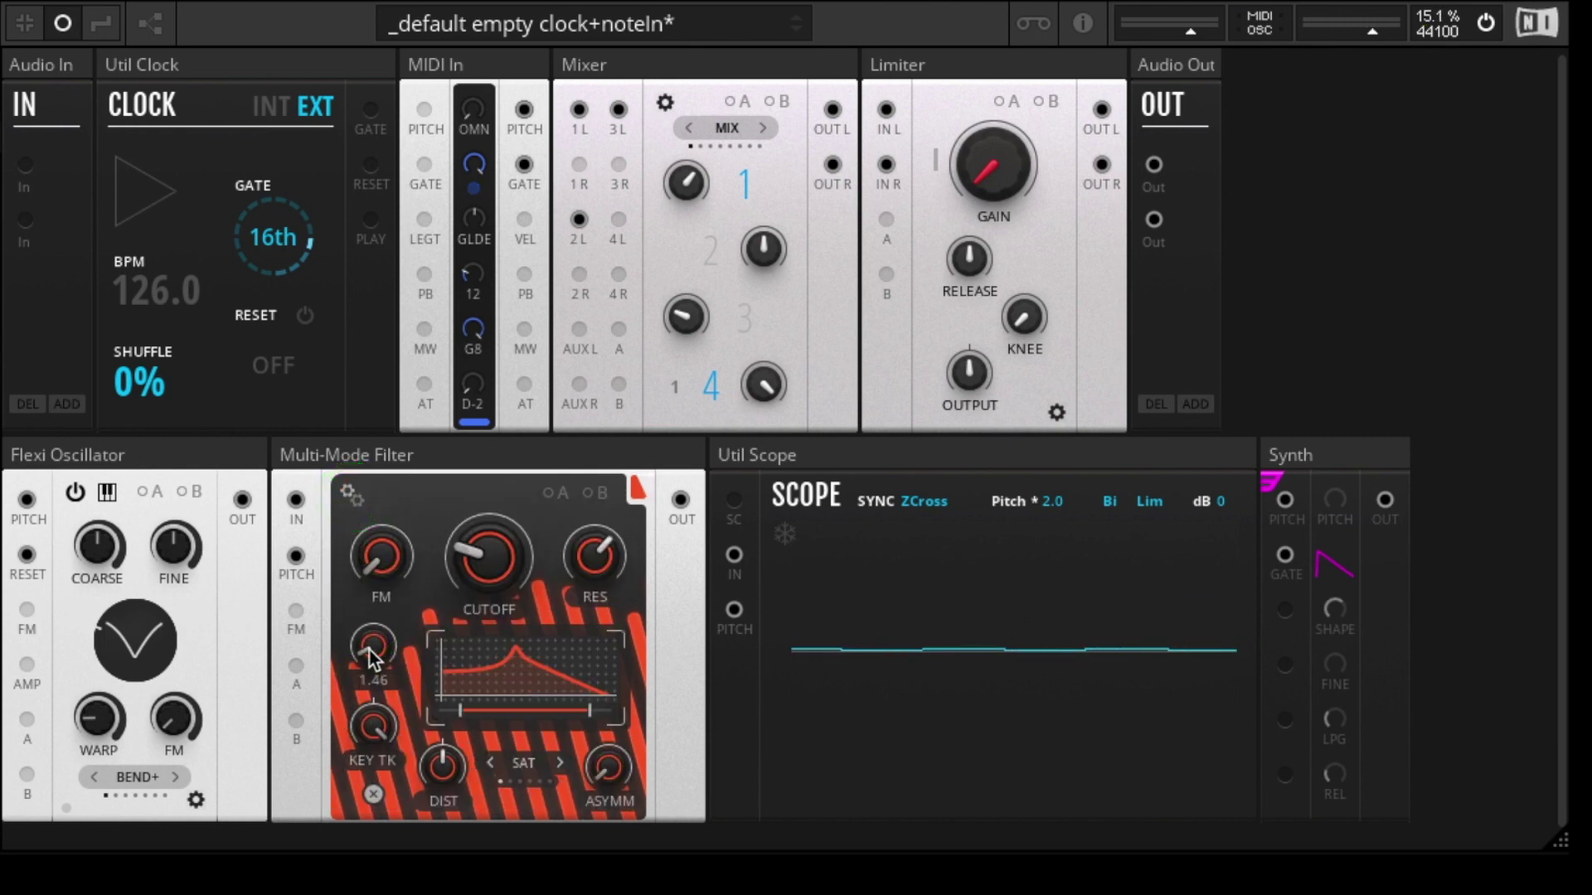
pyautogui.moveTo(390, 692); pyautogui.dragTo(390, 667)
pyautogui.click(519, 777)
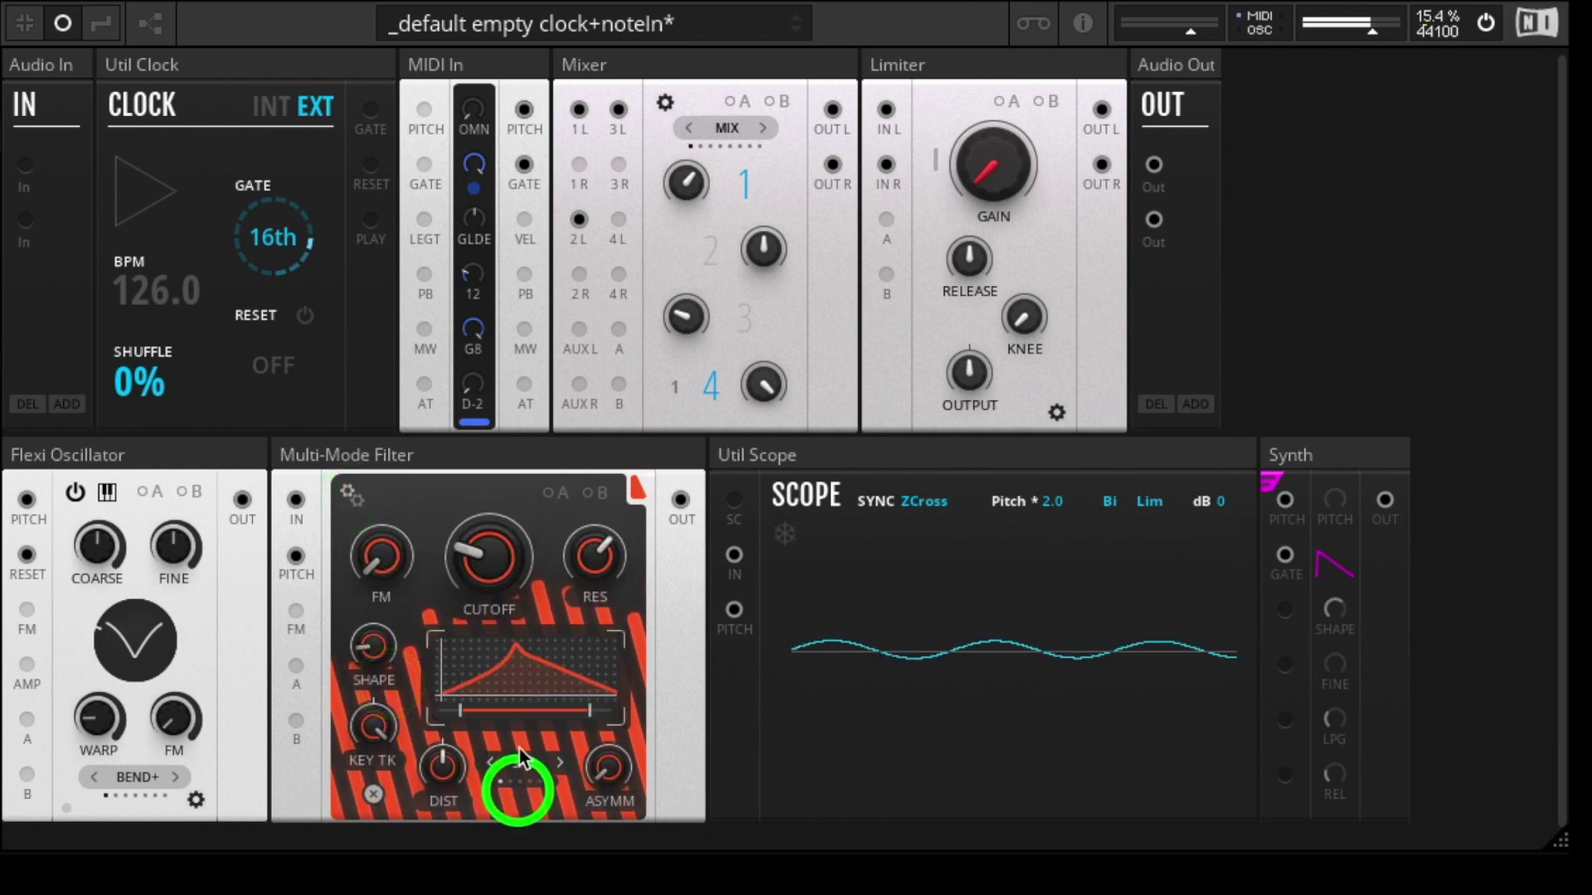
# - Raise the filter's cutoff to about 589 Hz, and lower the shape to the low-pass response before restoring it to 2
pyautogui.moveTo(490, 539); pyautogui.dragTo(502, 468)
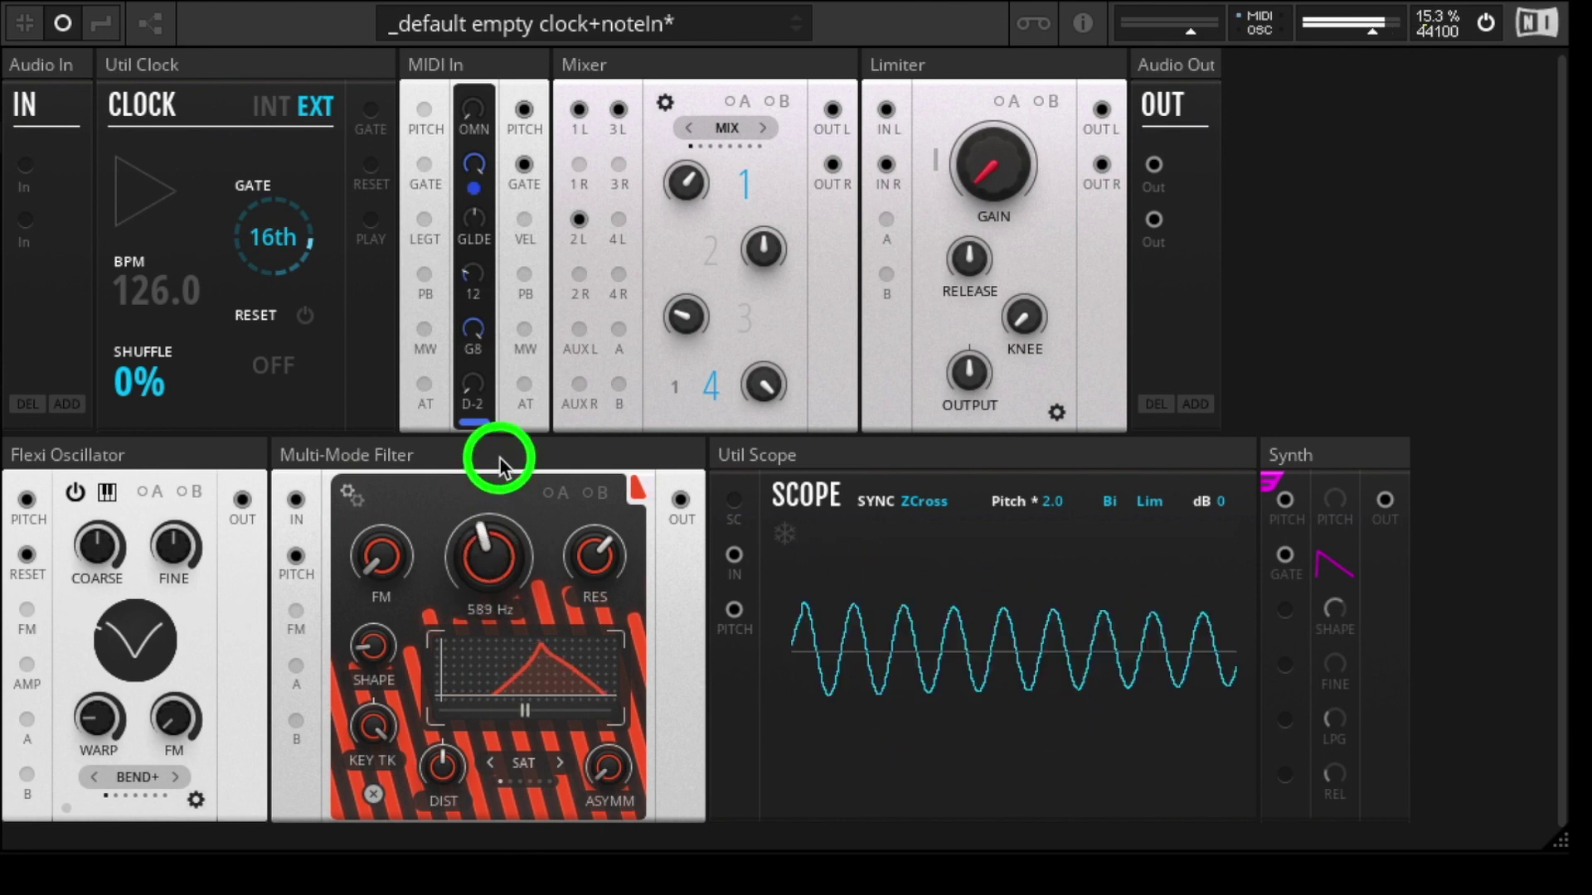
pyautogui.moveTo(373, 650); pyautogui.dragTo(365, 784)
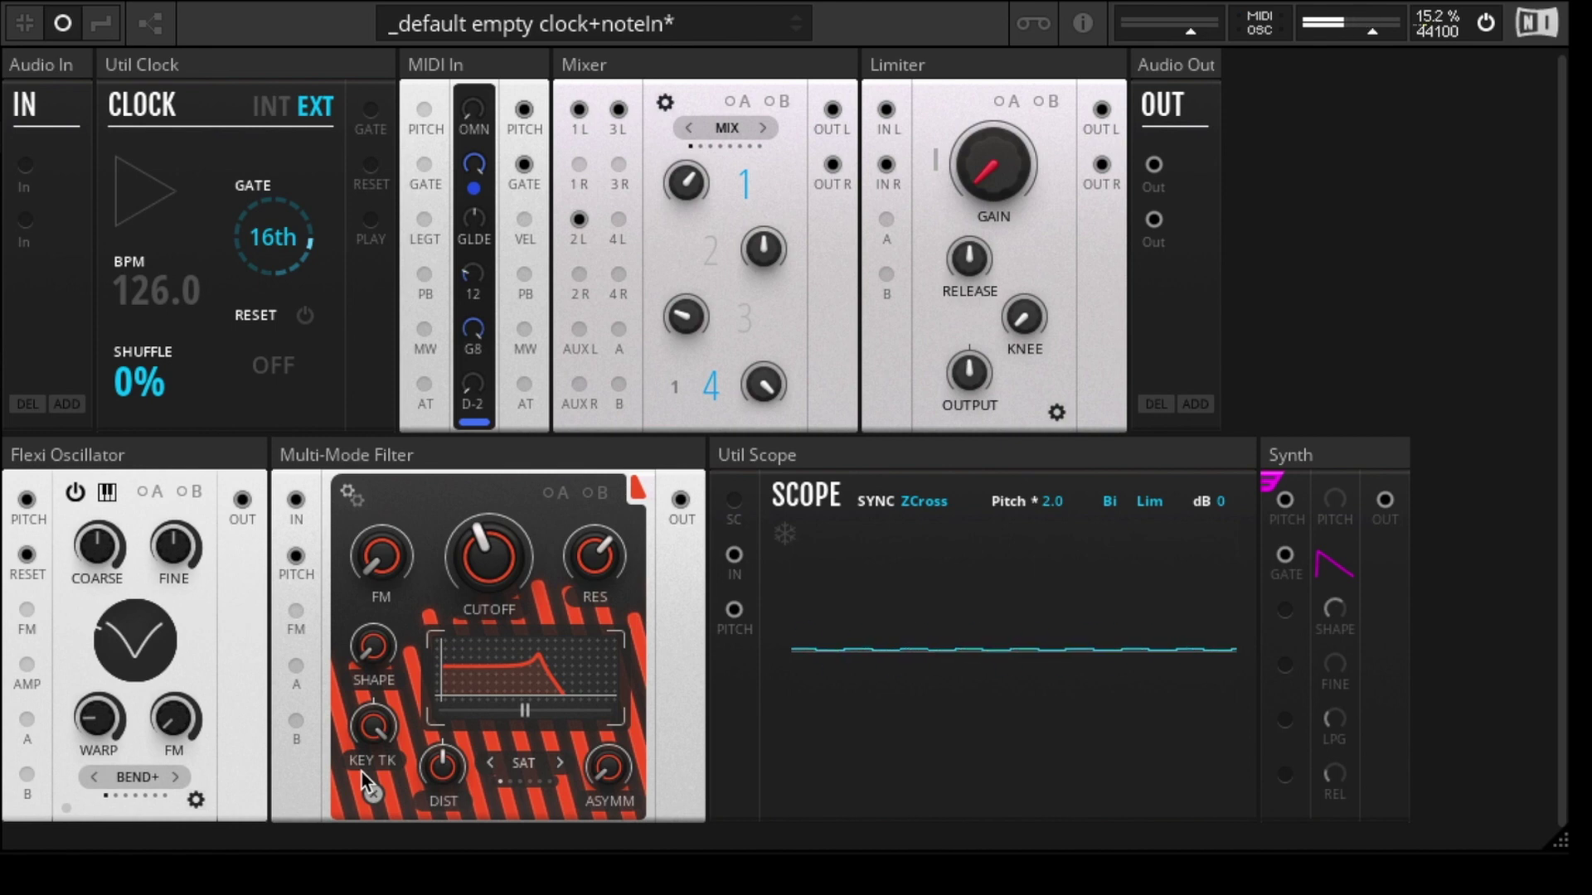
pyautogui.doubleClick(398, 679)
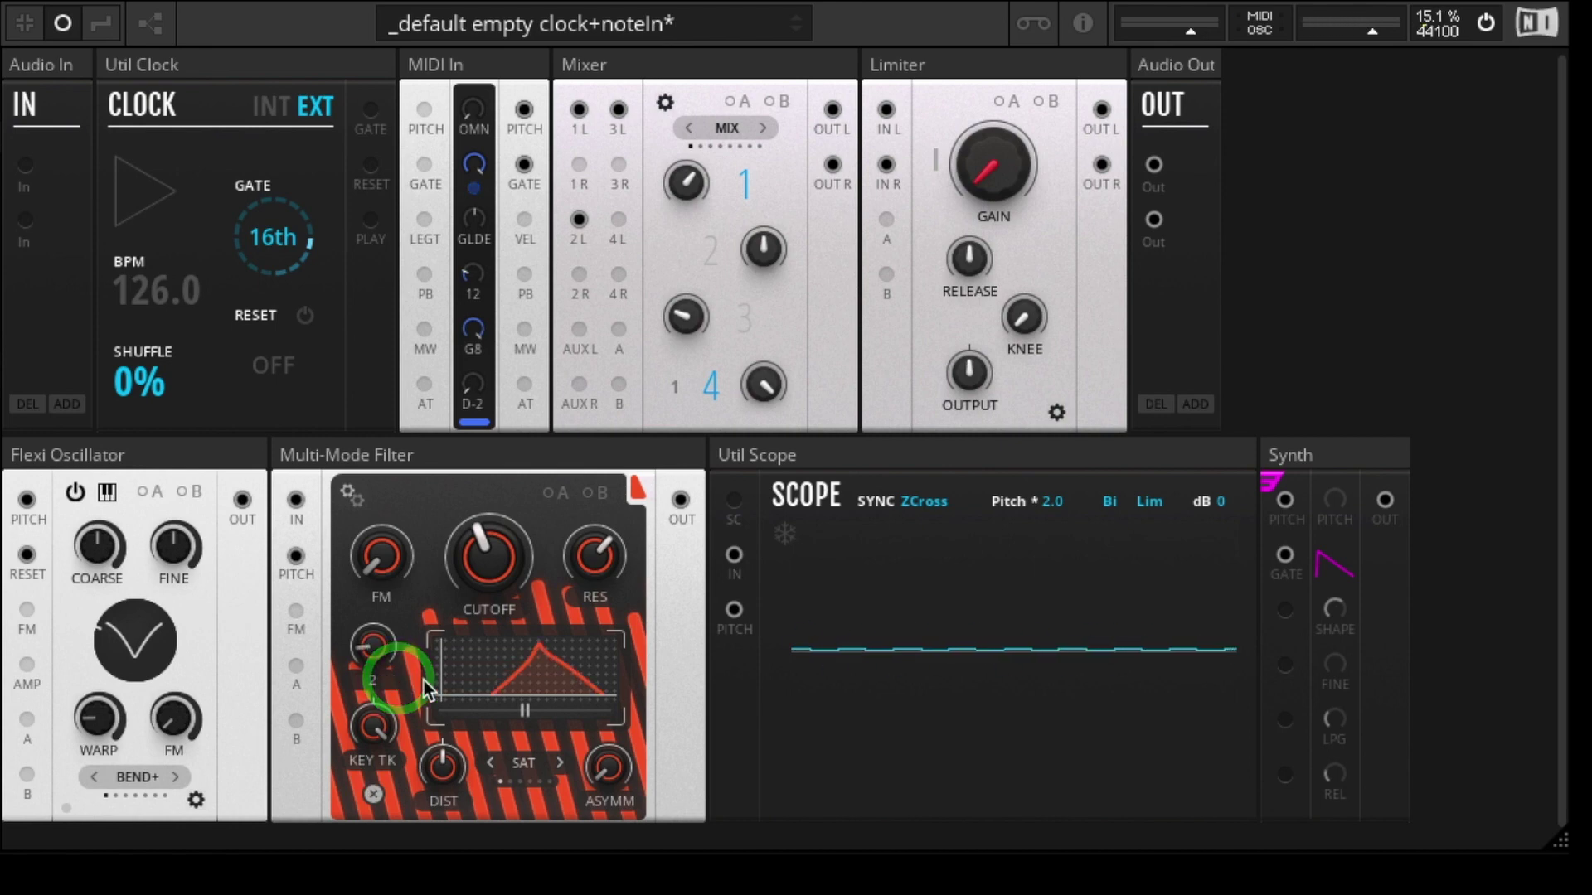
# - Lower the filter's cutoff again, and compare a narrow spread beneath the response curve with a wide one, leaving it wide
pyautogui.click(495, 572)
pyautogui.moveTo(495, 572); pyautogui.dragTo(493, 653)
pyautogui.moveTo(527, 711); pyautogui.dragTo(530, 800)
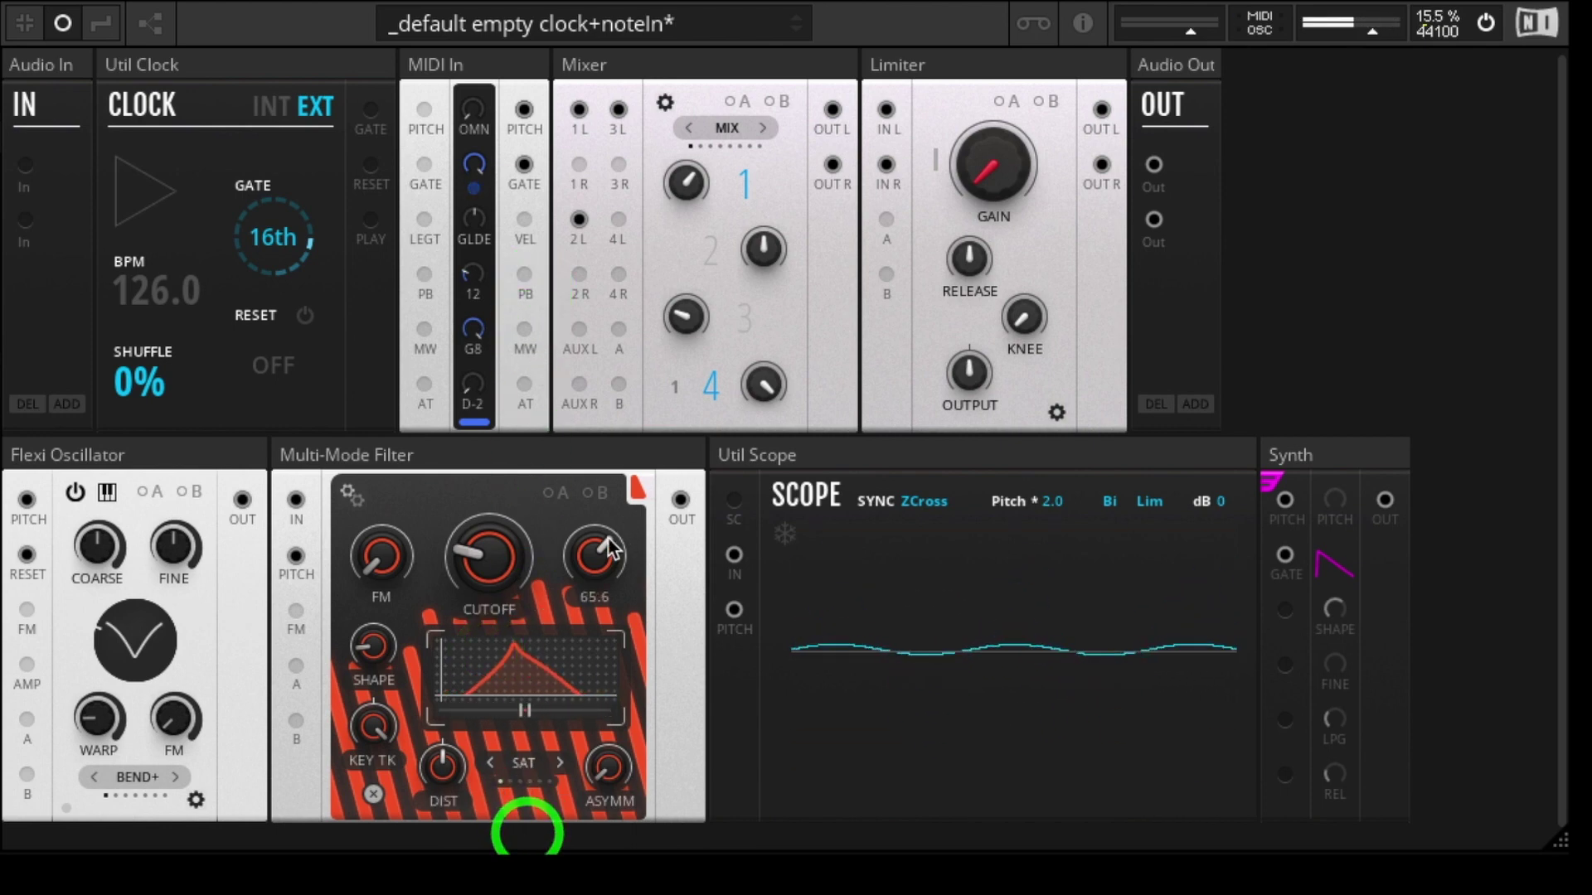
pyautogui.moveTo(520, 711); pyautogui.dragTo(519, 440)
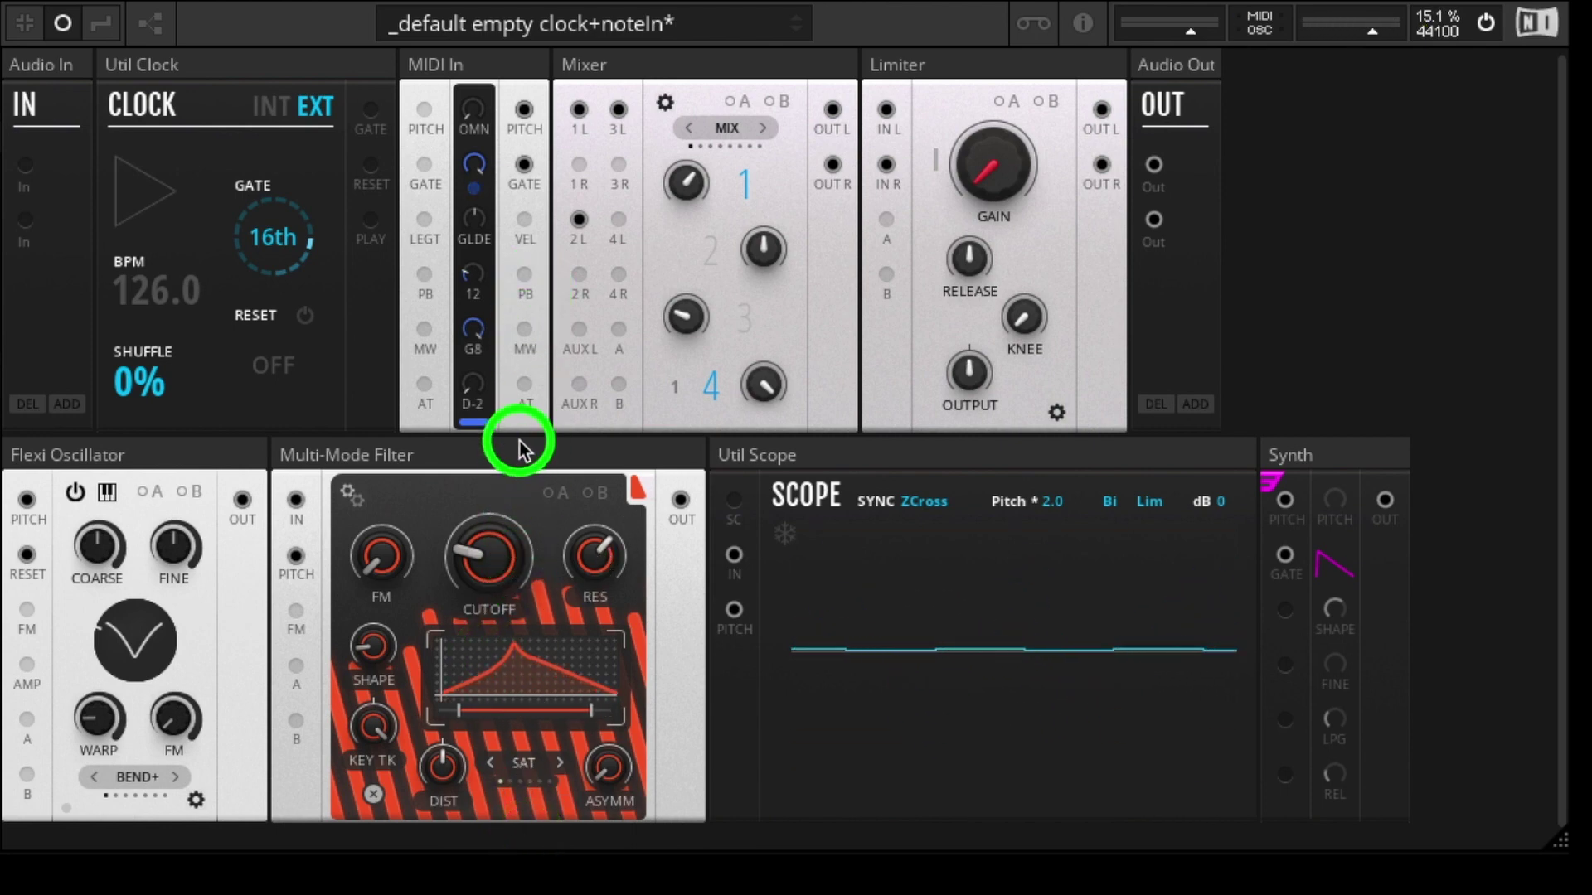
# - Raise the filter's distortion amount in SAT mode, and turn its asymmetry up to maximum
pyautogui.moveTo(438, 801); pyautogui.dragTo(441, 701)
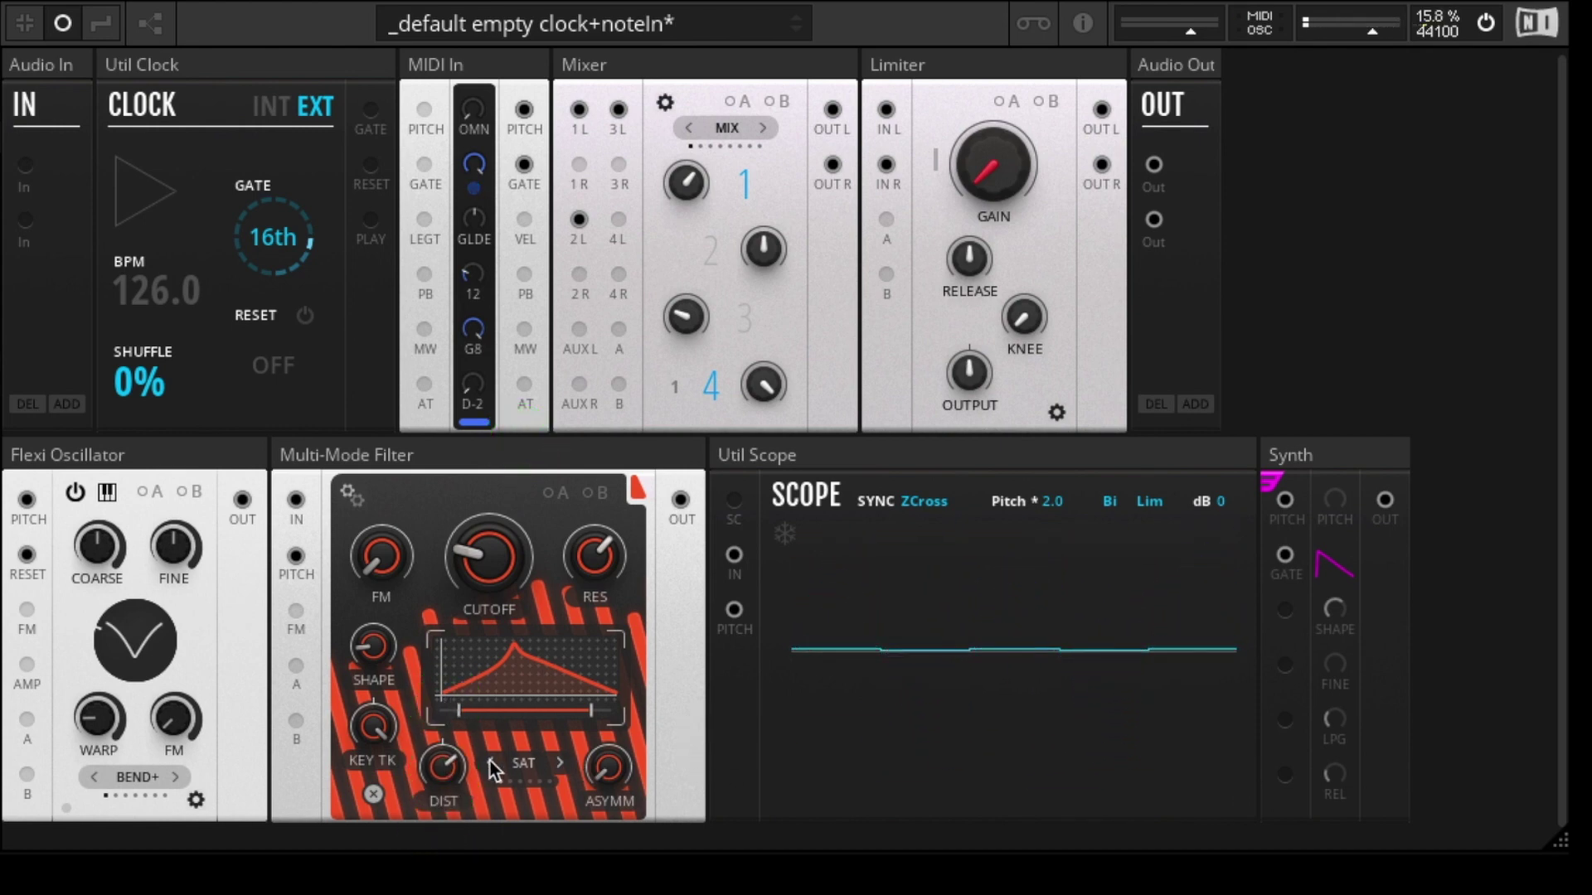
pyautogui.moveTo(619, 769); pyautogui.dragTo(595, 694)
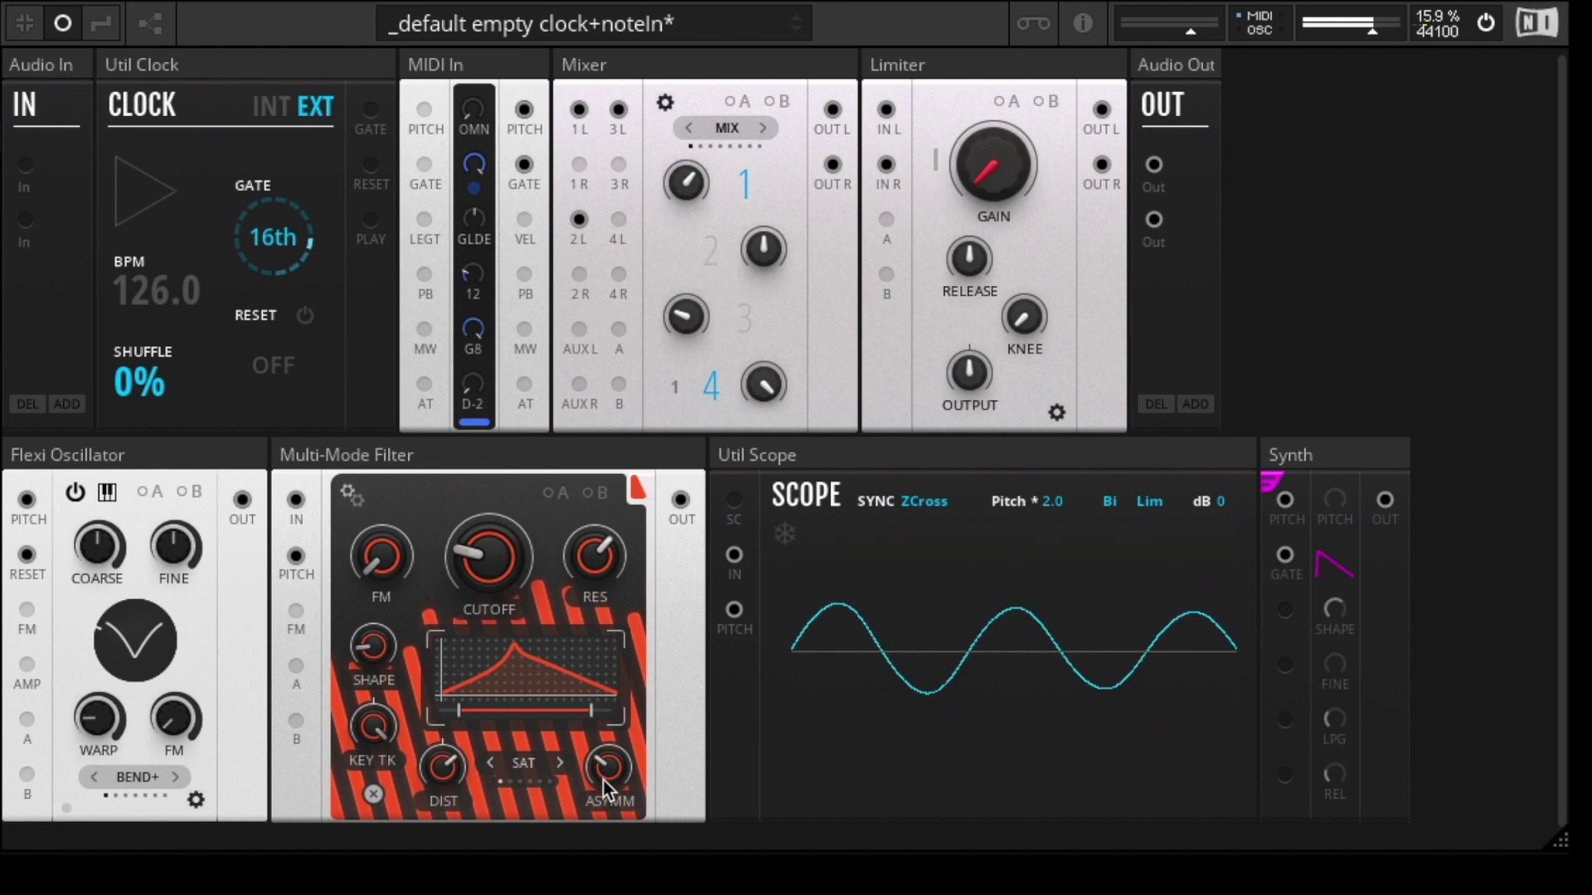
pyautogui.moveTo(605, 773); pyautogui.dragTo(611, 590)
pyautogui.click(569, 570)
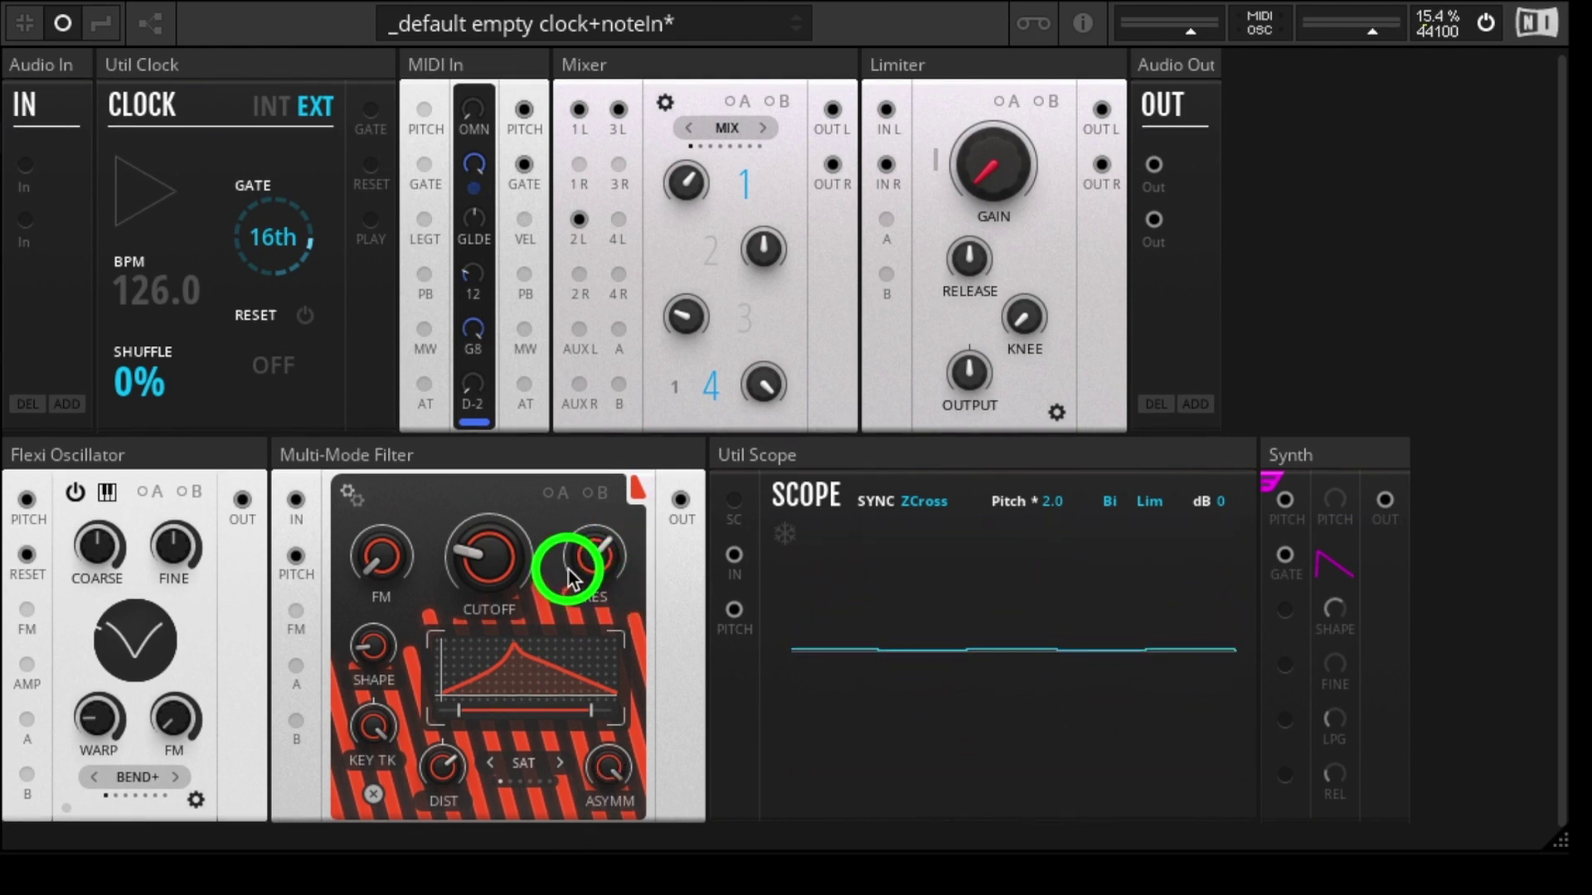
# - Drop the filter's asymmetry to 0 and raise it back to maximum to compare the SAT distortion in the scope
pyautogui.scroll(-1, 569, 570)
pyautogui.scroll(1, 588, 605)
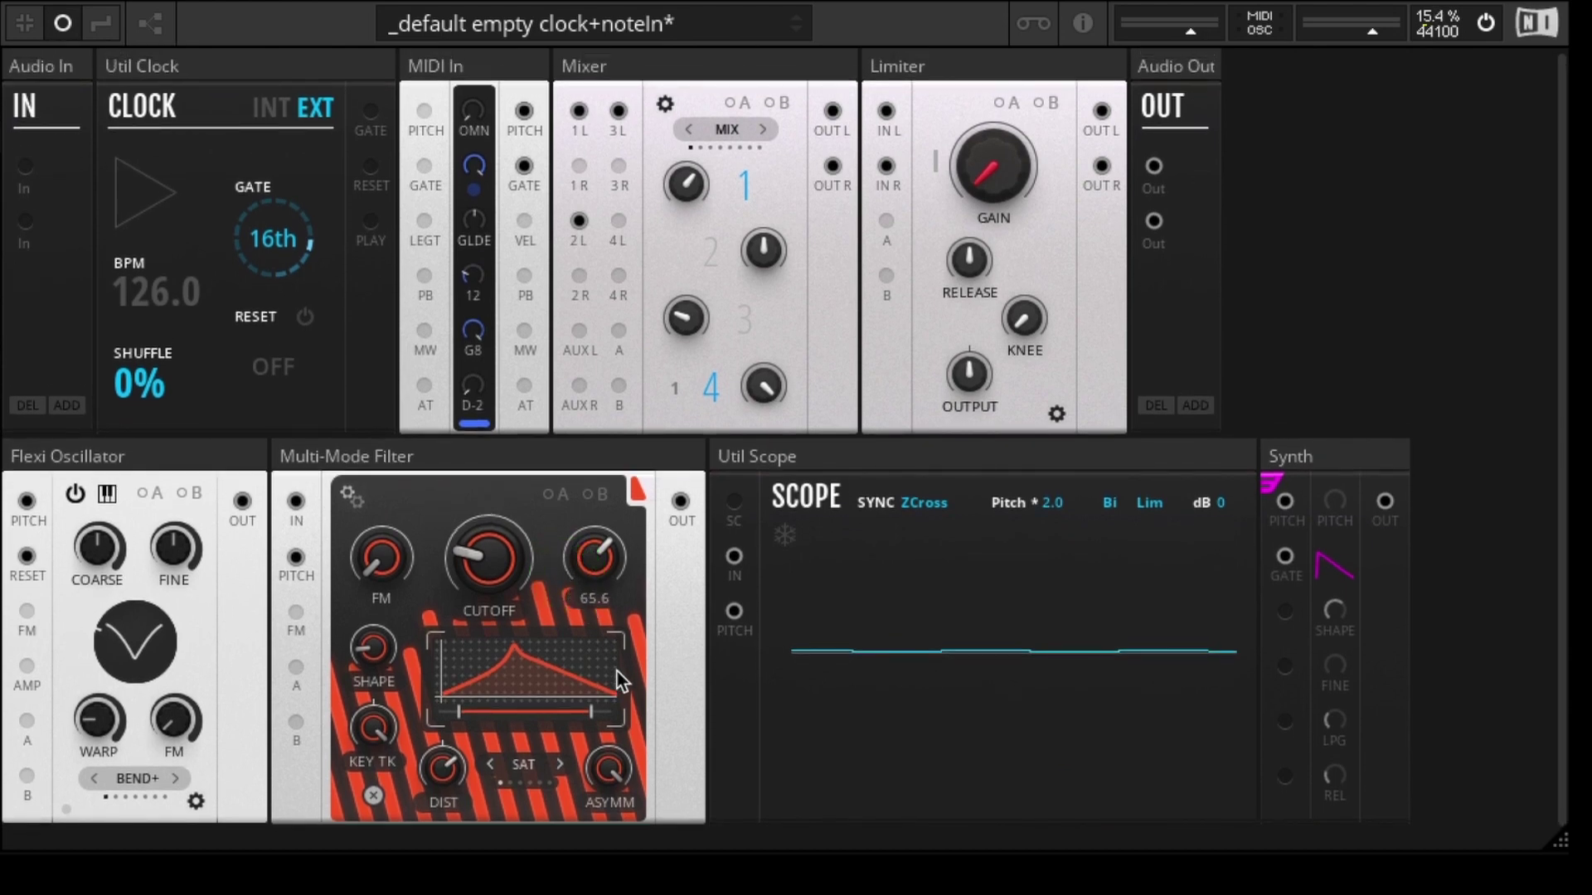
pyautogui.moveTo(633, 783); pyautogui.dragTo(633, 829)
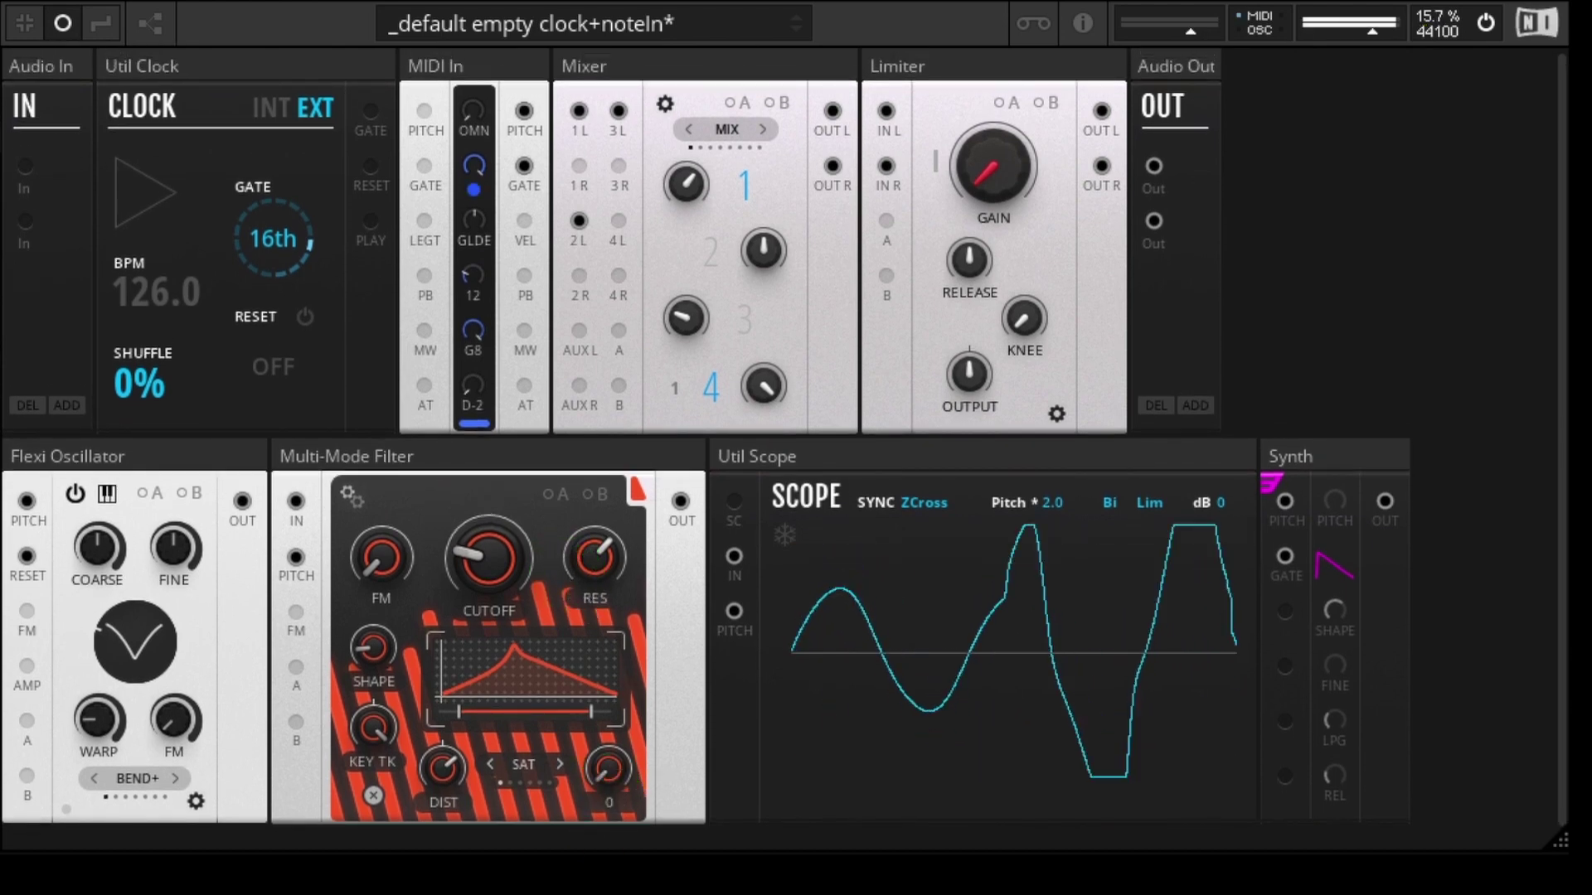
pyautogui.moveTo(608, 771); pyautogui.dragTo(620, 381)
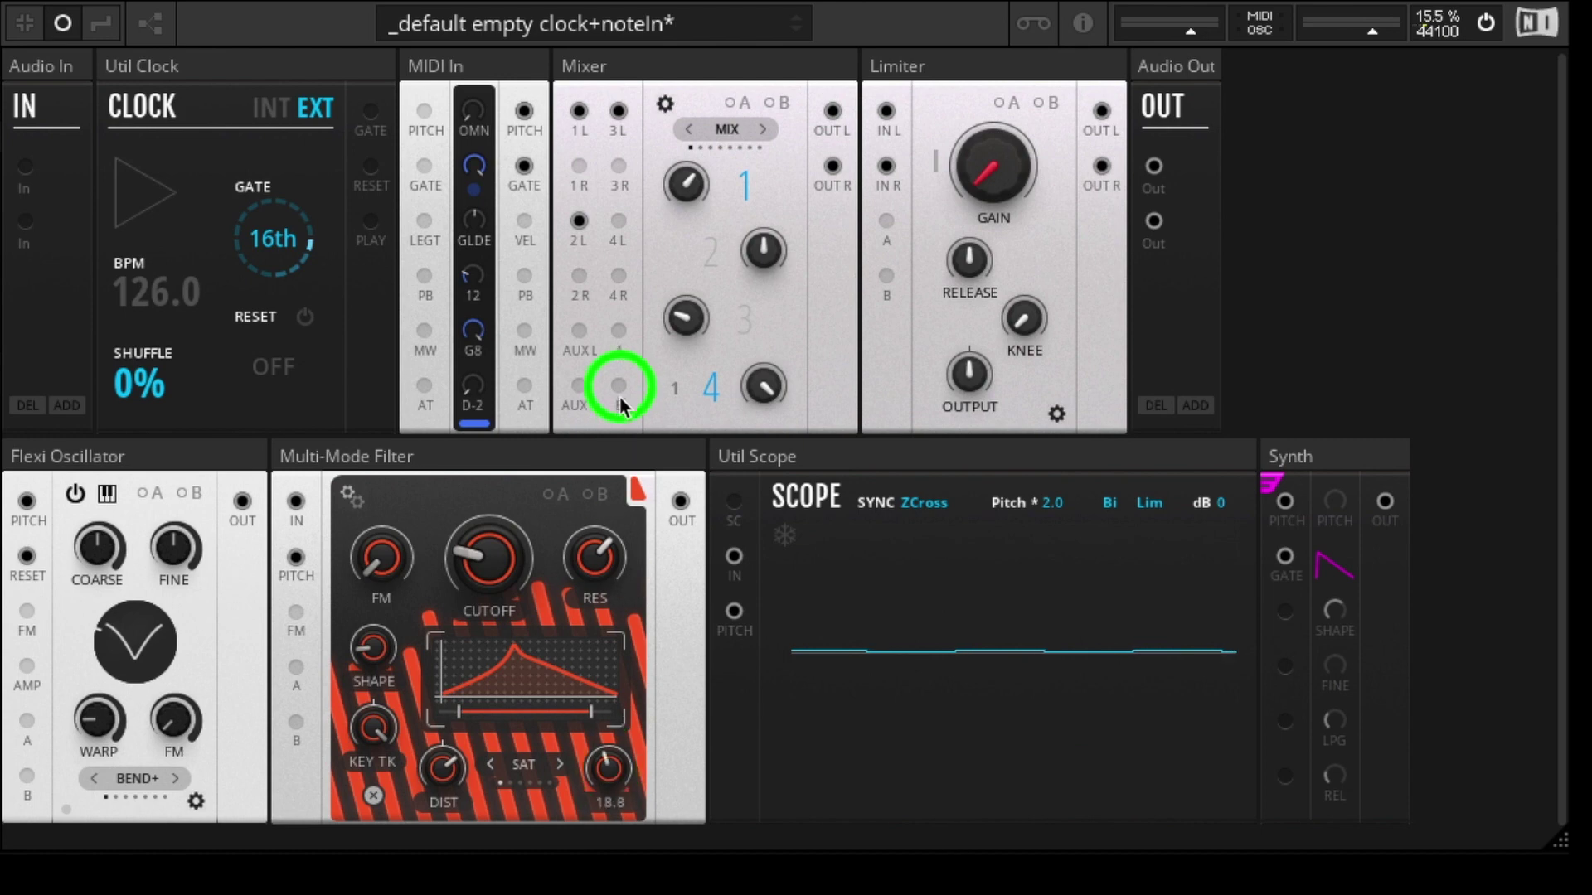
pyautogui.moveTo(612, 773); pyautogui.dragTo(605, 381)
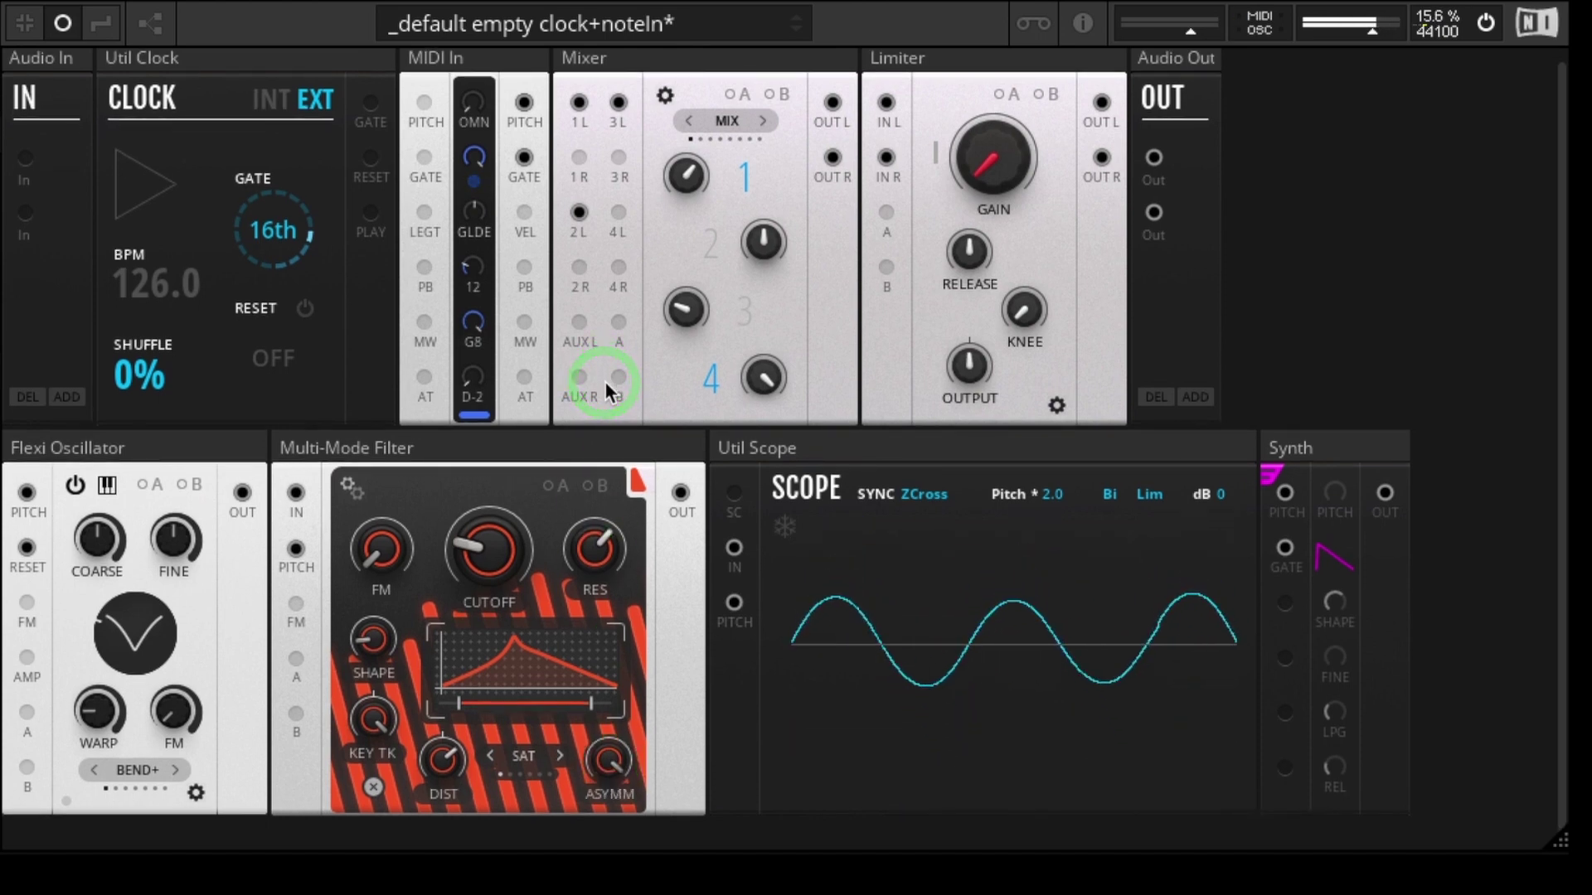
# - Try the SINE and SINE X10 distortion modes with the asymmetry near 0, reducing the distortion amount
pyautogui.click(560, 759)
pyautogui.click(448, 761)
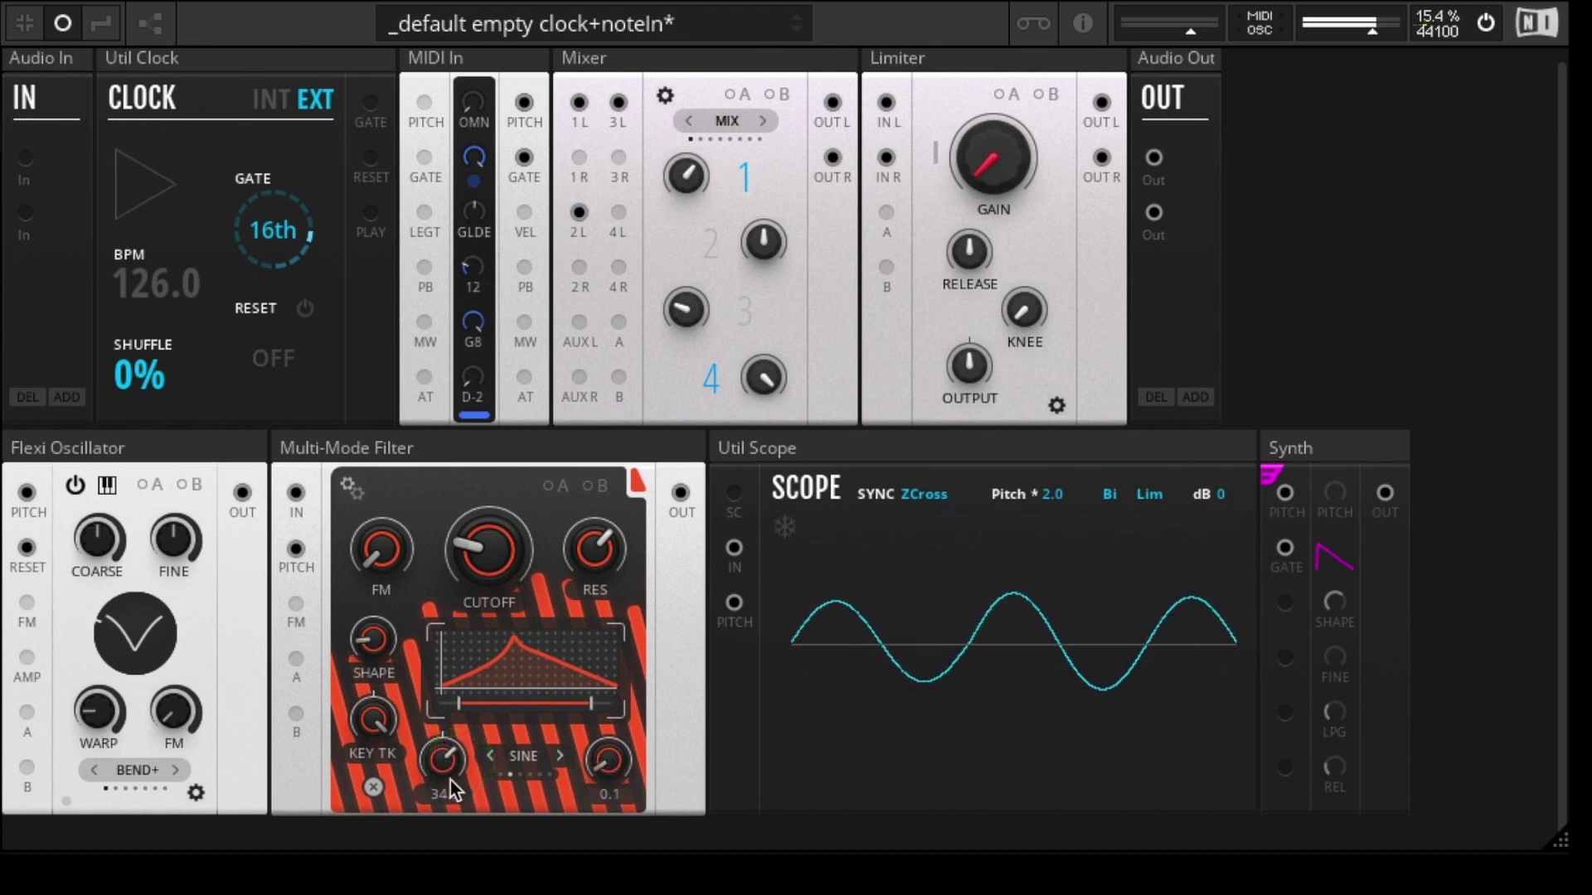
pyautogui.click(442, 775)
pyautogui.click(561, 756)
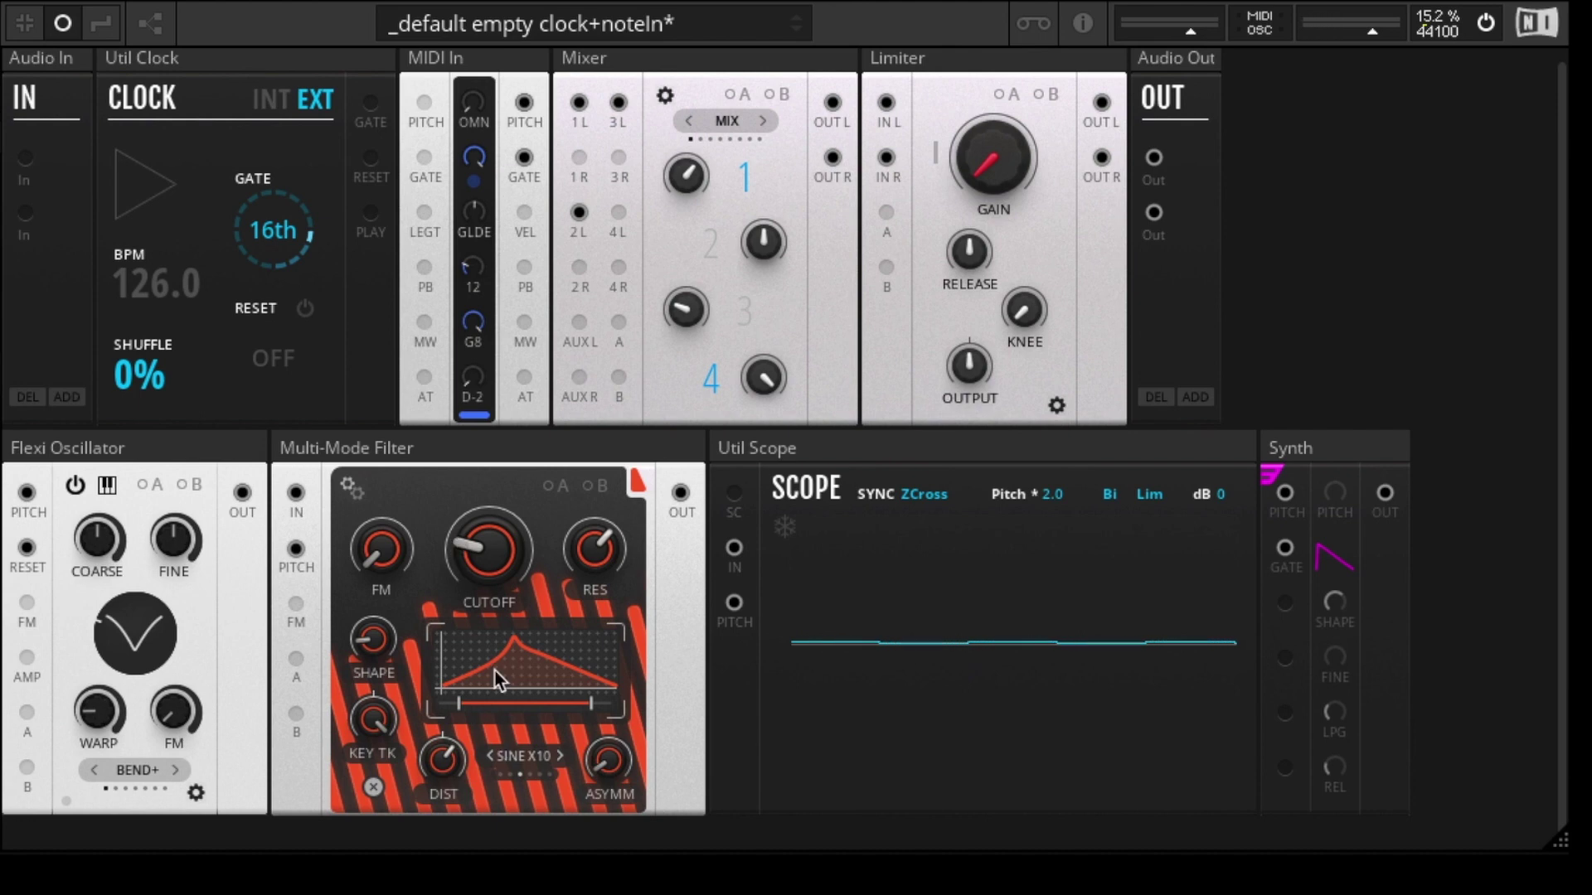
pyautogui.moveTo(442, 758); pyautogui.dragTo(444, 834)
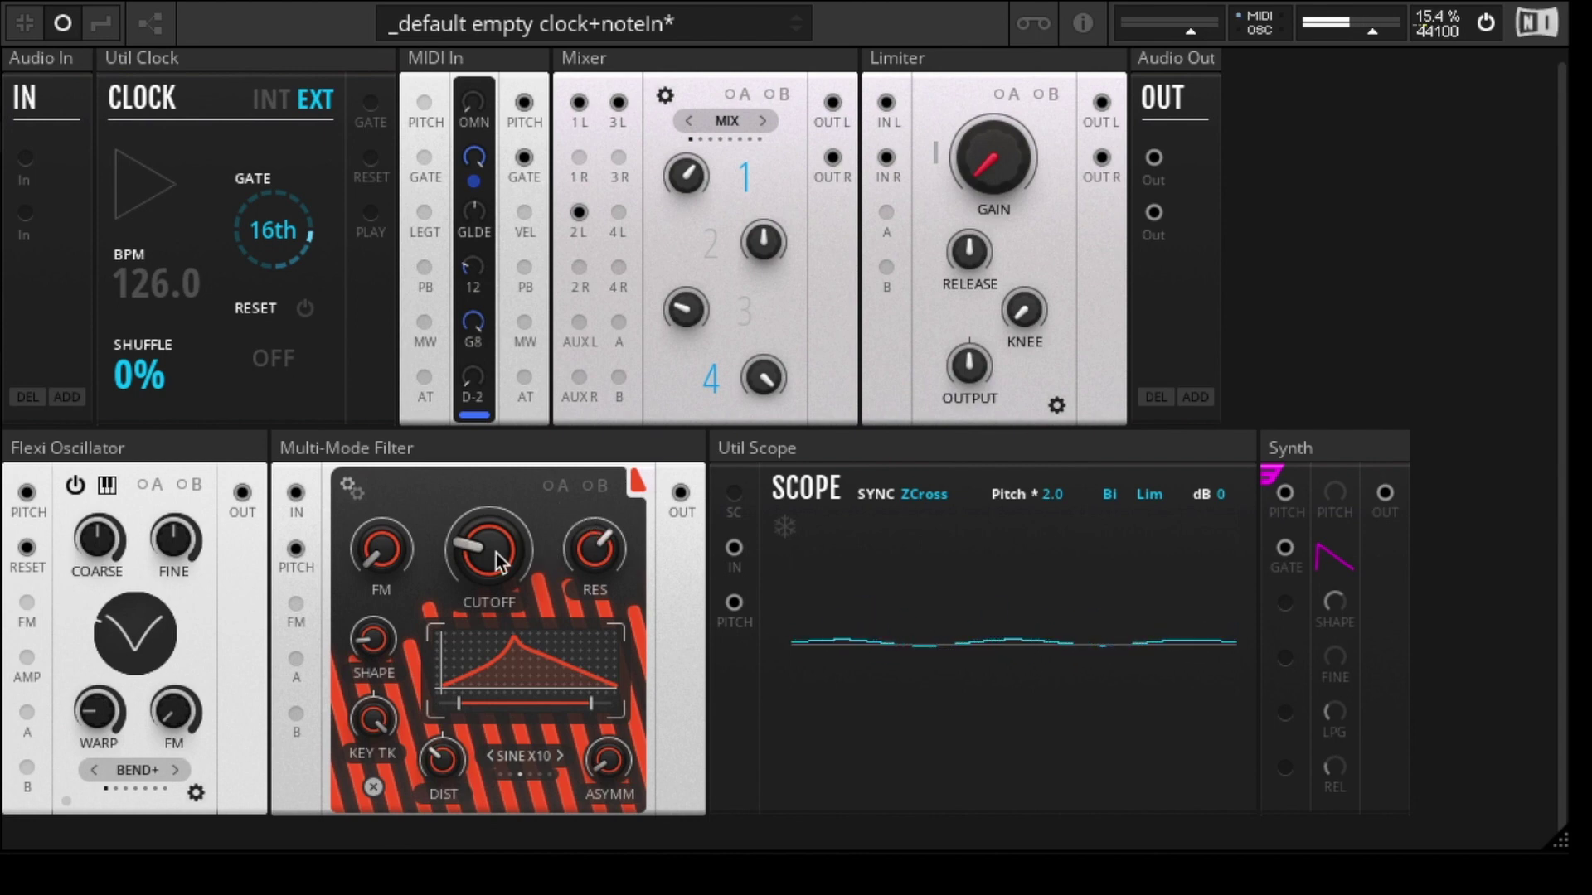
# - Raise the filter's cutoff to about 608 Hz with a sine-shaped oscillator waveform, and lower the distortion to about -85.9
pyautogui.moveTo(589, 540); pyautogui.dragTo(511, 434)
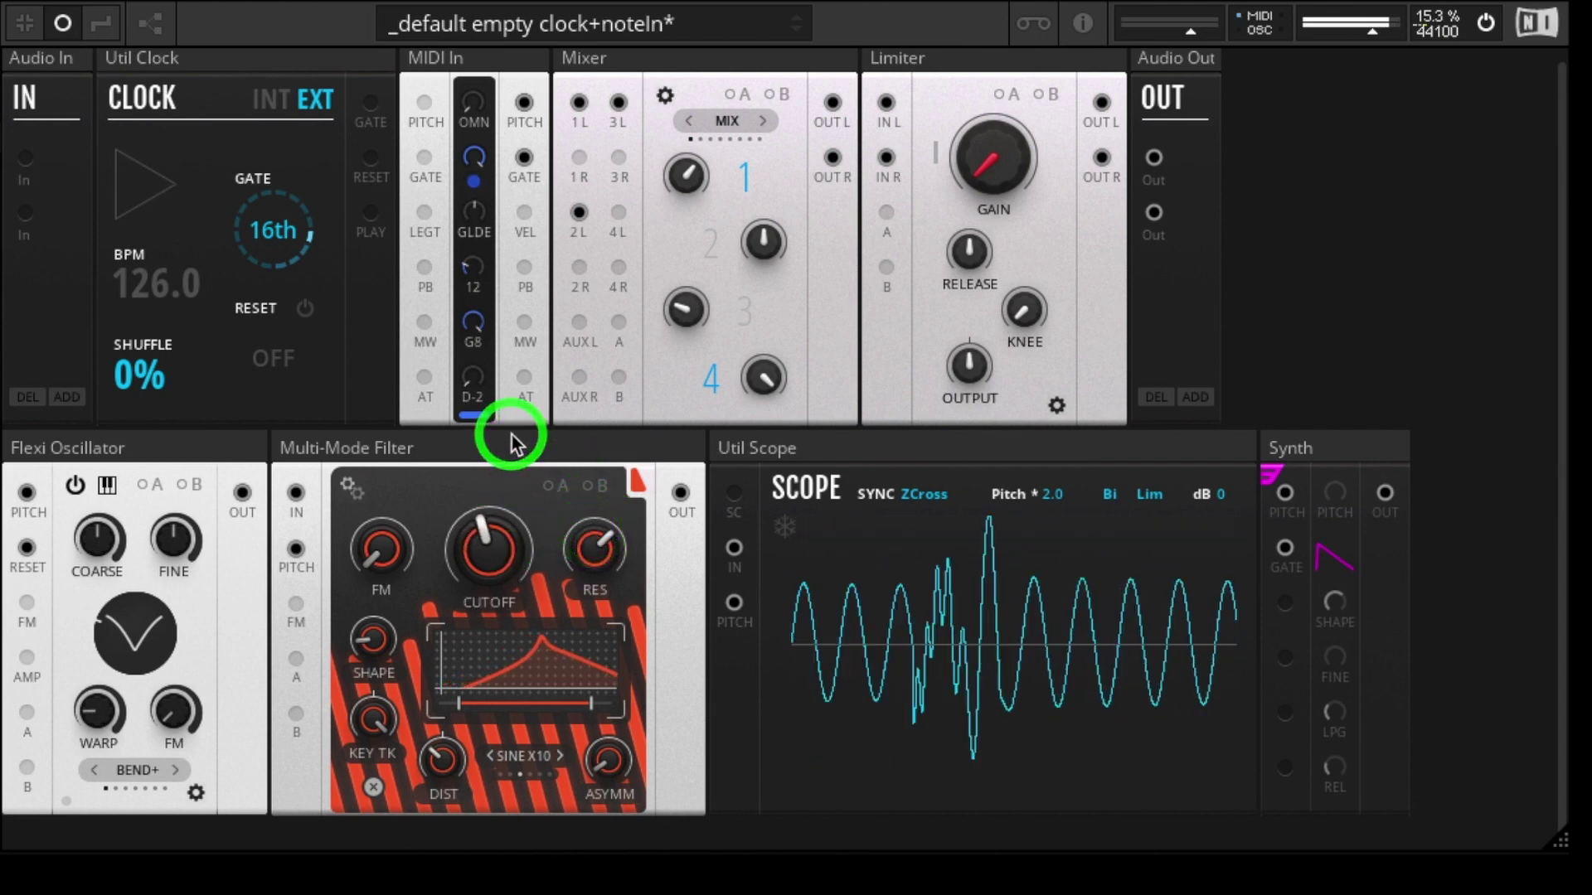
pyautogui.moveTo(157, 633); pyautogui.dragTo(155, 469)
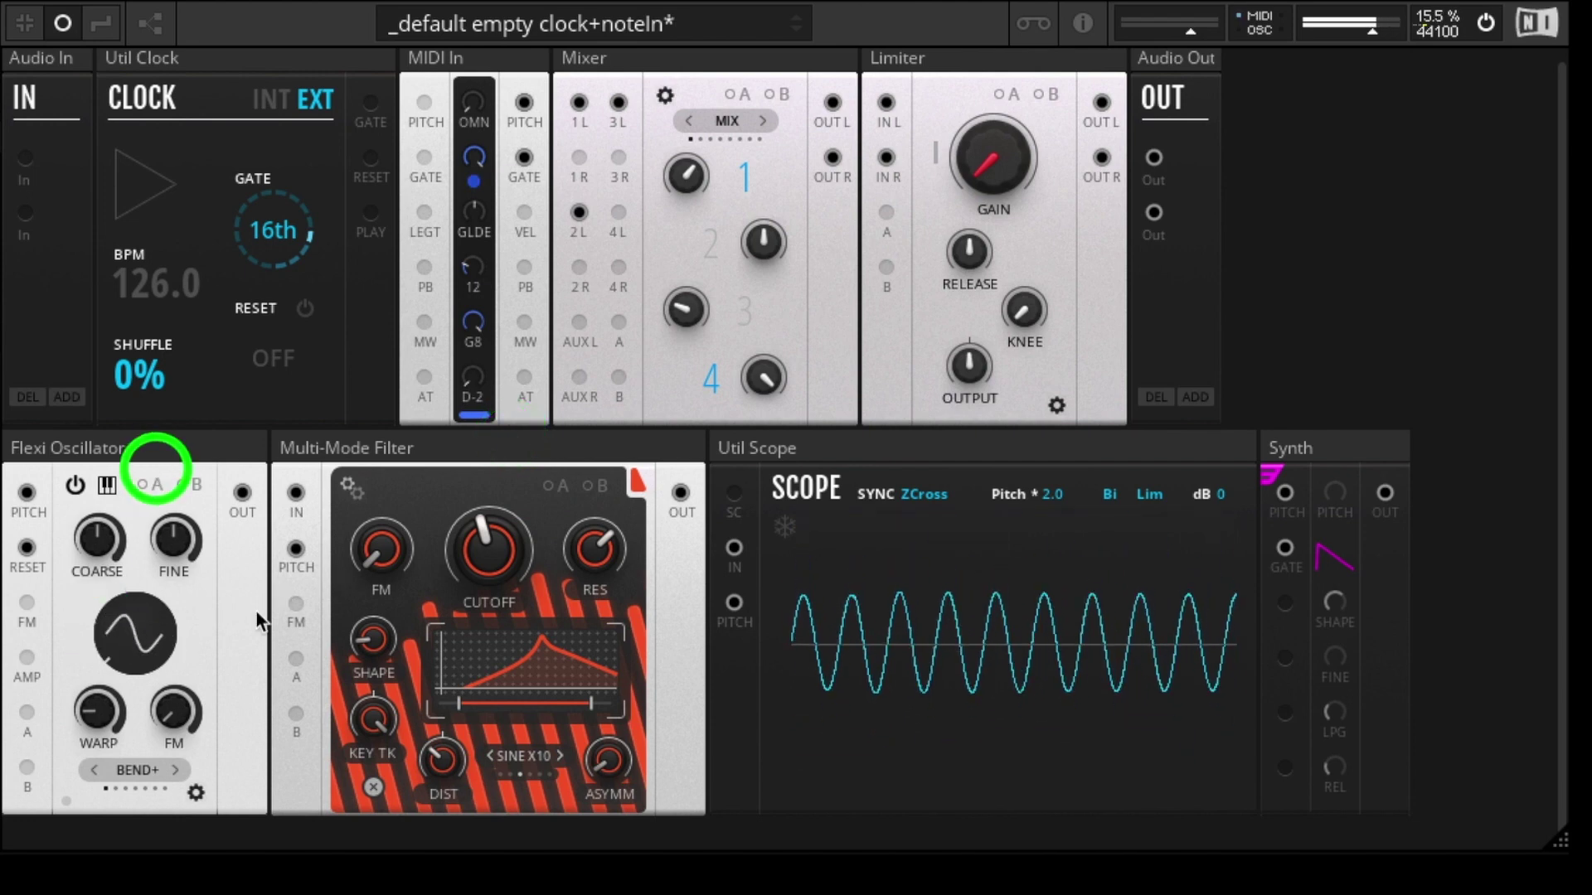
pyautogui.moveTo(439, 763); pyautogui.dragTo(436, 819)
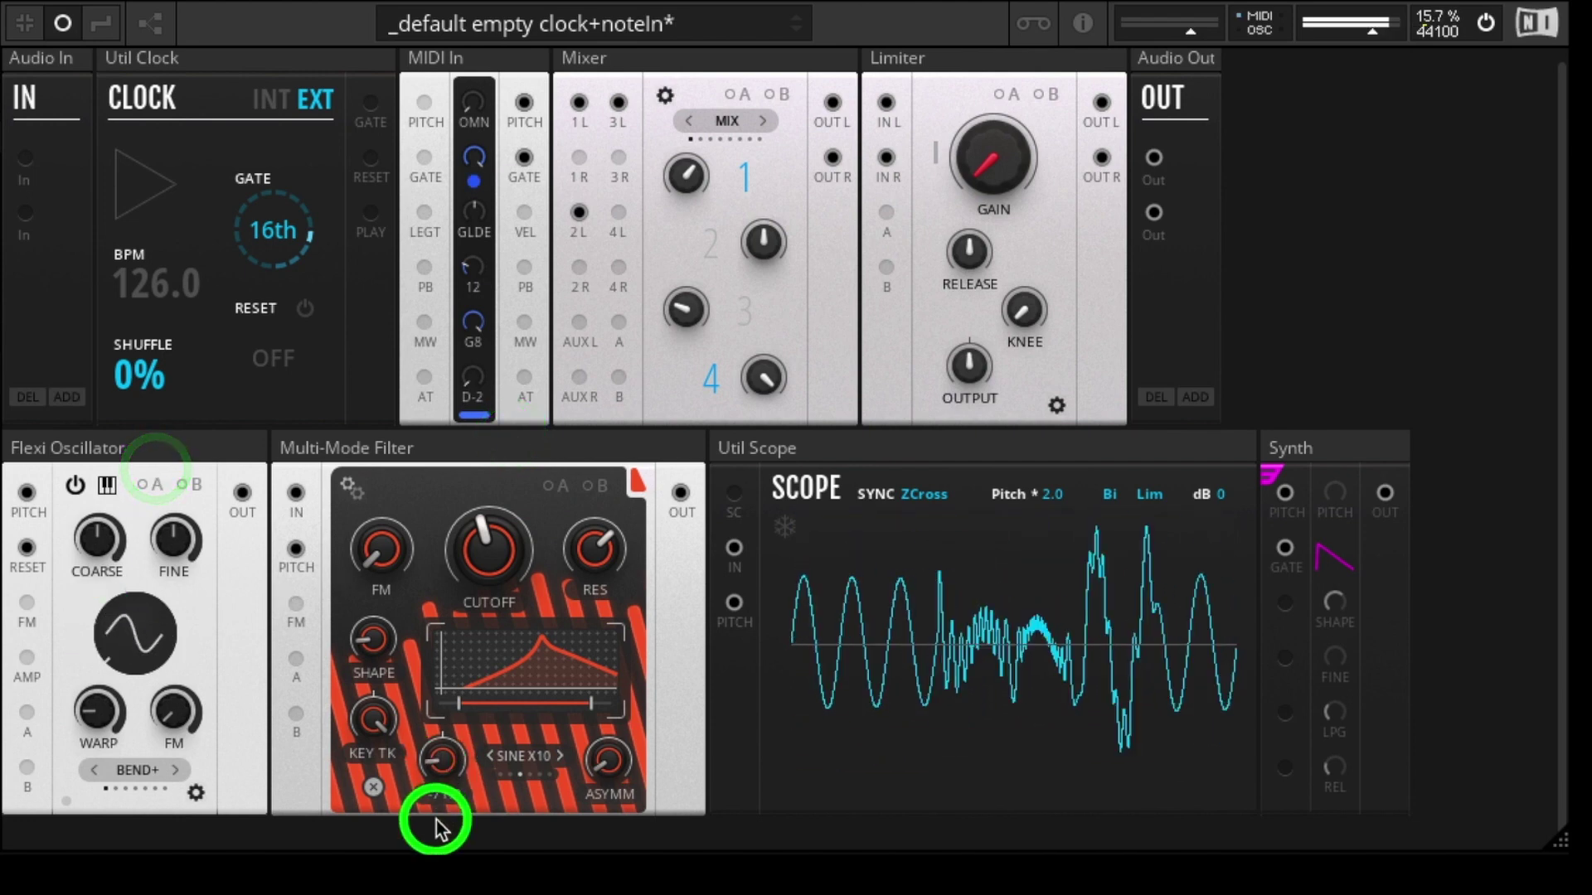
pyautogui.click(449, 761)
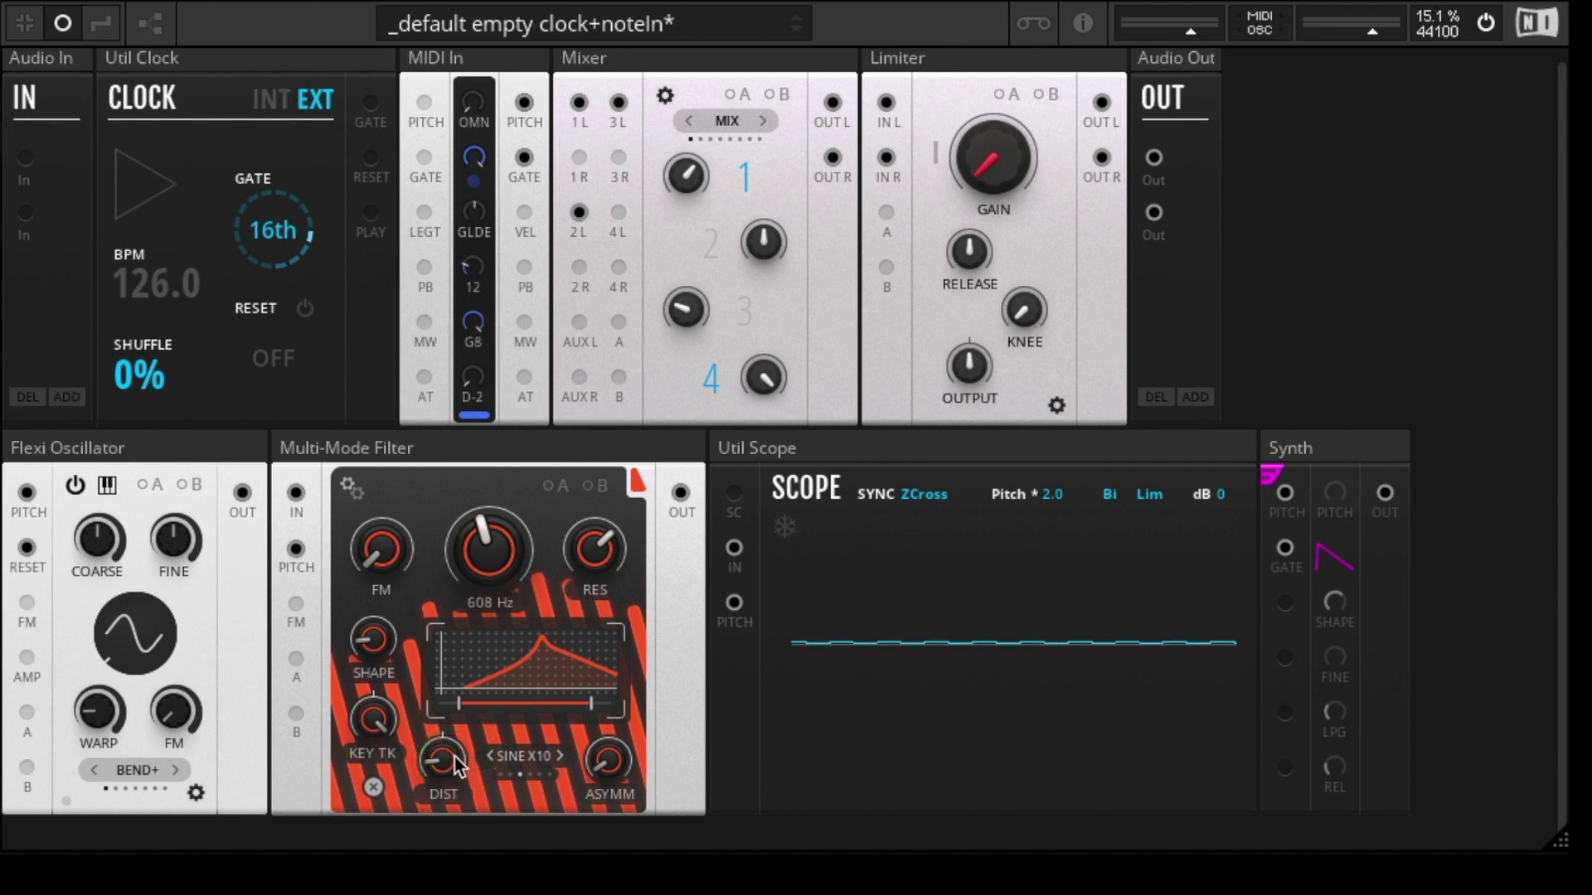
pyautogui.moveTo(455, 758)
pyautogui.mouseDown()
pyautogui.moveTo(444, 664)
pyautogui.moveTo(449, 788)
pyautogui.mouseUp()
# - Switch the filter's distortion to KINKY, and compare an asymmetry of 0 with a high asymmetry
pyautogui.click(561, 756)
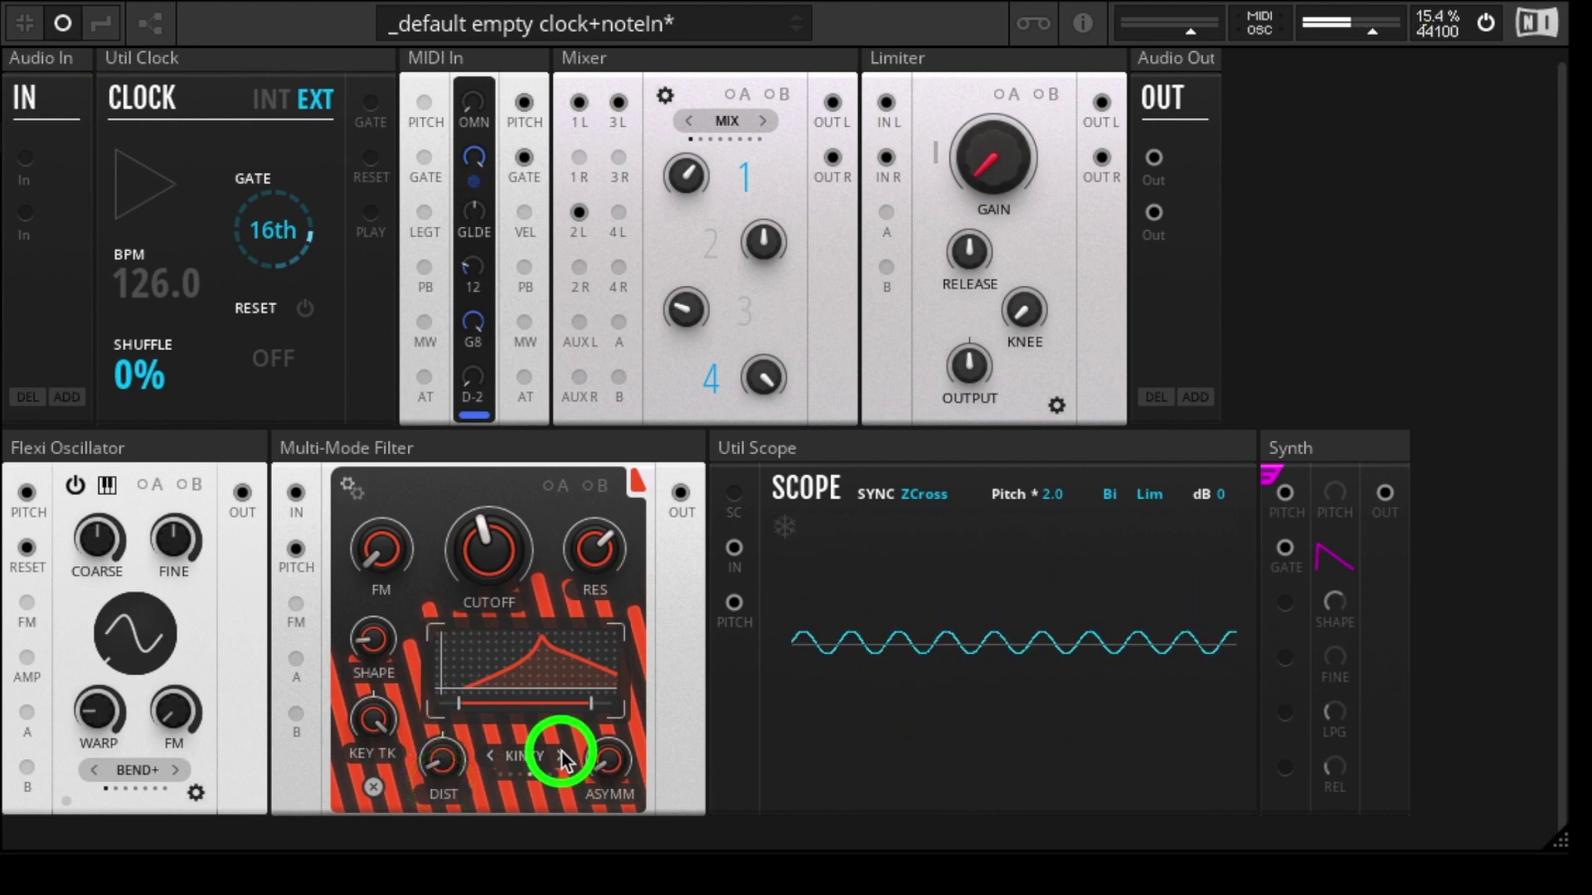
pyautogui.moveTo(609, 760); pyautogui.dragTo(614, 500)
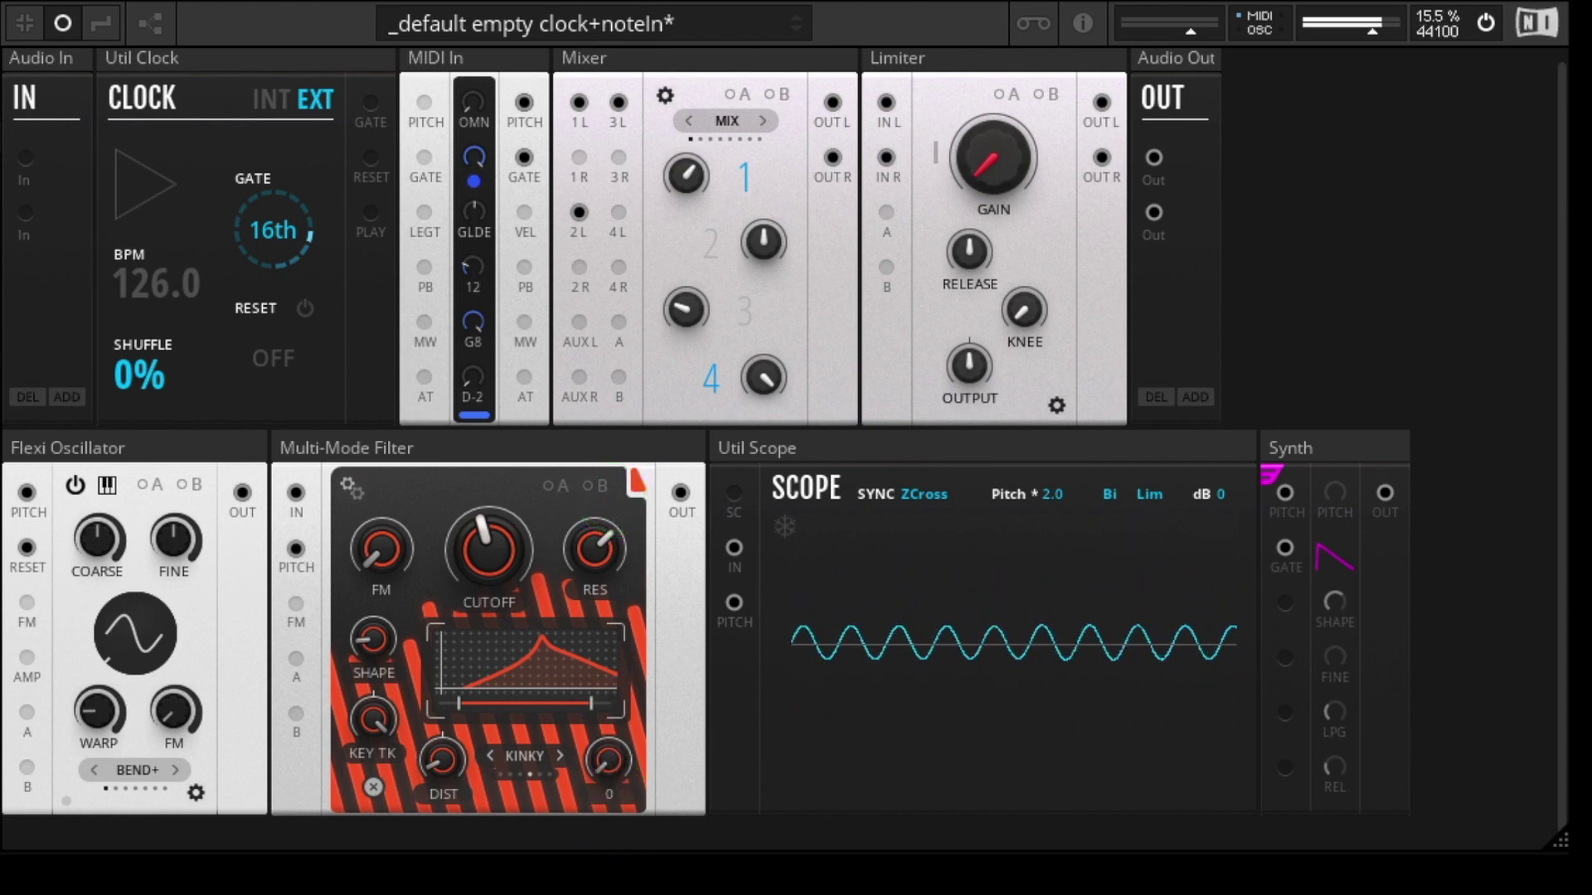
pyautogui.moveTo(608, 759); pyautogui.dragTo(572, 779)
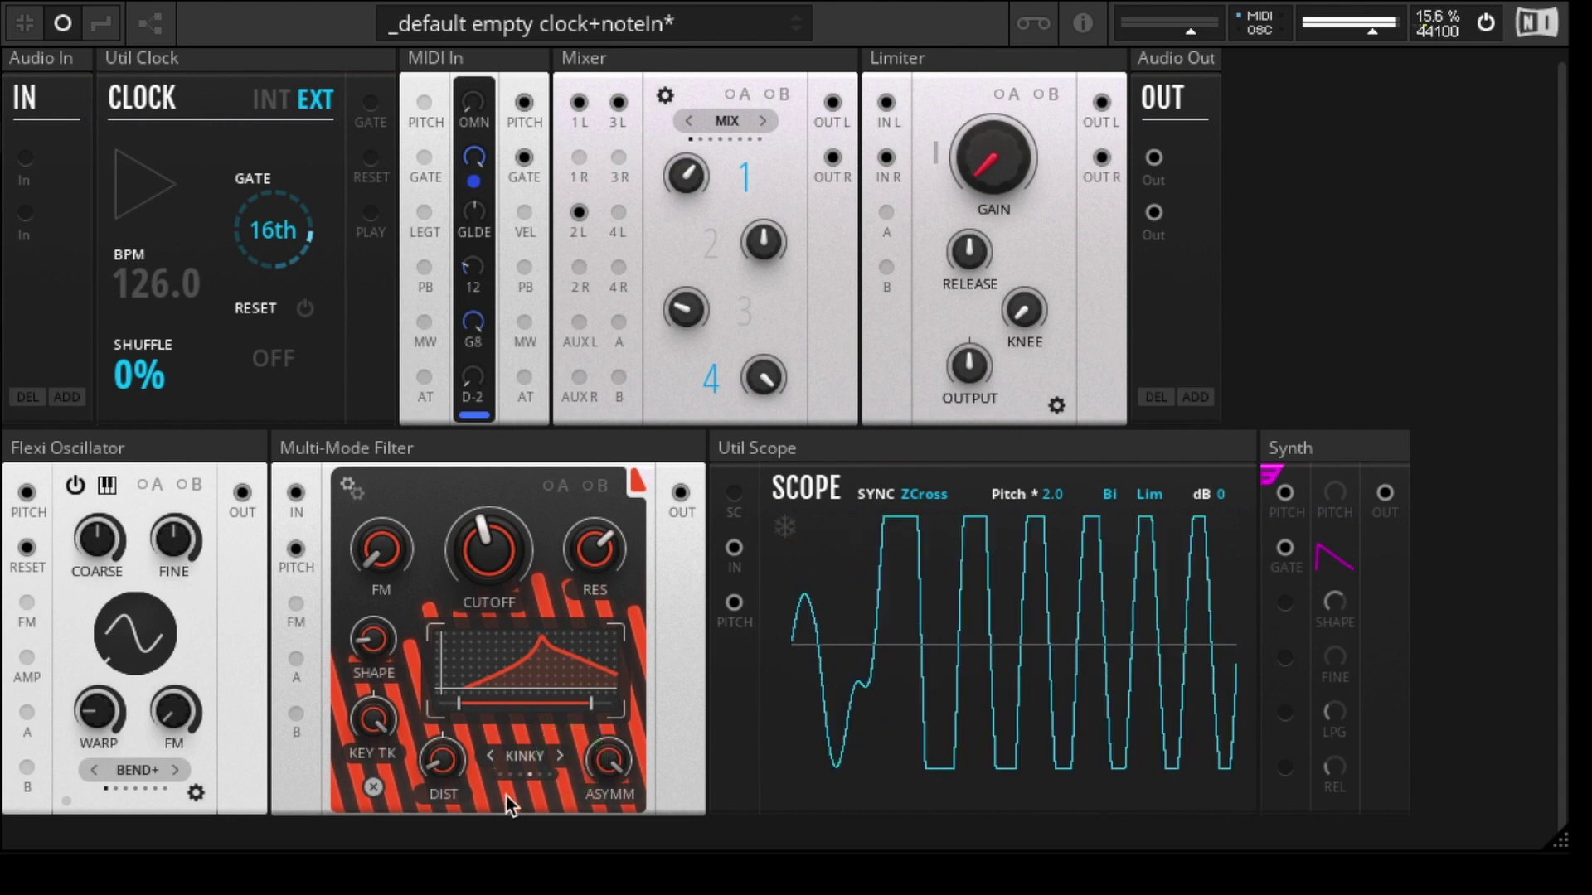
# - Switch the filter's distortion to DRIVE, reshape the oscillator waveform slightly, and try the asymmetry at 100
pyautogui.click(565, 756)
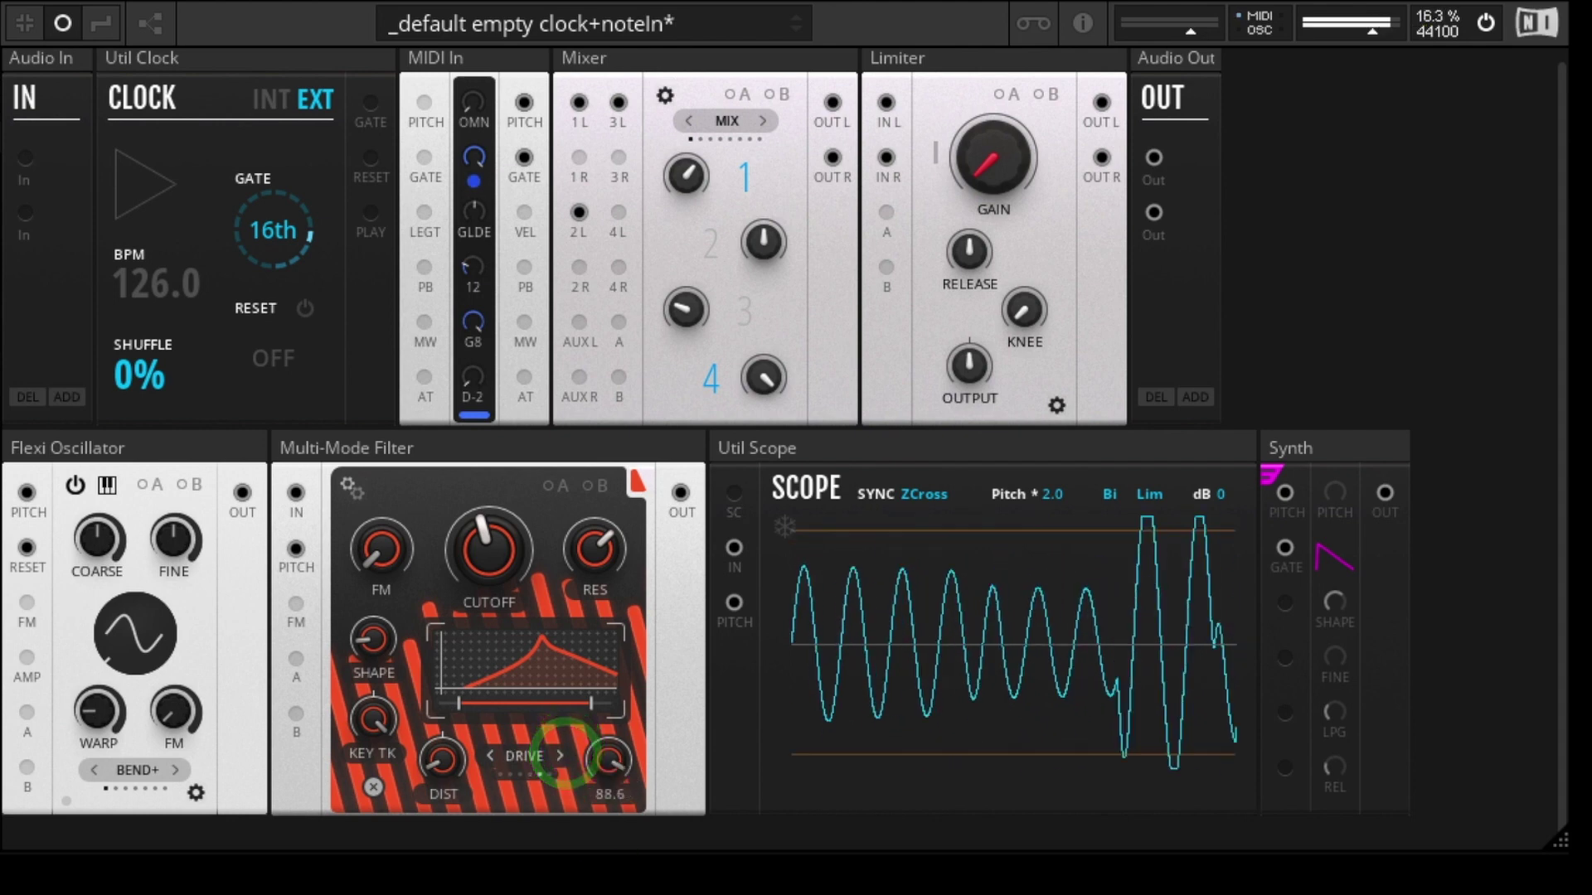
pyautogui.click(584, 780)
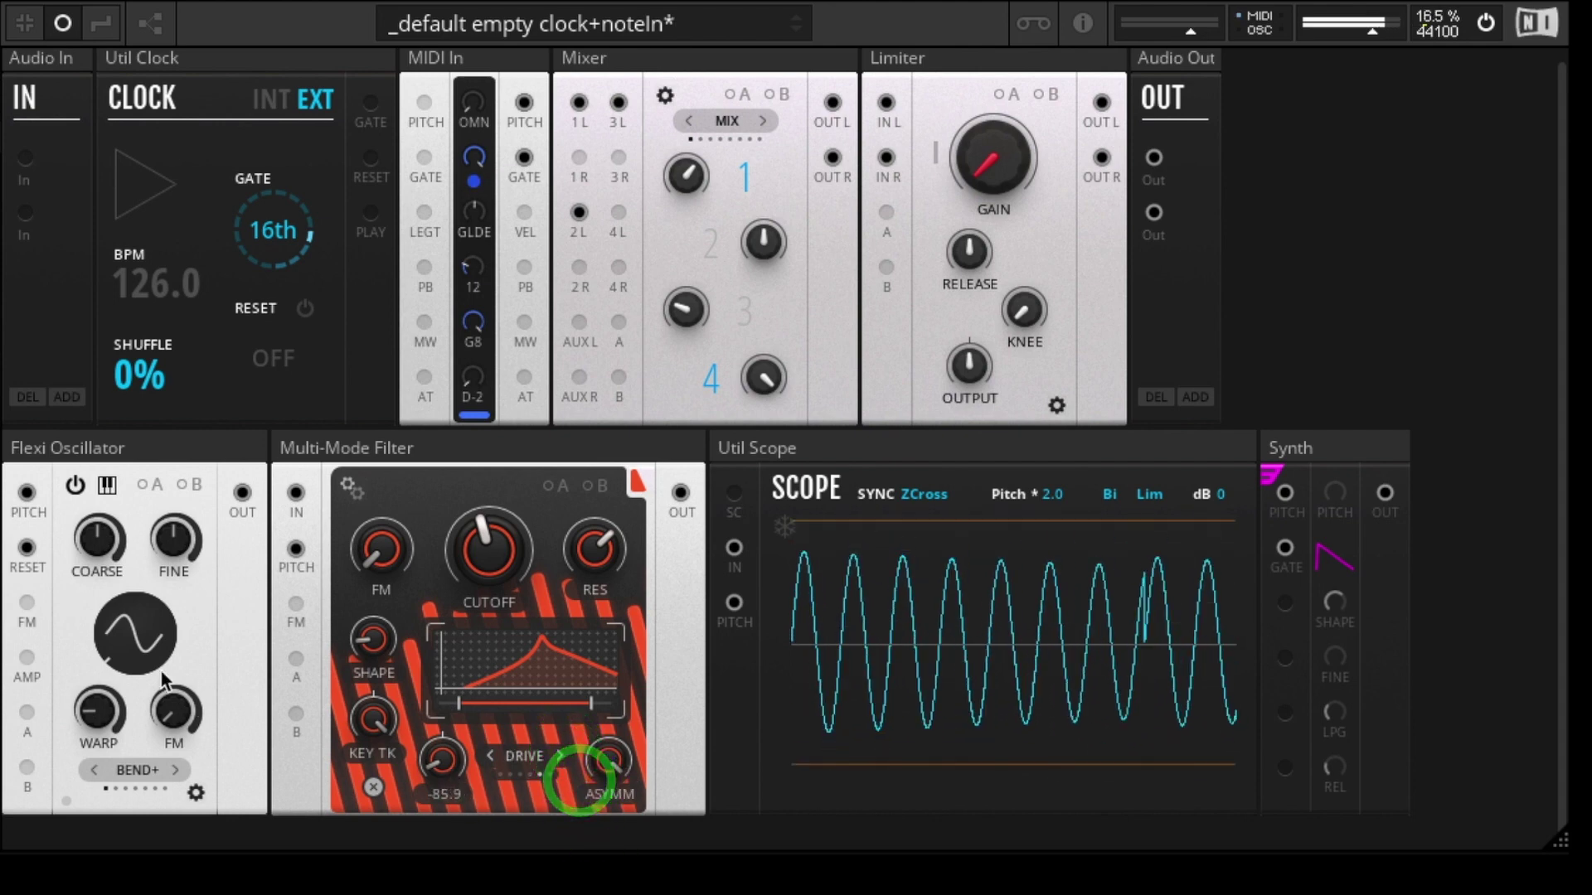
pyautogui.moveTo(137, 554); pyautogui.dragTo(143, 595)
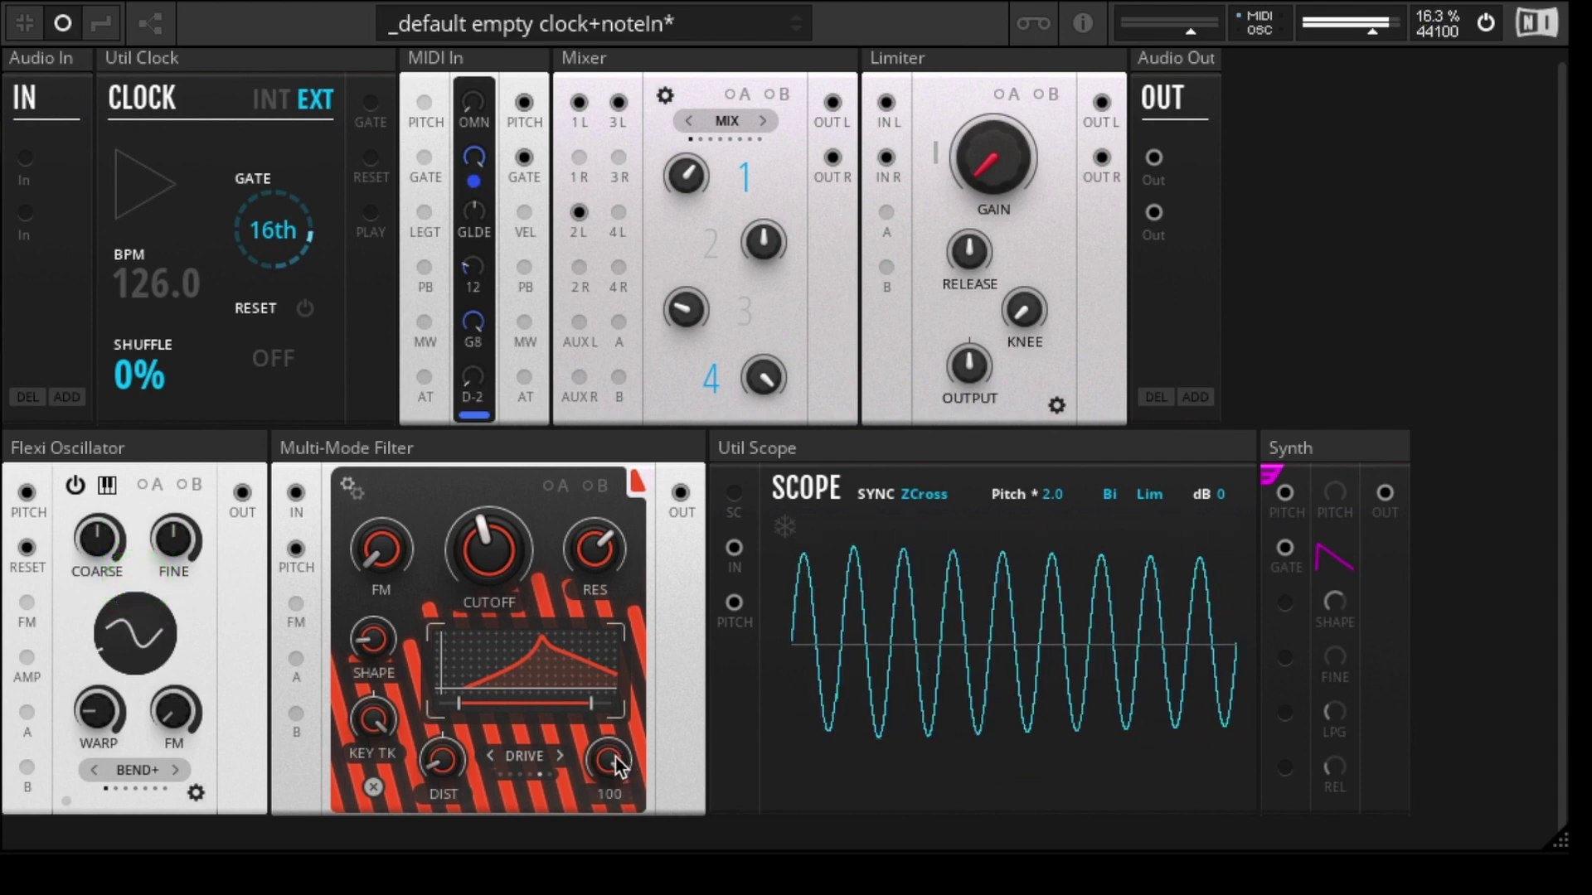
pyautogui.click(617, 734)
# - Switch the filter's distortion to CLIP, vary the asymmetry, and return the distortion mode to SAT
pyautogui.click(561, 756)
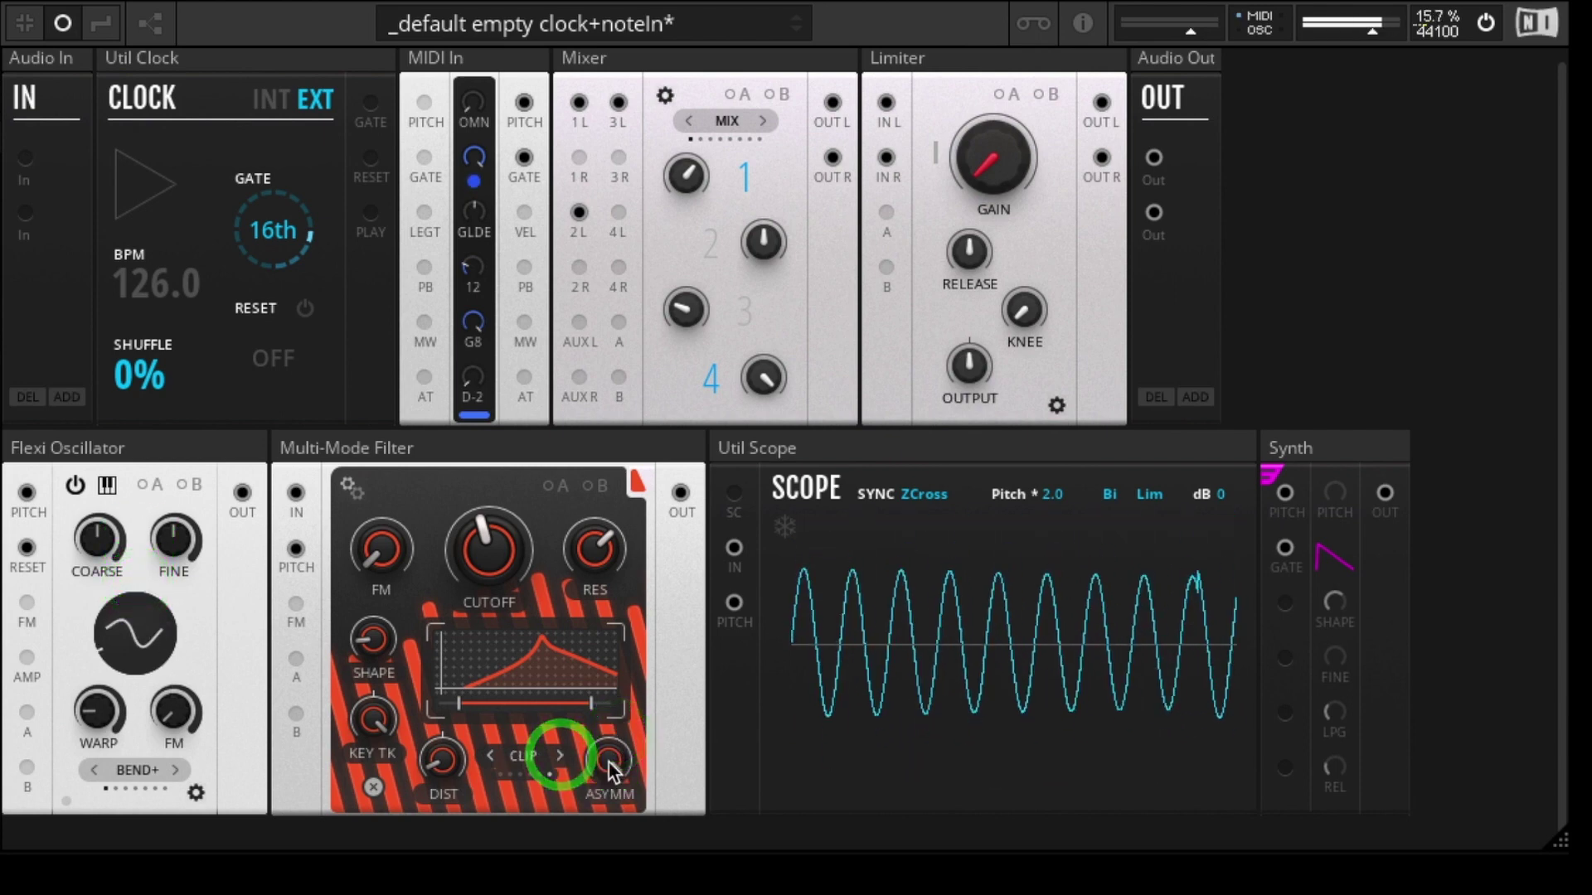
pyautogui.moveTo(609, 761); pyautogui.dragTo(611, 832)
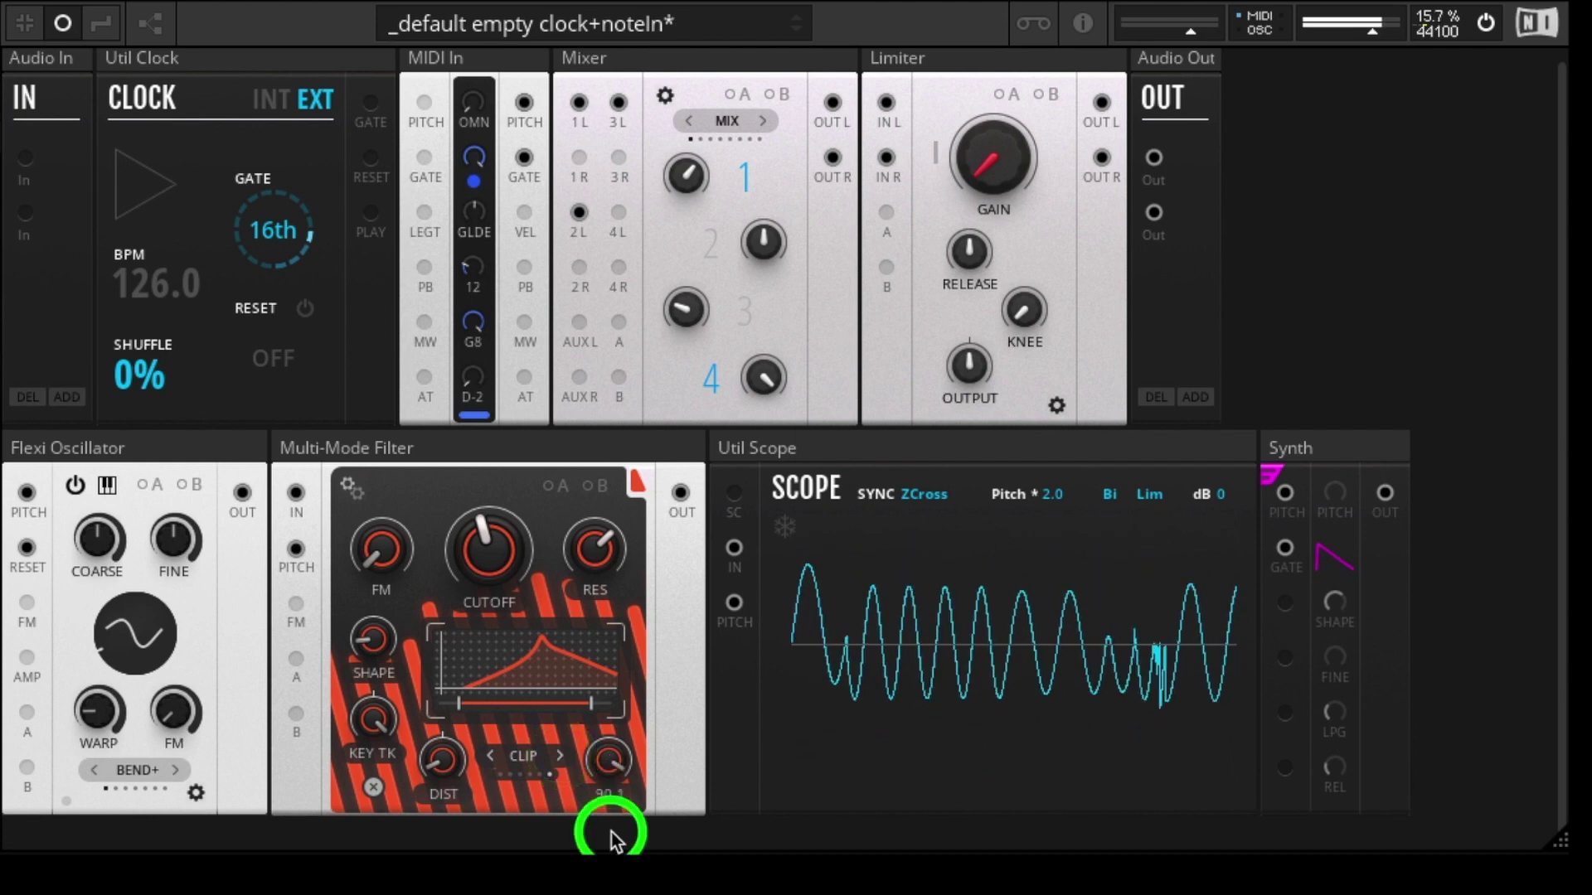
pyautogui.click(439, 758)
pyautogui.click(564, 754)
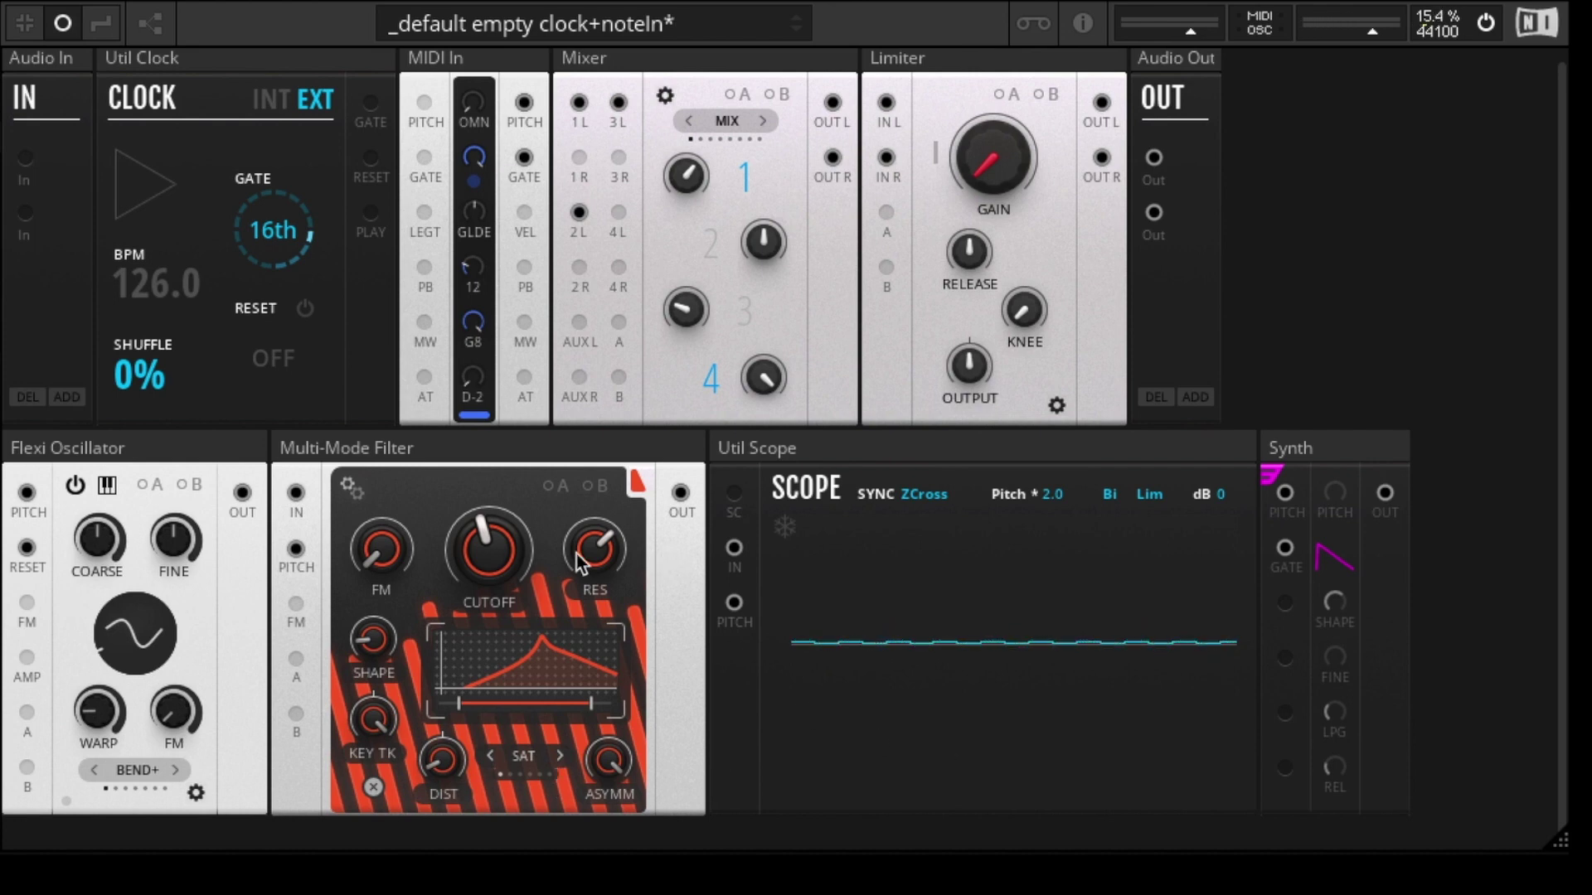
# - Check the filter's shape assignments in its settings view, and raise the shape to the high-pass response in the main view
pyautogui.click(352, 489)
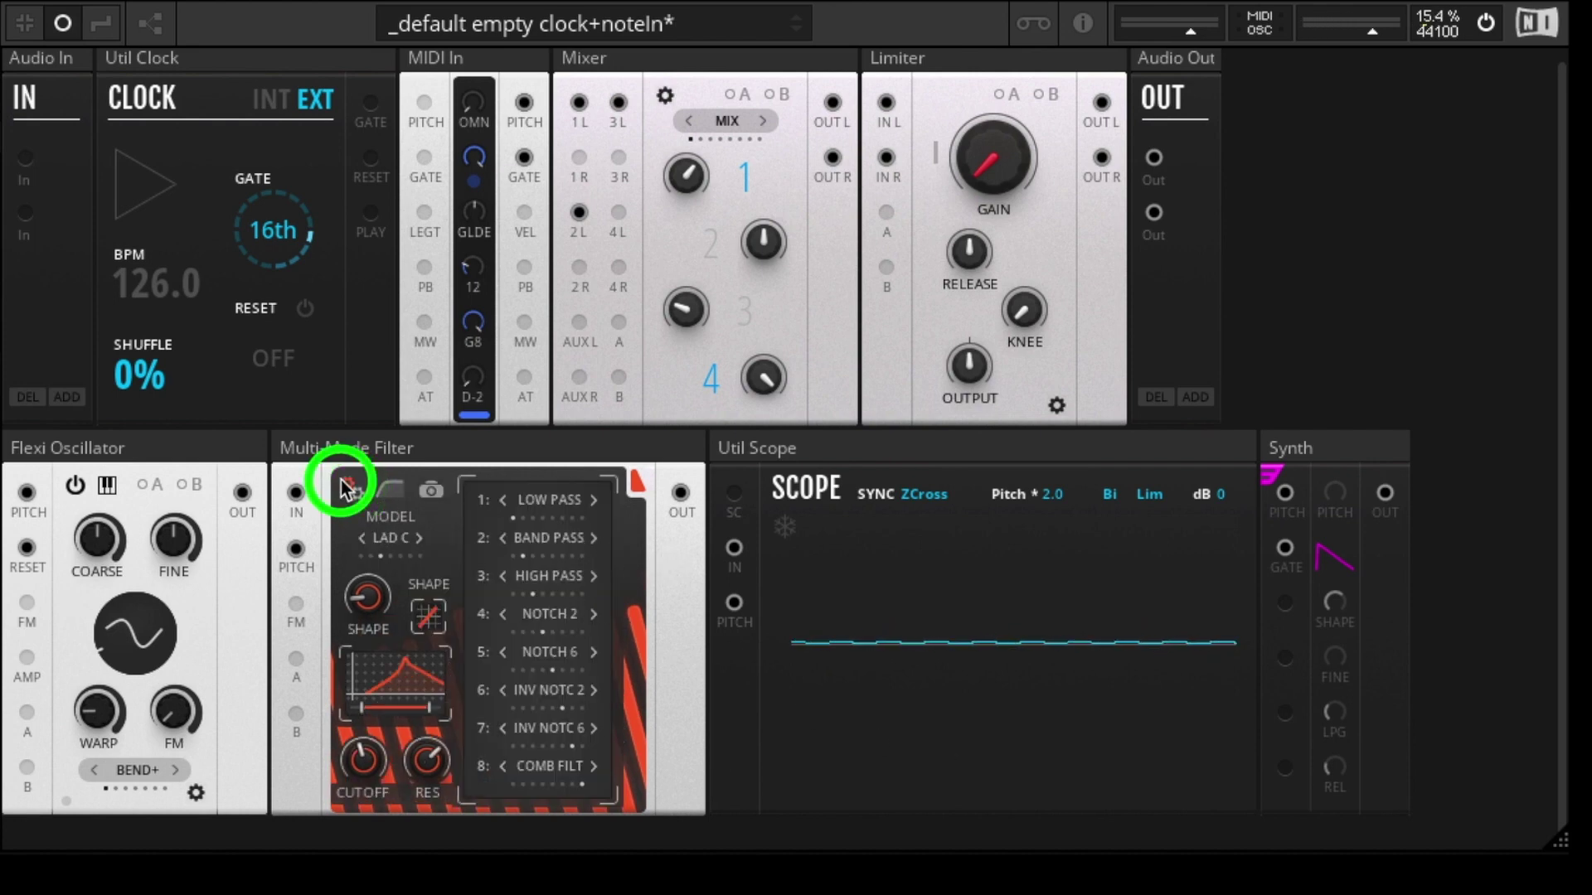
pyautogui.click(347, 489)
pyautogui.click(390, 673)
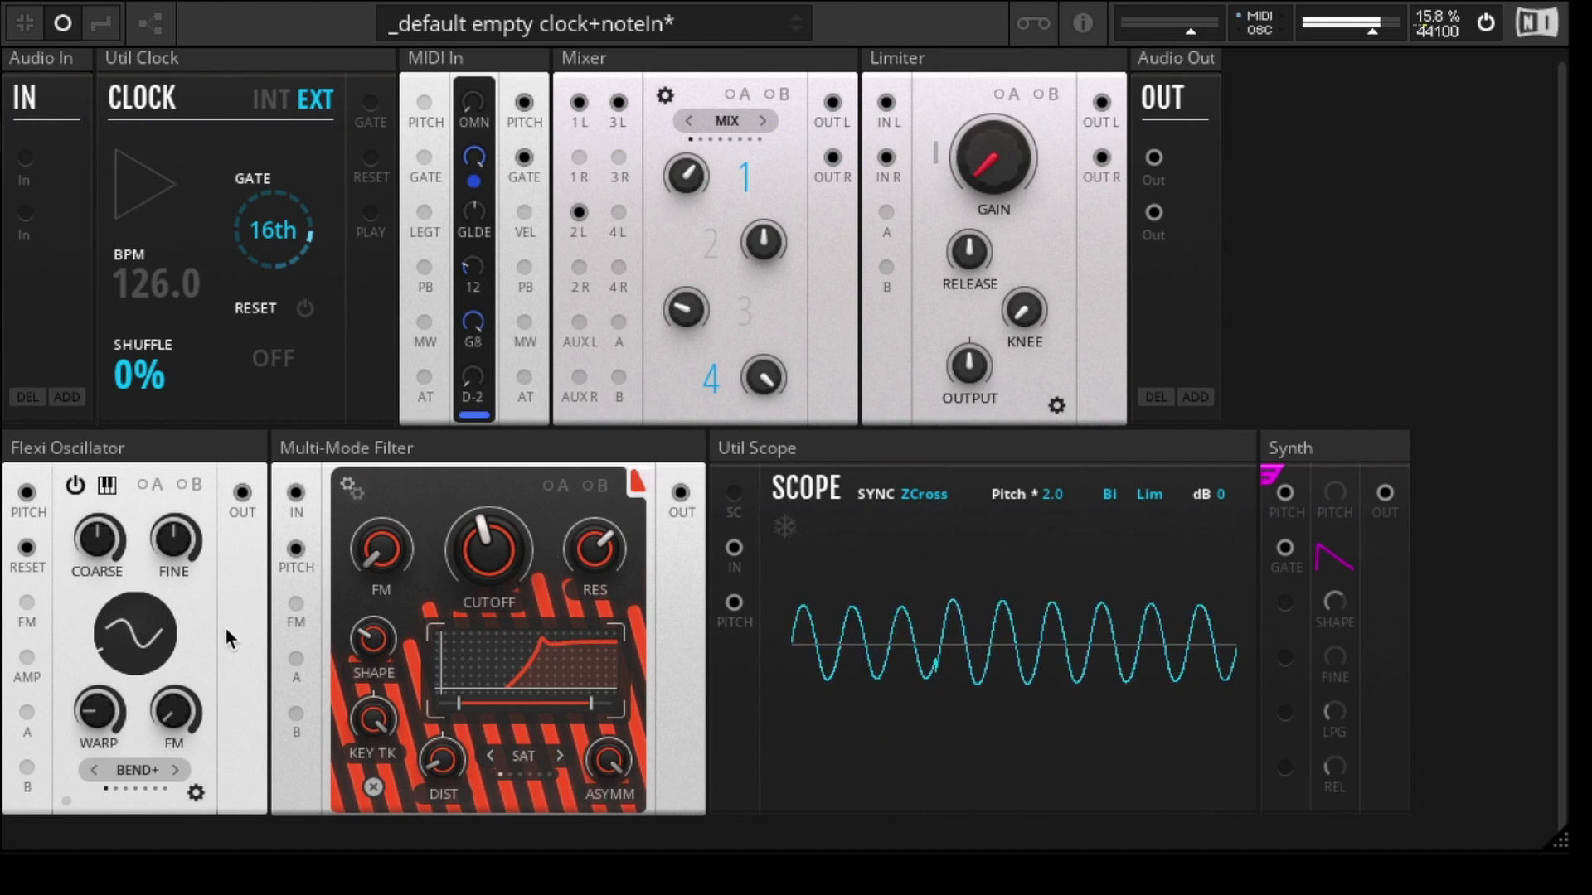
# - Restore the Flexi Oscillator's triangle waveform, narrow the filter's spread beneath the response curve, and raise the resonance slightly
pyautogui.moveTo(126, 635); pyautogui.dragTo(145, 482)
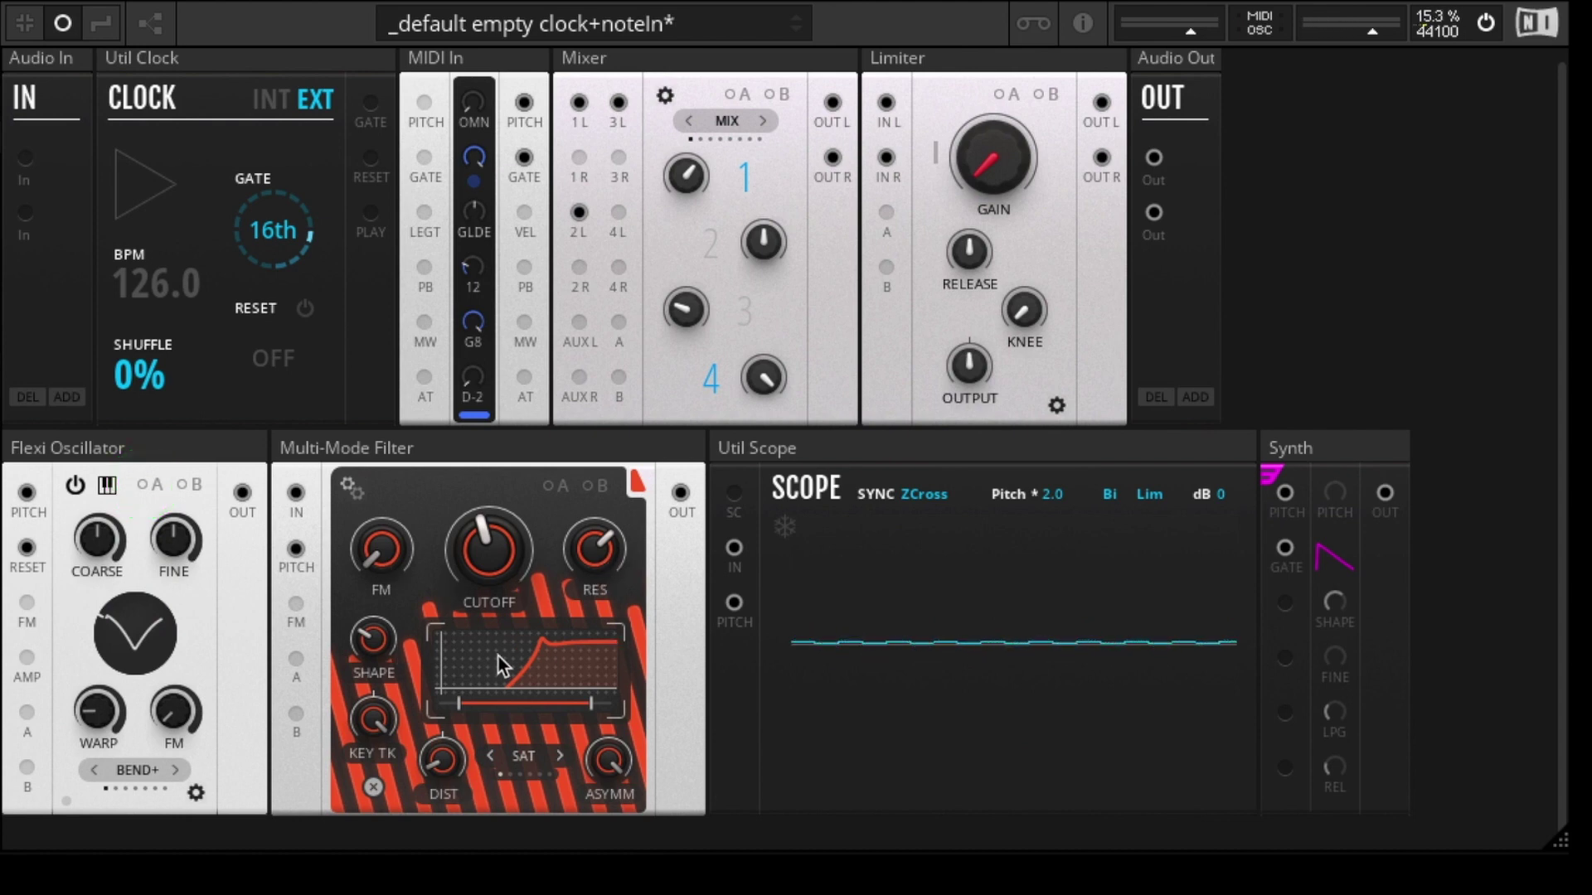
pyautogui.moveTo(524, 710); pyautogui.dragTo(529, 750)
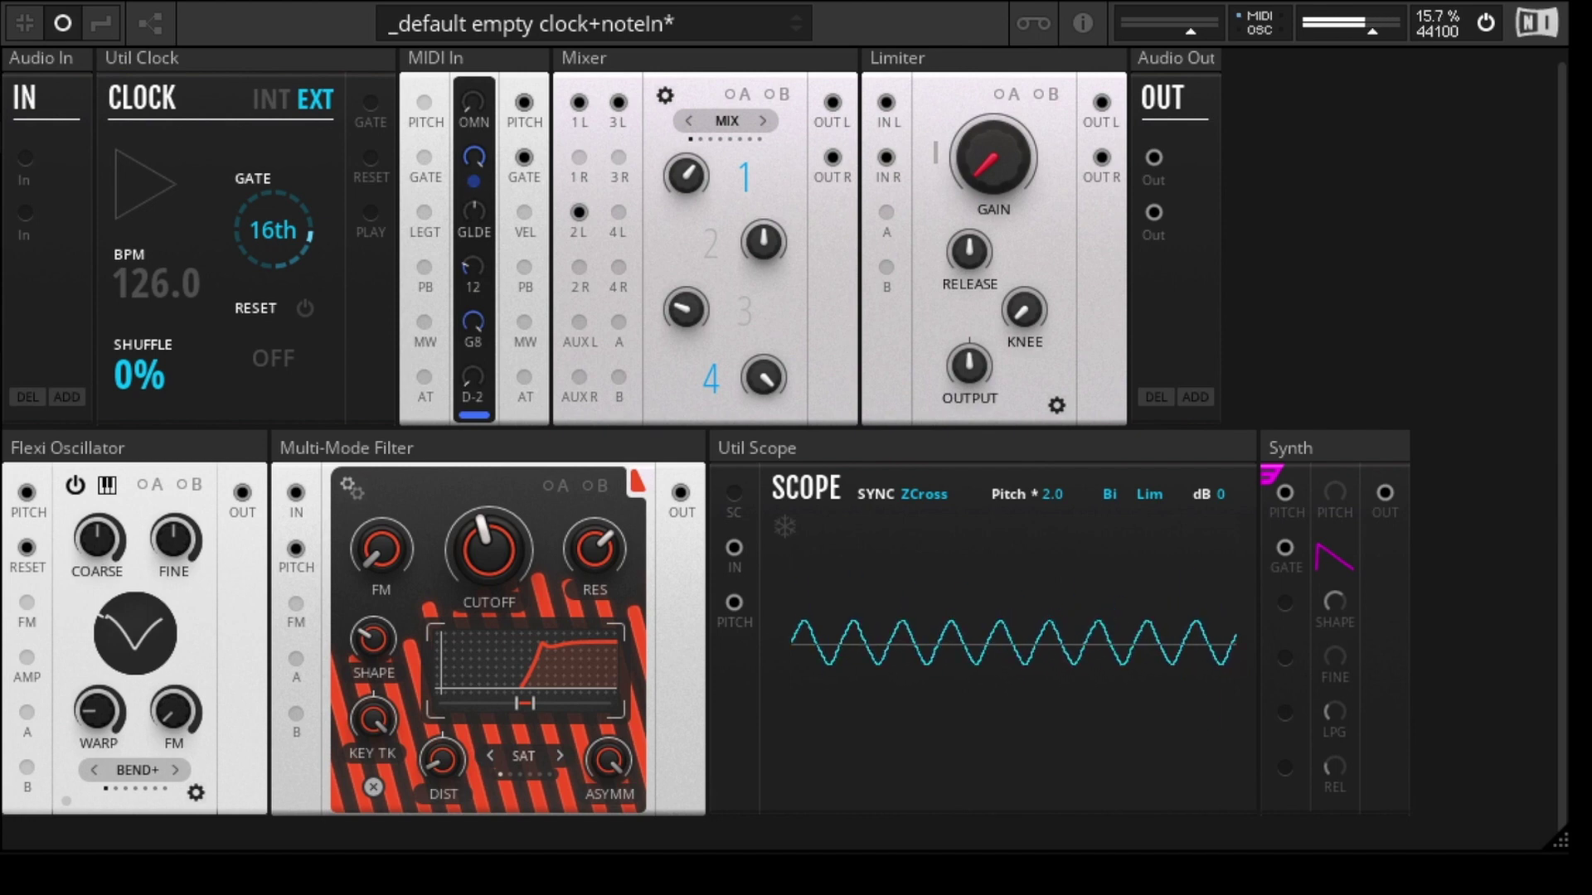
pyautogui.moveTo(603, 549)
pyautogui.mouseDown()
pyautogui.moveTo(595, 580)
pyautogui.moveTo(598, 559)
pyautogui.mouseUp()
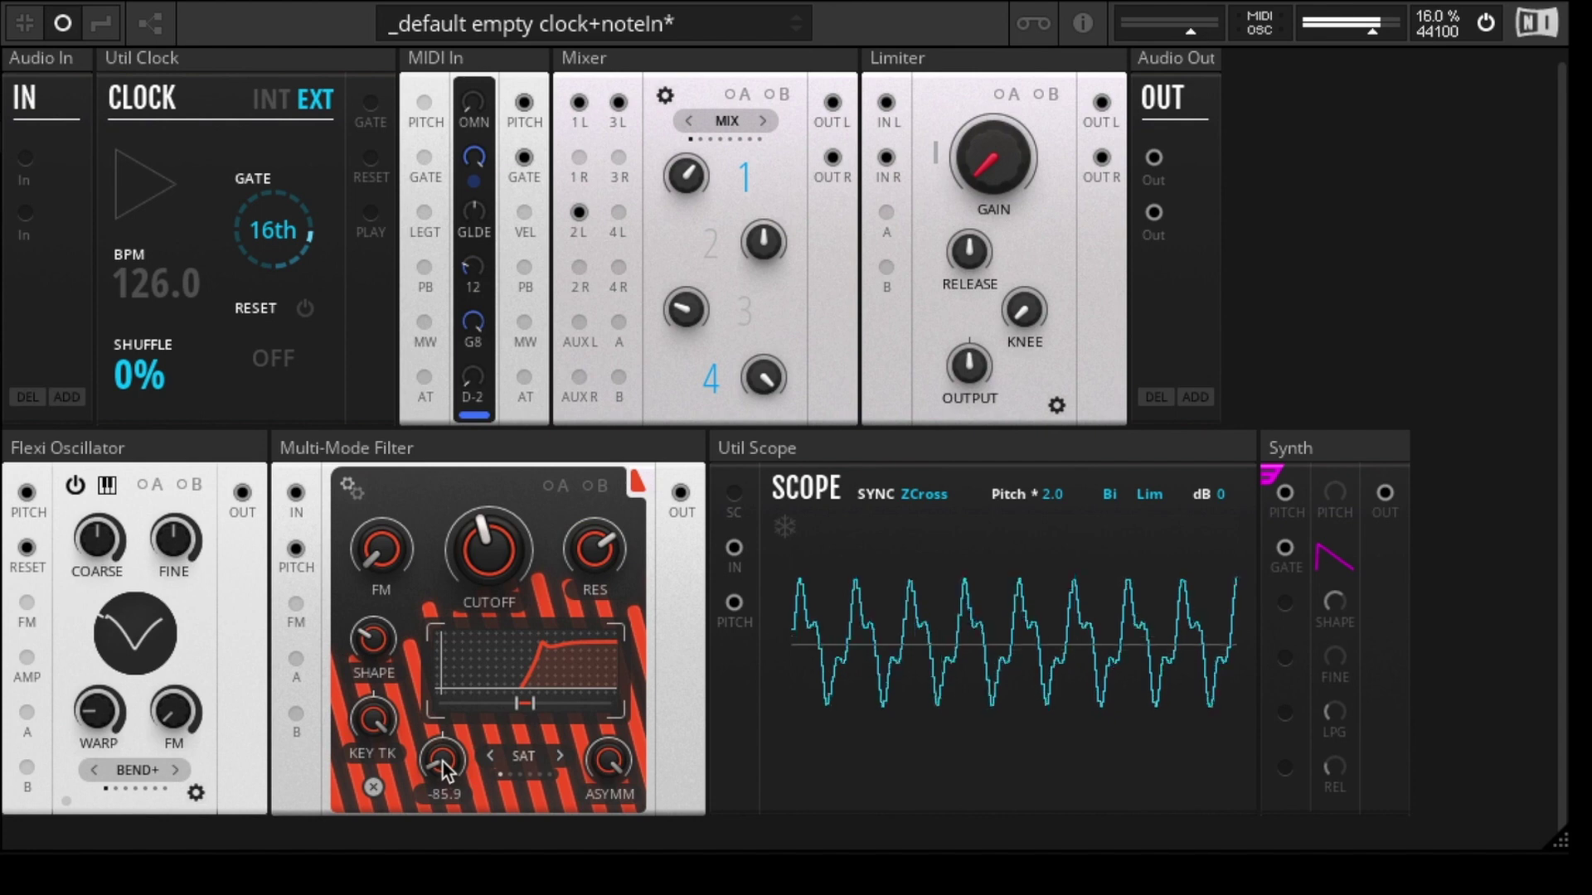
# - Raise the filter's distortion amount to just below its midpoint, and lower the cutoff
pyautogui.moveTo(443, 767); pyautogui.dragTo(466, 640)
pyautogui.click(456, 793)
pyautogui.moveTo(456, 793); pyautogui.dragTo(447, 674)
pyautogui.moveTo(549, 638); pyautogui.dragTo(551, 645)
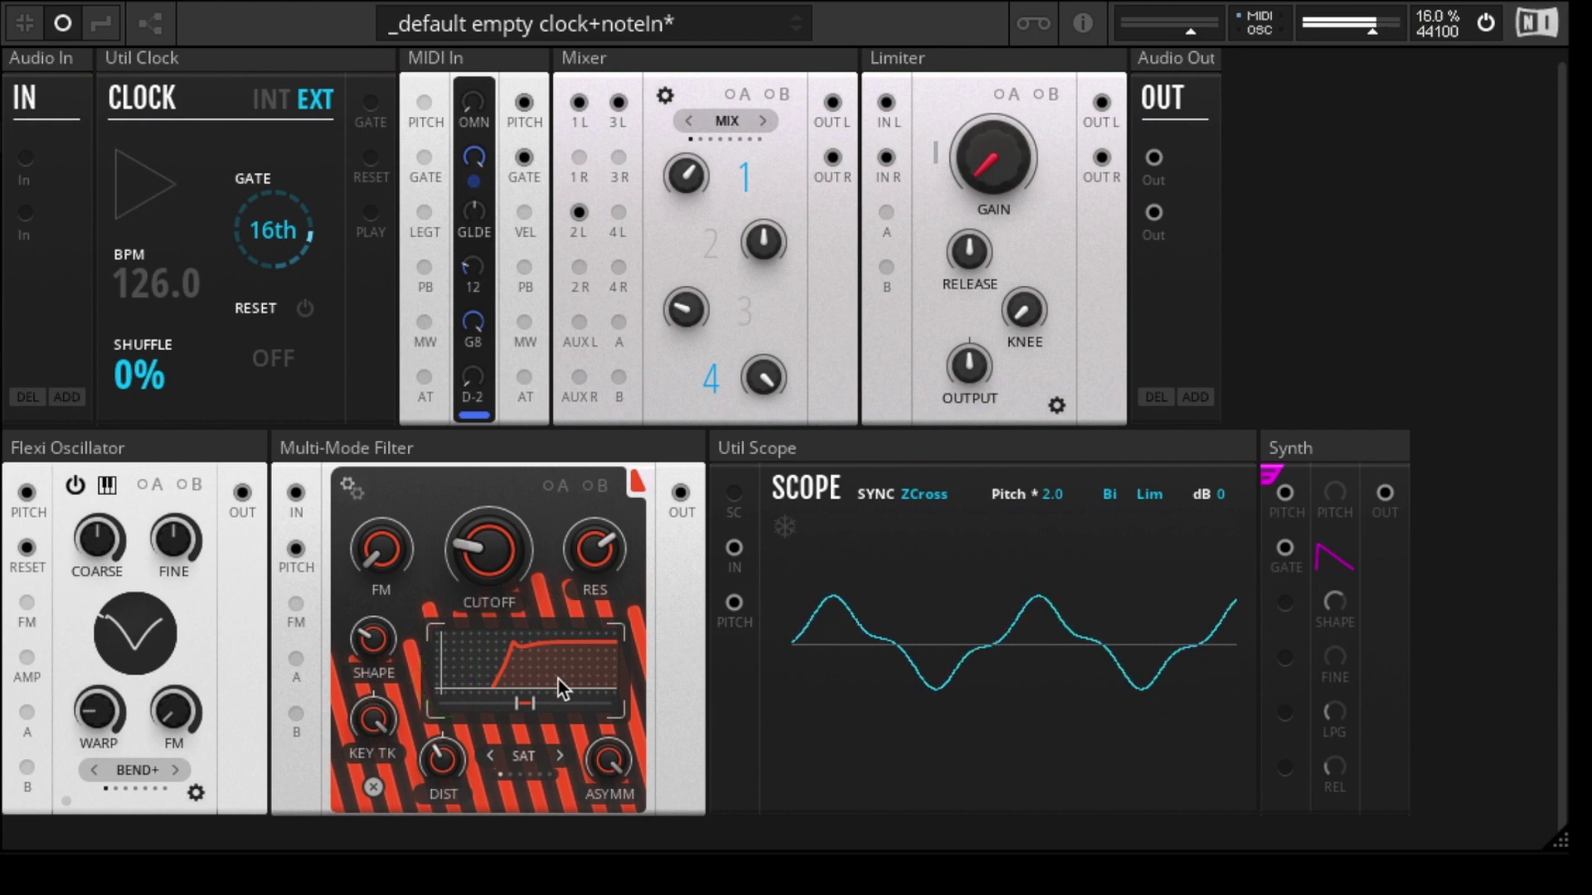
# - Raise the filter's shape through Notch 2 to Notch 6, and widen the spread while increasing the resonance
pyautogui.moveTo(371, 648)
pyautogui.mouseDown()
pyautogui.moveTo(371, 596)
pyautogui.moveTo(382, 644)
pyautogui.mouseUp()
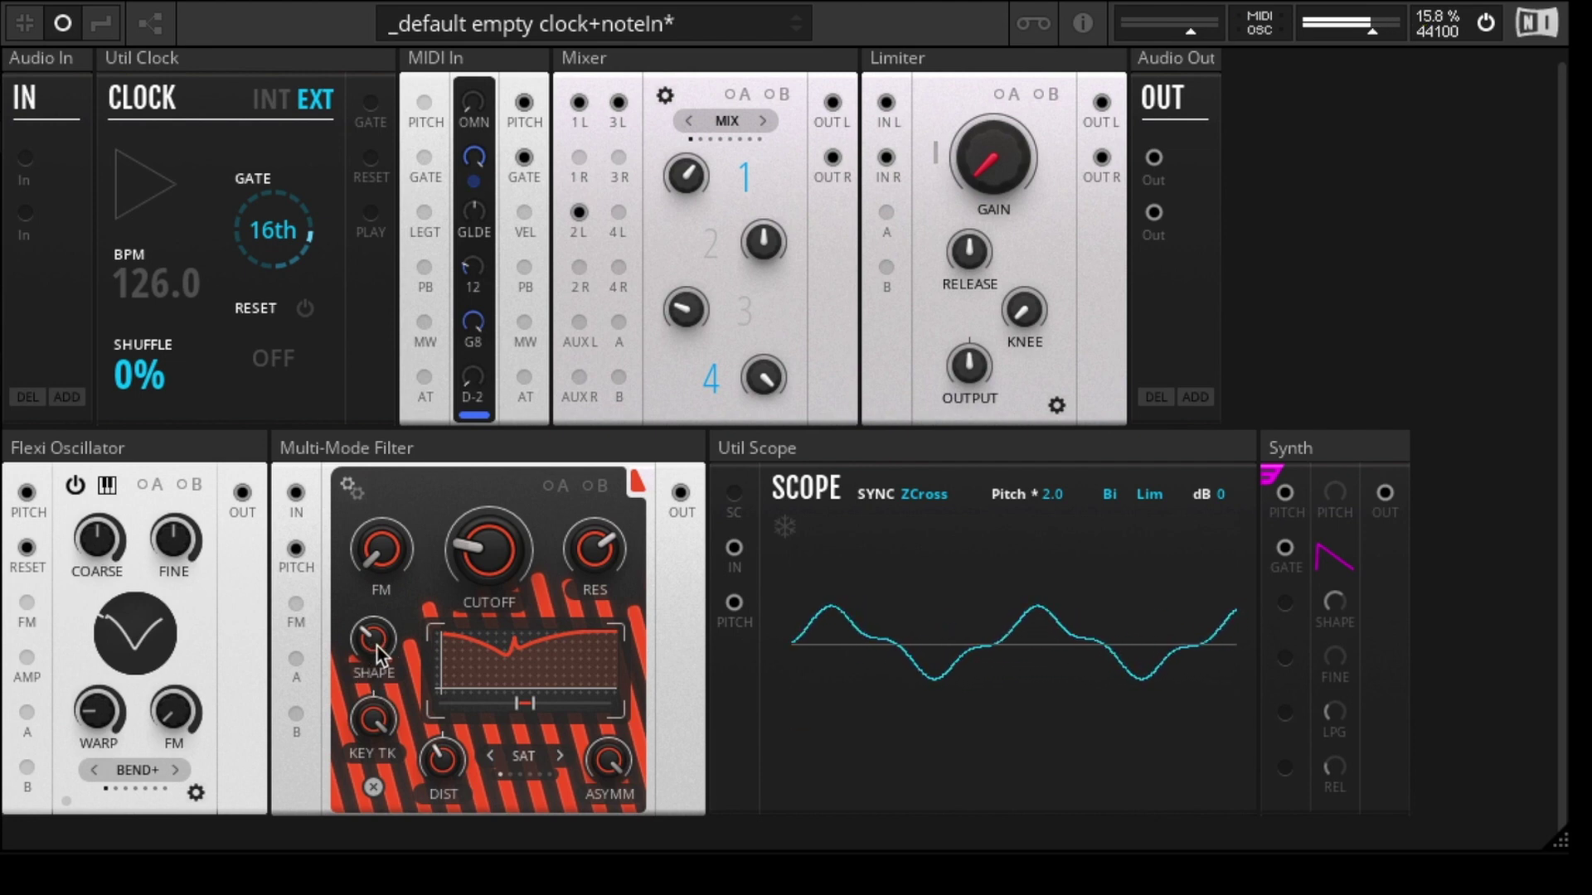
pyautogui.moveTo(380, 655); pyautogui.dragTo(372, 633)
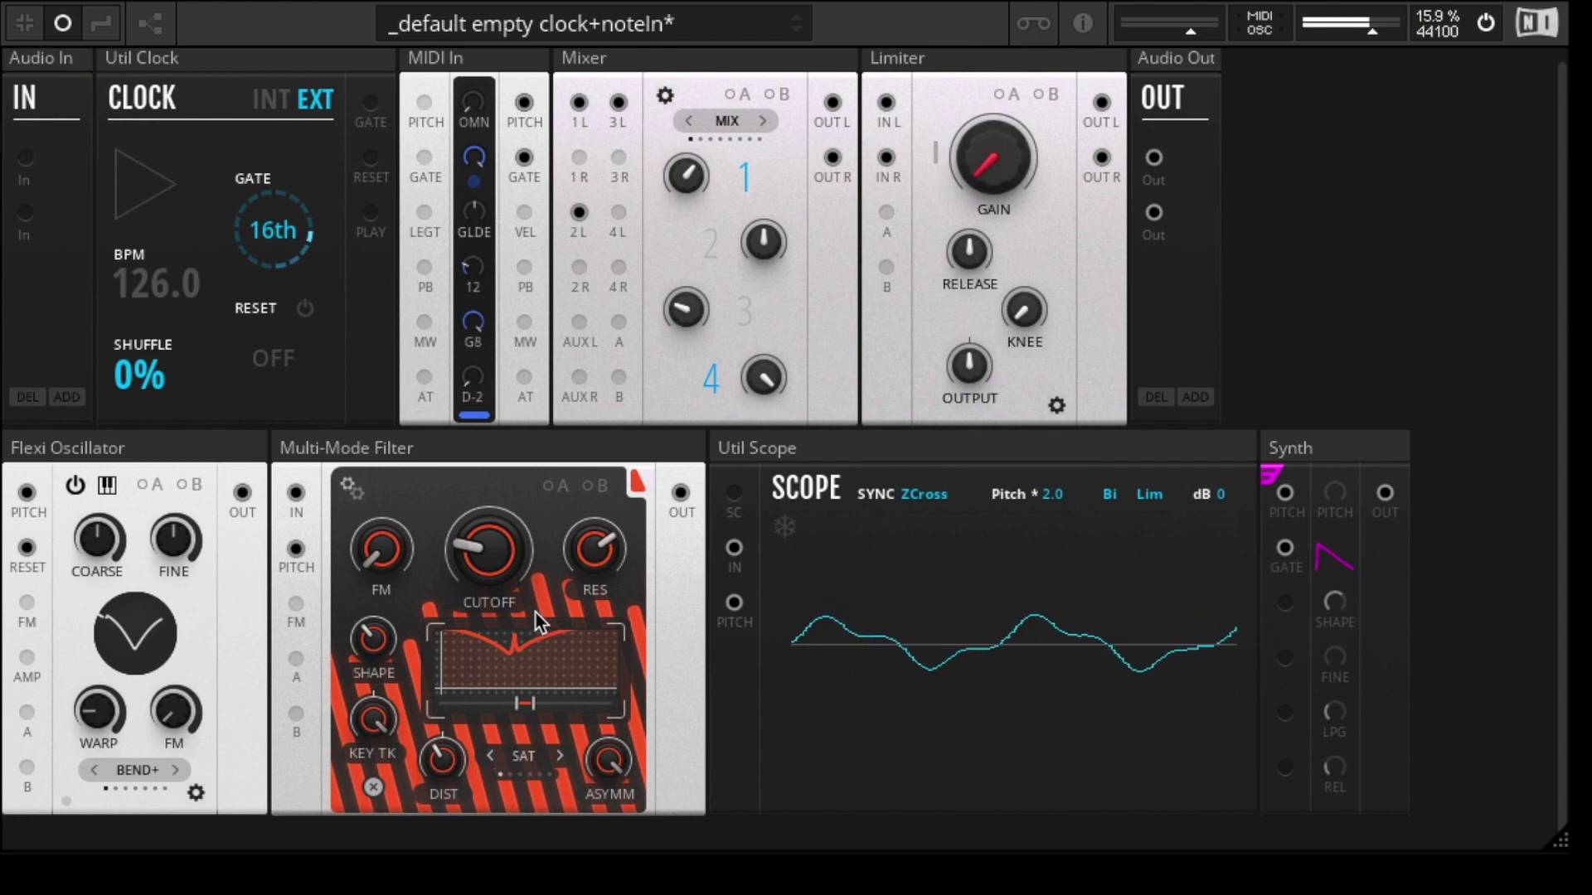
pyautogui.moveTo(524, 712); pyautogui.dragTo(524, 602)
pyautogui.moveTo(587, 540); pyautogui.dragTo(589, 511)
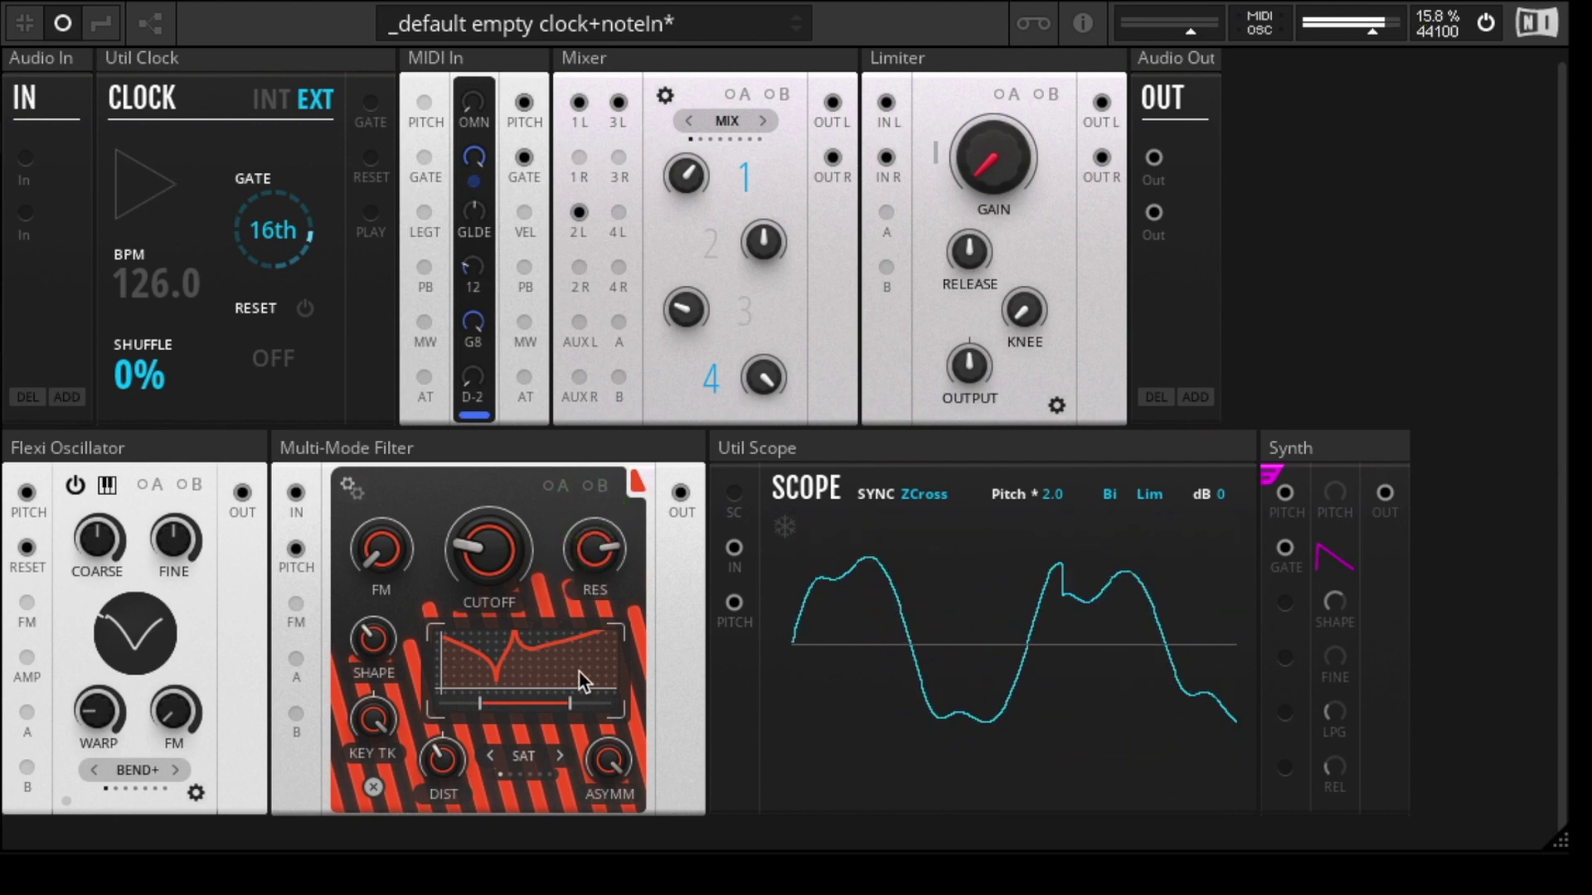
# - Raise the filter's distortion to about its midpoint, set the asymmetry to 0, and lower the resonance
pyautogui.moveTo(437, 759); pyautogui.dragTo(516, 621)
pyautogui.click(610, 761)
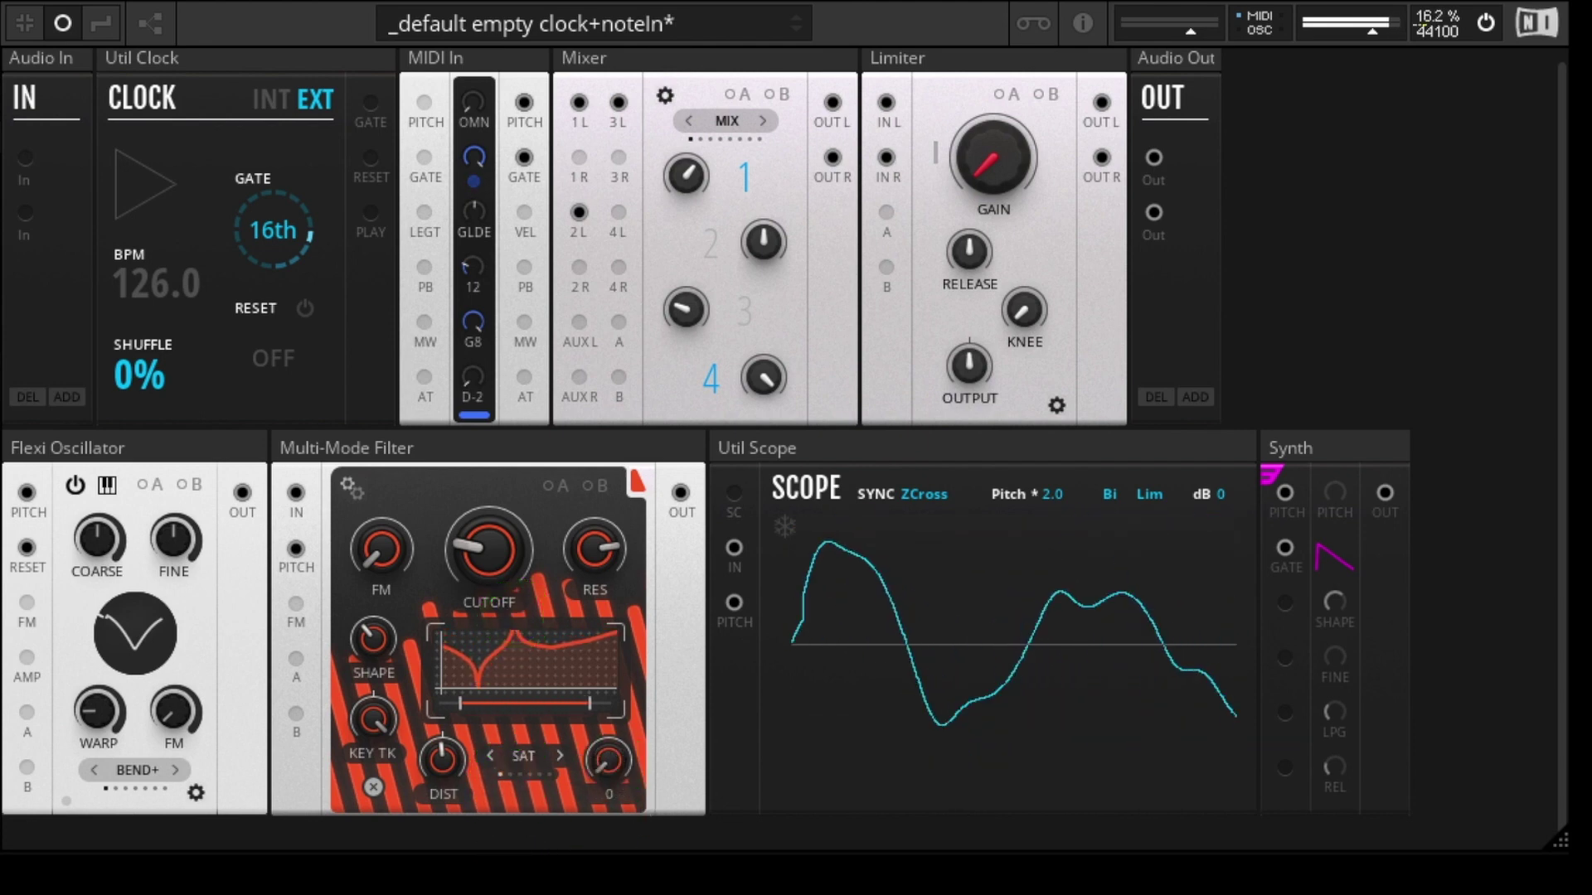
pyautogui.moveTo(578, 545); pyautogui.dragTo(601, 606)
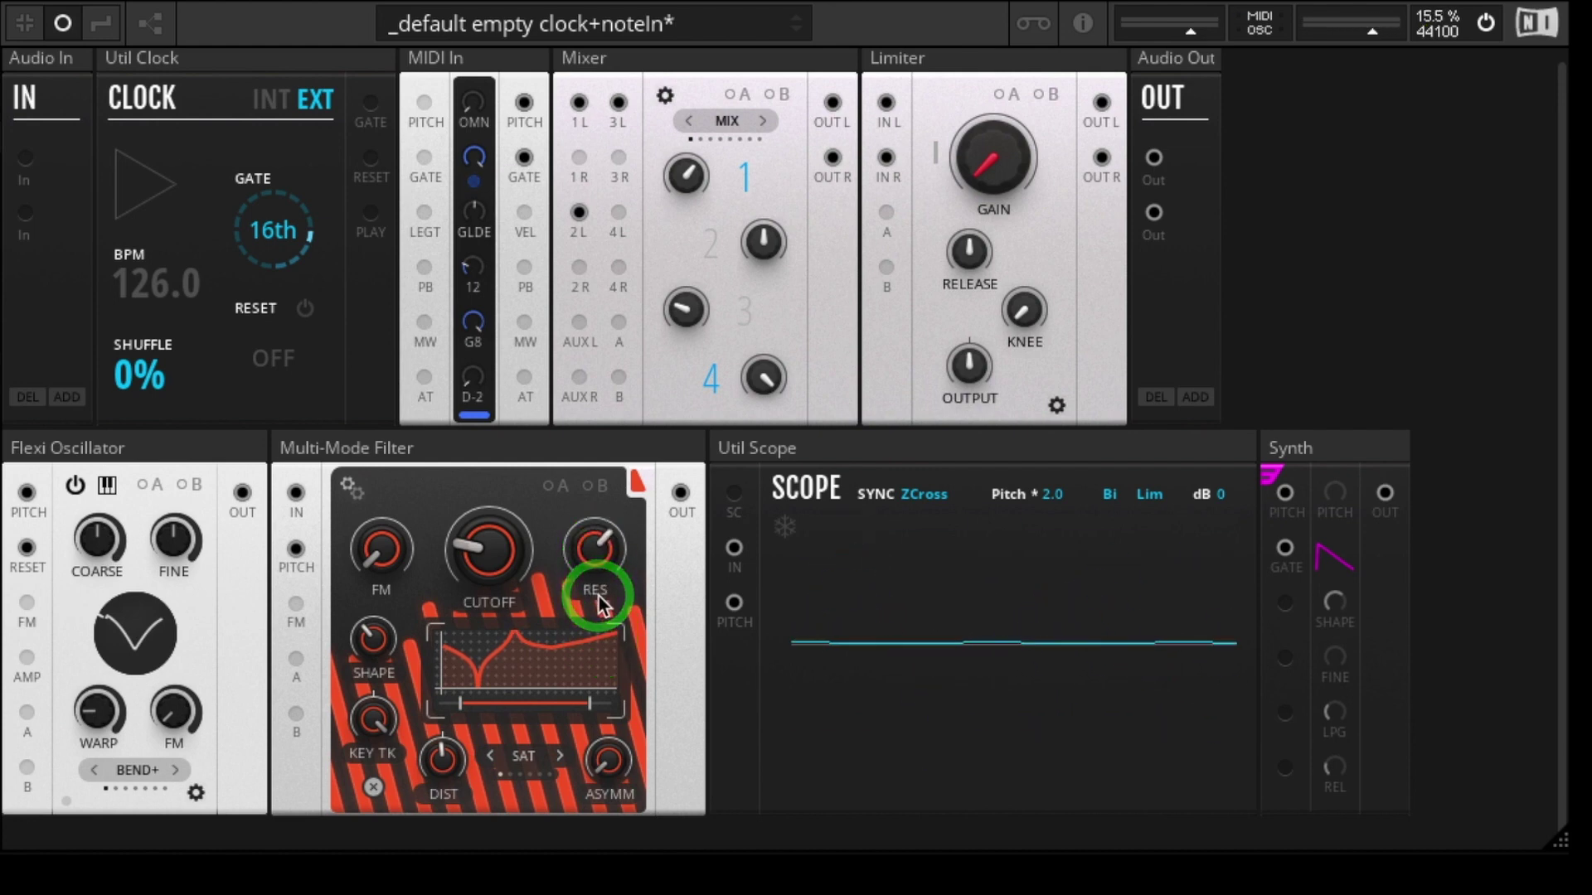
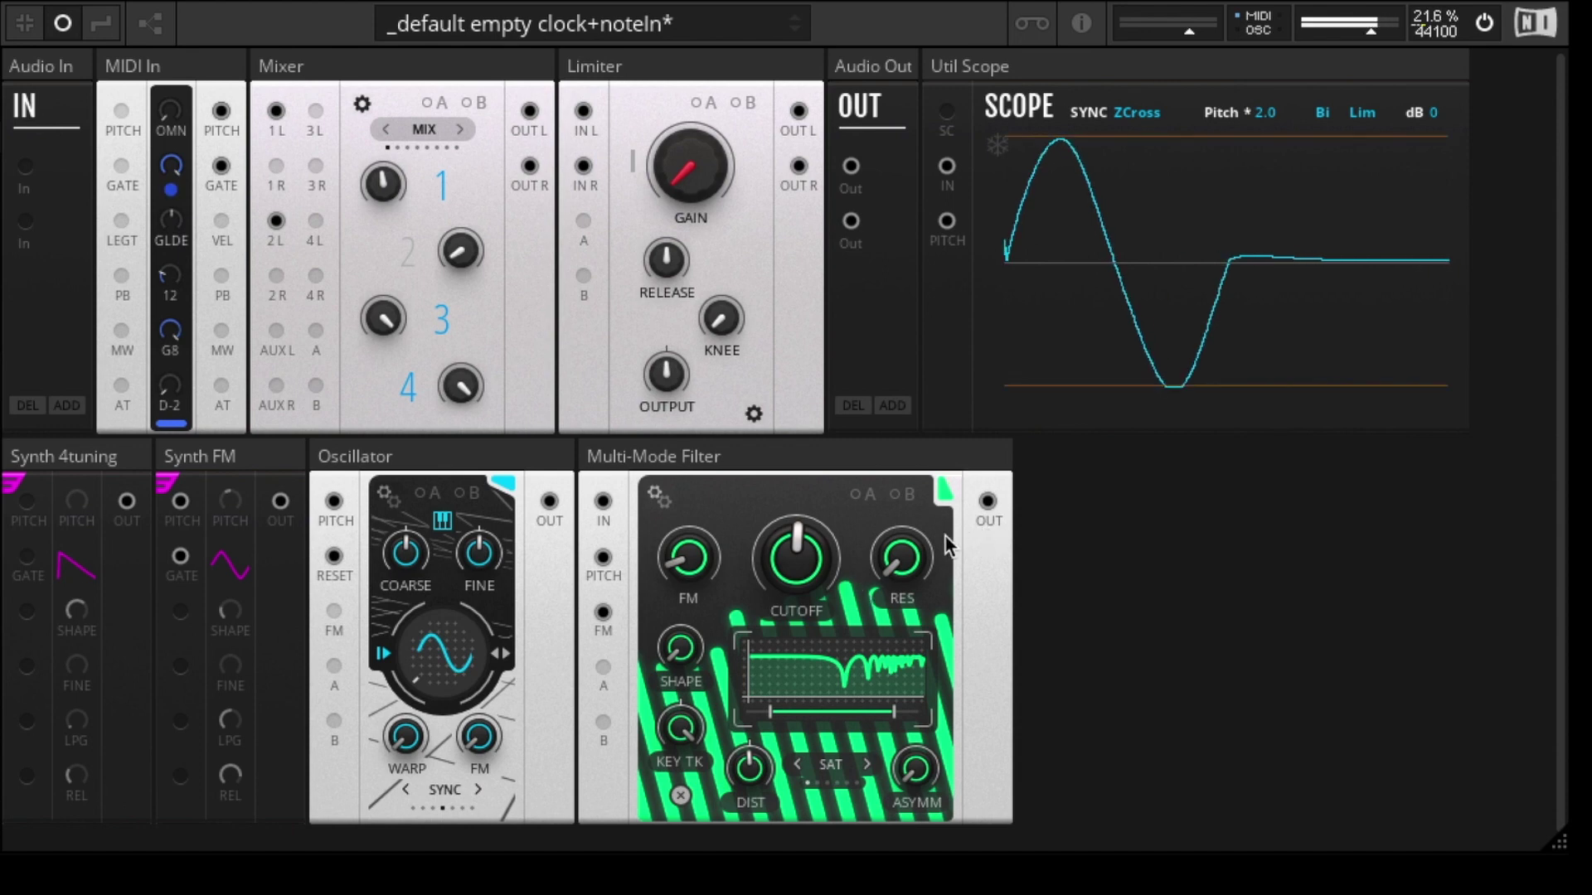
# - Raise the Multi-Mode Filter's resonance above 84.7, keeping the cutoff near its midpoint
pyautogui.moveTo(881, 555); pyautogui.dragTo(918, 237)
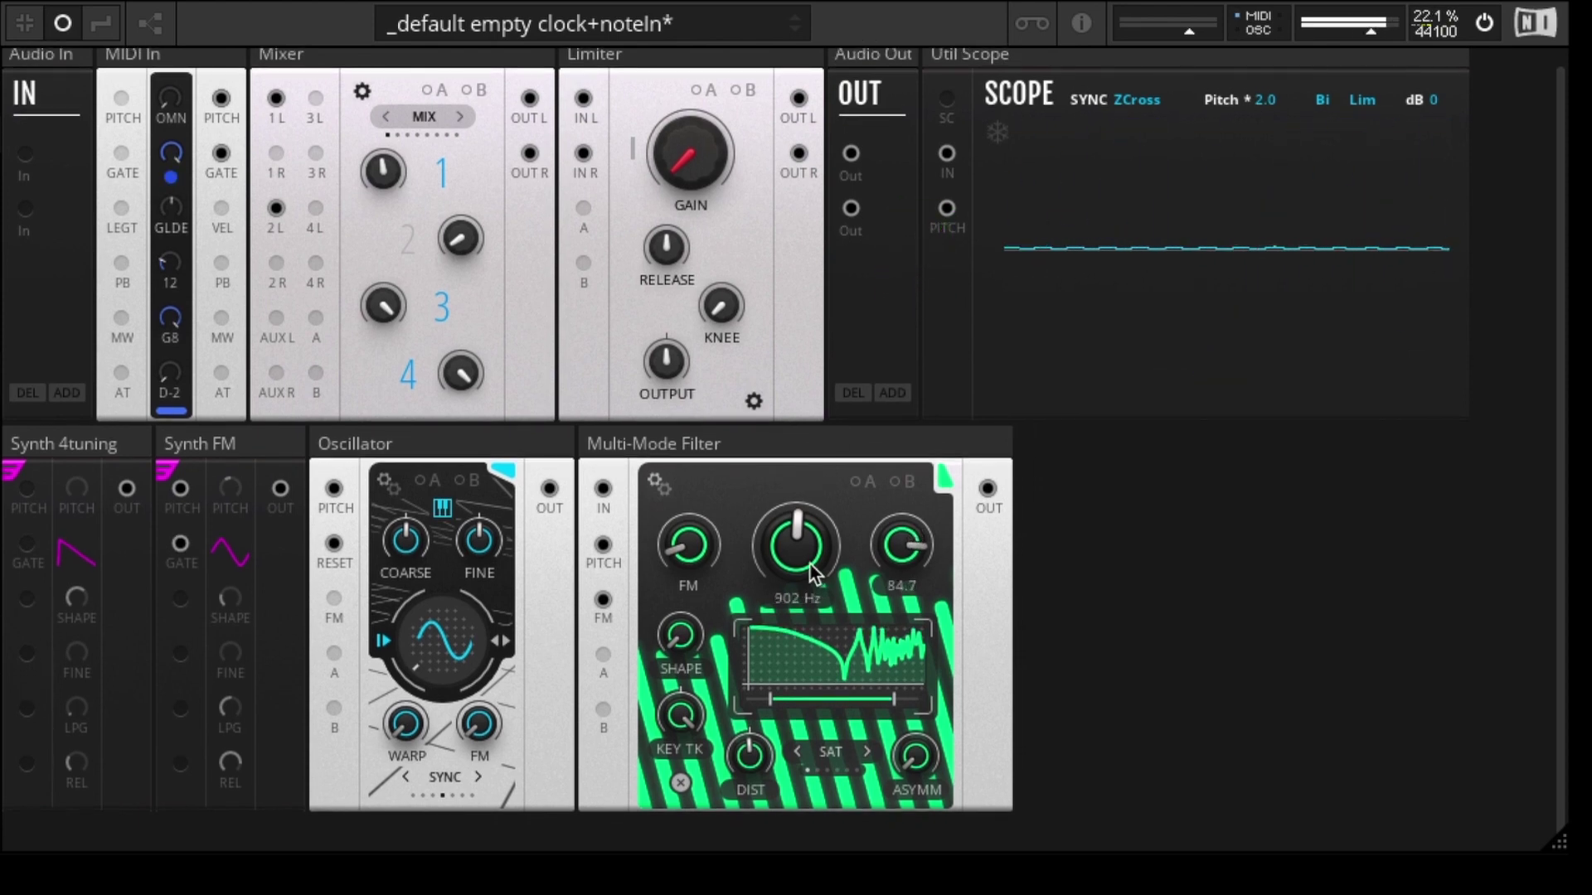
pyautogui.moveTo(906, 537); pyautogui.dragTo(912, 515)
pyautogui.click(791, 547)
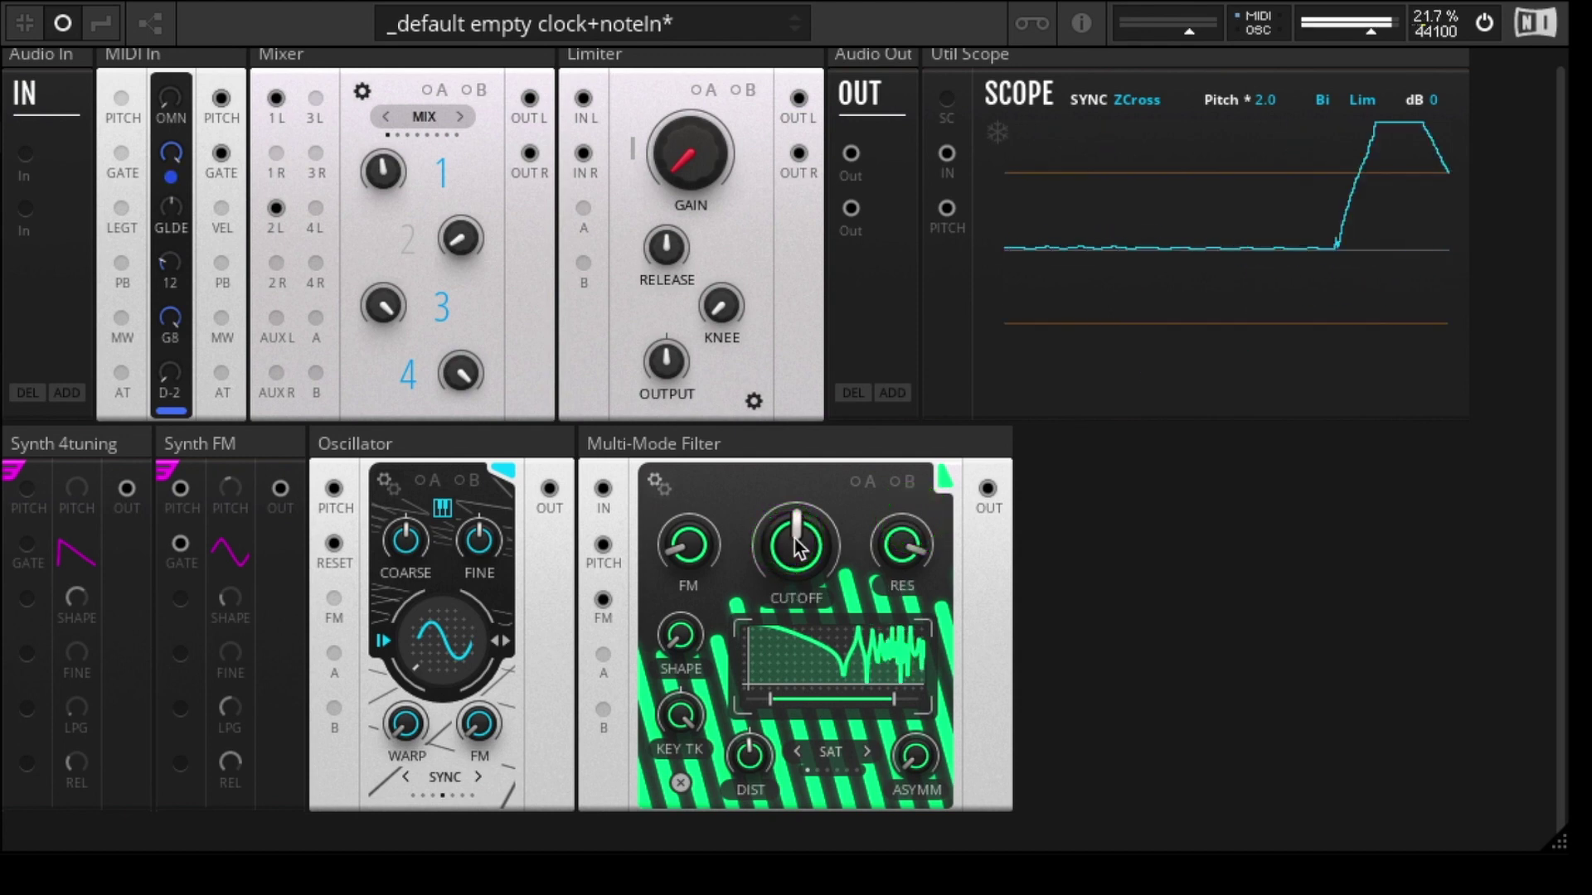
# - Switch on mixer channel 2 at a level of about 16, and lower the filter's cutoff well below its midpoint
pyautogui.click(408, 239)
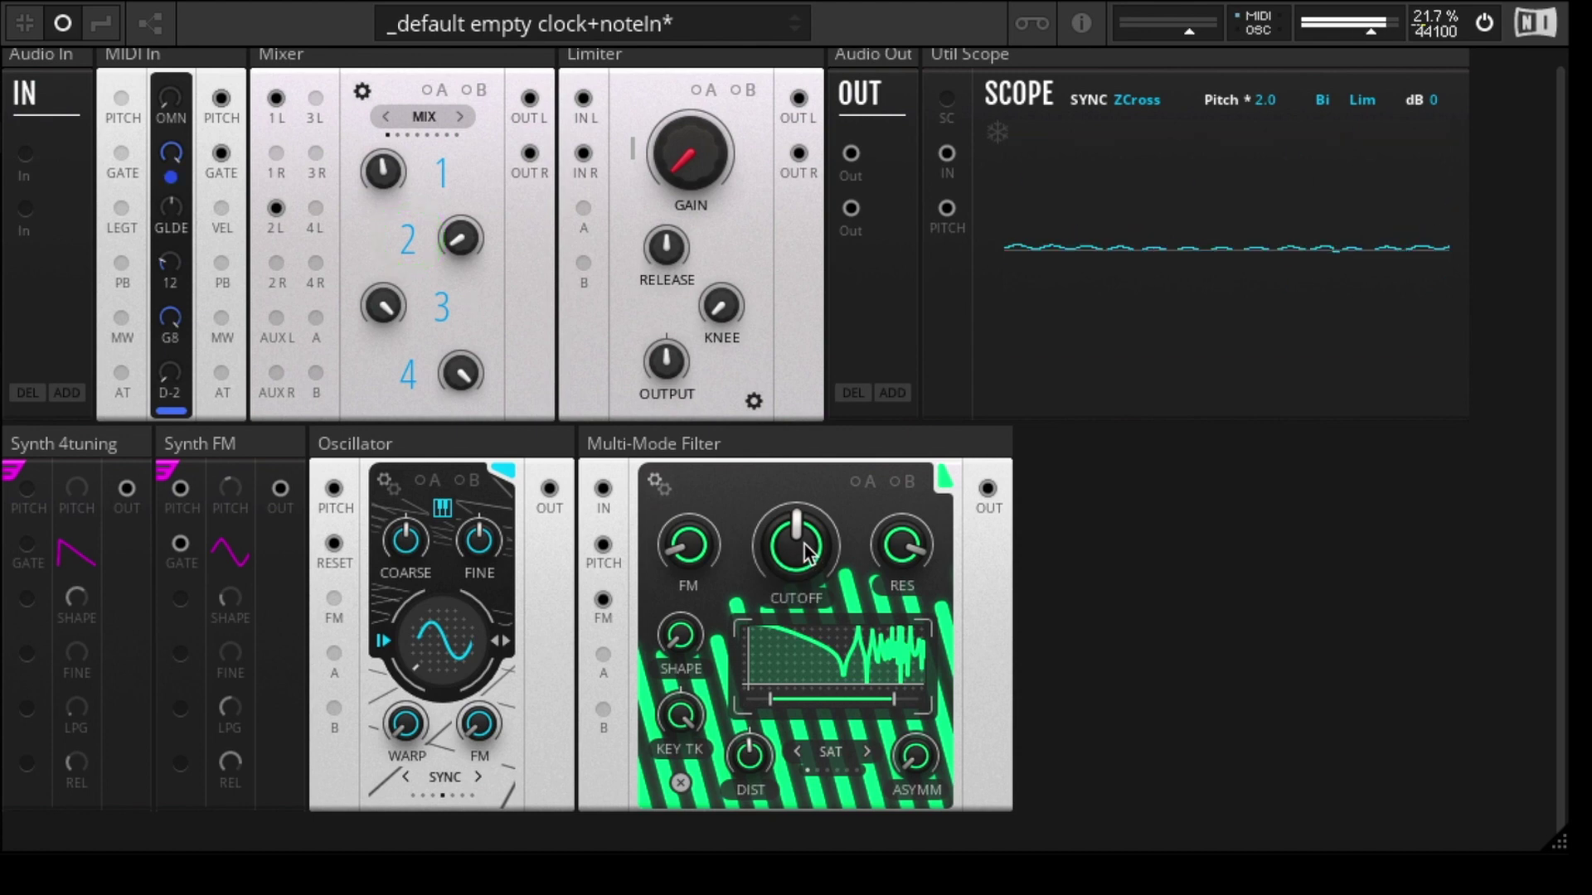
pyautogui.moveTo(812, 544); pyautogui.dragTo(799, 583)
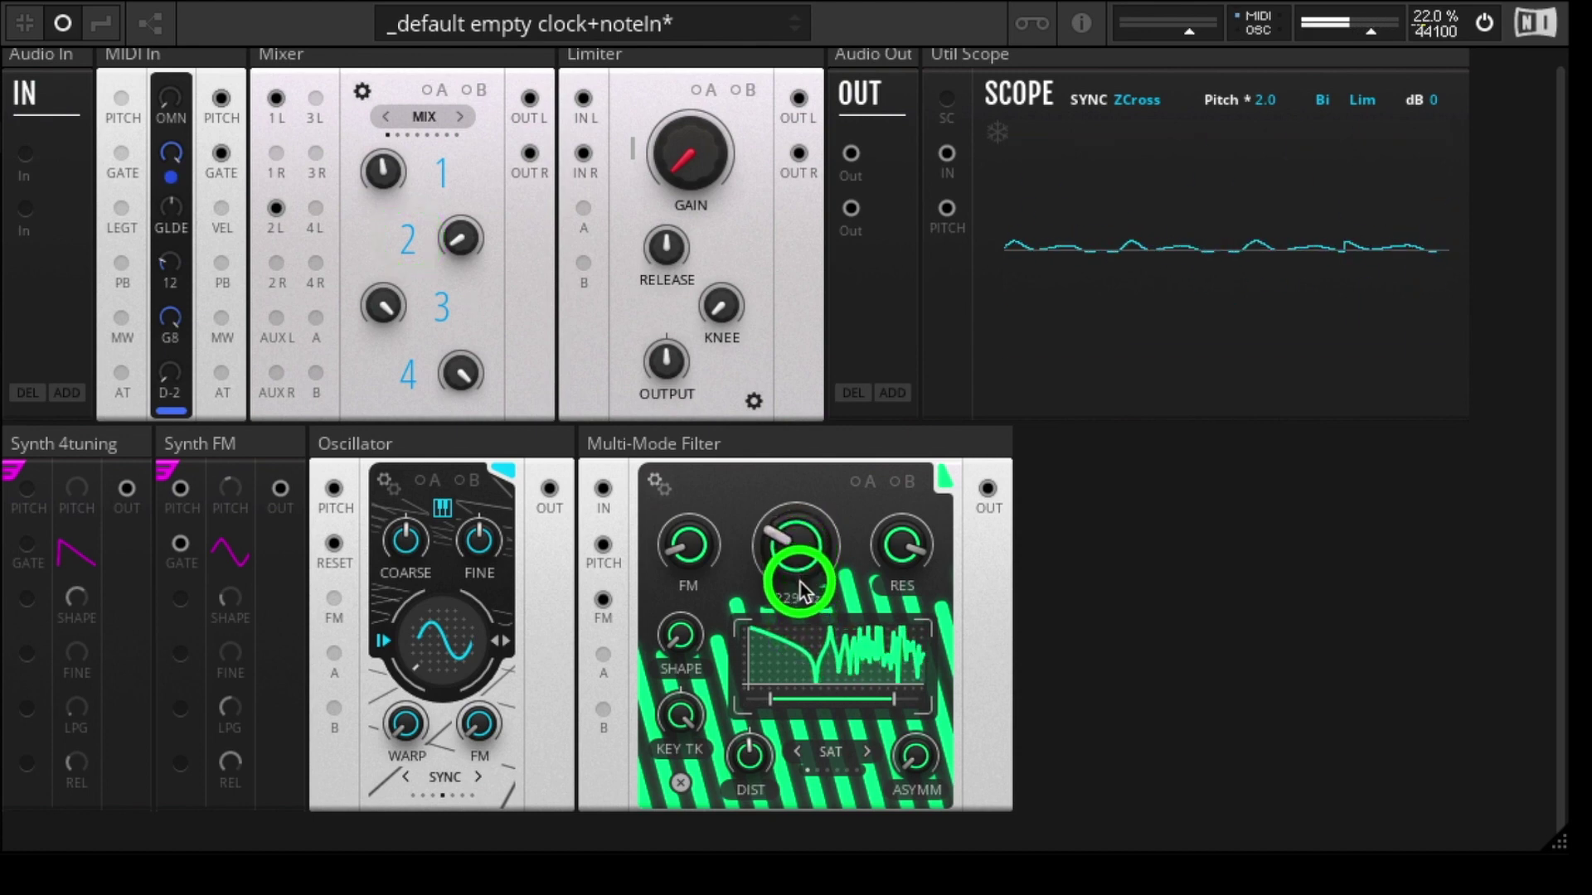
pyautogui.click(464, 218)
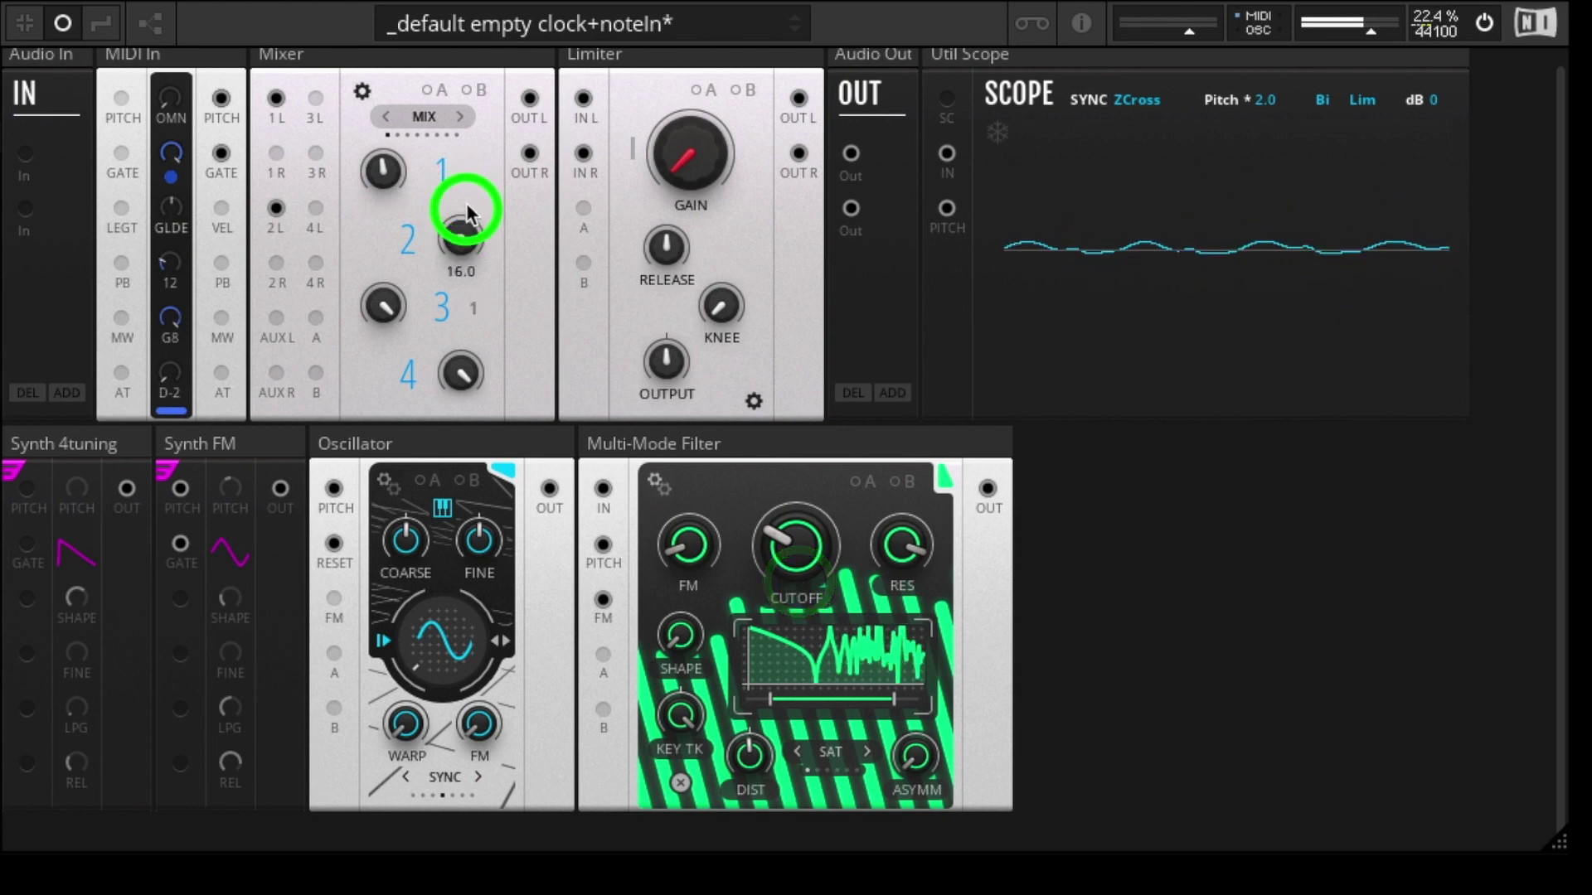
pyautogui.click(794, 550)
pyautogui.moveTo(794, 554); pyautogui.dragTo(797, 544)
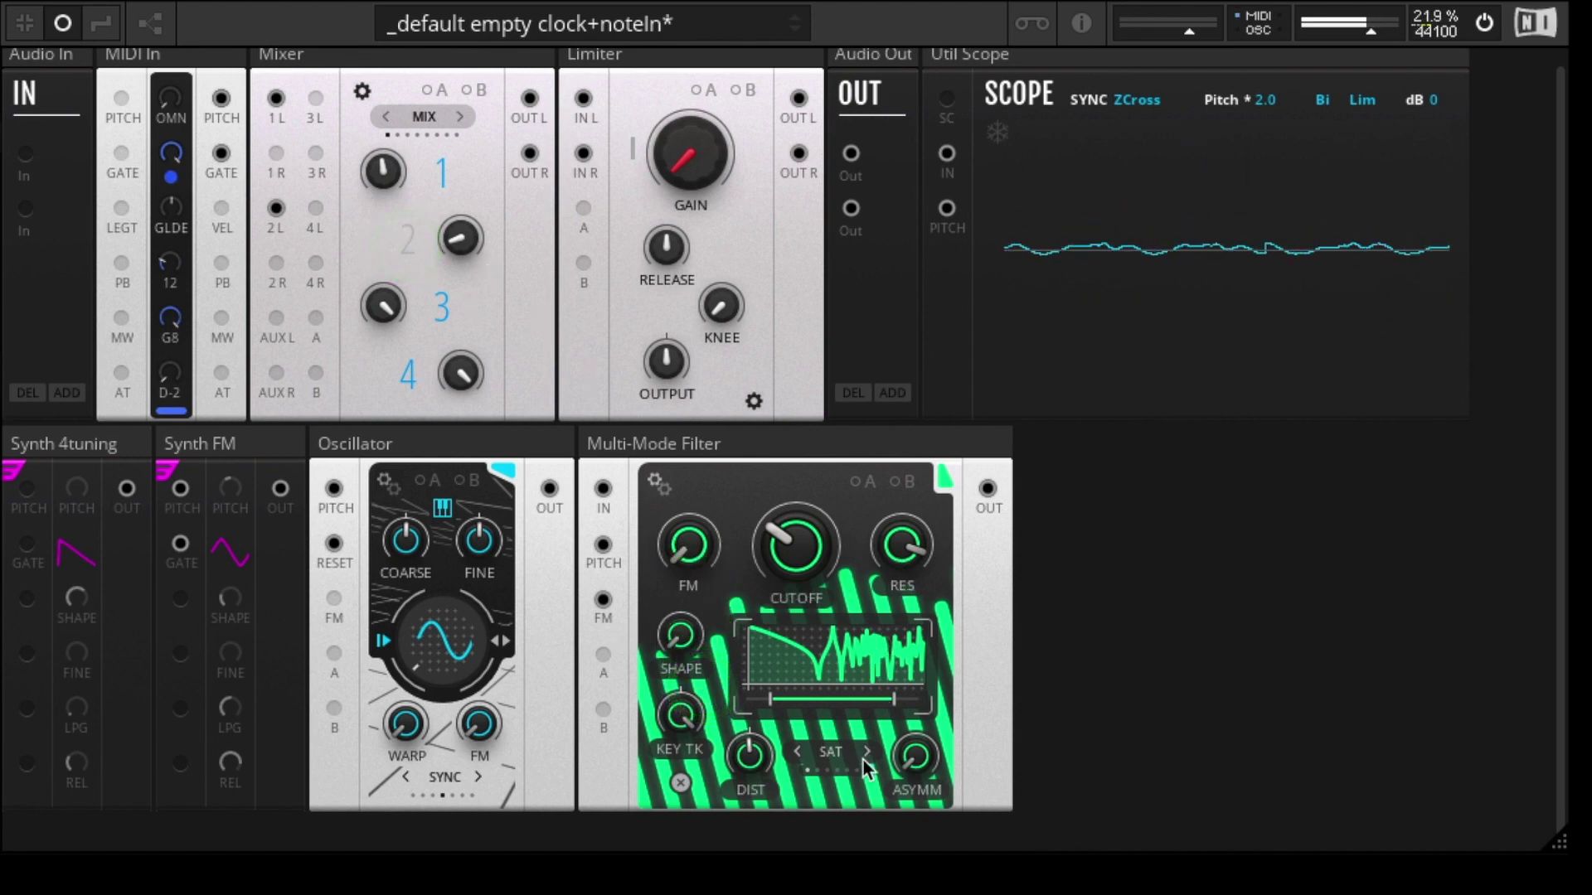
# - Lower the filter's distortion amount to -58.5, and morph the Oscillator's waveform from sine to triangle
pyautogui.moveTo(749, 756); pyautogui.dragTo(744, 841)
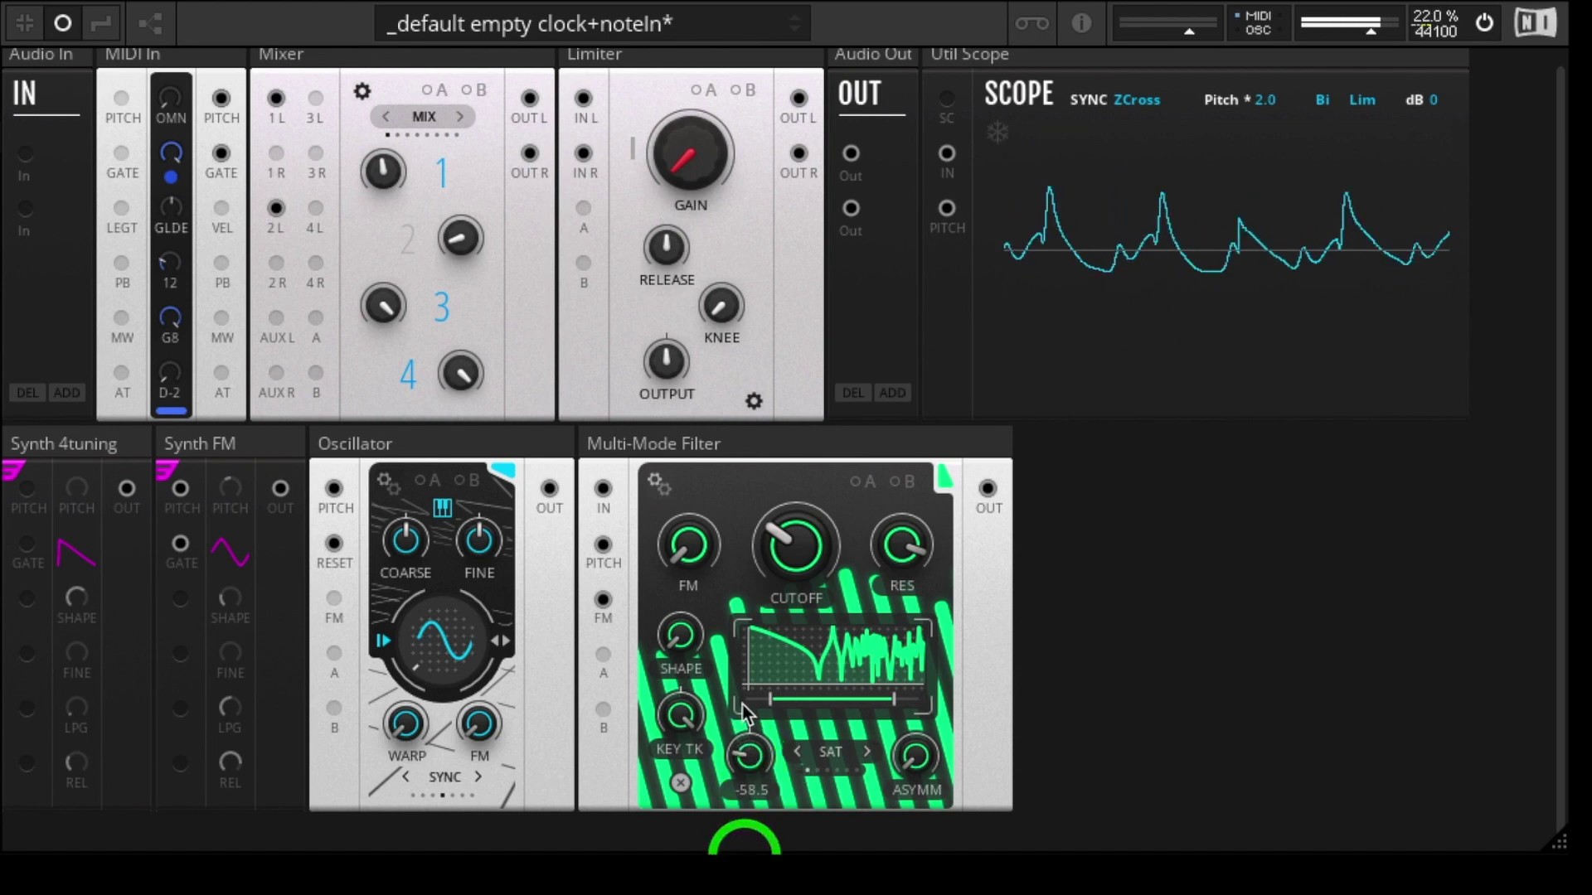
pyautogui.moveTo(453, 586); pyautogui.dragTo(450, 479)
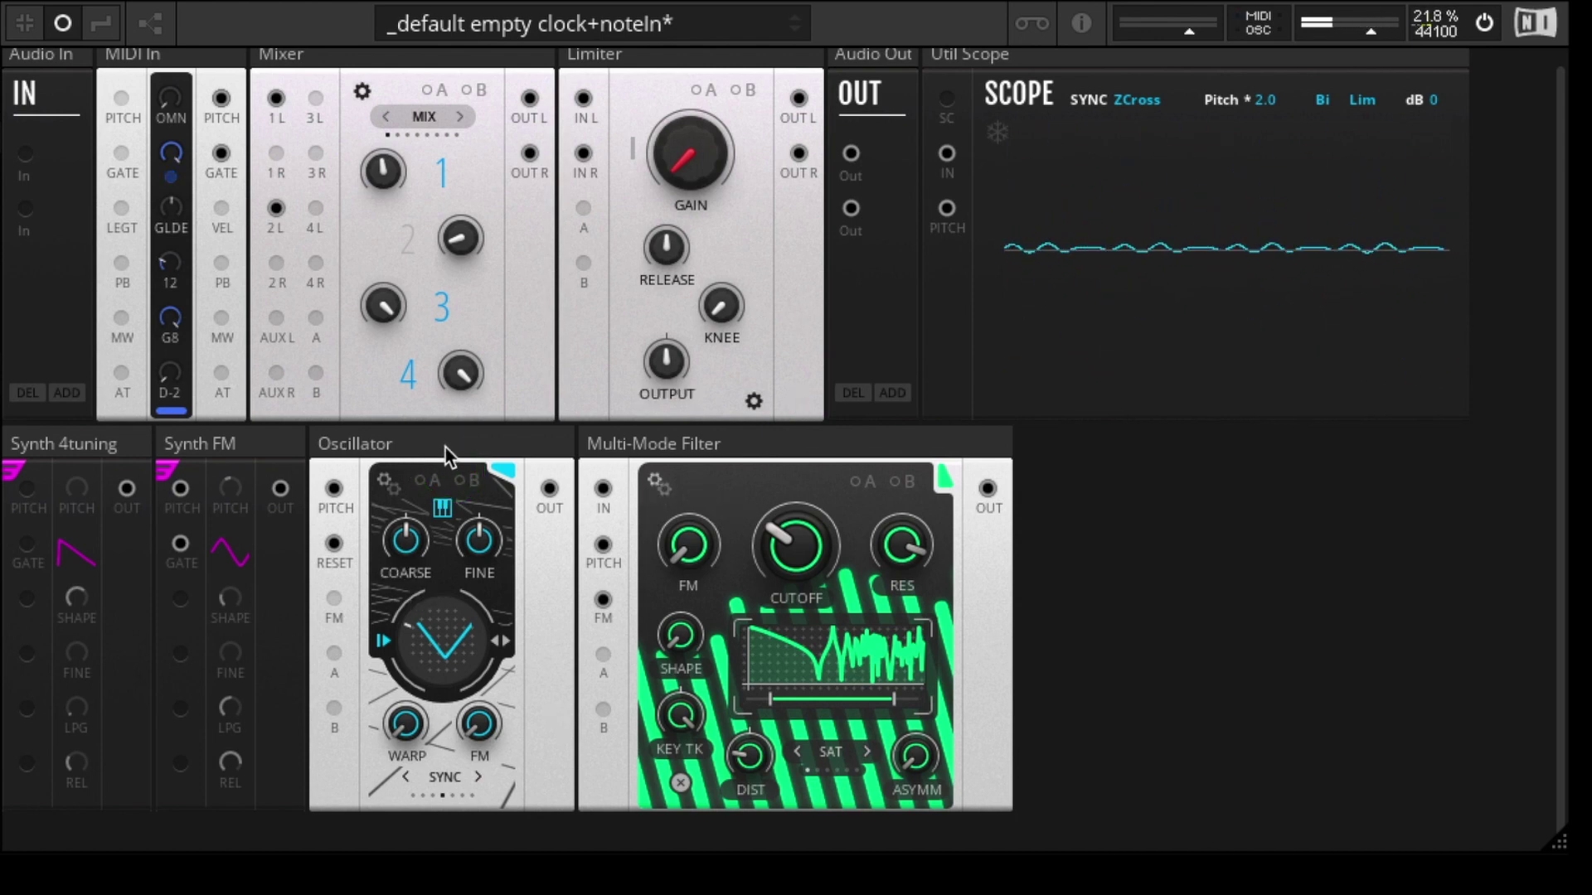
pyautogui.click(396, 442)
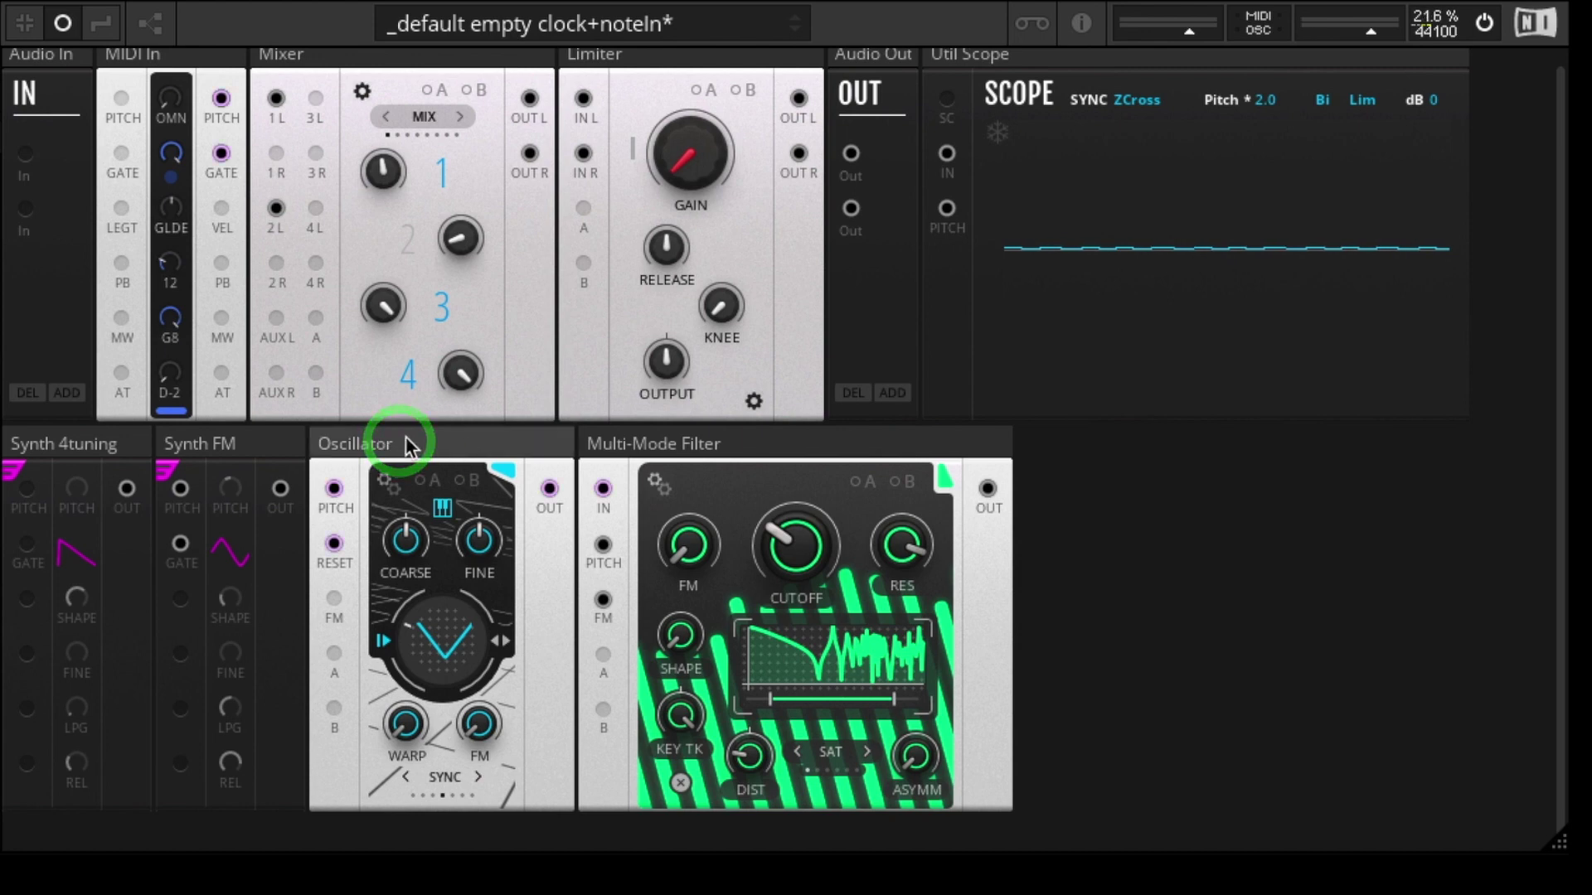
pyautogui.click(431, 436)
pyautogui.click(435, 446)
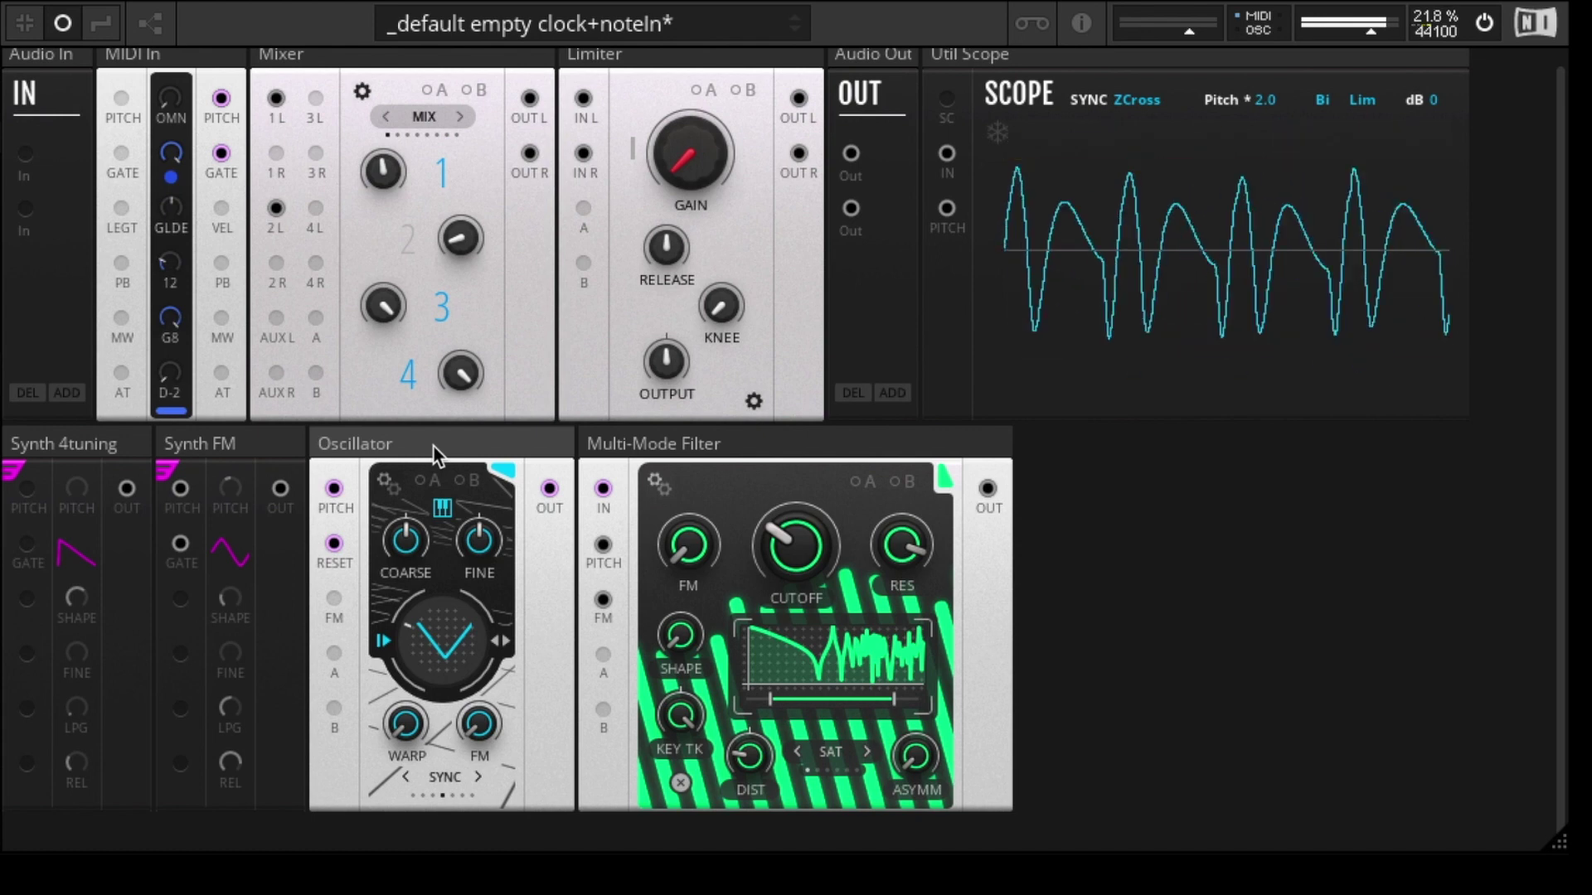
# - Morph the Oscillator's waveform from triangle through to pulse
pyautogui.click(443, 578)
pyautogui.moveTo(444, 579); pyautogui.dragTo(445, 455)
pyautogui.click(454, 382)
pyautogui.click(466, 308)
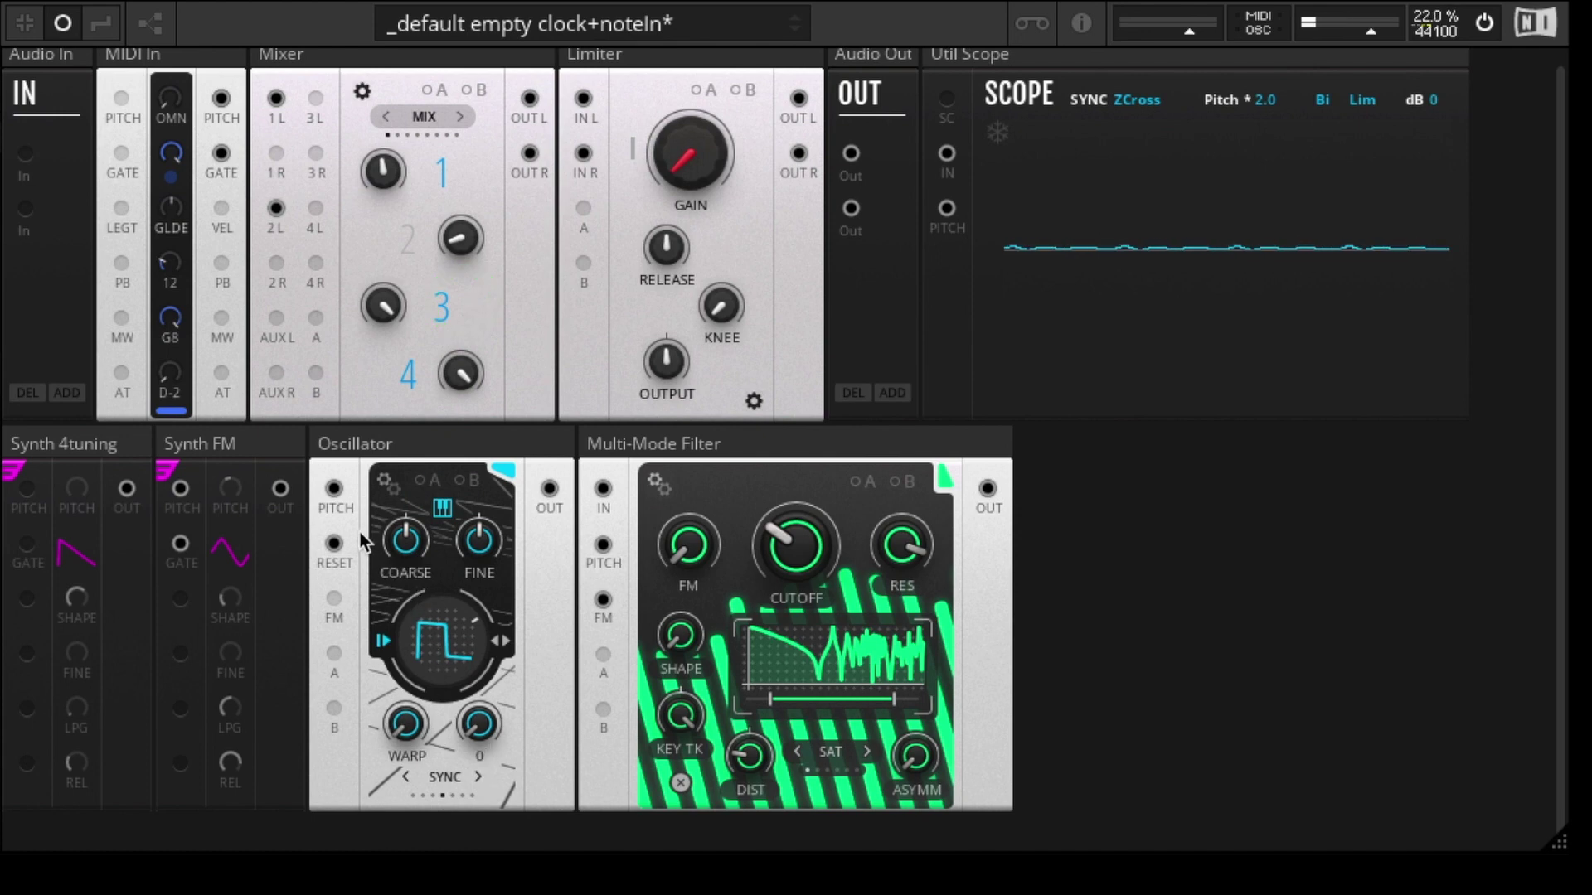
# - Open the Oscillator's settings page, and check the Flexi Oscillator's settings in the other patch for comparison
pyautogui.click(385, 482)
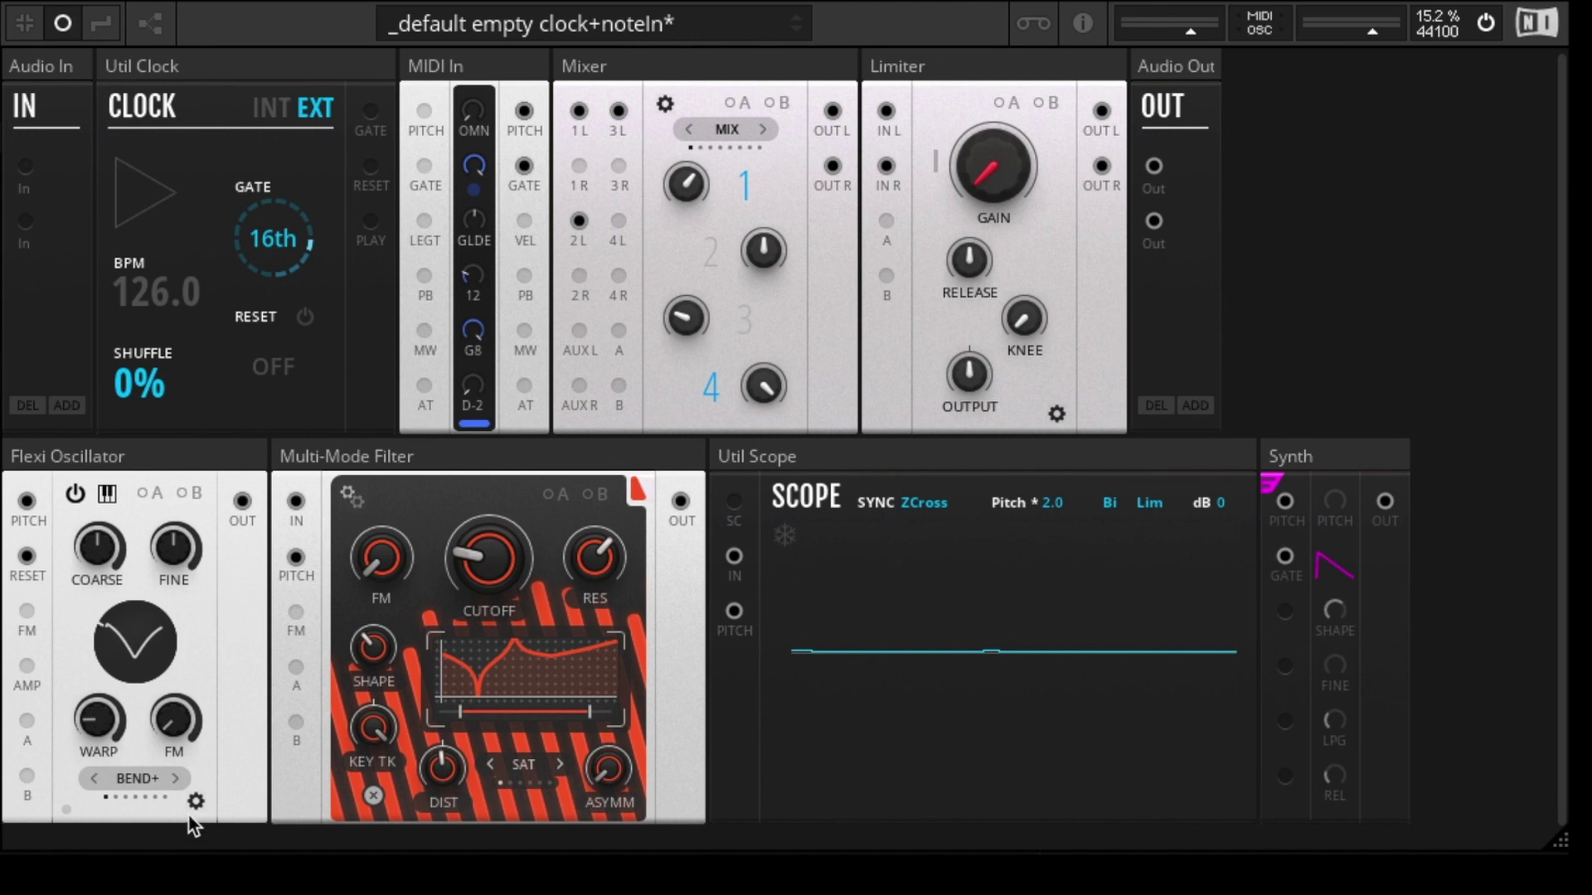
pyautogui.click(196, 803)
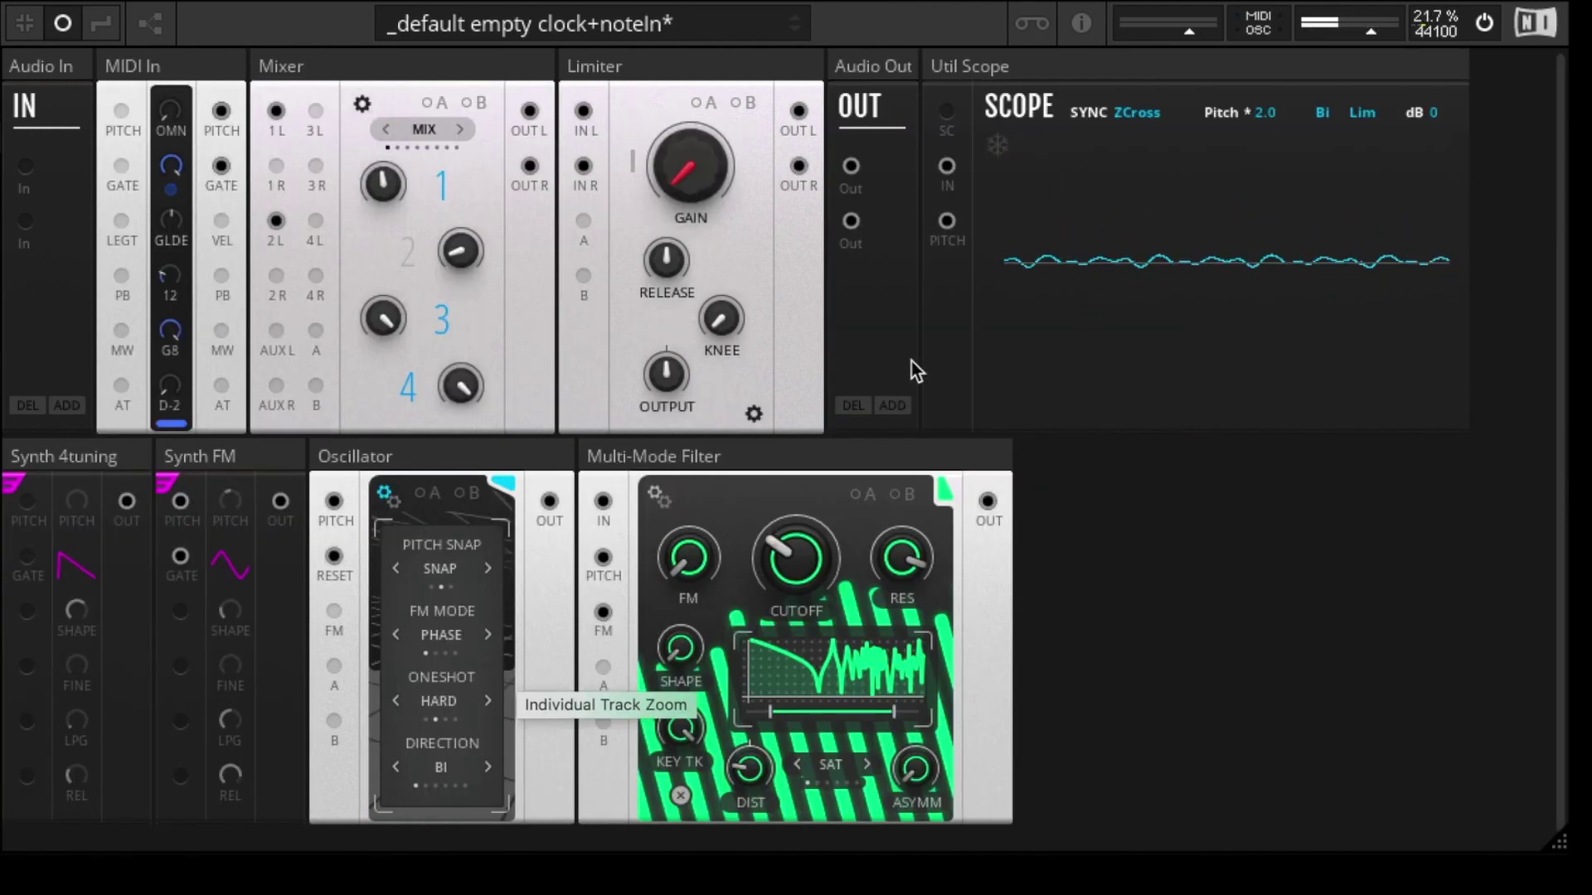
pyautogui.click(793, 453)
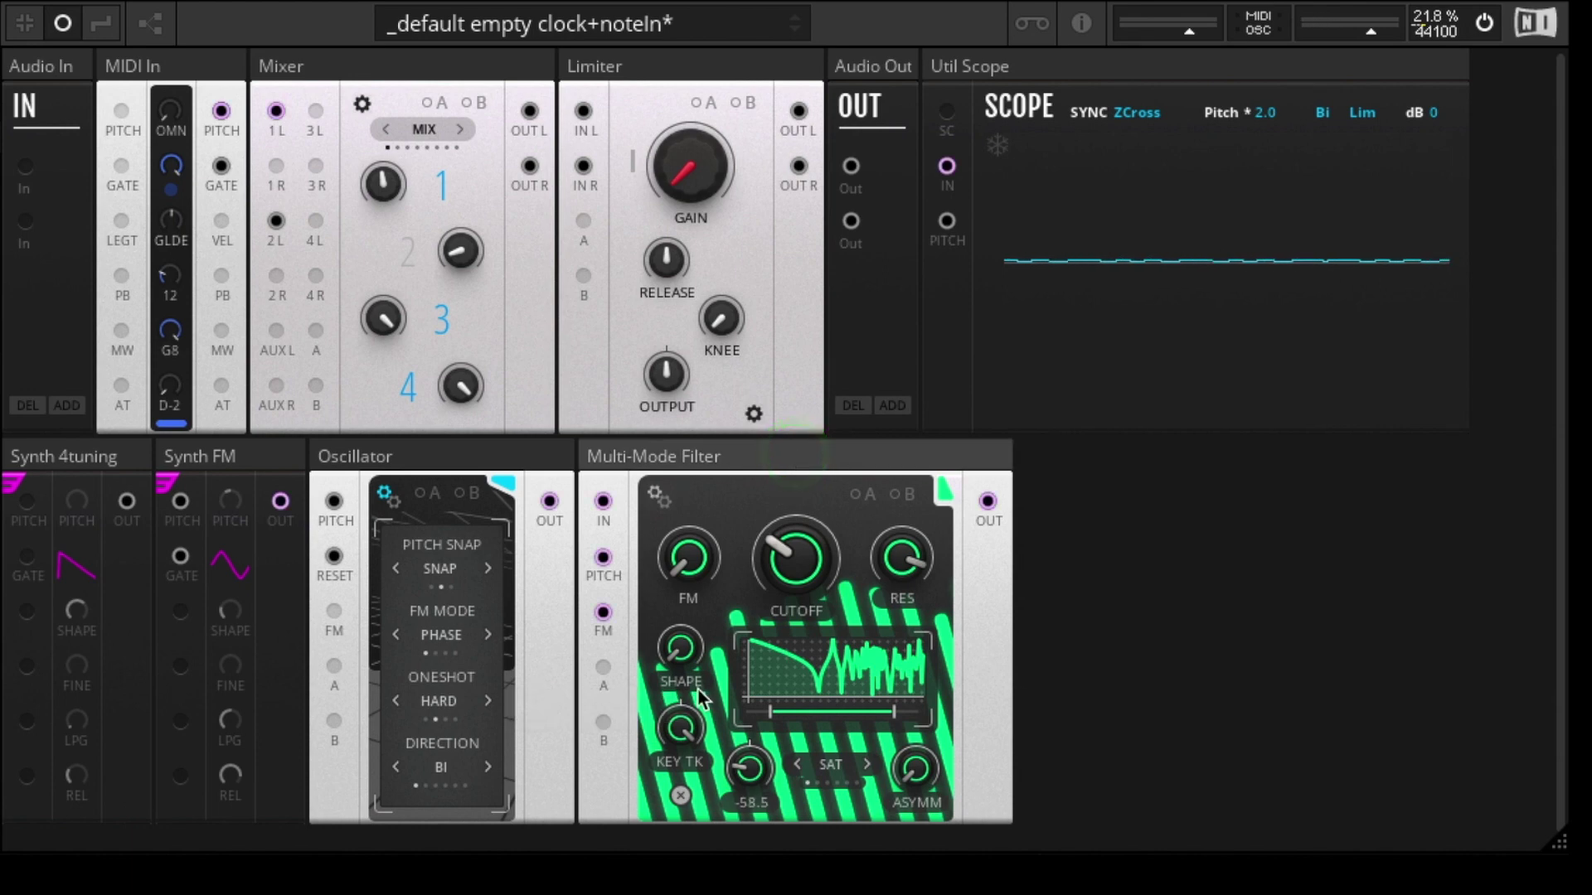
# - Raise the filter's distortion amount to about three-quarters, and switch on mixer channel 2
pyautogui.moveTo(748, 775)
pyautogui.mouseDown()
pyautogui.moveTo(753, 816)
pyautogui.moveTo(750, 528)
pyautogui.mouseUp()
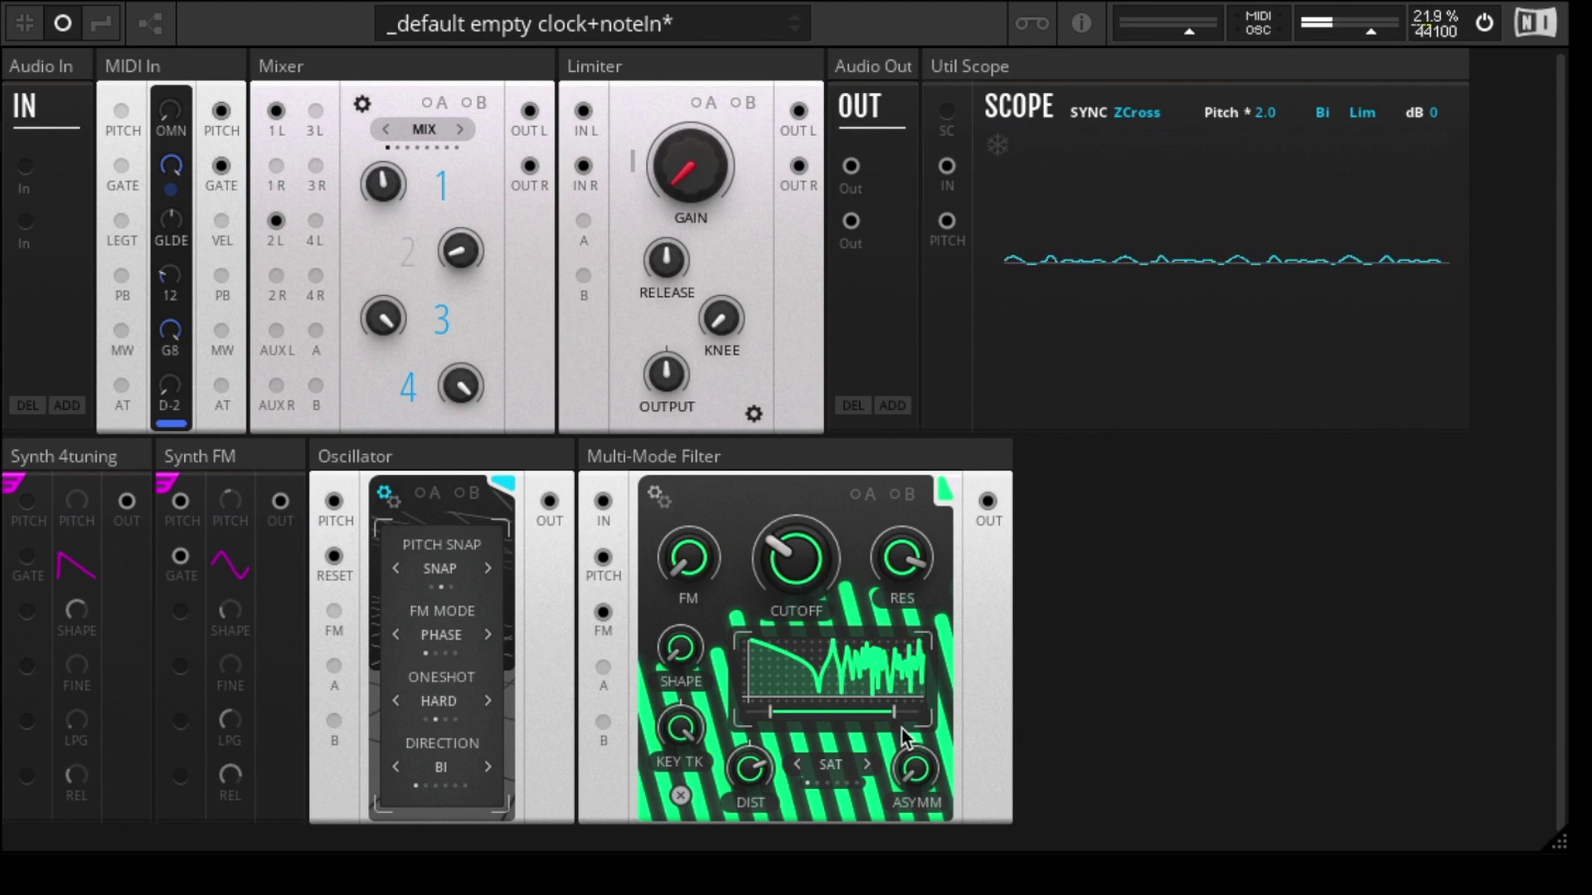
pyautogui.click(407, 249)
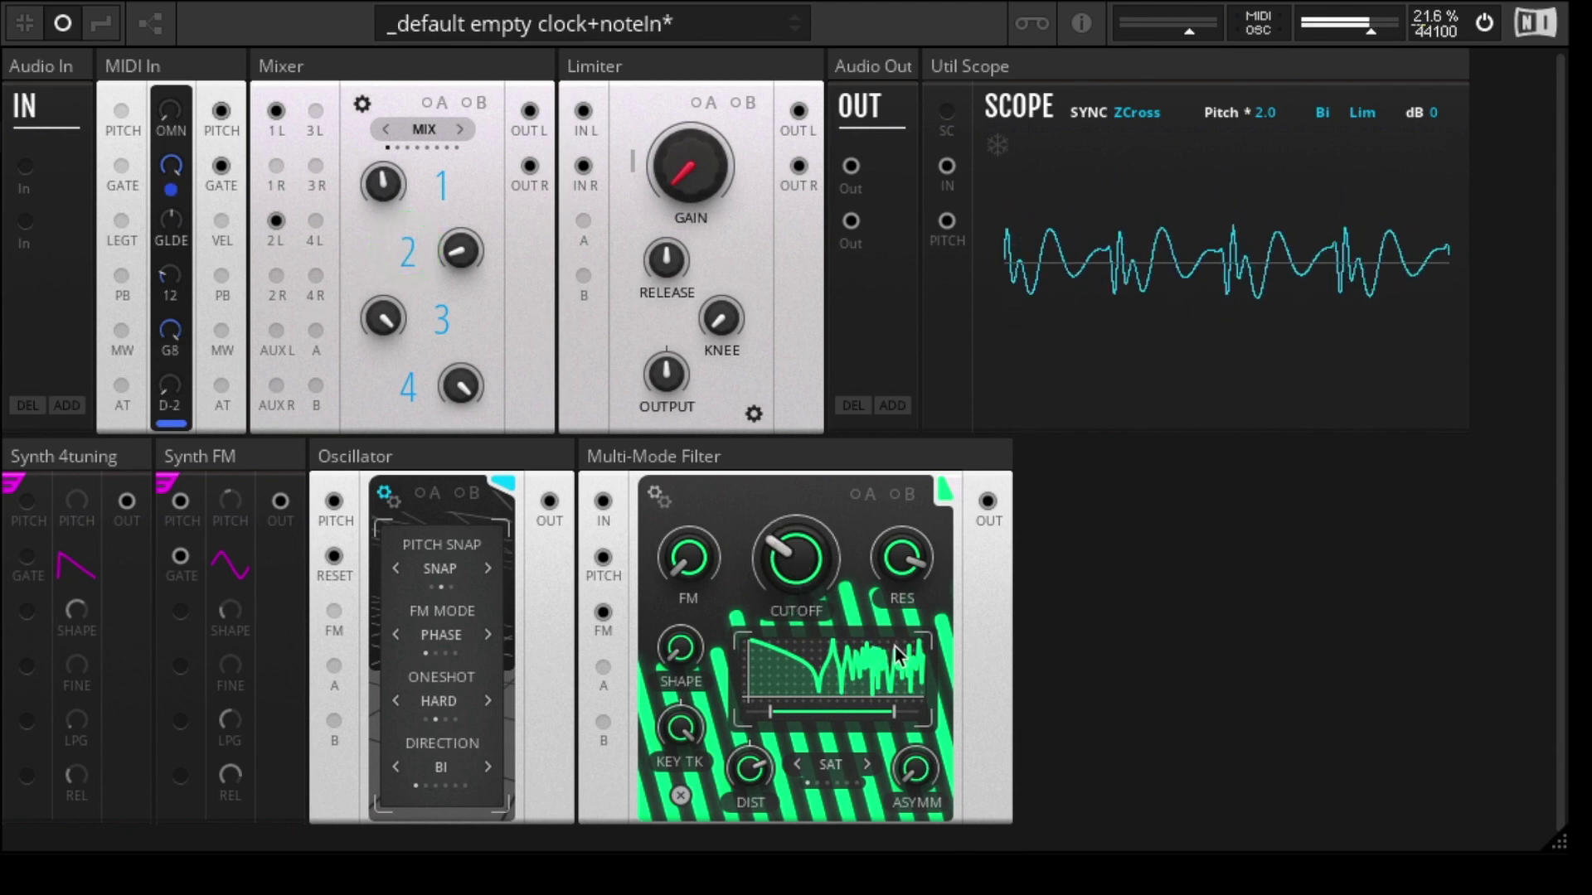
# - Lower the filter's cutoff further, and narrow the spread beneath the response curve to almost nothing
pyautogui.moveTo(792, 554); pyautogui.dragTo(791, 615)
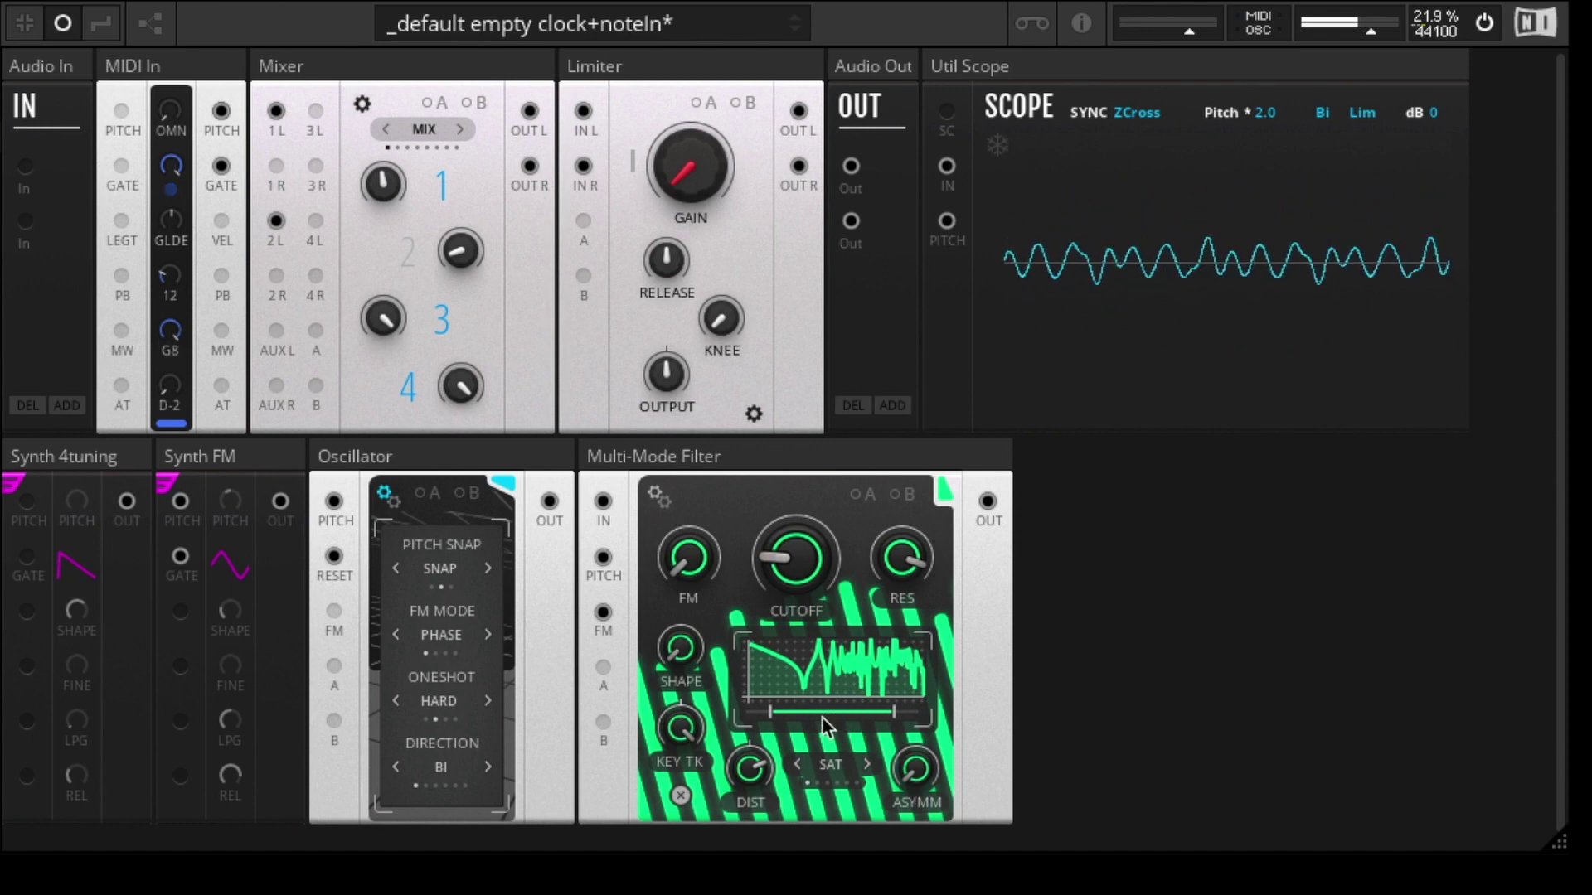
pyautogui.moveTo(834, 715); pyautogui.dragTo(829, 651)
pyautogui.moveTo(832, 720)
pyautogui.mouseDown()
pyautogui.moveTo(817, 846)
pyautogui.moveTo(824, 661)
pyautogui.moveTo(825, 750)
pyautogui.mouseUp()
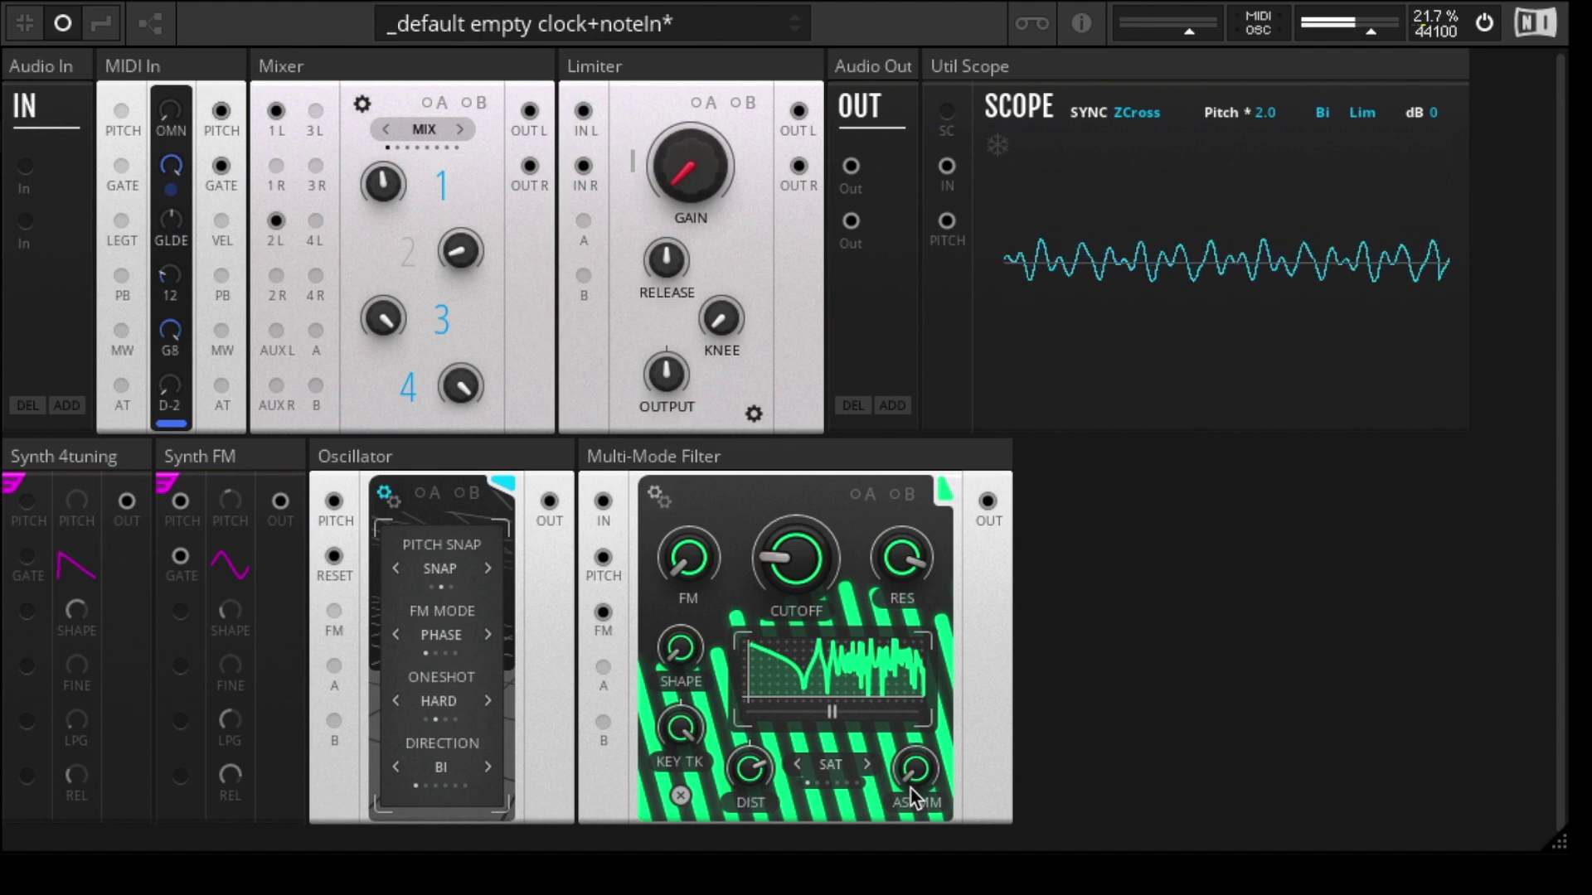
pyautogui.click(900, 558)
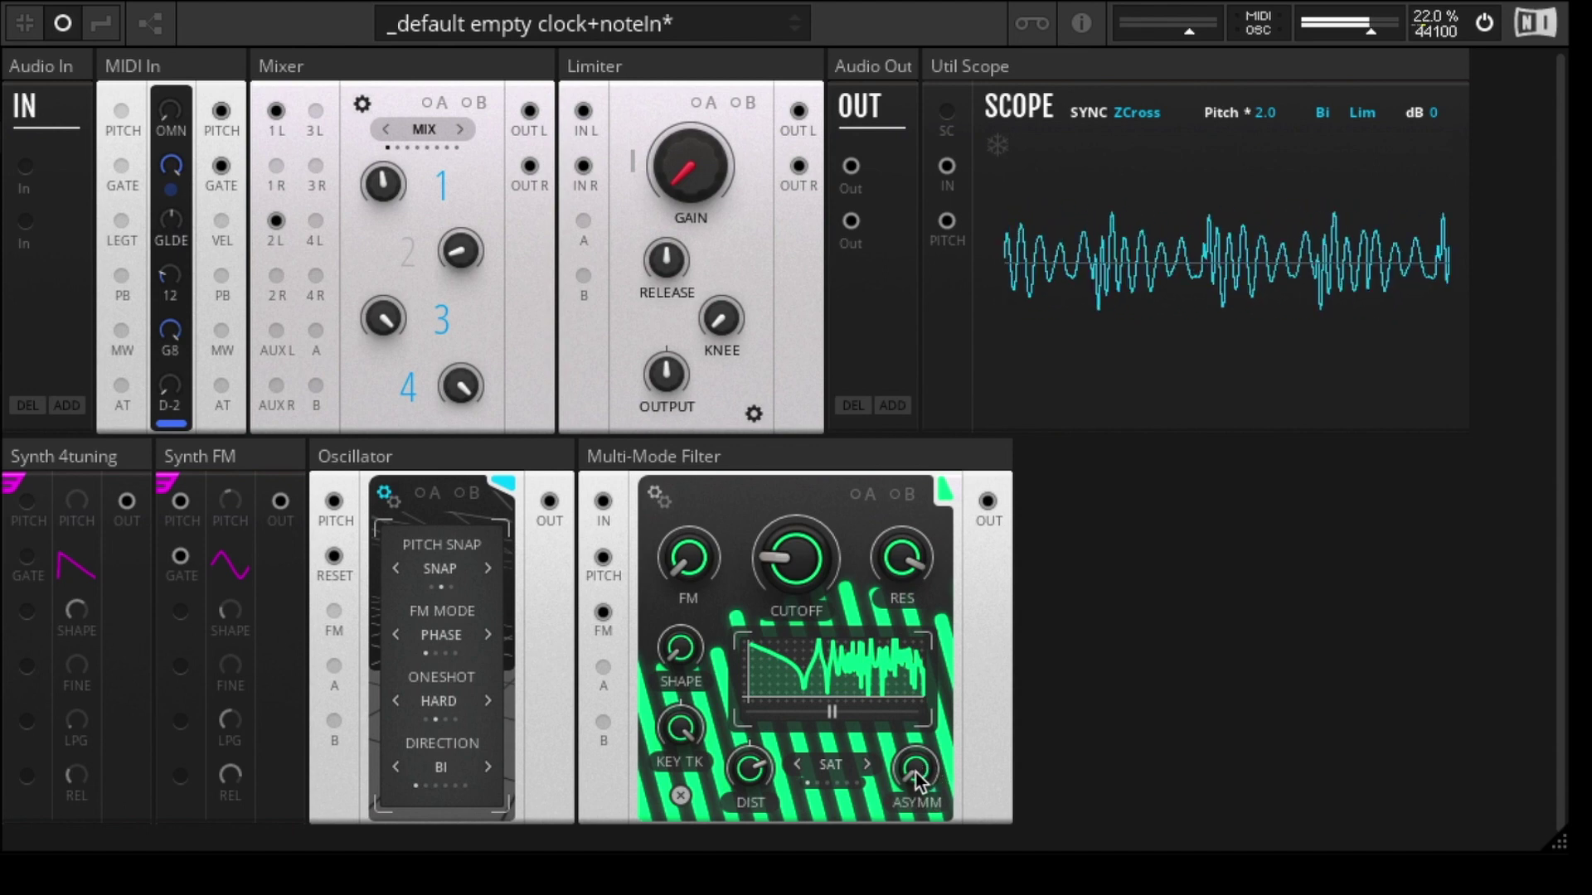
# - Raise the filter's asymmetry to its maximum, and switch the distortion mode to SINE
pyautogui.moveTo(921, 779); pyautogui.dragTo(928, 630)
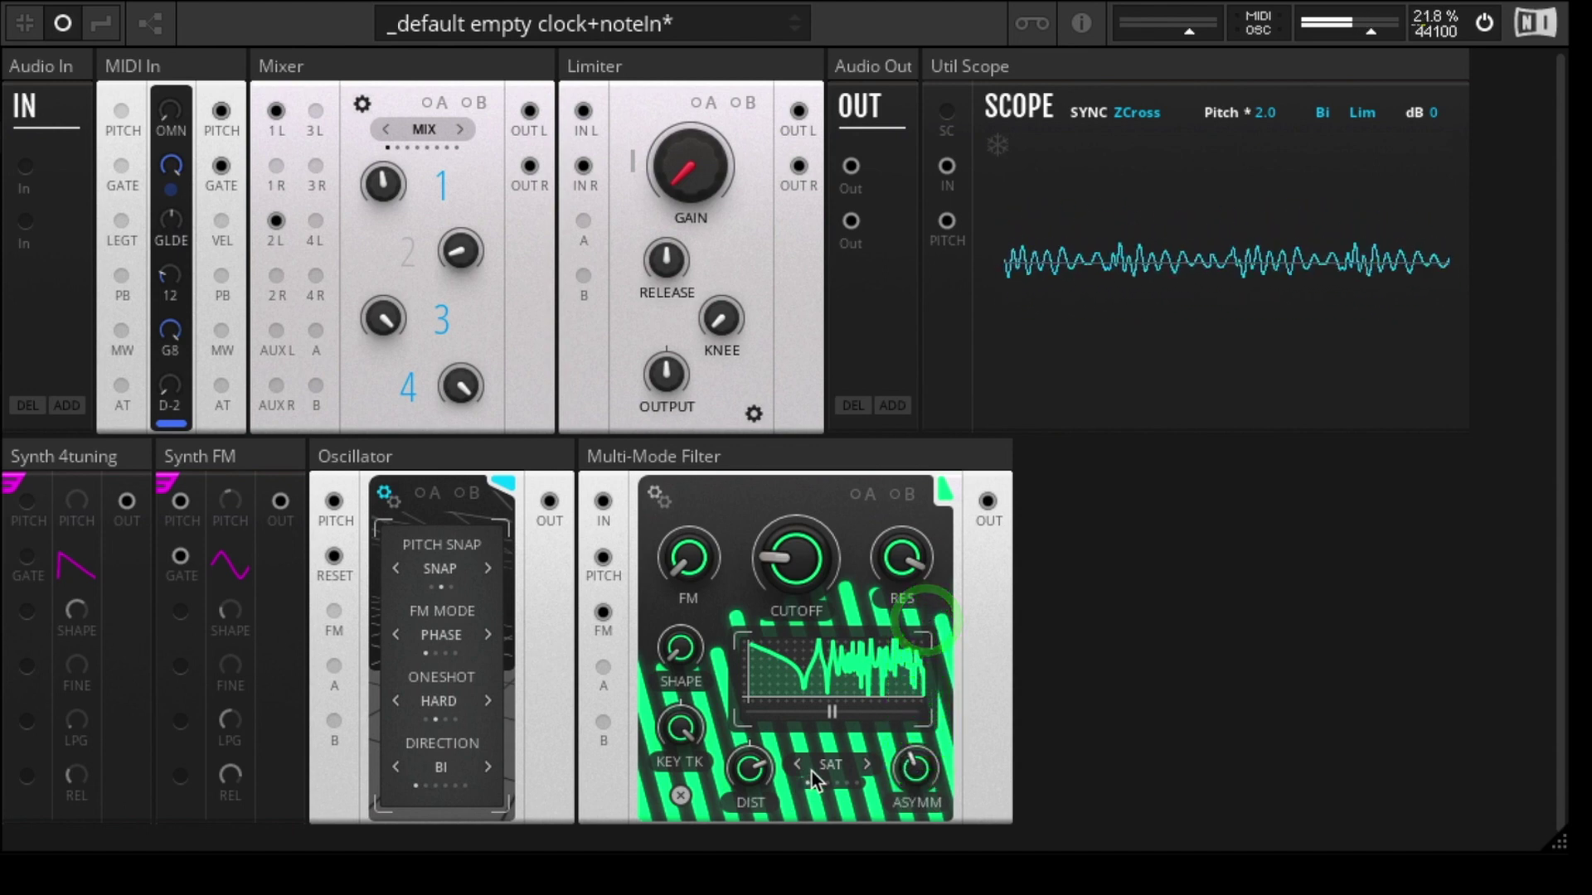
pyautogui.click(920, 688)
pyautogui.moveTo(923, 699); pyautogui.dragTo(929, 560)
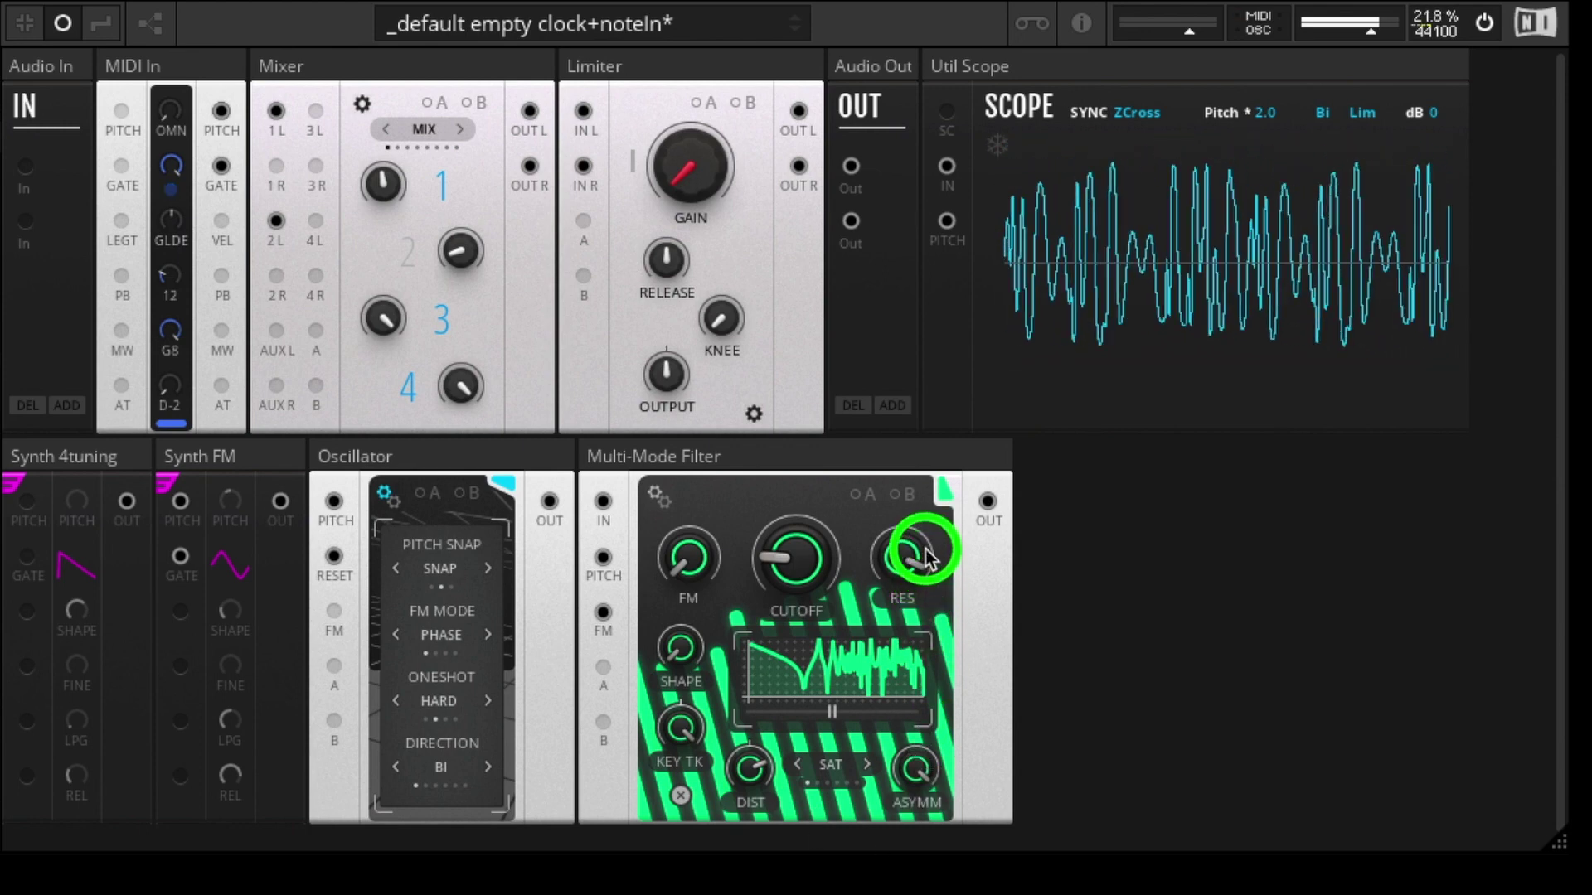
pyautogui.moveTo(927, 557); pyautogui.dragTo(898, 585)
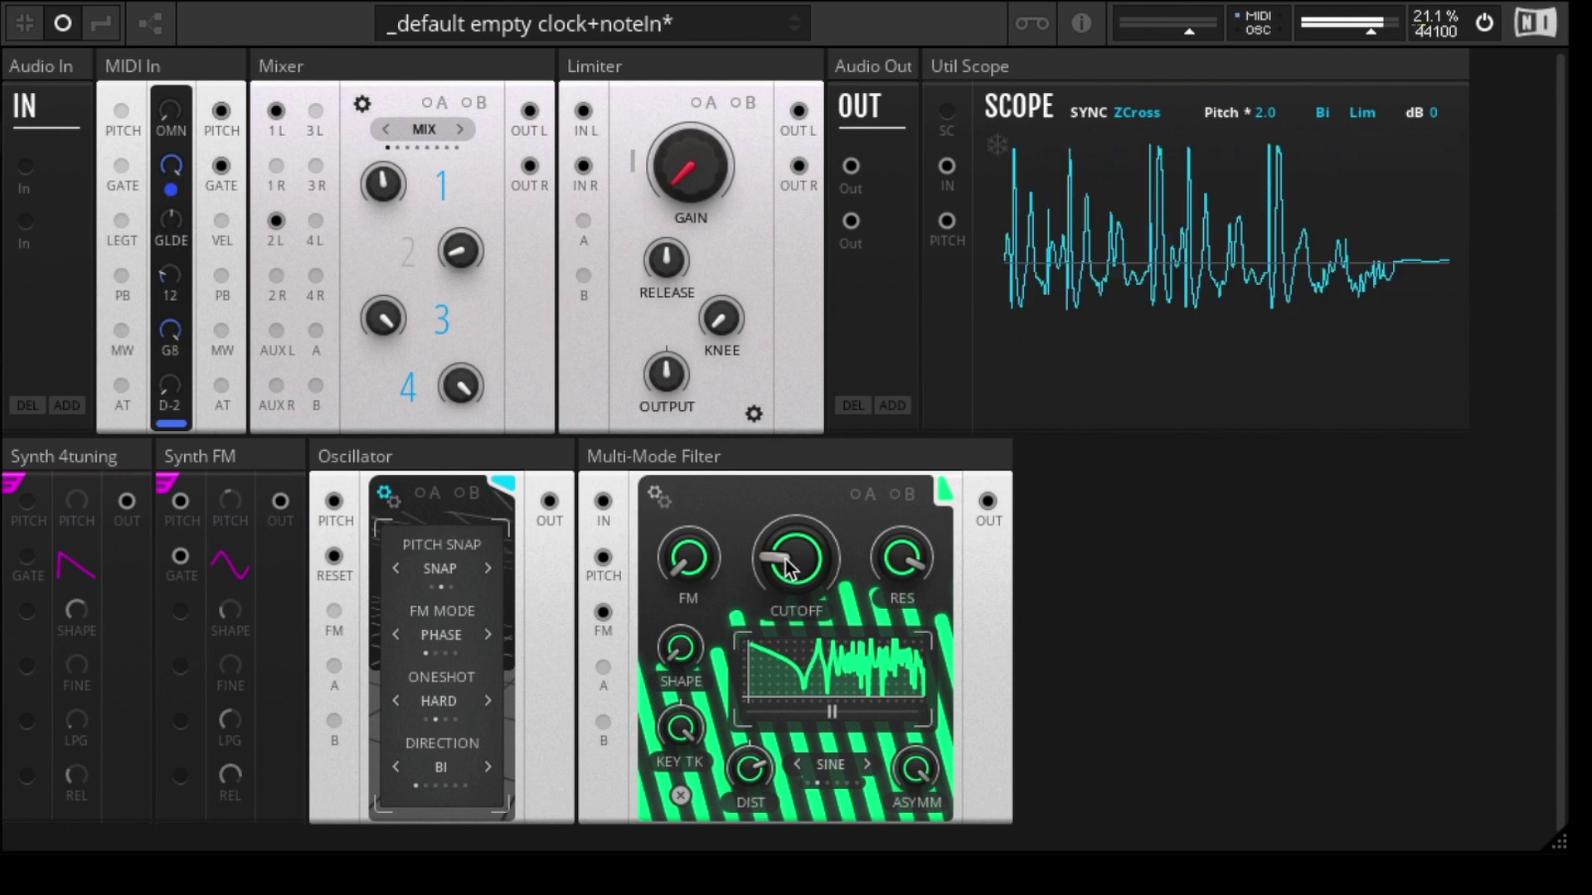
# - Widen the filter's spread to almost the full width of the response curve, and return the distortion amount to its midpoint
pyautogui.moveTo(830, 711); pyautogui.dragTo(849, 454)
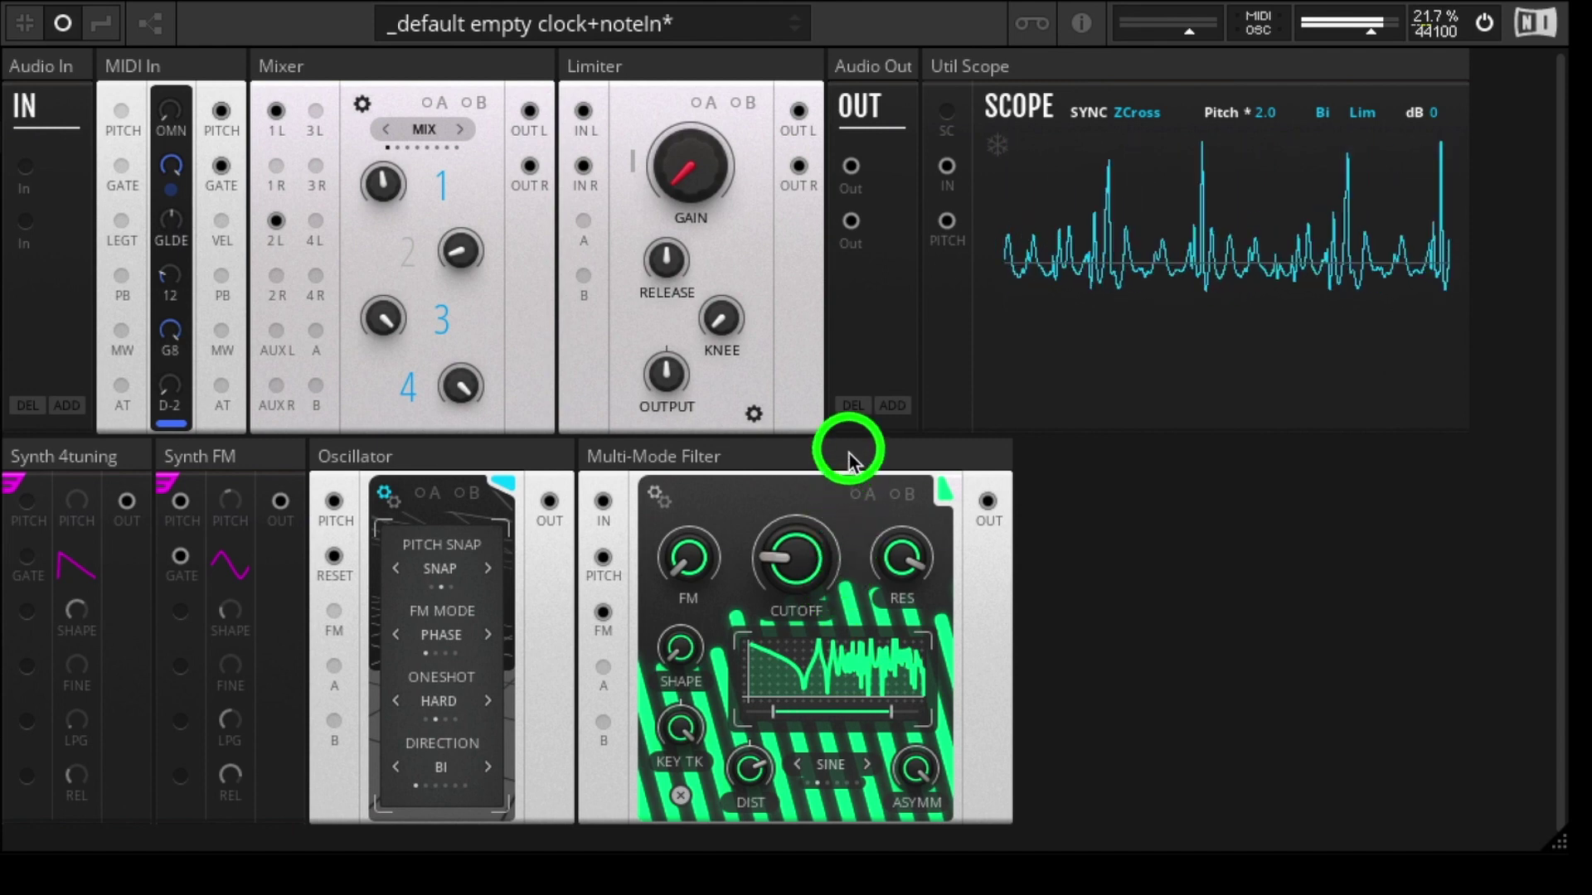
pyautogui.moveTo(853, 381); pyautogui.dragTo(853, 380)
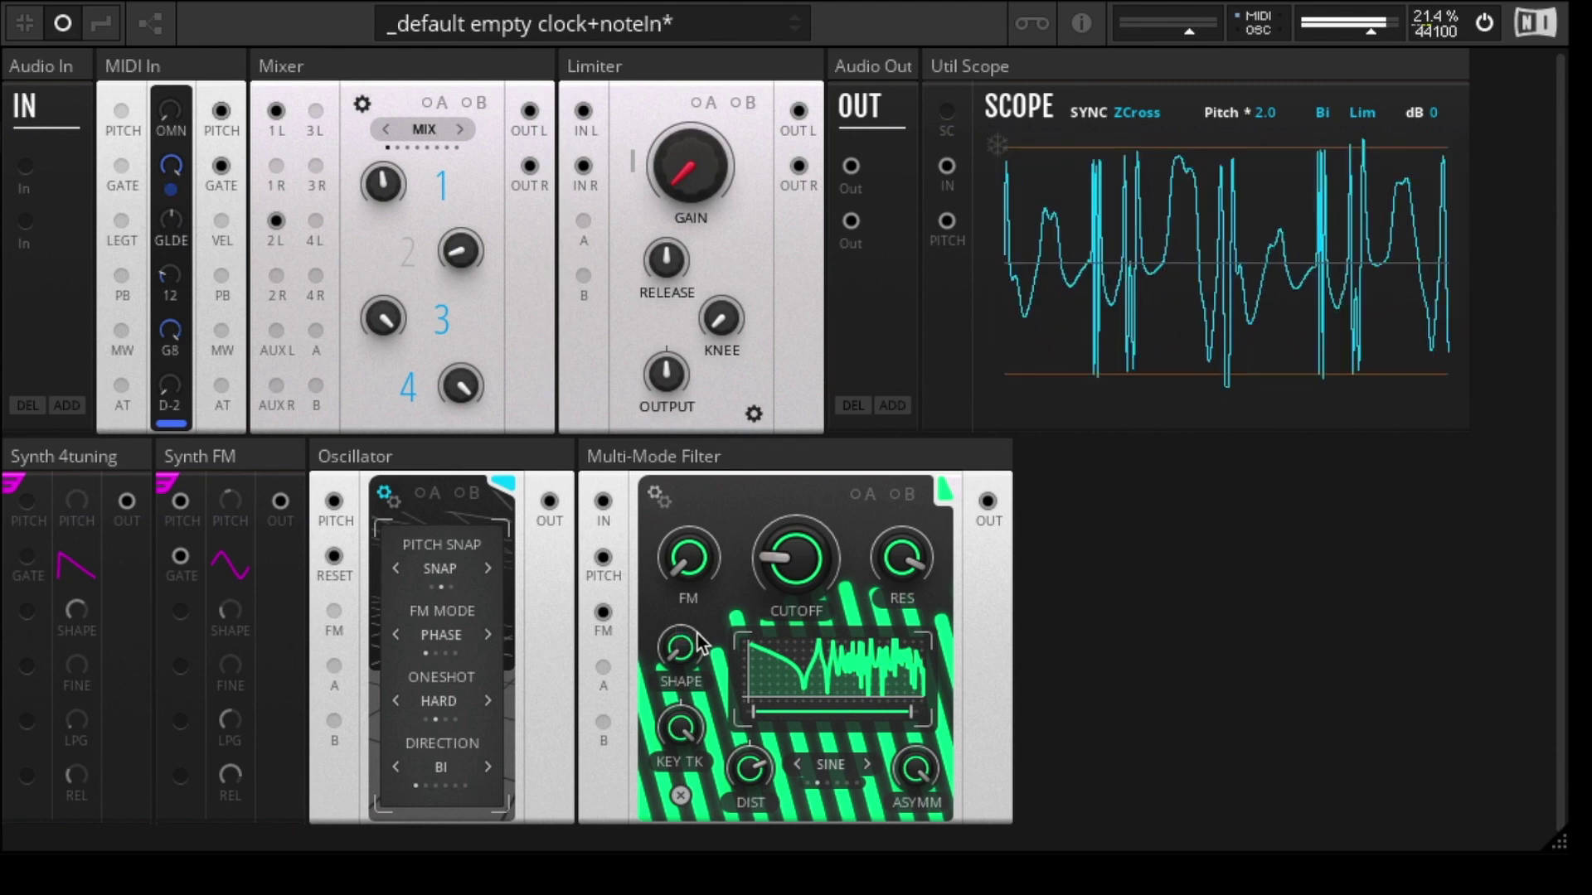
pyautogui.moveTo(742, 779)
pyautogui.mouseDown()
pyautogui.moveTo(753, 824)
pyautogui.moveTo(750, 773)
pyautogui.mouseUp()
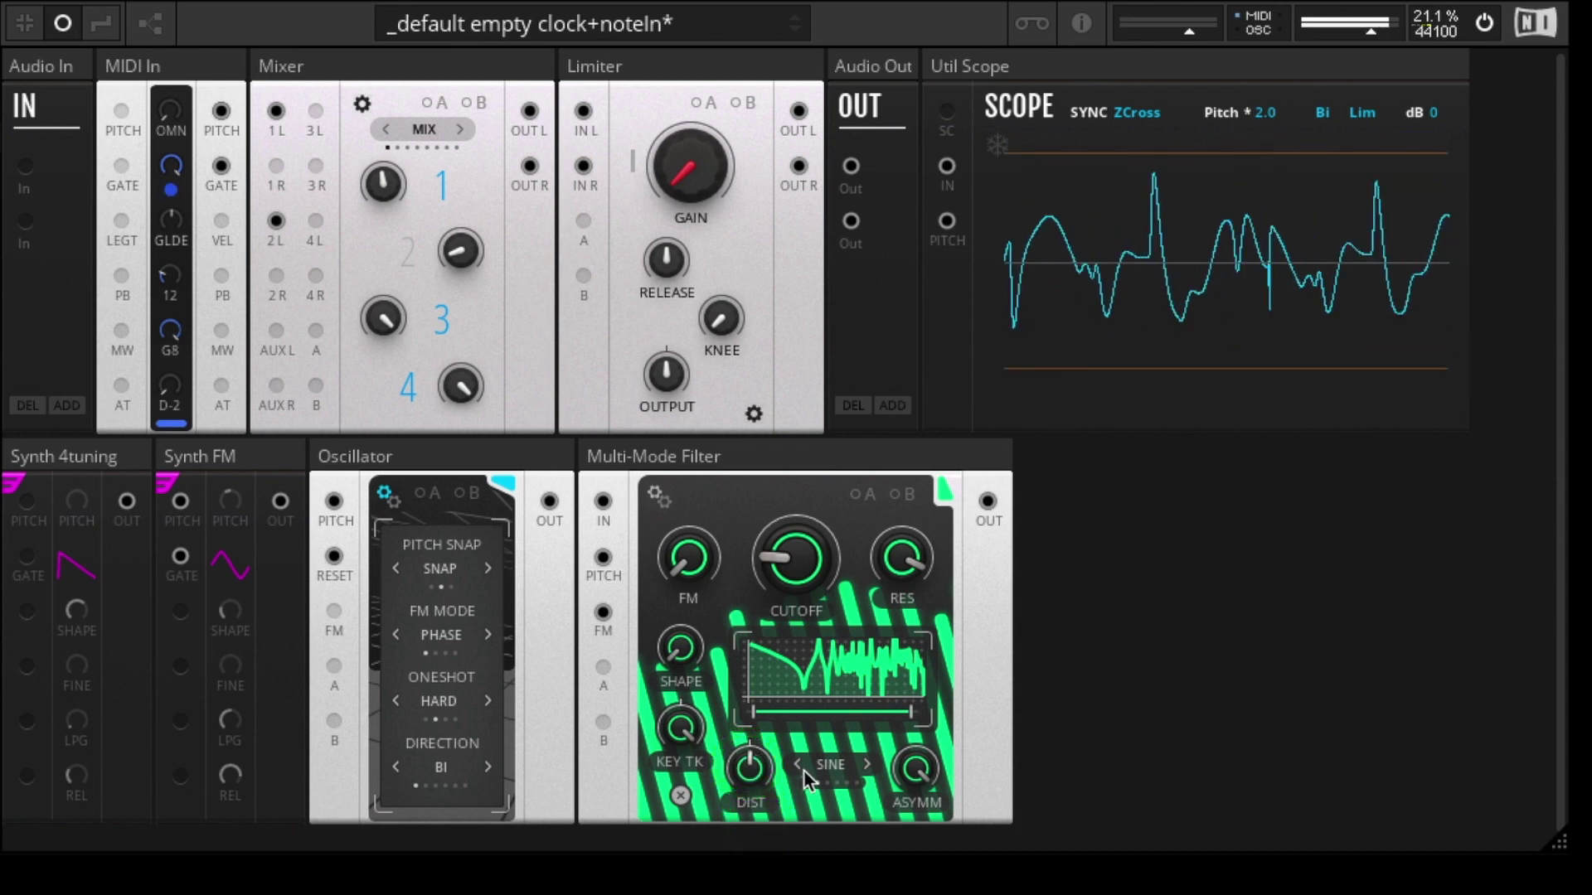
# - Set the filter's asymmetry to 0, and switch the distortion mode back to SAT
pyautogui.moveTo(916, 772); pyautogui.dragTo(916, 825)
pyautogui.moveTo(940, 761); pyautogui.dragTo(923, 518)
pyautogui.moveTo(928, 730); pyautogui.dragTo(908, 779)
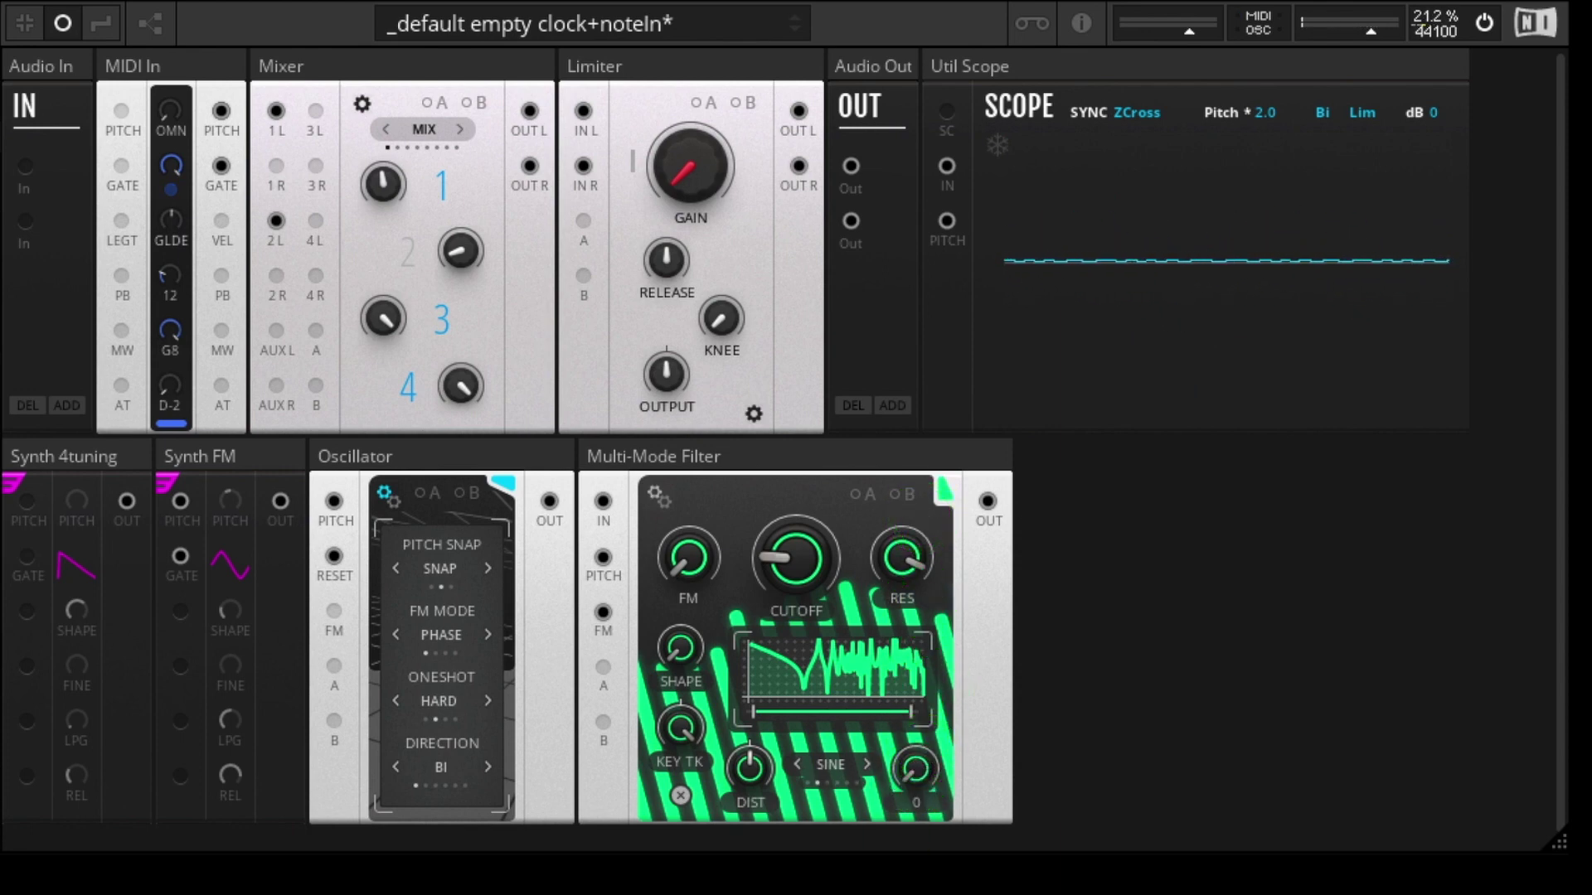
pyautogui.click(798, 767)
pyautogui.click(797, 766)
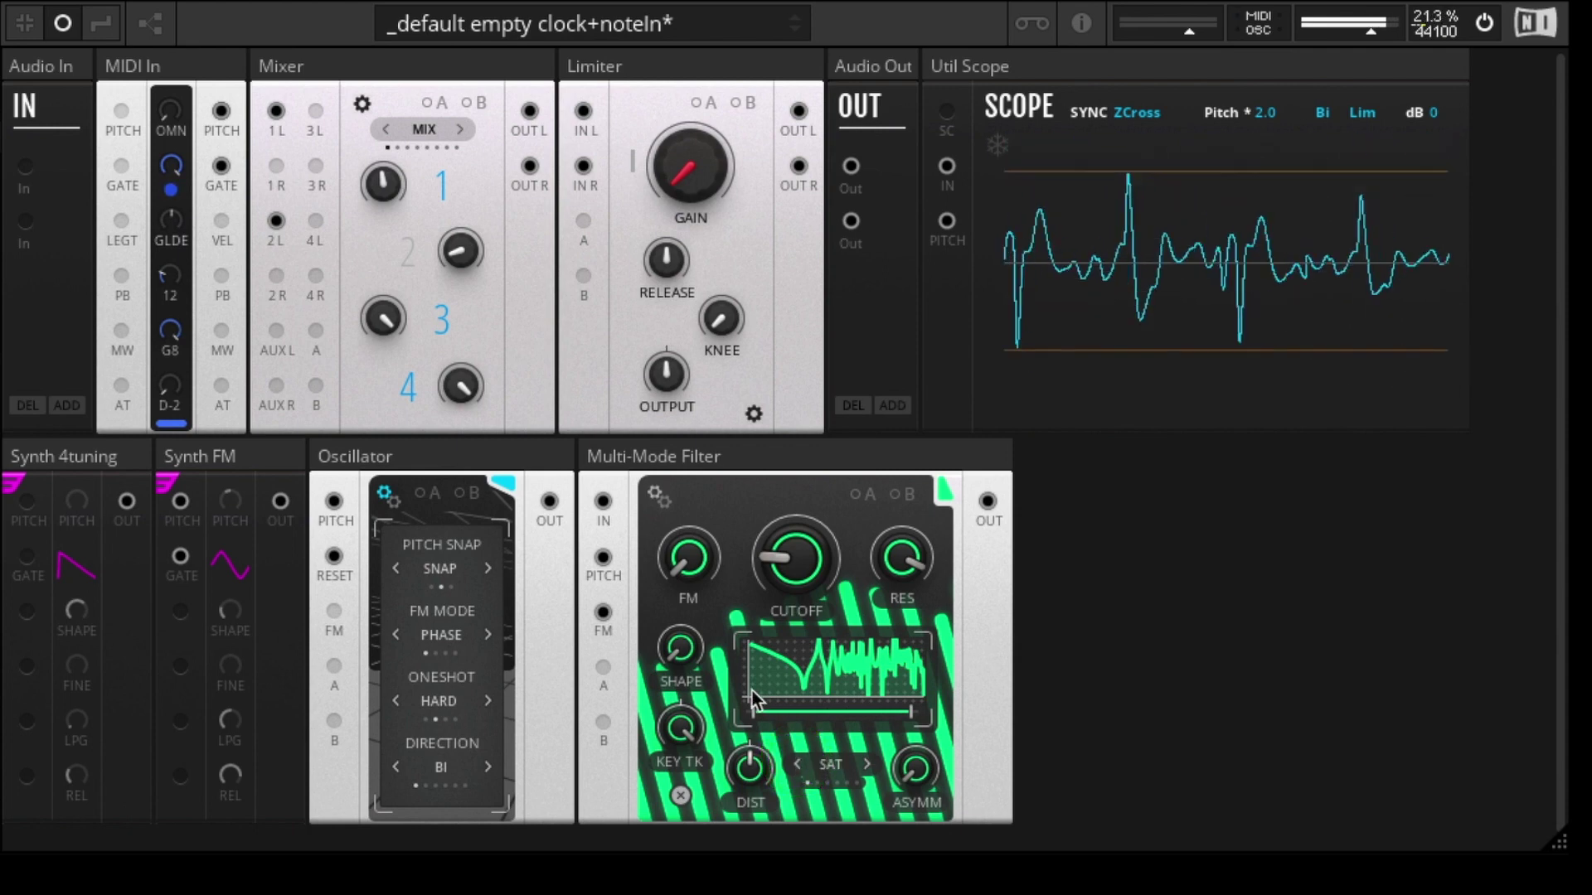
# - Check the filter's model slots, raise the shape to 1.44 between Comb Filt and Notch 2, and reduce the resonance
pyautogui.moveTo(799, 595)
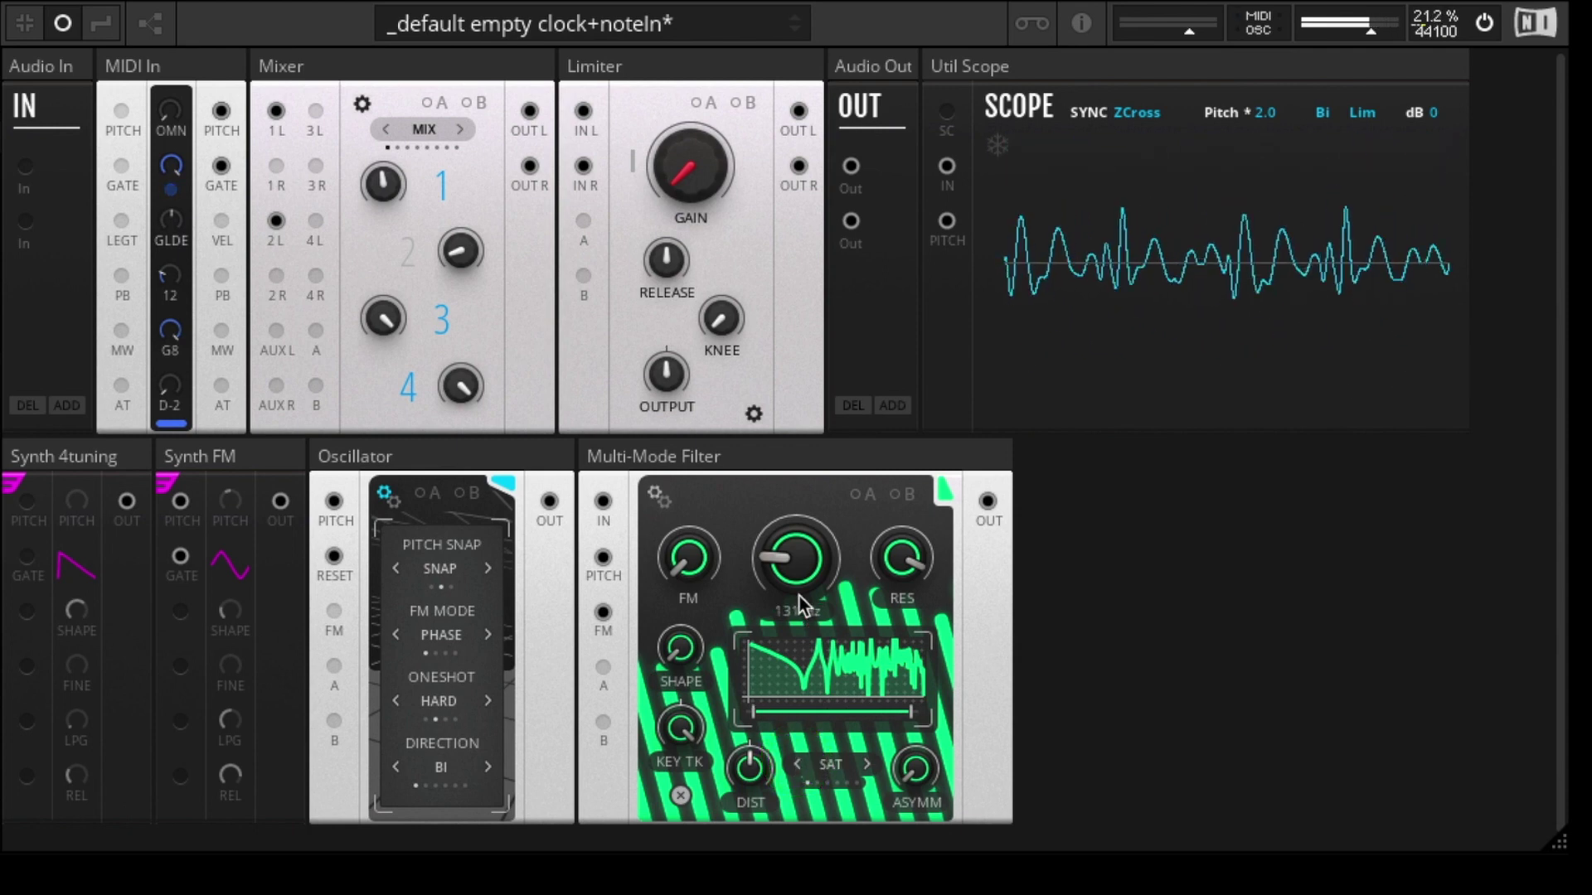
pyautogui.click(658, 496)
pyautogui.click(658, 496)
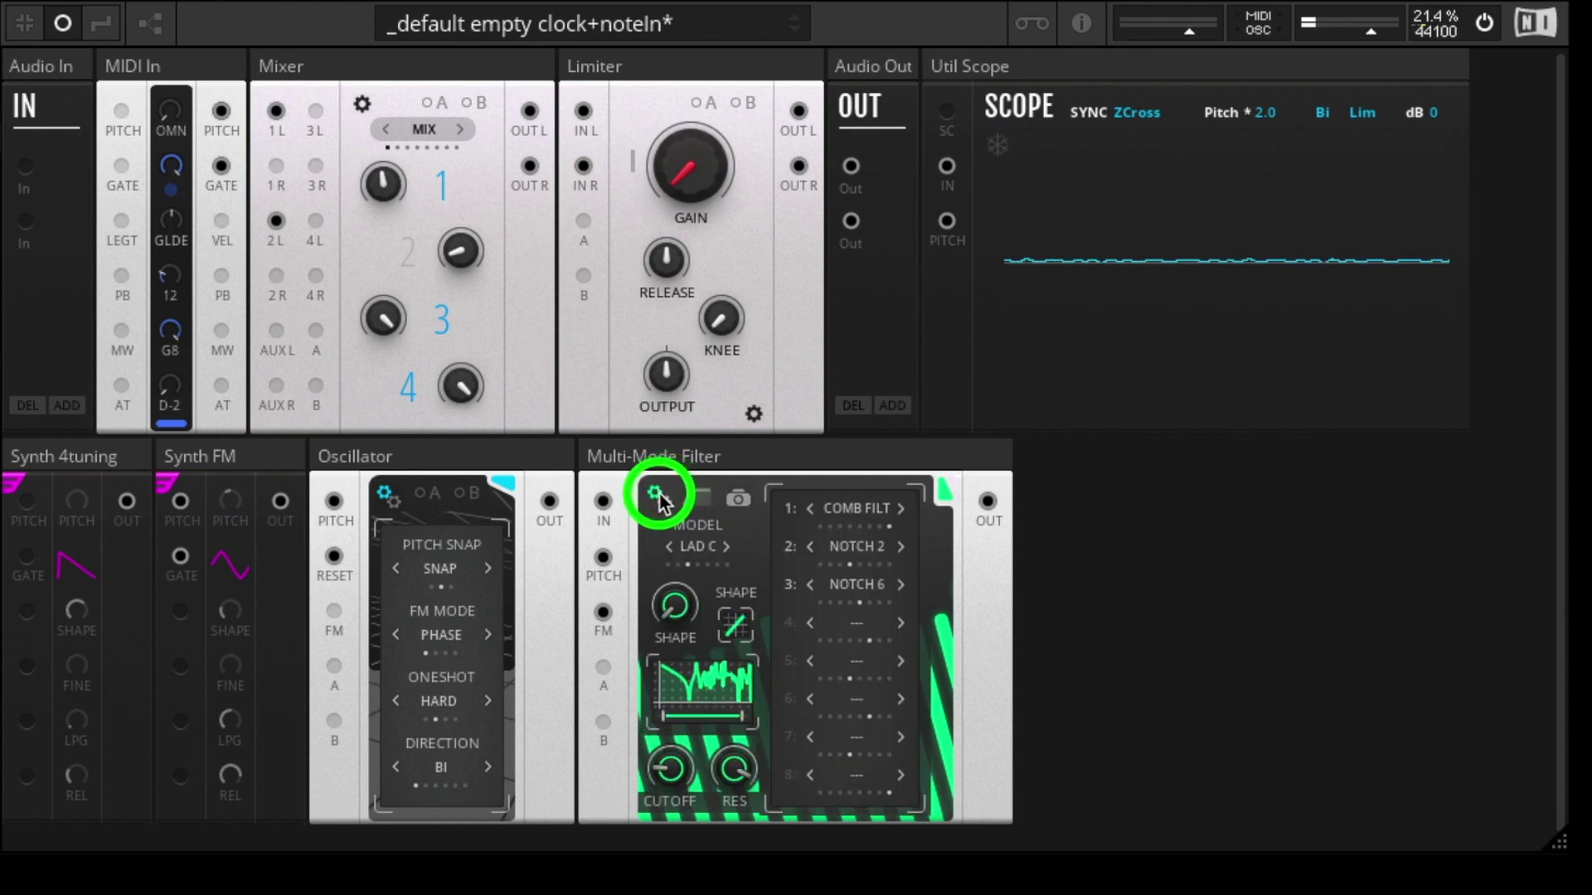
pyautogui.click(683, 643)
pyautogui.moveTo(683, 642); pyautogui.dragTo(687, 591)
pyautogui.moveTo(902, 557); pyautogui.dragTo(896, 649)
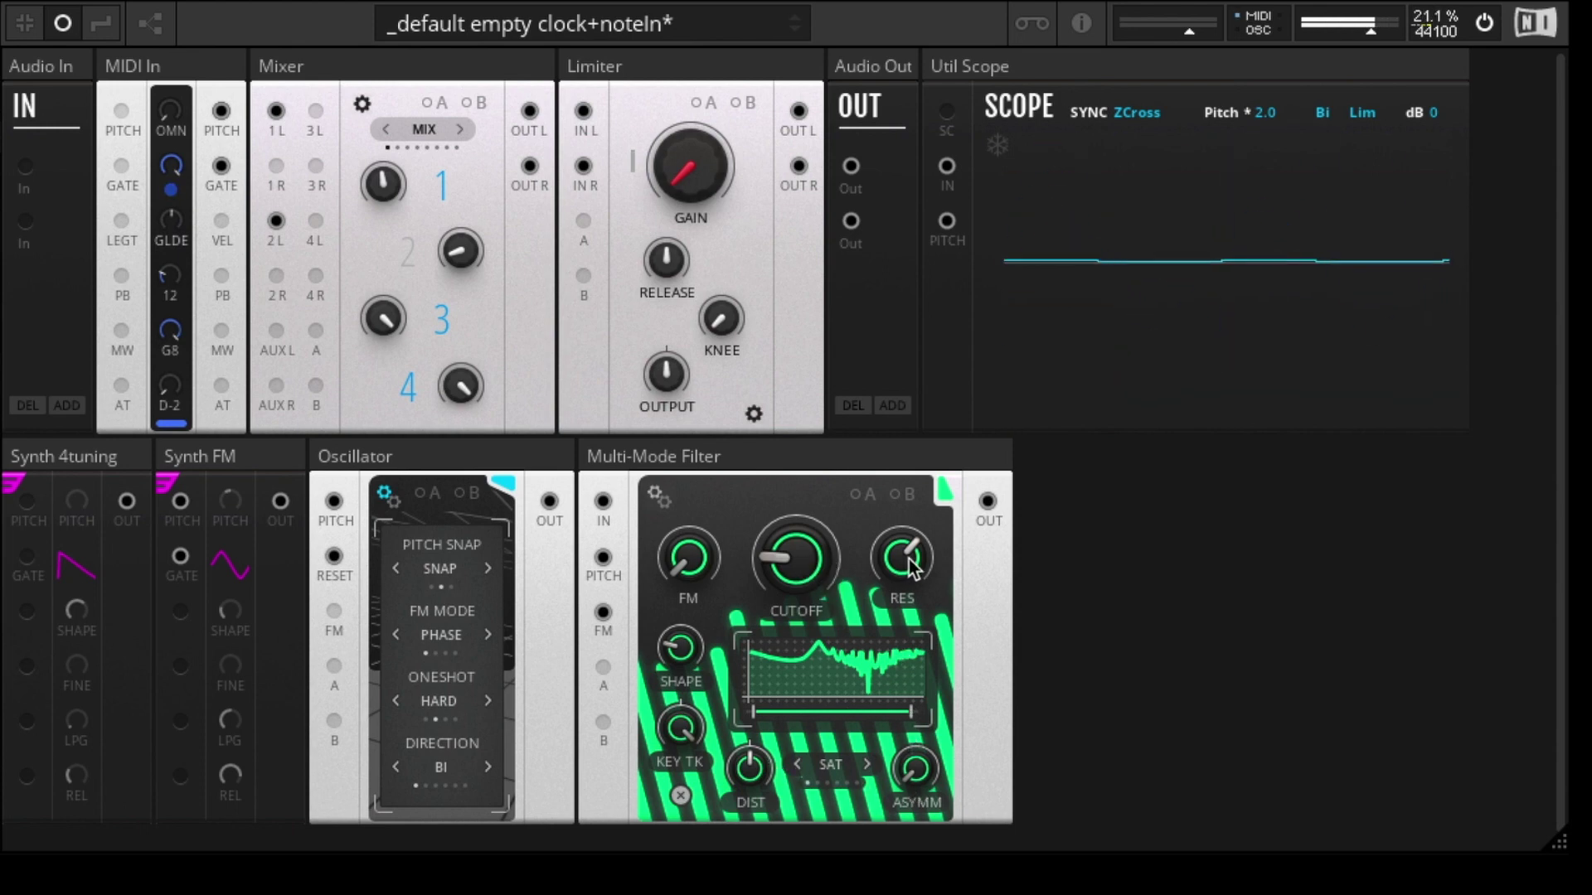
pyautogui.moveTo(918, 522); pyautogui.dragTo(925, 528)
# - Raise the filter's shape to its midpoint at Notch 2, checking the position against the model slots
pyautogui.click(689, 643)
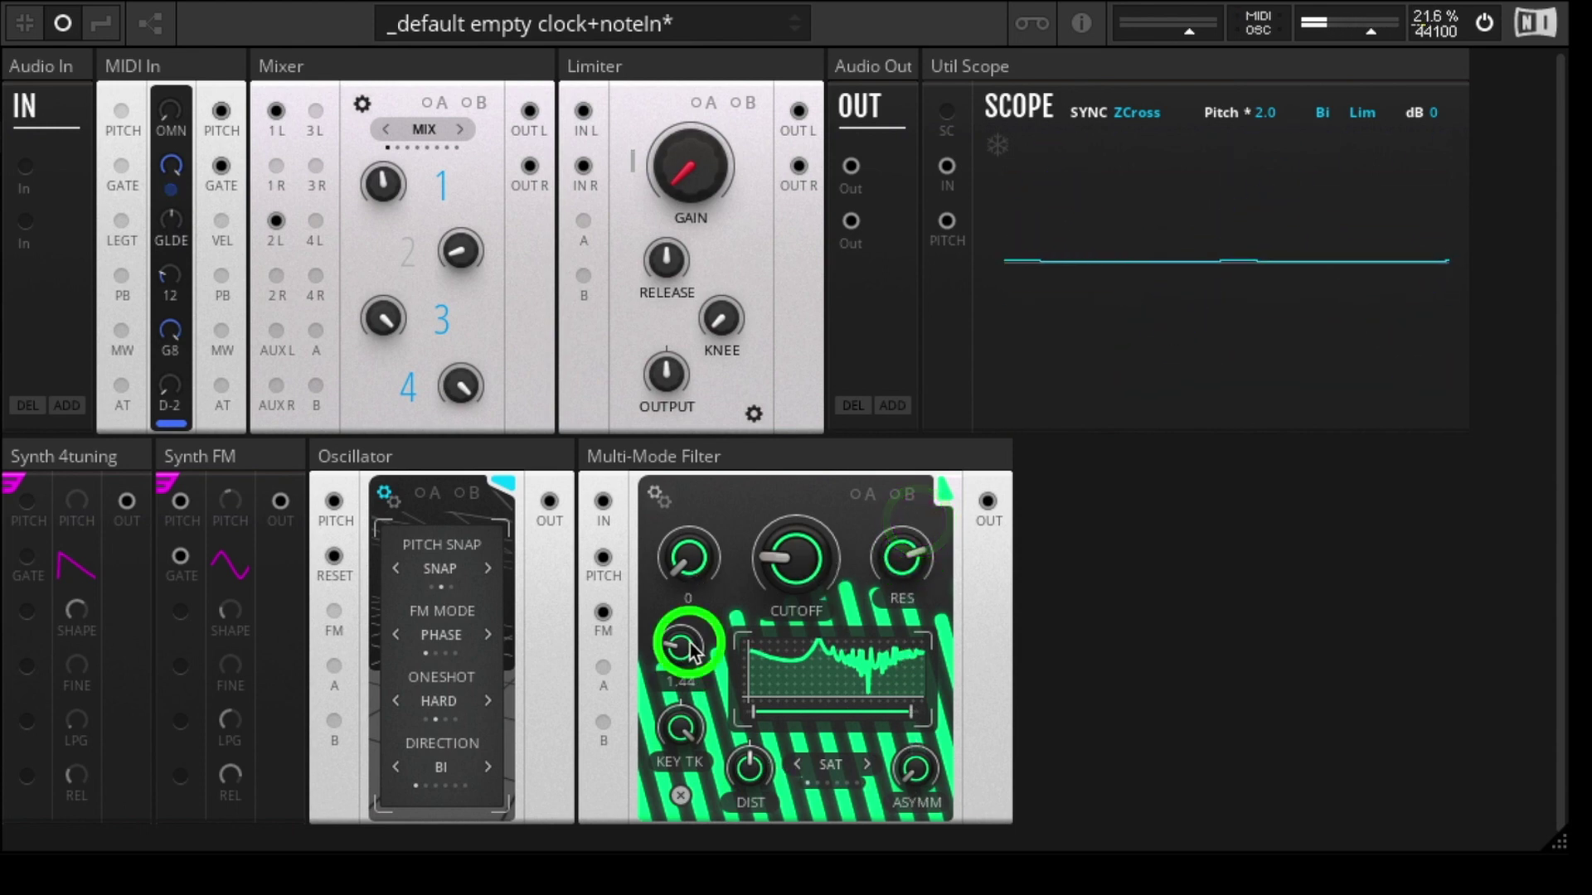
pyautogui.moveTo(693, 646); pyautogui.dragTo(696, 617)
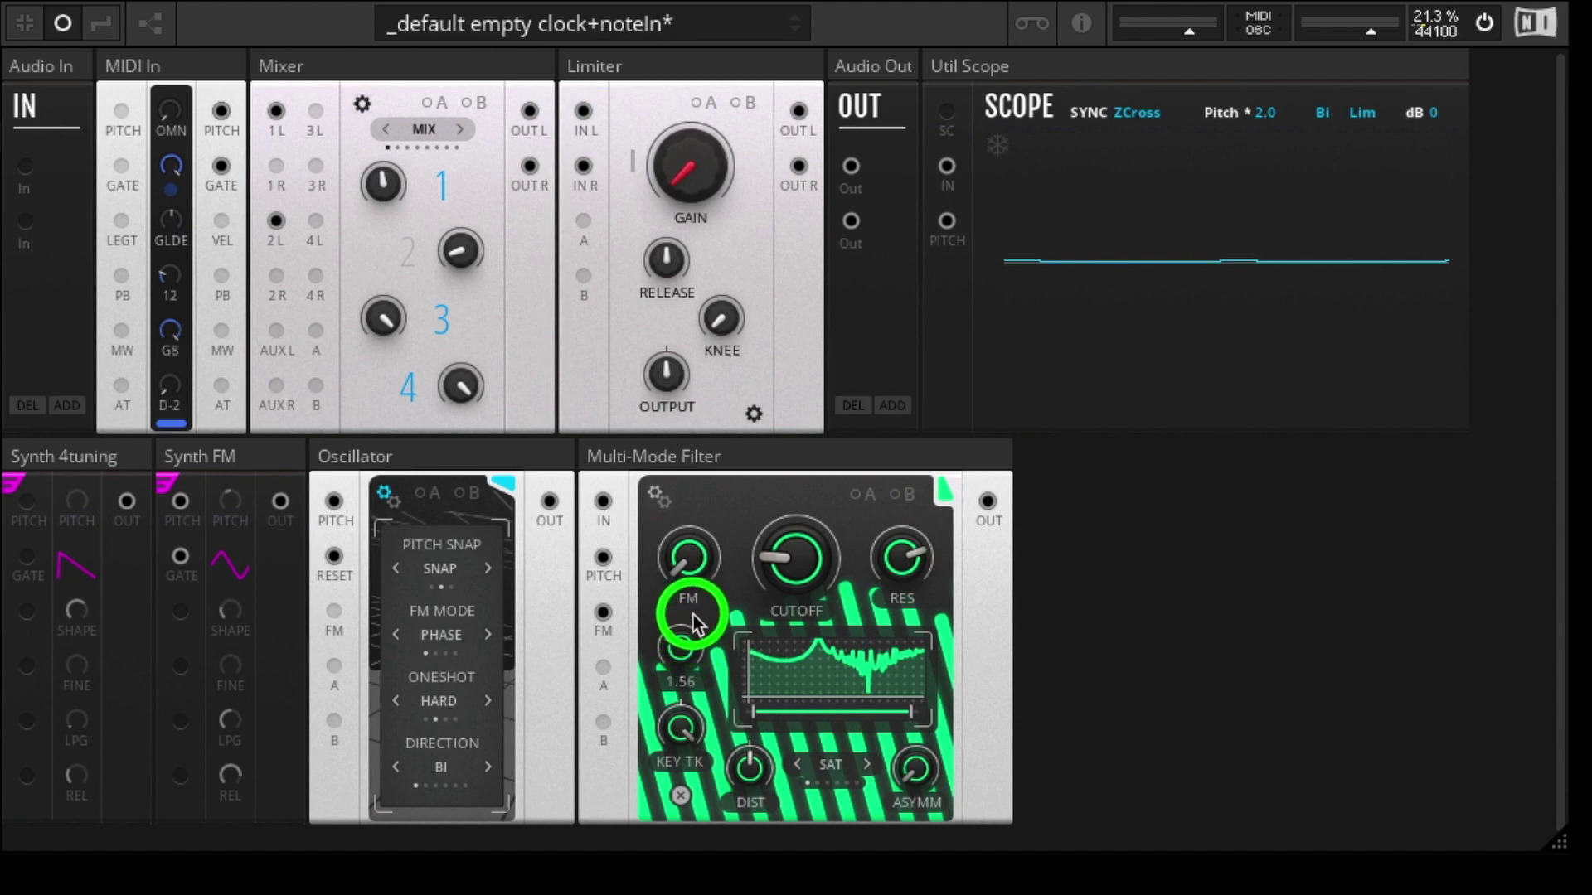
pyautogui.click(703, 688)
pyautogui.moveTo(702, 688); pyautogui.dragTo(664, 690)
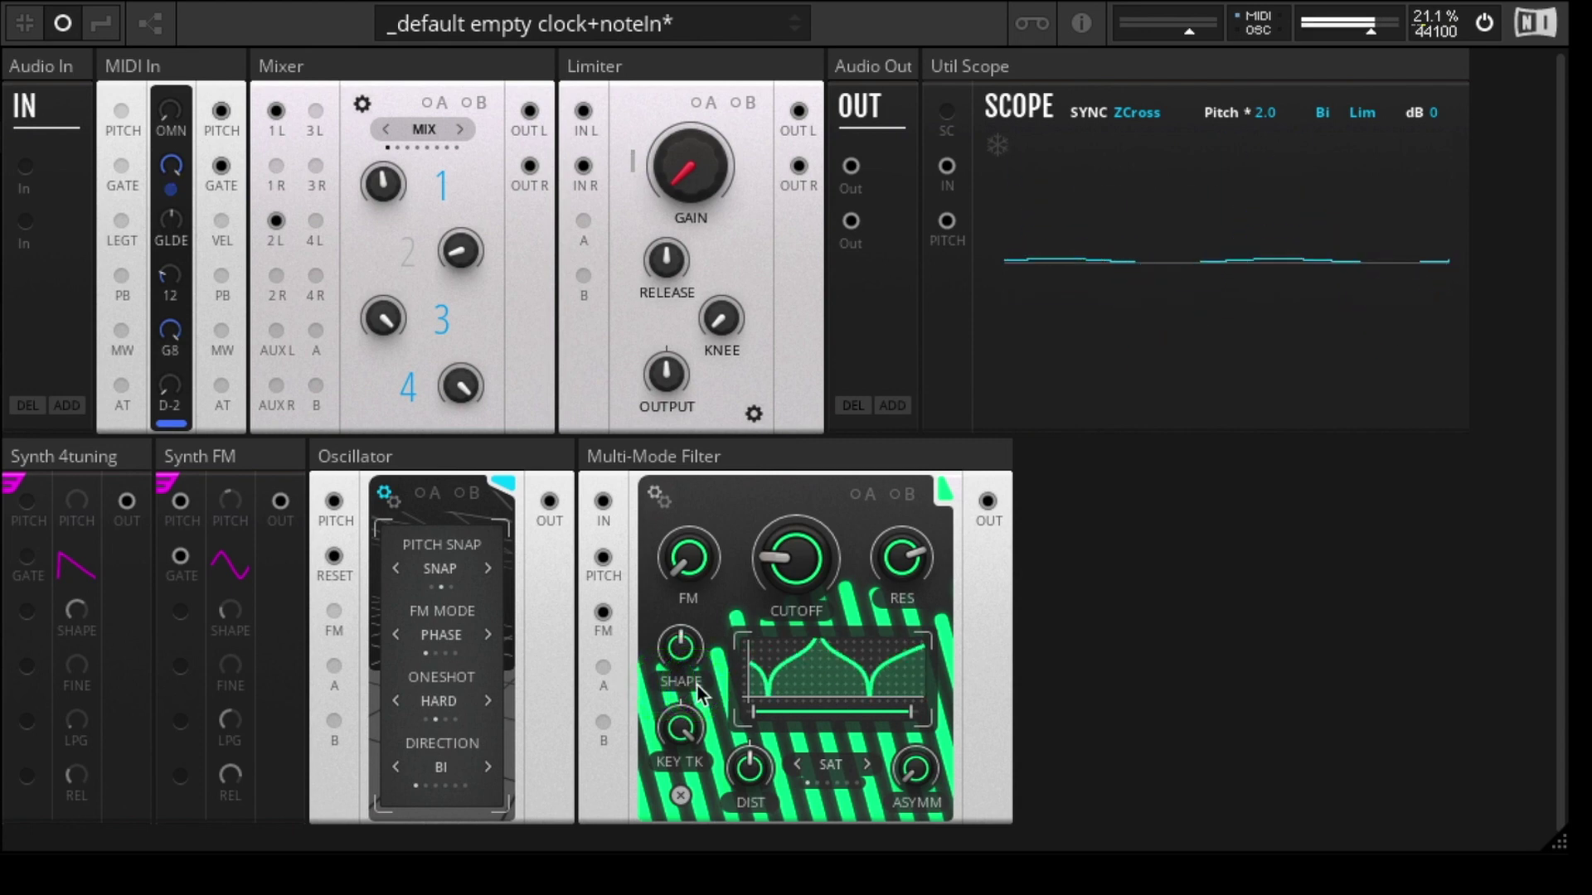
pyautogui.click(659, 497)
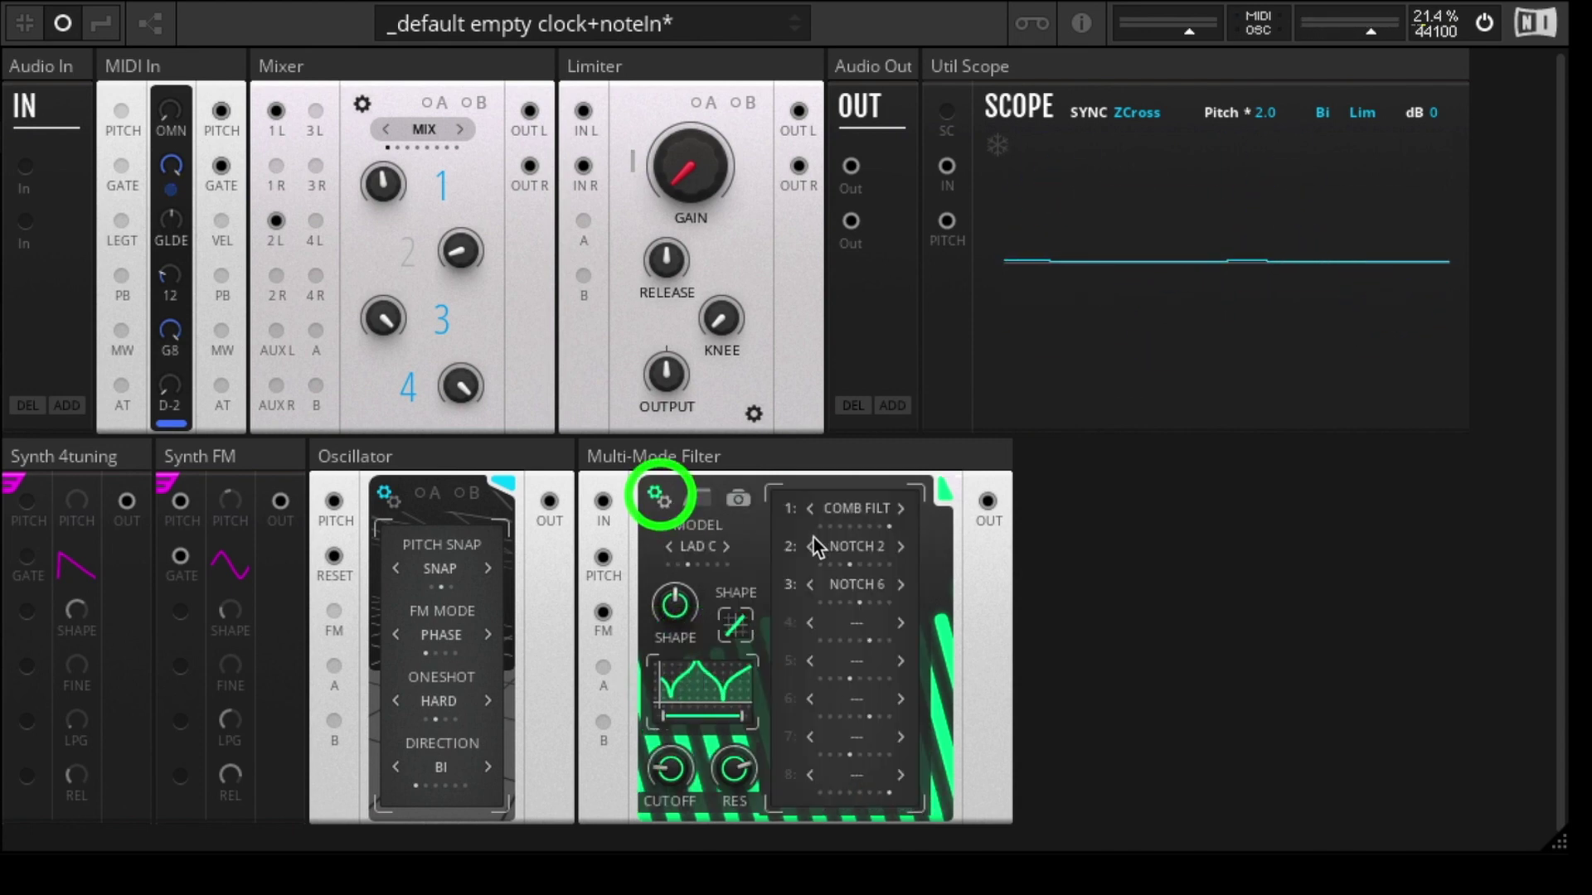
pyautogui.click(659, 504)
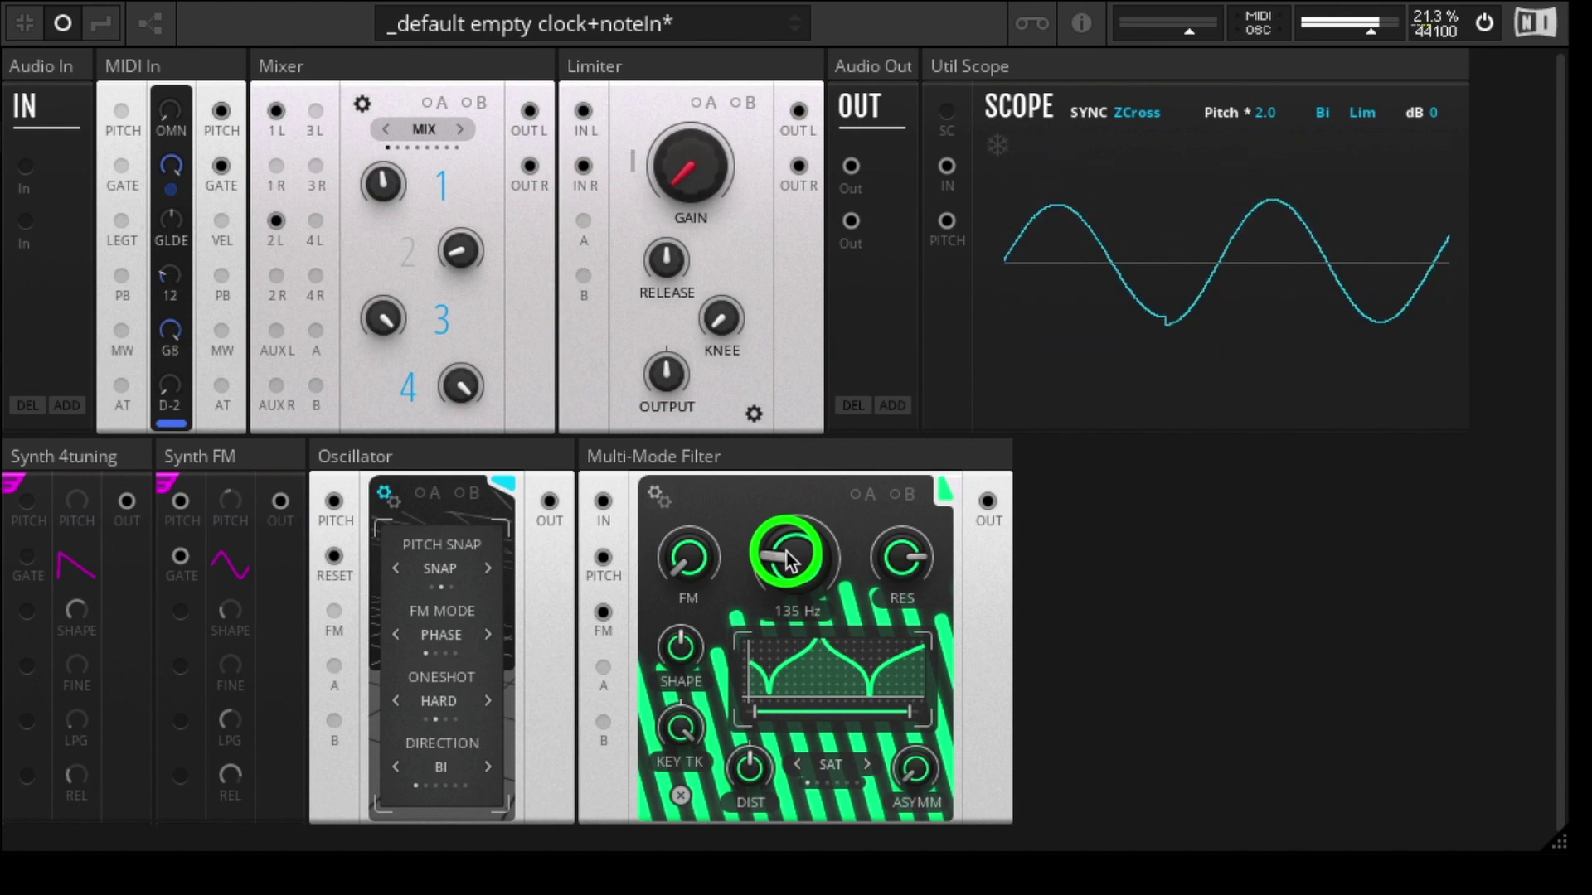
# - Raise the filter's shape to 2.63, between Notch 2 and Notch 6, checking the position against the model slots
pyautogui.moveTo(786, 559); pyautogui.dragTo(788, 562)
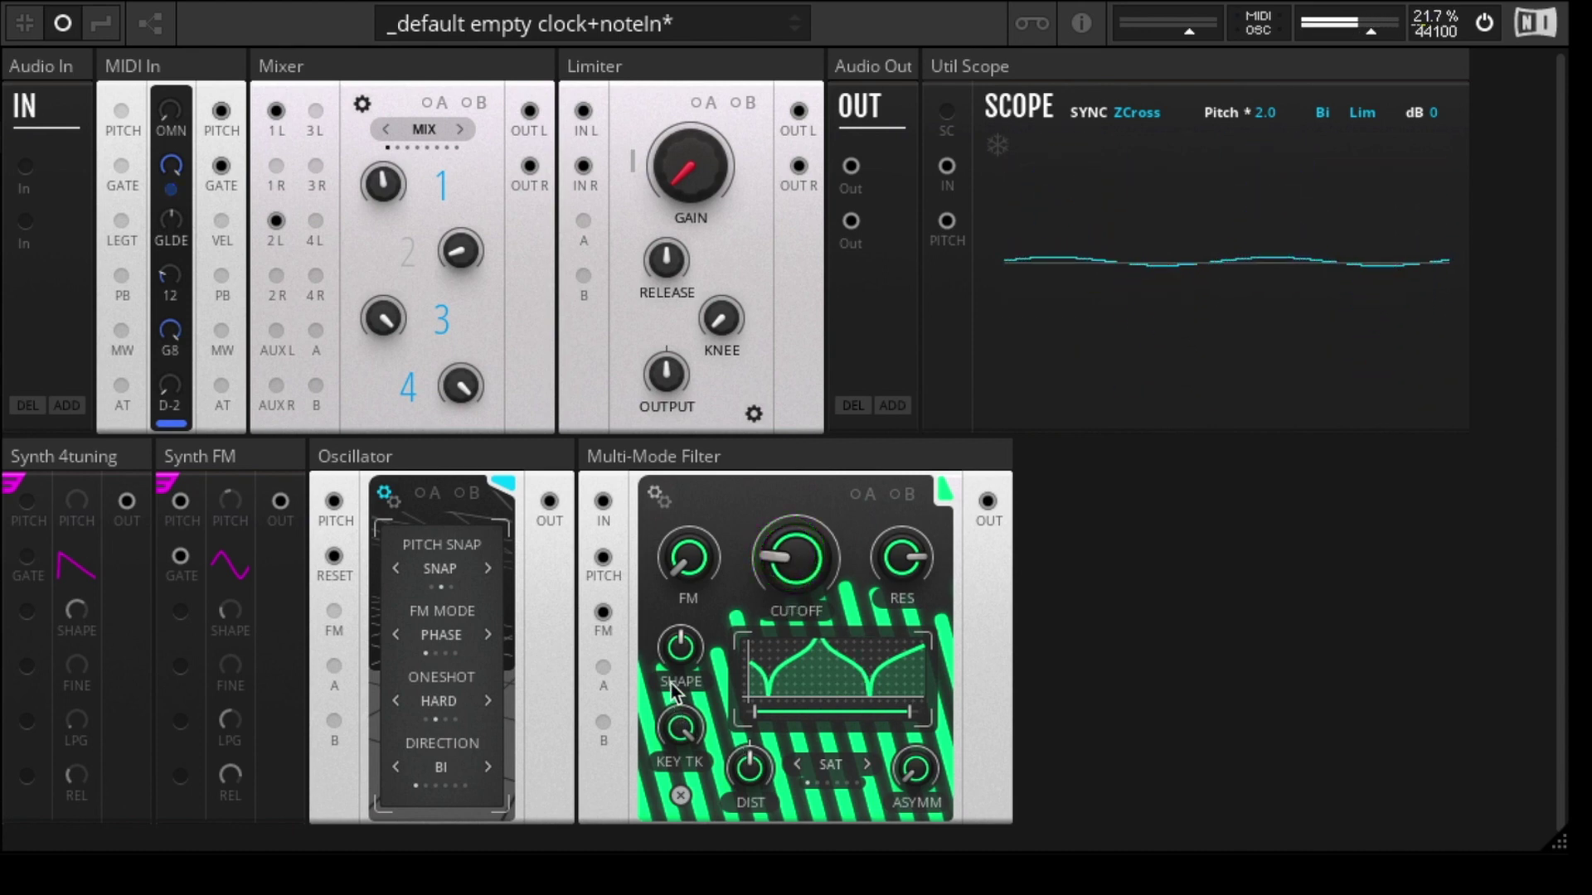
pyautogui.moveTo(680, 648); pyautogui.dragTo(680, 631)
pyautogui.moveTo(688, 551)
pyautogui.mouseDown()
pyautogui.moveTo(688, 506)
pyautogui.moveTo(693, 579)
pyautogui.mouseUp()
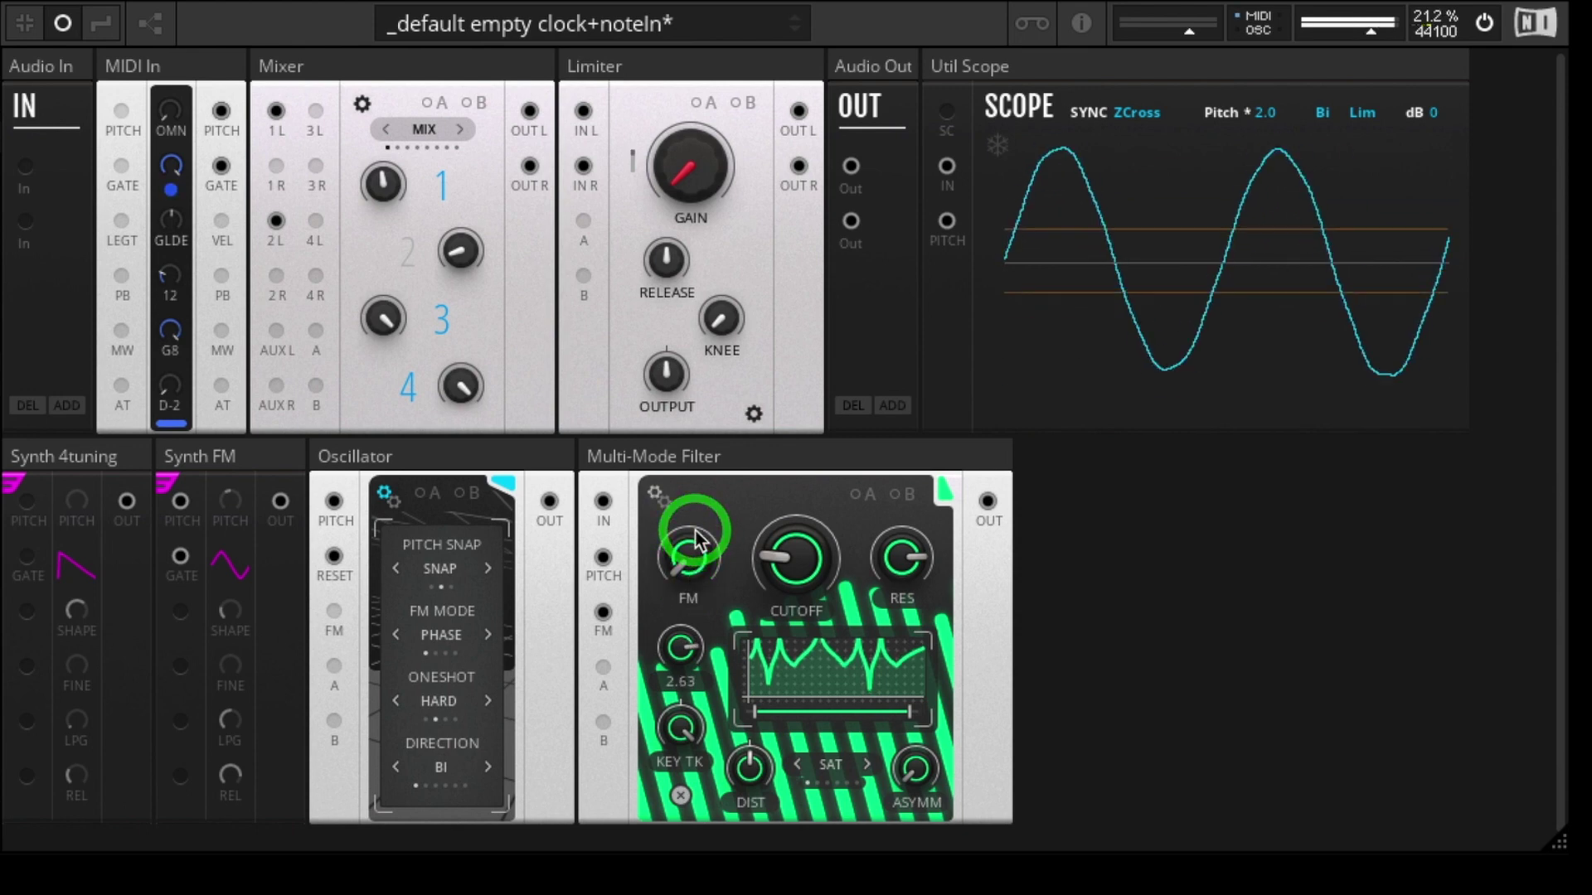
pyautogui.click(656, 496)
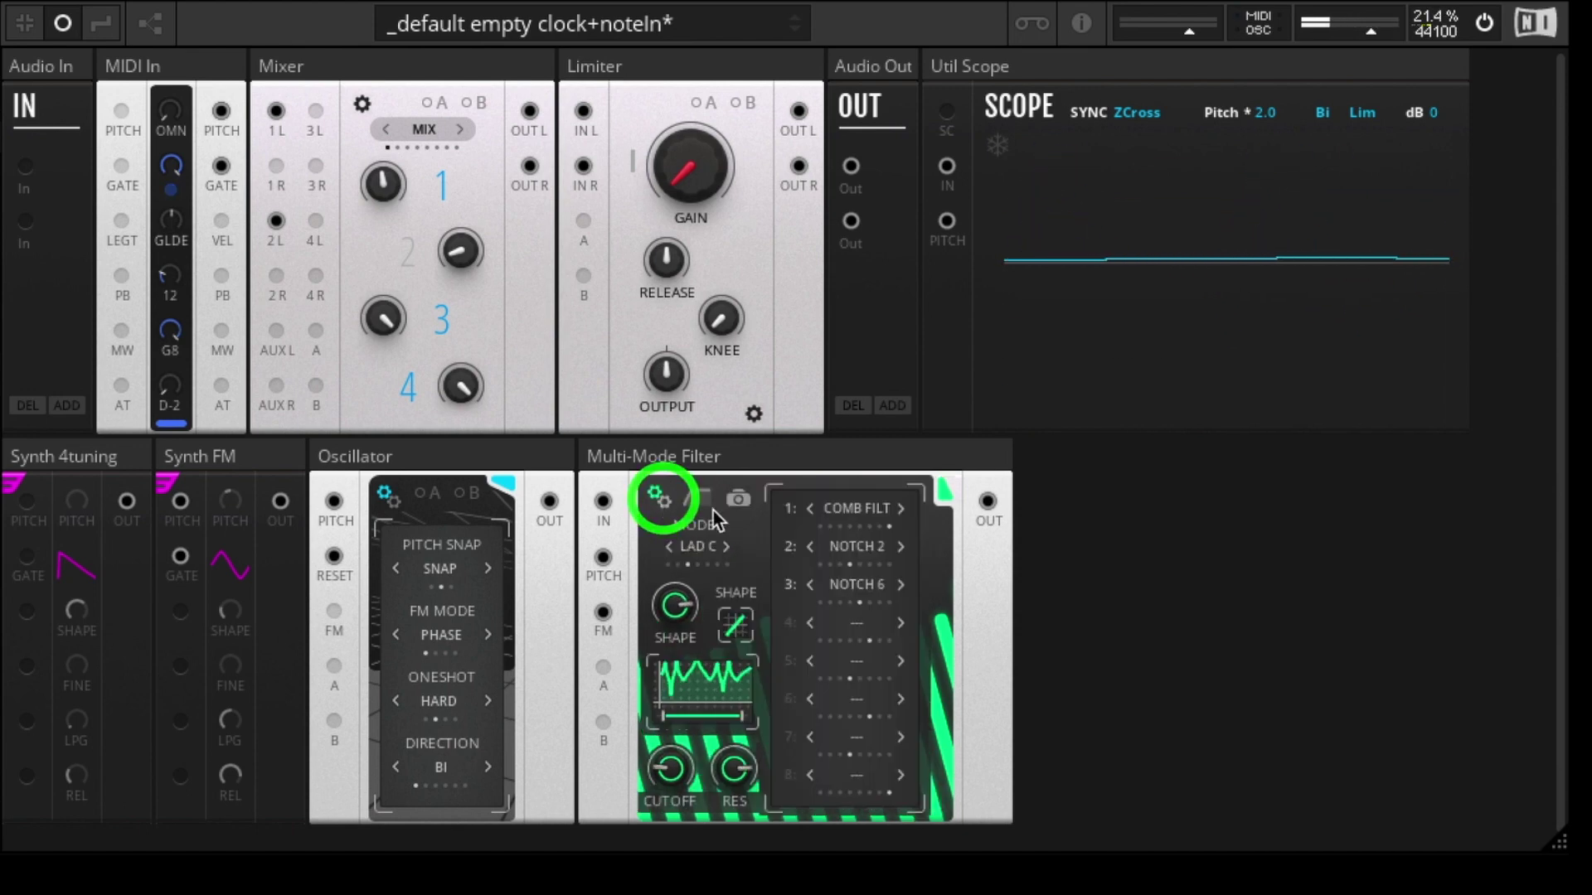
pyautogui.click(657, 496)
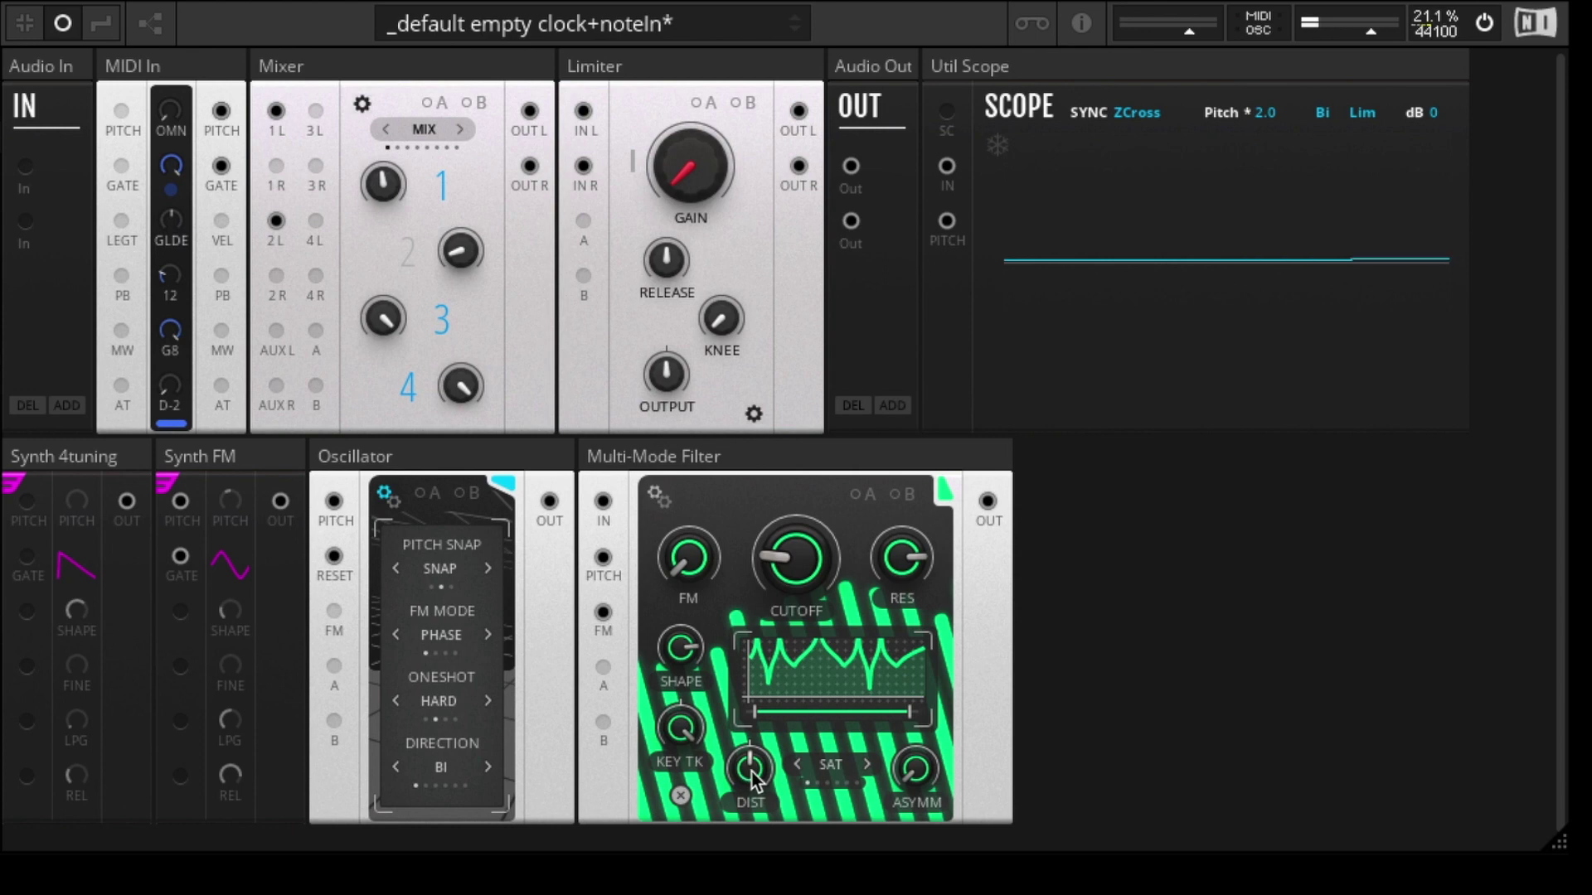
# - Set the filter's distortion amount to -53.1, and change the oscillator's waveform to a sawtooth
pyautogui.moveTo(750, 775); pyautogui.dragTo(746, 862)
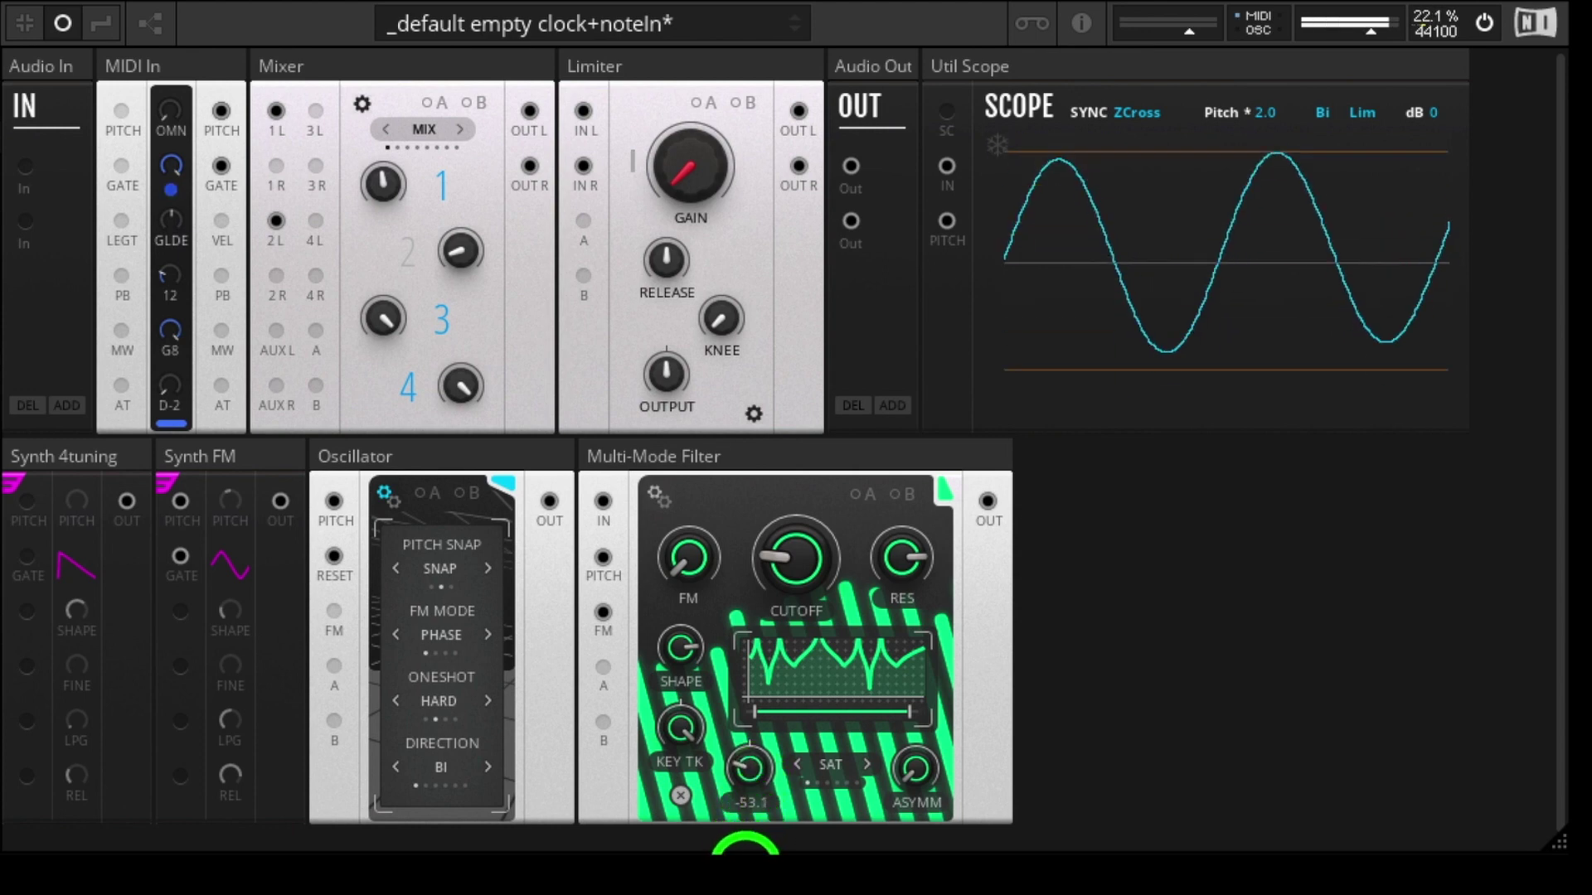
pyautogui.click(386, 497)
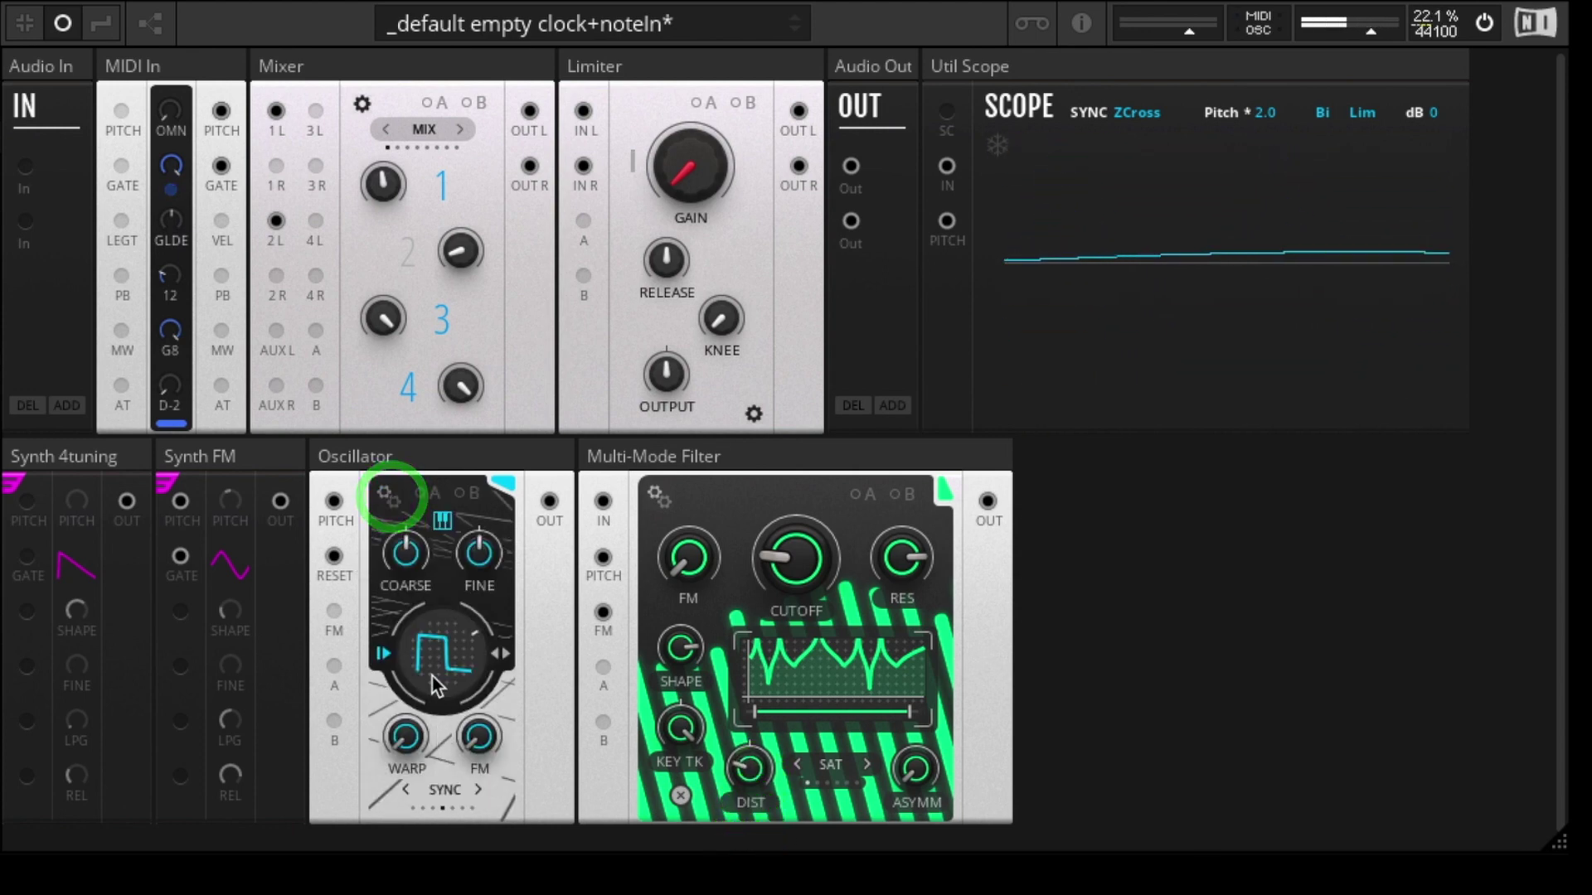
pyautogui.moveTo(446, 652); pyautogui.dragTo(441, 753)
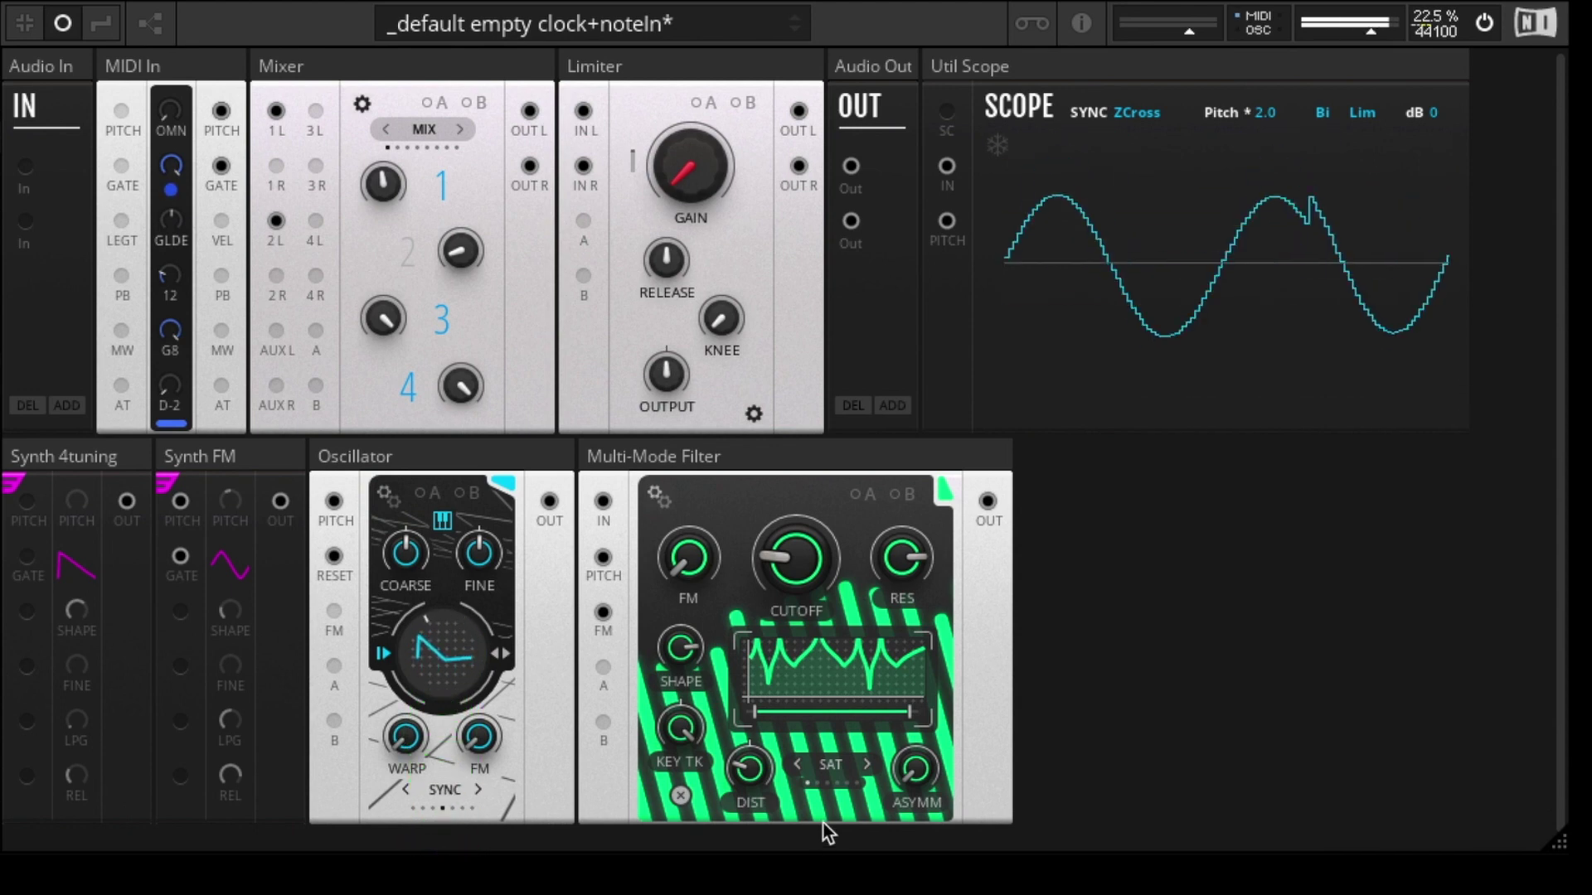
# - Narrow the filter's spread to about half of the response curve's width, and adjust the resonance around 83.2
pyautogui.moveTo(833, 710); pyautogui.dragTo(831, 844)
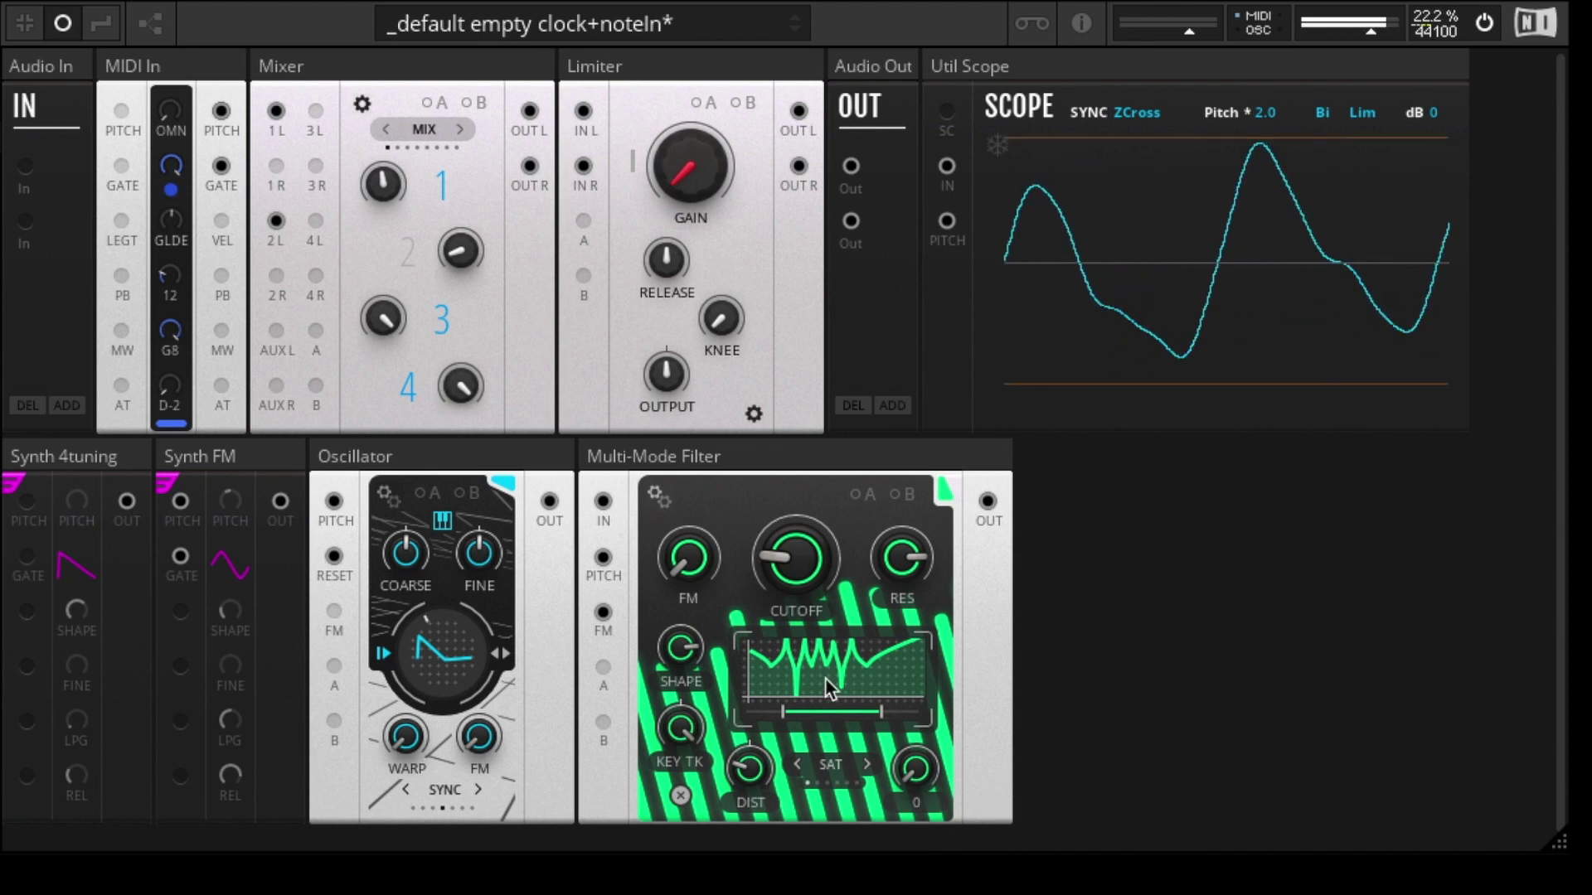
pyautogui.moveTo(901, 571); pyautogui.dragTo(894, 527)
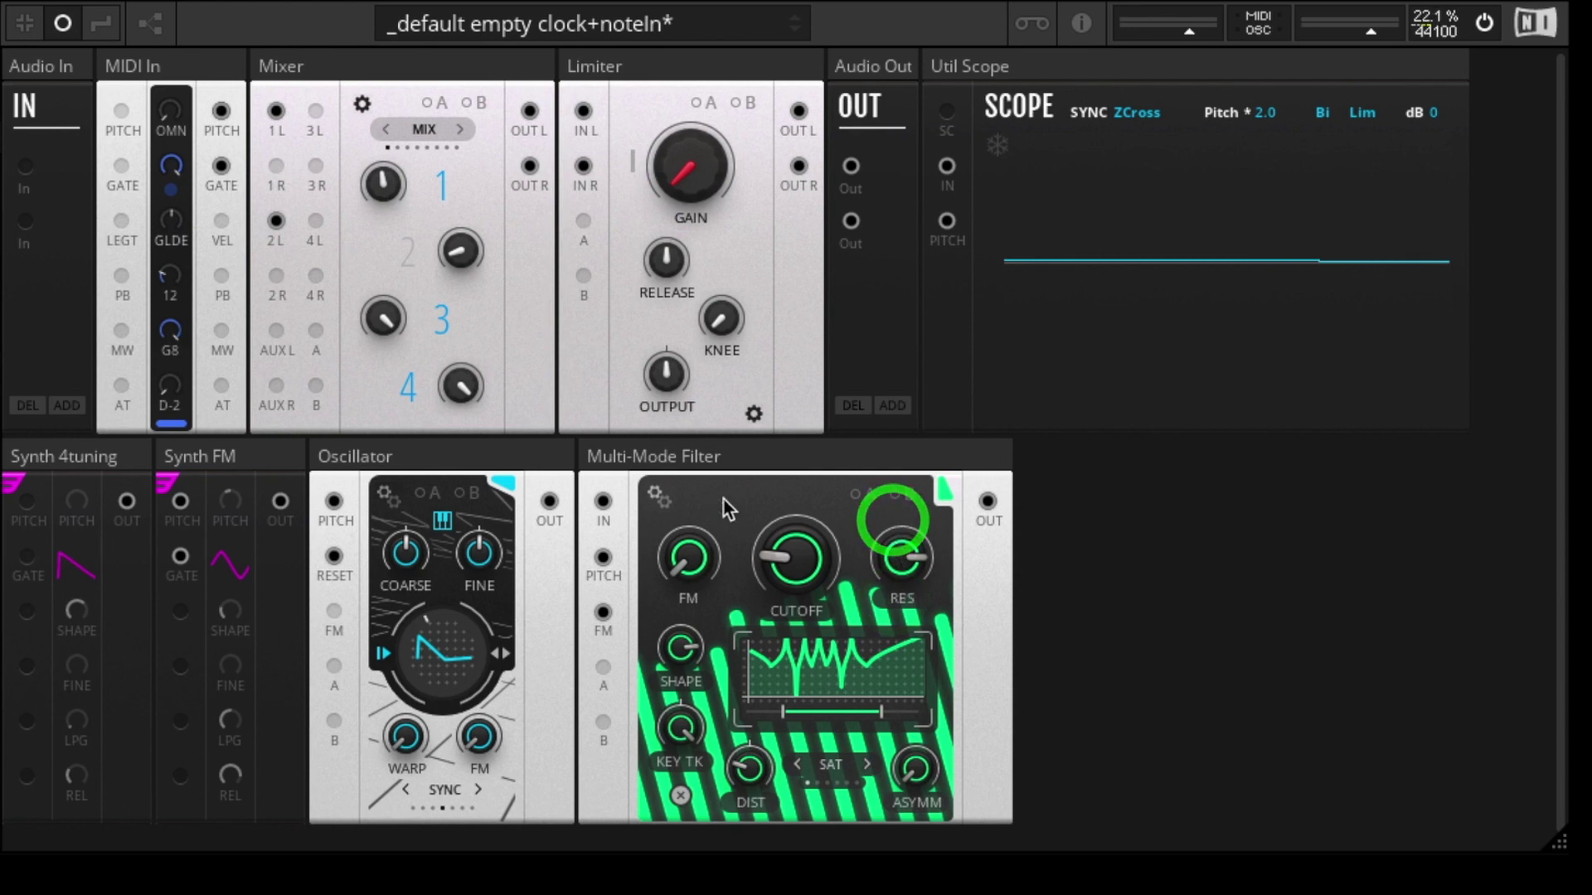
pyautogui.click(680, 744)
pyautogui.moveTo(922, 564)
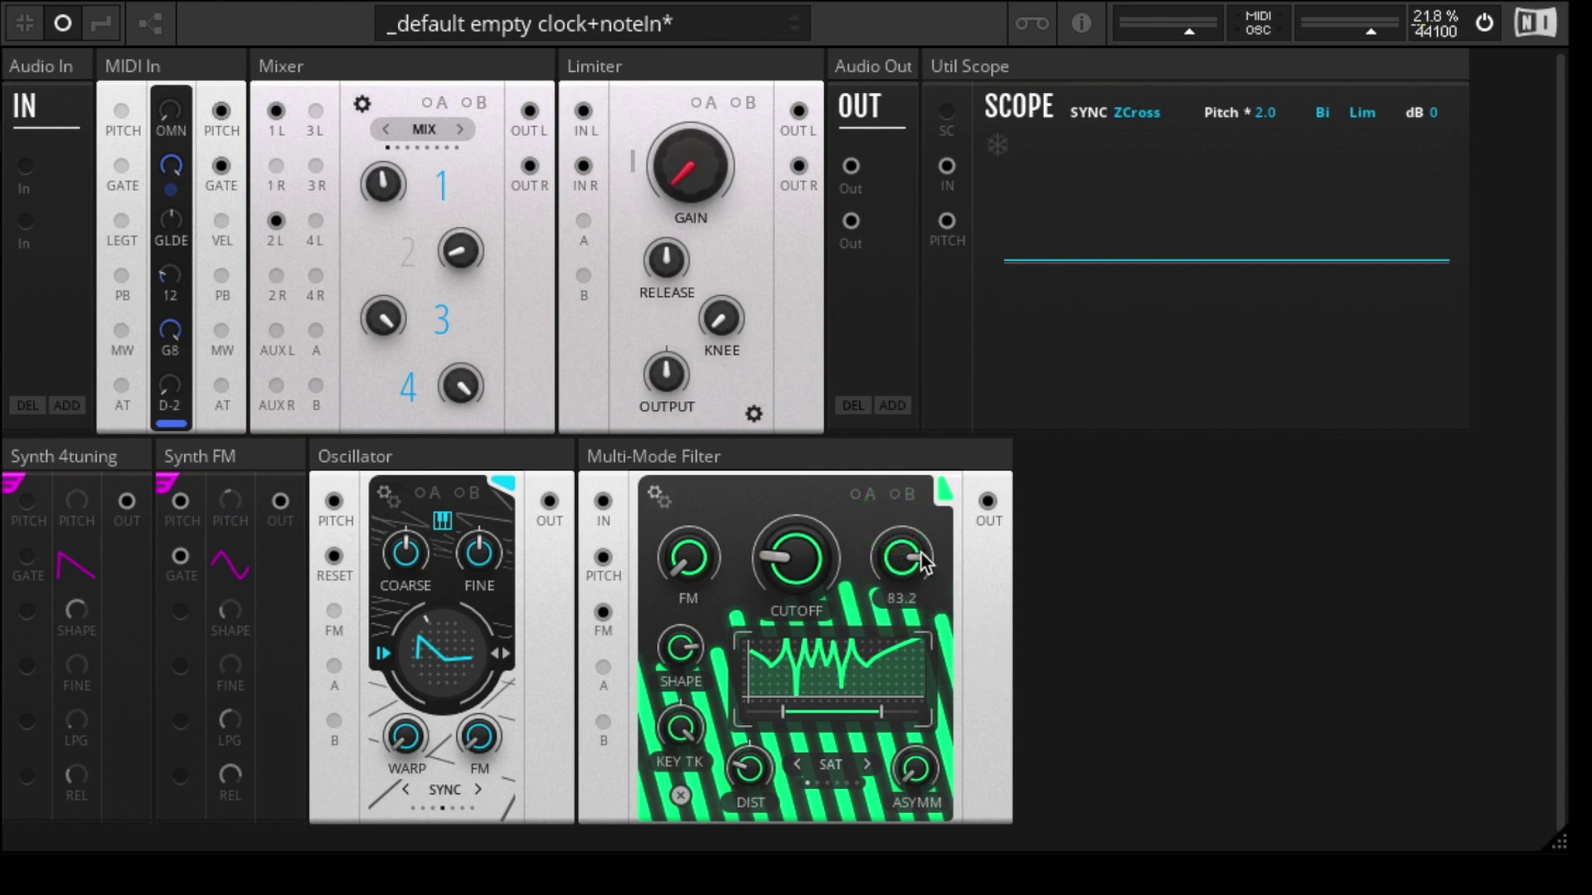
pyautogui.moveTo(909, 566)
pyautogui.mouseDown()
pyautogui.moveTo(910, 535)
pyautogui.moveTo(913, 610)
pyautogui.moveTo(918, 564)
pyautogui.mouseUp()
# - Narrow the filter's spread a little more, and raise the shape further toward Notch 6 with the cutoff at 133 Hz
pyautogui.moveTo(840, 721); pyautogui.dragTo(829, 786)
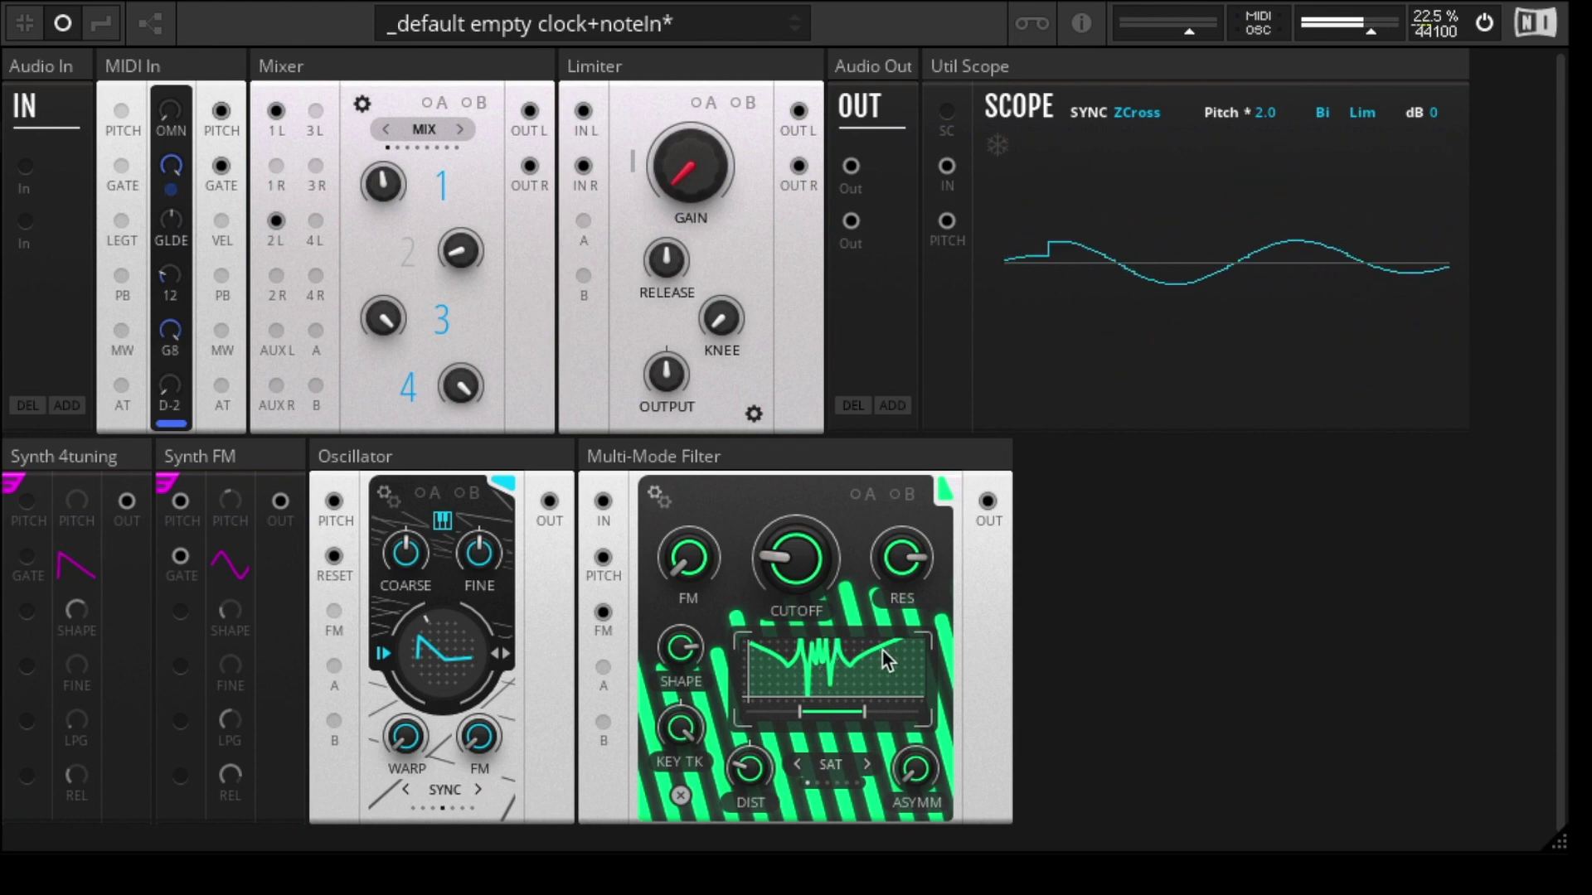
pyautogui.moveTo(846, 575); pyautogui.dragTo(841, 675)
pyautogui.moveTo(680, 650); pyautogui.dragTo(690, 619)
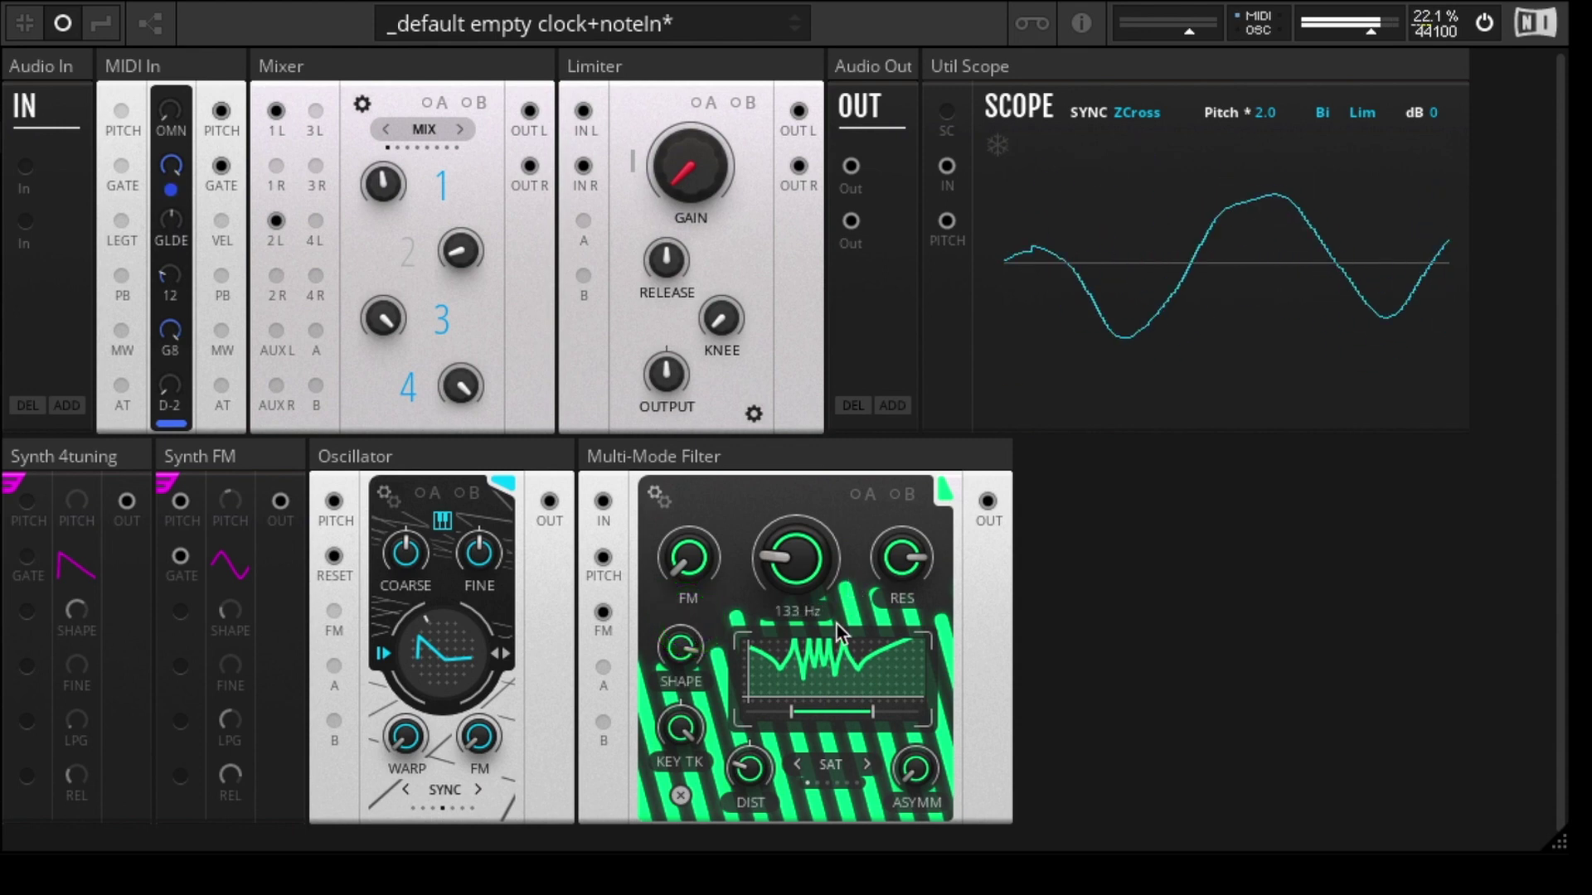
# - Change the third model slot from Notch 6 to Inv Notc 2, and lower the filter's shape and resonance slightly
pyautogui.click(659, 498)
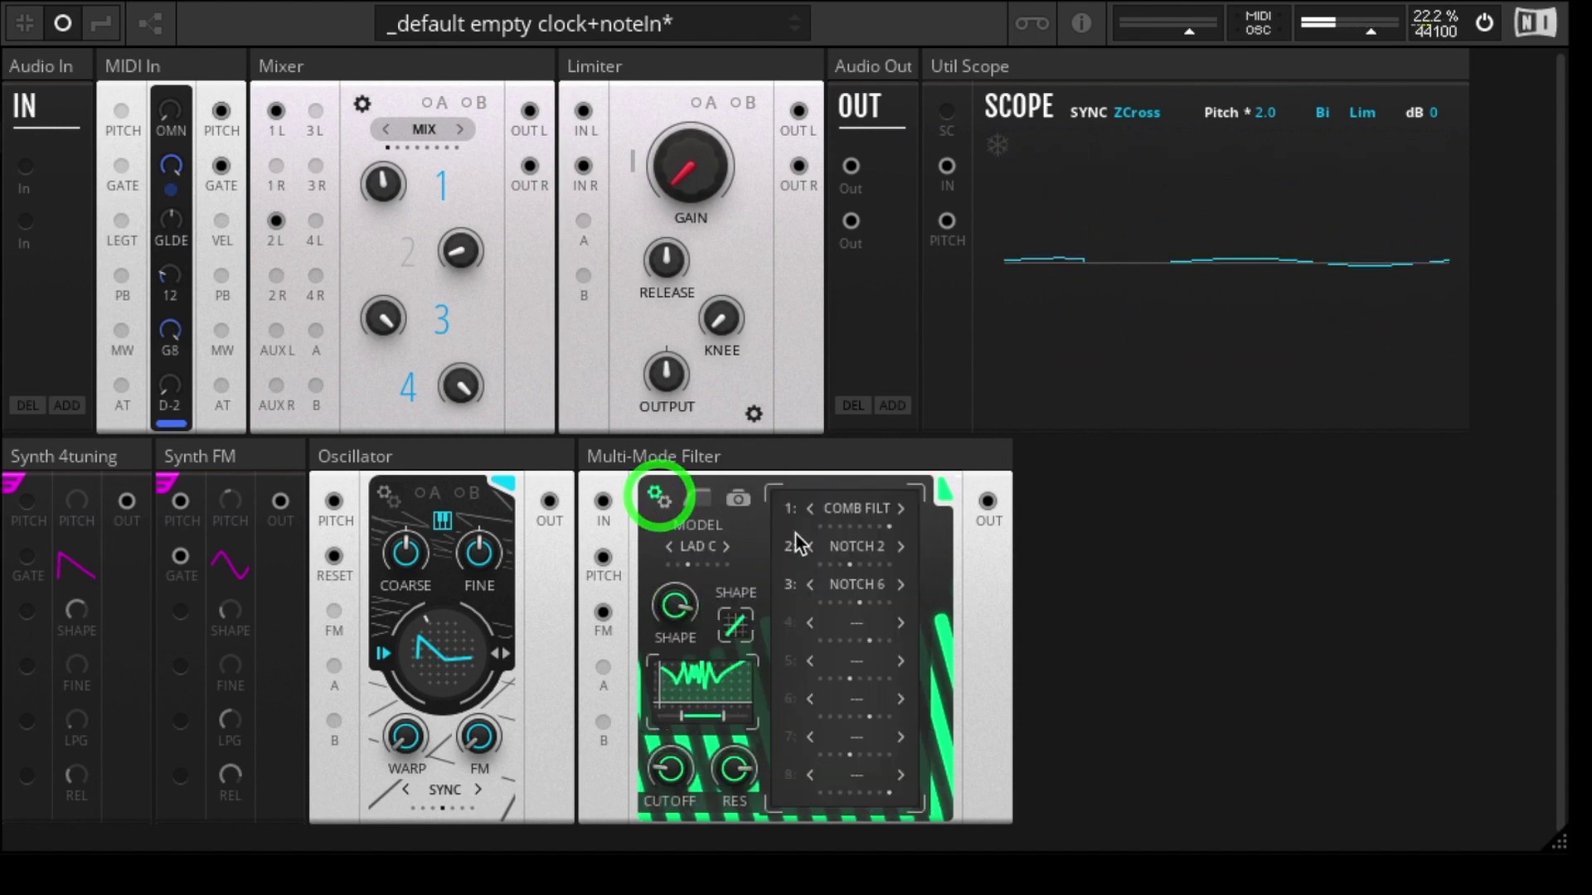
pyautogui.click(901, 585)
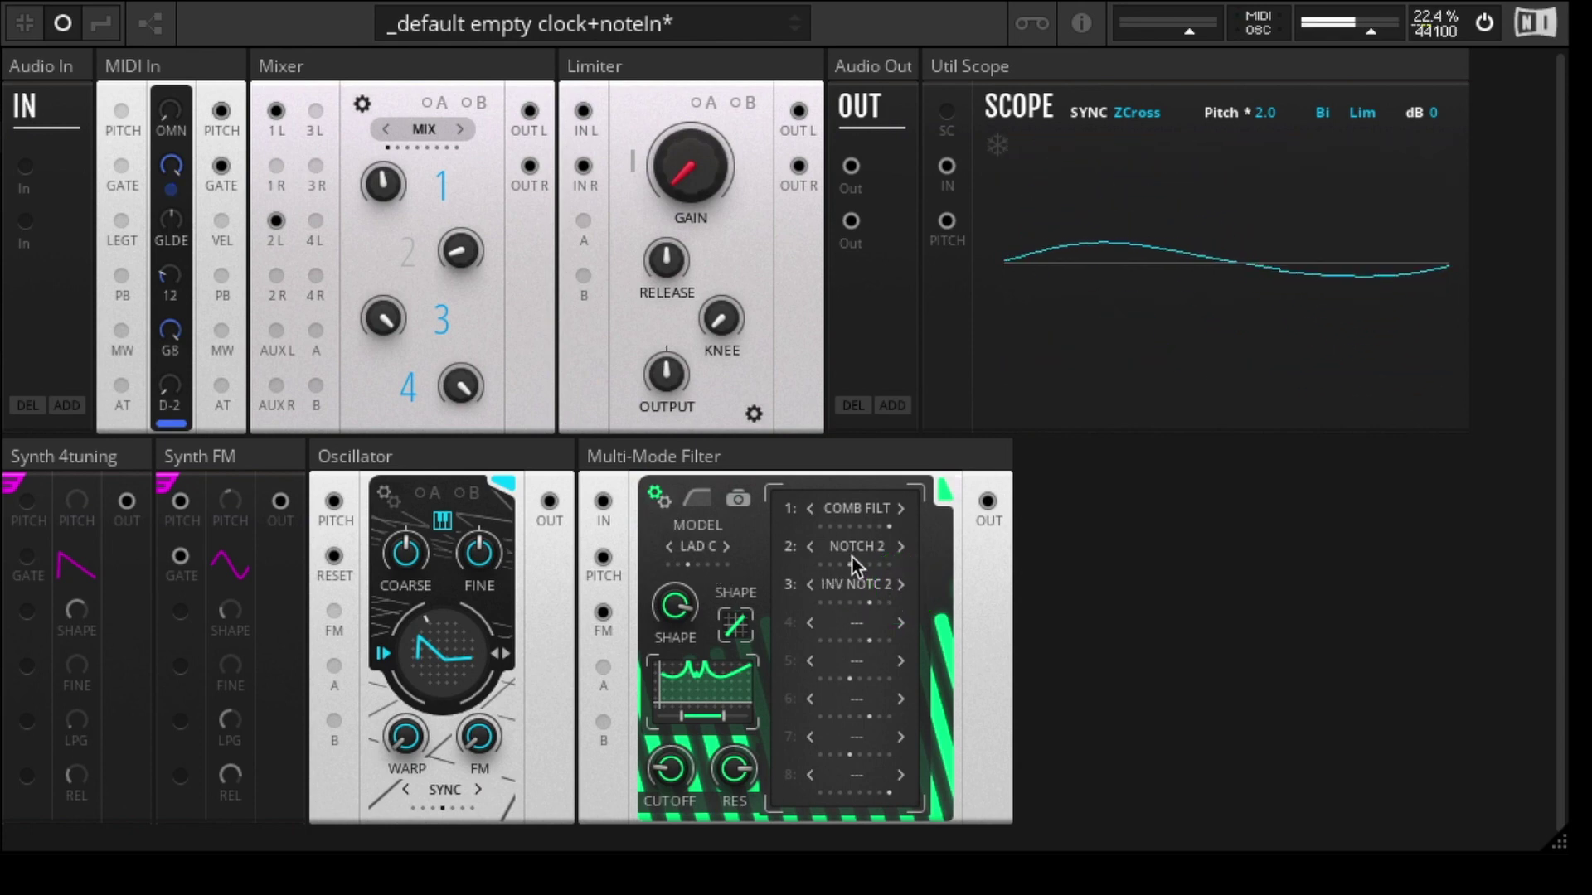
pyautogui.click(664, 500)
pyautogui.moveTo(676, 651); pyautogui.dragTo(894, 627)
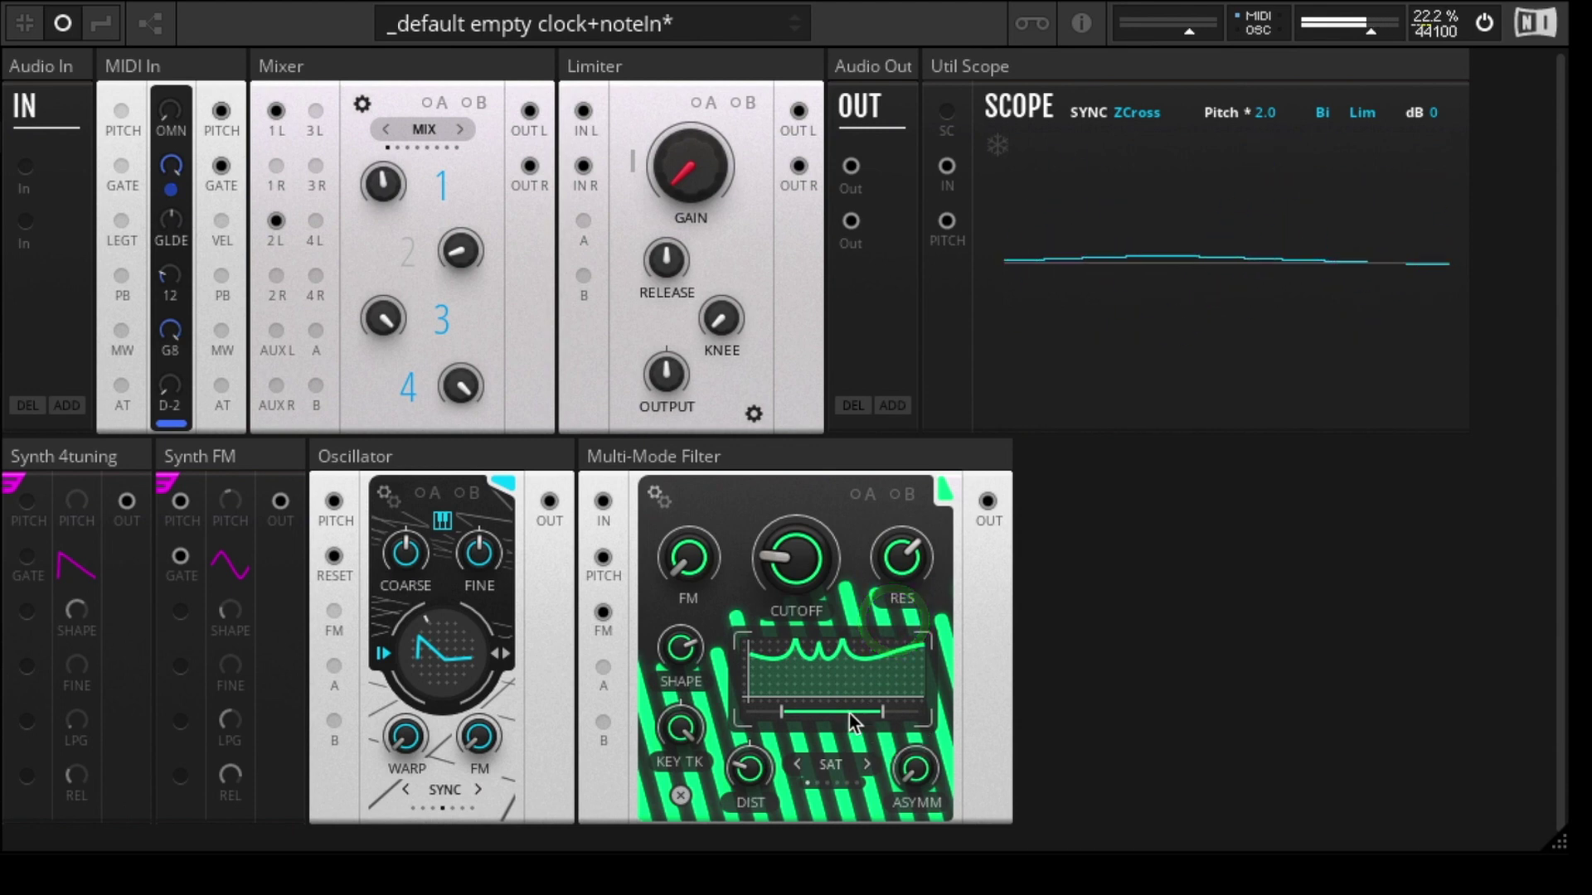
# - Set the filter's distortion amount to -68.7 and its shape to 2.28, with the spread at just over half width
pyautogui.click(836, 794)
pyautogui.moveTo(837, 798); pyautogui.dragTo(834, 705)
pyautogui.moveTo(749, 769); pyautogui.dragTo(754, 813)
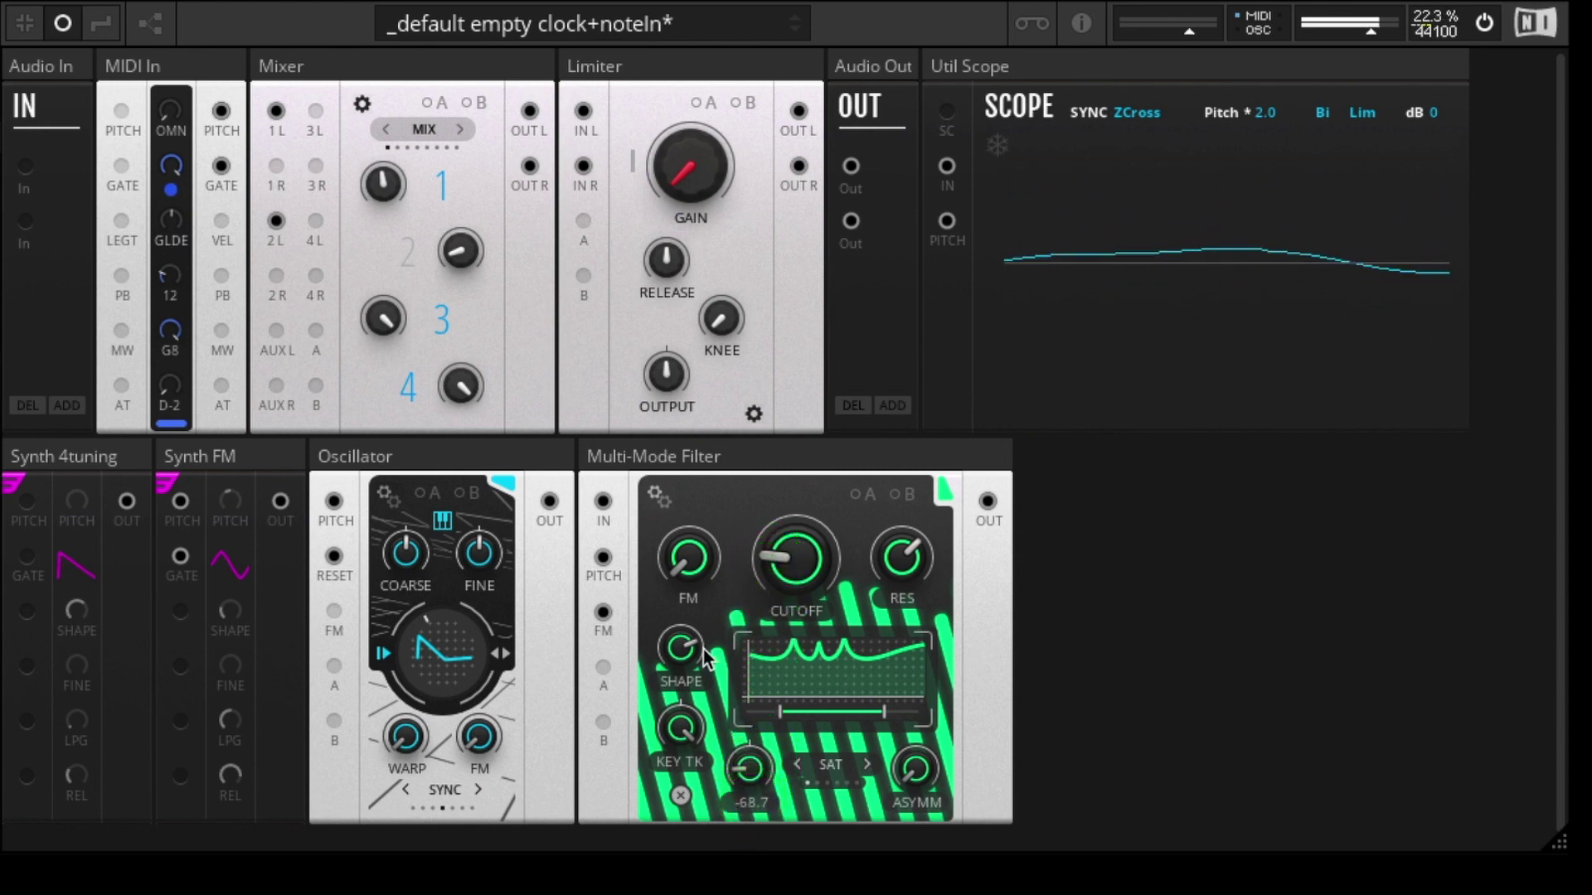
pyautogui.moveTo(707, 659)
pyautogui.mouseDown()
pyautogui.moveTo(707, 585)
pyautogui.moveTo(700, 692)
pyautogui.moveTo(681, 671)
pyautogui.mouseUp()
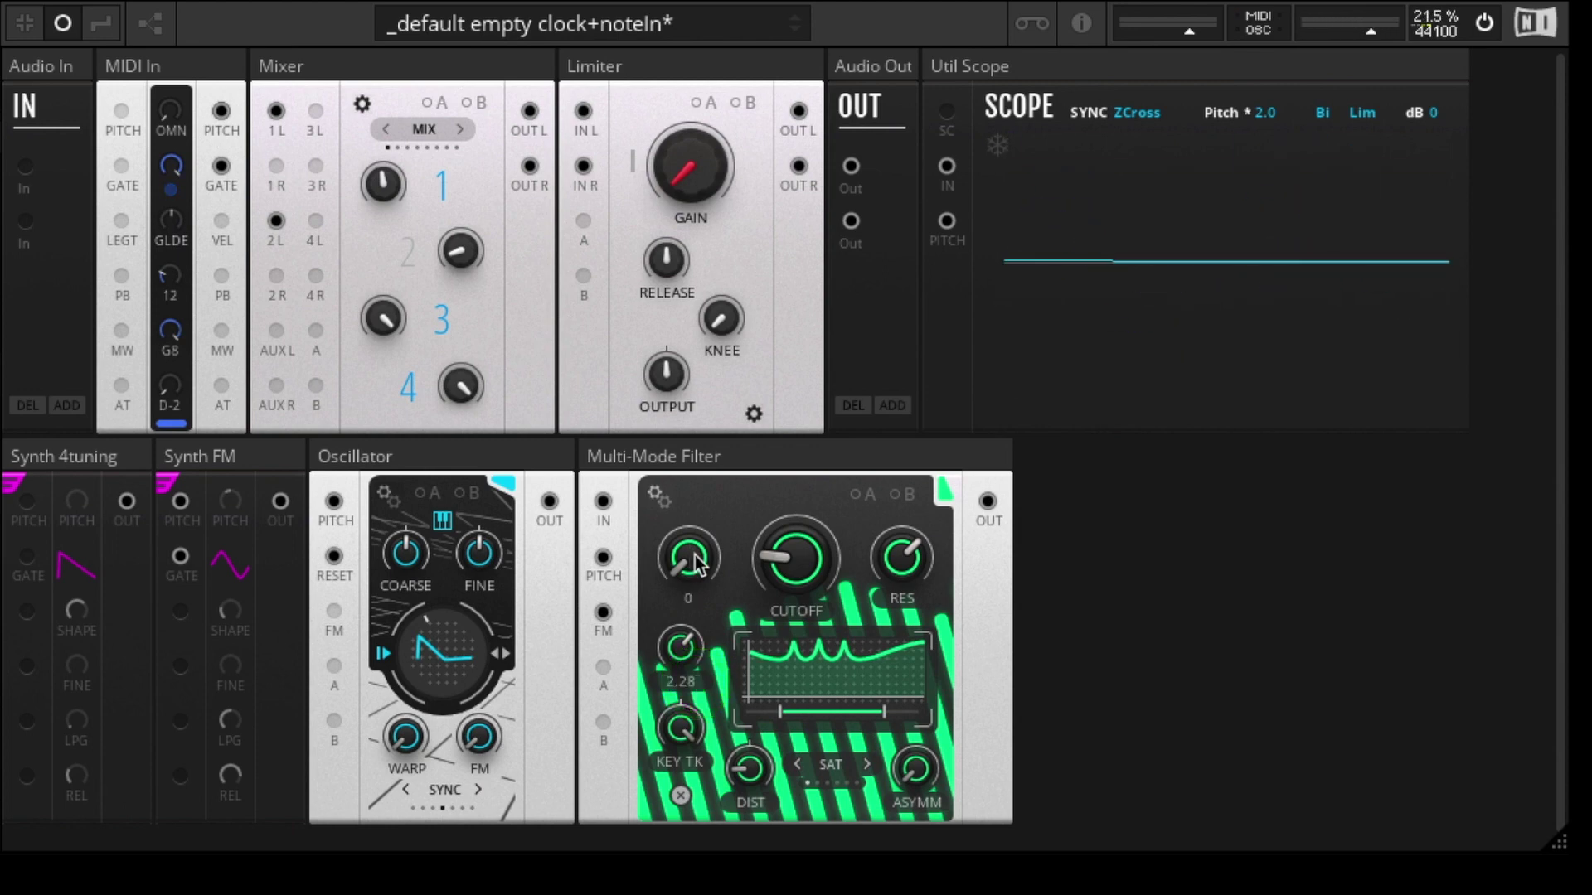
# - Raise the filter's FM amount from 0 past its midpoint to 60.4
pyautogui.moveTo(695, 565); pyautogui.dragTo(697, 458)
pyautogui.moveTo(709, 404); pyautogui.dragTo(714, 376)
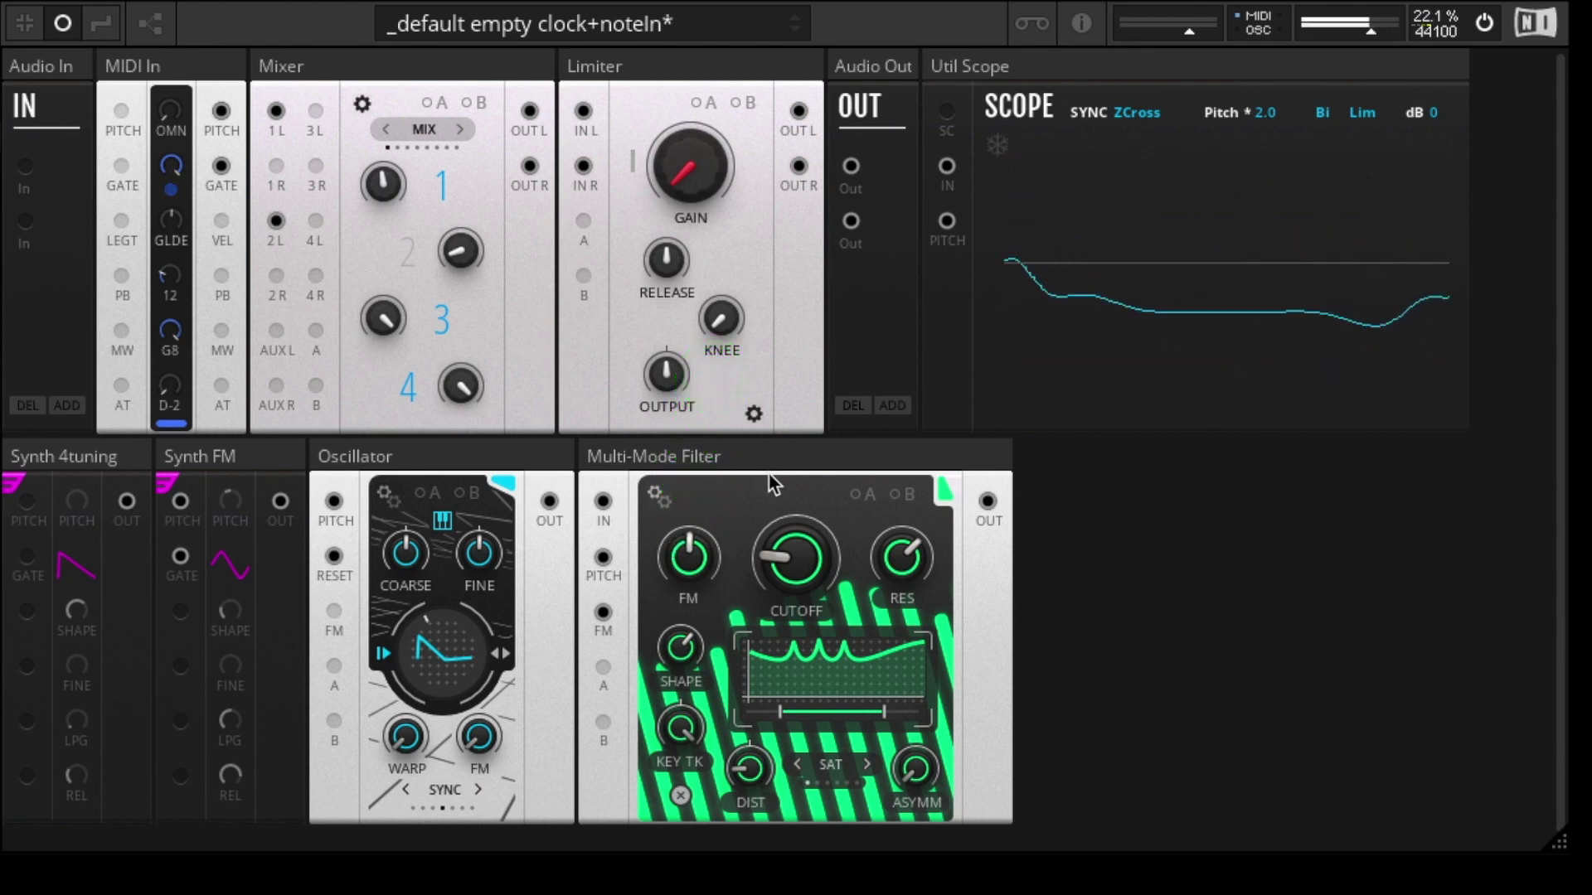
pyautogui.click(793, 580)
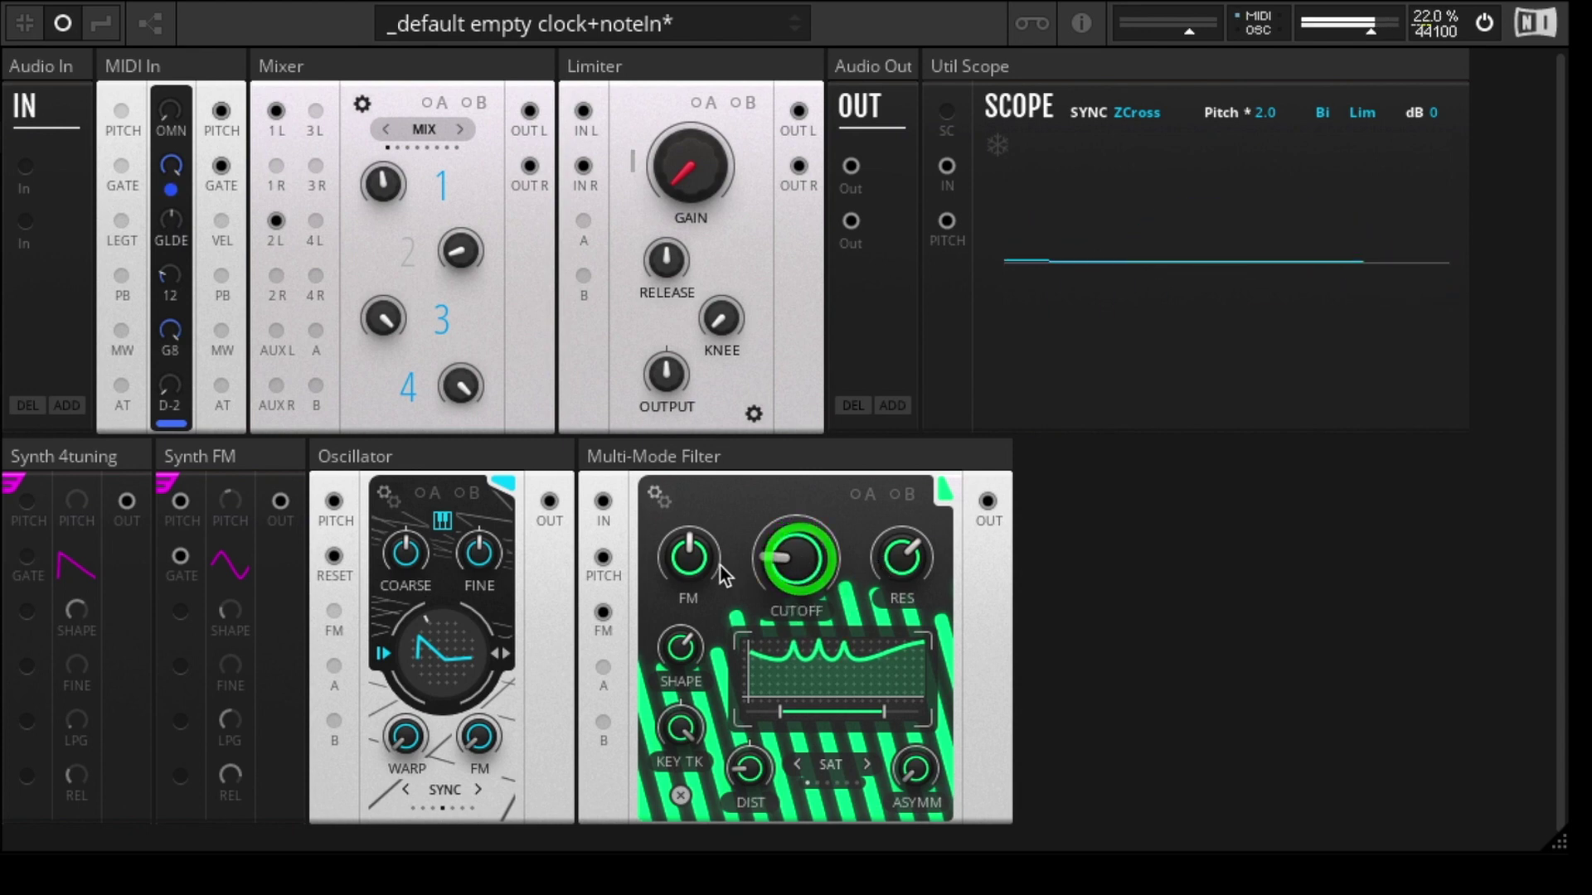
pyautogui.moveTo(690, 561); pyautogui.dragTo(703, 460)
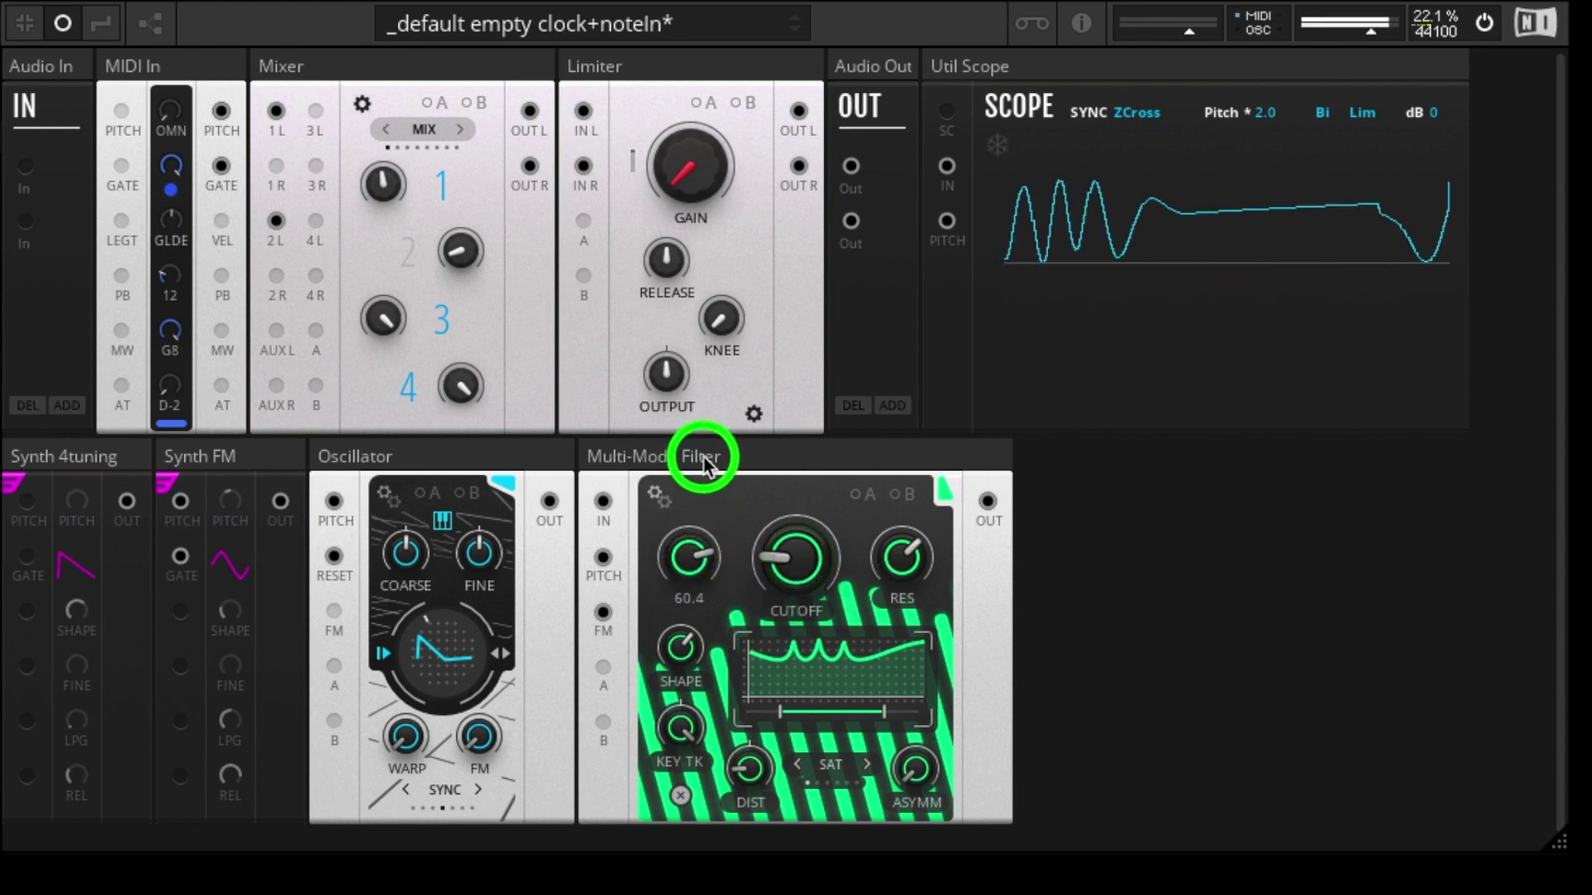
# - Raise the filter's resonance and FM amount further, and change the oscillator's waveform to a triangle
pyautogui.click(910, 565)
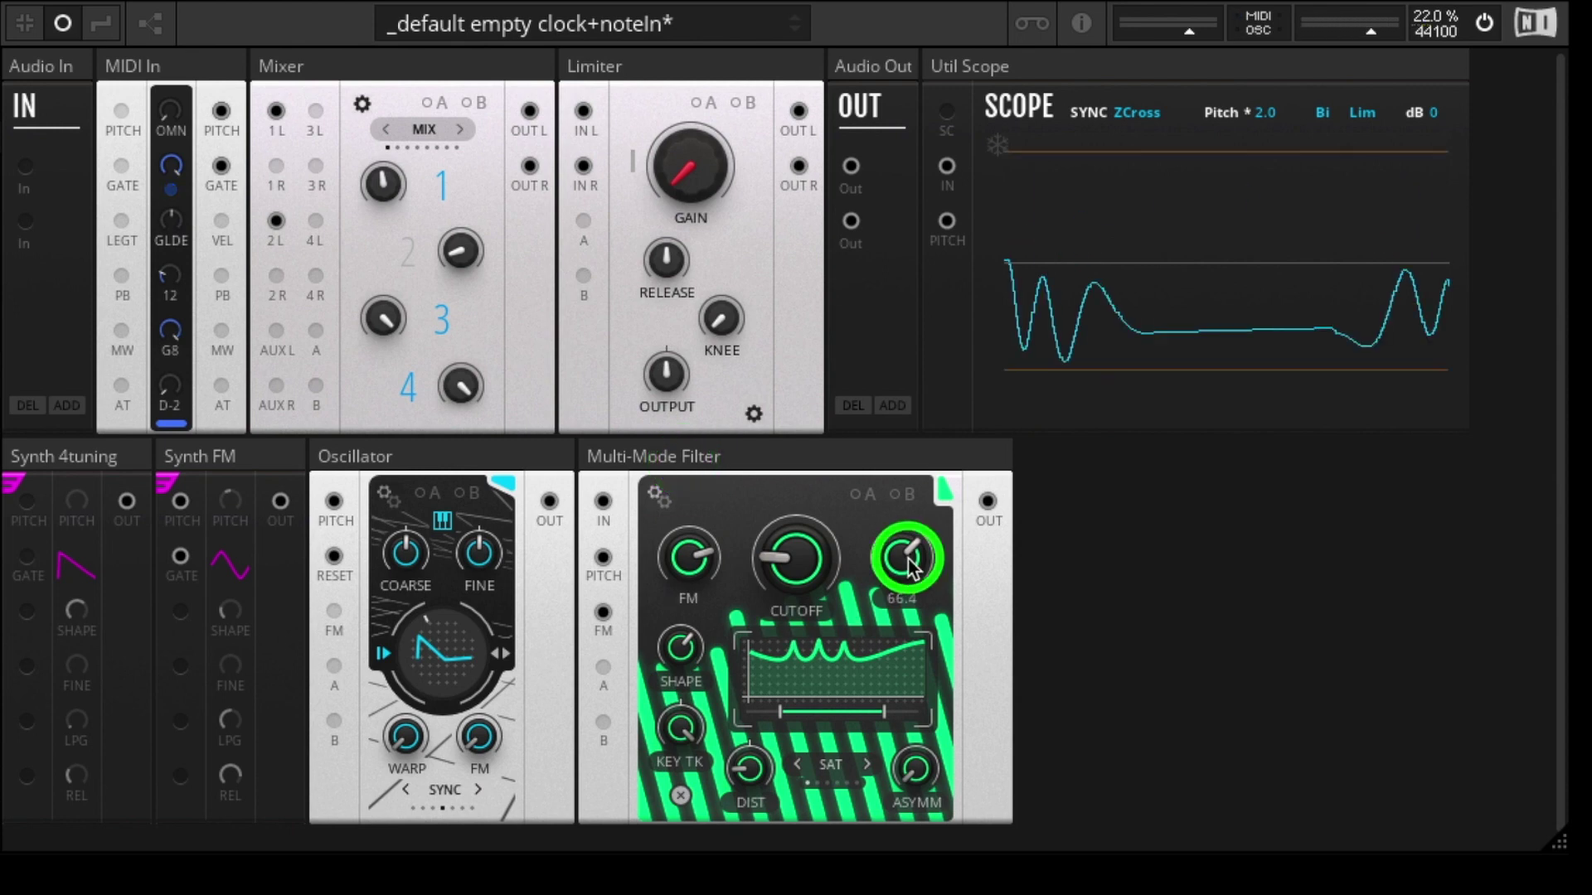
pyautogui.moveTo(911, 565); pyautogui.dragTo(915, 489)
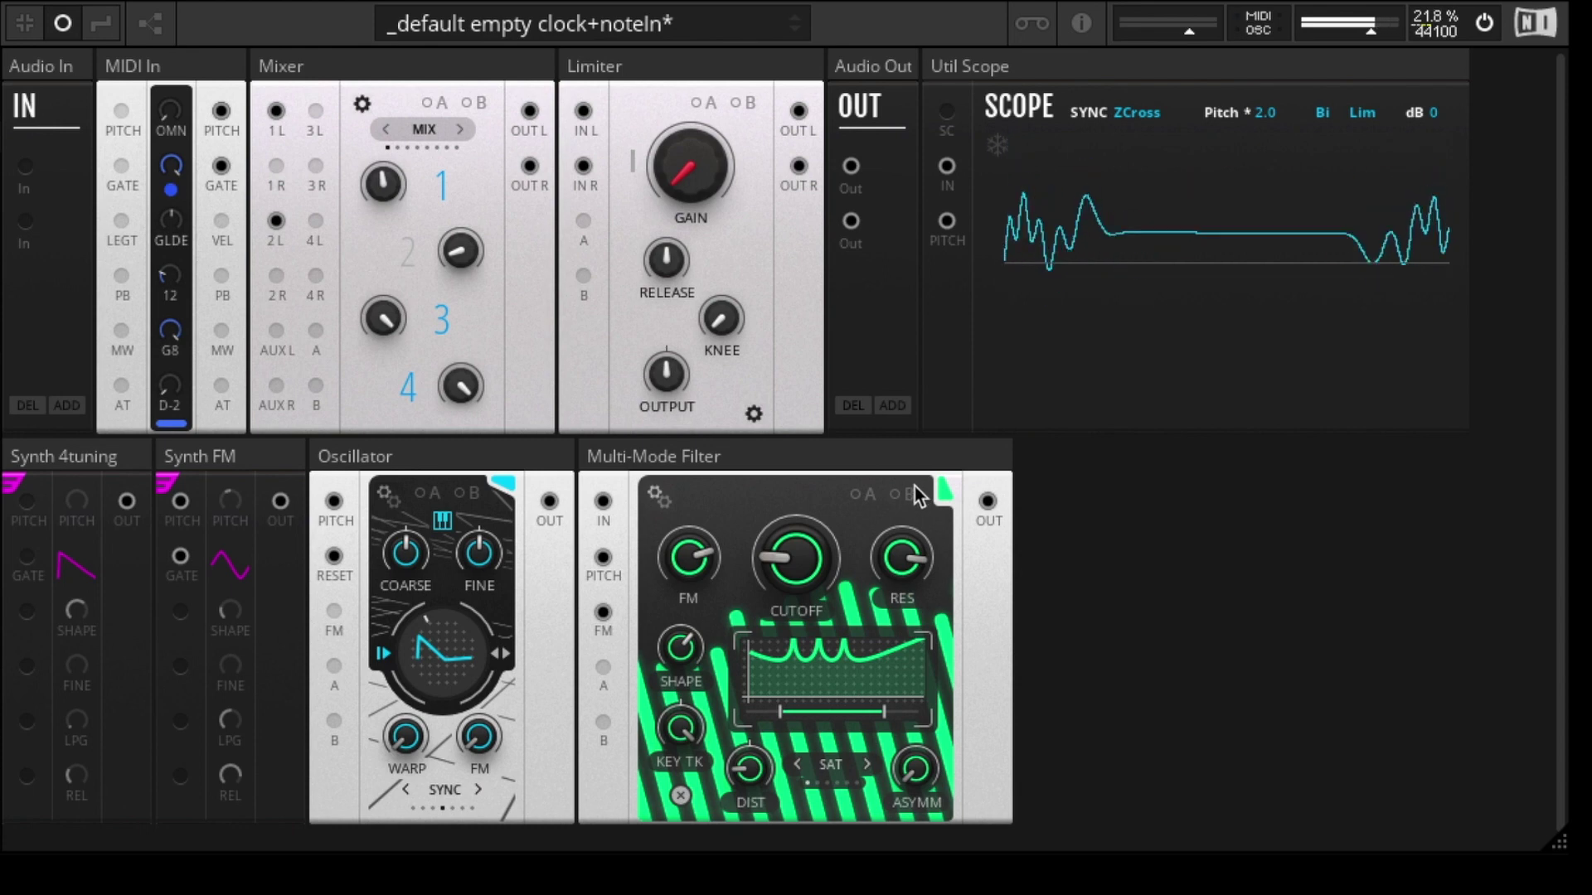
pyautogui.moveTo(442, 674); pyautogui.dragTo(445, 751)
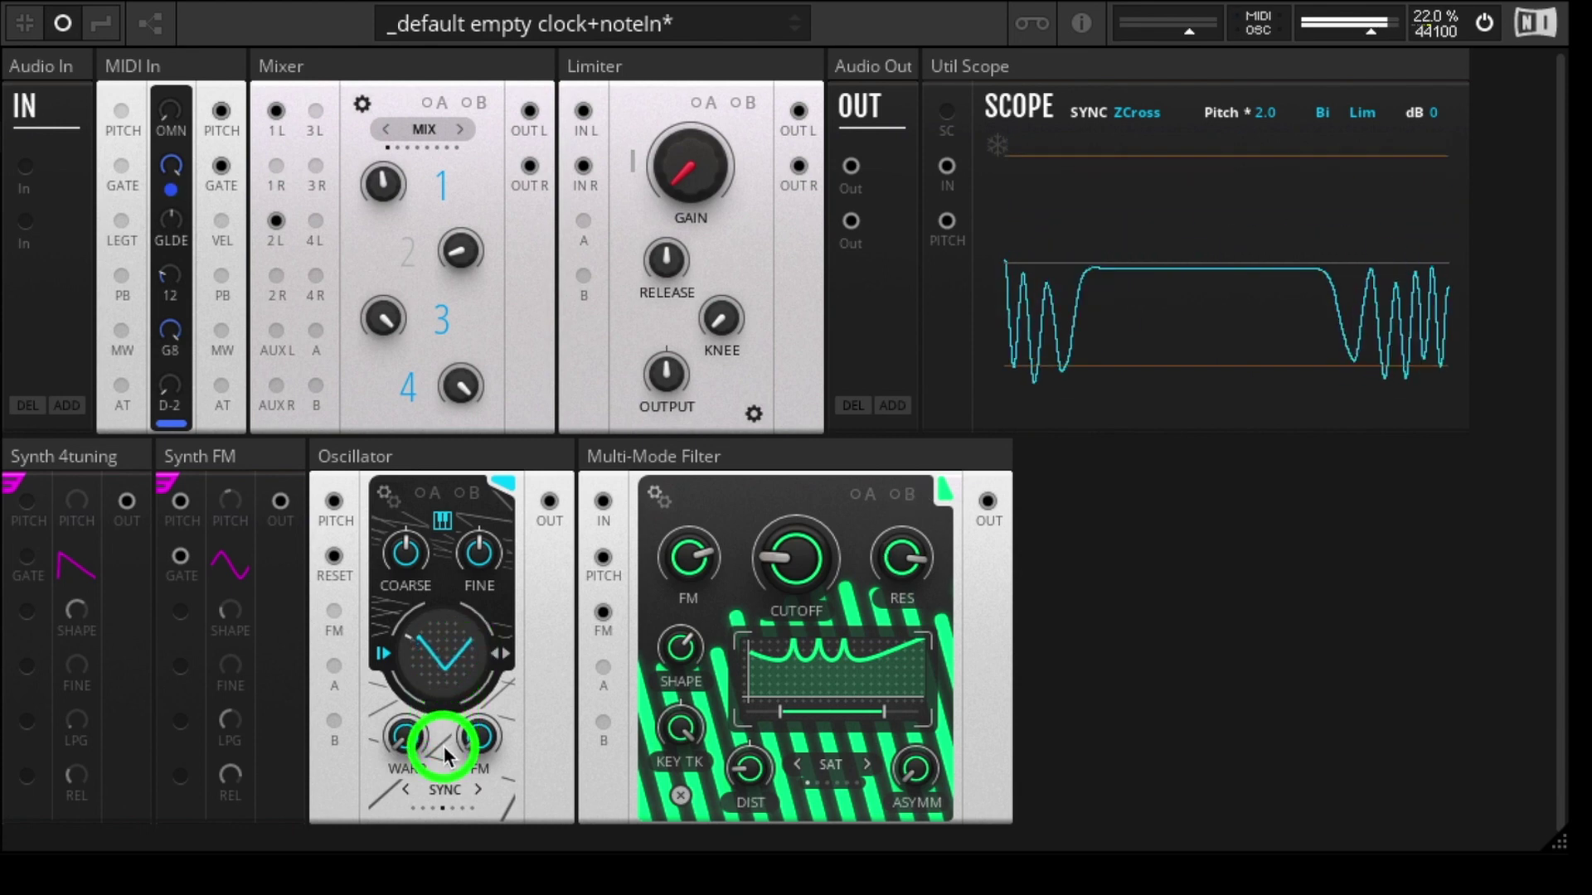
pyautogui.click(681, 544)
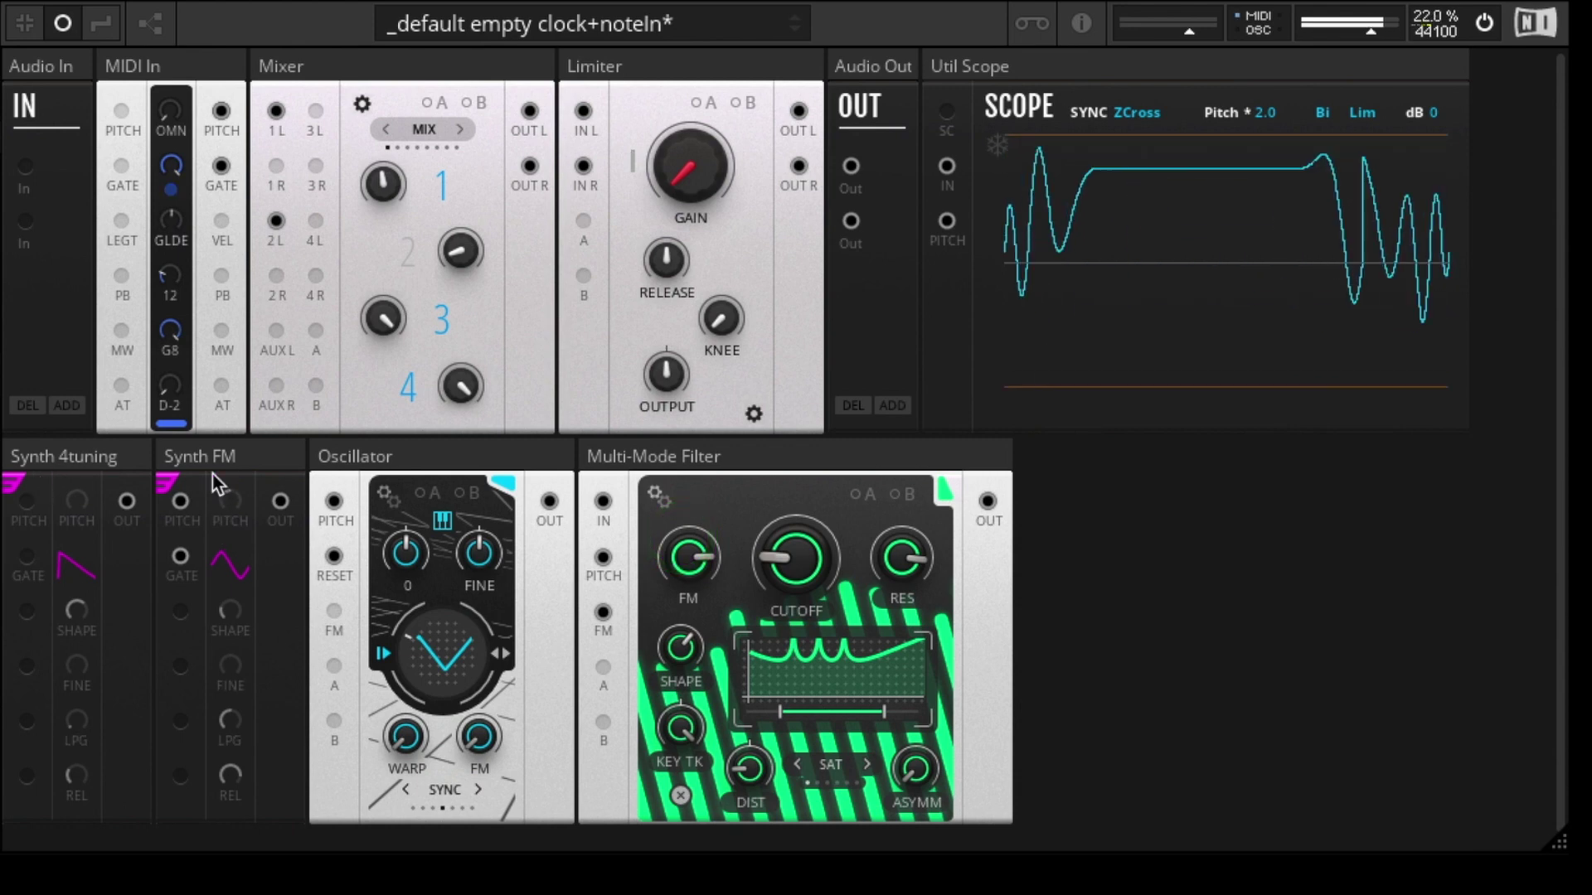
# - Change the Synth FM module's waveform from sine through sawtooth to pulse
pyautogui.moveTo(237, 754); pyautogui.dragTo(243, 729)
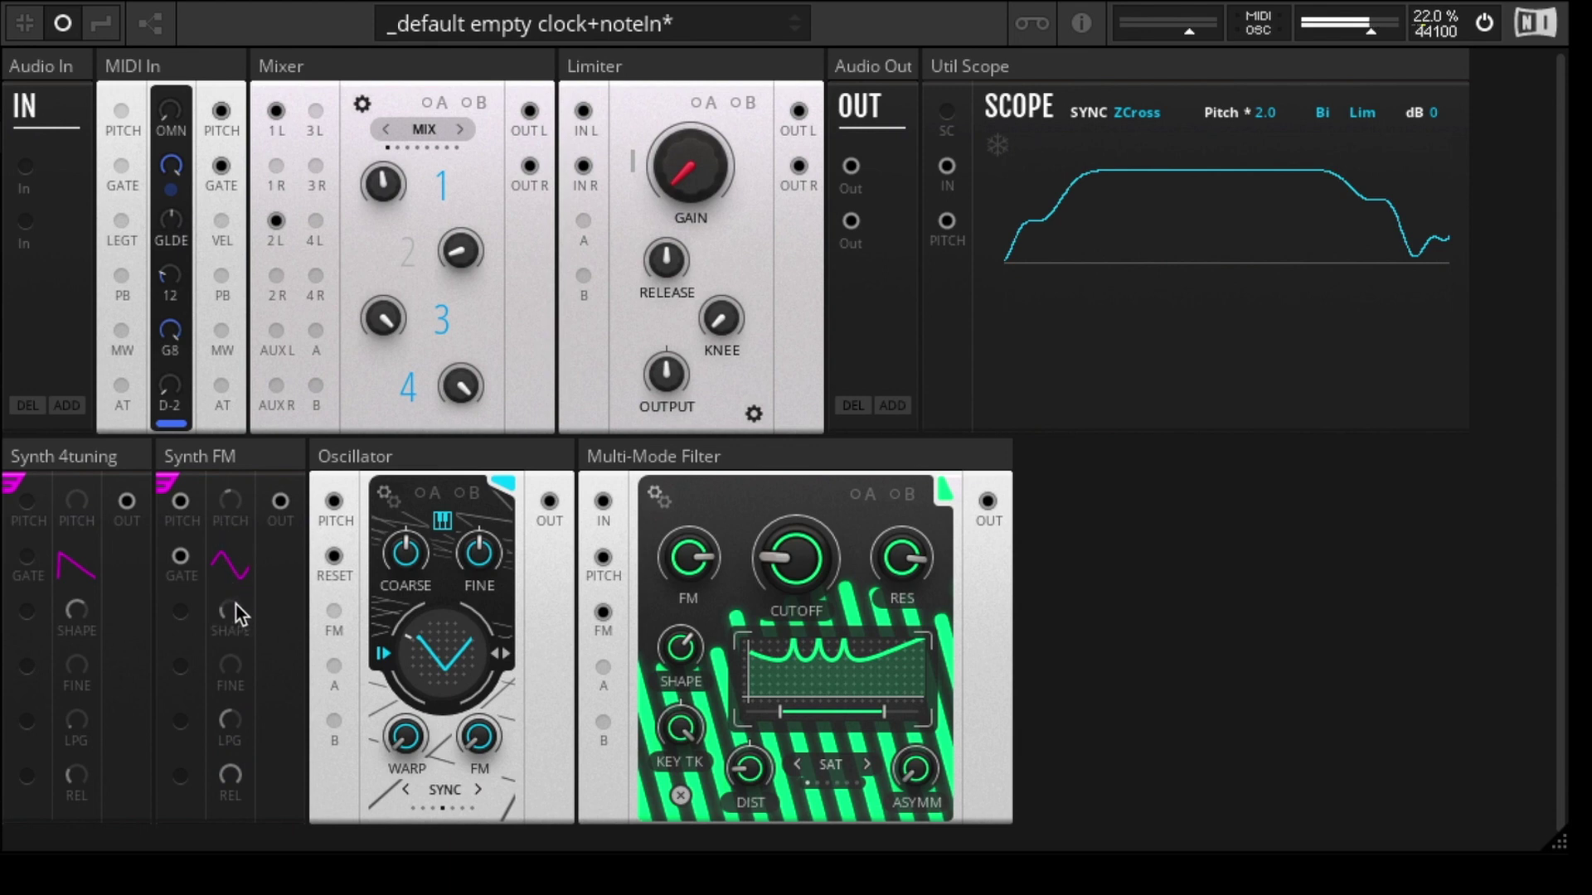
pyautogui.moveTo(242, 567); pyautogui.dragTo(232, 450)
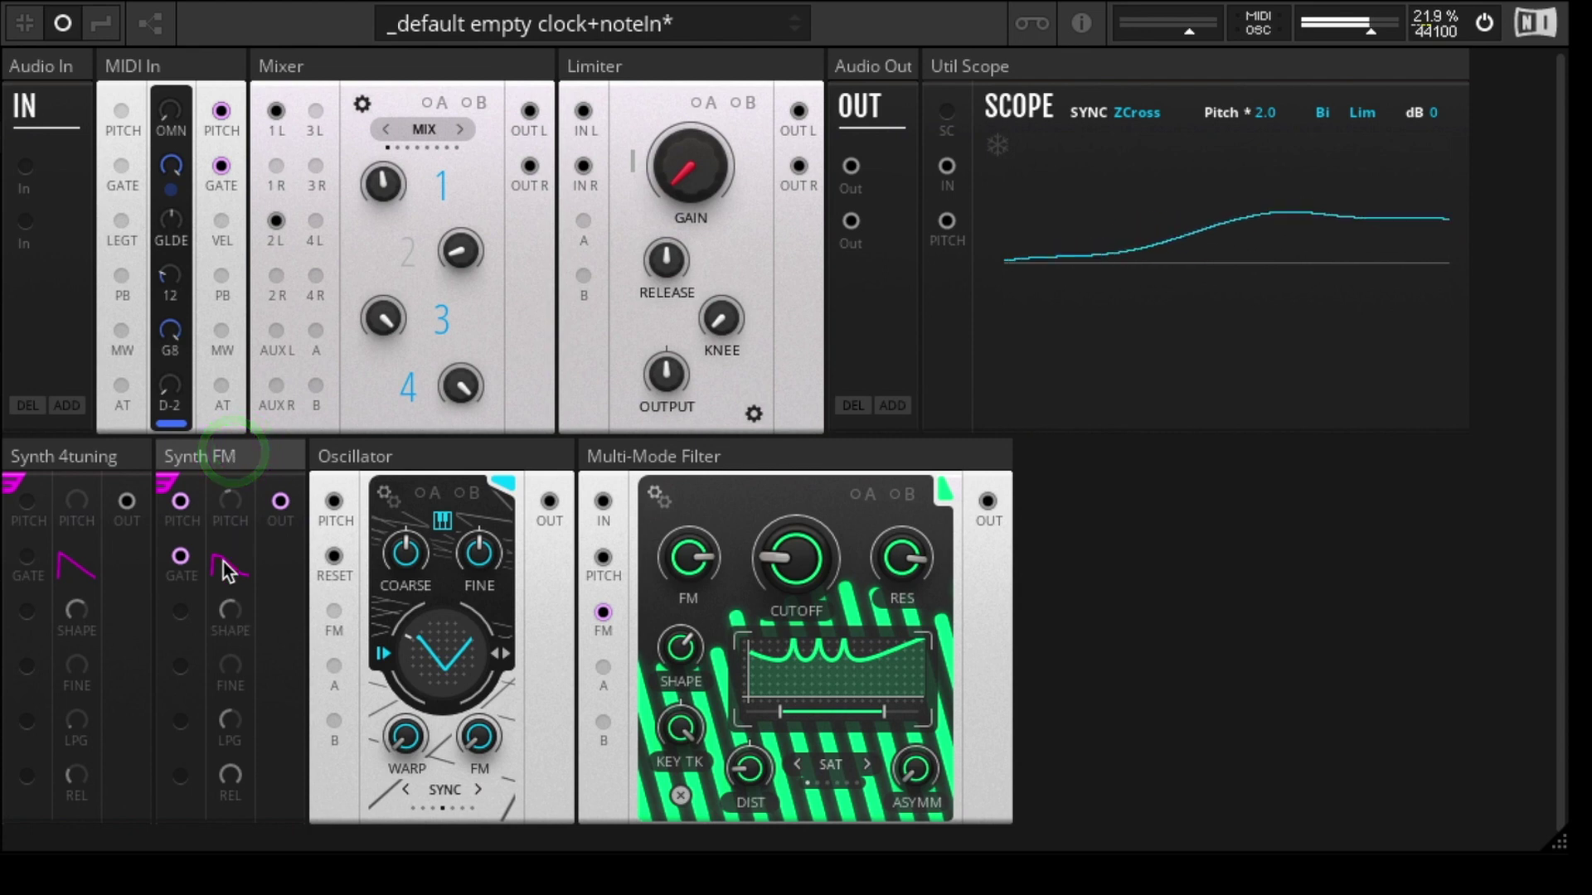
pyautogui.moveTo(241, 562); pyautogui.dragTo(238, 457)
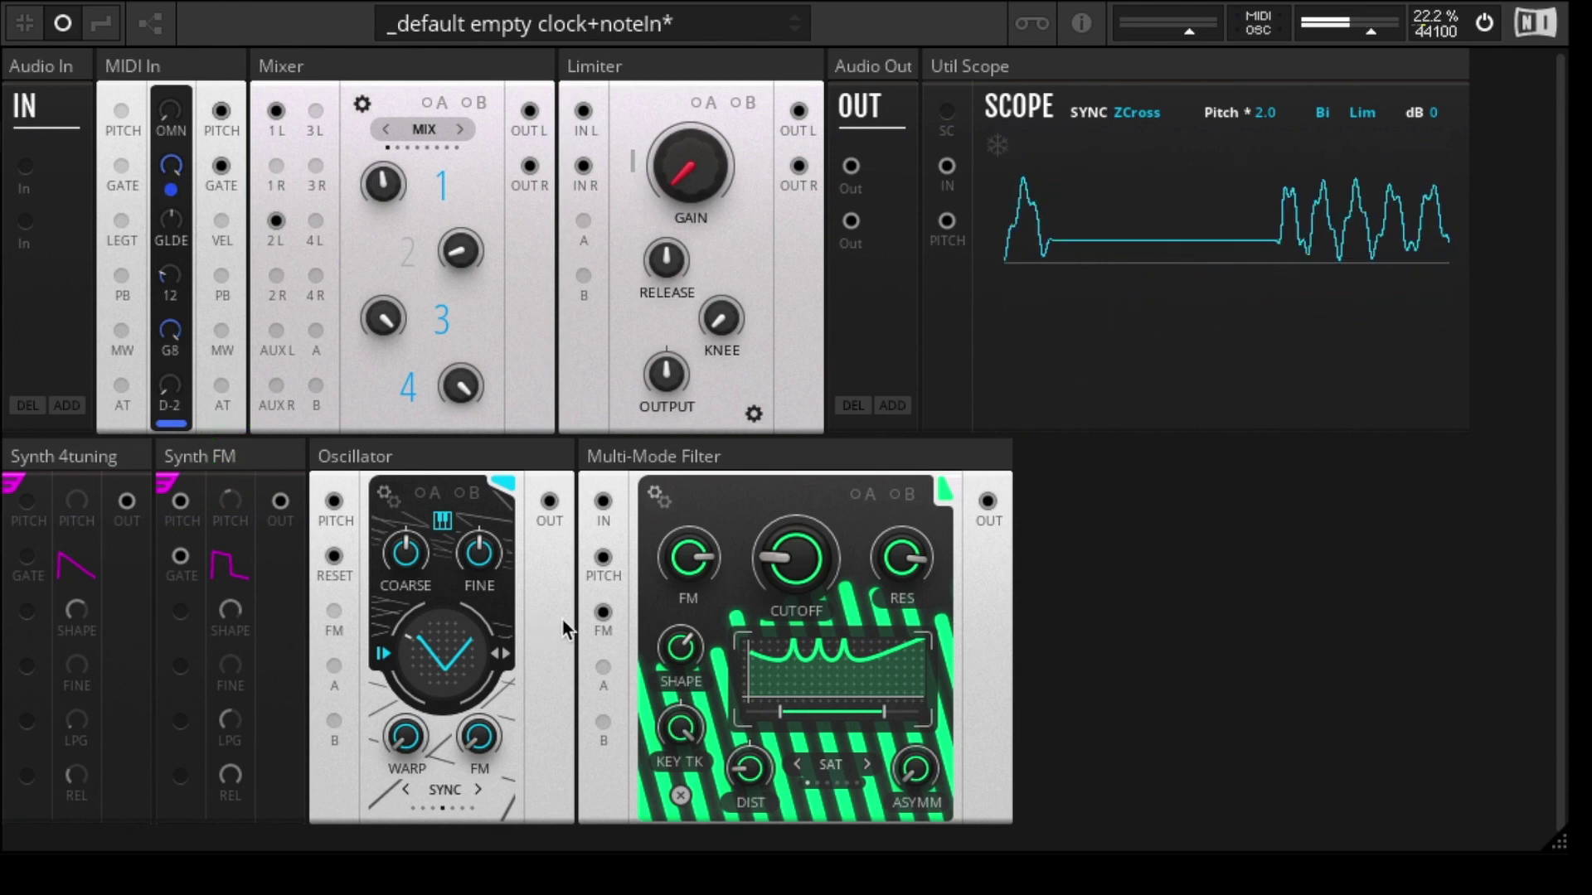
# - Lower the filter's FM amount to just below its midpoint, and try the Synth FM pitch and the oscillator's coarse and fine tuning
pyautogui.moveTo(695, 561); pyautogui.dragTo(674, 675)
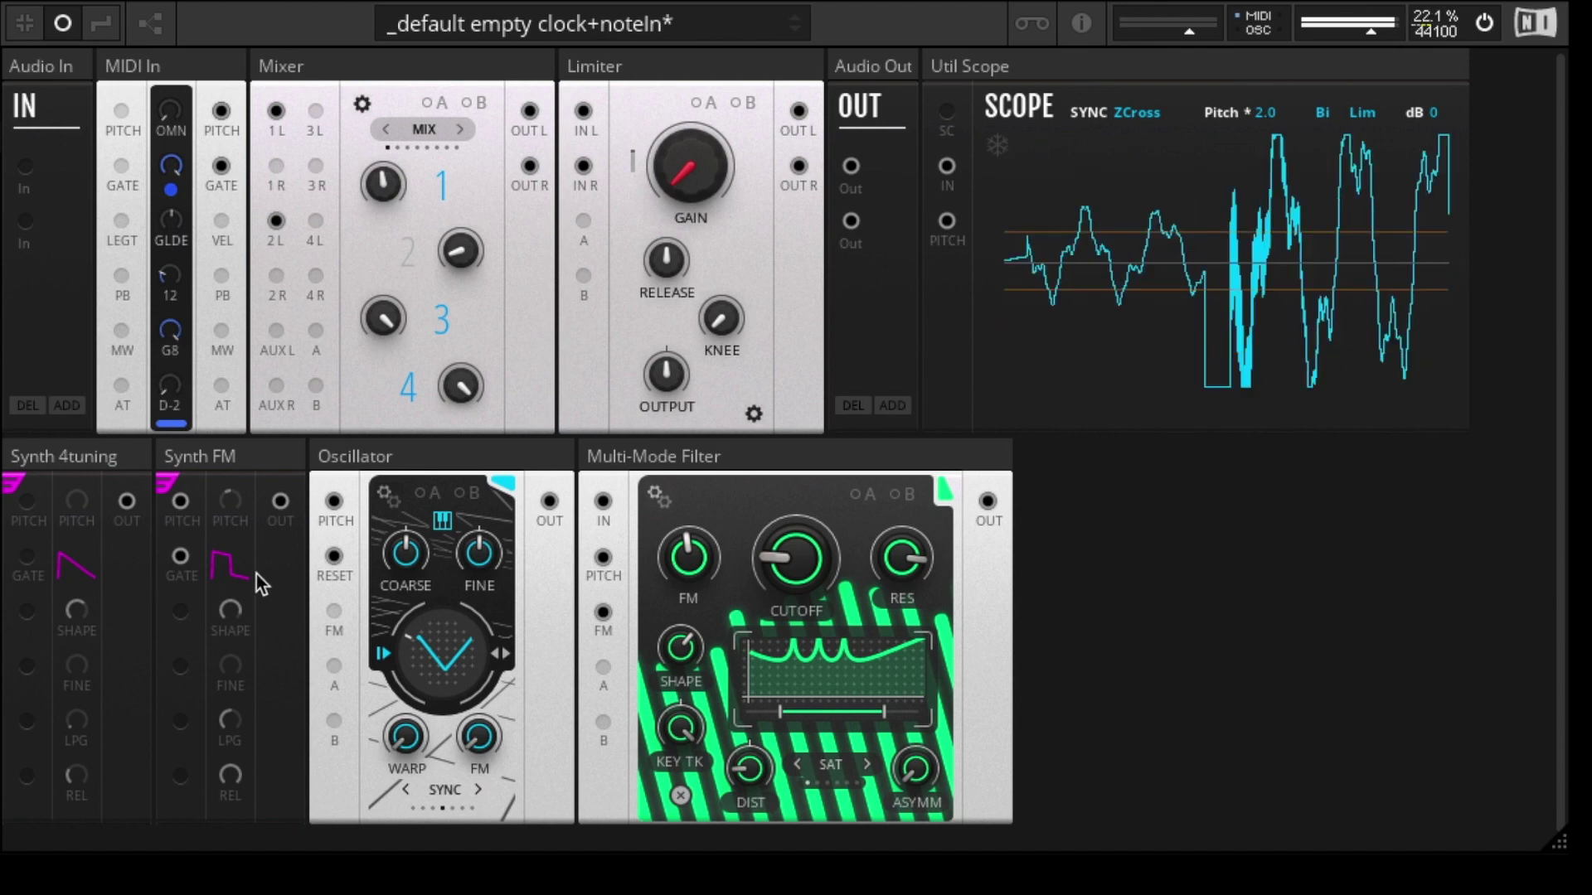
pyautogui.click(230, 500)
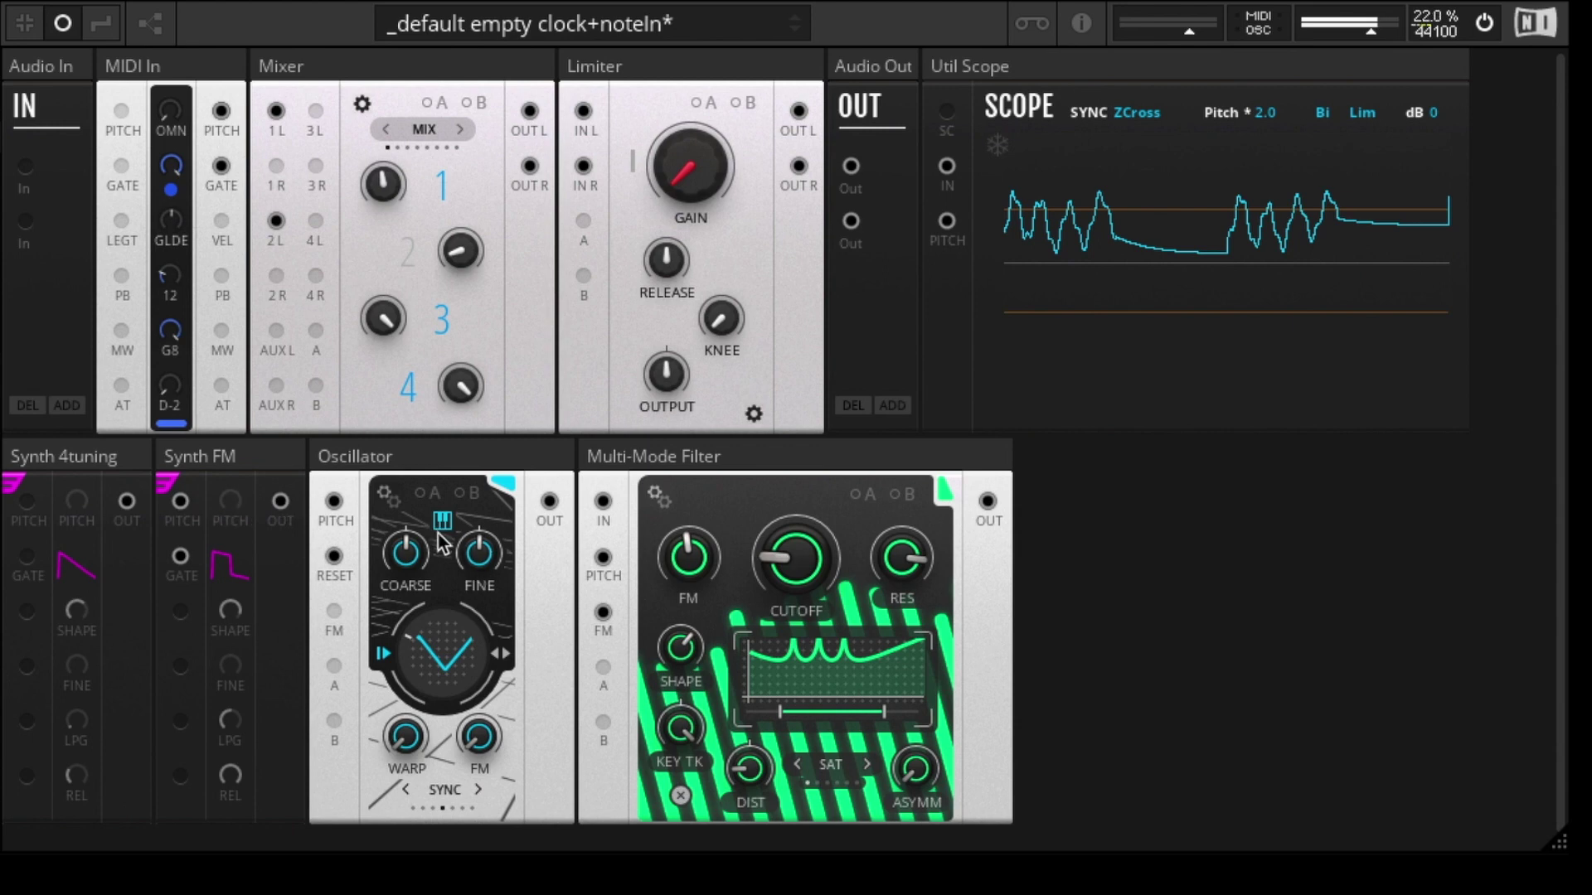
pyautogui.click(405, 551)
pyautogui.click(474, 559)
pyautogui.click(474, 560)
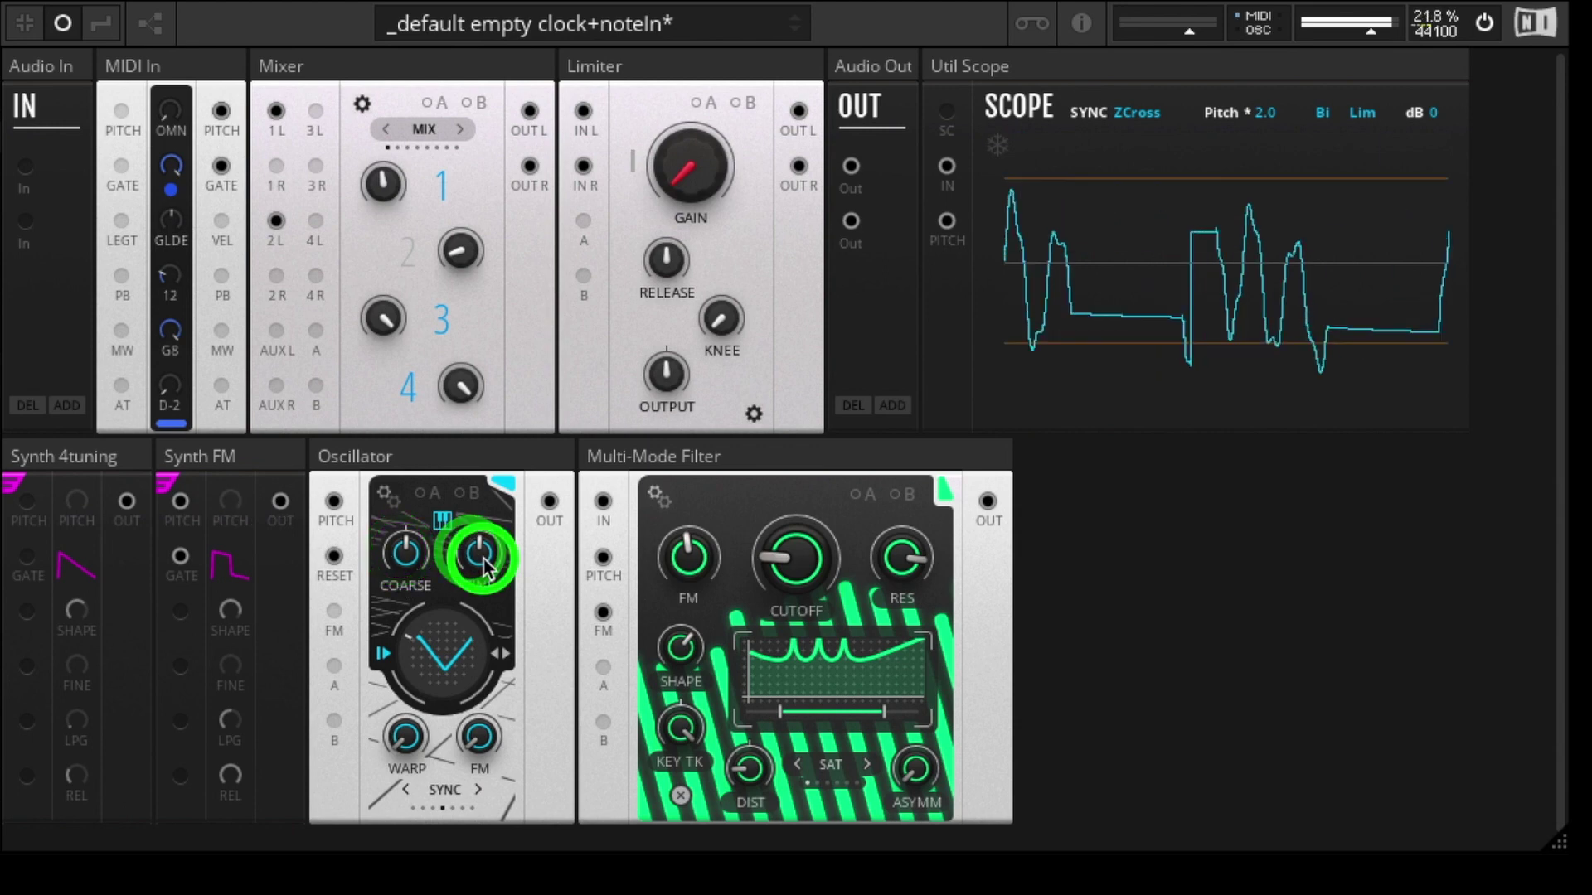
pyautogui.click(787, 554)
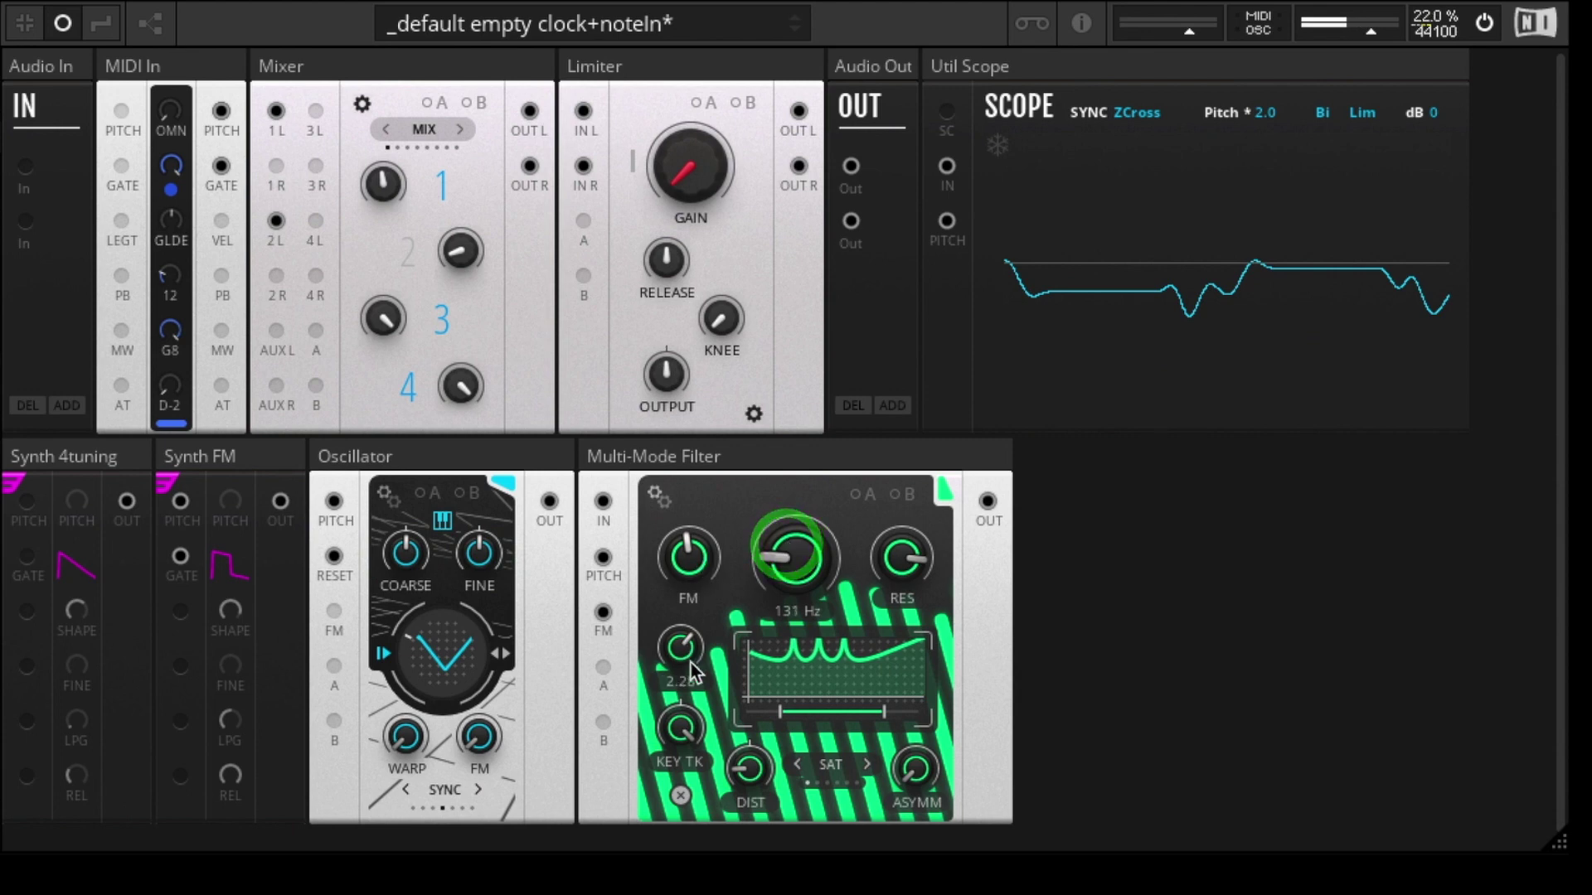
# - Narrow the filter's spread to about a third of the response curve, and lower the shape to between Comb Filt and Notch 2
pyautogui.moveTo(819, 715); pyautogui.dragTo(821, 836)
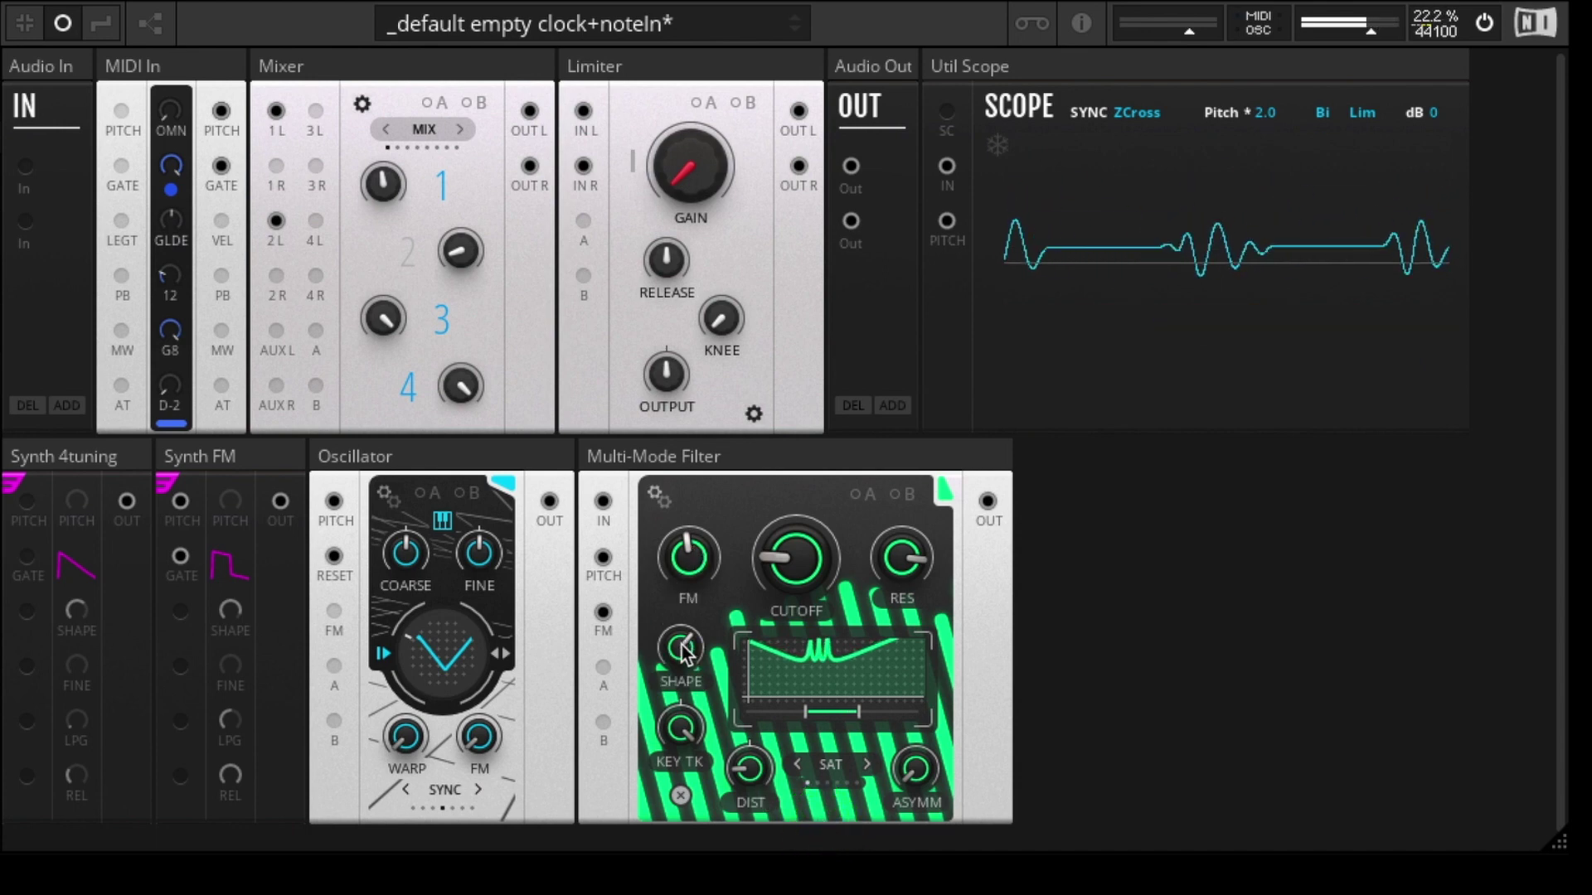
pyautogui.moveTo(683, 652); pyautogui.dragTo(675, 792)
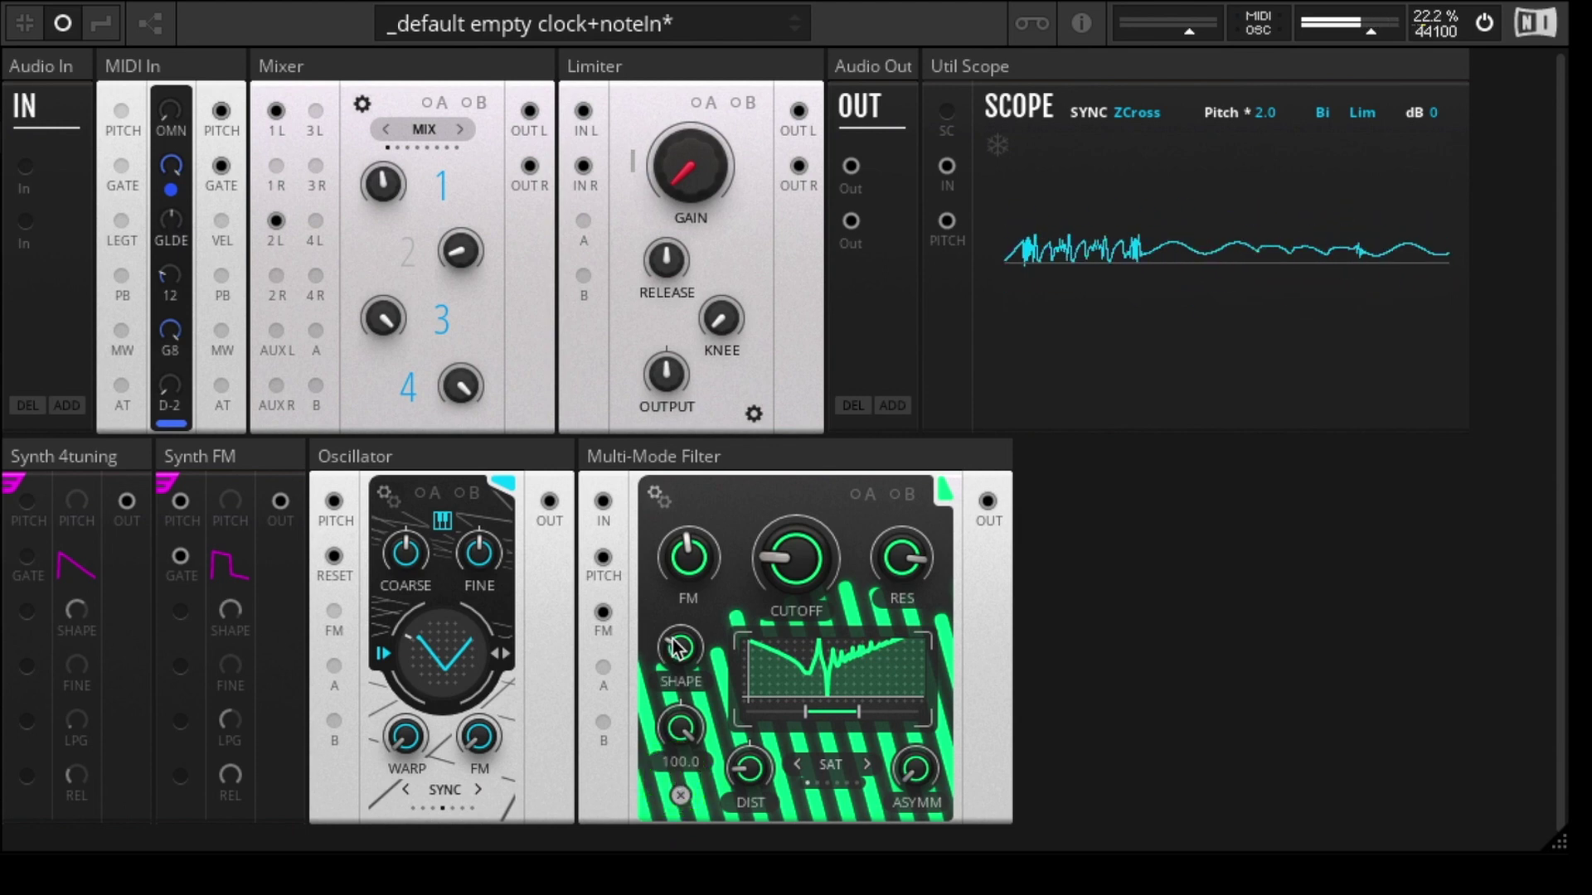
pyautogui.moveTo(677, 648); pyautogui.dragTo(689, 653)
# - Lower the filter's FM amount well below its midpoint, and reduce the cutoff slightly
pyautogui.moveTo(696, 564); pyautogui.dragTo(686, 630)
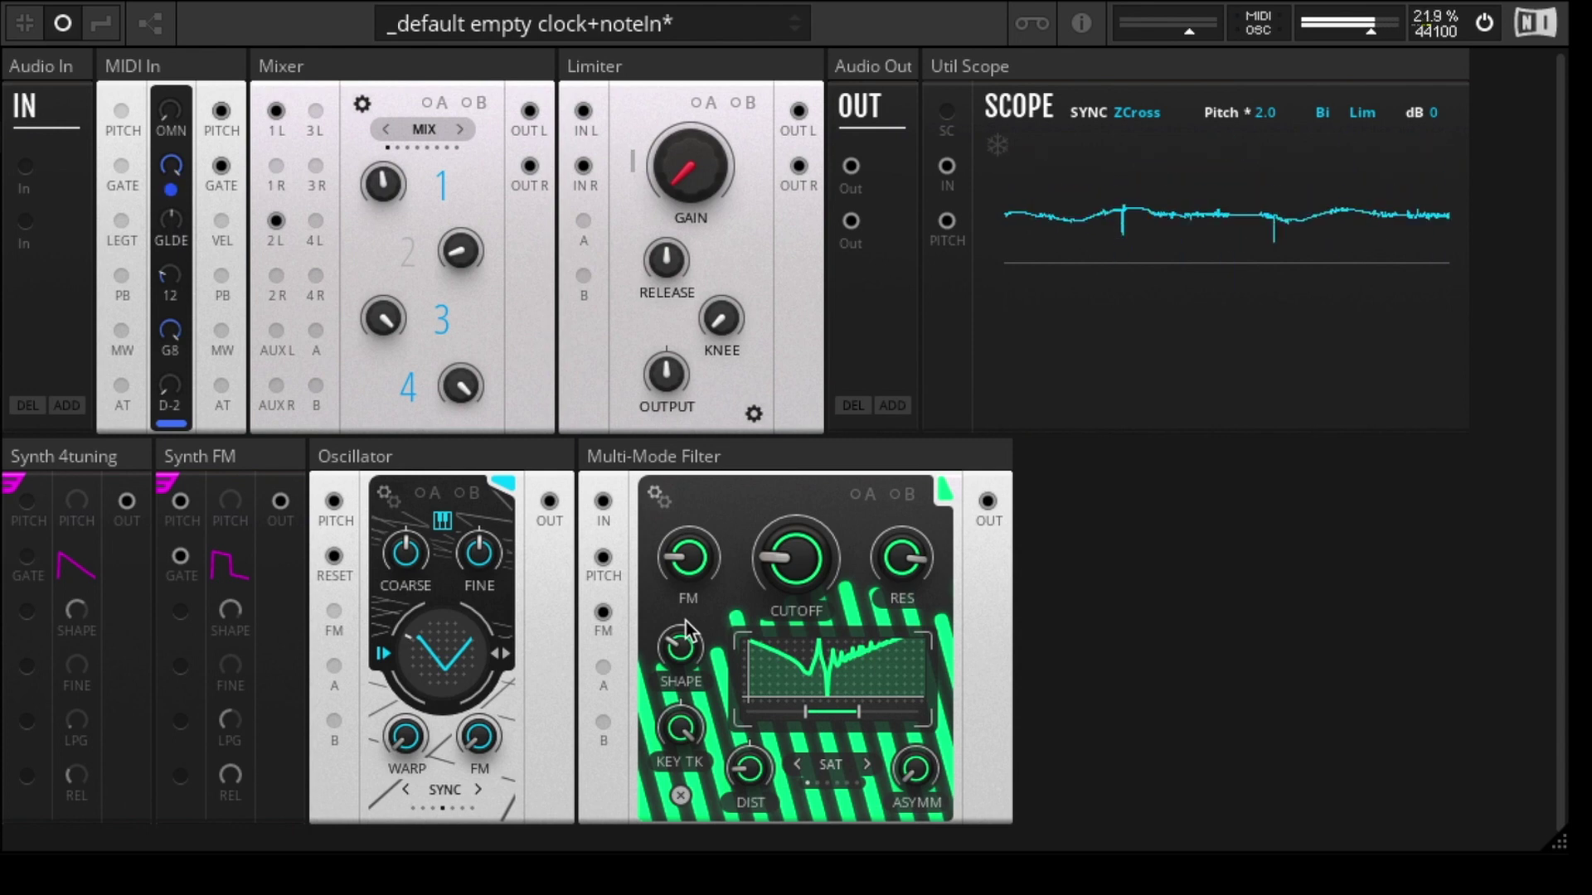
pyautogui.moveTo(804, 577)
pyautogui.moveTo(804, 577)
pyautogui.mouseDown()
pyautogui.moveTo(794, 564)
pyautogui.moveTo(789, 582)
pyautogui.mouseUp()
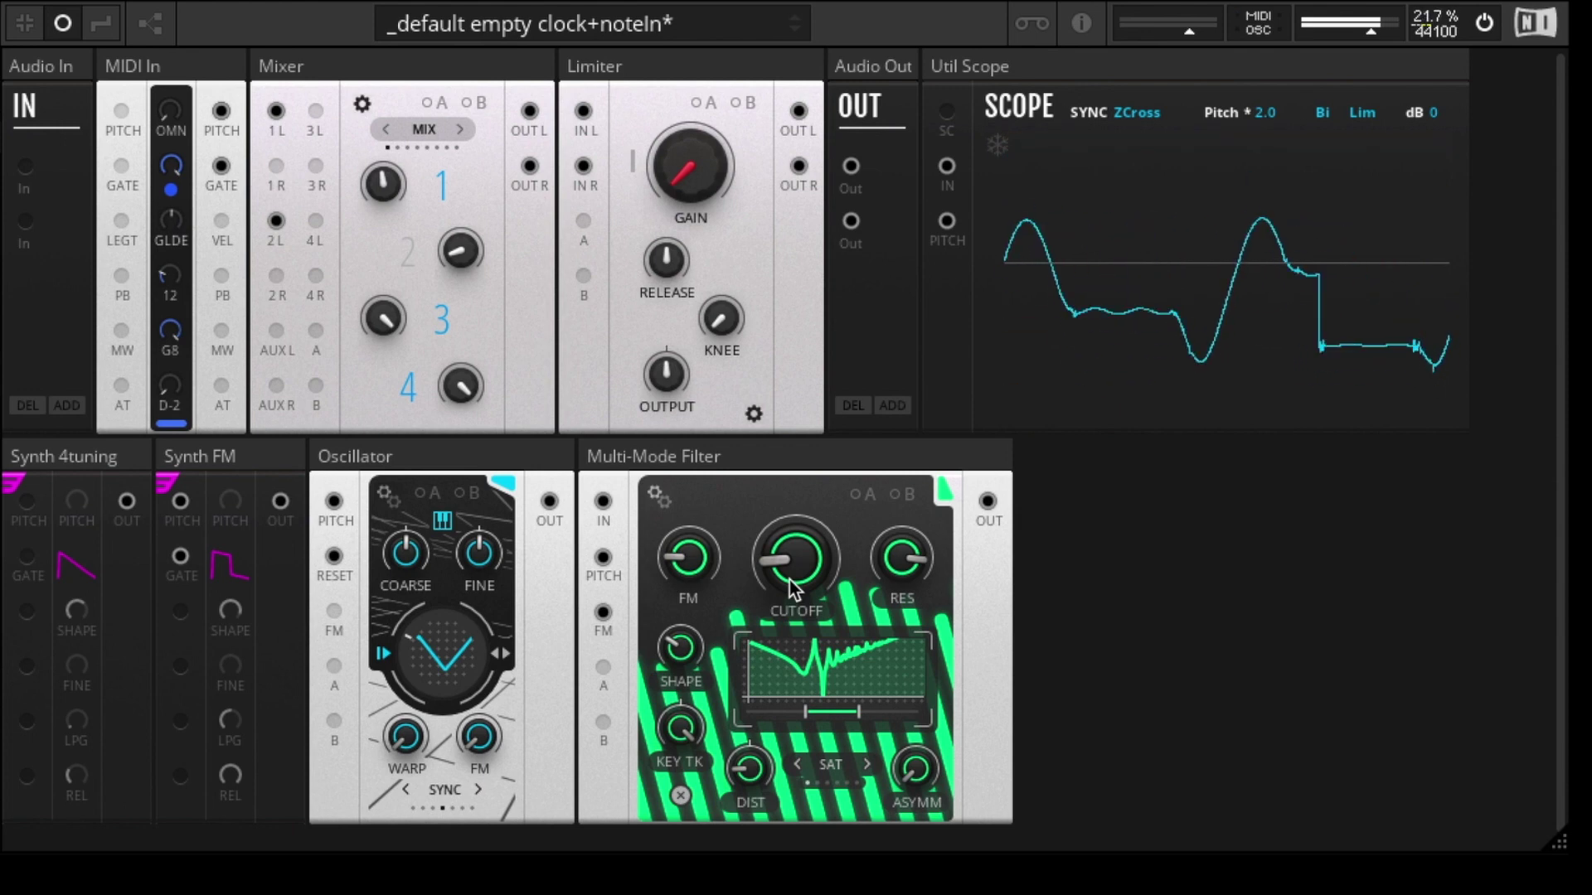
# - Raise the filter's shape to the triple-peak response, and lower the resonance to just above its midpoint
pyautogui.moveTo(786, 620)
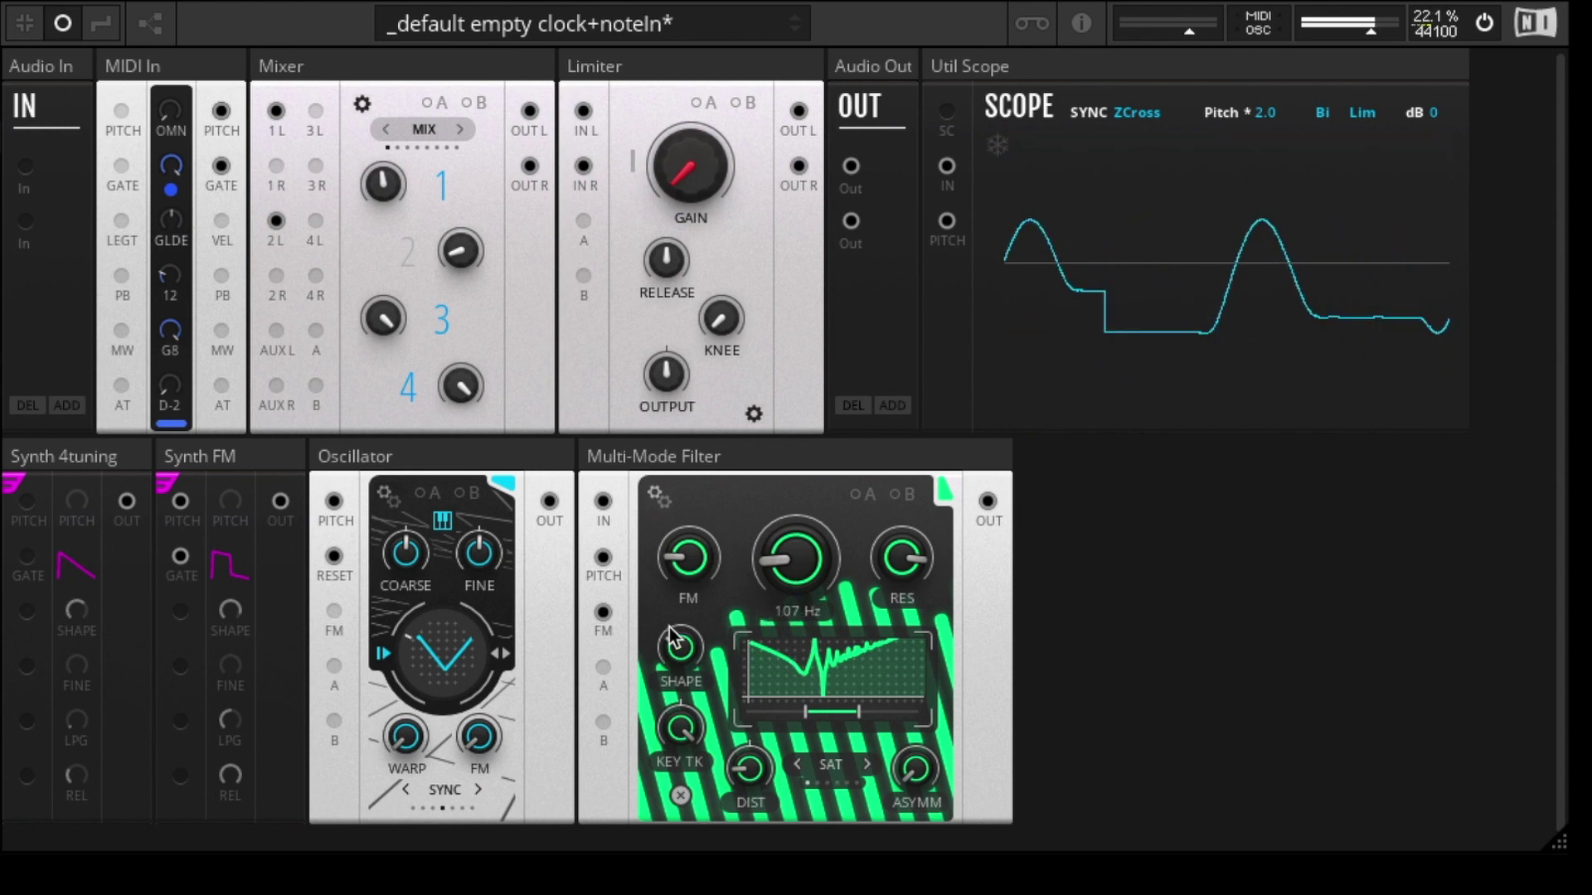
pyautogui.moveTo(692, 628); pyautogui.dragTo(695, 501)
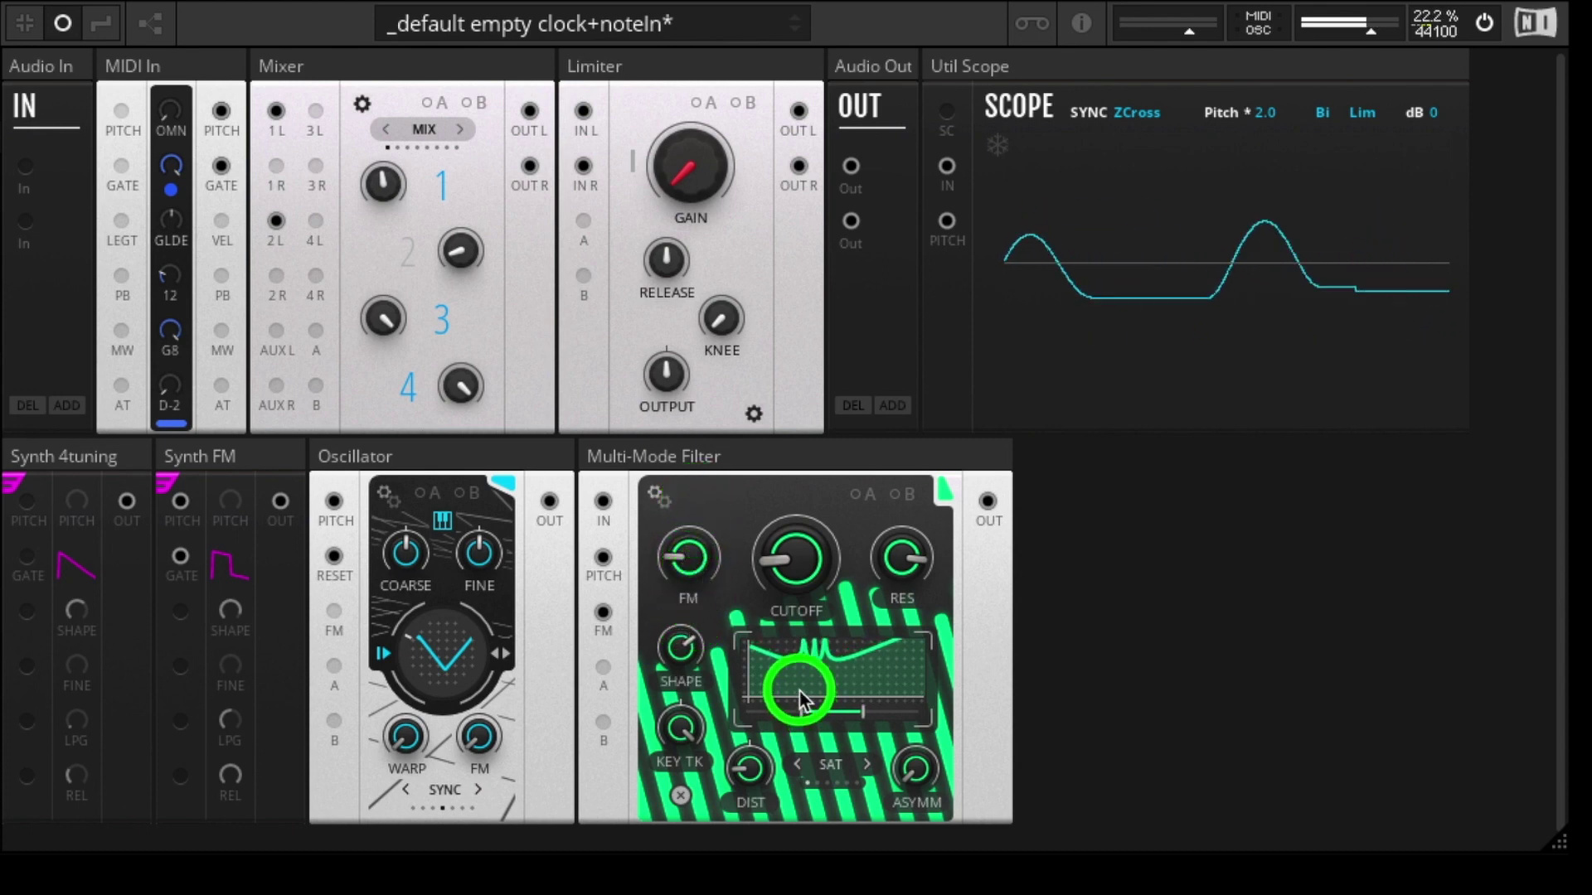
pyautogui.moveTo(799, 689); pyautogui.dragTo(909, 652)
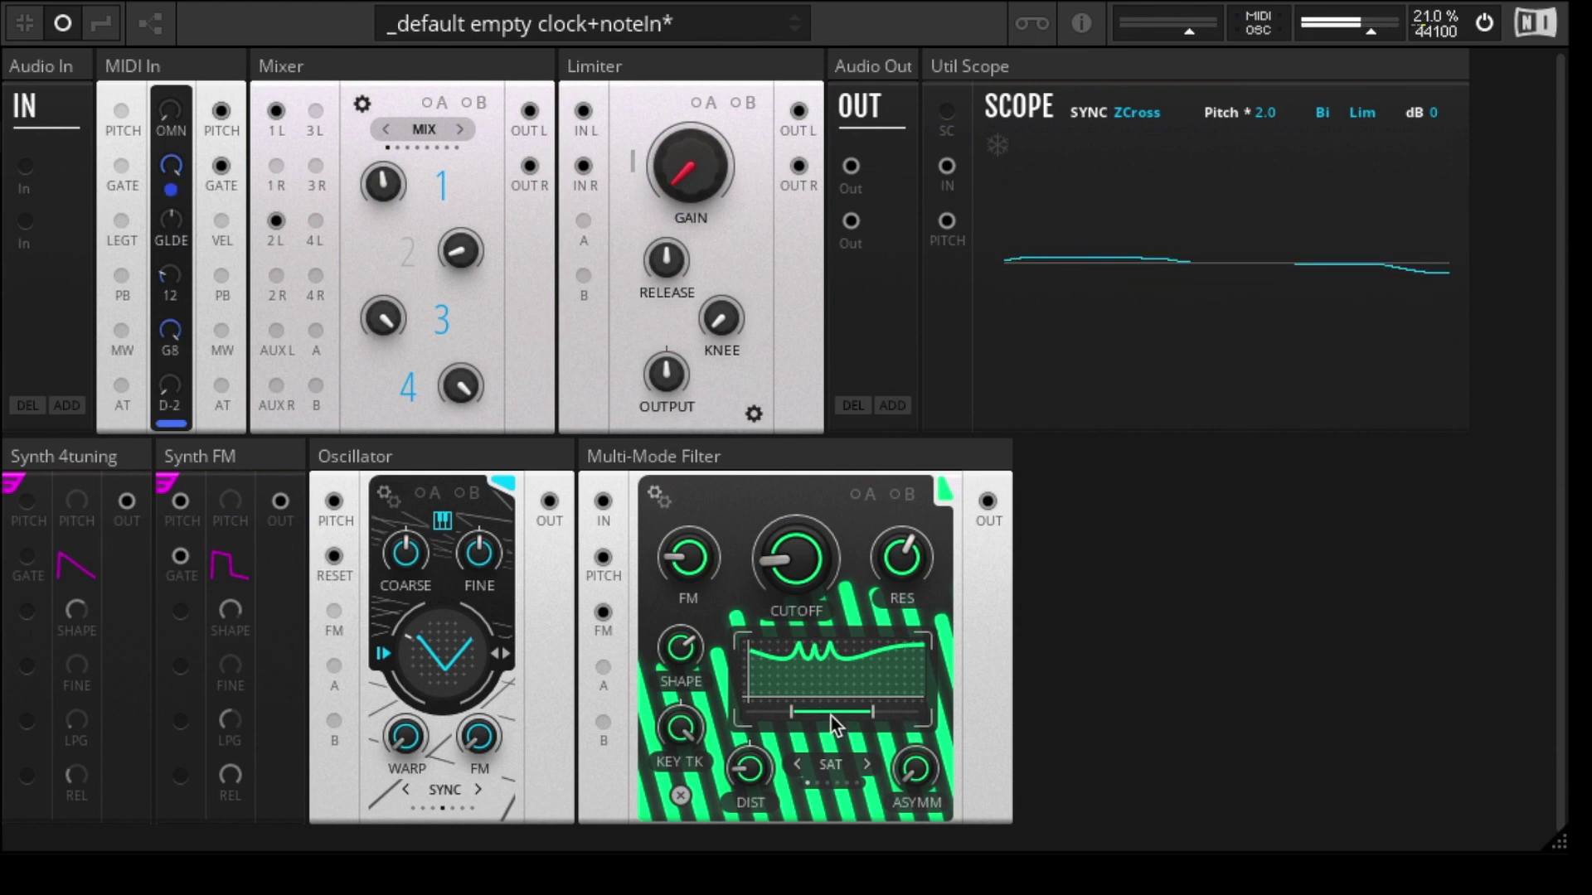
# - Set the filter's shape to its maximum of 3, and raise the resonance to 71.4 with the FM amount at zero
pyautogui.moveTo(680, 646); pyautogui.dragTo(694, 410)
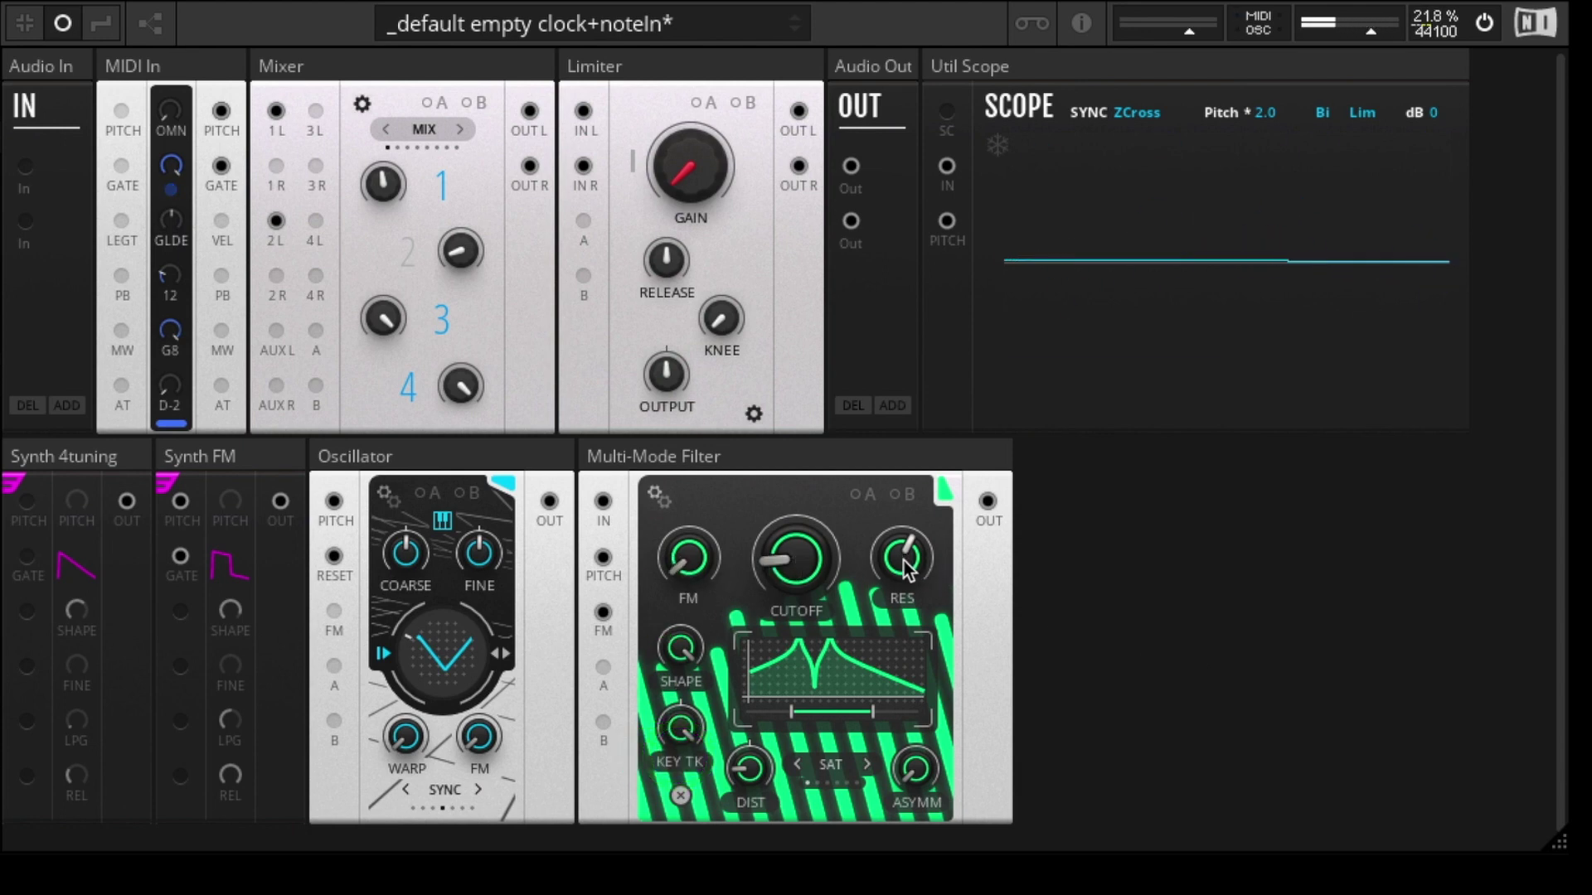
pyautogui.moveTo(910, 569); pyautogui.dragTo(915, 514)
pyautogui.moveTo(918, 560); pyautogui.dragTo(908, 560)
# - Try a slightly narrower filter spread, widen it to about half the response curve, and raise the cutoff slightly
pyautogui.click(833, 694)
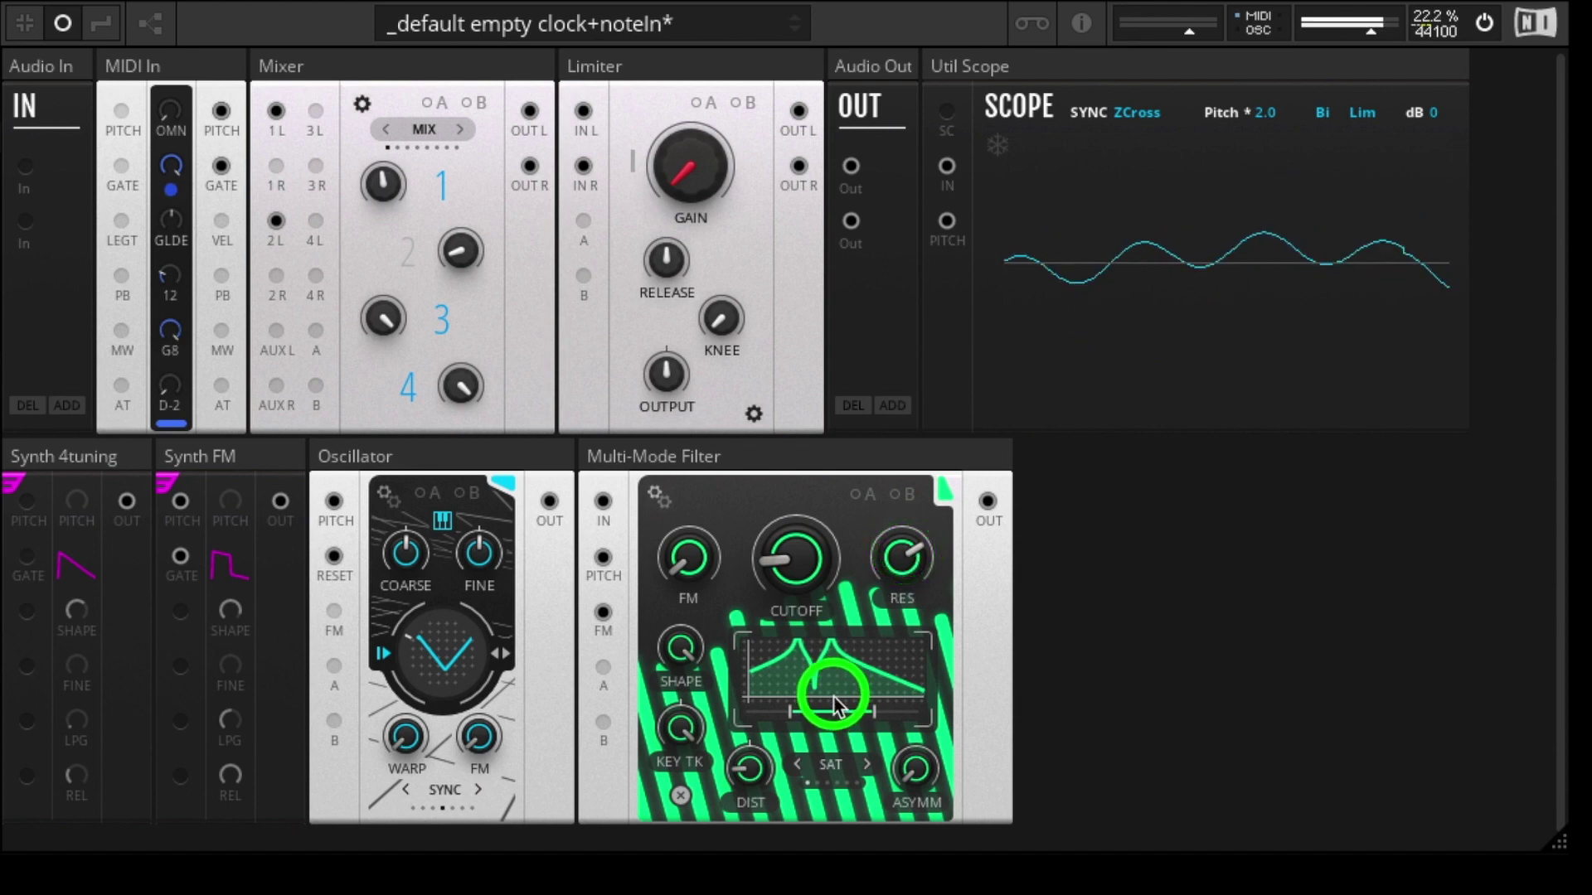
pyautogui.moveTo(833, 695)
pyautogui.mouseDown()
pyautogui.moveTo(829, 791)
pyautogui.moveTo(839, 588)
pyautogui.moveTo(844, 648)
pyautogui.moveTo(838, 733)
pyautogui.moveTo(835, 597)
pyautogui.moveTo(838, 746)
pyautogui.moveTo(813, 586)
pyautogui.moveTo(830, 738)
pyautogui.mouseUp()
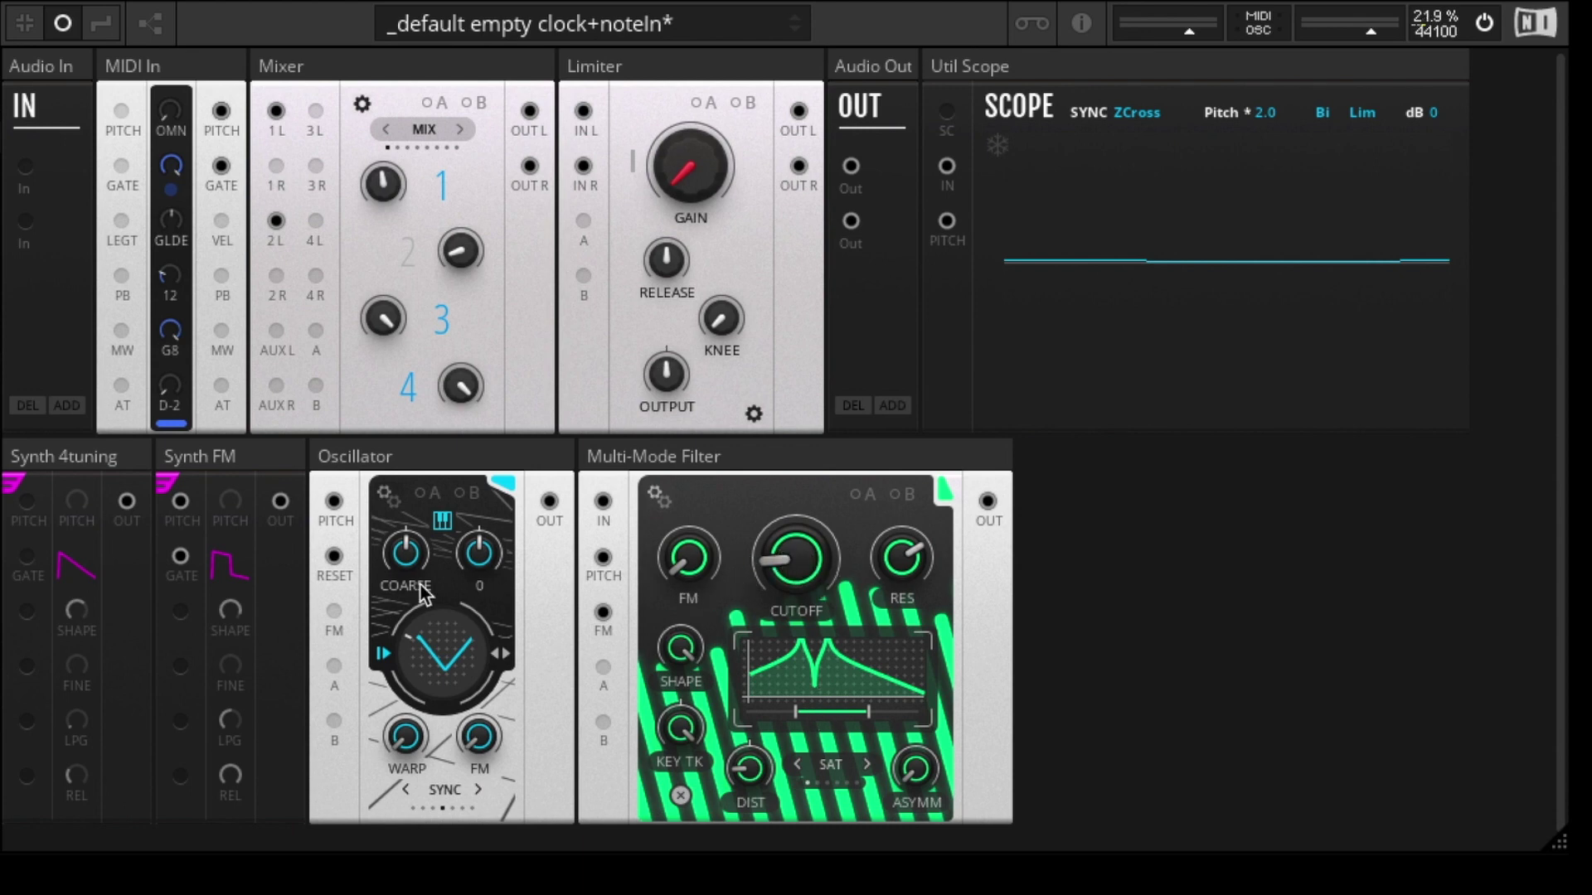
pyautogui.click(225, 456)
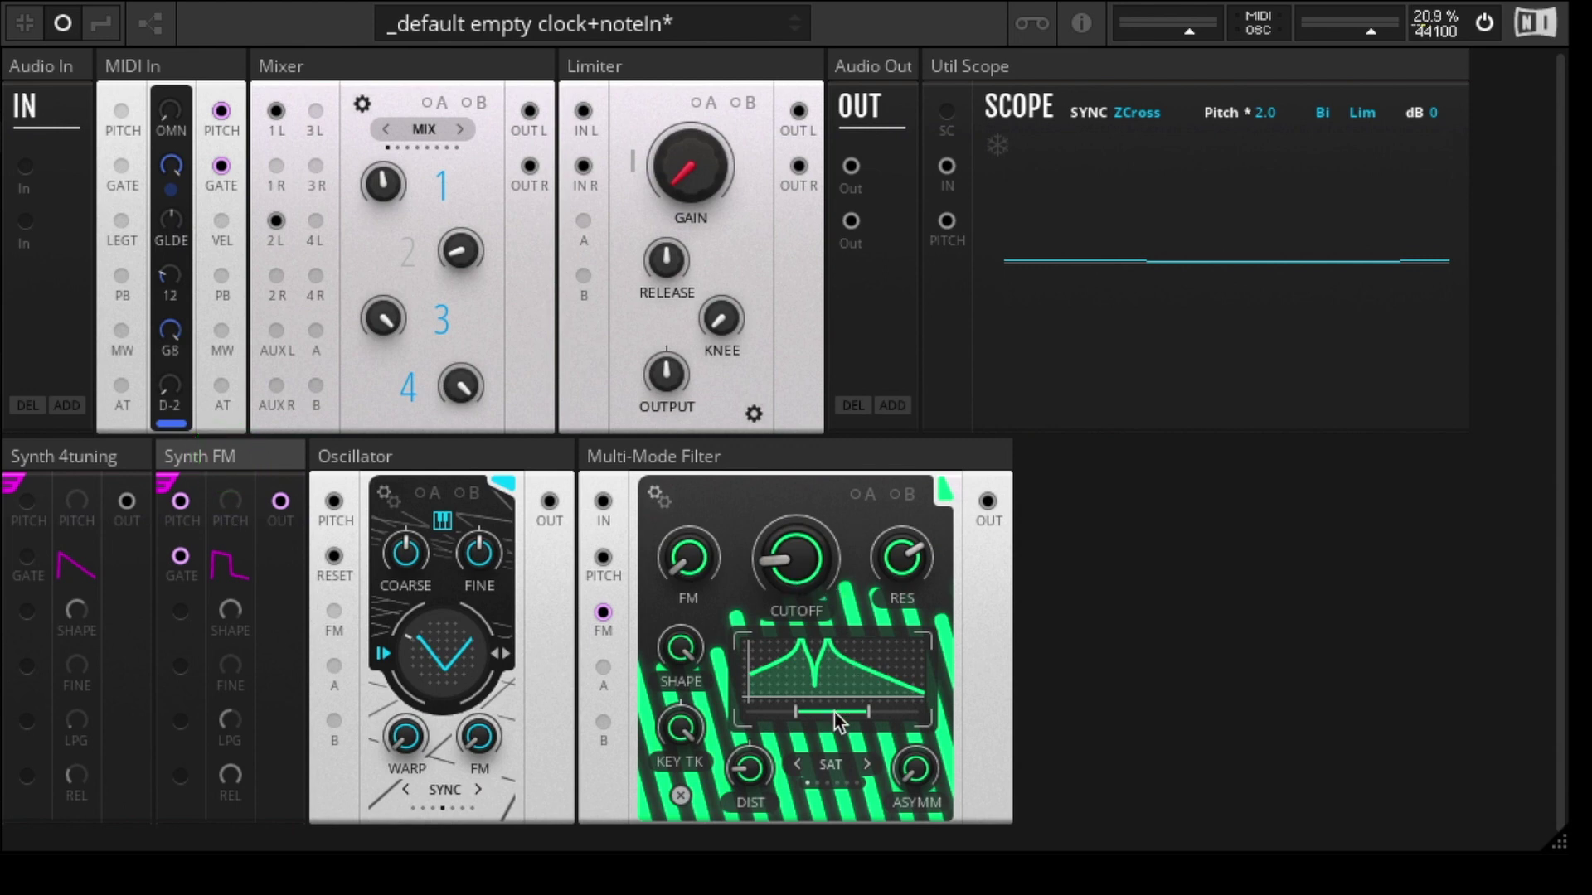
pyautogui.click(834, 659)
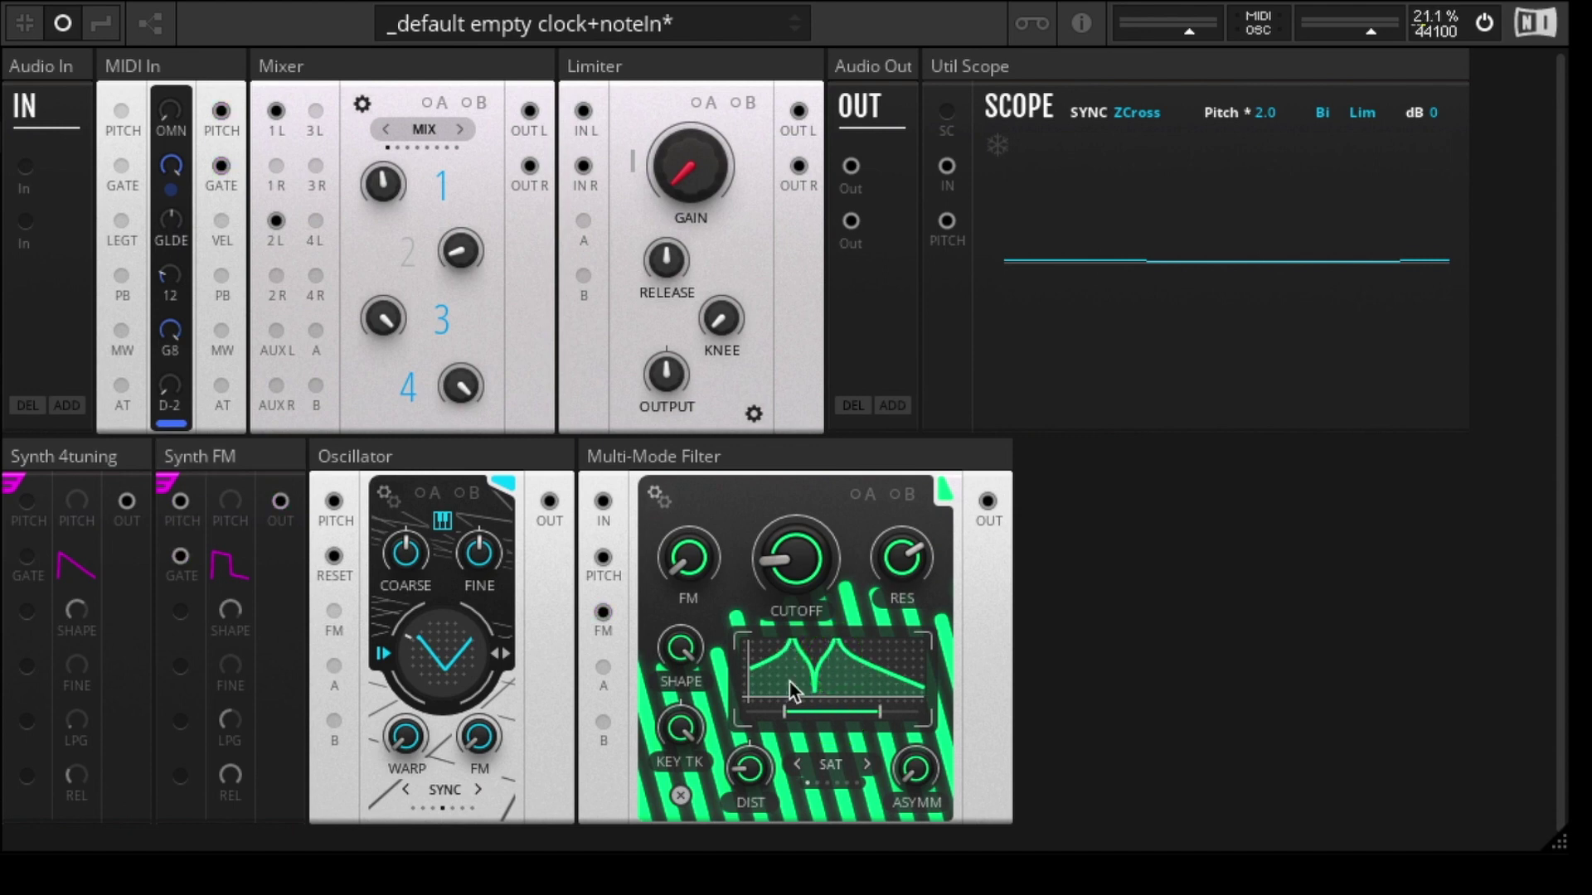
pyautogui.click(806, 550)
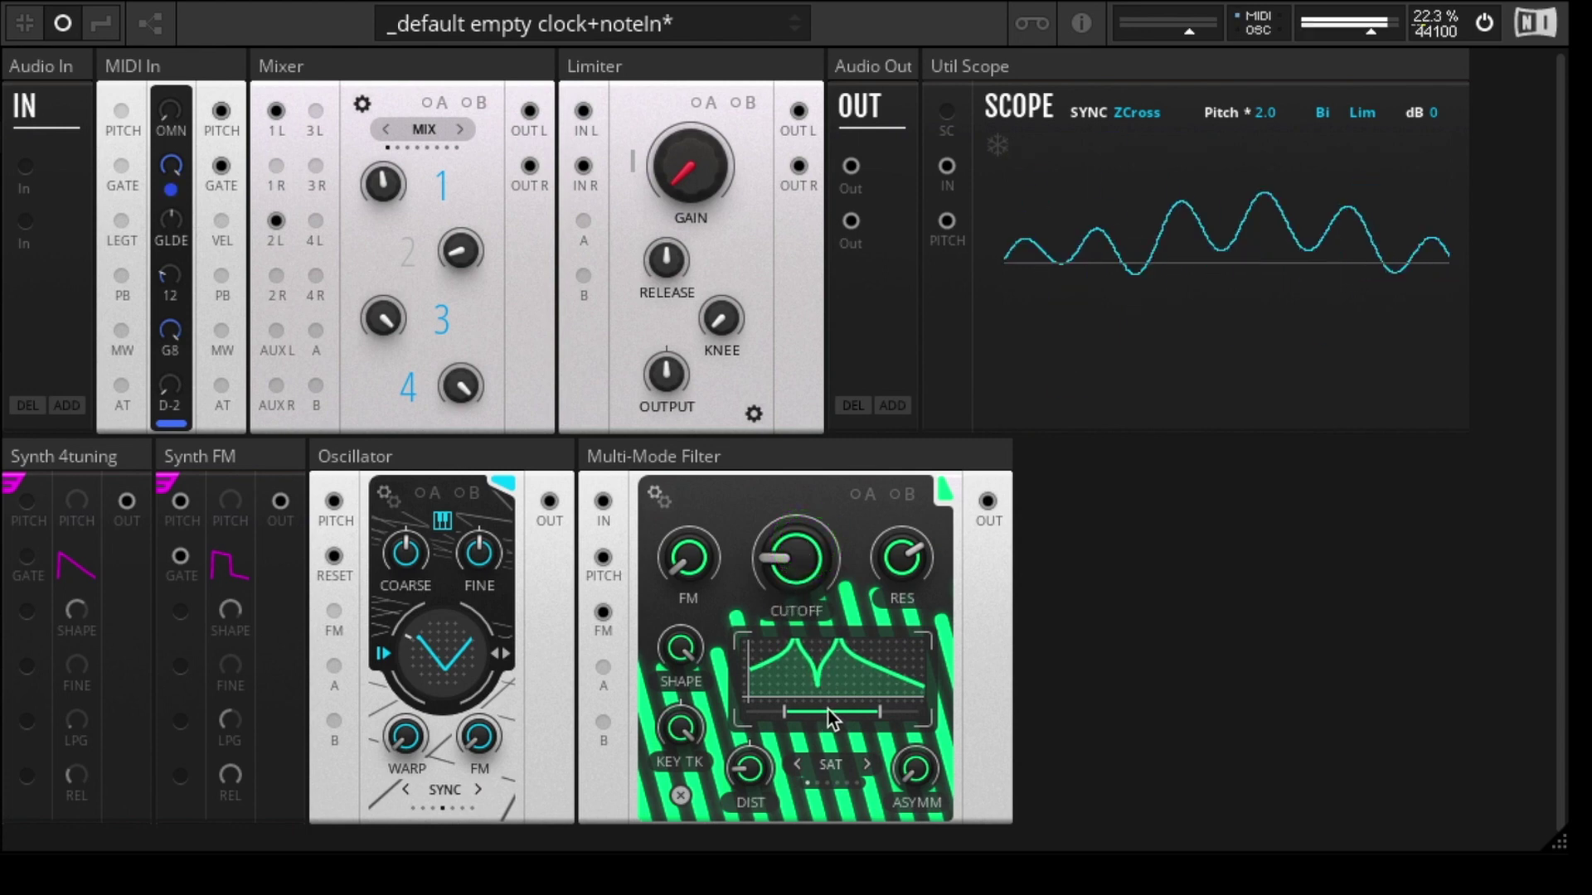
# - Narrow the filter's spread to about a quarter of the response curve
pyautogui.moveTo(839, 713); pyautogui.dragTo(825, 846)
pyautogui.click(827, 809)
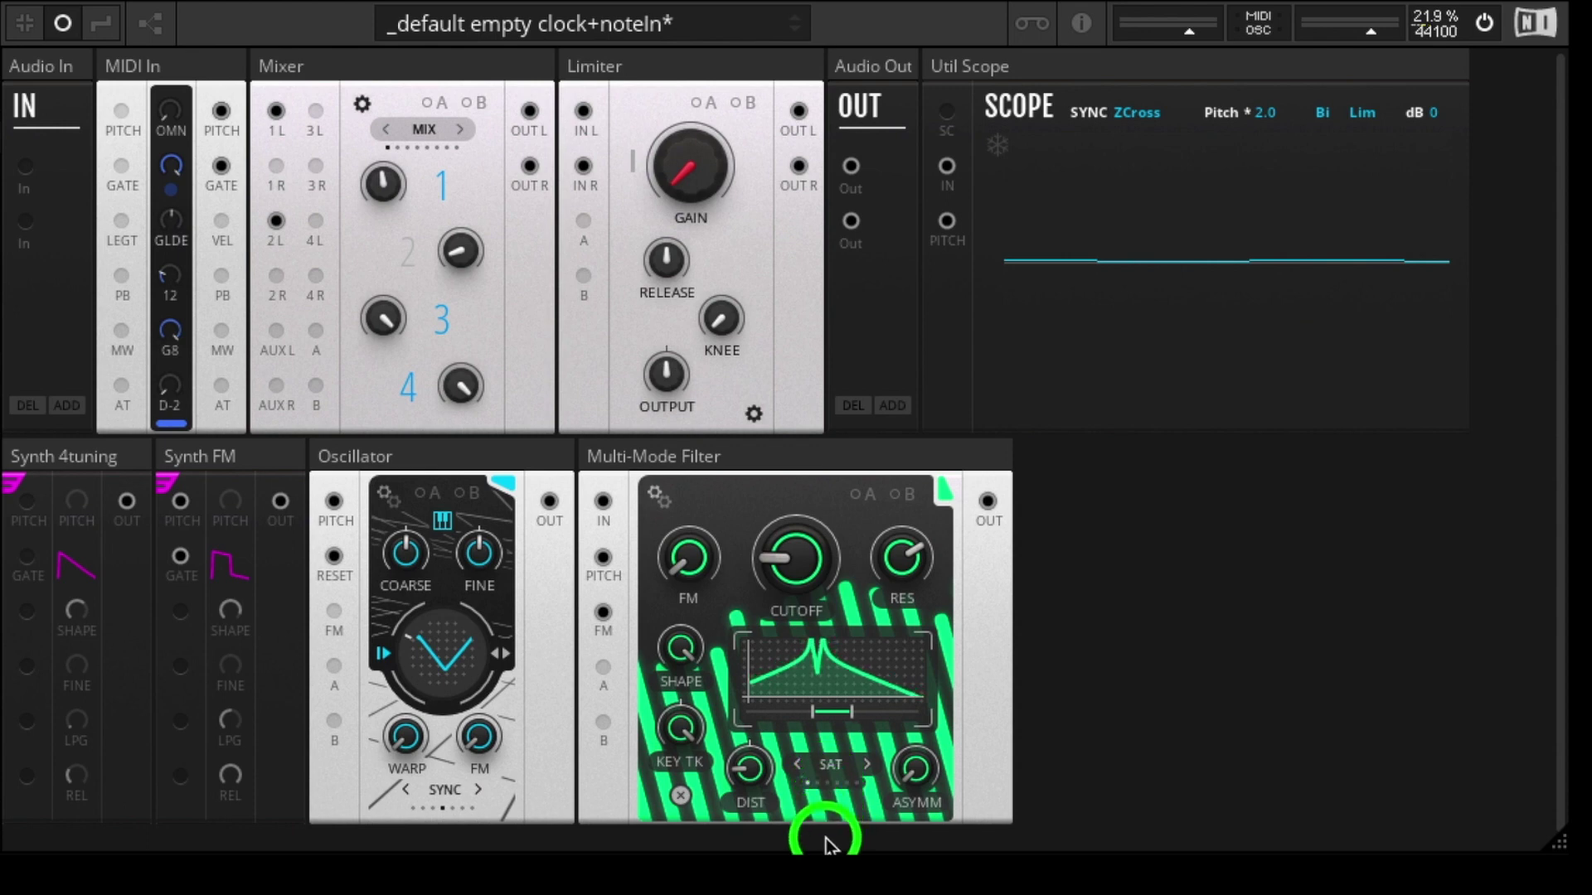
pyautogui.click(834, 701)
pyautogui.moveTo(834, 700); pyautogui.dragTo(834, 693)
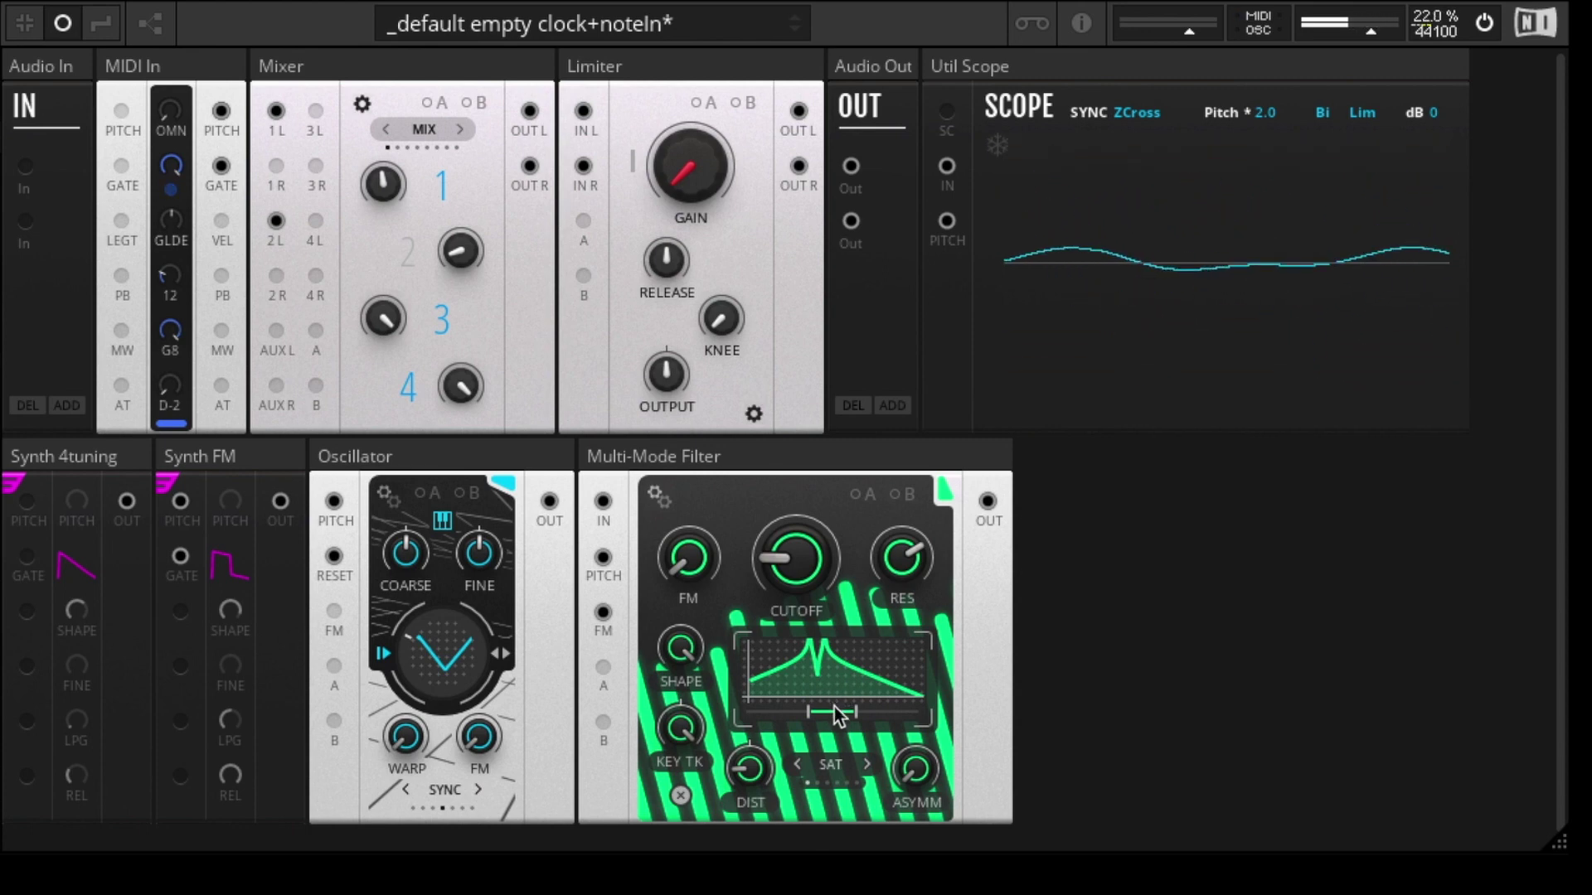
pyautogui.moveTo(833, 710); pyautogui.dragTo(832, 713)
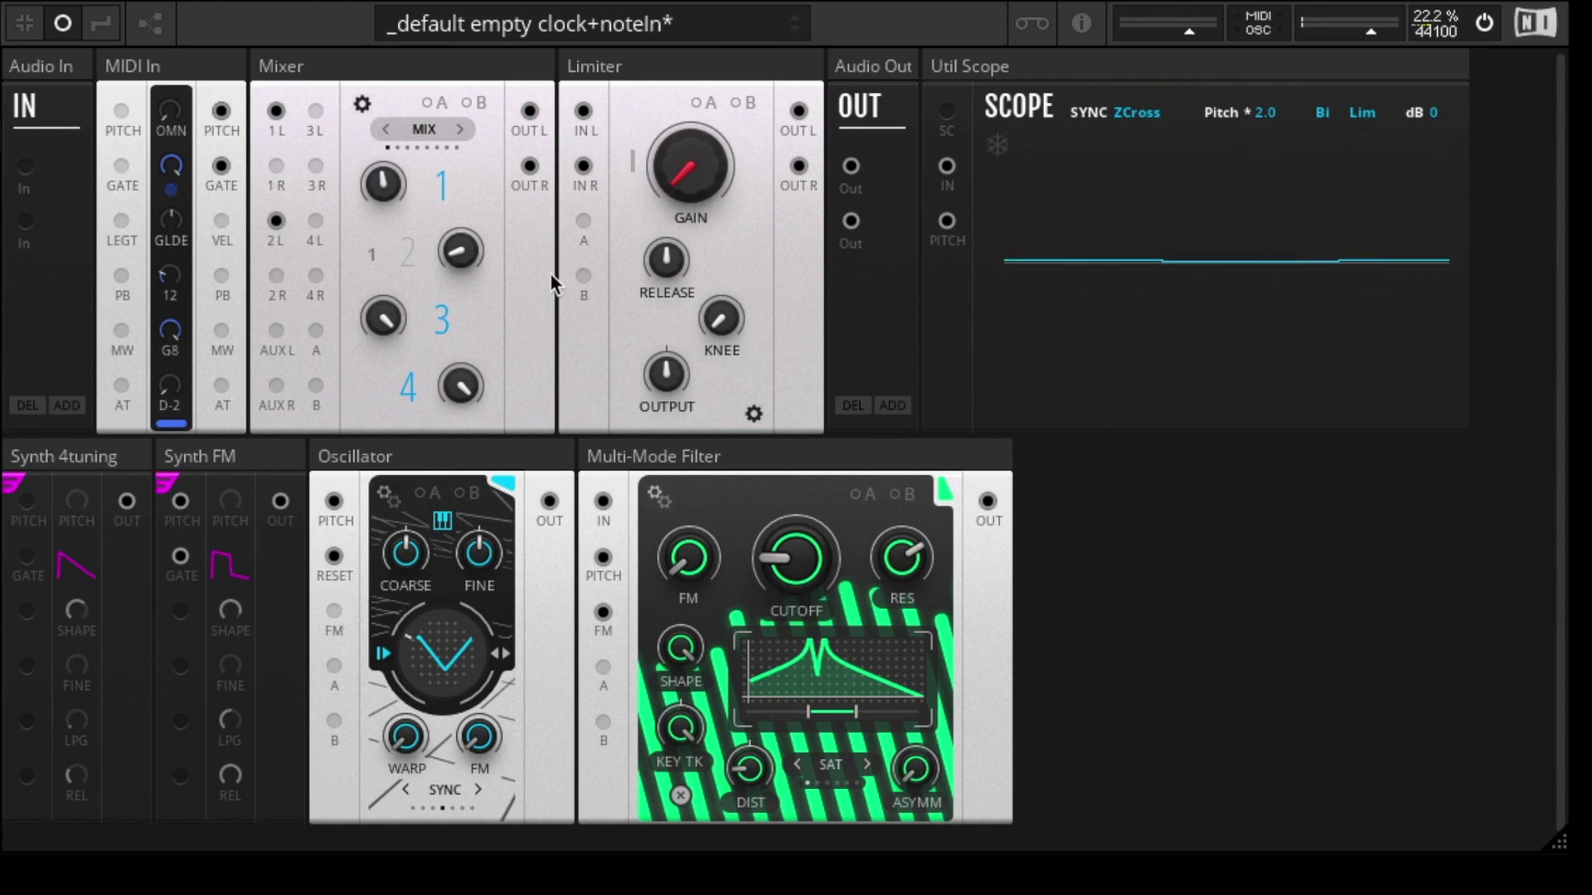
# - Switch Mixer channel 2 on and off again, and raise the filter's FM amount well above its midpoint
pyautogui.moveTo(412, 246); pyautogui.dragTo(411, 246)
pyautogui.click(401, 248)
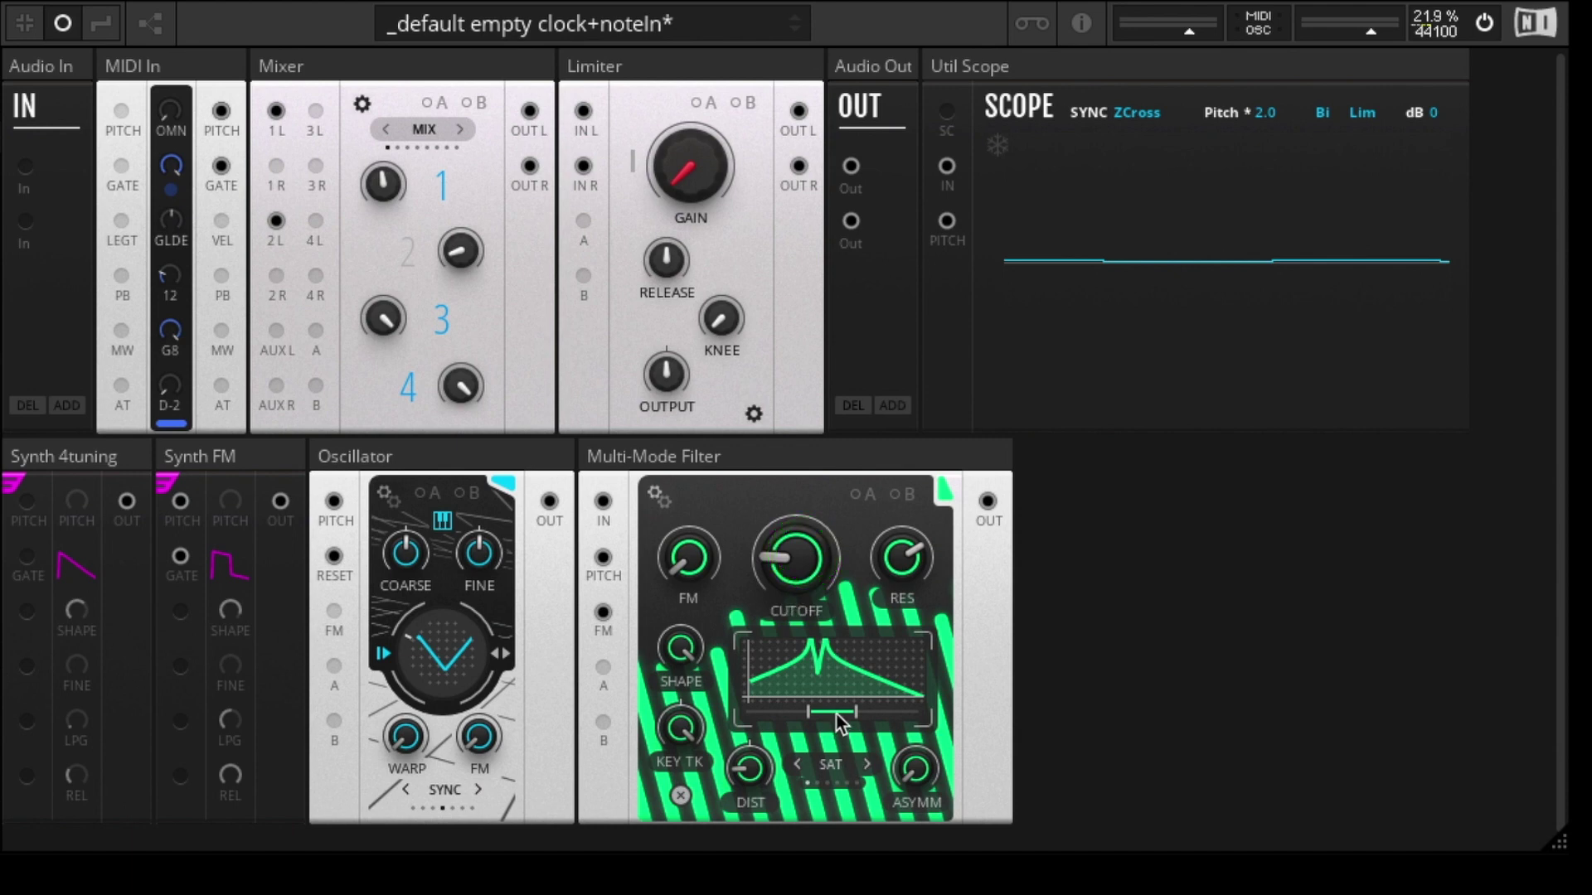
pyautogui.moveTo(803, 554)
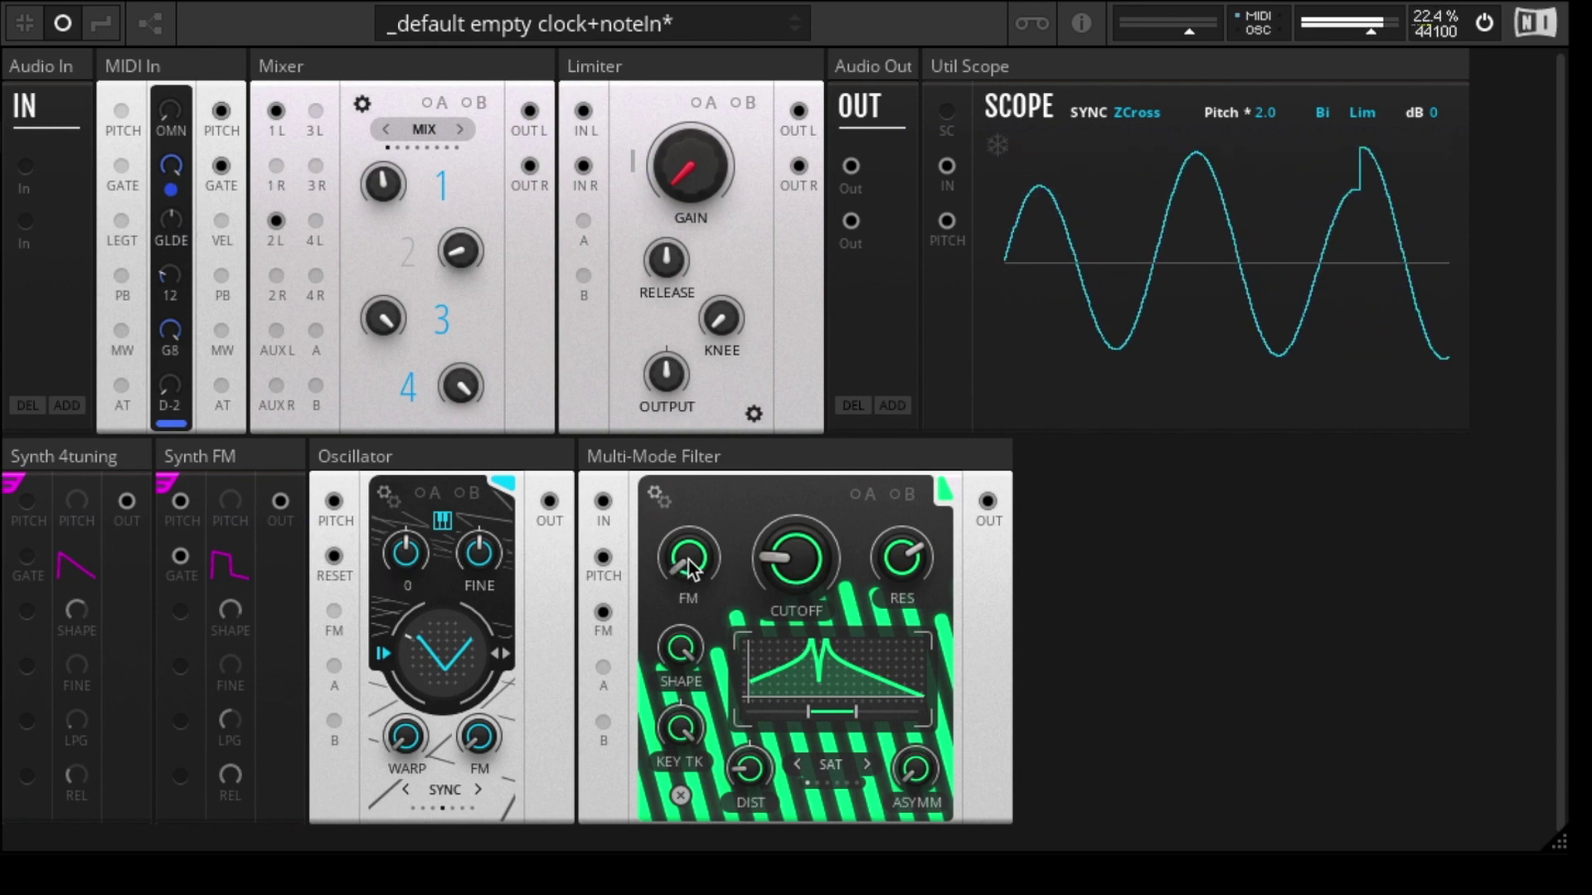
pyautogui.moveTo(688, 554); pyautogui.dragTo(697, 524)
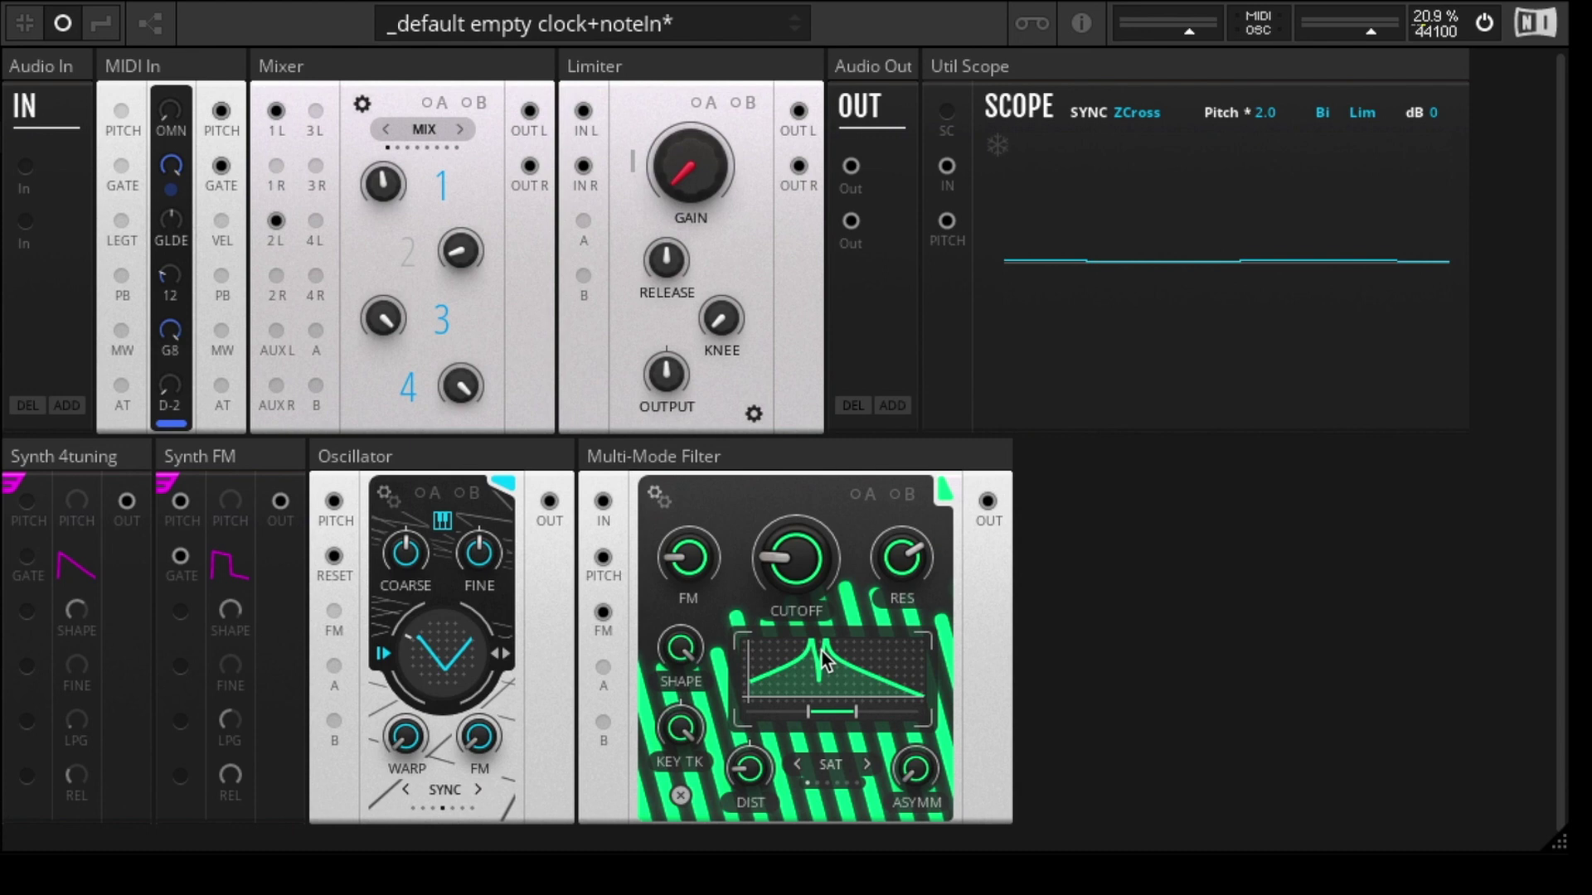
pyautogui.moveTo(688, 557); pyautogui.dragTo(718, 357)
pyautogui.moveTo(236, 721); pyautogui.dragTo(235, 771)
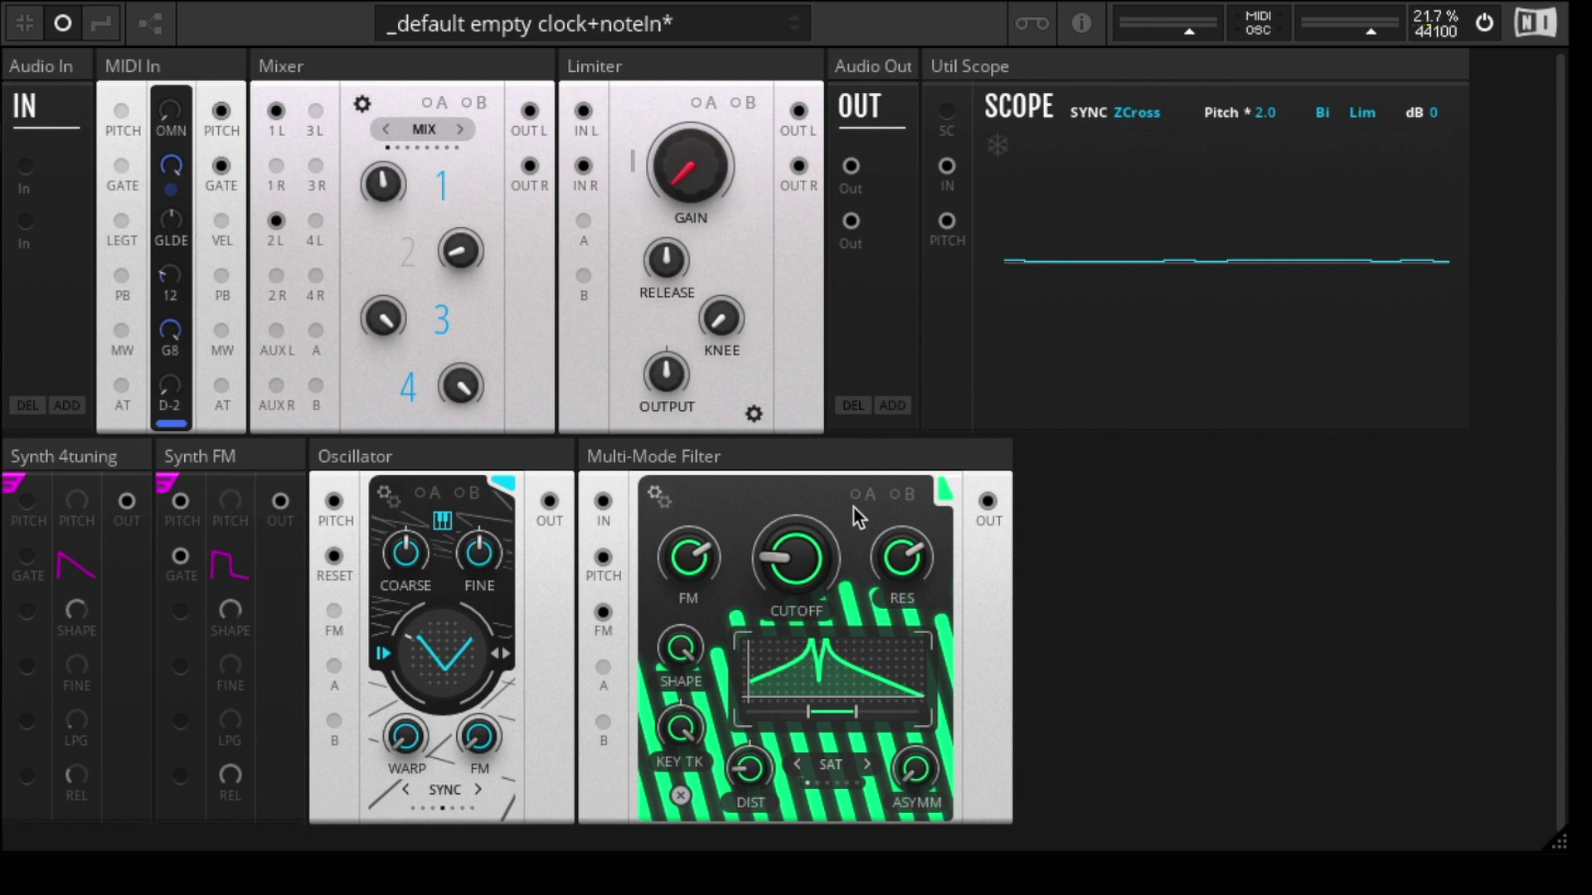
# - Switch on Mixer channel 2, and with the filter's FM amount lowered to zero raise the cutoff to 184 Hz
pyautogui.click(406, 256)
pyautogui.click(232, 456)
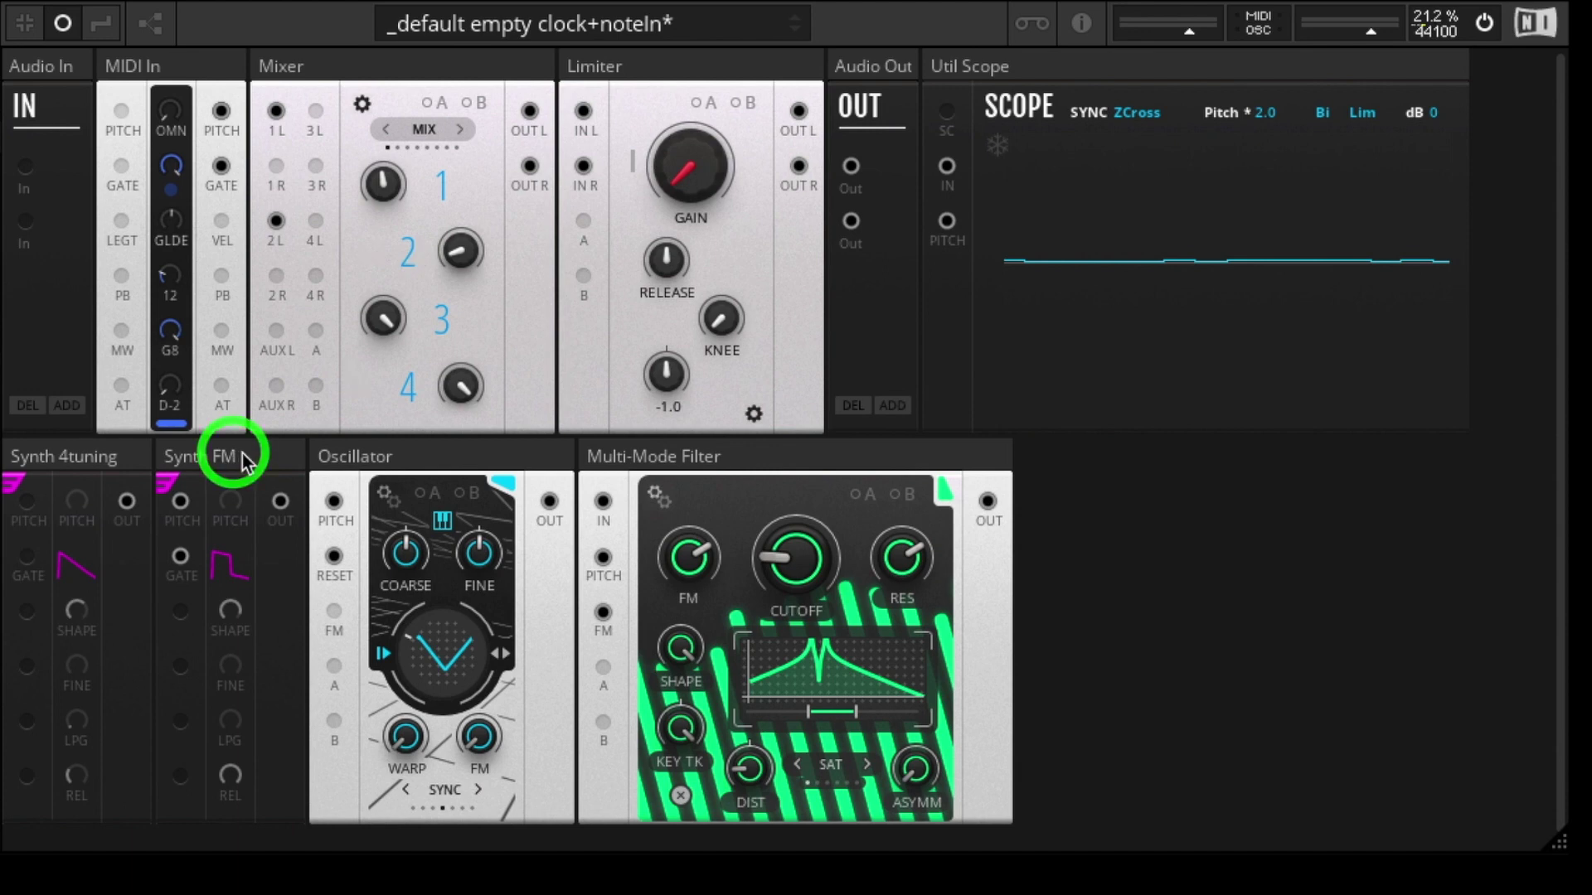
pyautogui.click(455, 63)
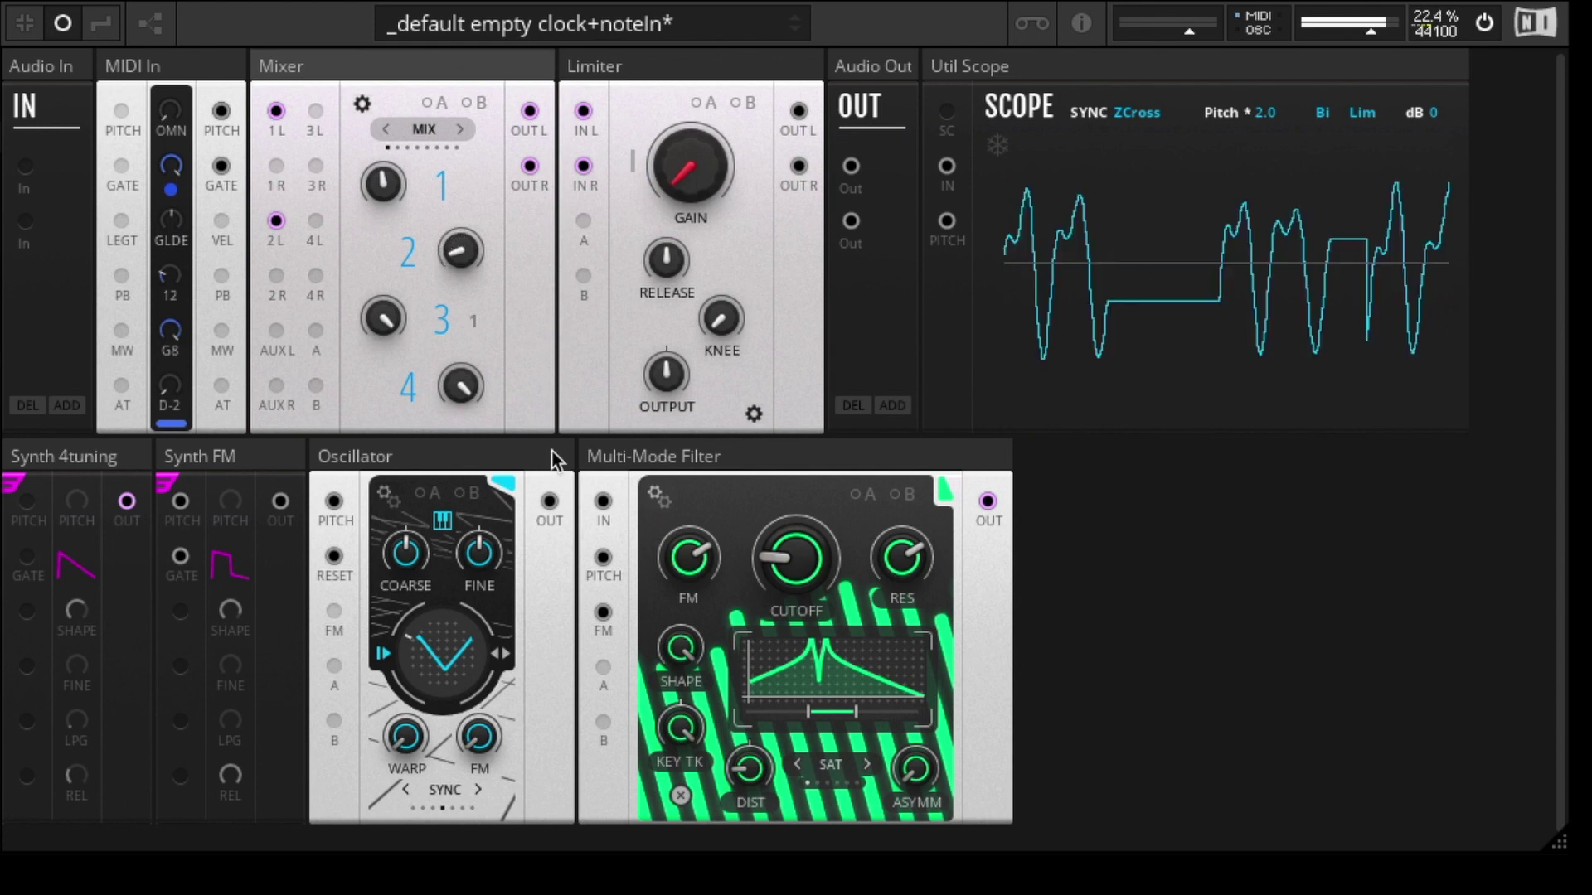
pyautogui.moveTo(690, 560); pyautogui.dragTo(699, 782)
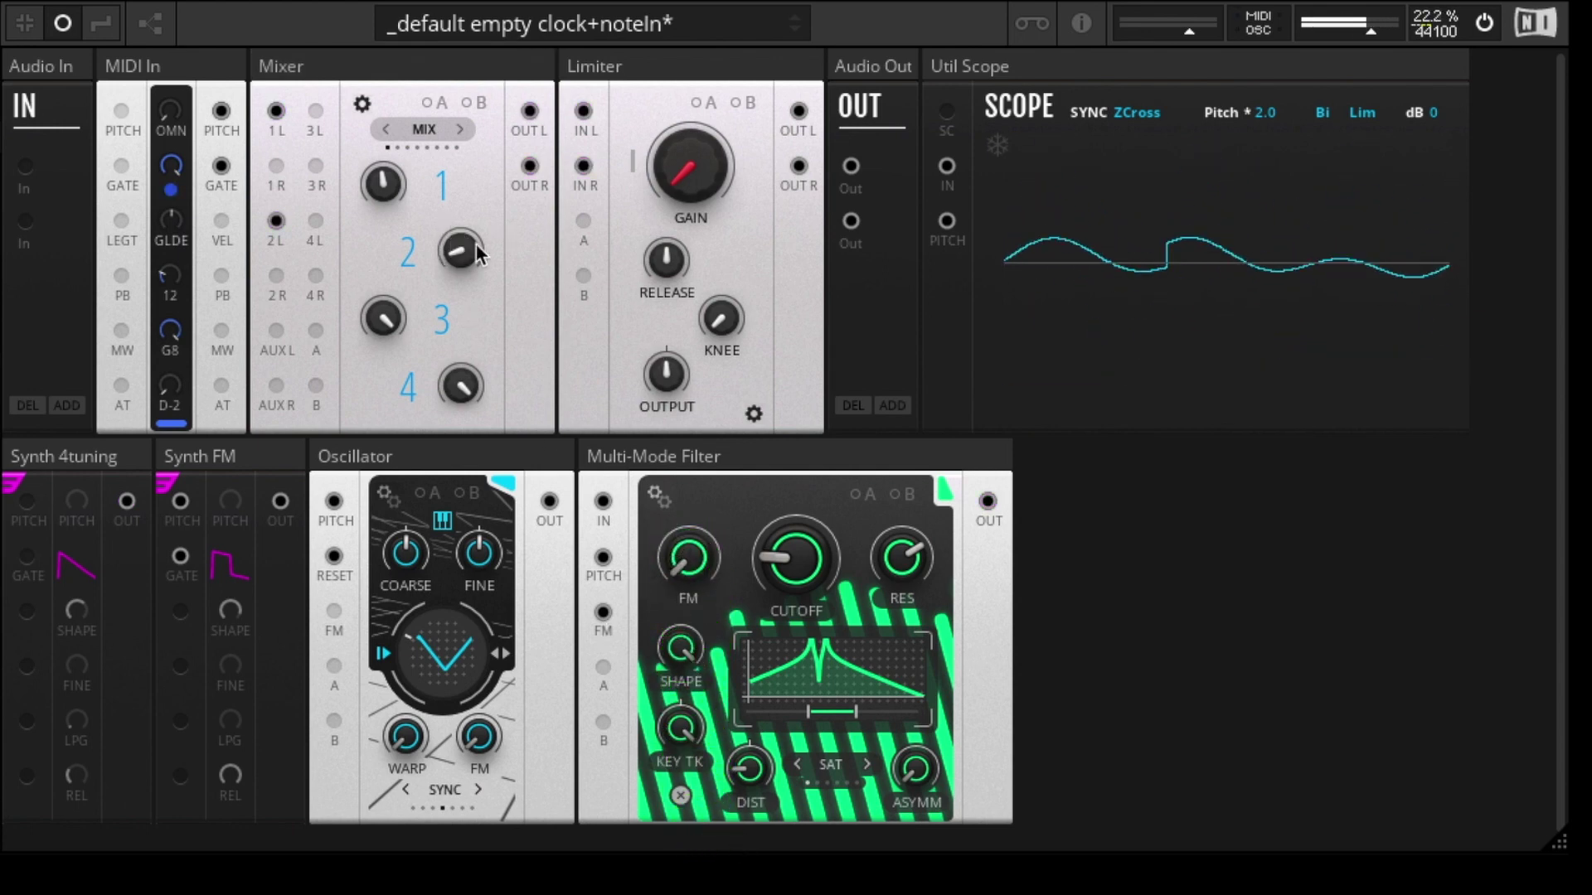
pyautogui.moveTo(787, 585); pyautogui.dragTo(813, 537)
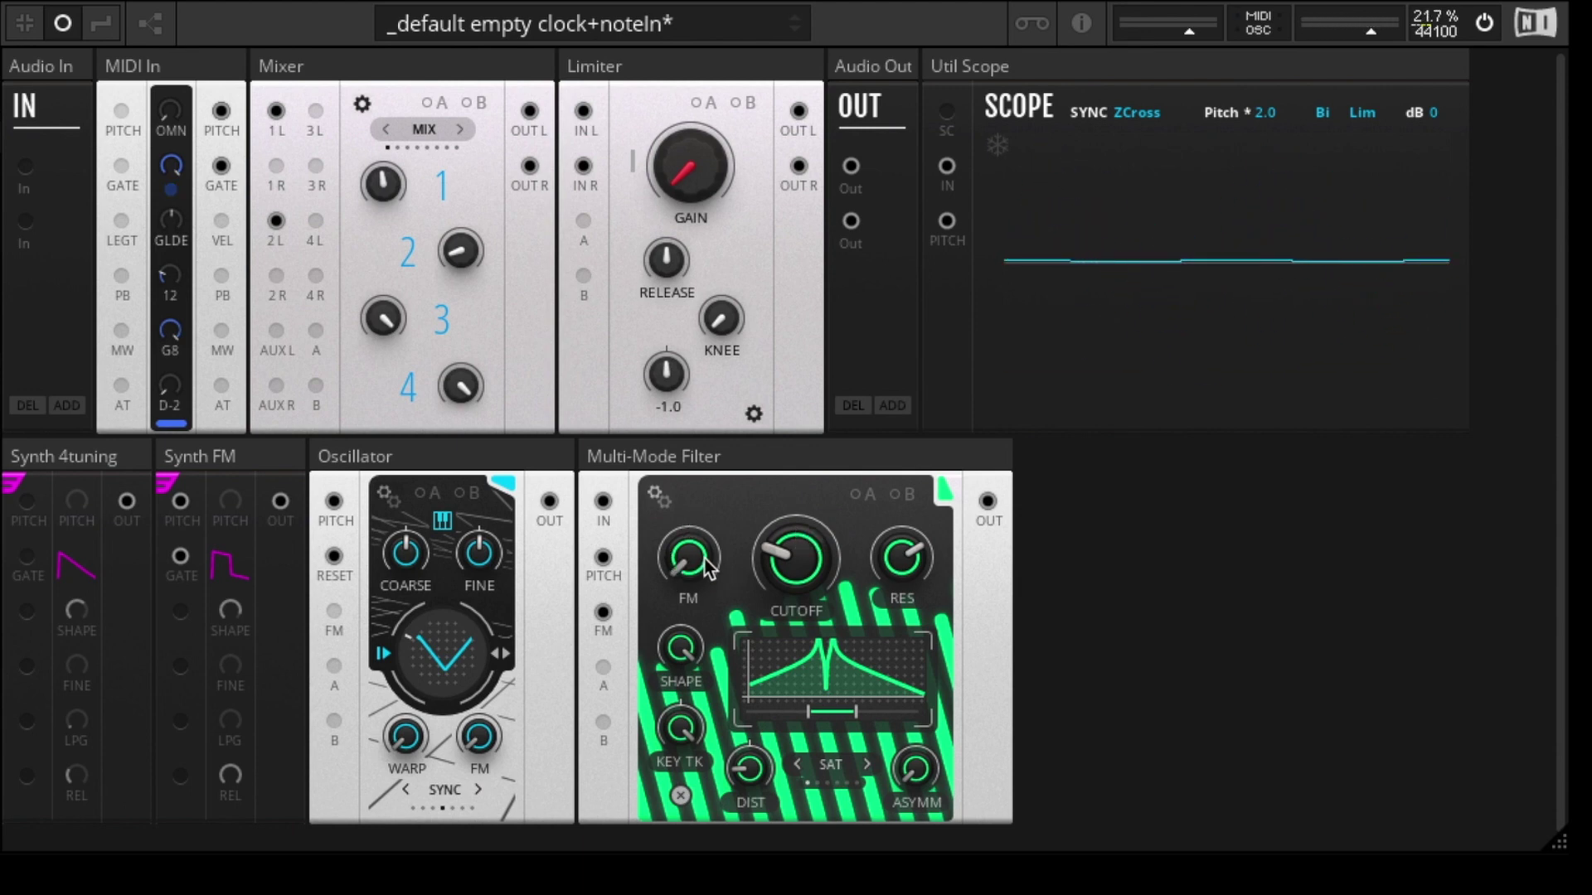
# - Mute Mixer channel 2, and try filter FM amounts up to 59.2 before settling on 19.4
pyautogui.moveTo(709, 568); pyautogui.dragTo(729, 371)
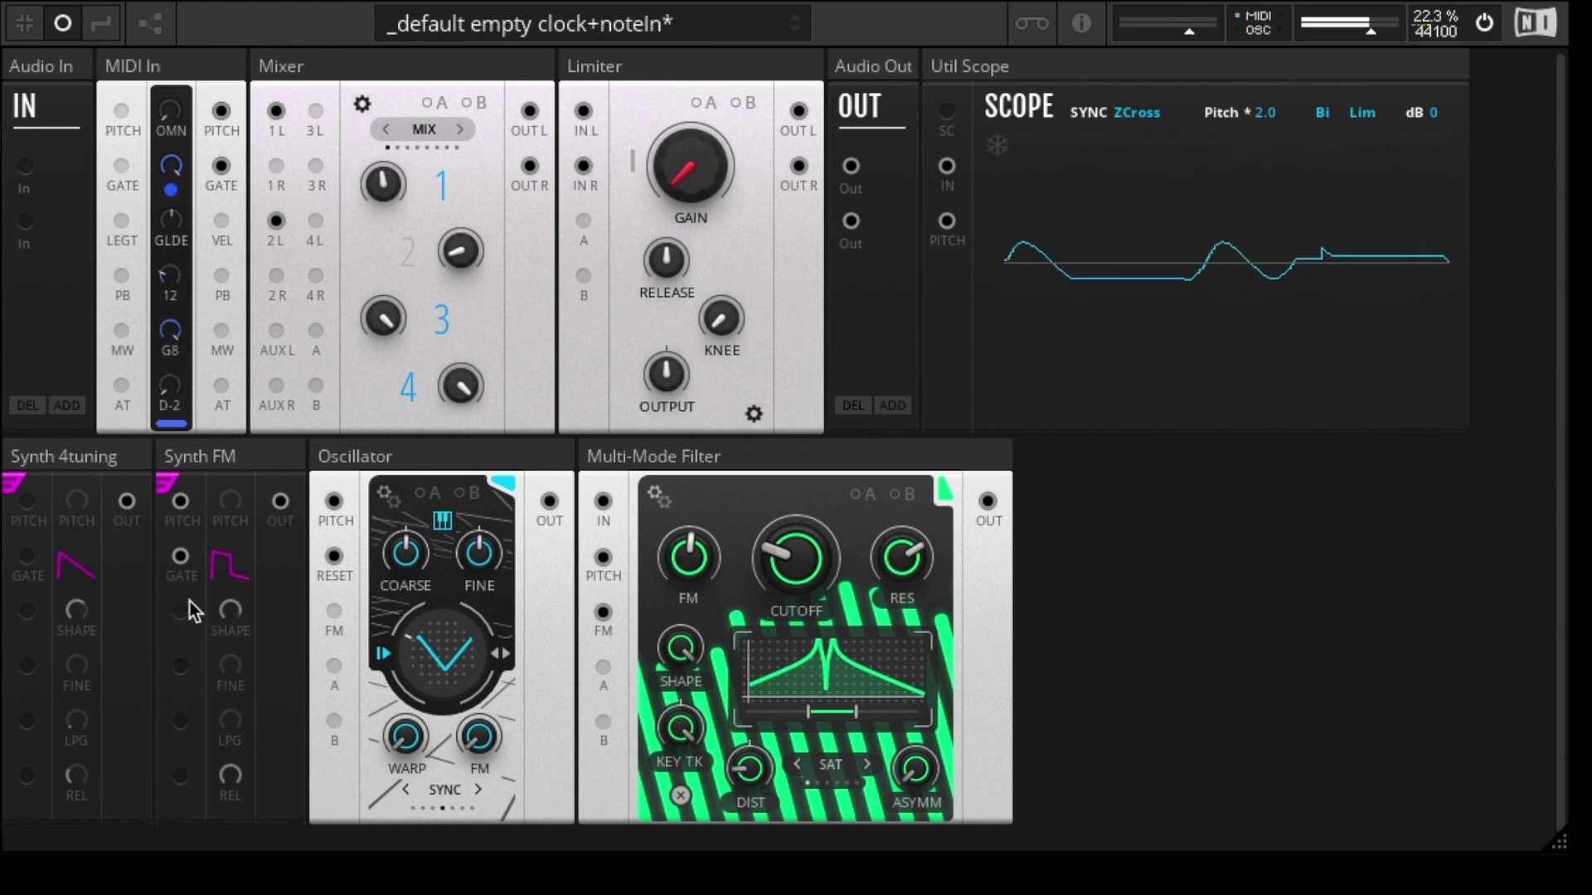
pyautogui.click(224, 454)
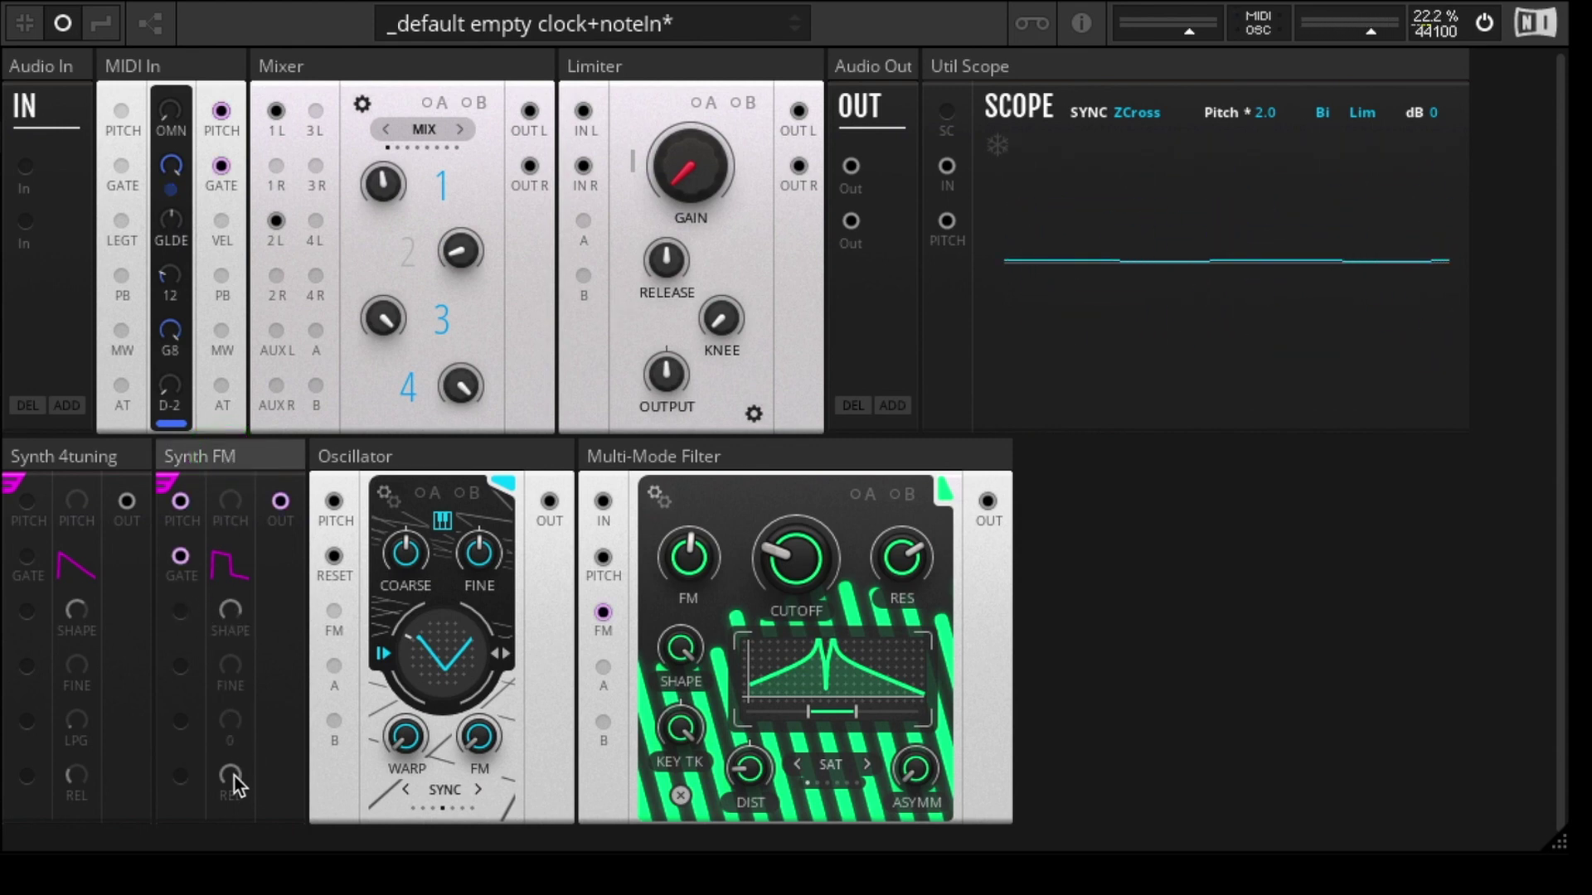
pyautogui.click(220, 458)
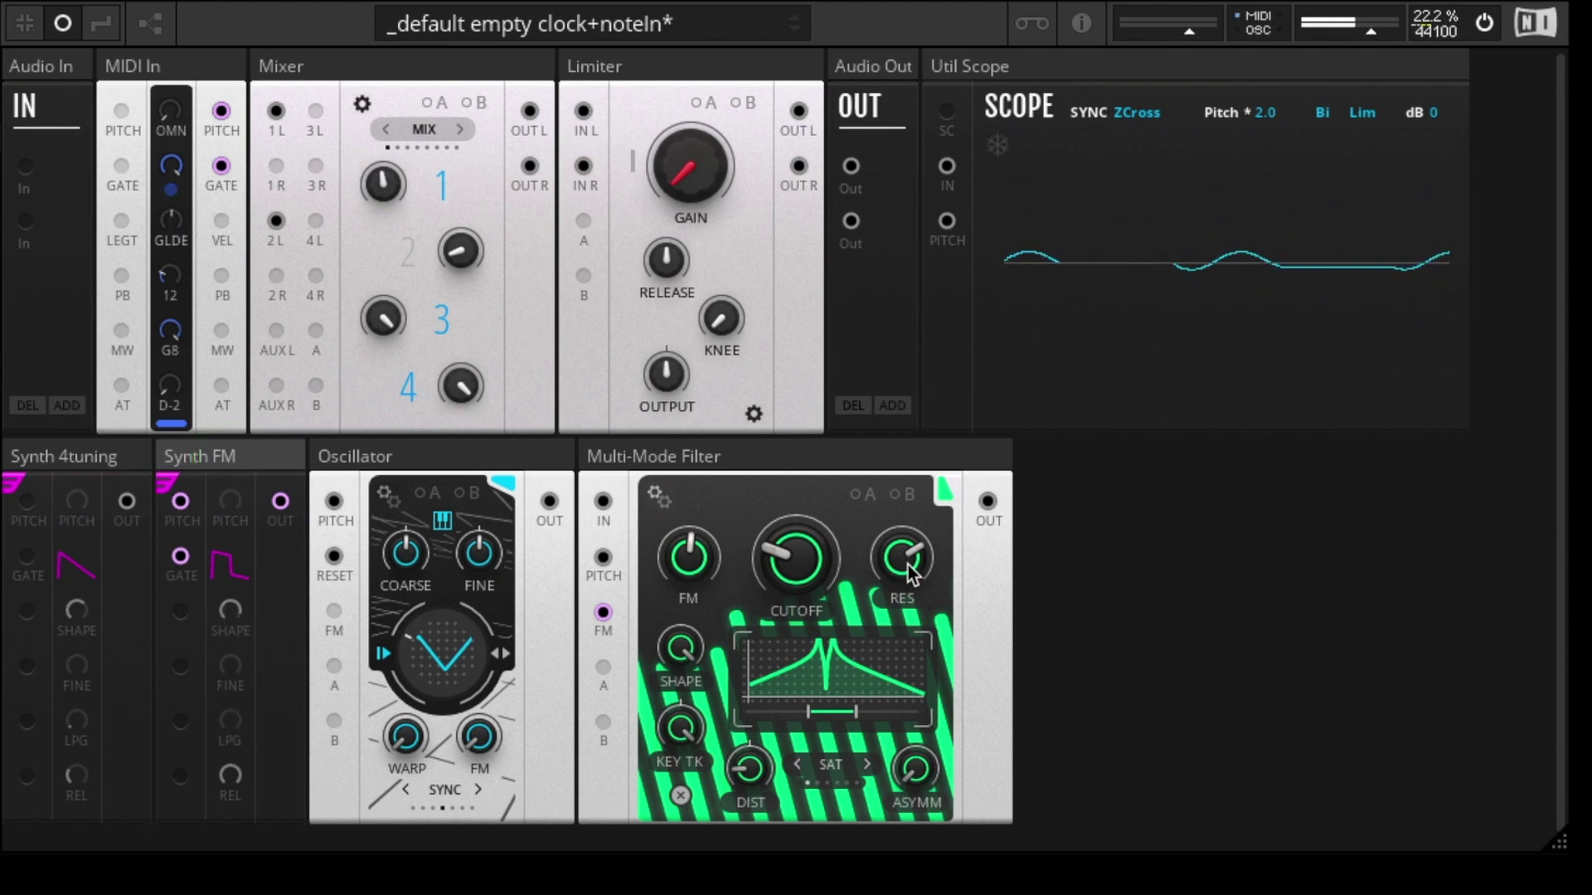
pyautogui.click(696, 485)
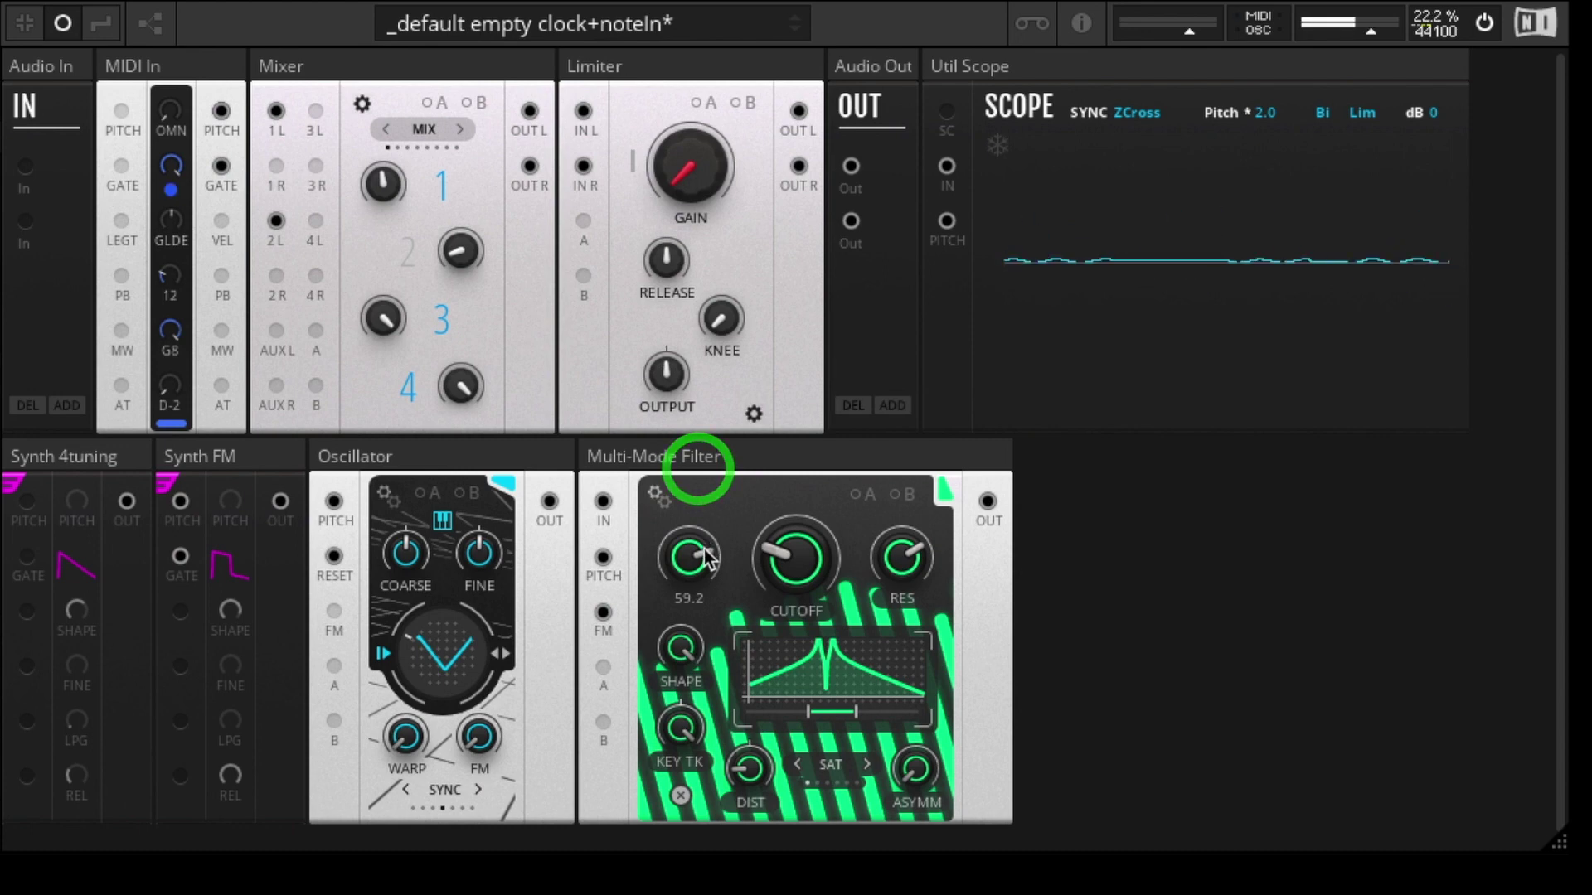
pyautogui.moveTo(690, 566); pyautogui.dragTo(311, 710)
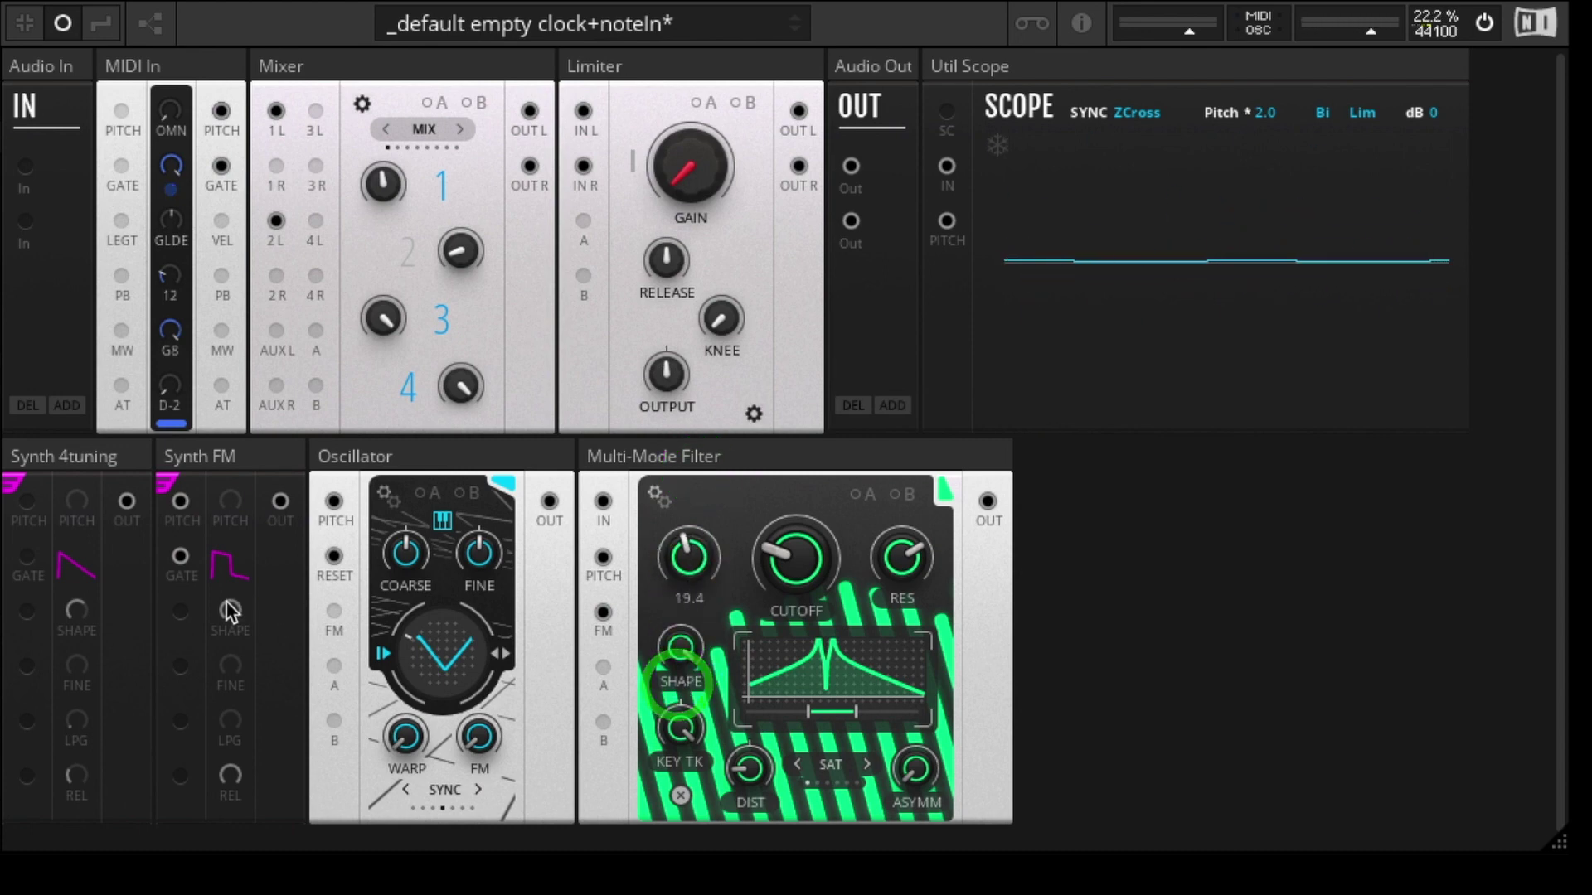
pyautogui.click(345, 185)
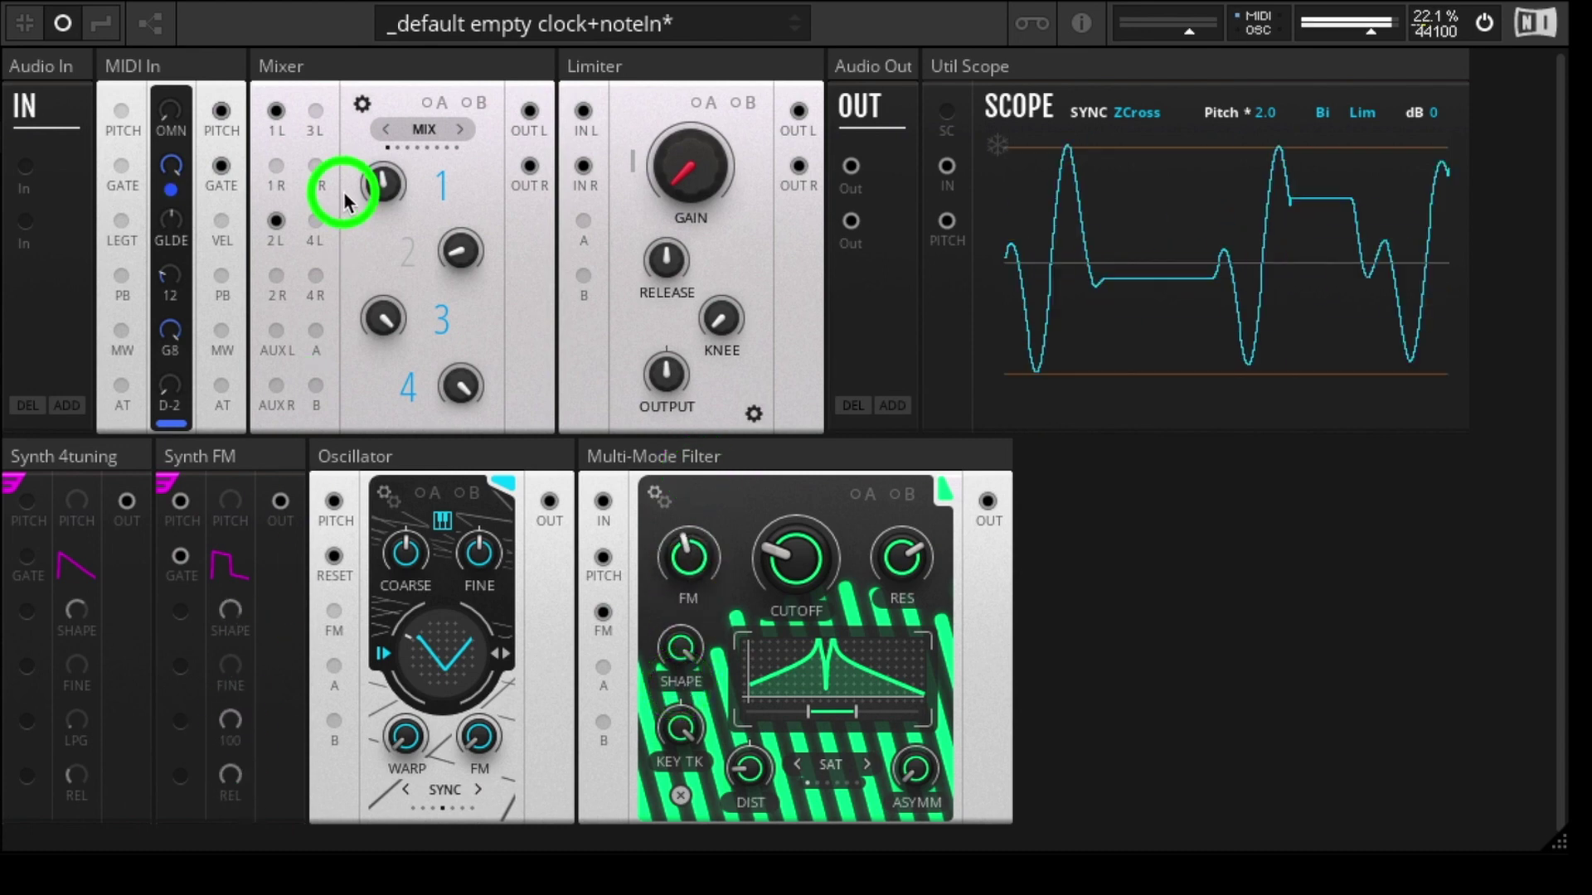
pyautogui.click(282, 829)
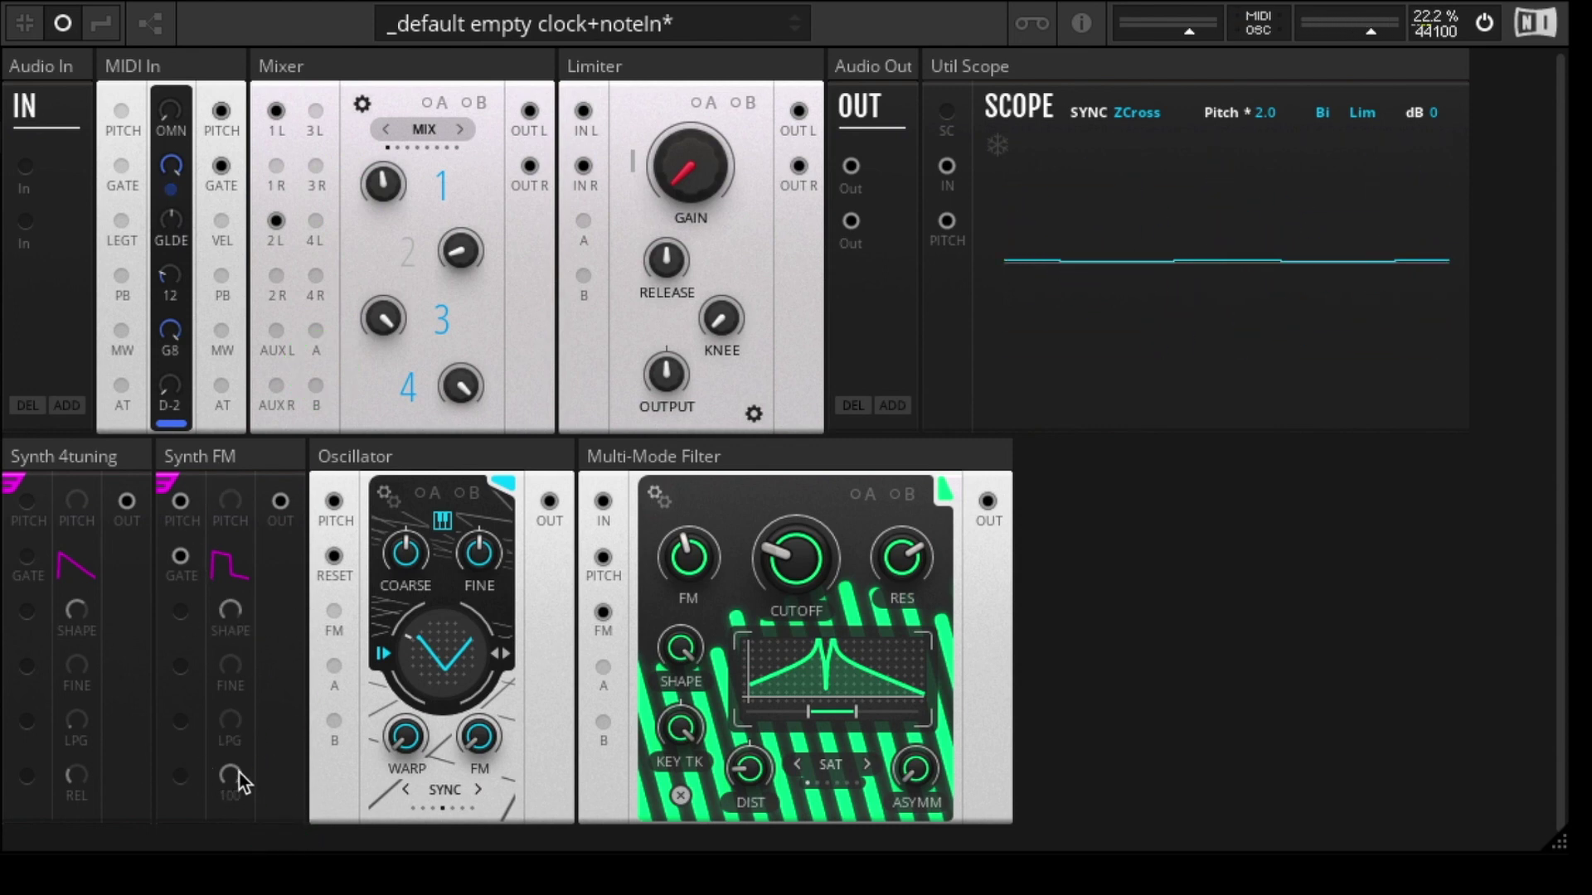
# - Add a second, utility-style Oscillator module beside the Synth FM module
pyautogui.click(253, 714)
pyautogui.click(224, 632)
pyautogui.click(322, 589)
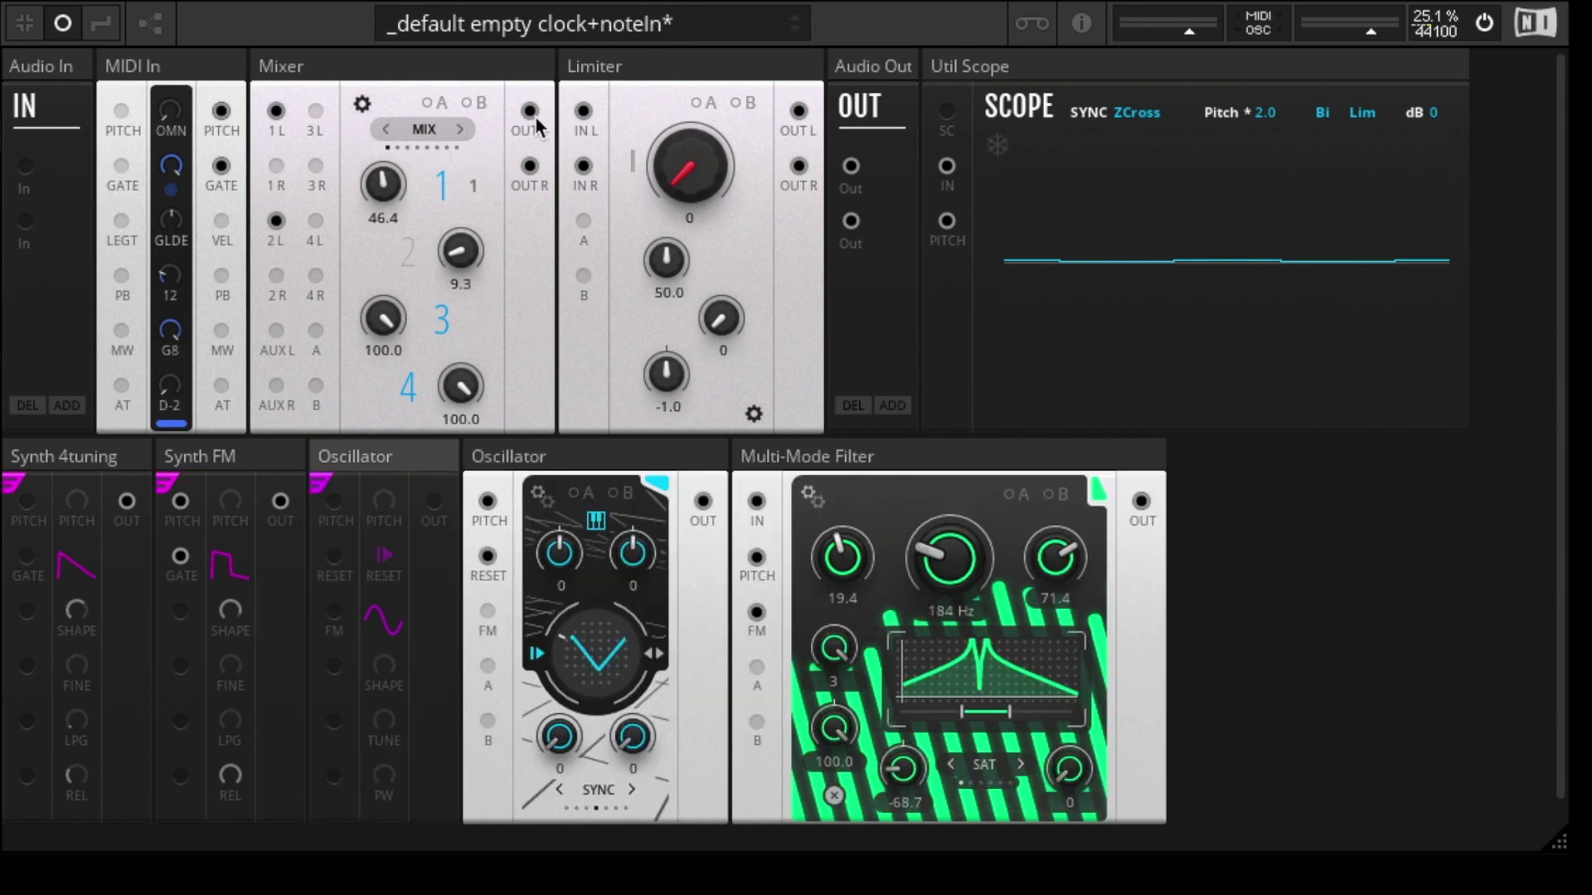
# - Patch MIDI pitch and gate to the new Oscillator's pitch and reset and its output to the filter's FM input, and delete Synth FM
pyautogui.moveTo(222, 110); pyautogui.dragTo(223, 166)
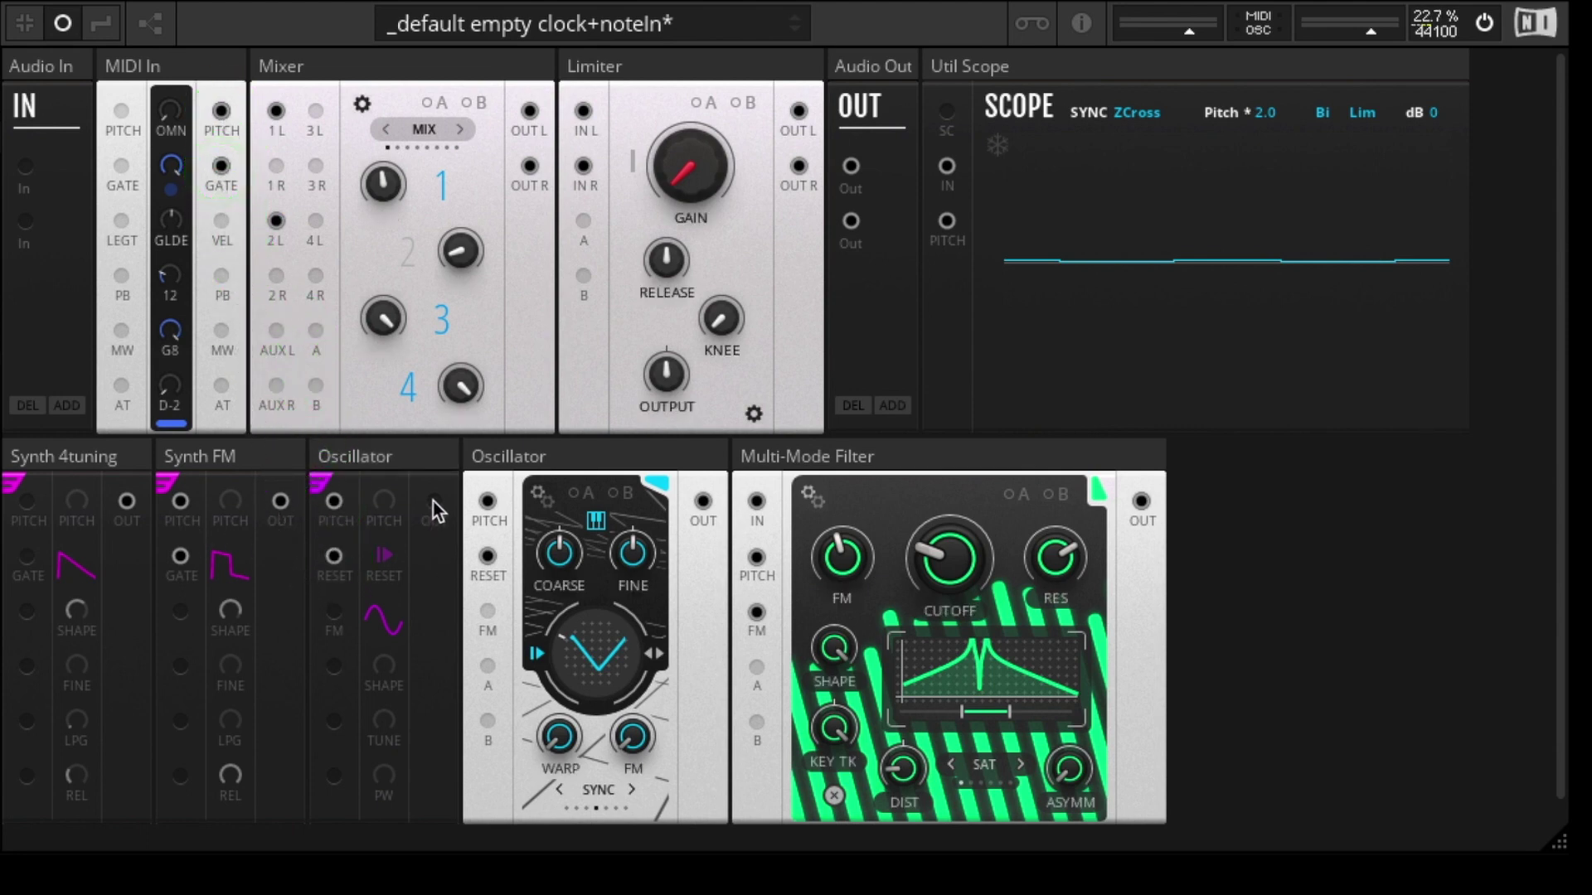
pyautogui.moveTo(432, 501); pyautogui.dragTo(755, 611)
pyautogui.click(220, 466)
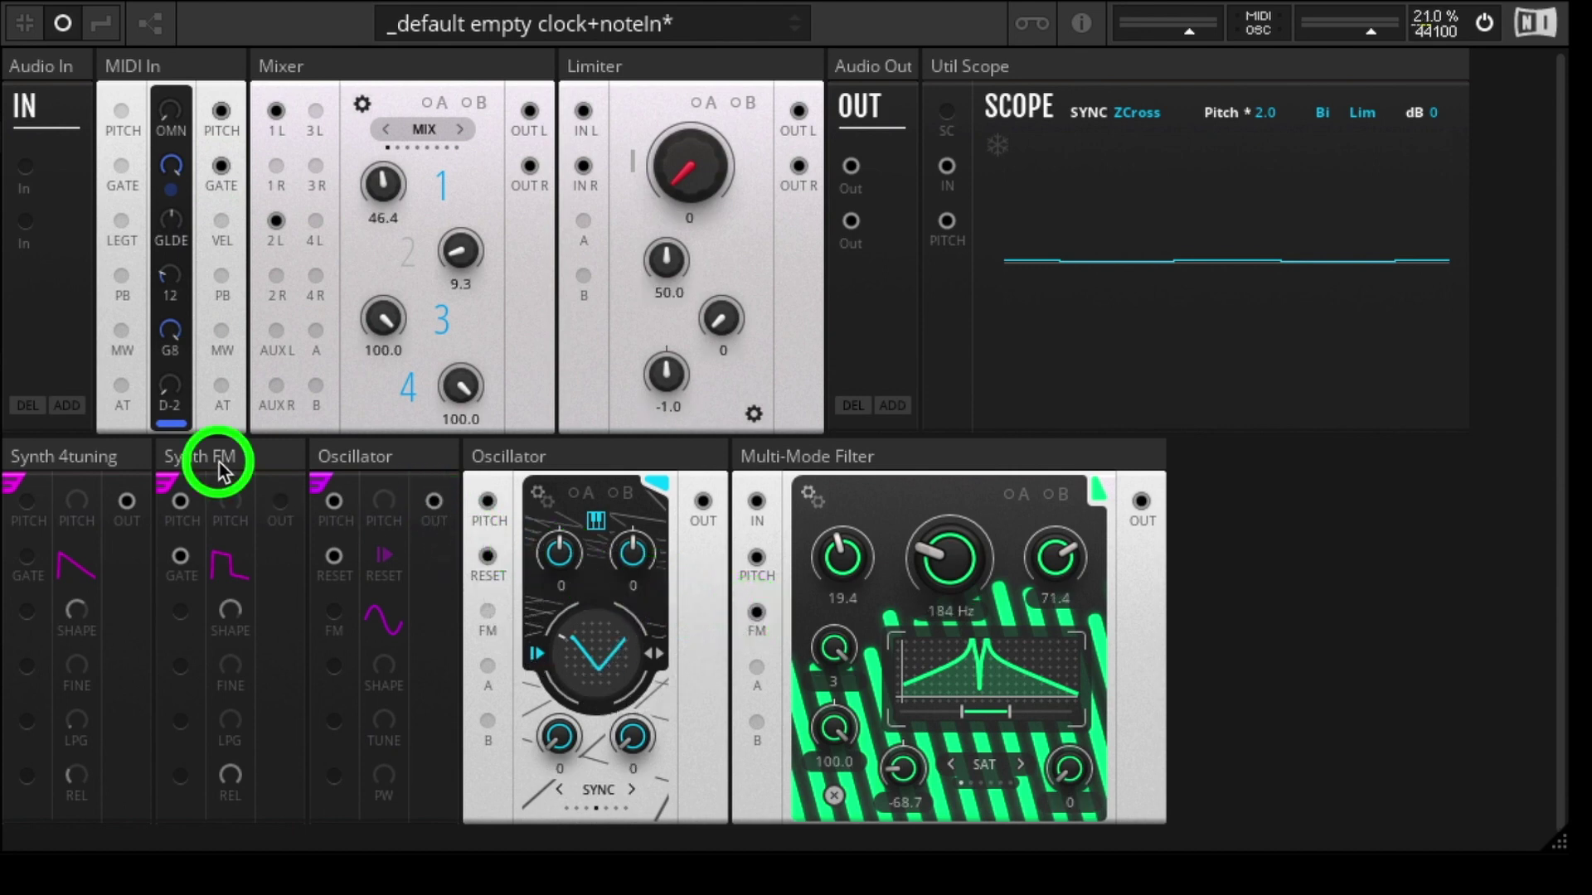
pyautogui.press('Delete')
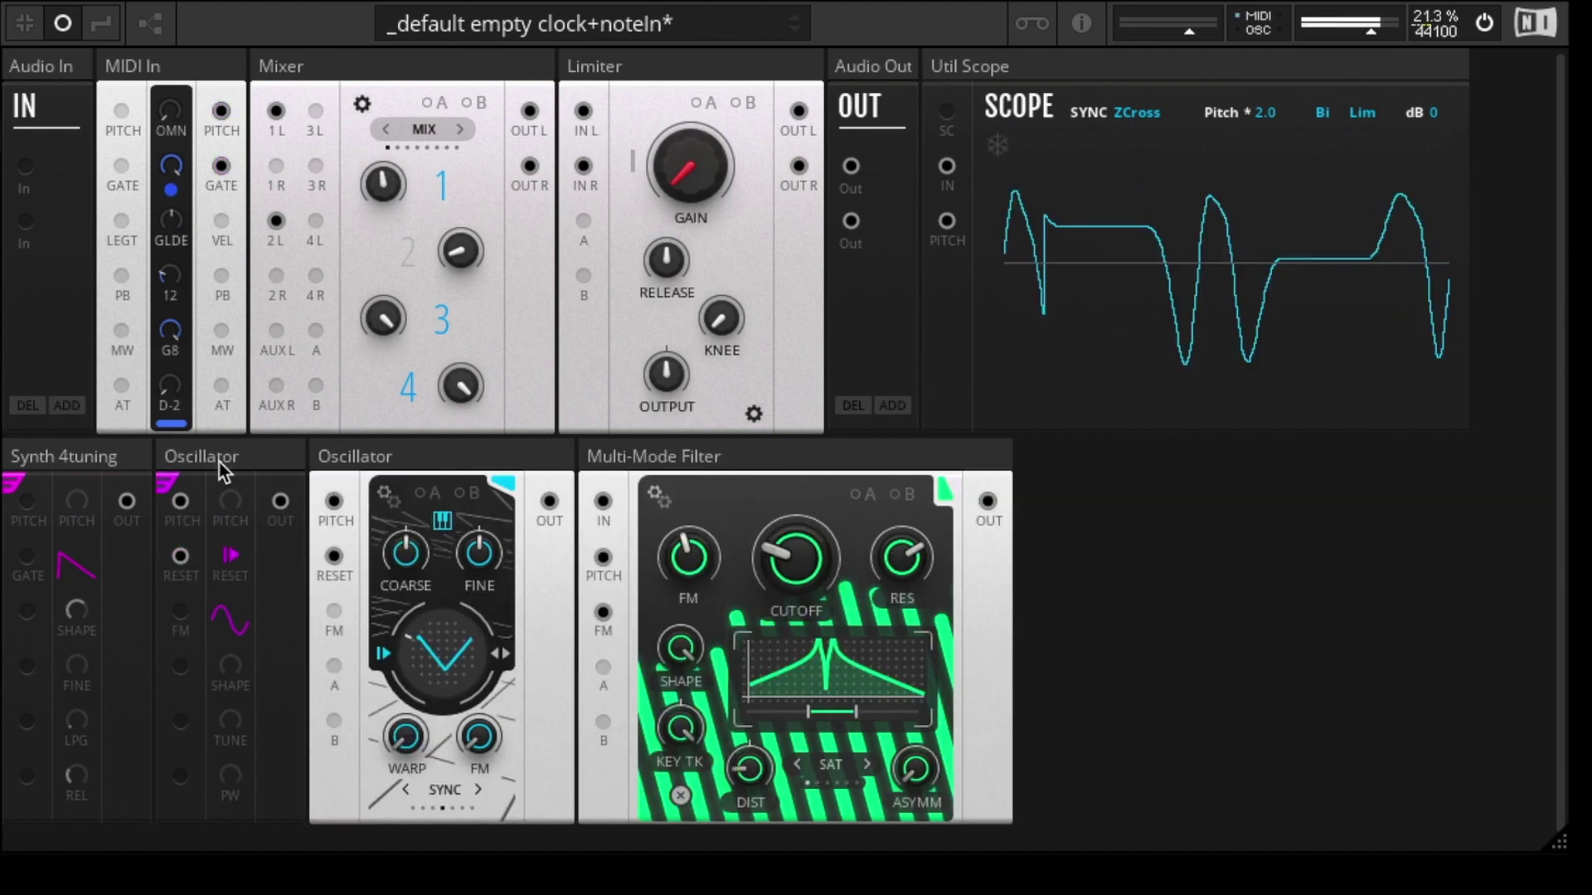
# - Raise the filter's cutoff to just below its midpoint and its FM amount to 61.6, using the new Oscillator as modulator
pyautogui.click(221, 520)
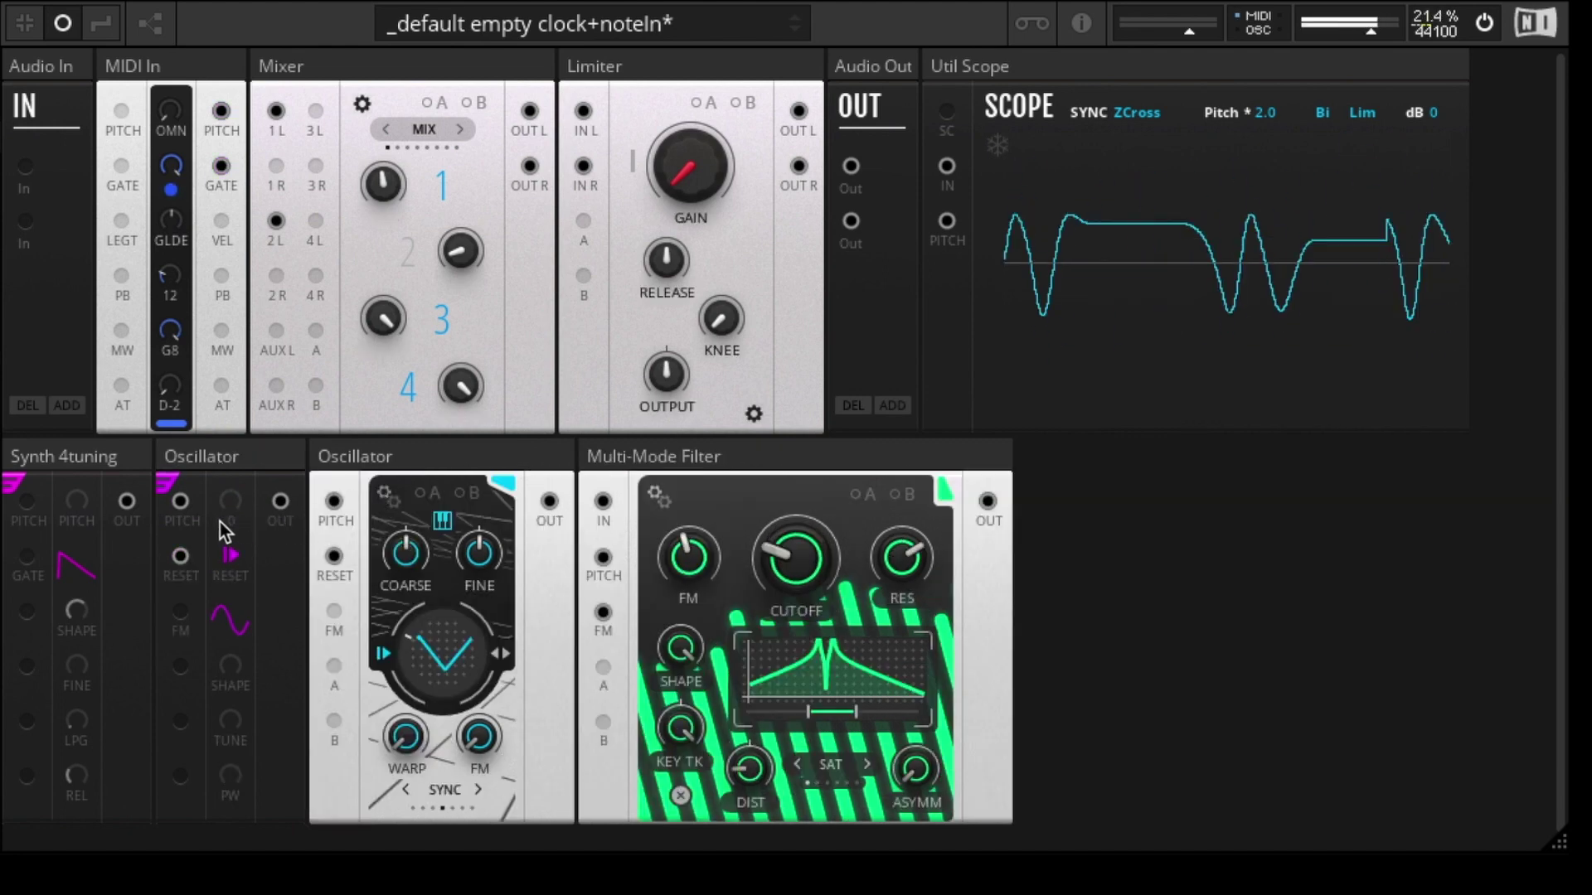
pyautogui.click(703, 487)
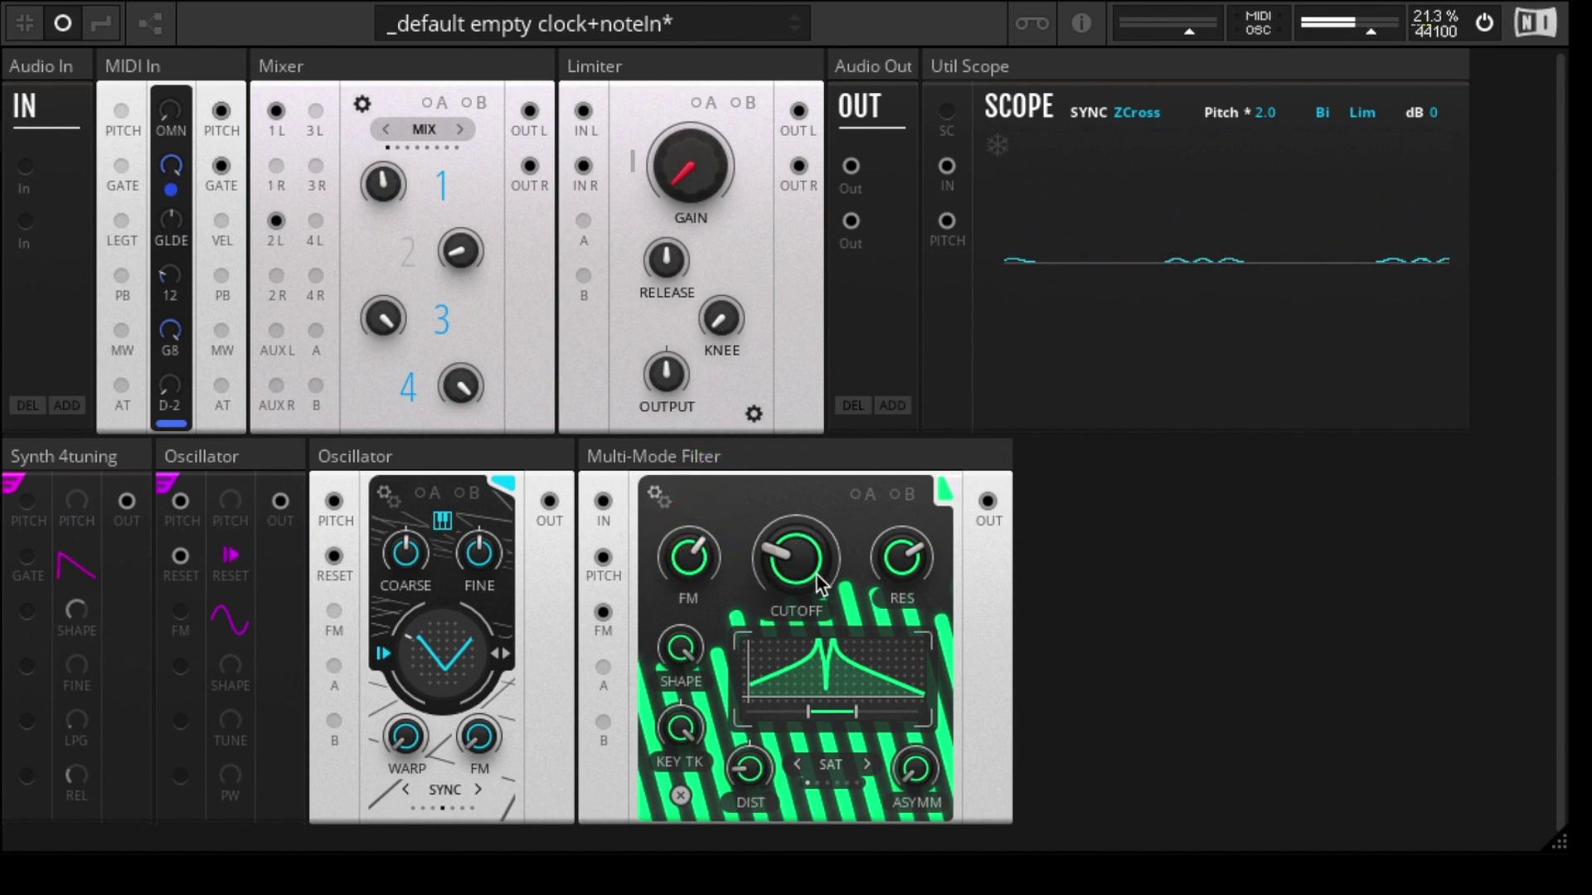
pyautogui.moveTo(817, 564); pyautogui.dragTo(804, 471)
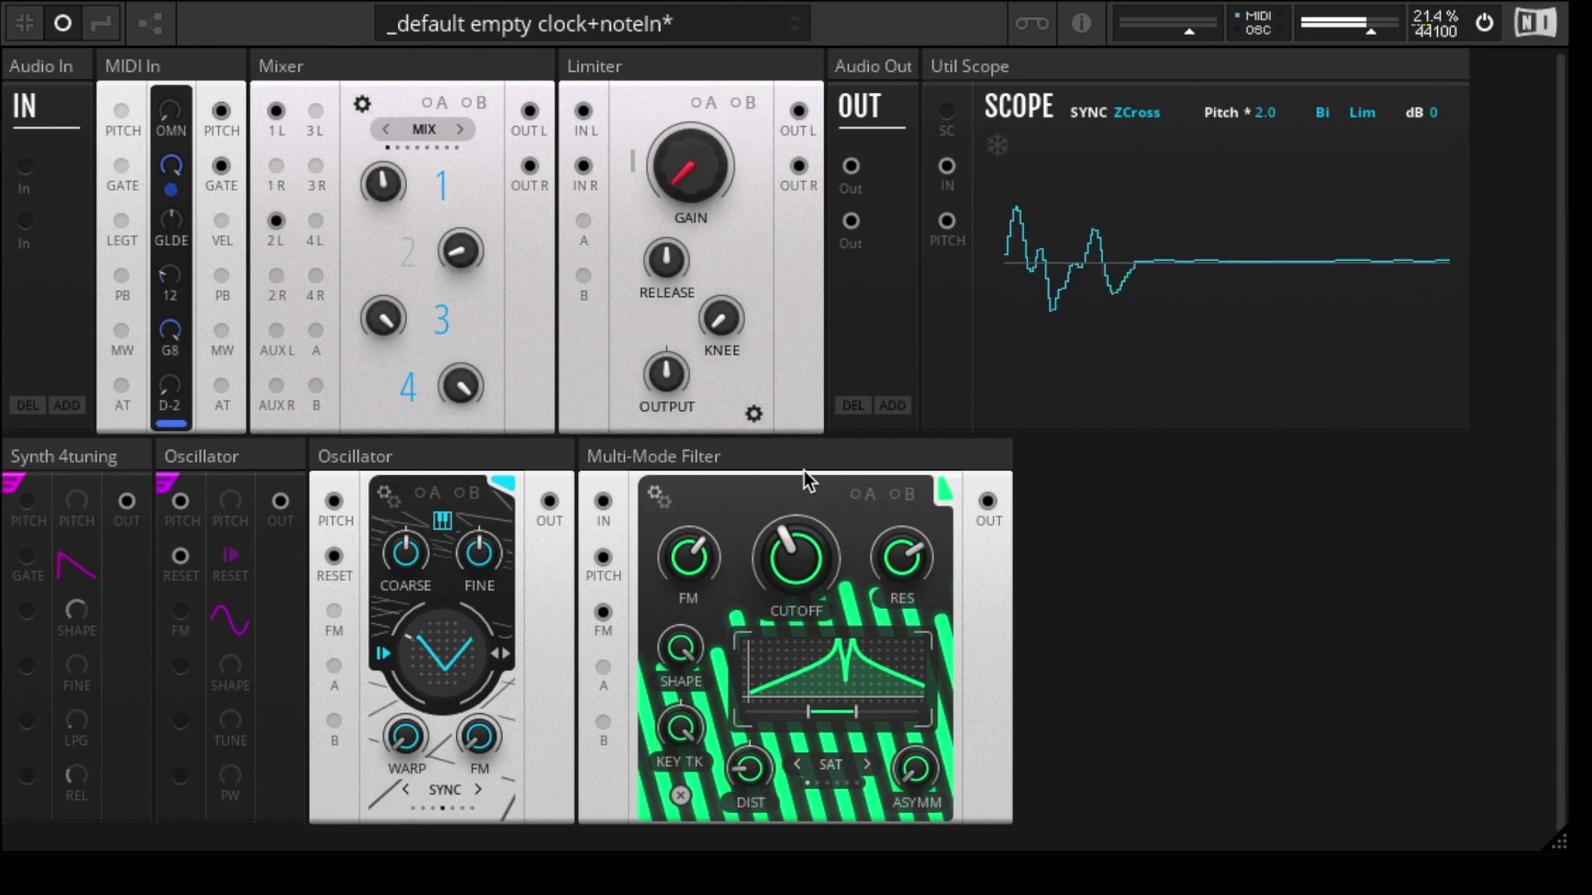
pyautogui.moveTo(692, 554); pyautogui.dragTo(711, 500)
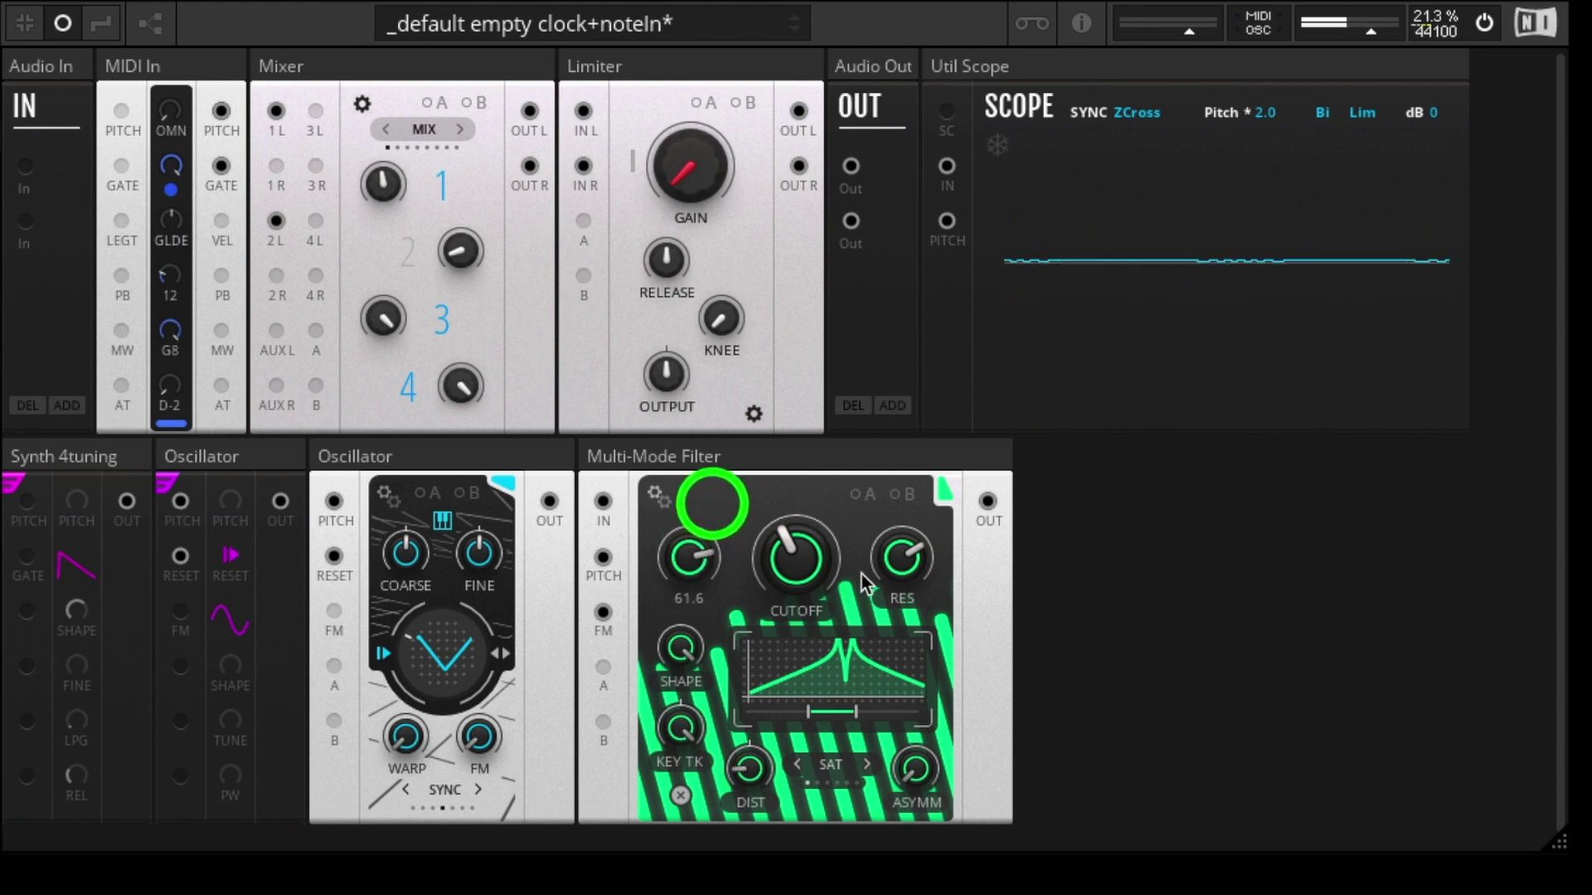
# - Raise the filter's resonance slightly and try wider notch spreads with the Oscillator's FM applied
pyautogui.moveTo(906, 537); pyautogui.dragTo(910, 533)
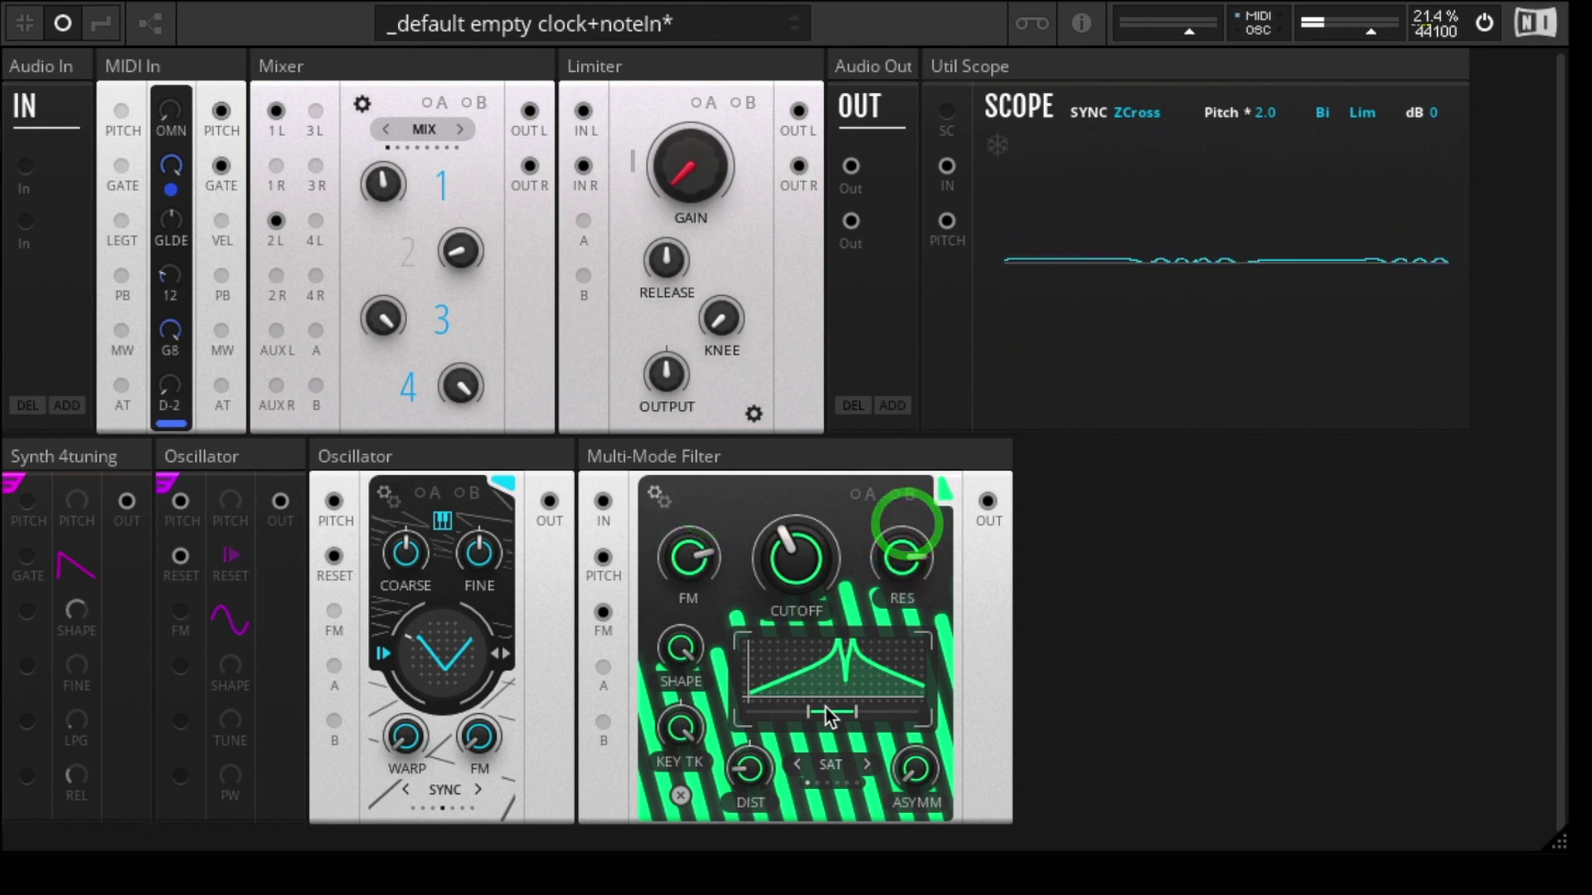
pyautogui.moveTo(829, 675); pyautogui.dragTo(816, 580)
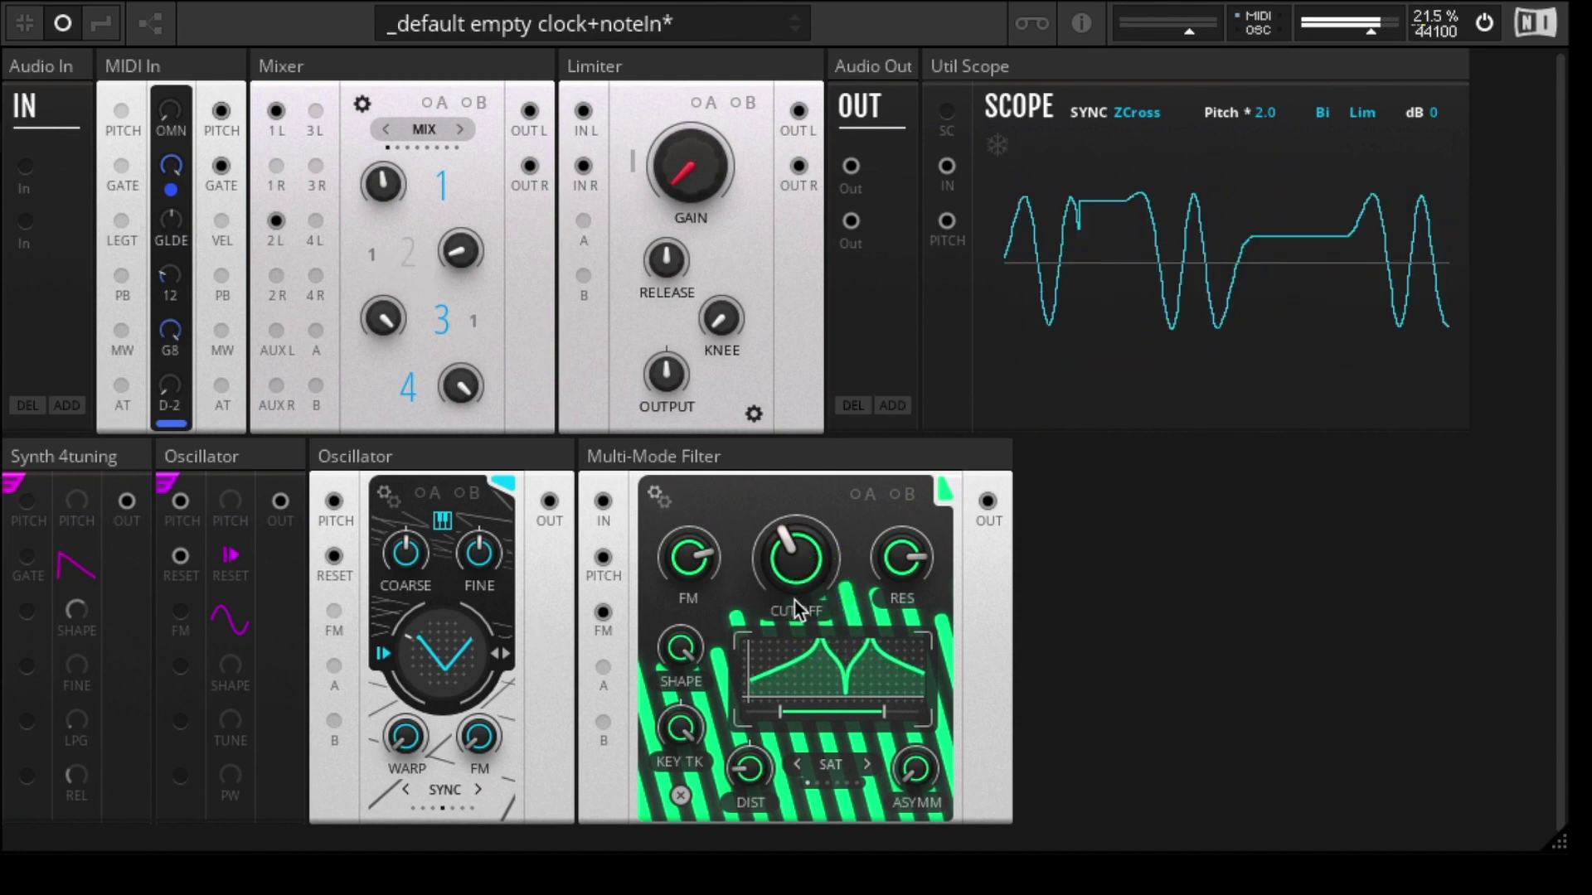
pyautogui.click(828, 794)
# - Turn the filter's FM amount down to minimum, and lower its cutoff while readjusting the spread to a moderately wide setting
pyautogui.click(690, 552)
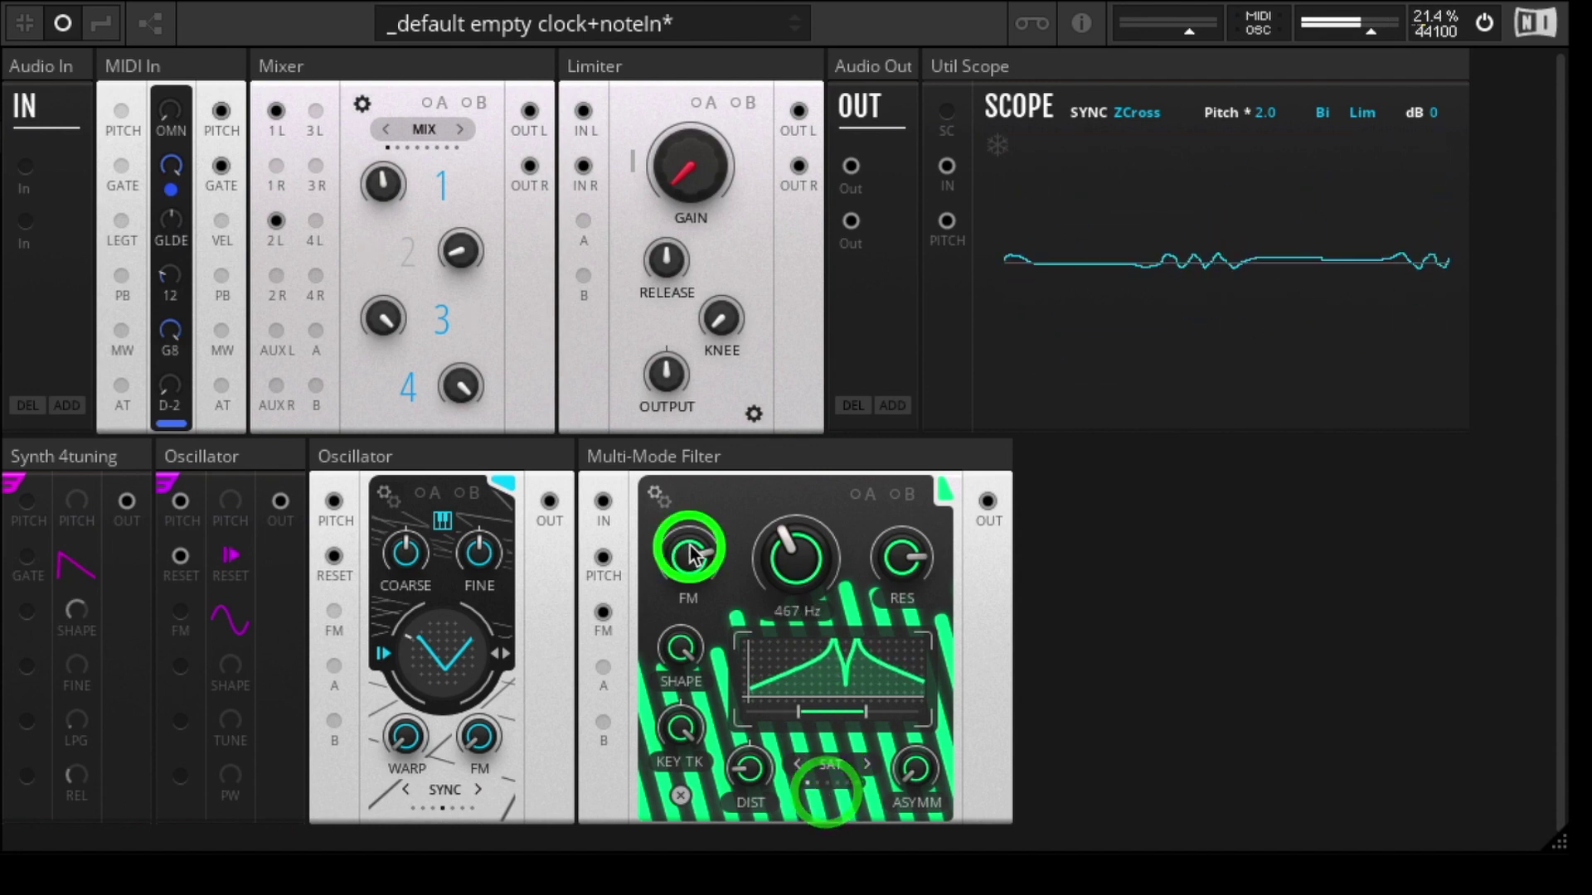
pyautogui.moveTo(690, 554); pyautogui.dragTo(690, 597)
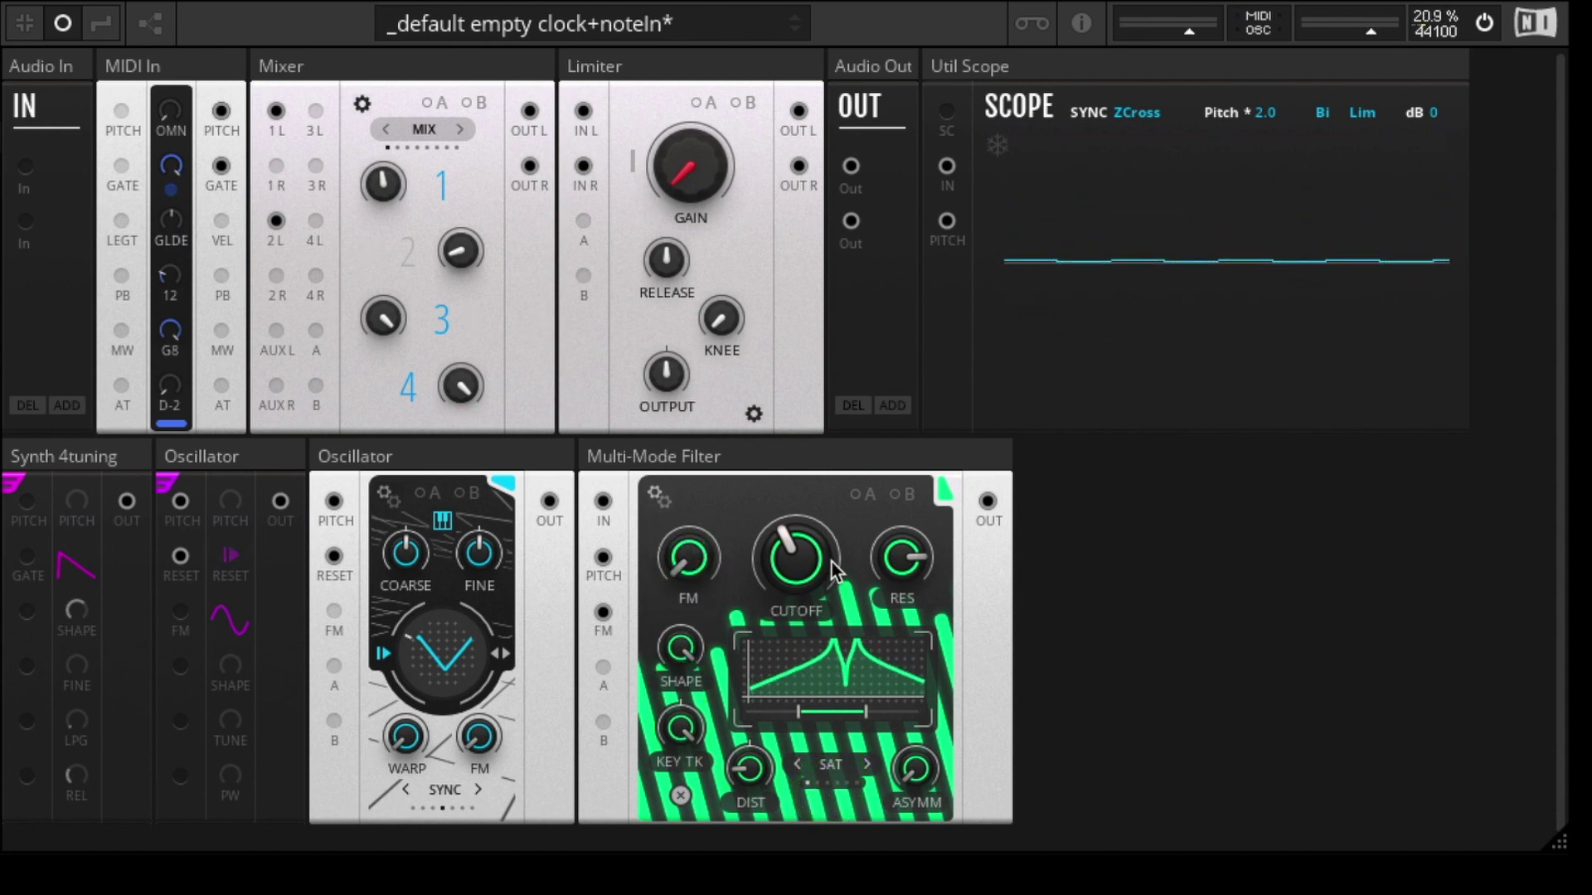
pyautogui.moveTo(803, 579)
pyautogui.mouseDown()
pyautogui.moveTo(801, 563)
pyautogui.moveTo(801, 580)
pyautogui.mouseUp()
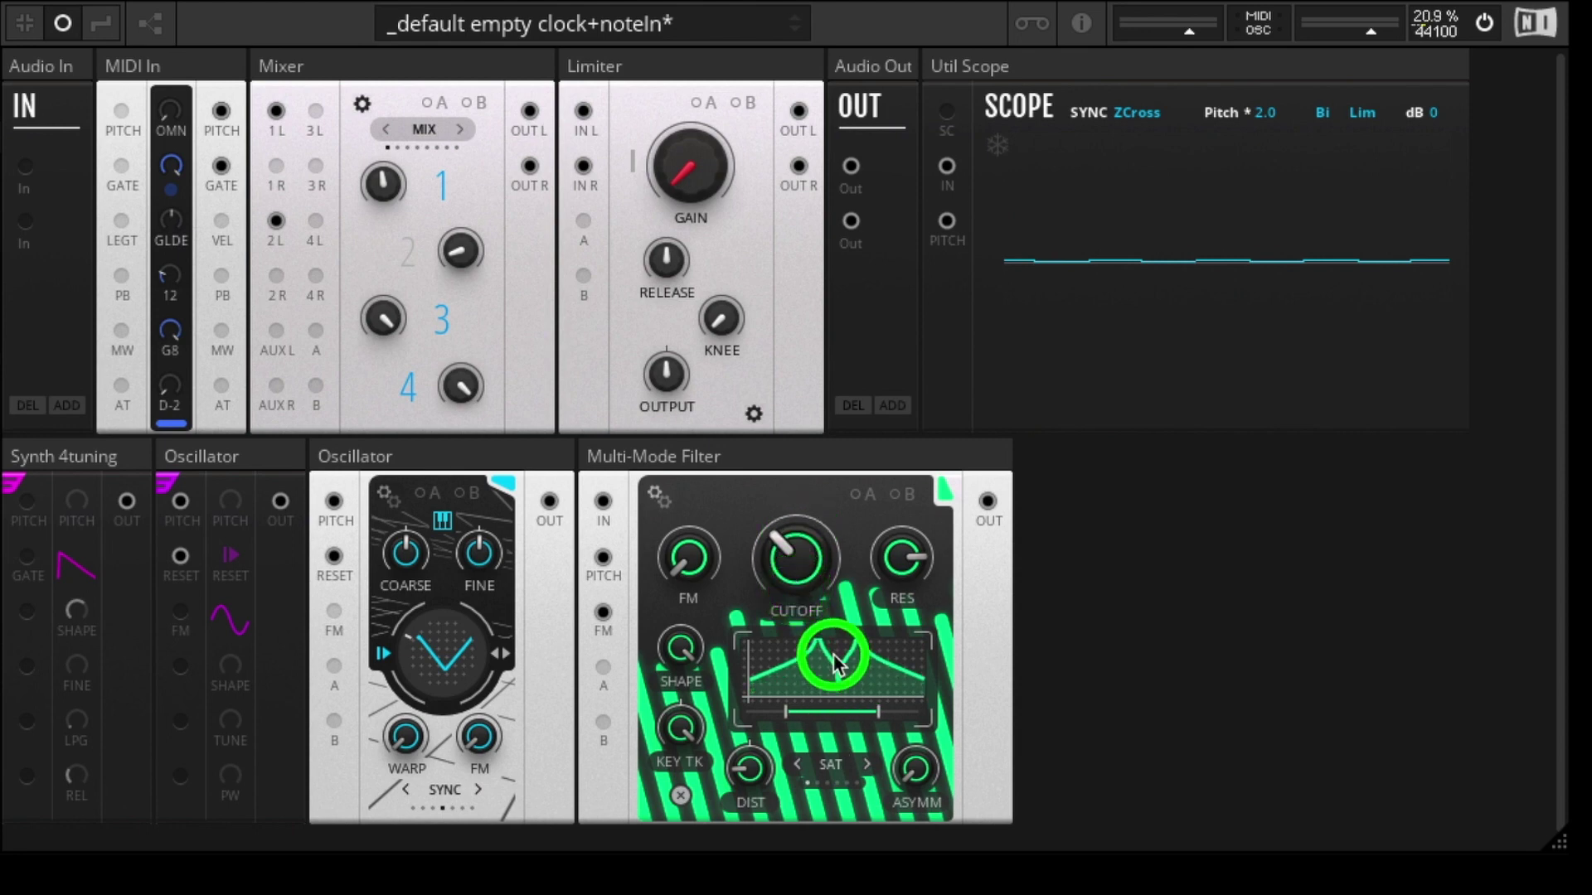
pyautogui.moveTo(836, 663)
pyautogui.mouseDown()
pyautogui.moveTo(820, 729)
pyautogui.moveTo(829, 686)
pyautogui.mouseUp()
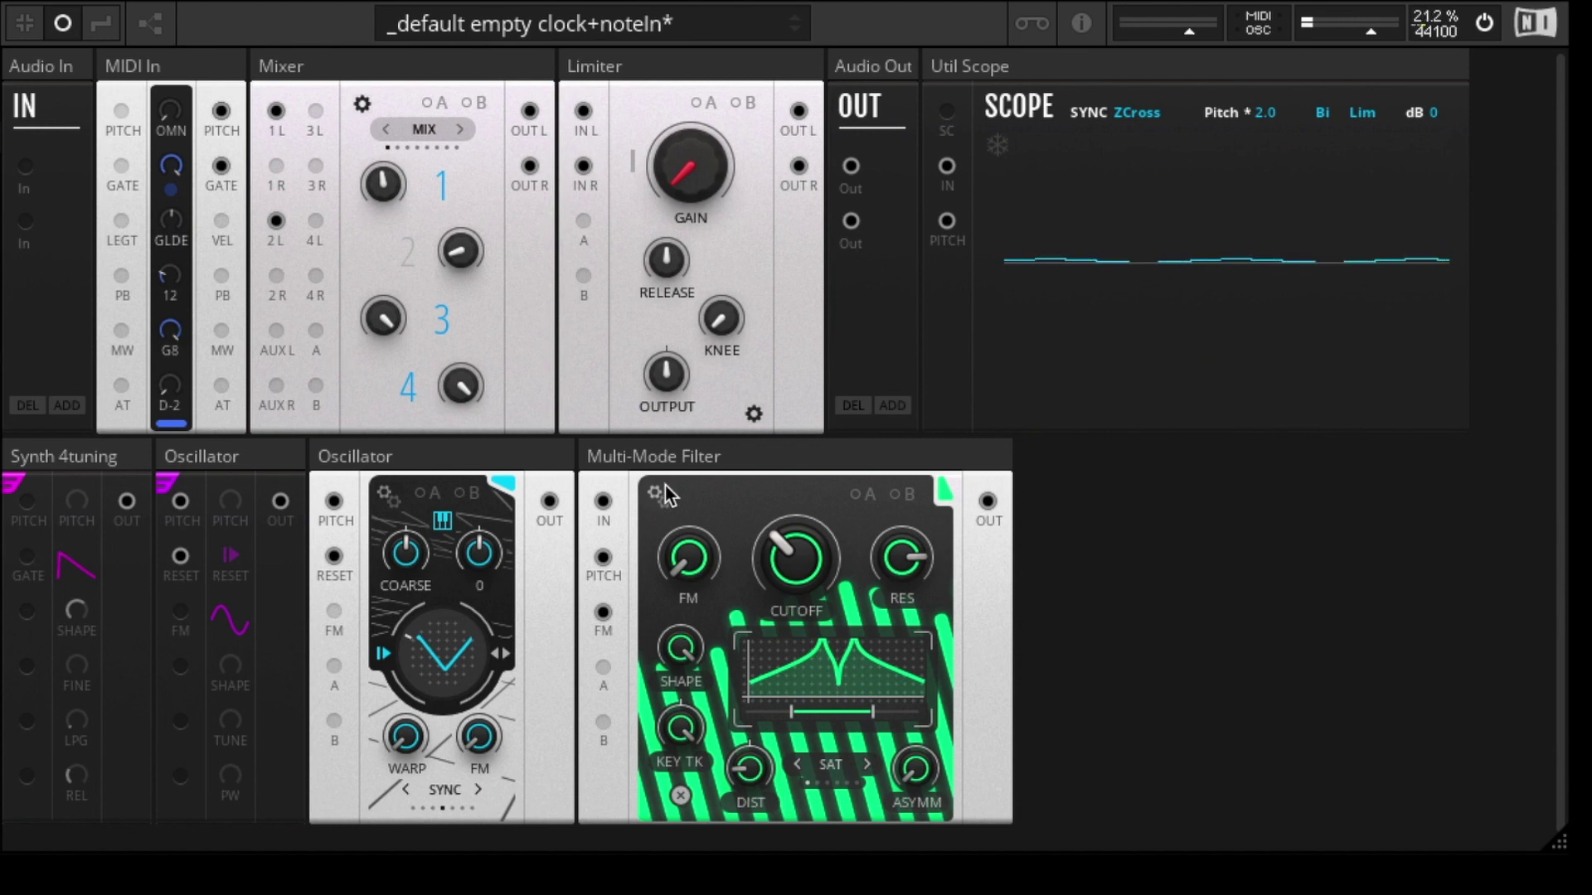
pyautogui.moveTo(797, 569); pyautogui.dragTo(795, 546)
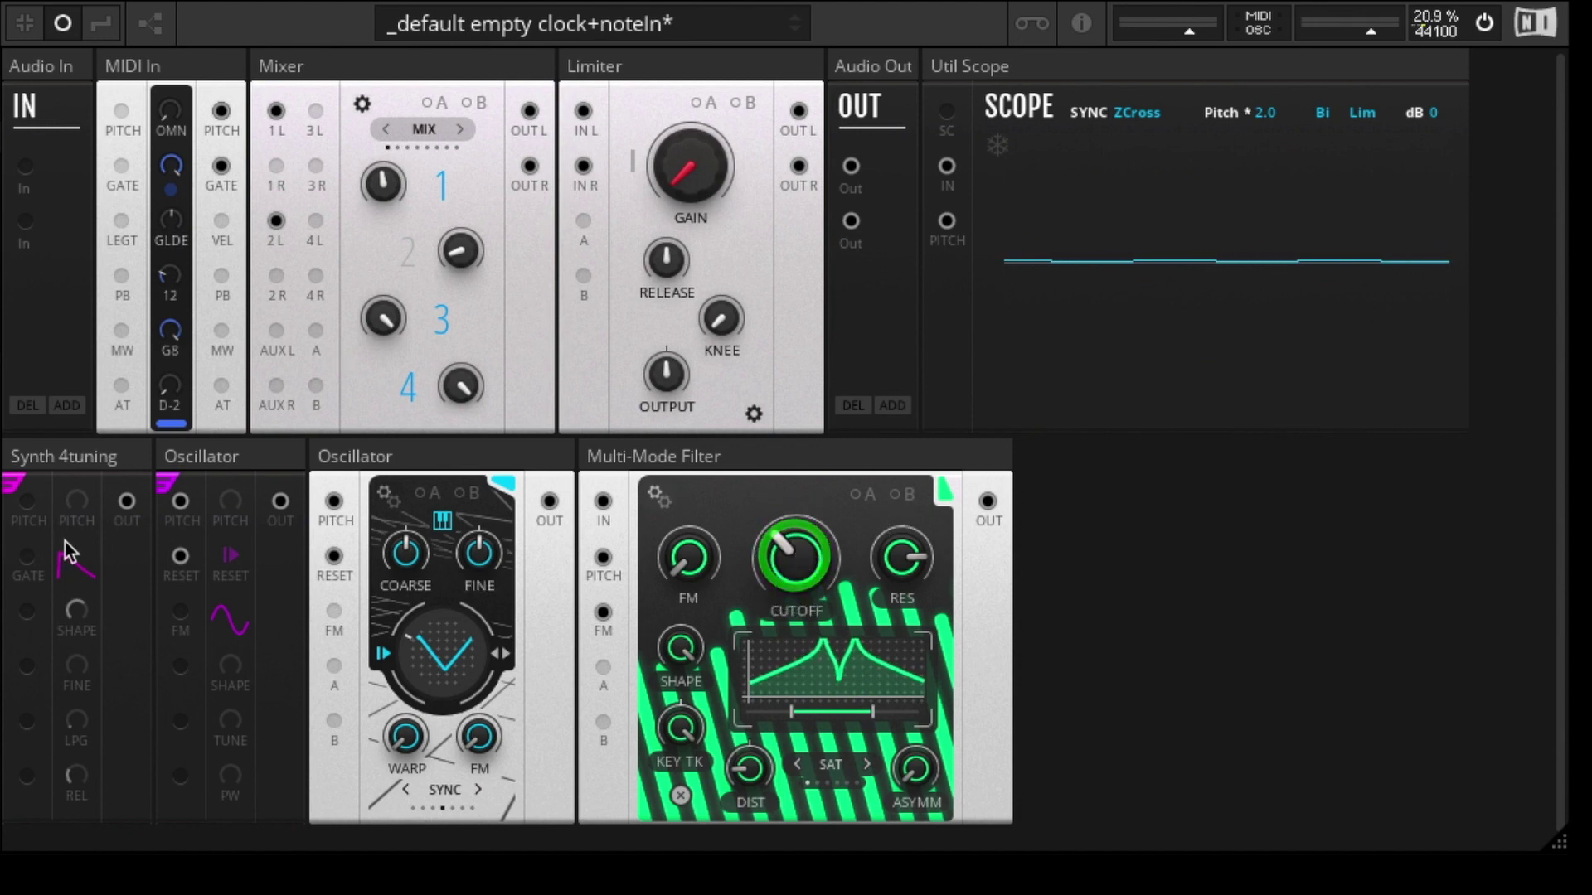
pyautogui.moveTo(232, 499); pyautogui.dragTo(237, 414)
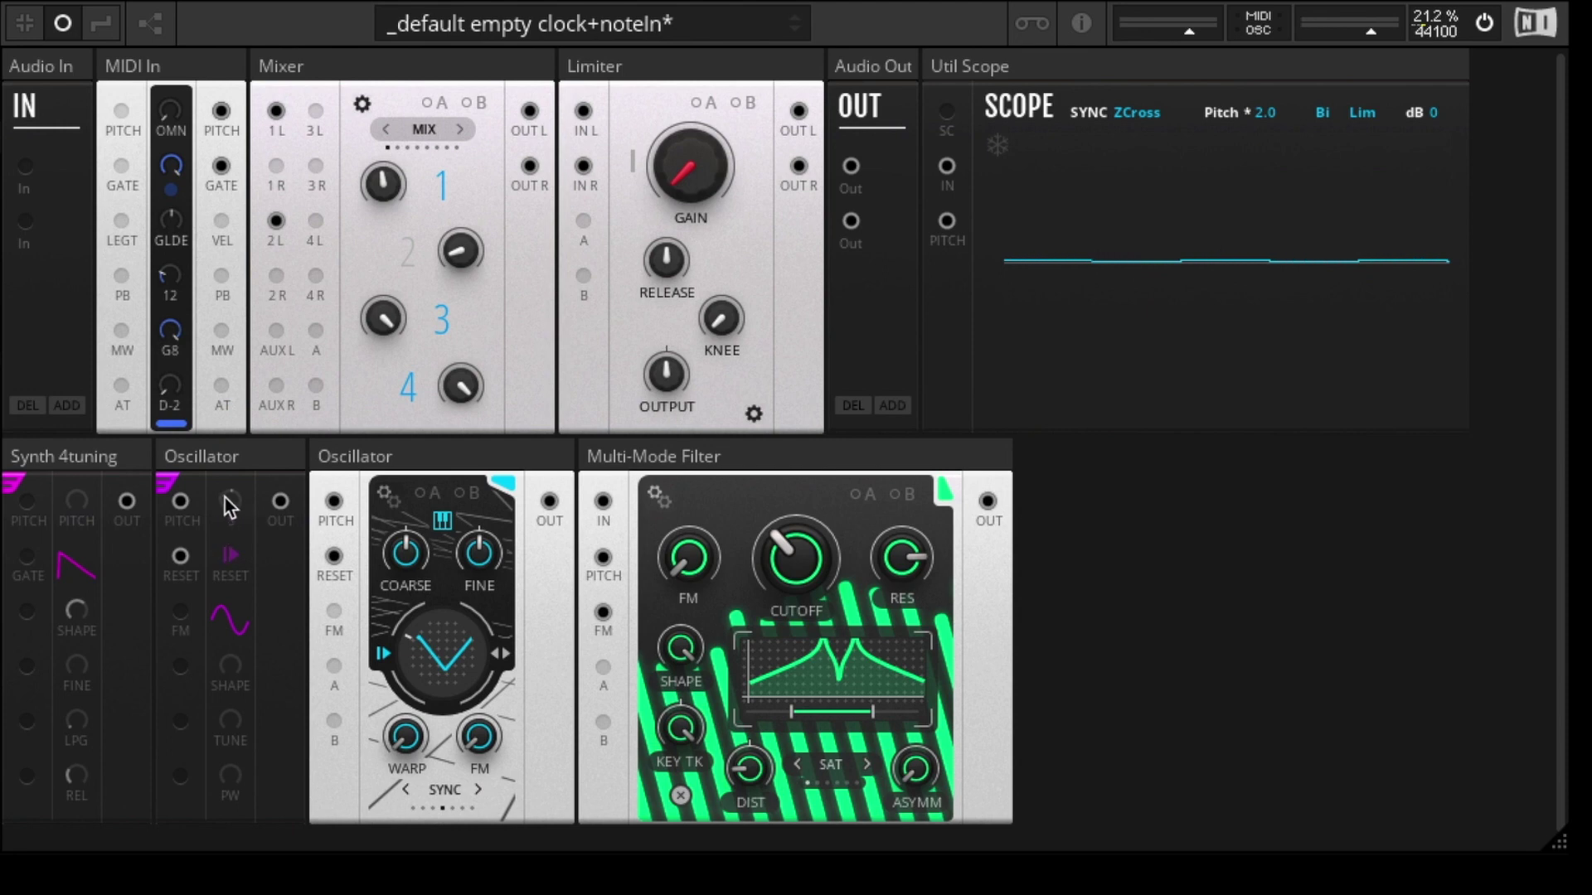
pyautogui.click(236, 507)
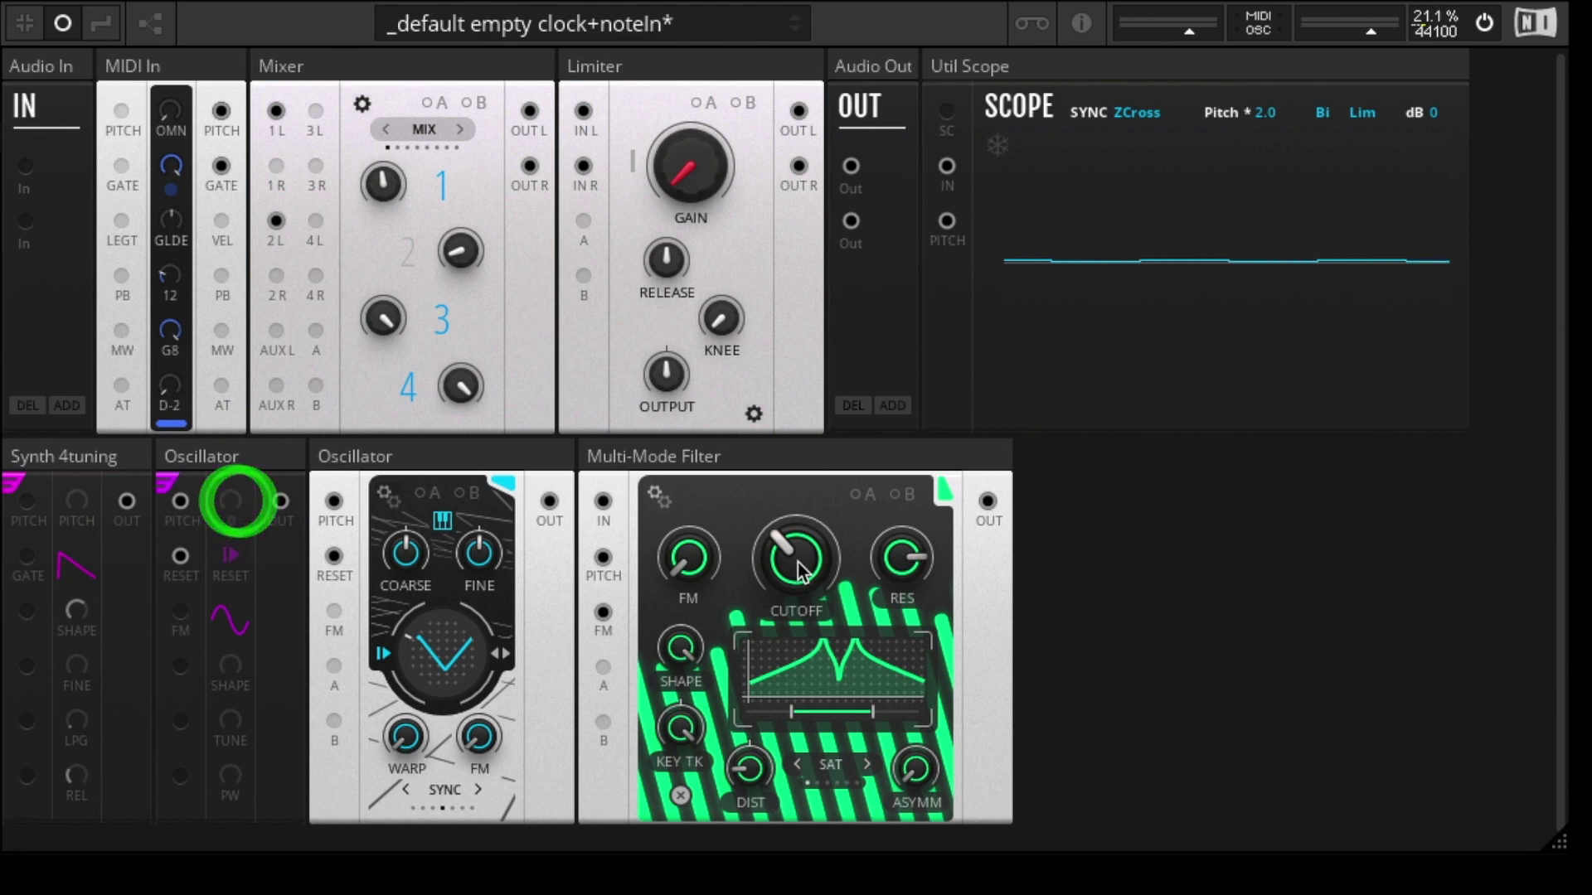
# - Try an FM amount of 6.6 at a lower cutoff, and raise the cutoff to its midpoint and FM to about the middle
pyautogui.moveTo(794, 558); pyautogui.dragTo(796, 604)
pyautogui.moveTo(688, 554); pyautogui.dragTo(690, 460)
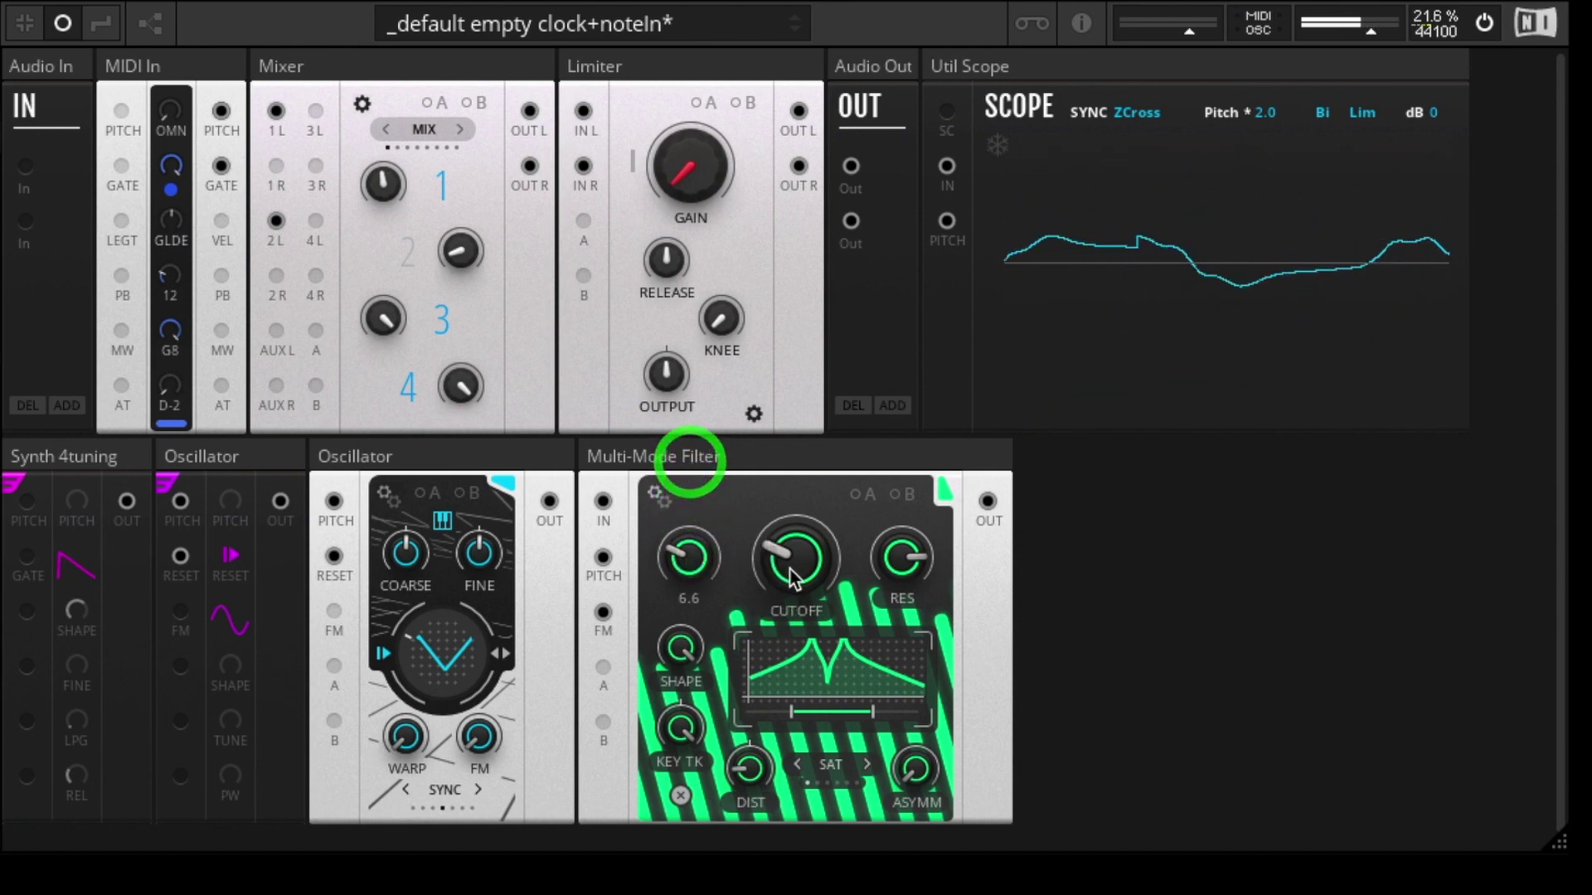
pyautogui.moveTo(793, 557); pyautogui.dragTo(800, 441)
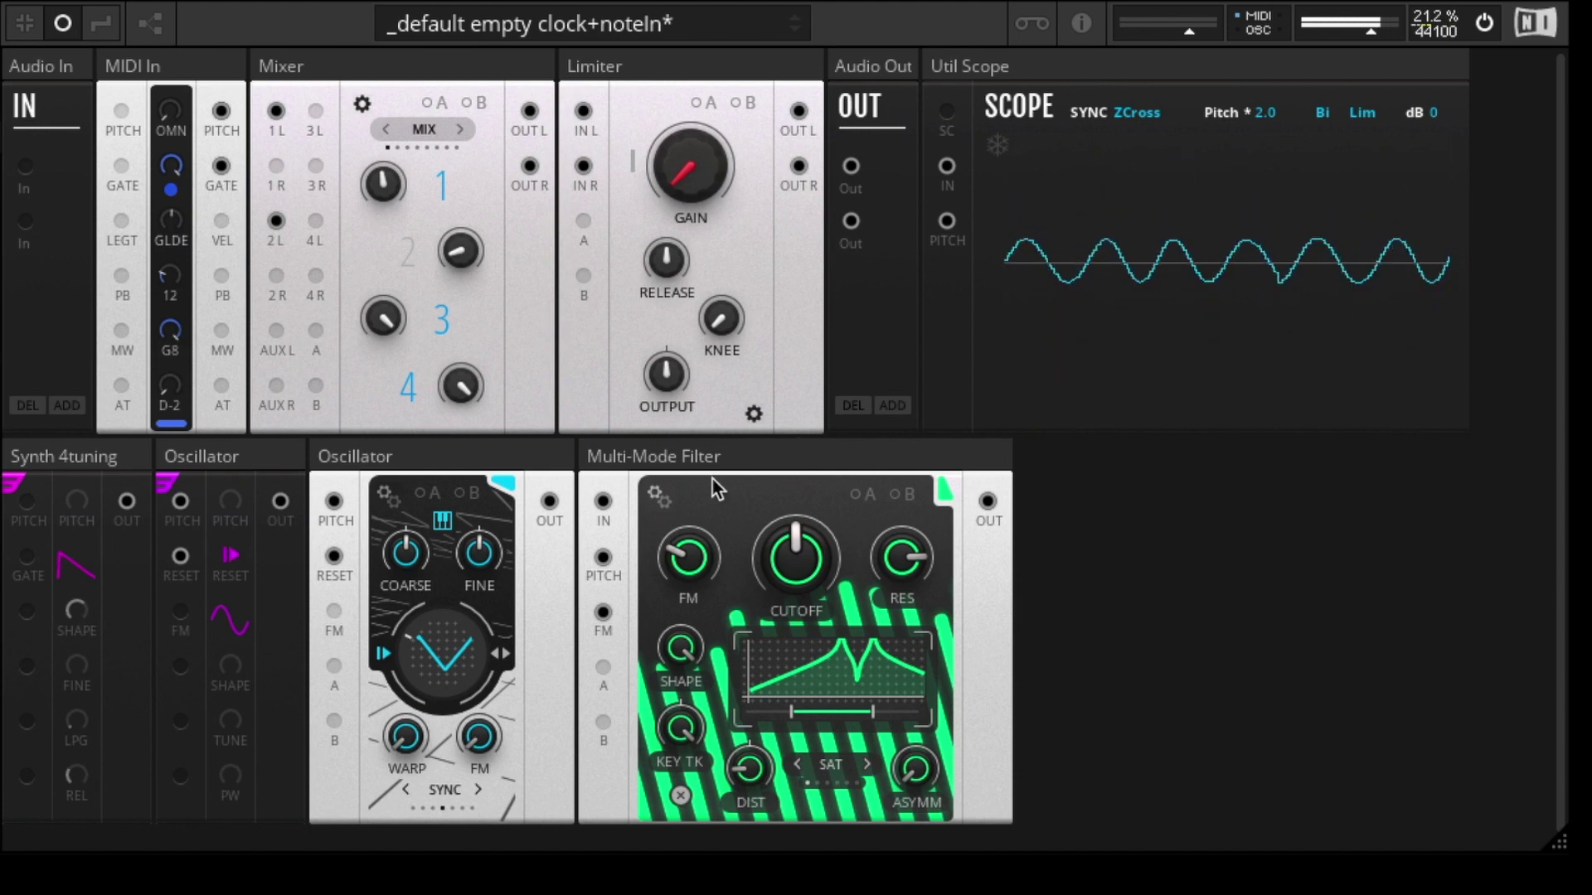
pyautogui.moveTo(699, 562); pyautogui.dragTo(735, 466)
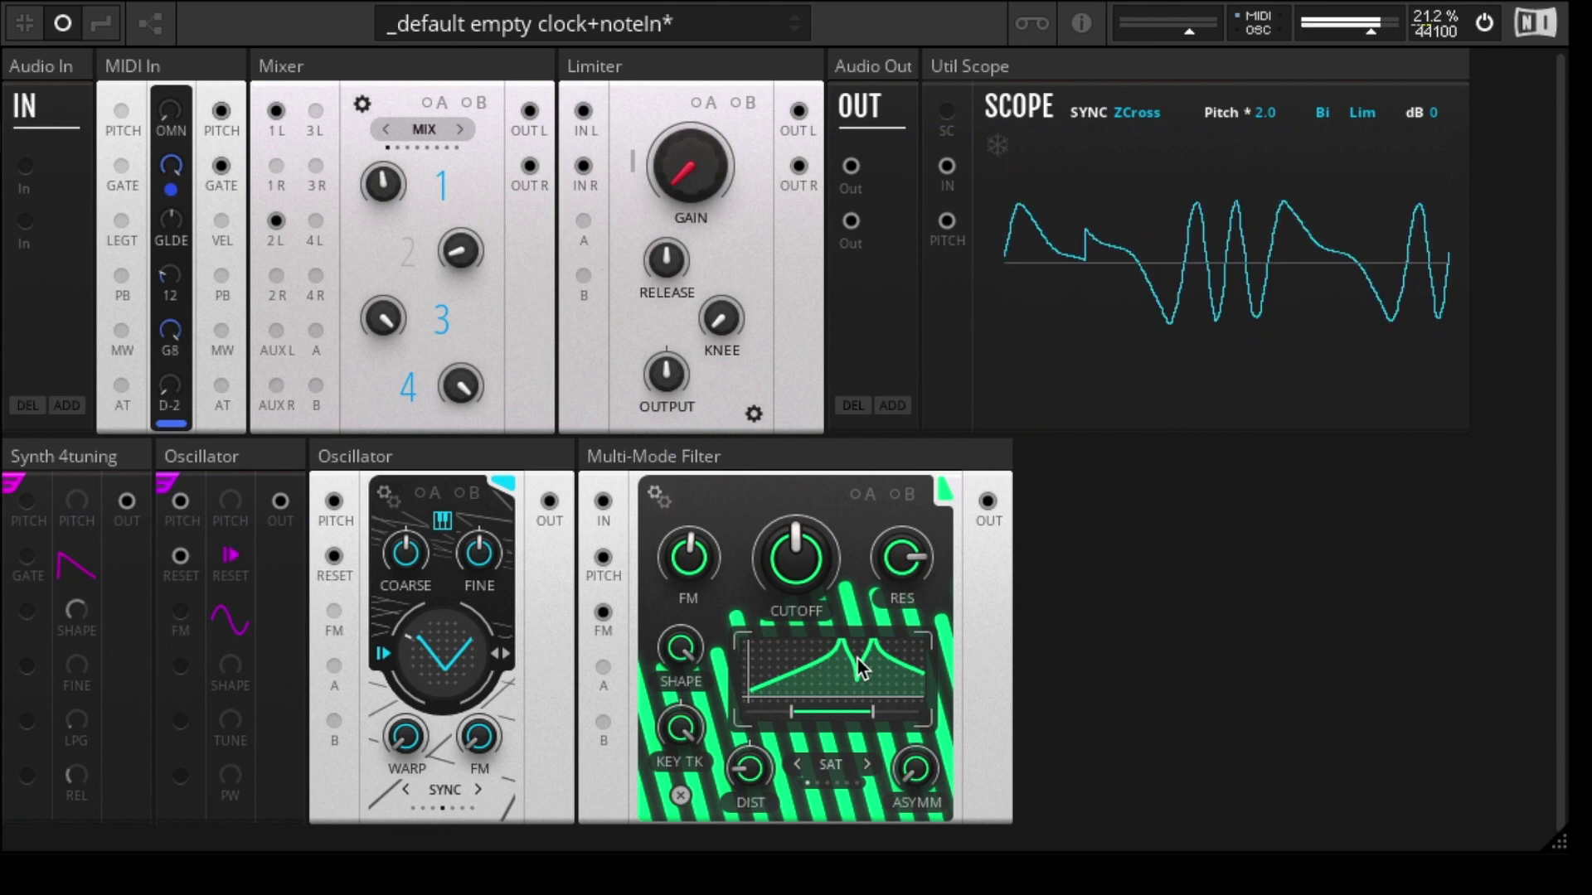
# - Set the filter's resonance to 88.2, its distortion to the midpoint and its asymmetry to near maximum
pyautogui.click(912, 535)
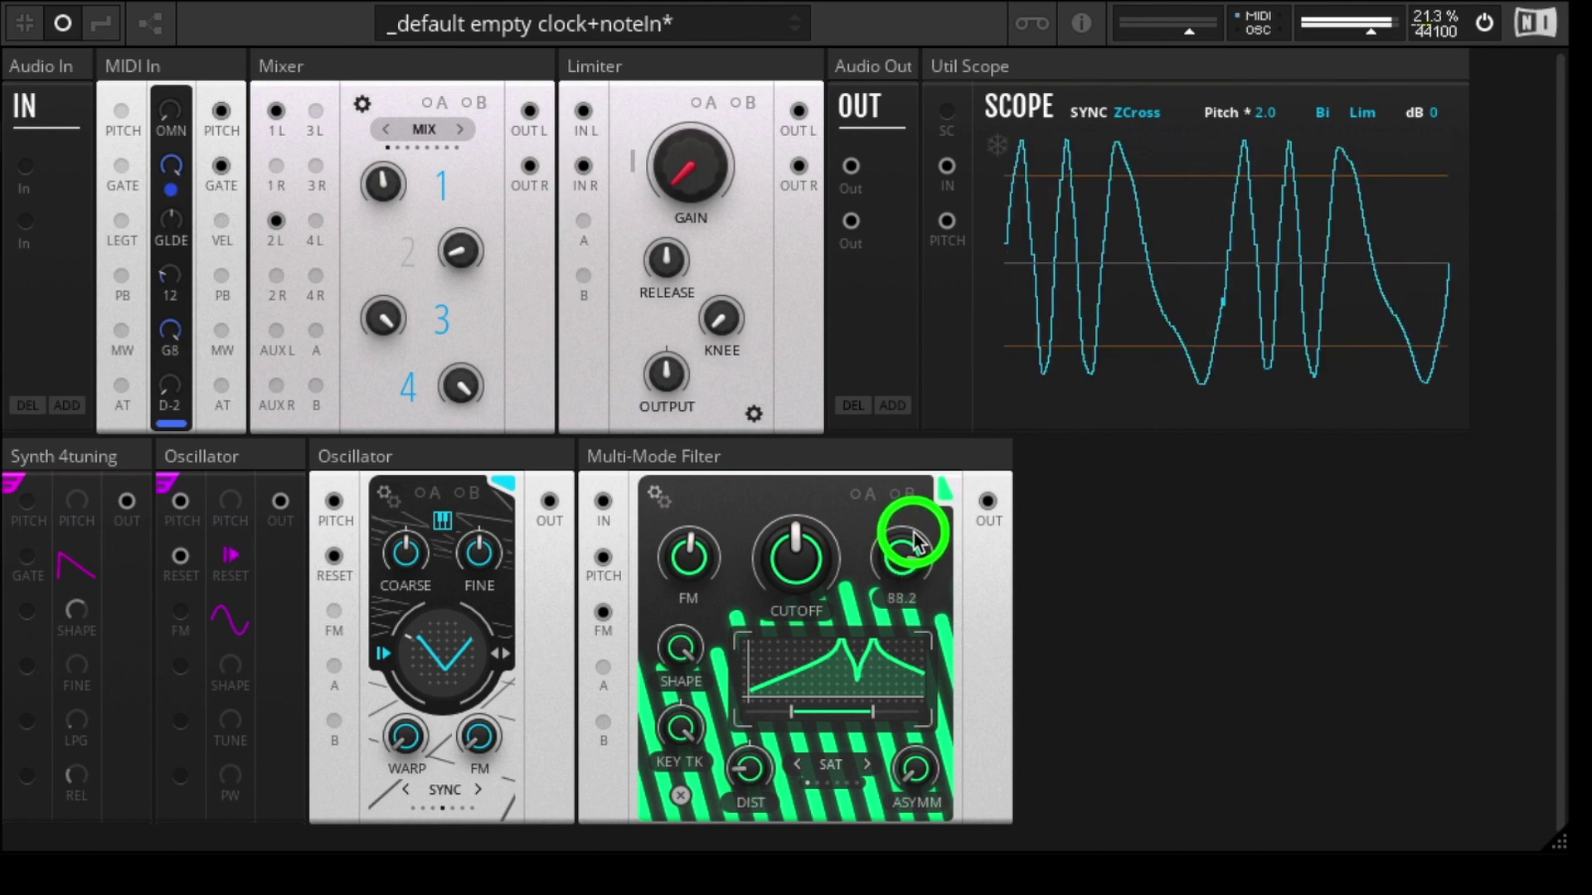
pyautogui.click(754, 768)
pyautogui.moveTo(755, 767); pyautogui.dragTo(758, 709)
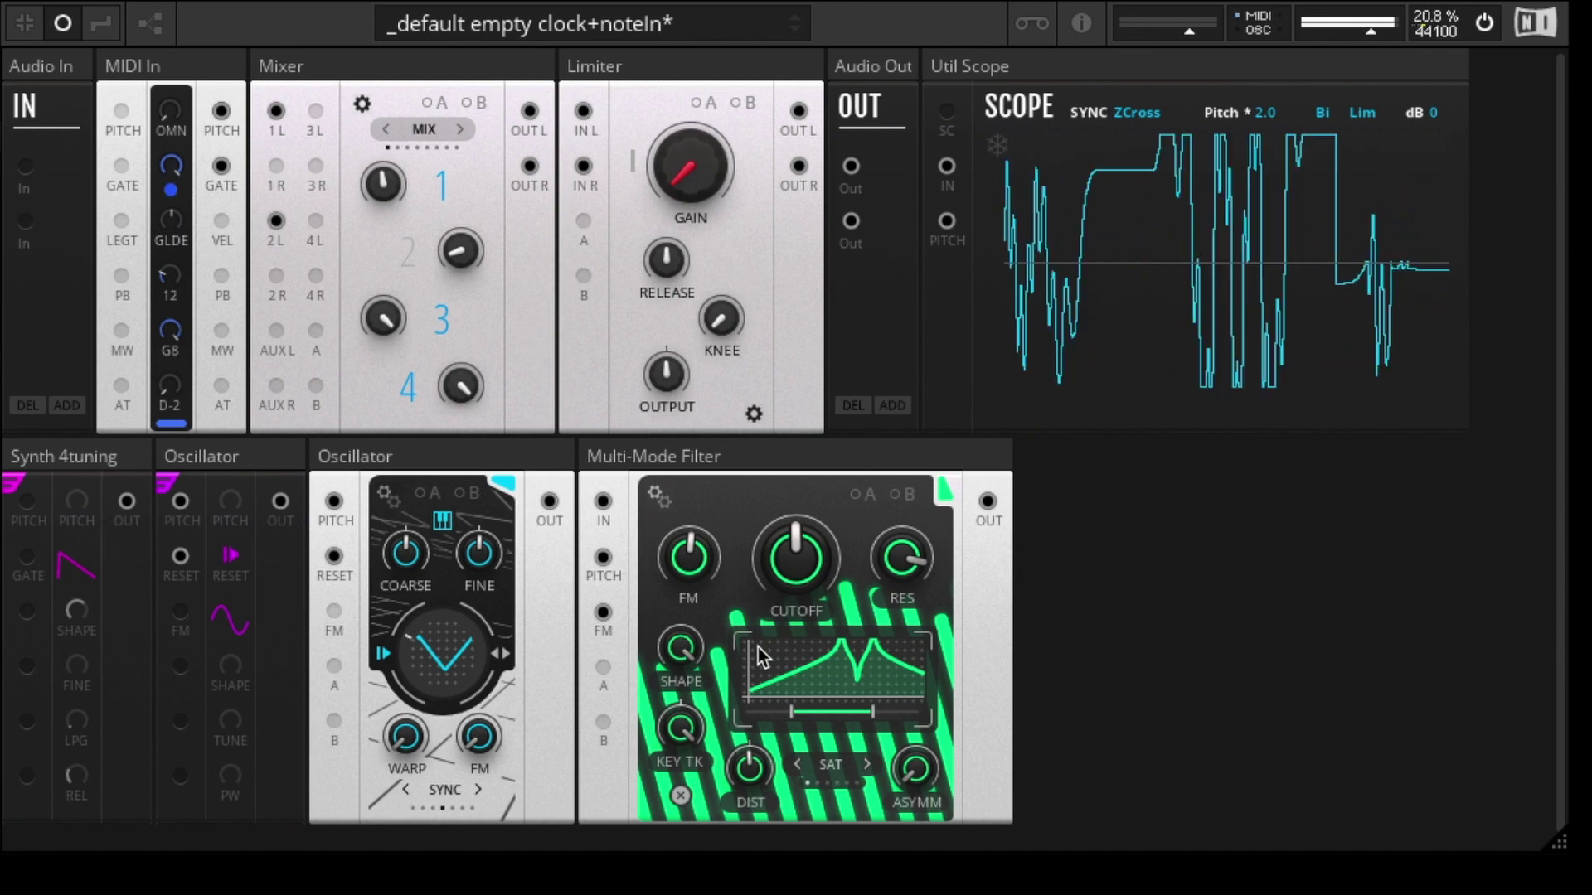
pyautogui.moveTo(915, 770); pyautogui.dragTo(915, 797)
pyautogui.click(929, 566)
pyautogui.click(933, 447)
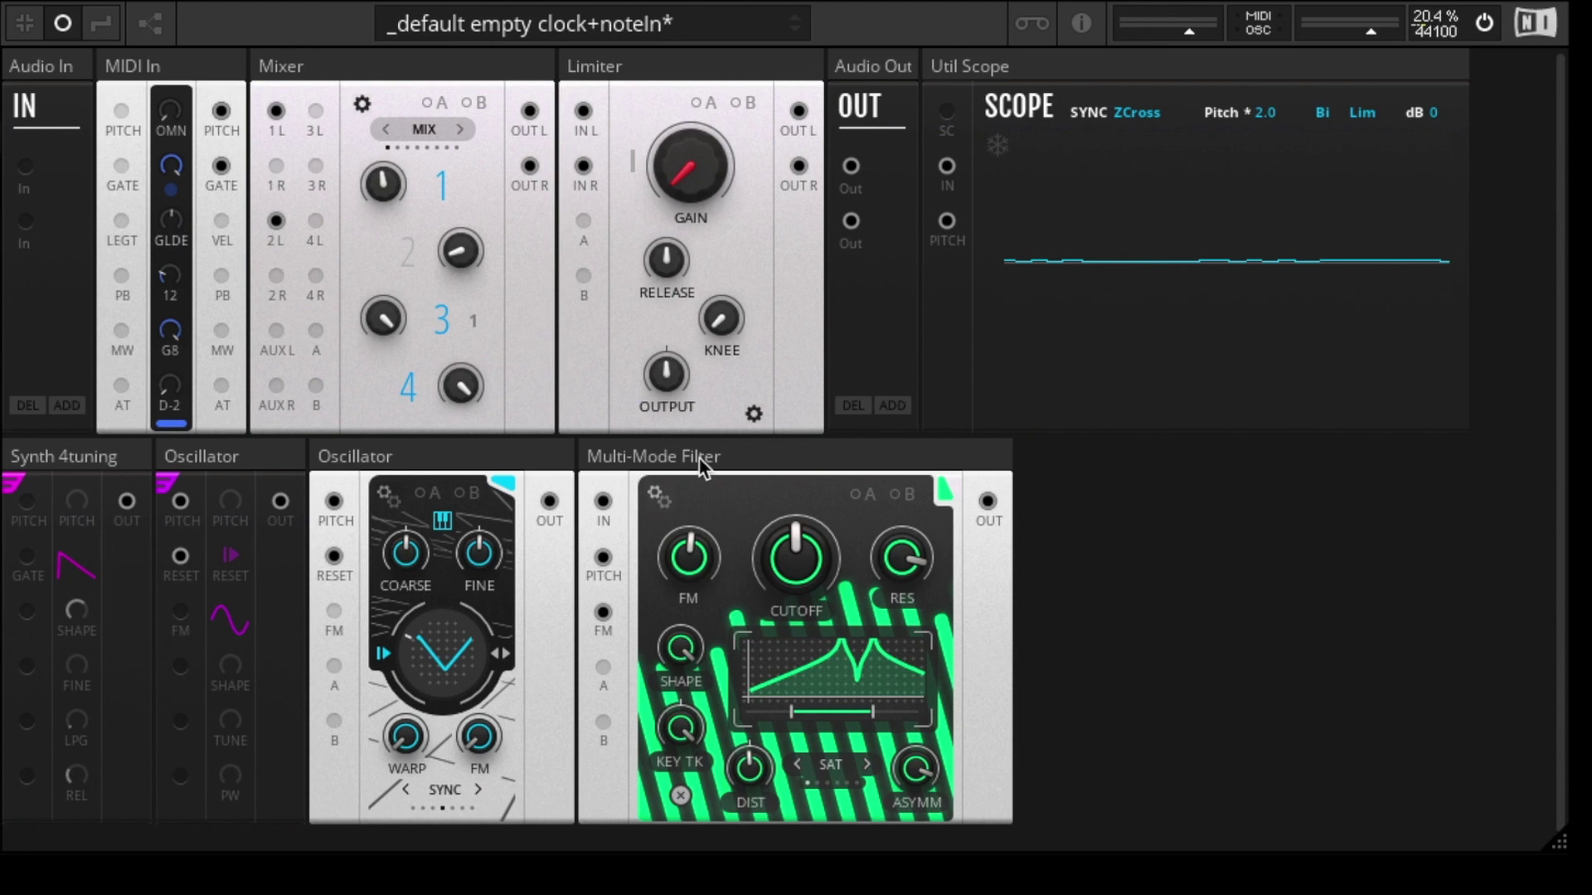
# - In the filter's model settings, try INV NOTC 2 in slot 4, and clear slots 4 and 3 while varying the shape
pyautogui.click(657, 495)
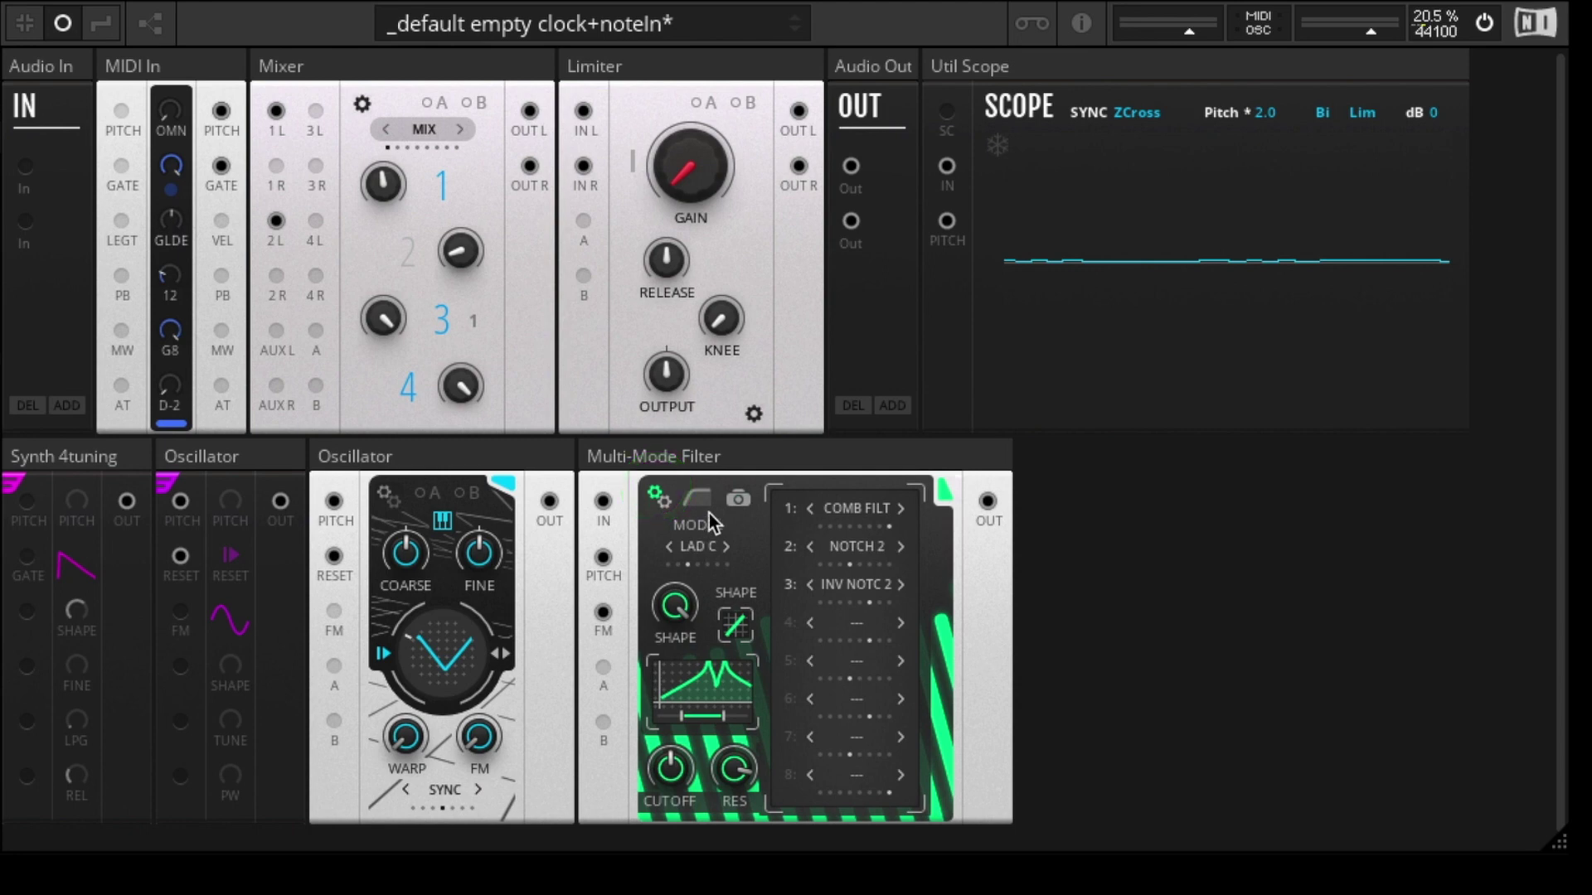
pyautogui.moveTo(792, 623)
pyautogui.mouseDown()
pyautogui.moveTo(796, 796)
pyautogui.moveTo(788, 608)
pyautogui.mouseUp()
pyautogui.click(676, 609)
pyautogui.moveTo(677, 611); pyautogui.dragTo(675, 738)
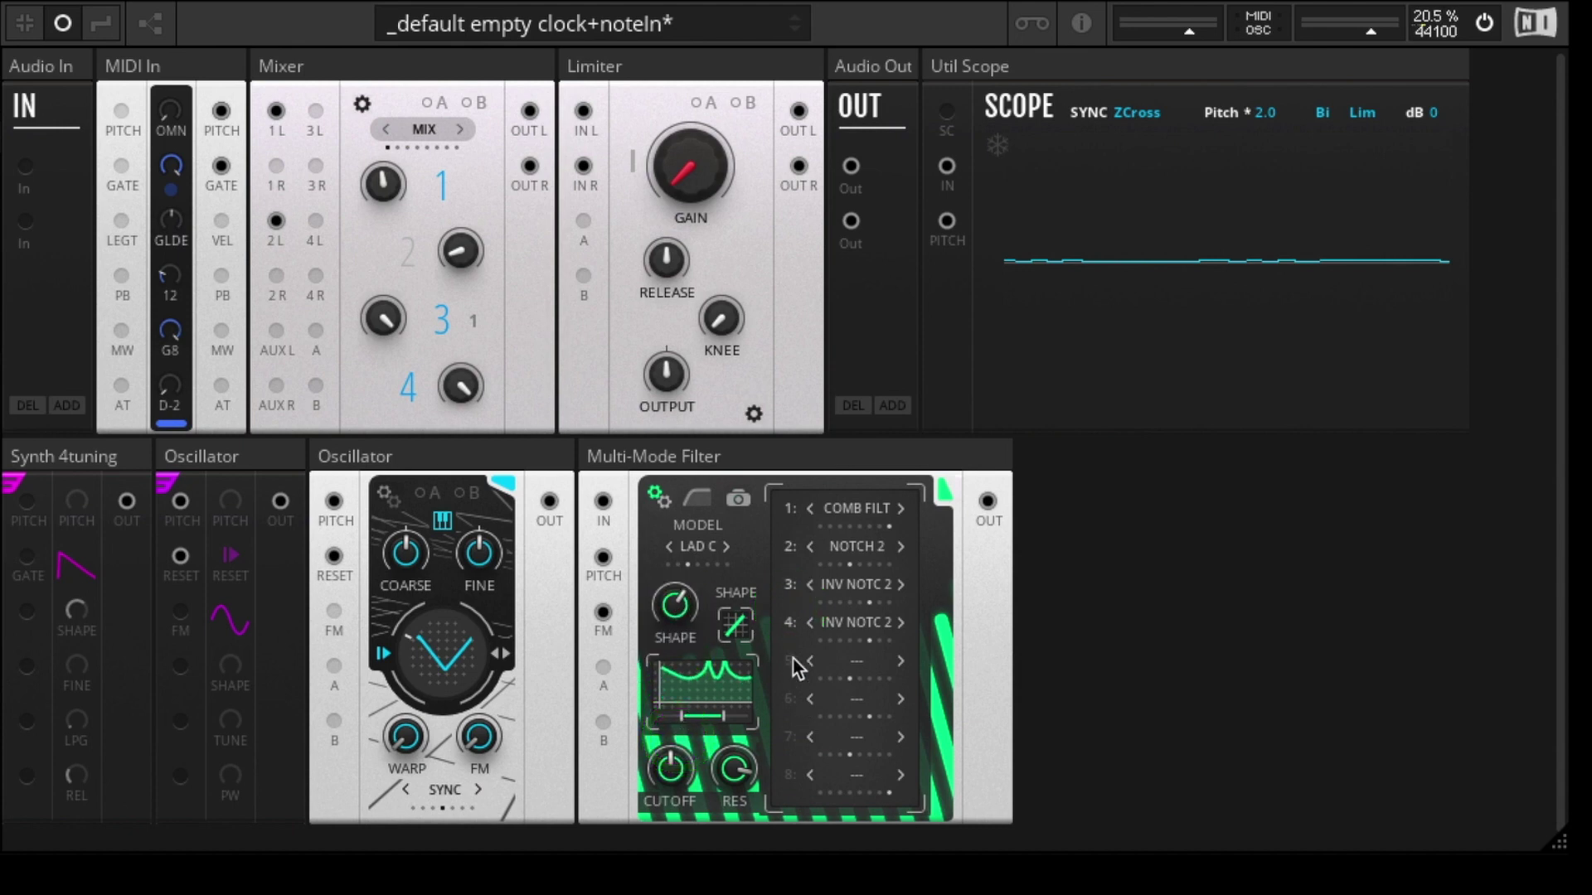
pyautogui.moveTo(791, 624); pyautogui.dragTo(793, 546)
pyautogui.moveTo(676, 611); pyautogui.dragTo(672, 674)
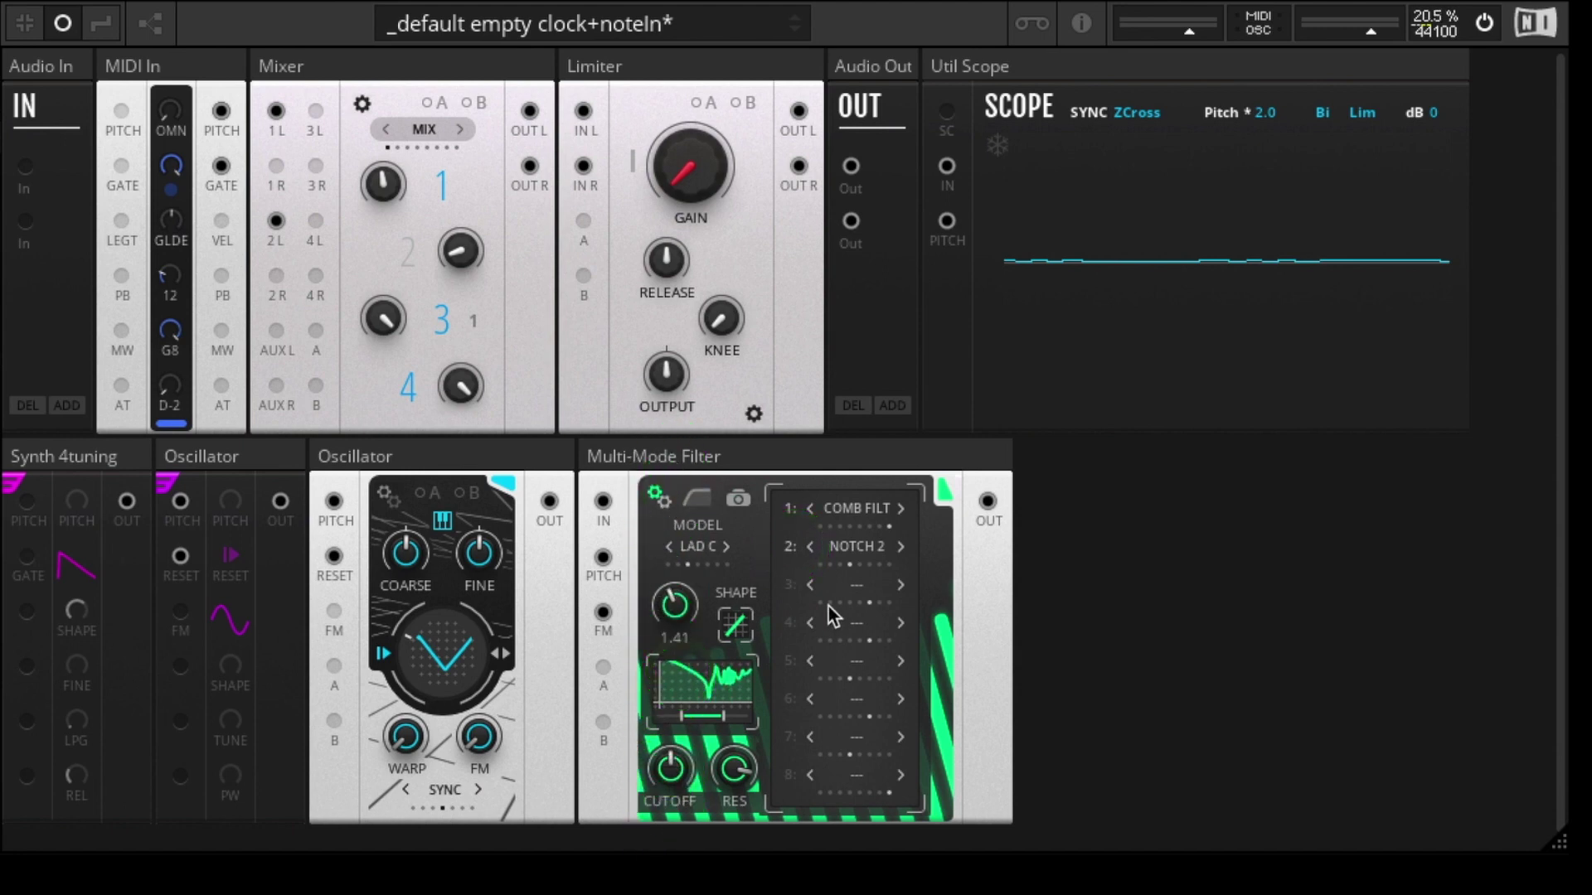
# - Try NOTCH 6 in model slot 1 before choosing HIGH PASS, and sweep the shape between it and NOTCH 2
pyautogui.click(812, 508)
pyautogui.click(681, 573)
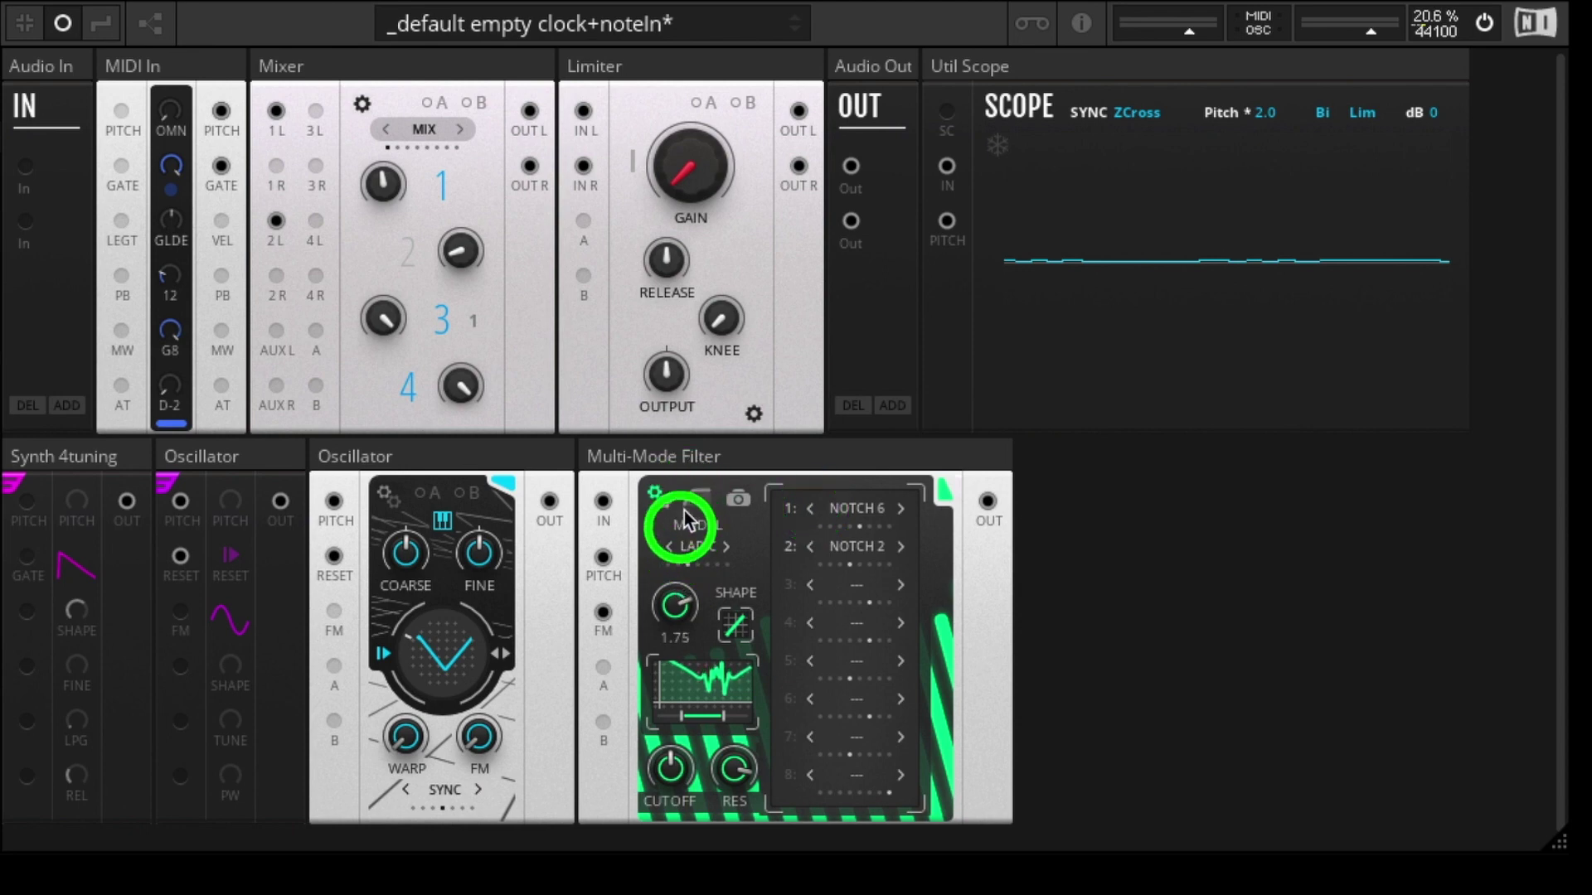
pyautogui.click(676, 609)
pyautogui.click(808, 509)
pyautogui.moveTo(676, 607); pyautogui.dragTo(692, 539)
pyautogui.click(809, 510)
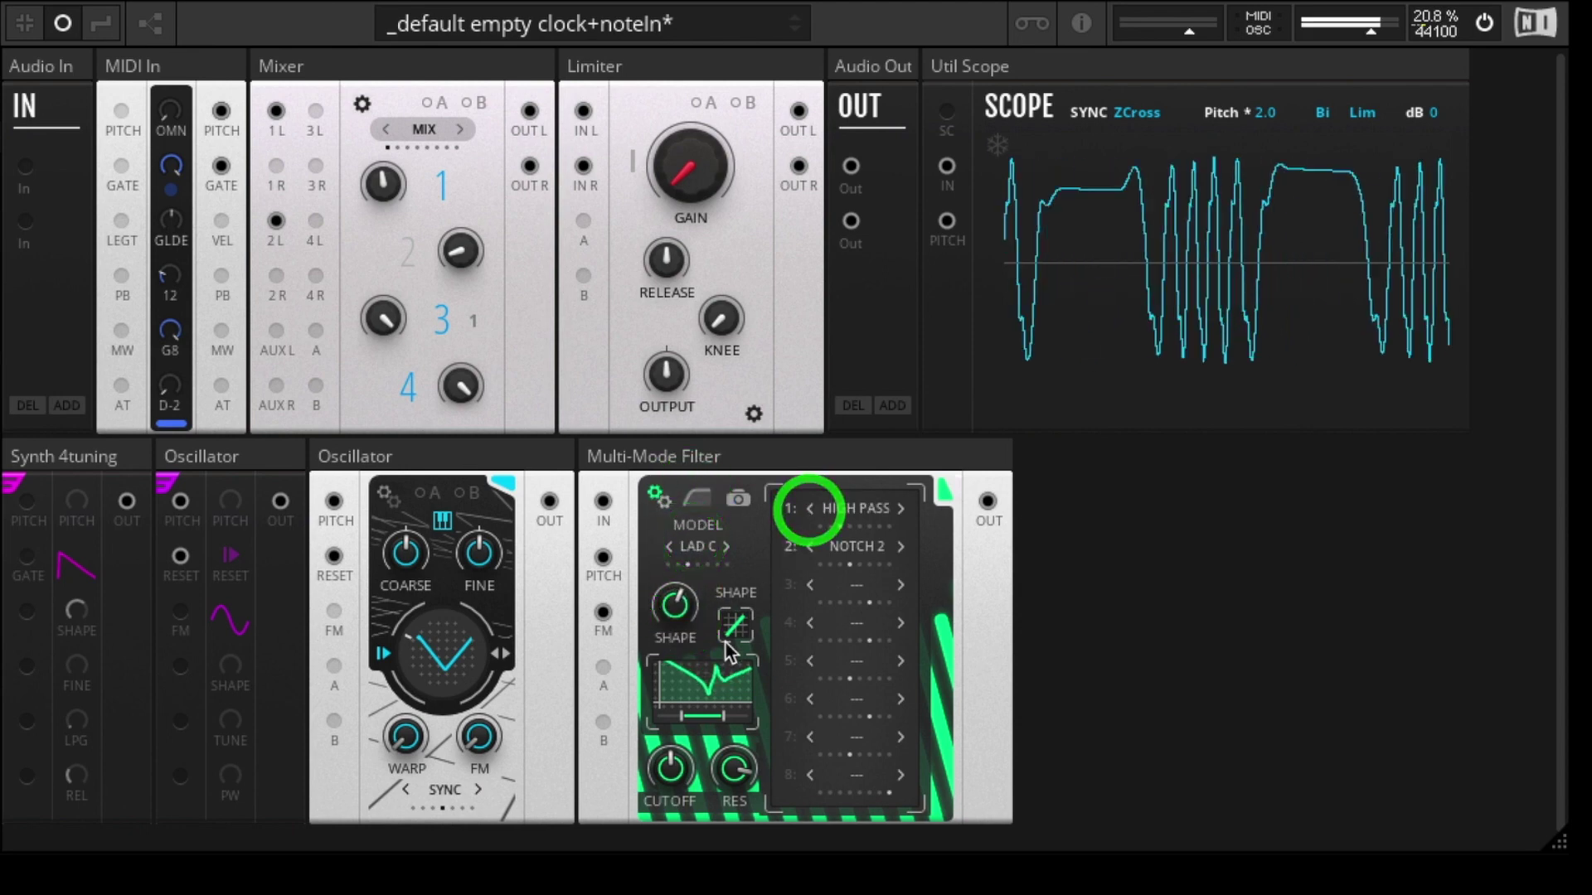
pyautogui.moveTo(676, 604); pyautogui.dragTo(707, 543)
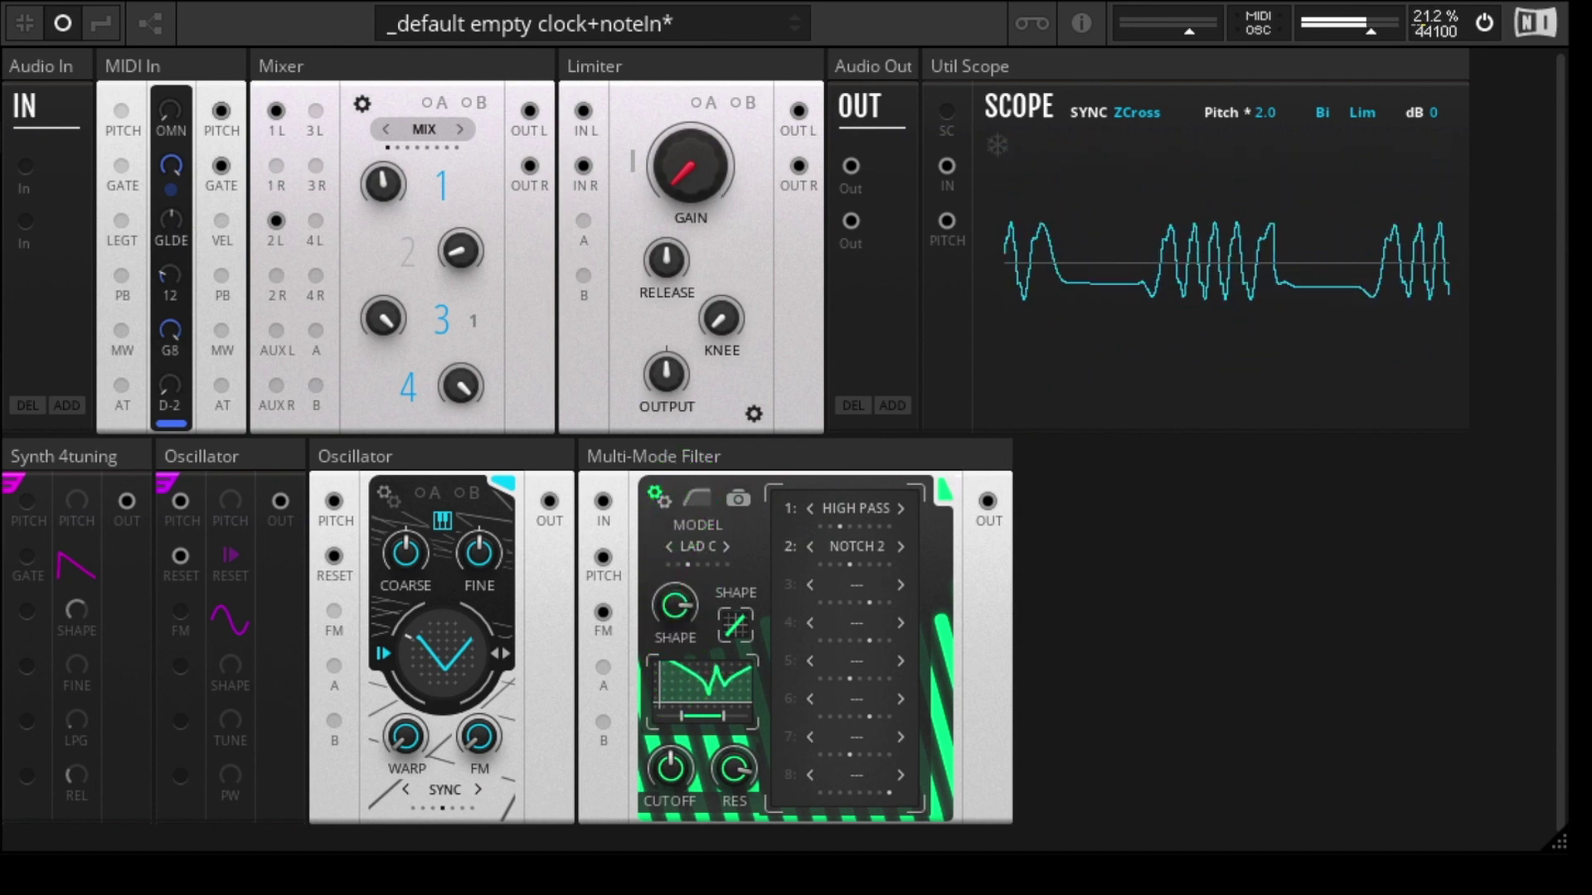
# - Mute Mixer channel 1 and view the filter's list of model snapshots without loading one
pyautogui.click(443, 179)
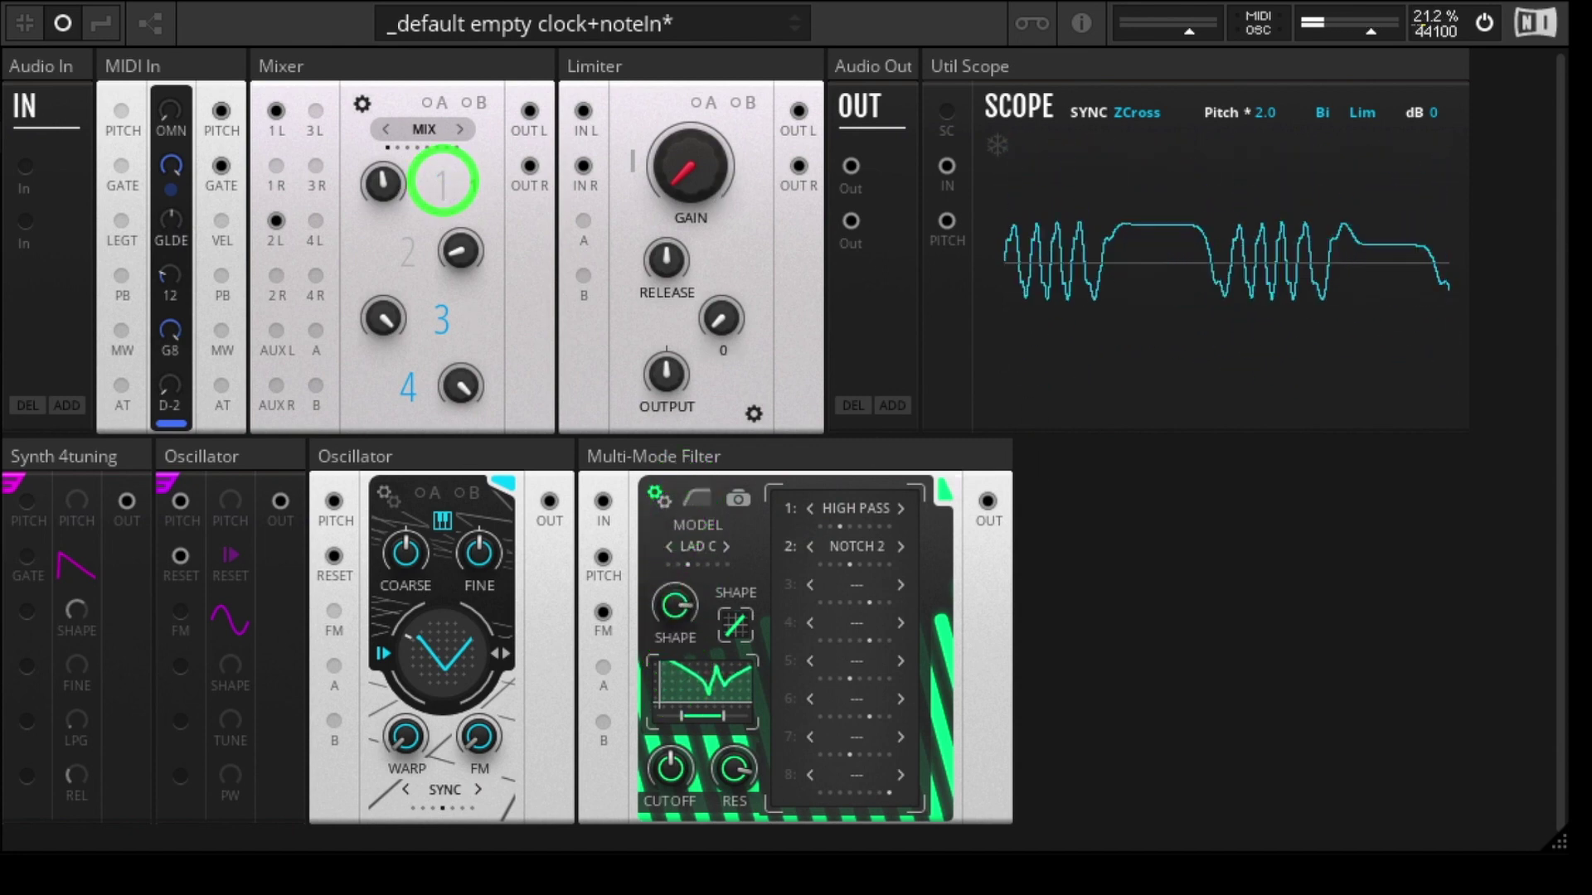
pyautogui.click(755, 461)
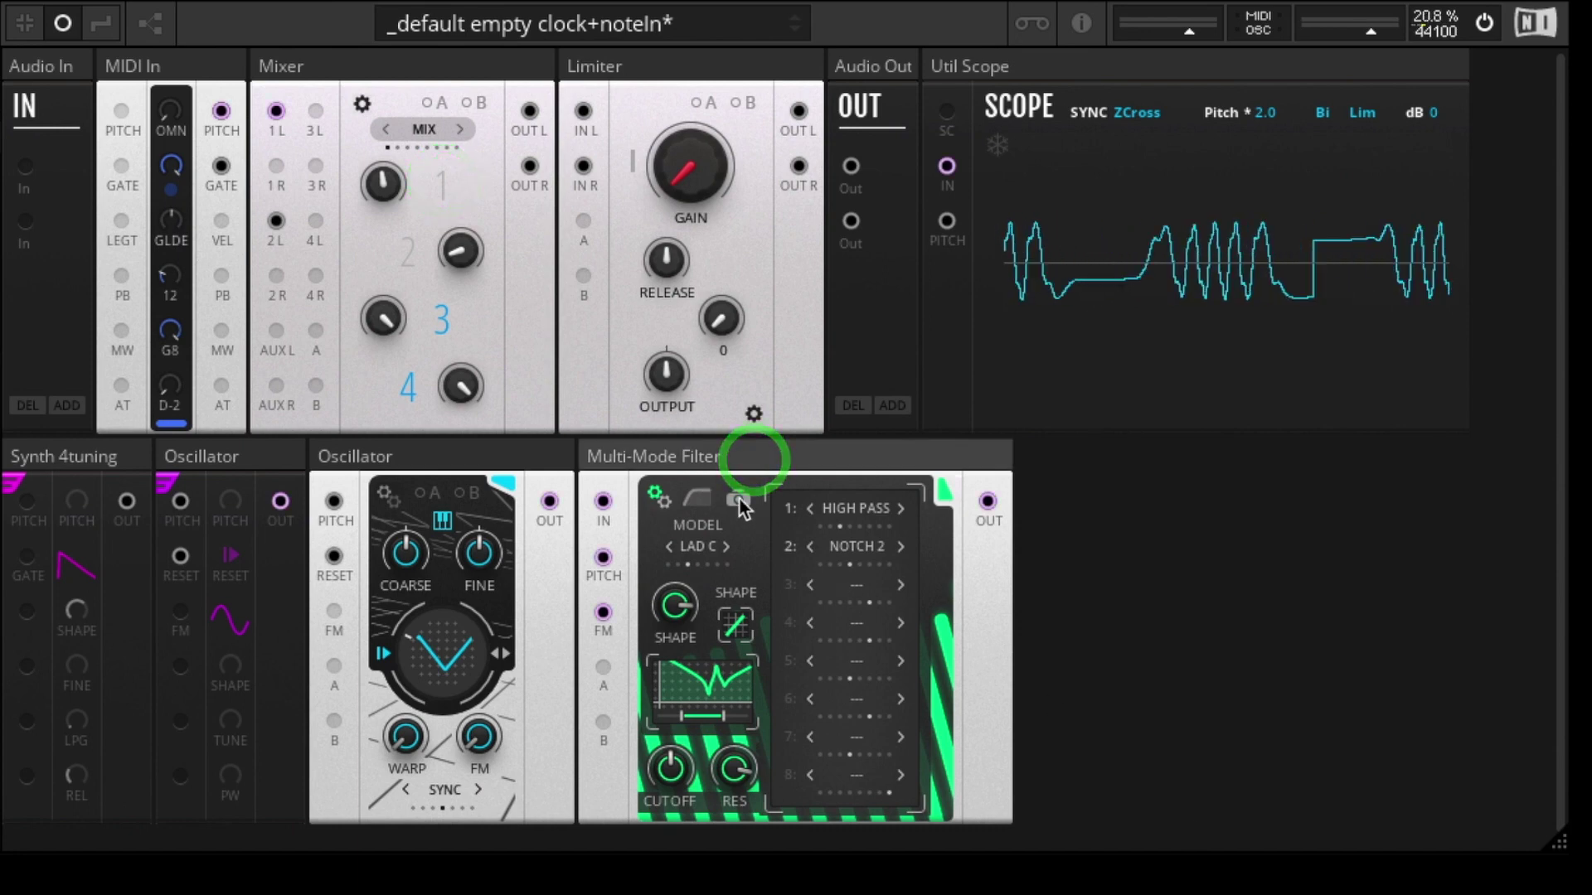
pyautogui.click(739, 500)
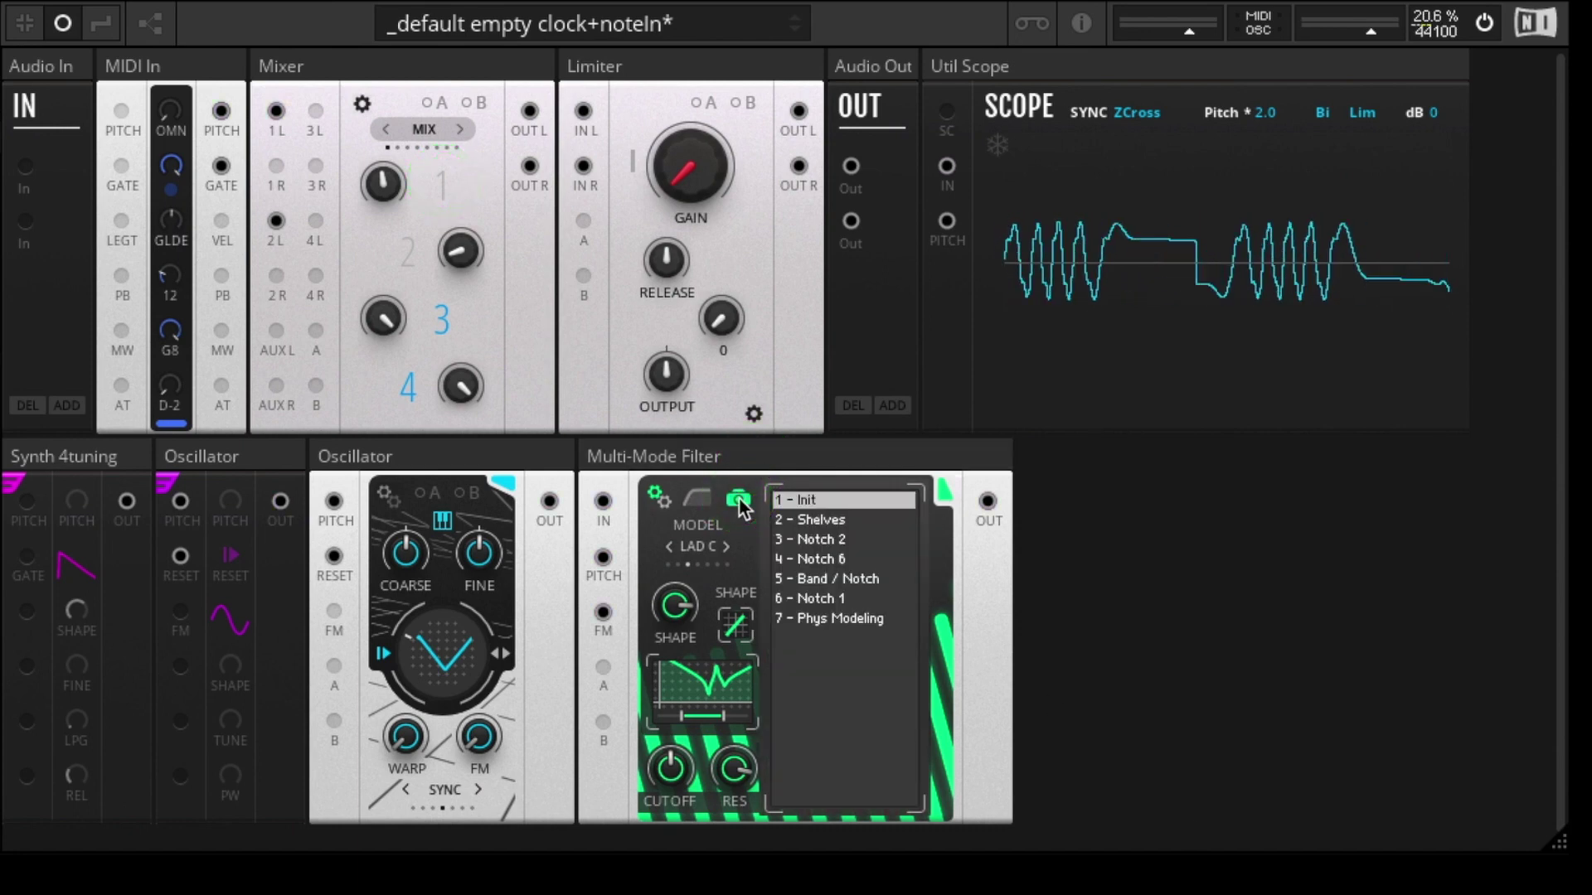
pyautogui.click(738, 501)
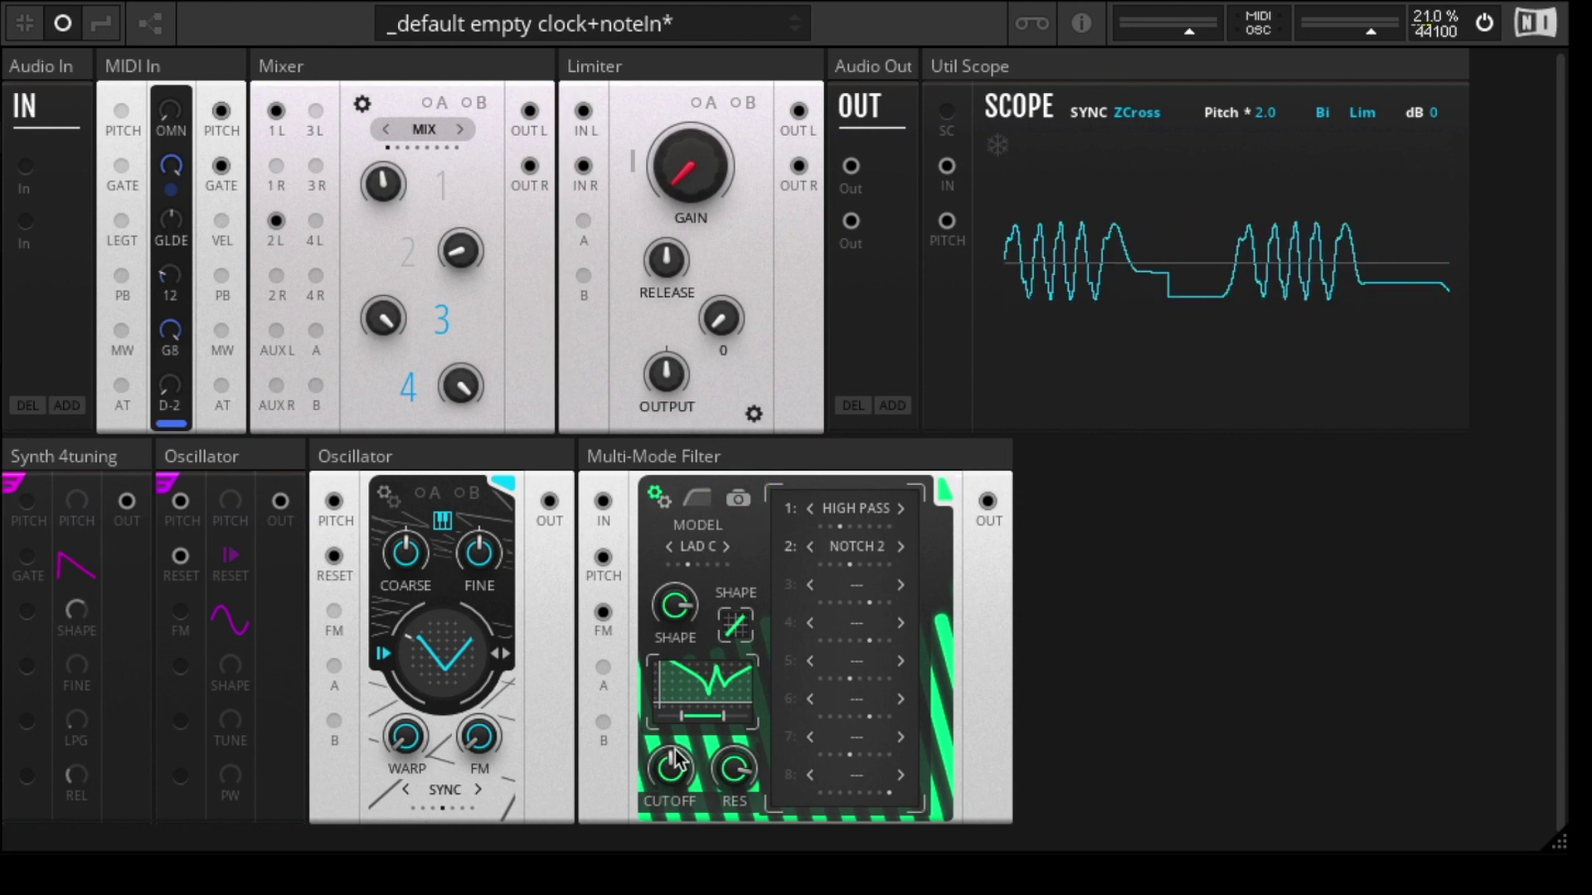
# - Return to the filter's main controls and lower its asymmetry to minimum
pyautogui.click(659, 497)
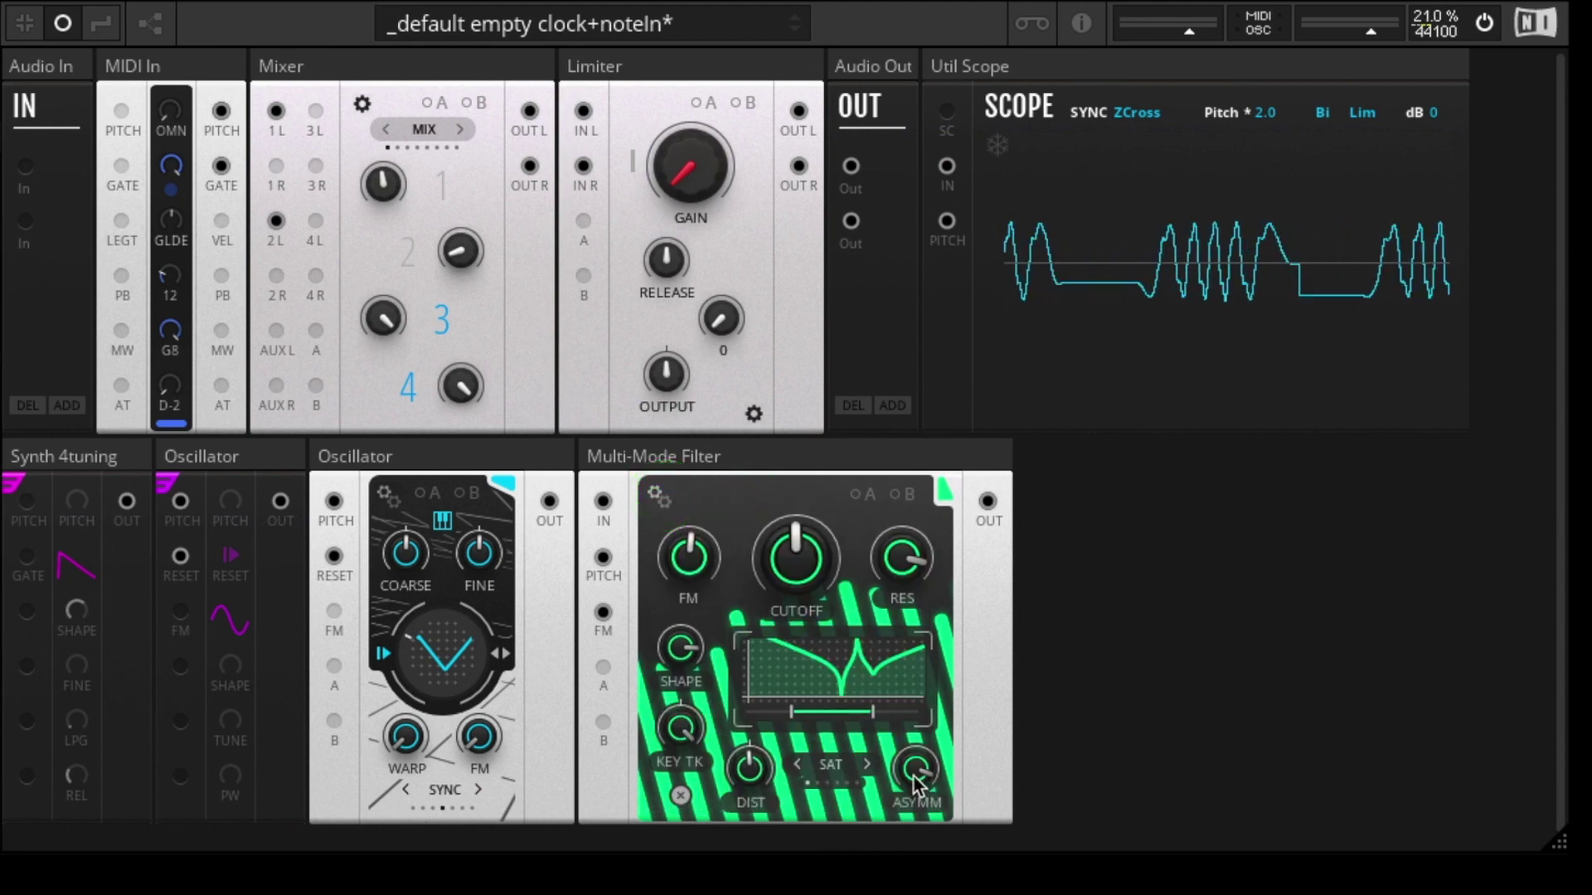
pyautogui.moveTo(916, 769); pyautogui.dragTo(916, 795)
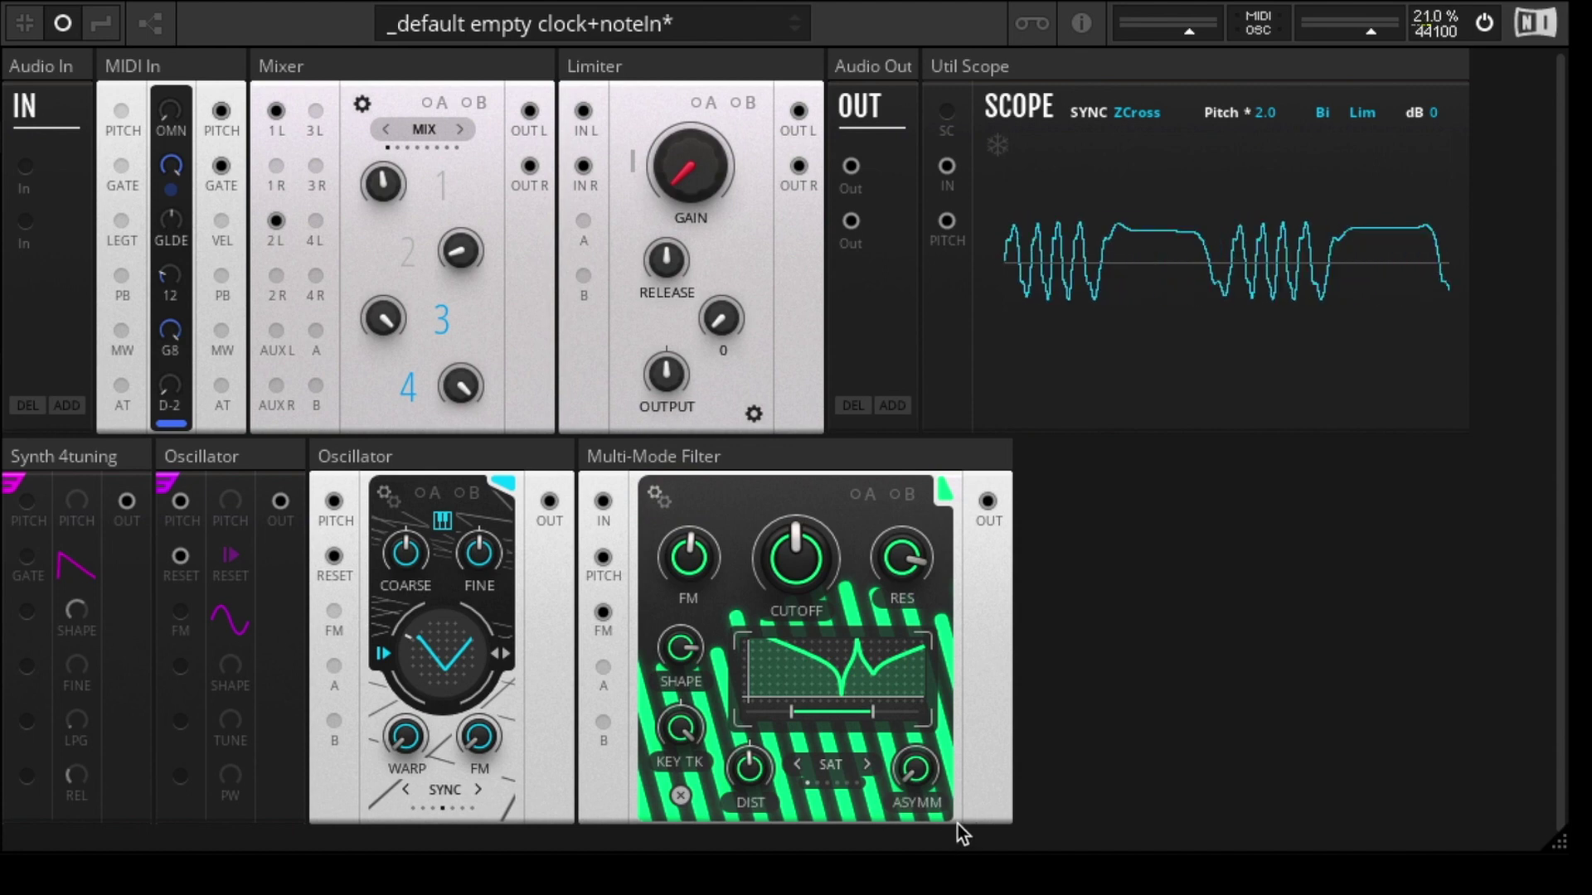